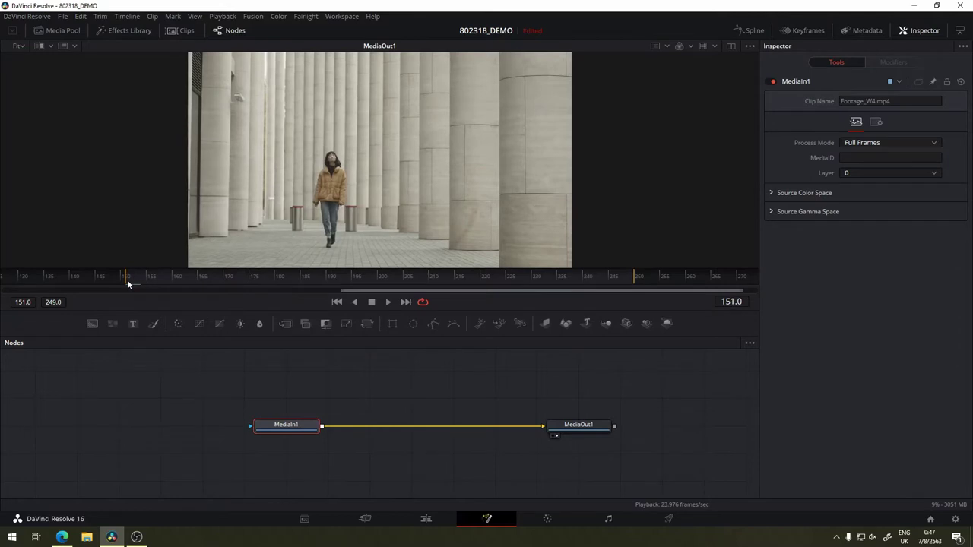
- Play the footage in the viewer, stop it, and scrub back to an earlier frame
left_click(387, 302)
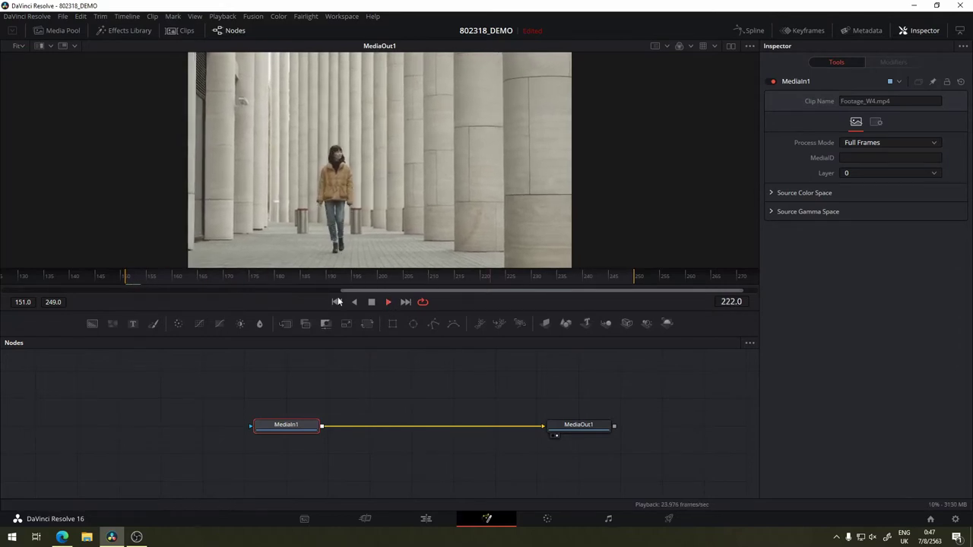
left_click(371, 303)
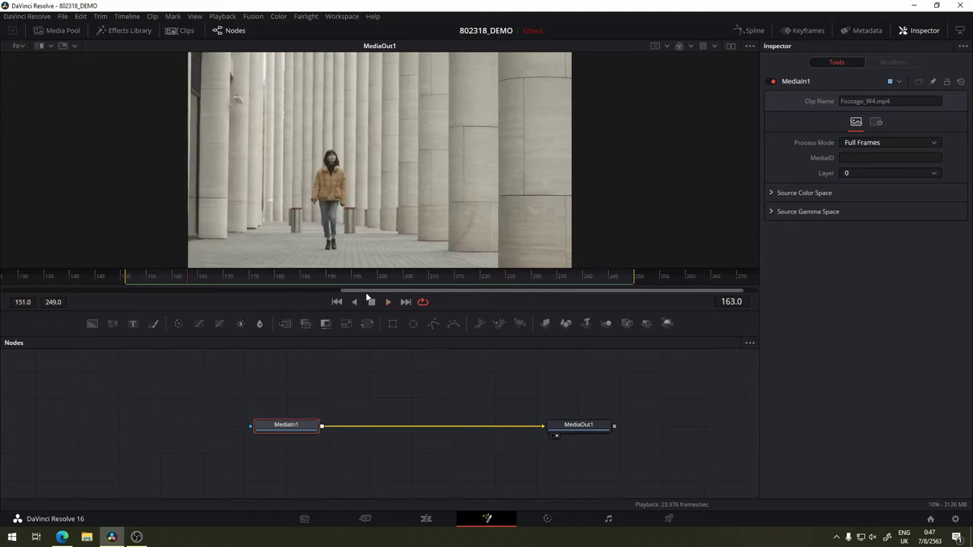
mouse_move(334, 281)
left_mouse_down()
mouse_move(147, 286)
mouse_move(377, 283)
mouse_move(130, 296)
mouse_move(378, 282)
mouse_move(132, 295)
mouse_move(222, 283)
mouse_move(379, 281)
left_mouse_up()
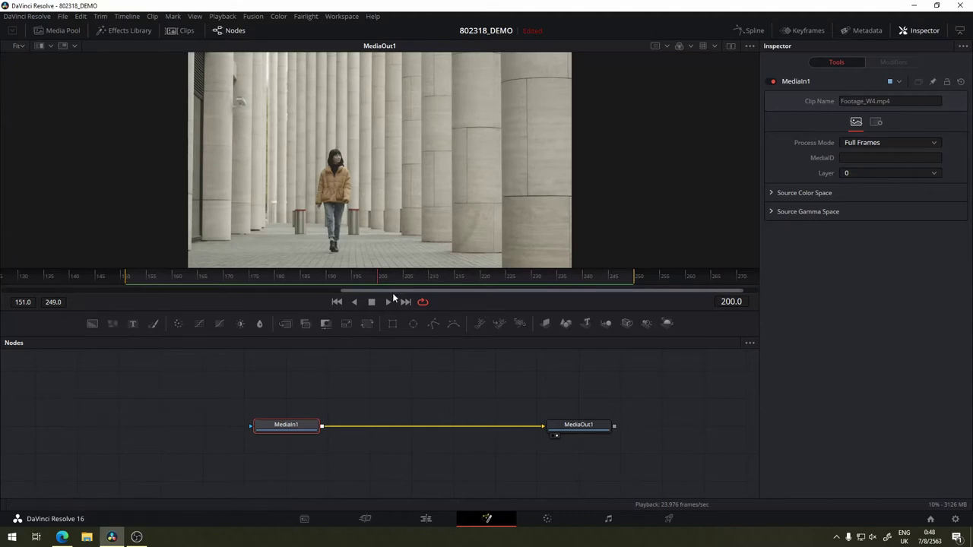
- Trim the end of Footage_W4 on the Edit timeline, then preview the shorter range in Fusion from frame 150
left_click(427, 521)
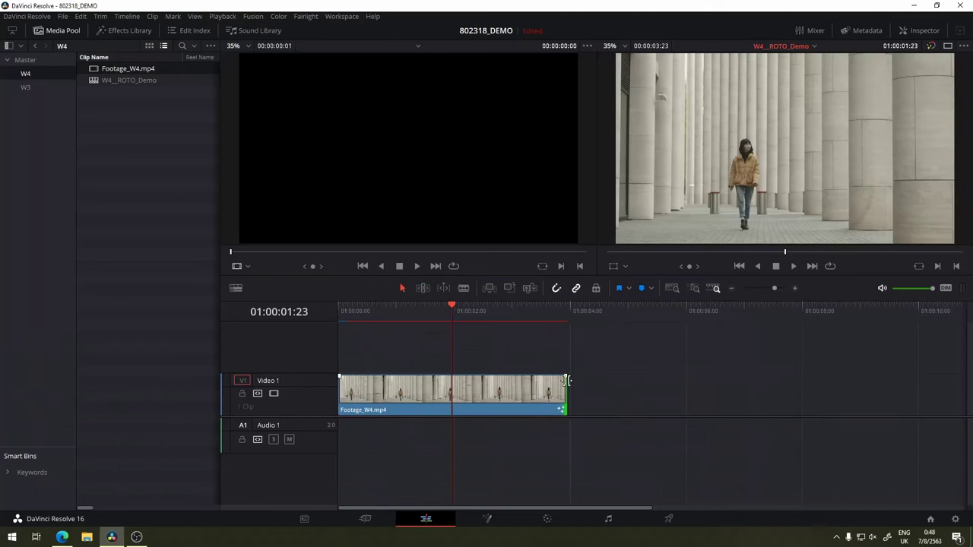
left_click_drag(563, 393, 450, 393)
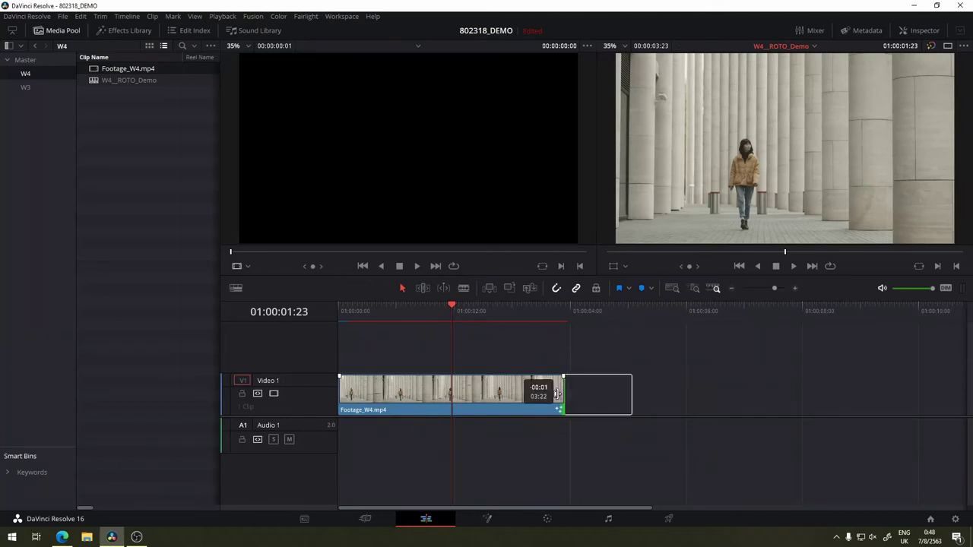
left_click(488, 519)
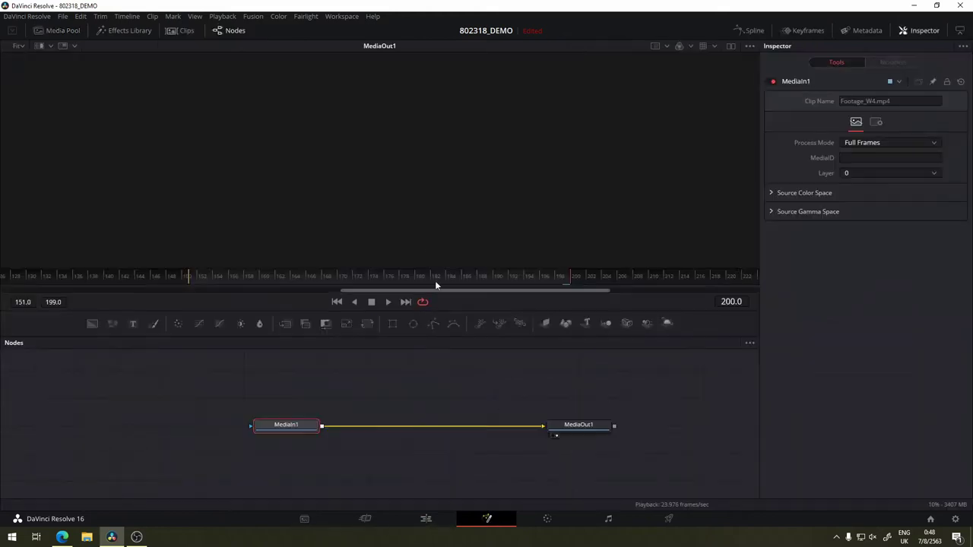
mouse_move(405, 283)
left_mouse_down()
mouse_move(604, 277)
mouse_move(190, 290)
mouse_move(566, 264)
mouse_move(582, 276)
left_mouse_up()
left_click(185, 278)
- Shift Footage_W4 later on V1 so Fusion shows frames 151–199
left_click(425, 518)
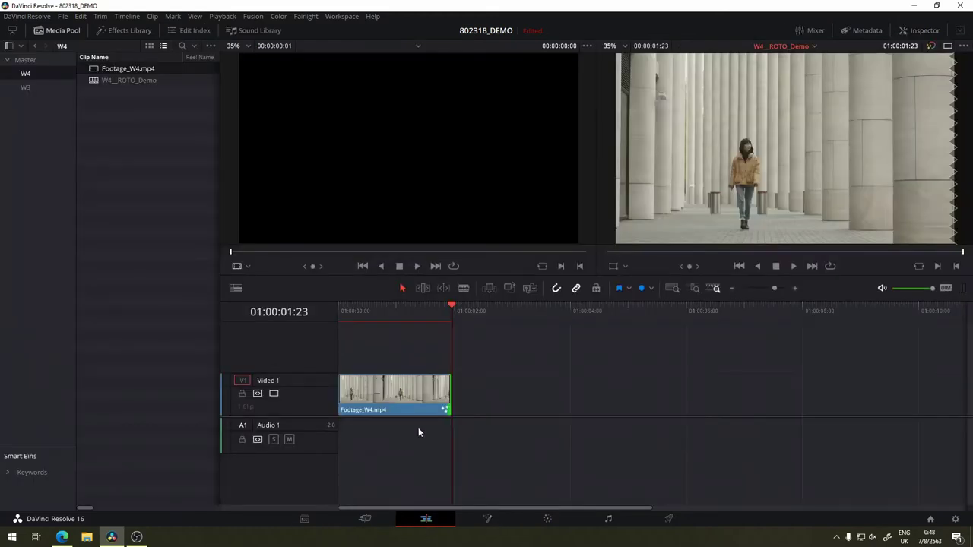
left_click_drag(386, 396, 429, 396)
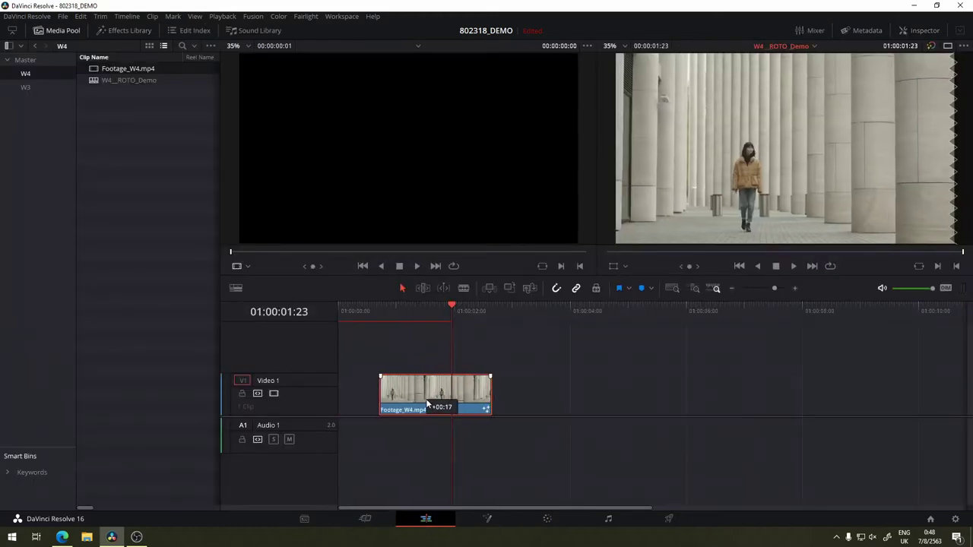
left_click_drag(393, 310, 381, 310)
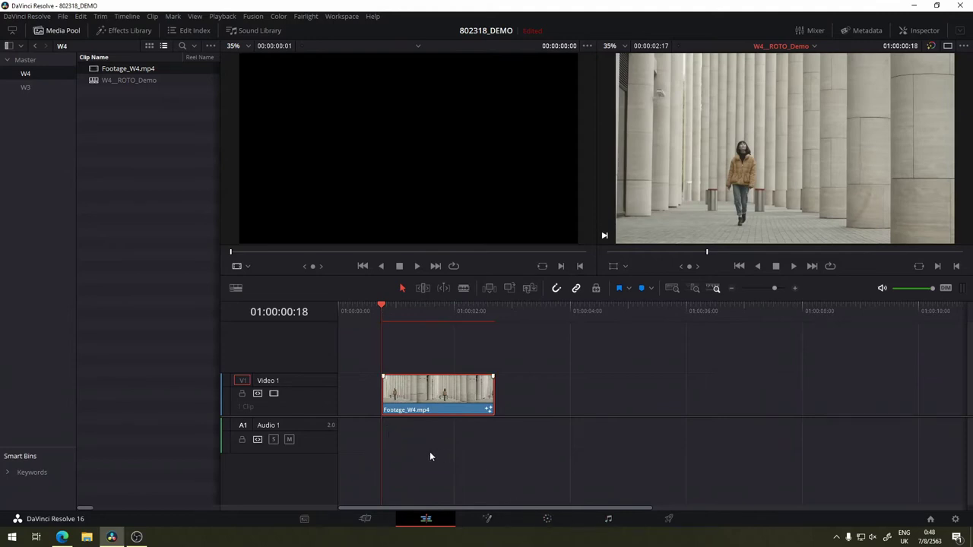
left_click(487, 519)
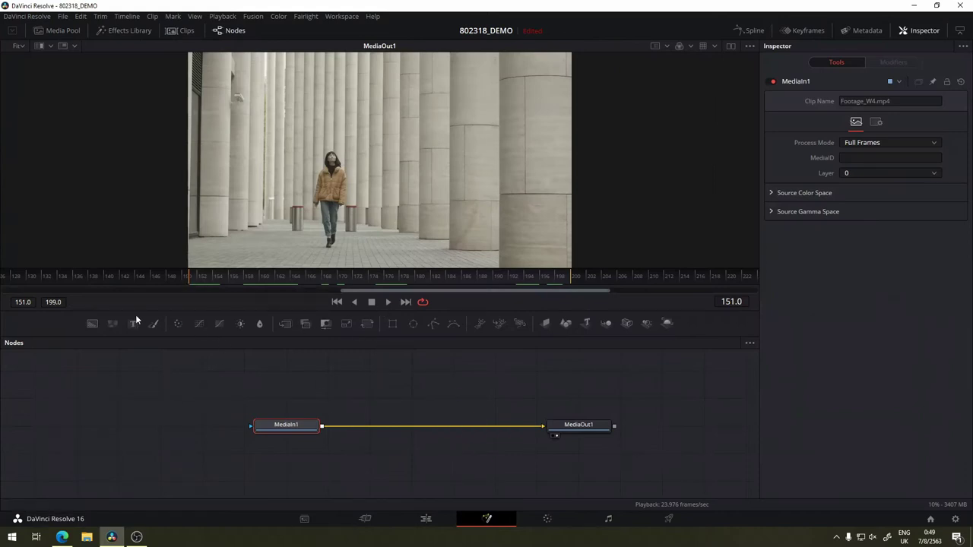
- Extend Footage_W4's start edge one frame earlier on the Edit timeline
left_click_drag(193, 286, 189, 284)
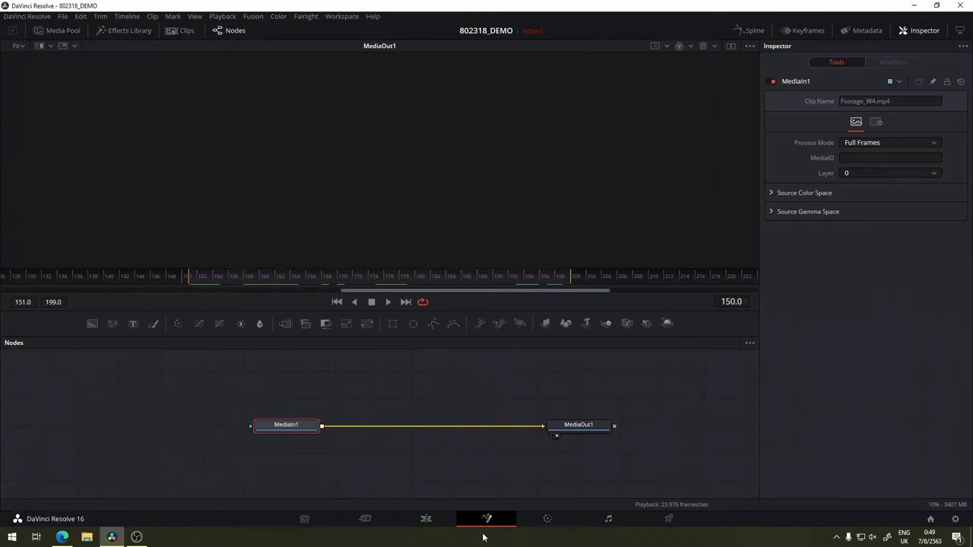
left_click(426, 518)
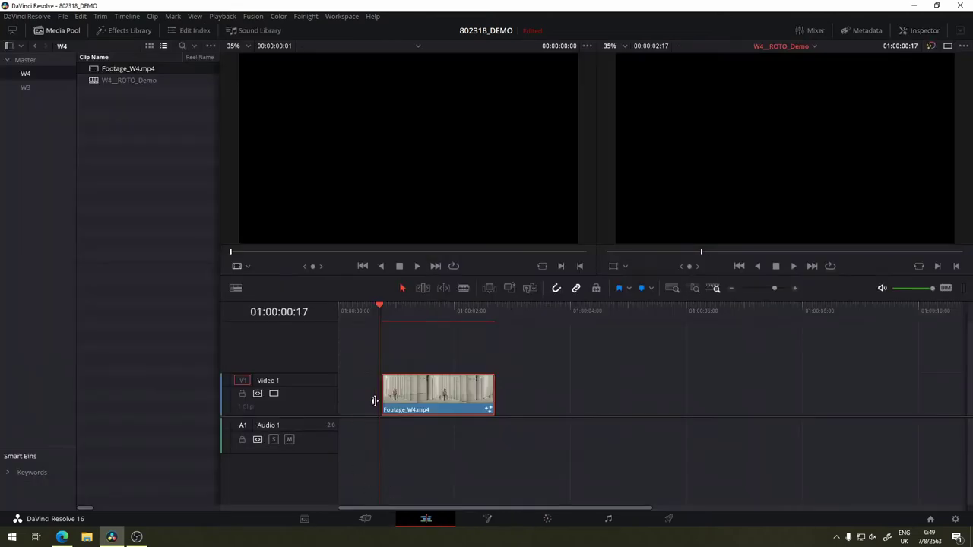
left_click(384, 401)
left_click_drag(384, 402, 381, 401)
- Extend the clip's end edge one frame past its previous last frame
left_click(495, 309)
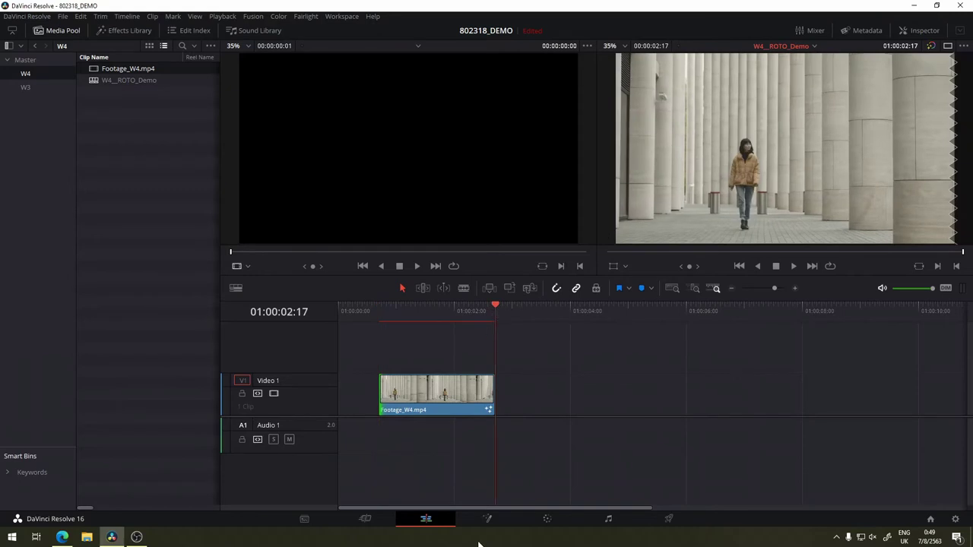
key("Right")
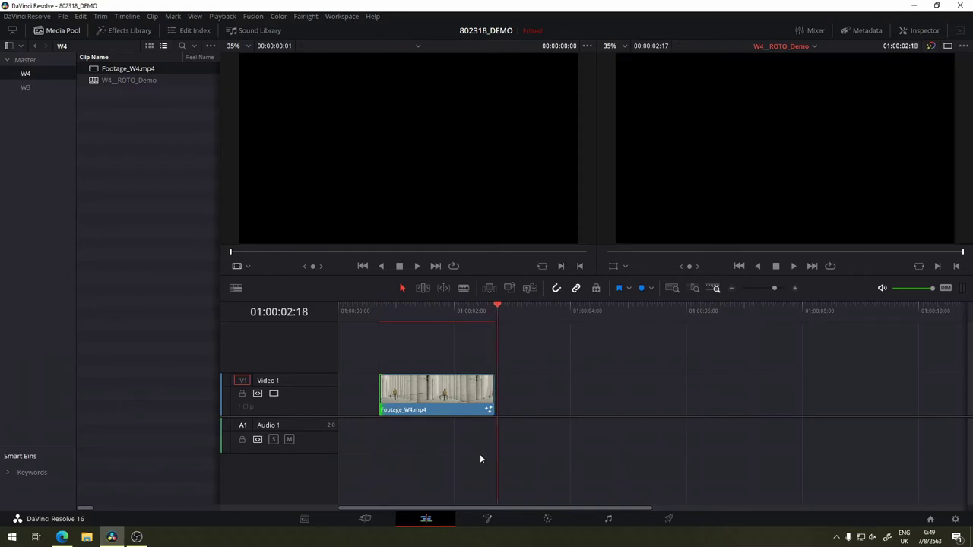
left_click_drag(493, 395, 497, 395)
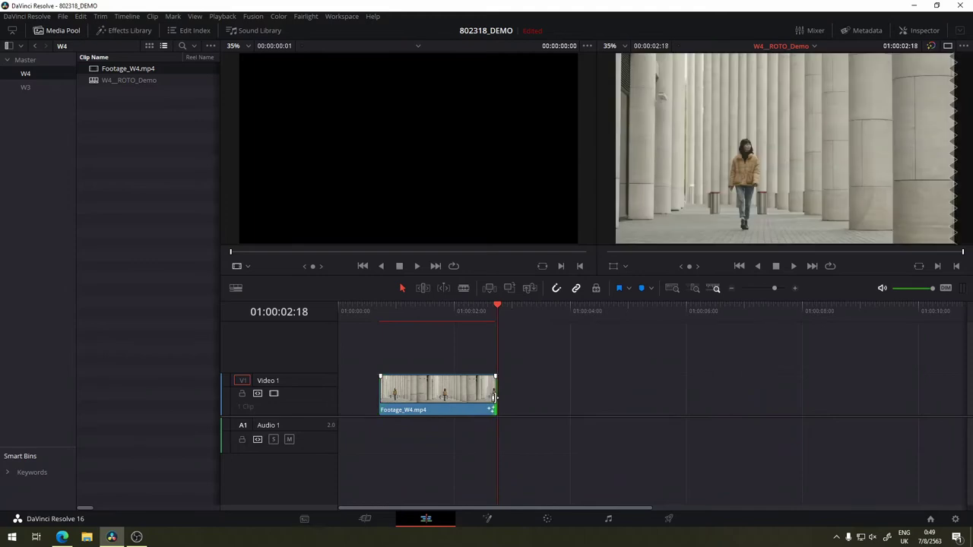
- Check in Fusion that the clip now covers frames 150–200, previewing frames 186 through 201
left_click(606, 522)
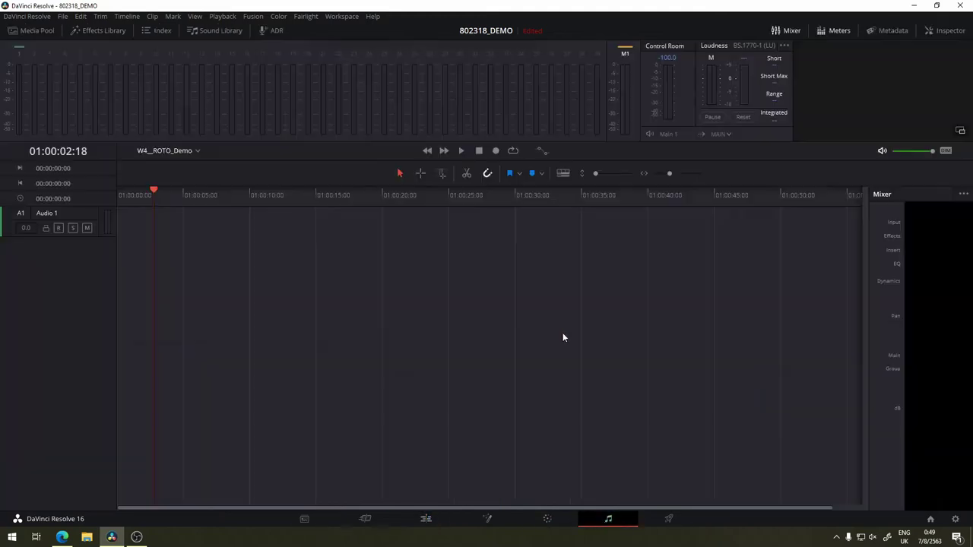
left_click(547, 522)
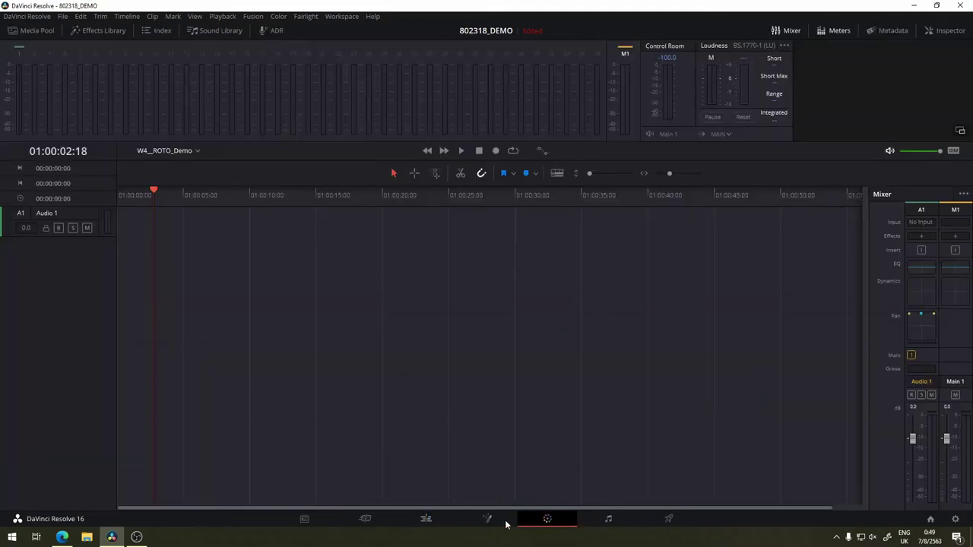
left_click(495, 524)
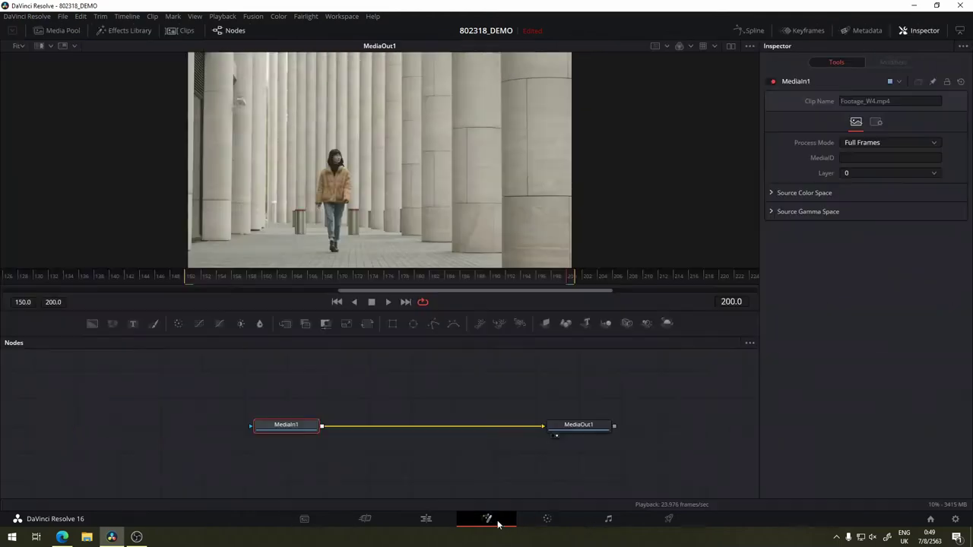
left_click(575, 278)
left_click(571, 276)
mouse_move(570, 276)
left_mouse_down()
mouse_move(469, 280)
mouse_move(566, 283)
left_mouse_up()
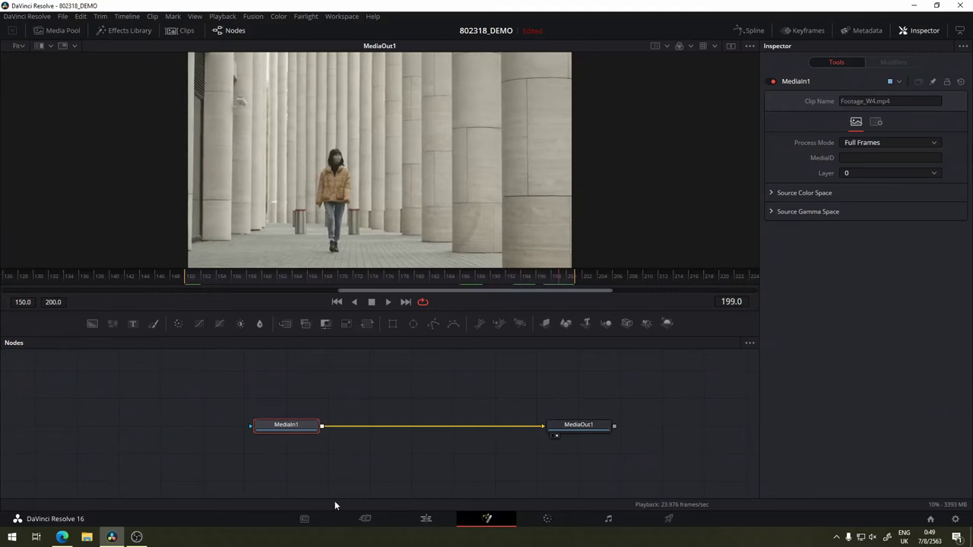
- Move Footage_W4 to the start of the timeline at 01:00:00:00
left_click(425, 519)
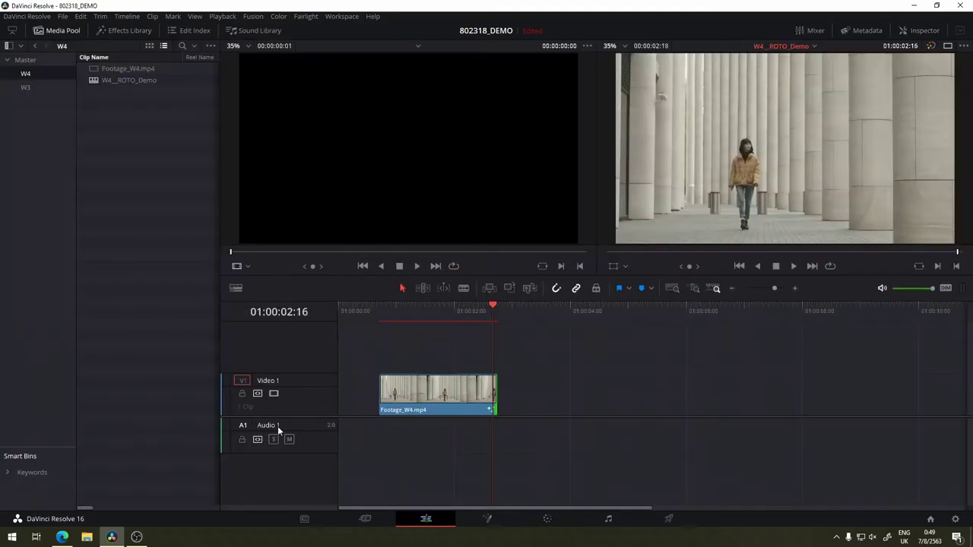
left_click_drag(424, 411, 368, 395)
key("Home")
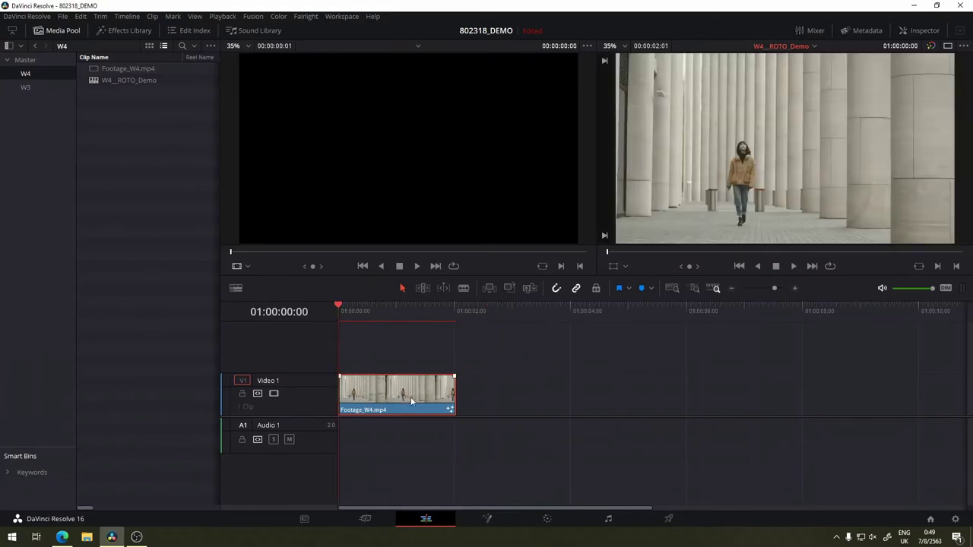
- Look at Footage_W4.mp4's clip options without changes, then play and scrub the timeline
right_click(141, 69)
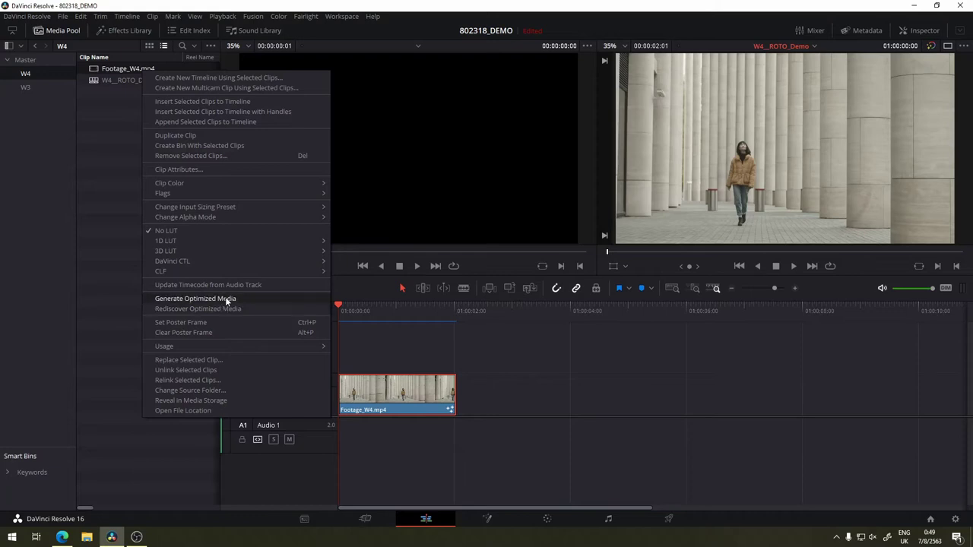
left_click(931, 50)
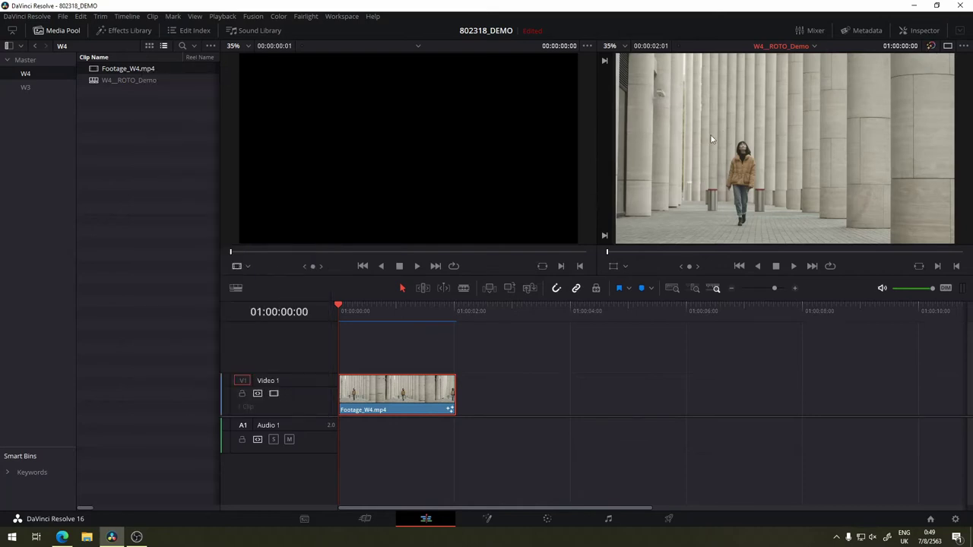
left_click(791, 266)
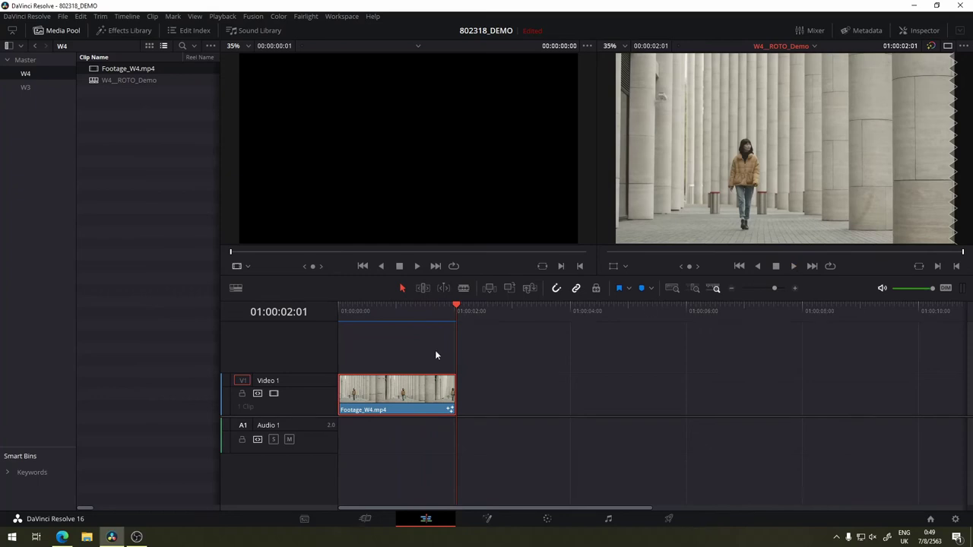
left_click_drag(430, 321, 367, 330)
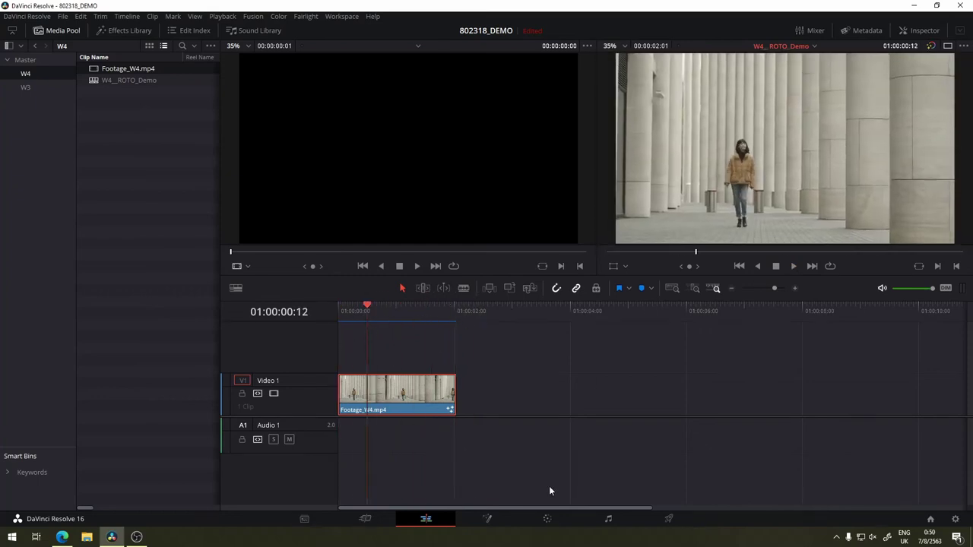
left_click(489, 519)
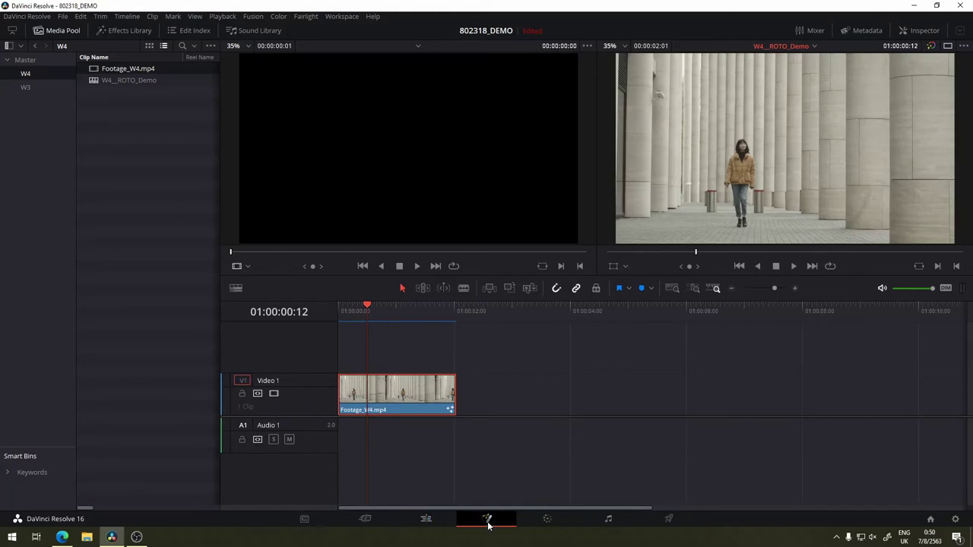
left_click_drag(294, 427, 252, 427)
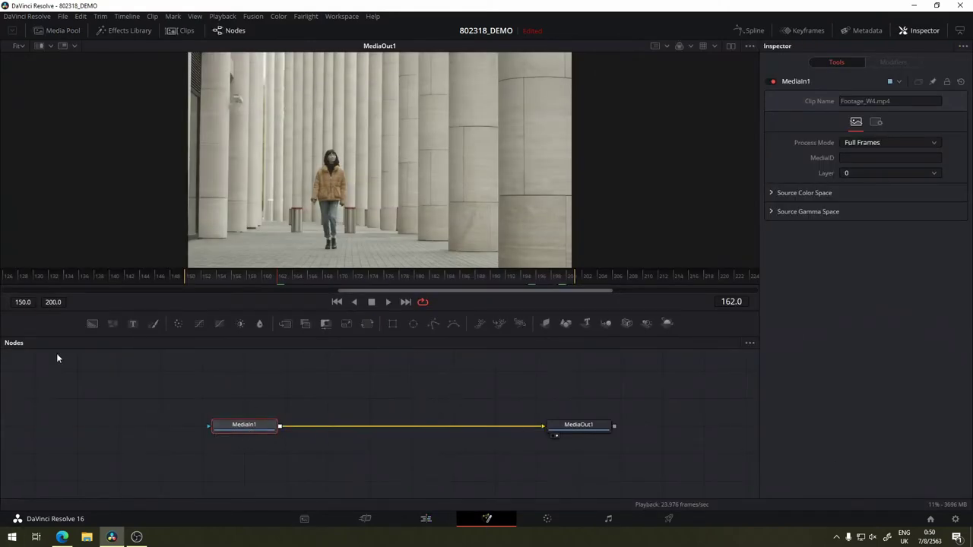
left_click_drag(410, 311, 397, 362)
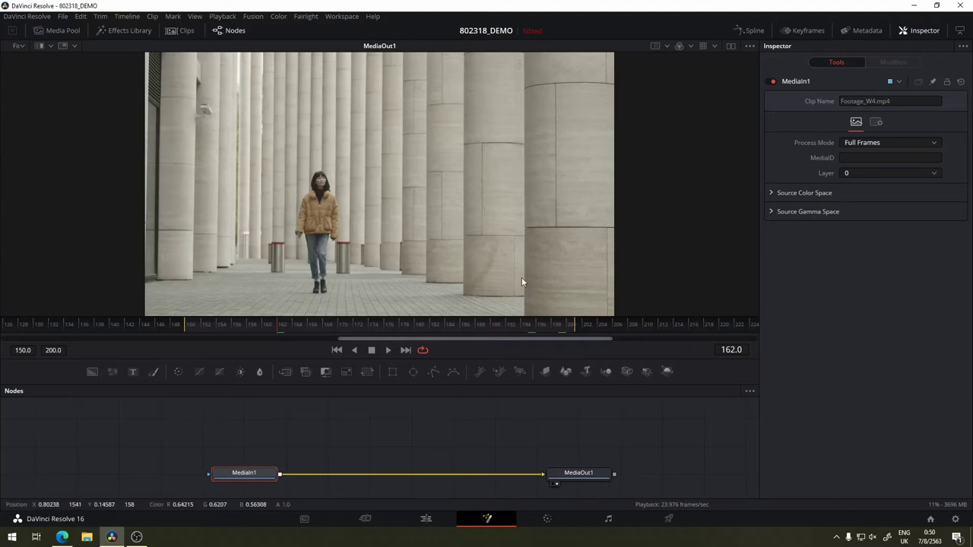
left_click(730, 45)
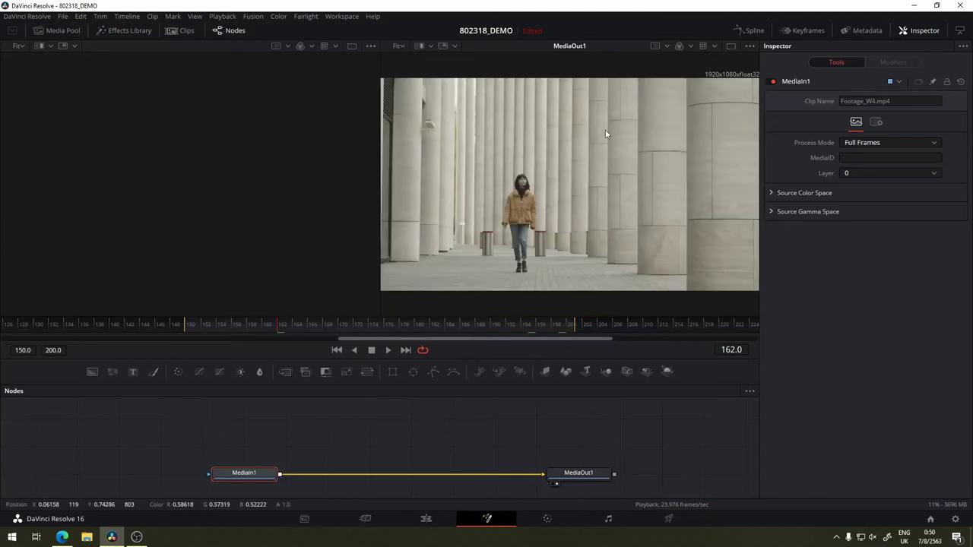
left_click(731, 46)
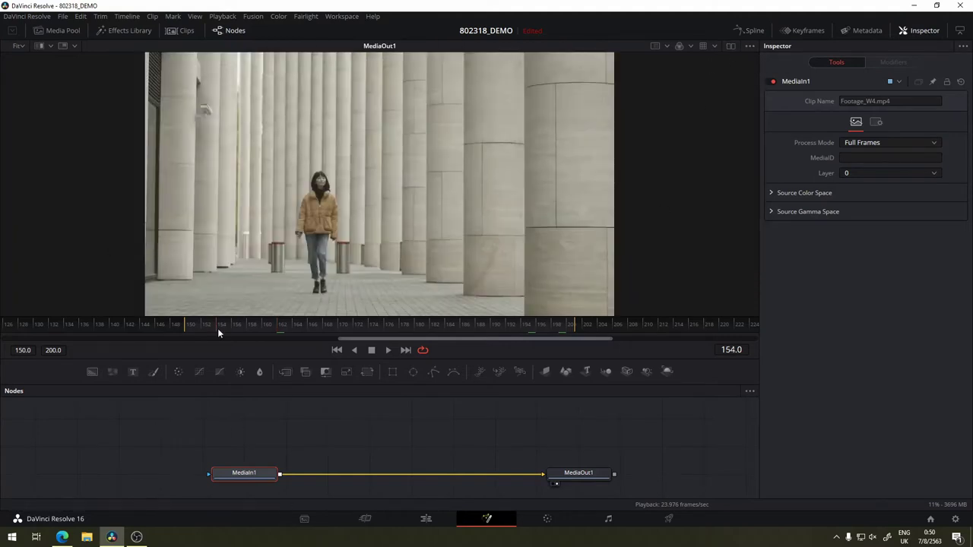
left_click_drag(217, 327, 189, 327)
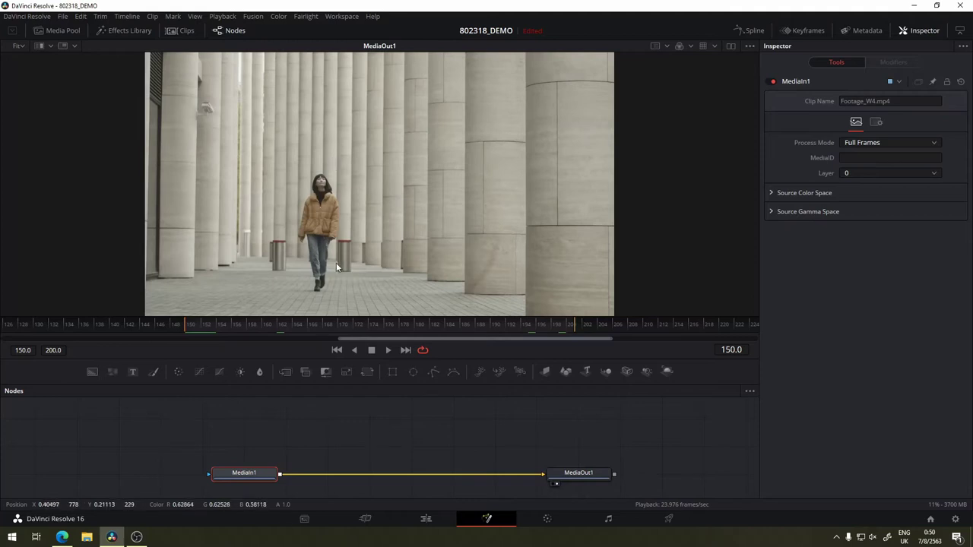
left_click(220, 326)
left_click(188, 332)
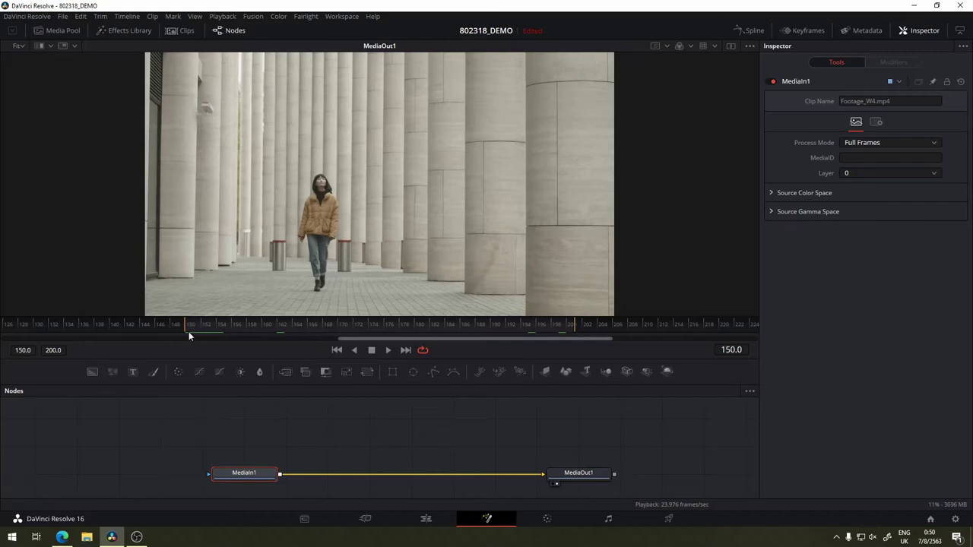
left_click_drag(188, 331, 573, 329)
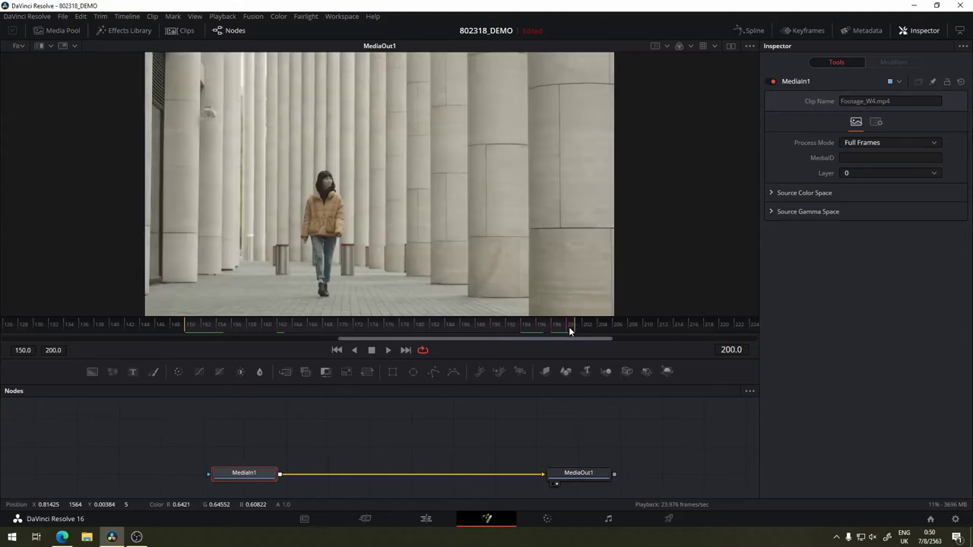
left_click_drag(572, 329, 190, 341)
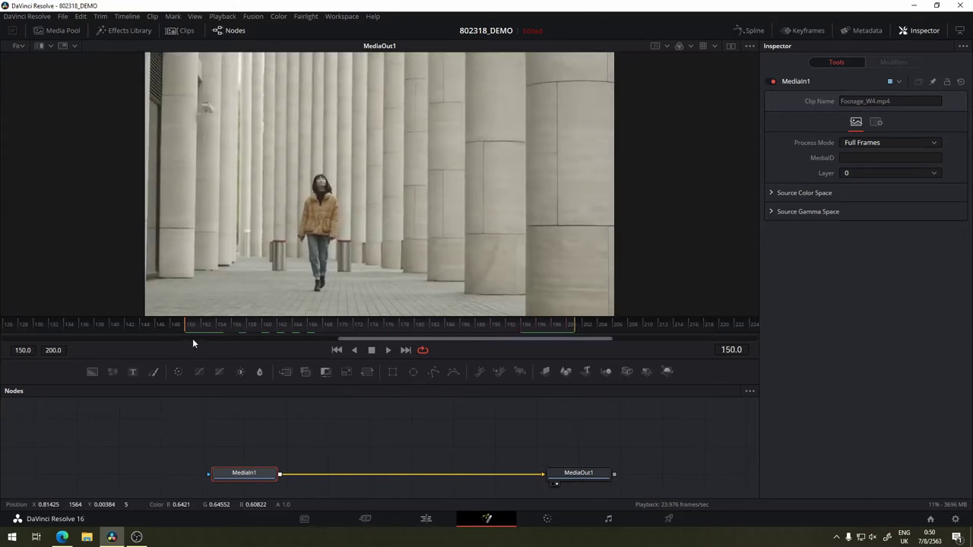
left_click(386, 350)
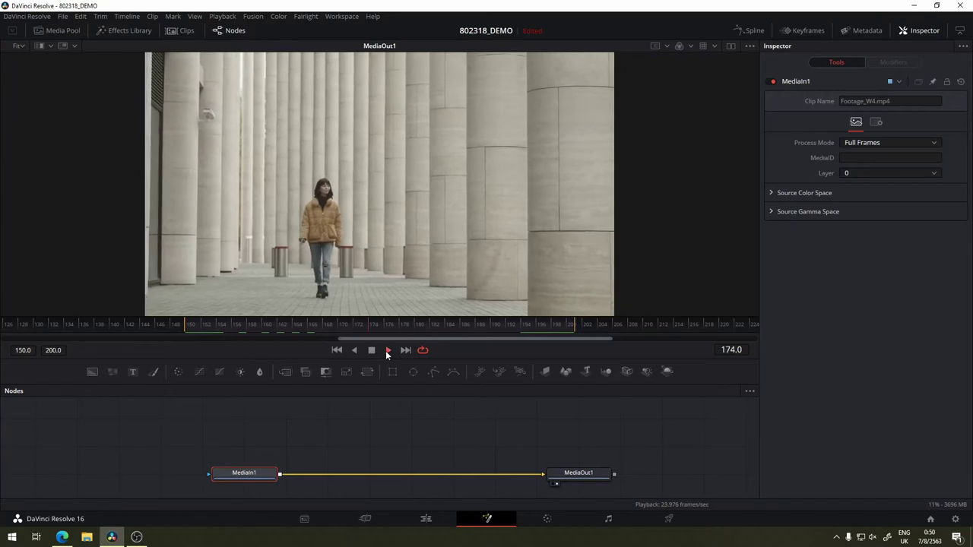
left_click(279, 326)
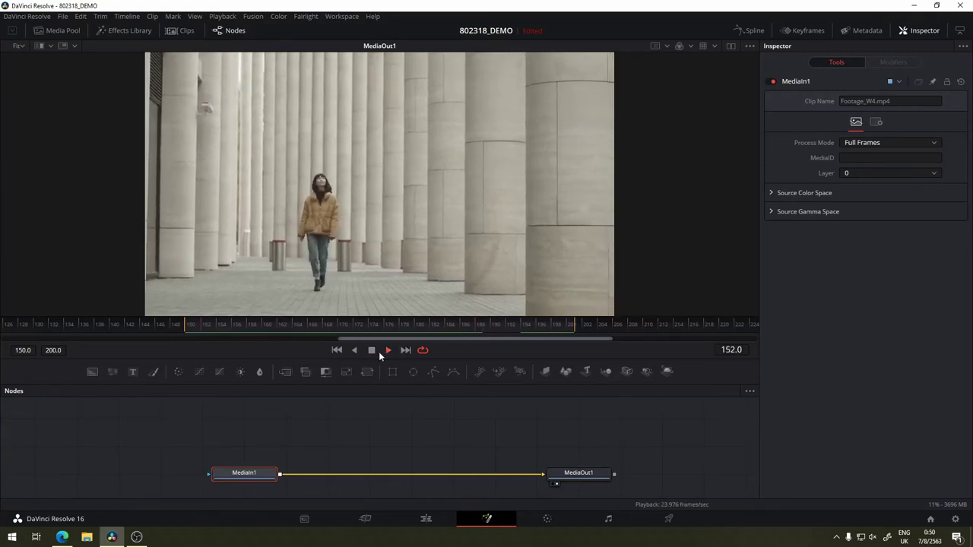
left_click(371, 351)
left_click_drag(489, 325, 190, 336)
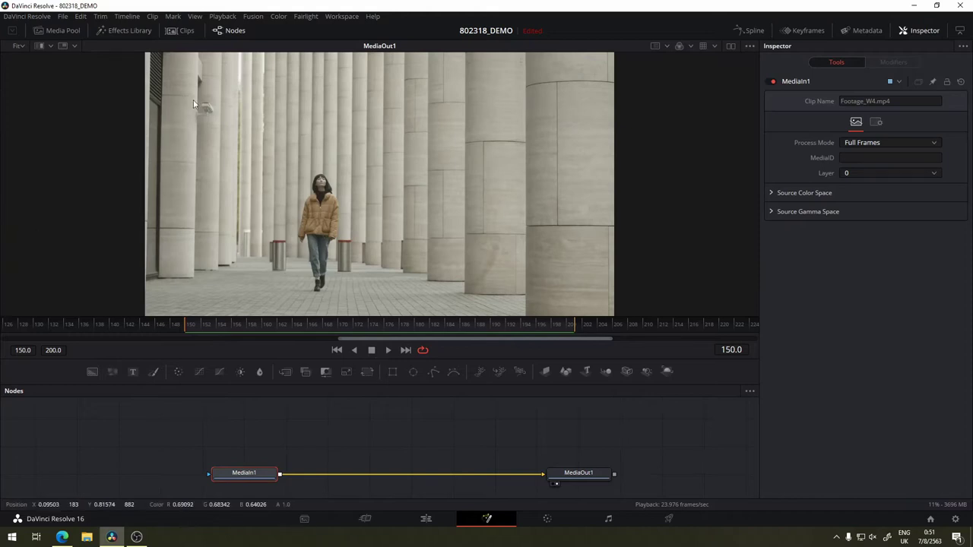
left_click_drag(392, 465, 433, 487)
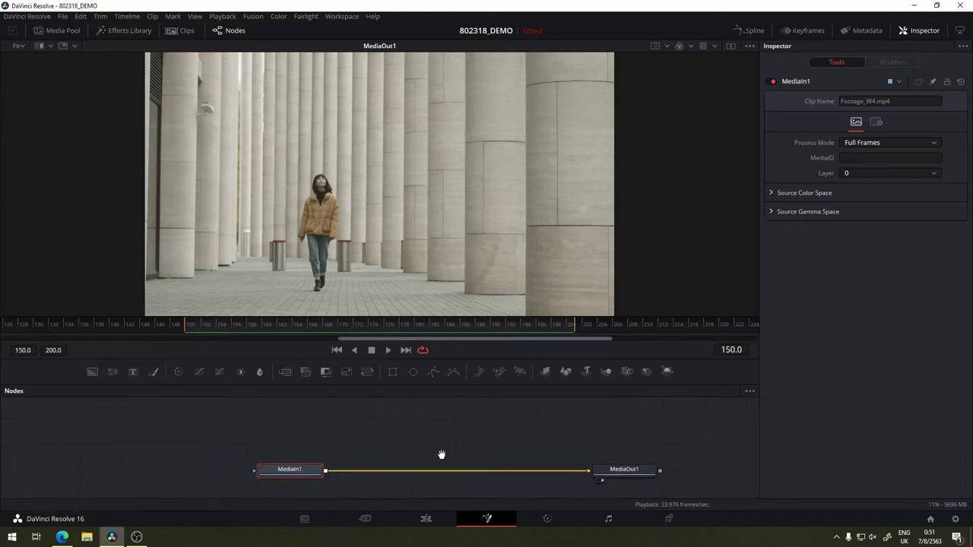
mouse_move(458, 452)
left_mouse_down()
mouse_move(438, 419)
mouse_move(380, 458)
left_mouse_up()
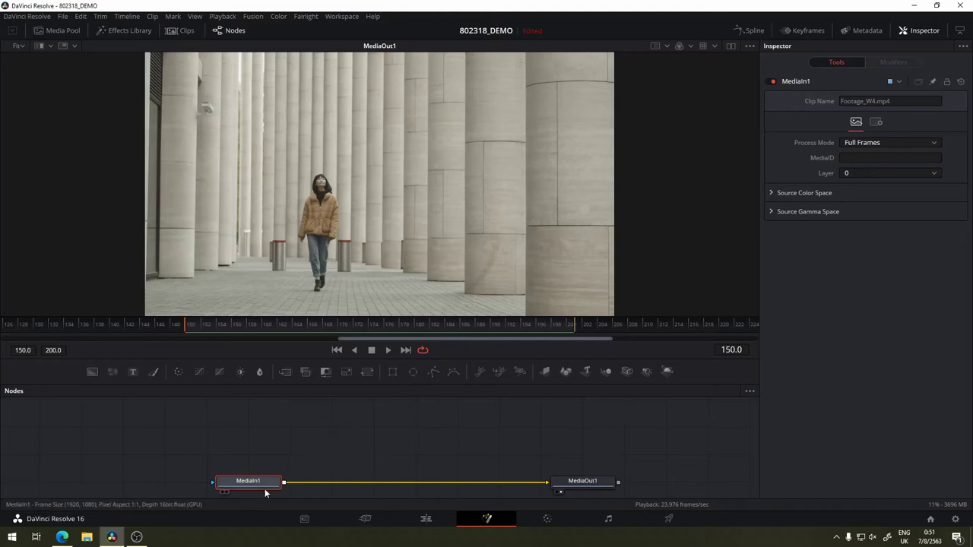
left_click_drag(262, 485, 262, 467)
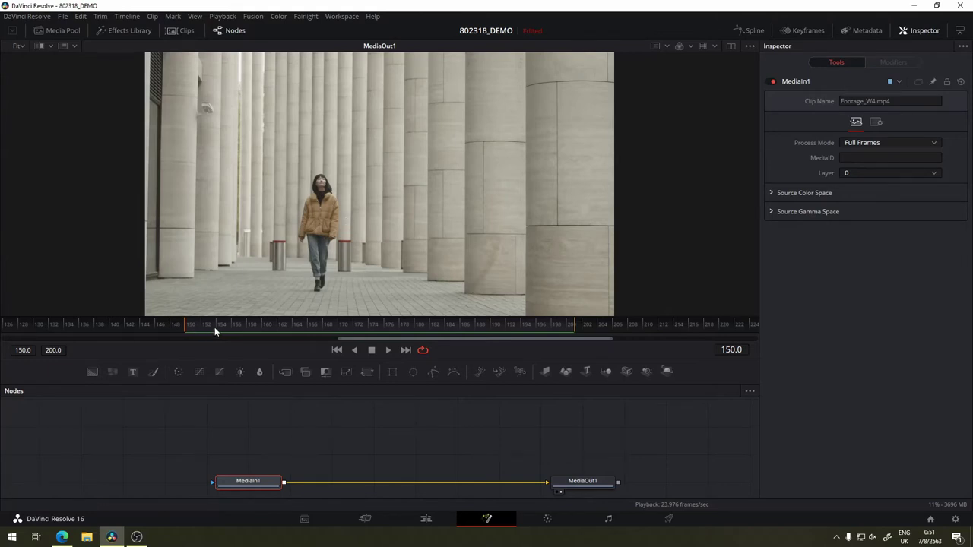
mouse_move(214, 327)
left_mouse_down()
mouse_move(336, 312)
mouse_move(190, 325)
left_mouse_up()
mouse_move(372, 456)
left_mouse_down()
mouse_move(409, 492)
mouse_move(389, 445)
left_mouse_up()
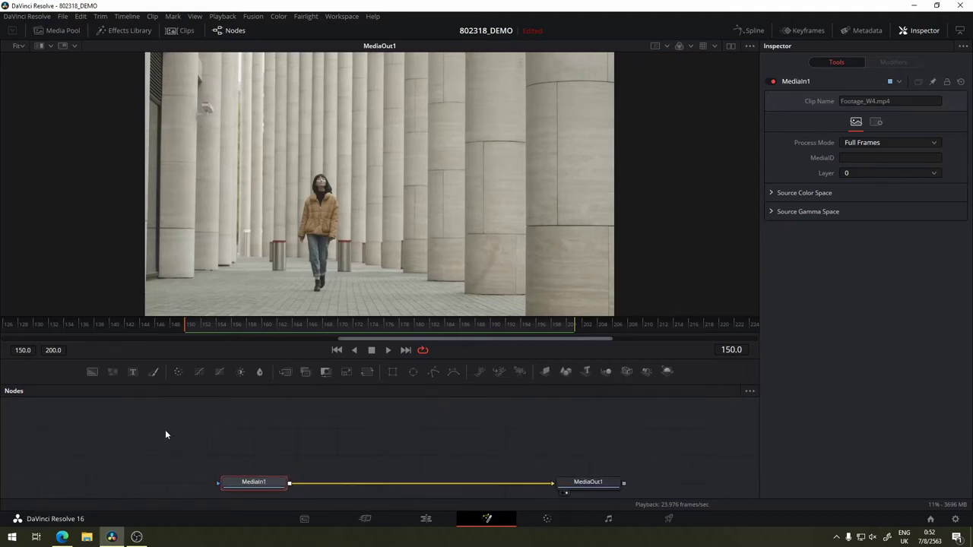
- Replace the merged Background with a standalone Background1 node in the graph
left_click(92, 371)
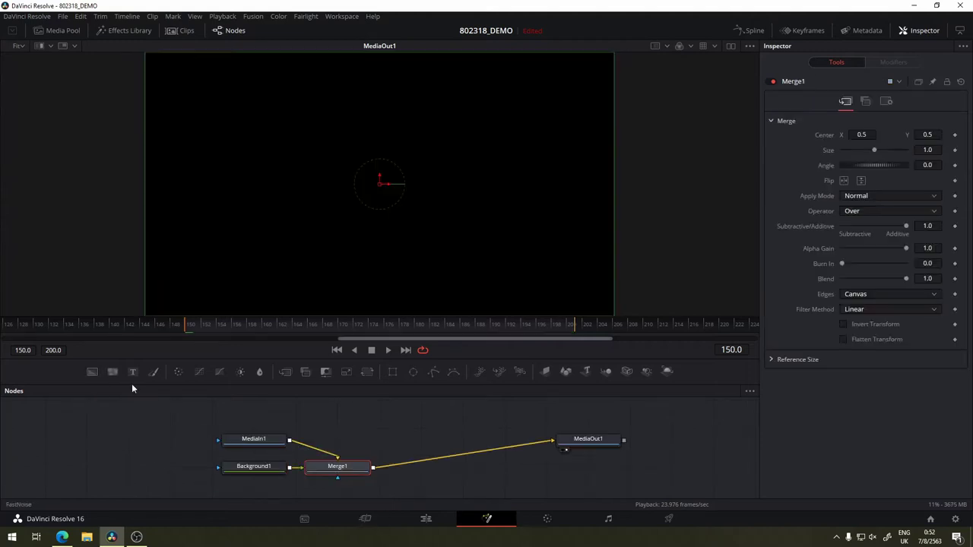
key("ctrl+z")
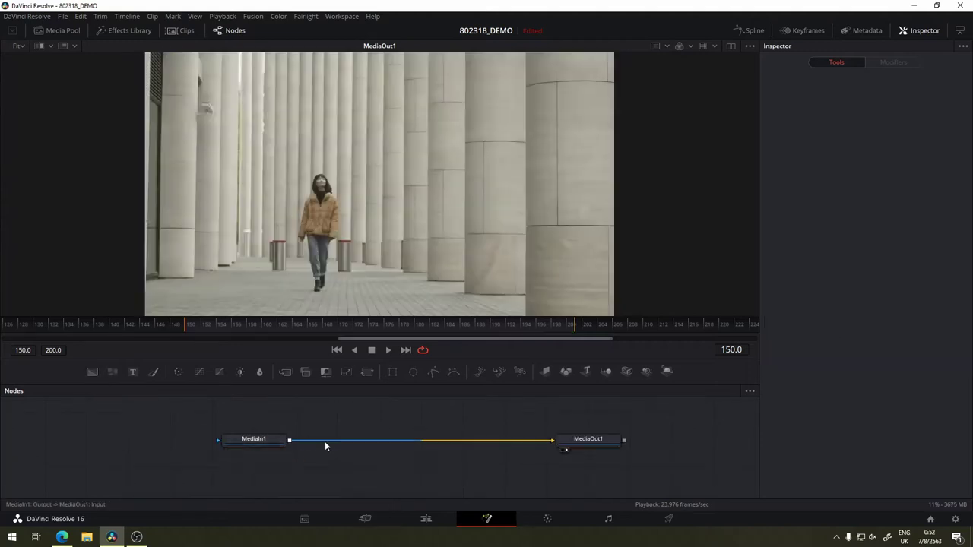
left_click_drag(92, 372, 125, 425)
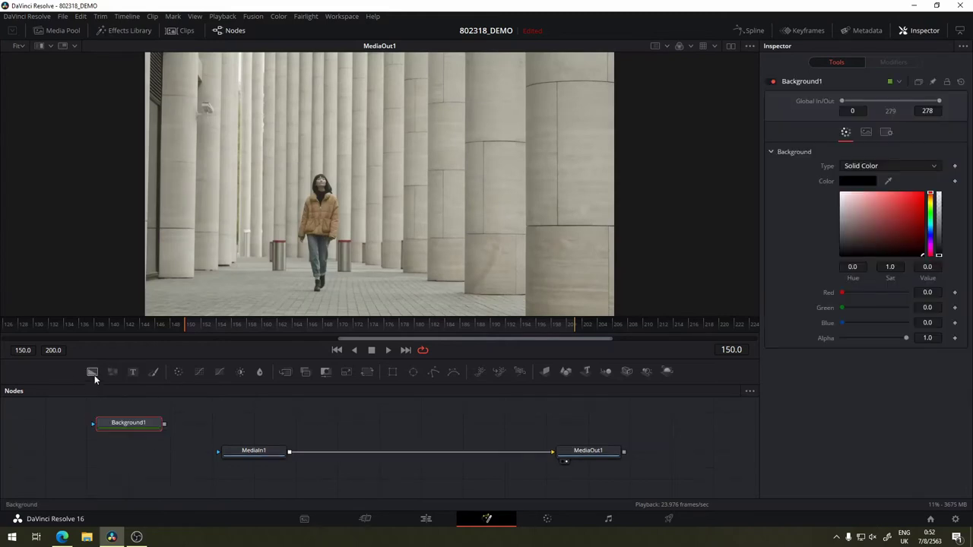
- Place Background1 above the chain, view it, colour it bright red, and enlarge the Nodes panel
left_click_drag(301, 428, 365, 463)
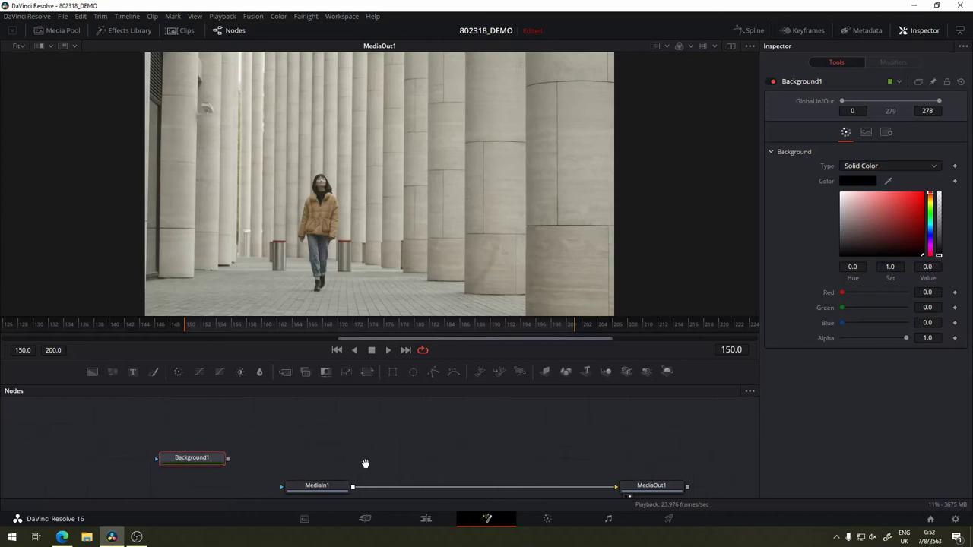
left_click_drag(231, 461, 477, 452)
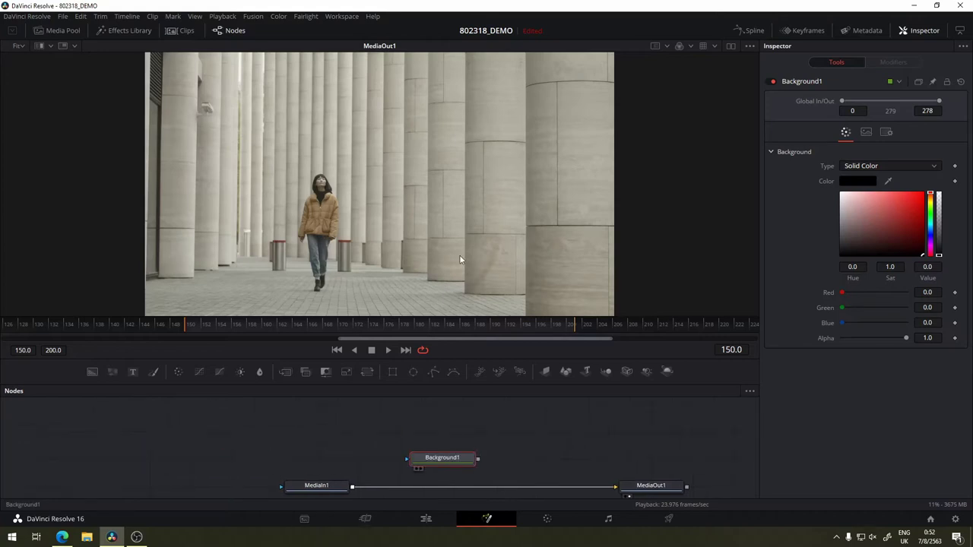
key("1")
left_click_drag(881, 200, 923, 193)
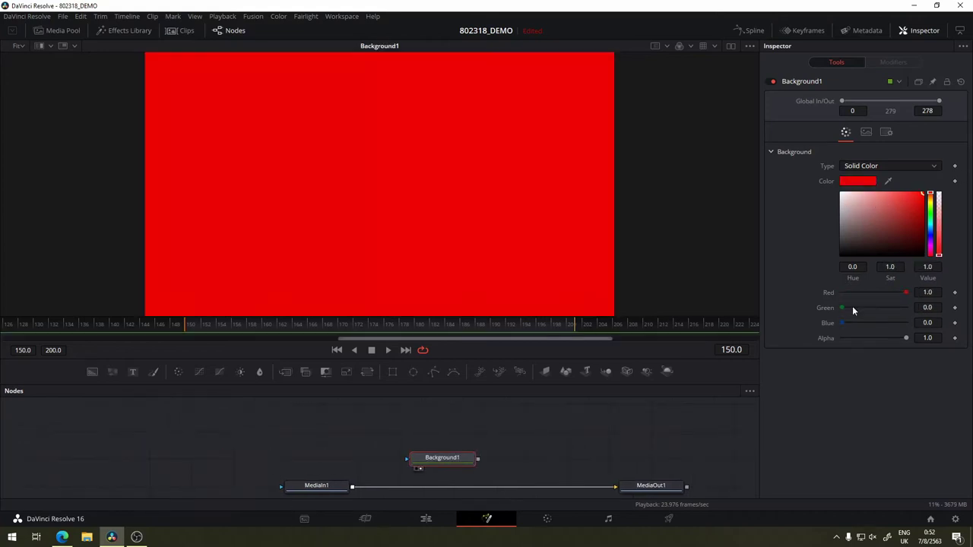
mouse_move(451, 459)
left_mouse_down()
mouse_move(449, 444)
mouse_move(451, 459)
left_mouse_up()
left_click_drag(418, 360, 430, 300)
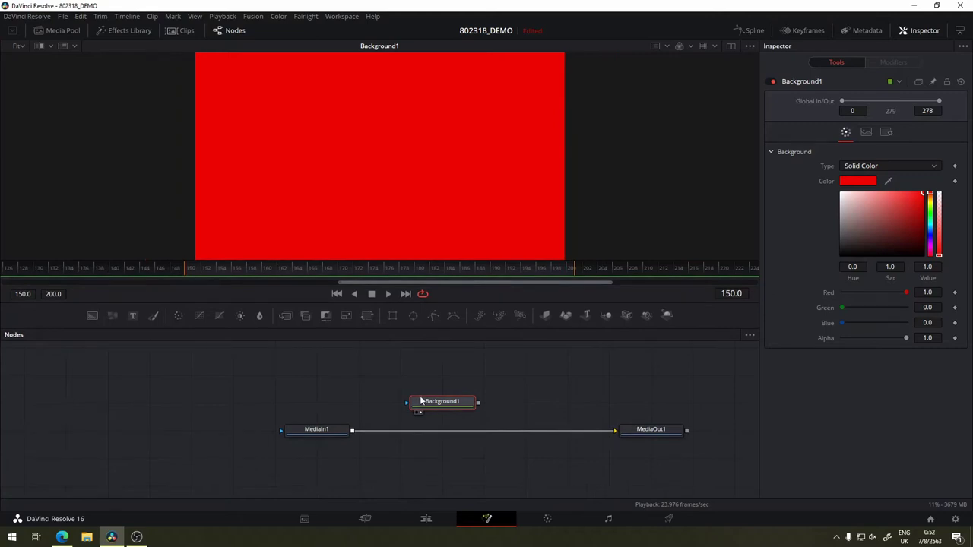
left_click_drag(357, 409, 315, 458)
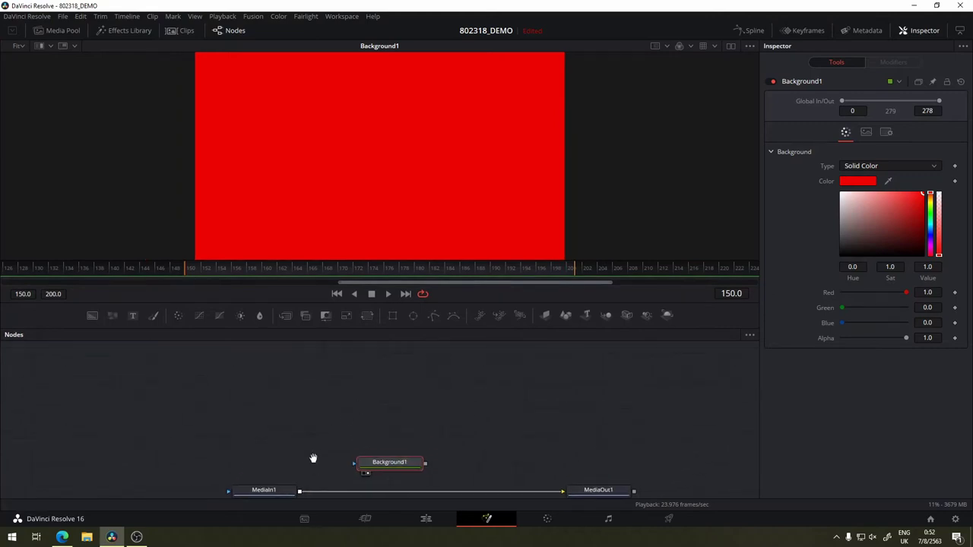
- Add Rectangle1 to Background1, move it up, and reshape it into a tall centred rectangle
left_click(391, 315)
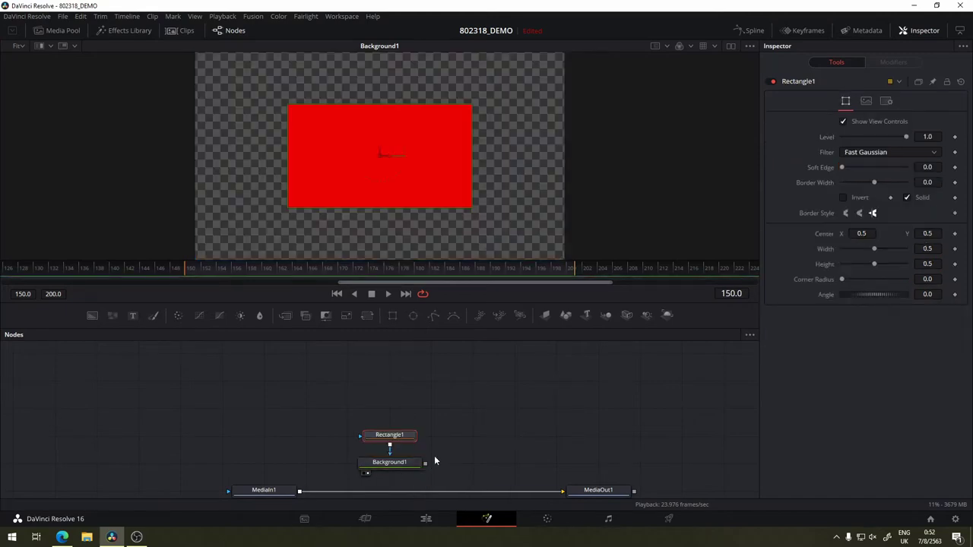
left_click_drag(403, 434, 403, 379)
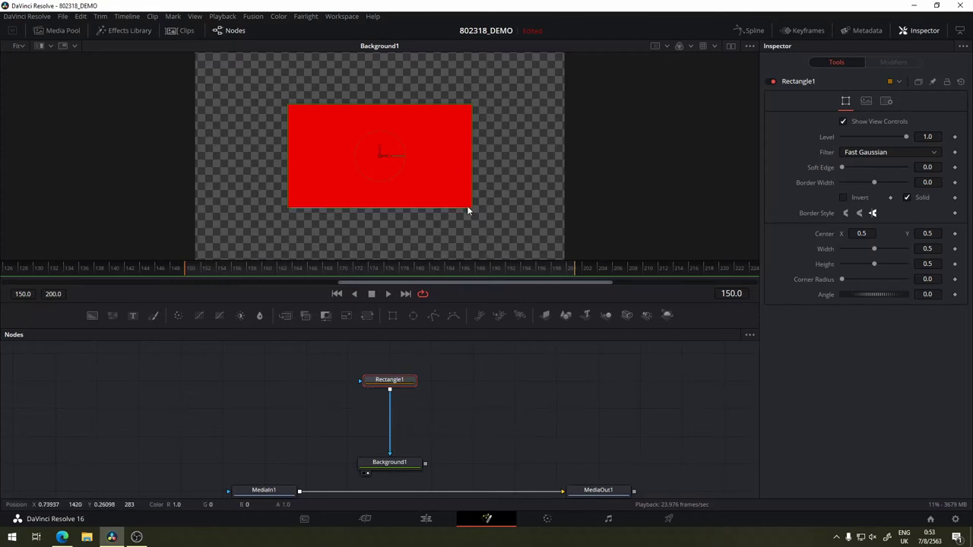
mouse_move(471, 211)
left_mouse_down()
mouse_move(490, 236)
mouse_move(436, 173)
mouse_move(445, 237)
mouse_move(500, 196)
mouse_move(415, 162)
mouse_move(454, 236)
mouse_move(502, 221)
mouse_move(484, 239)
mouse_move(436, 213)
mouse_move(423, 149)
mouse_move(436, 230)
mouse_move(501, 238)
mouse_move(471, 239)
mouse_move(443, 220)
left_mouse_up()
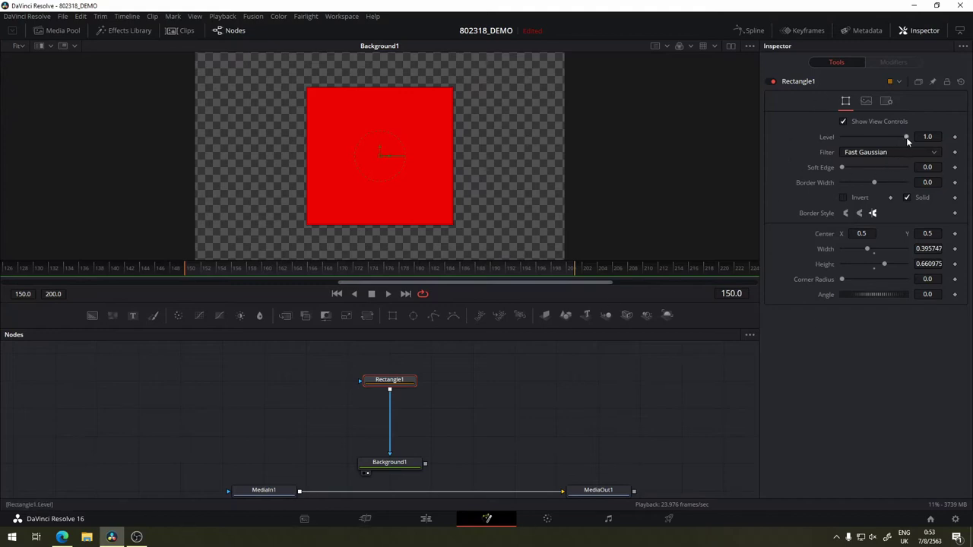
mouse_move(906, 136)
left_mouse_down()
mouse_move(830, 141)
mouse_move(899, 141)
left_mouse_up()
- Keep the Fast Gaussian filter, soften Rectangle1's edge, and try a wider border before resetting Border Width to 0
left_click(864, 152)
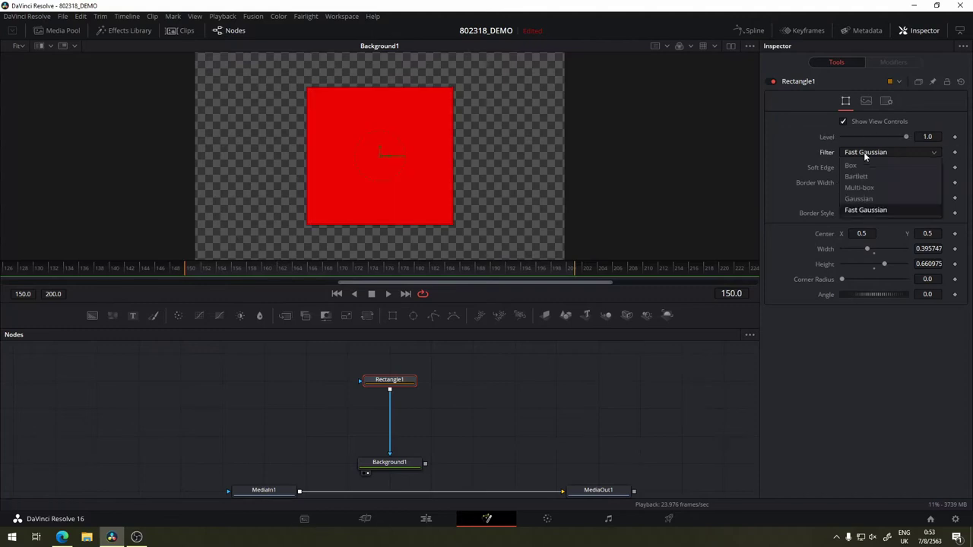
left_click(852, 212)
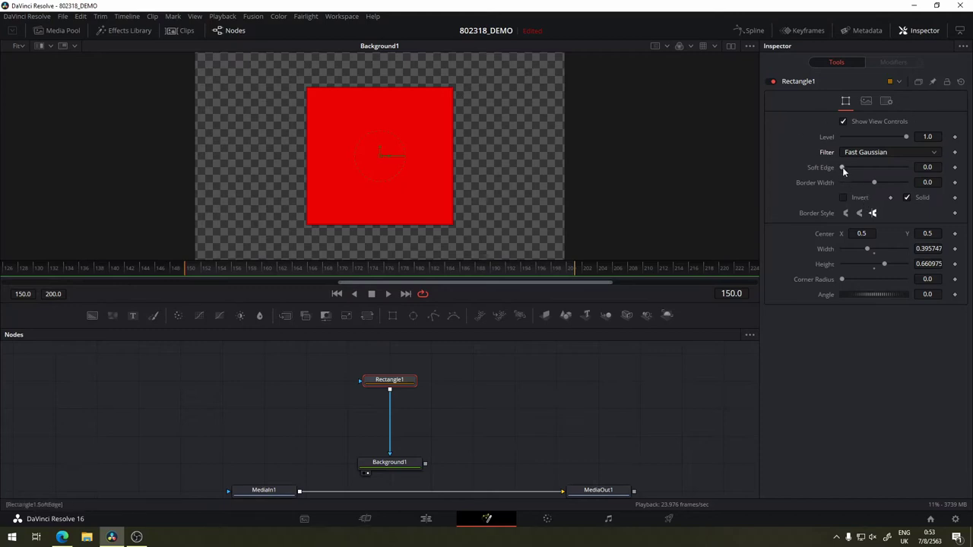
mouse_move(842, 167)
left_mouse_down()
mouse_move(862, 167)
mouse_move(833, 169)
left_mouse_up()
mouse_move(874, 183)
left_mouse_down()
mouse_move(885, 182)
mouse_move(873, 186)
left_mouse_up()
left_click(928, 182)
type("03")
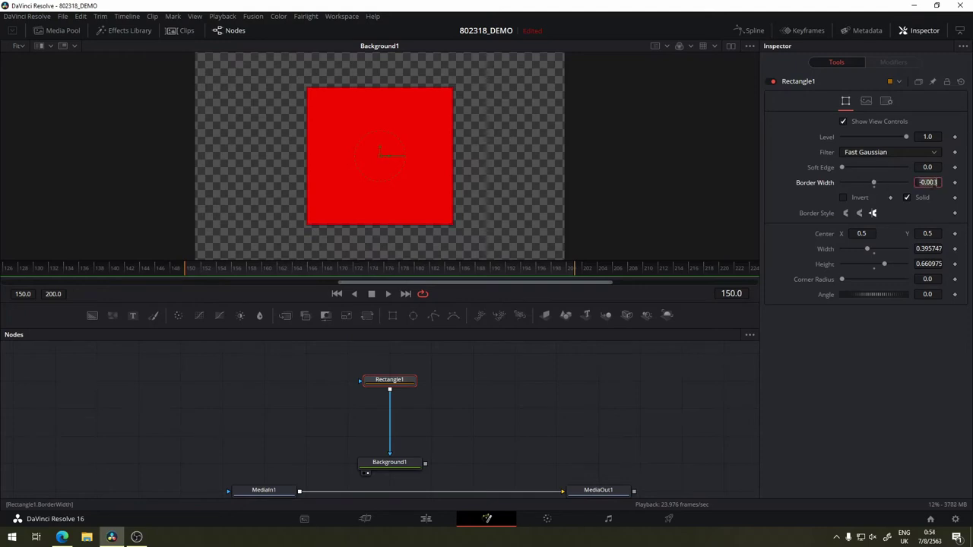
key("Tab")
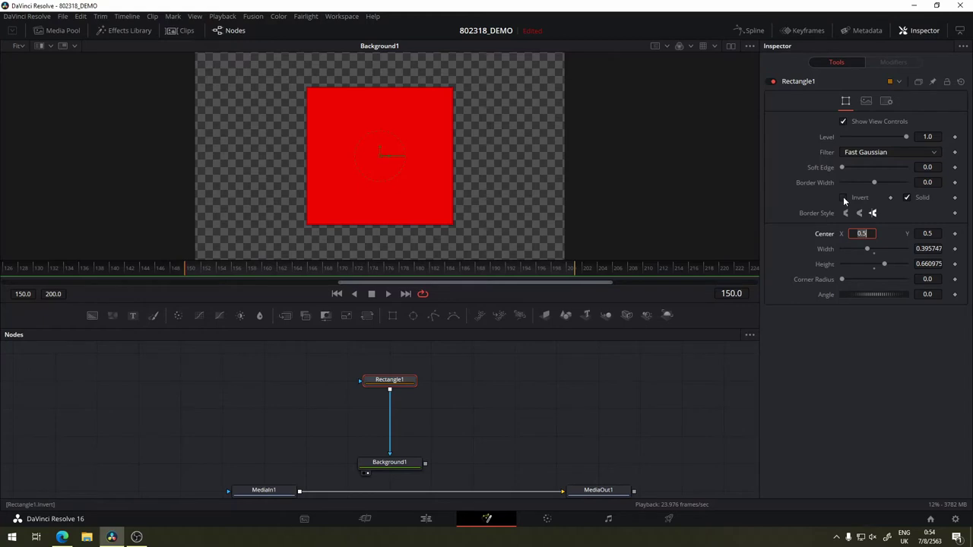
- Toggle Rectangle1's Invert and Solid options on and back off
left_click(843, 197)
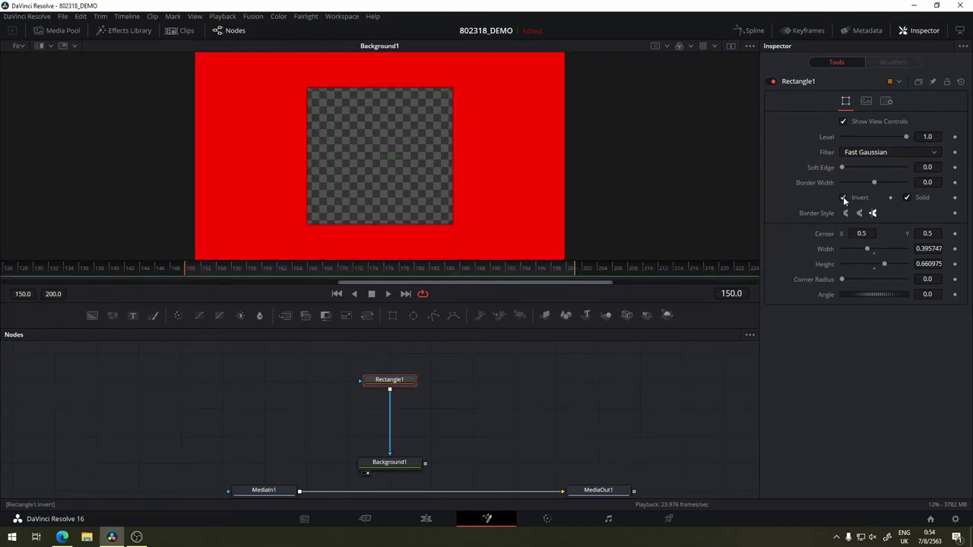
left_click(842, 198)
left_click(906, 198)
left_click(906, 198)
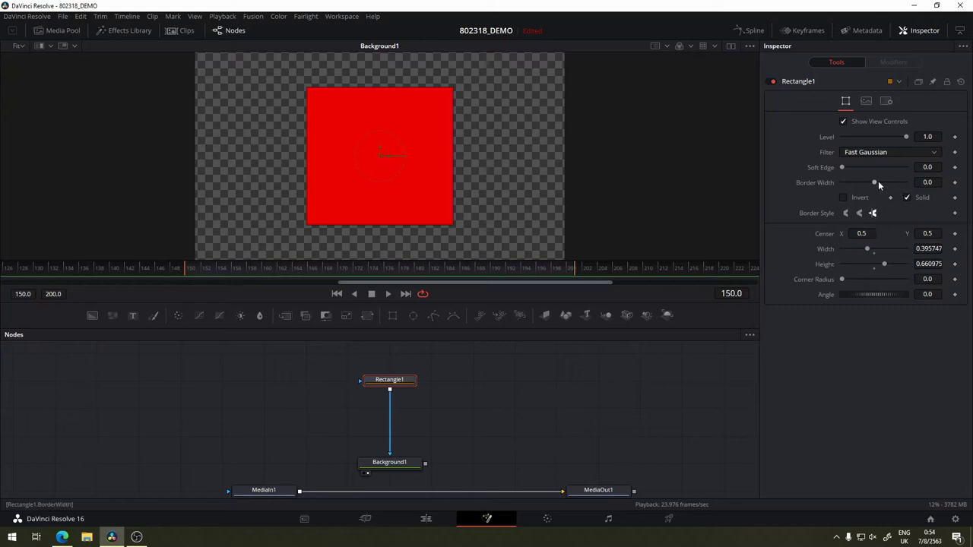
- Try border styles ending on Miter, thicken the border, then set Border Width back to 0
left_click(845, 214)
left_click(859, 213)
left_click_drag(875, 182, 880, 183)
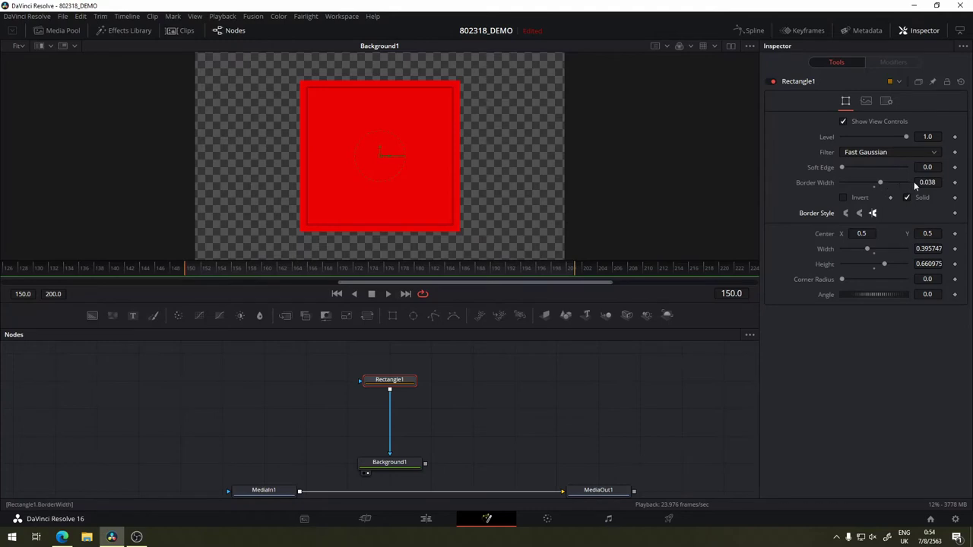
type("0")
key("Tab")
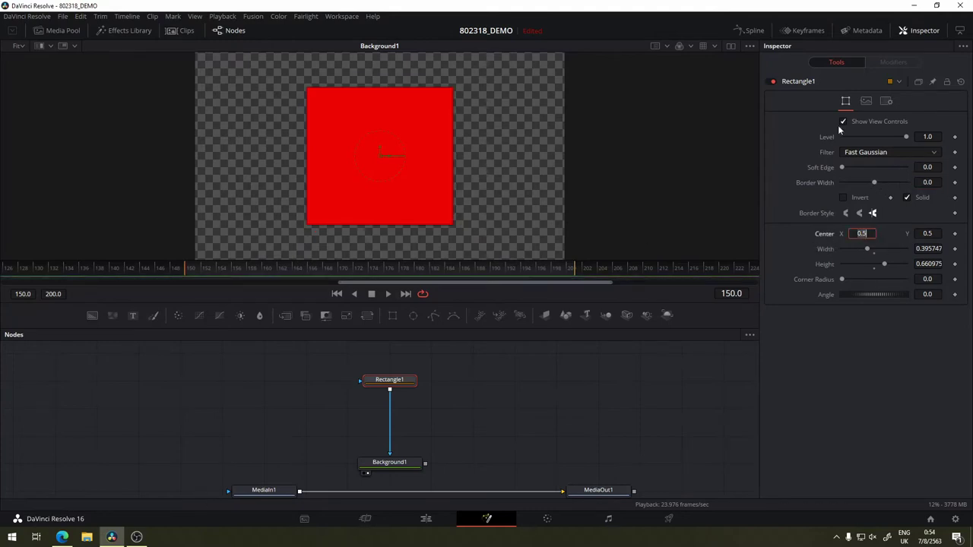
mouse_move(867, 248)
left_mouse_down()
mouse_move(886, 265)
mouse_move(856, 280)
left_mouse_up()
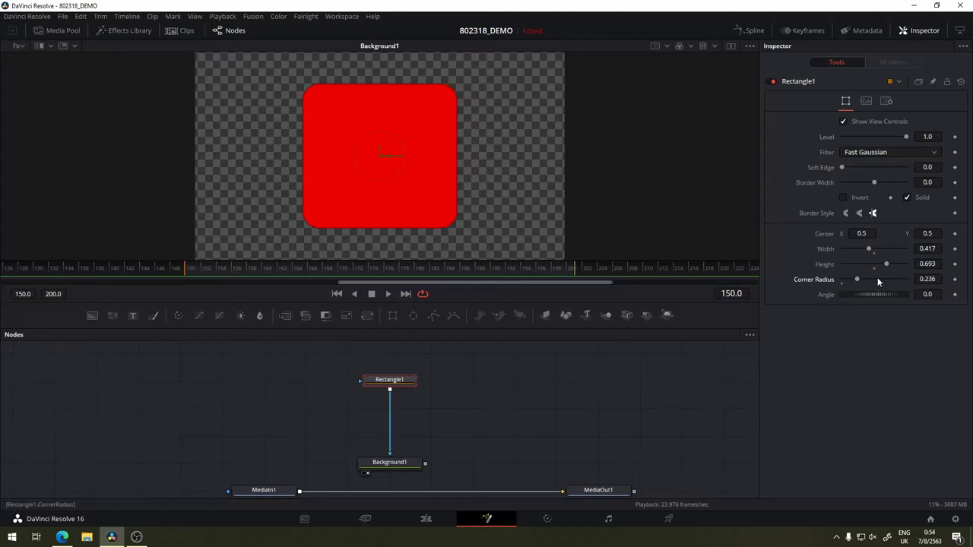
left_click_drag(862, 294, 873, 296)
double_click(866, 278)
left_click_drag(865, 275, 866, 275)
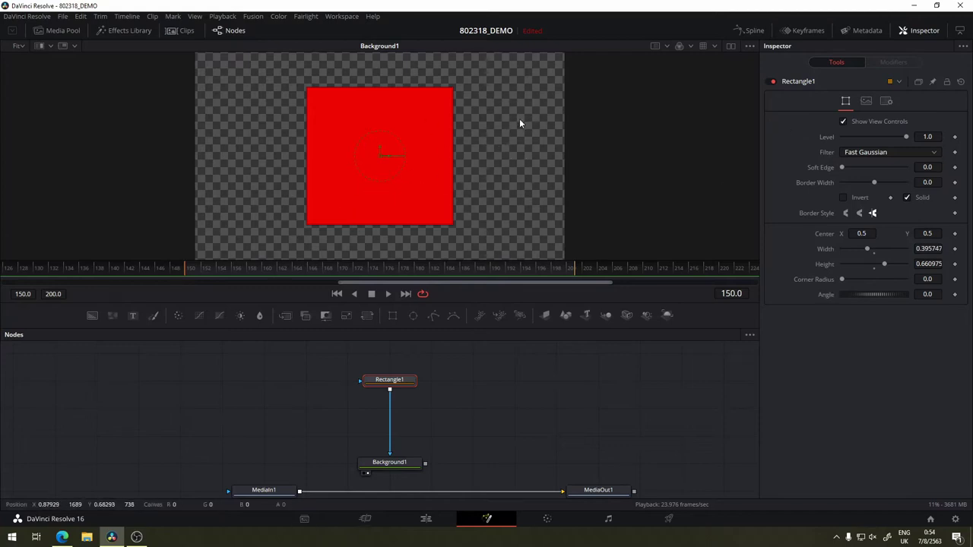
key("a")
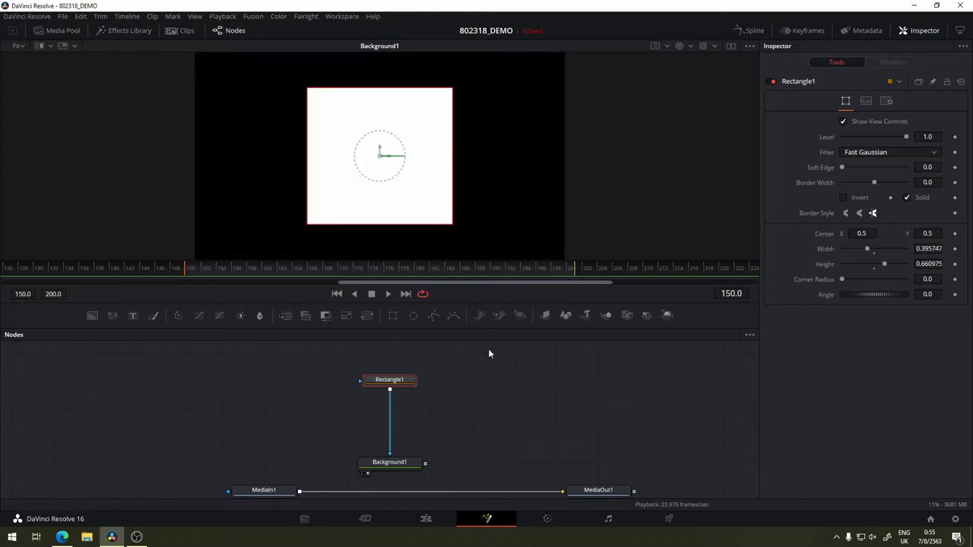
left_click(465, 397)
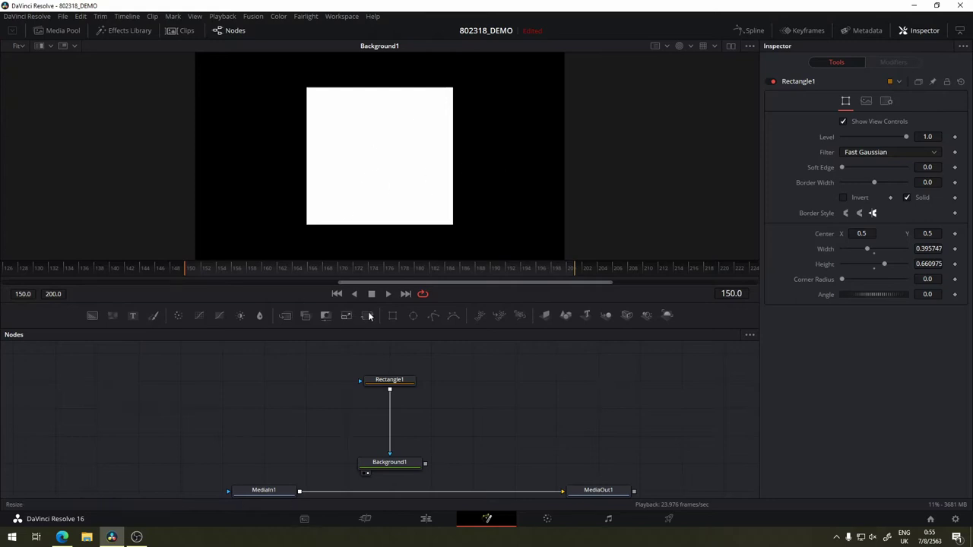
key("c")
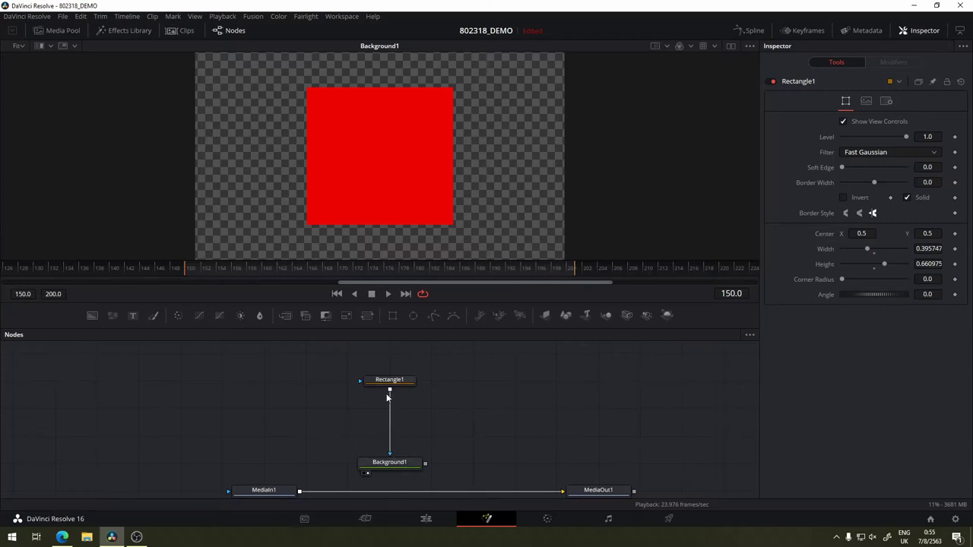
left_click_drag(388, 450, 423, 413)
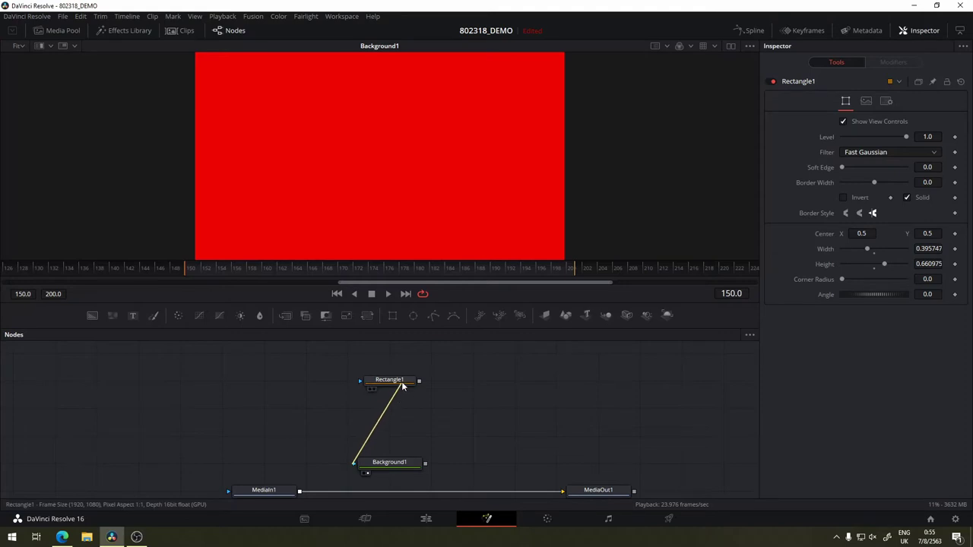
left_click_drag(380, 421, 416, 380)
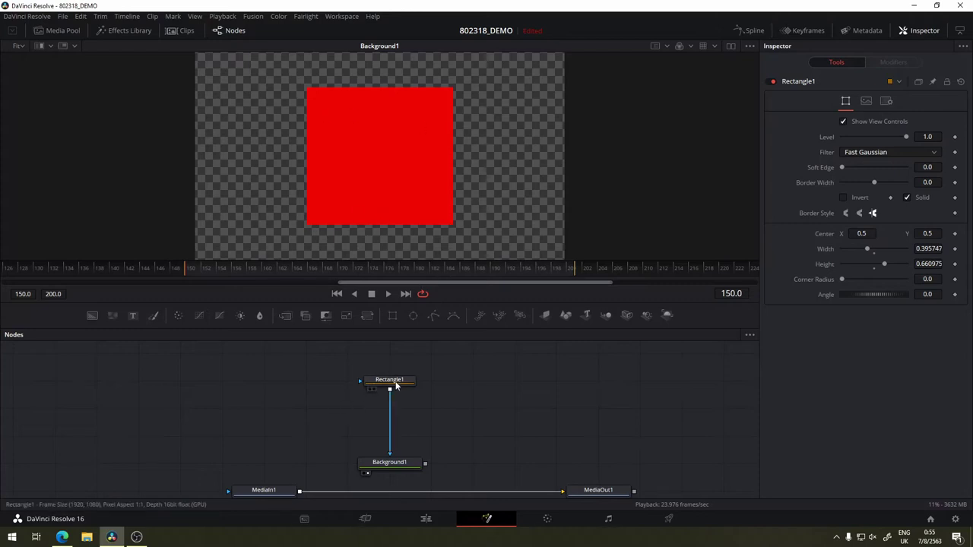
mouse_move(395, 389)
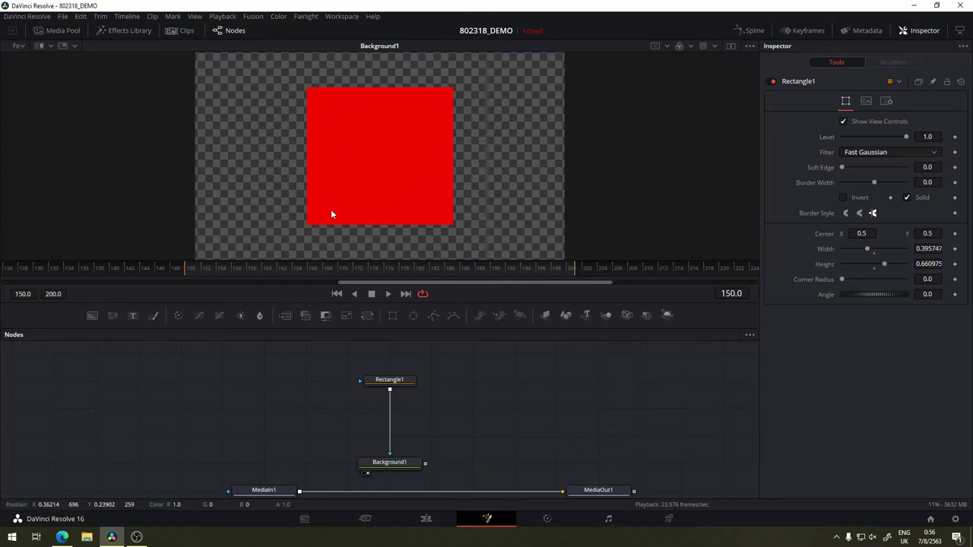
key("a")
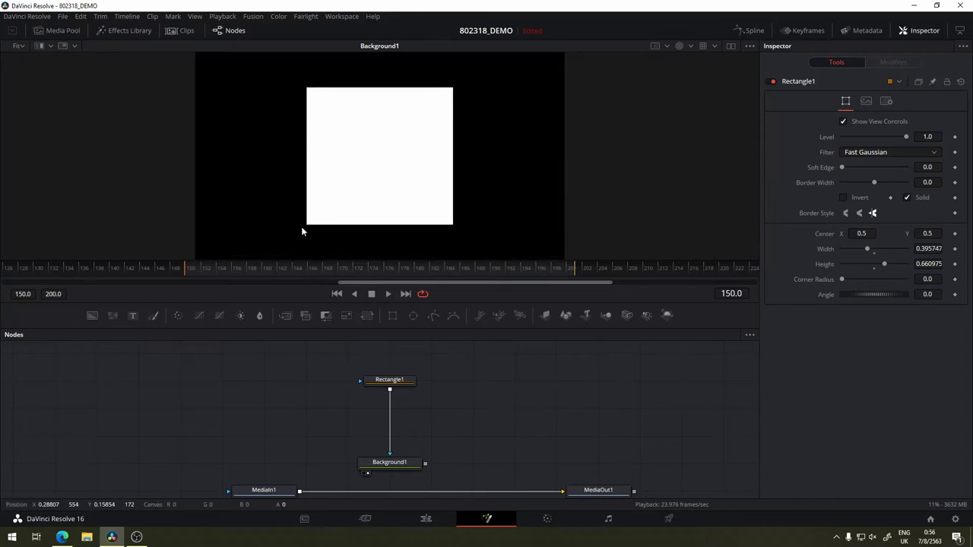
key("c")
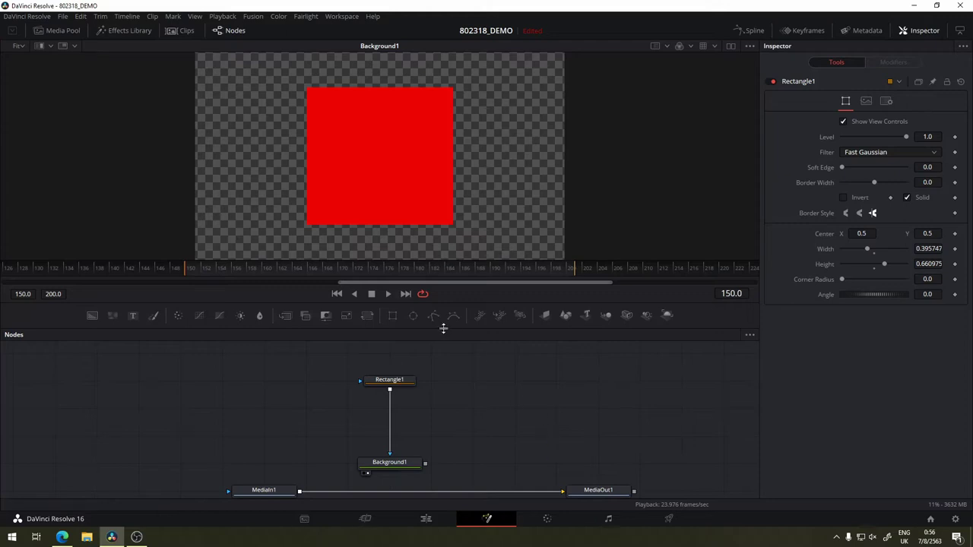
left_click(394, 378)
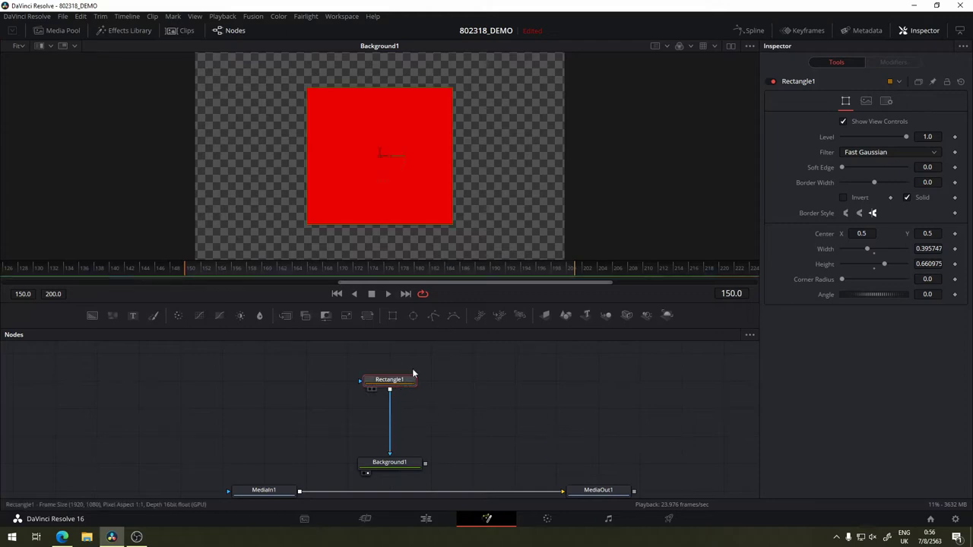
mouse_move(412, 379)
left_mouse_down()
mouse_move(452, 388)
mouse_move(391, 391)
left_mouse_up()
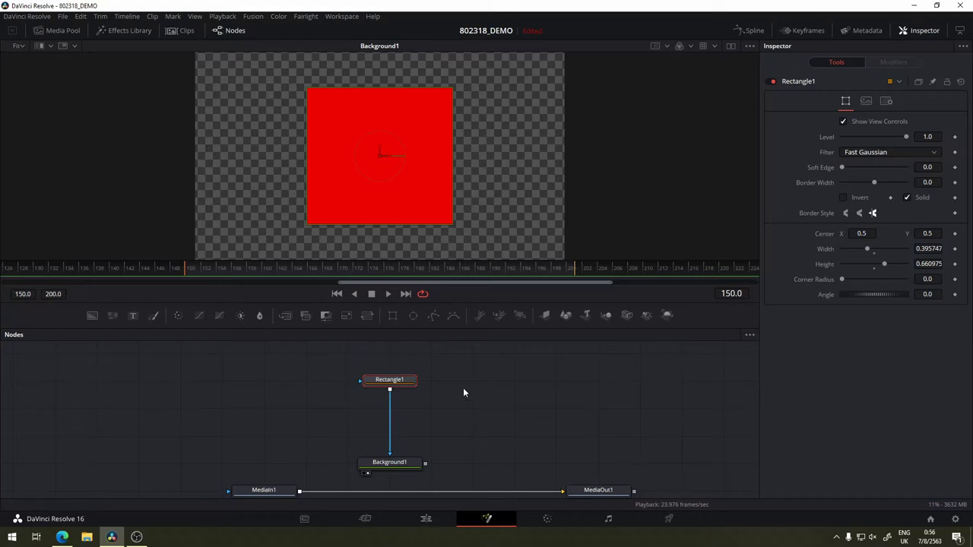
- Add an Ellipse1 mask and insert it between Rectangle1 and Background1
left_click(416, 317)
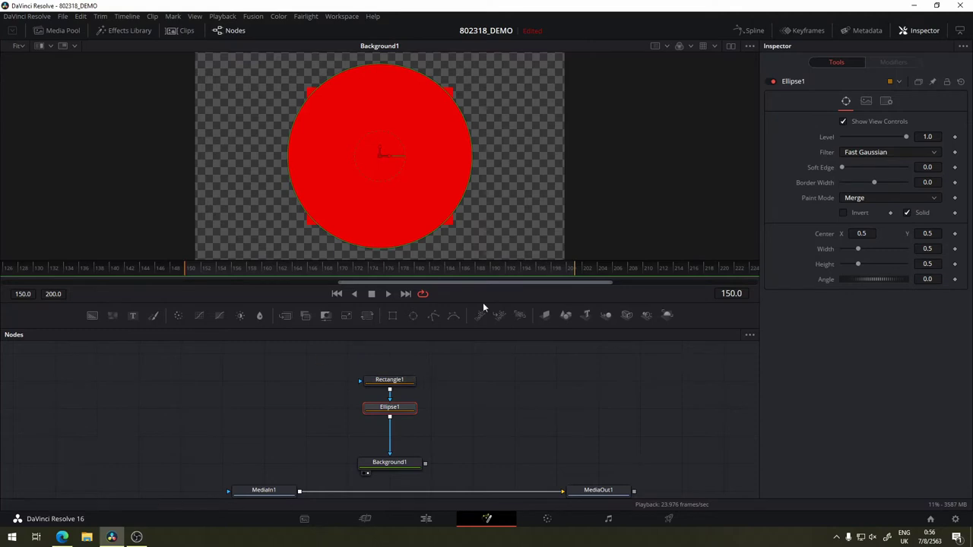
mouse_move(389, 408)
left_mouse_down()
mouse_move(514, 408)
mouse_move(387, 418)
mouse_move(456, 412)
left_mouse_up()
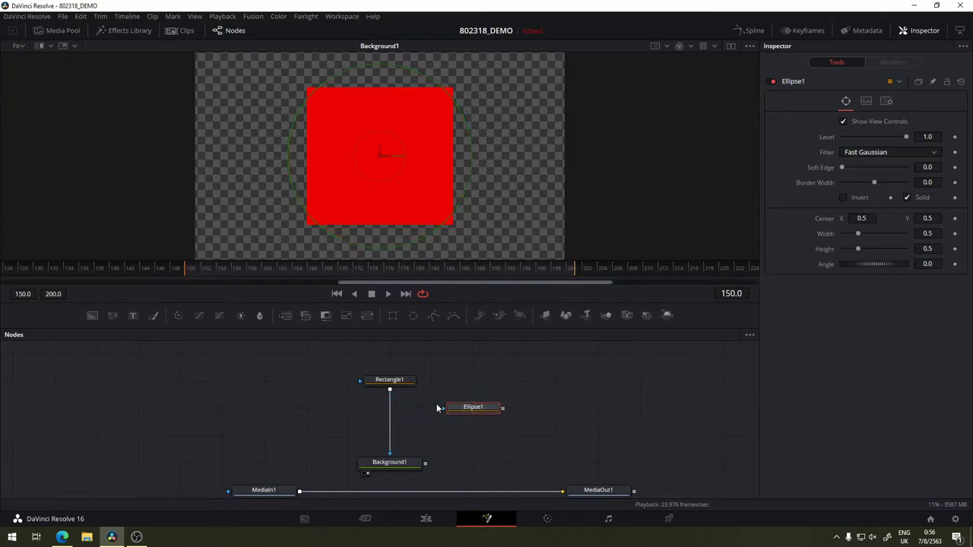
left_click(401, 381)
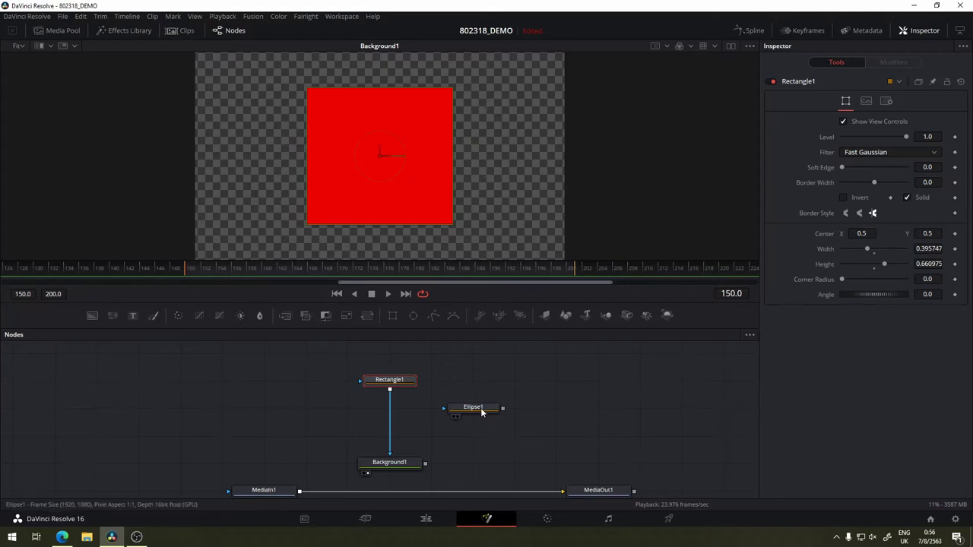
mouse_move(481, 413)
left_mouse_down()
mouse_move(503, 408)
mouse_move(458, 380)
mouse_move(392, 409)
left_mouse_up()
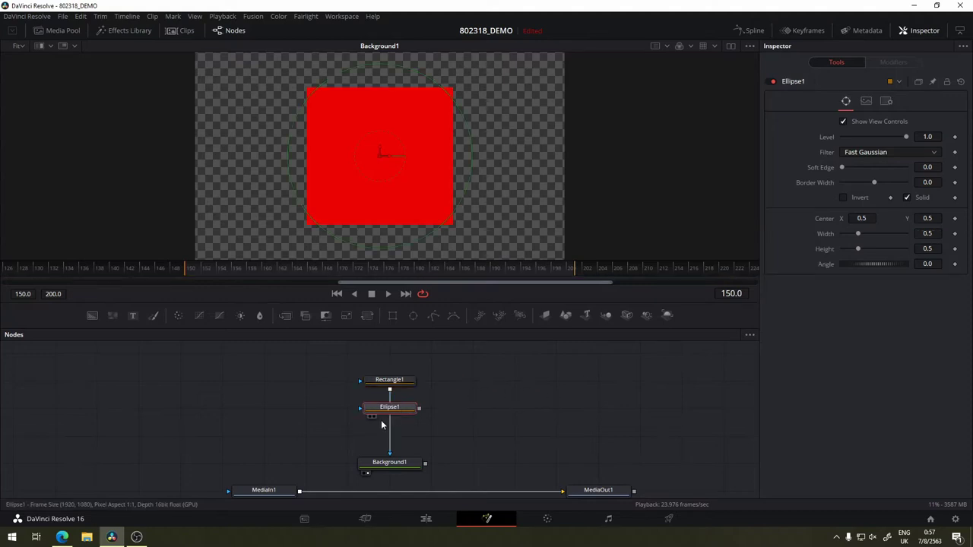
left_click(390, 414, "shift")
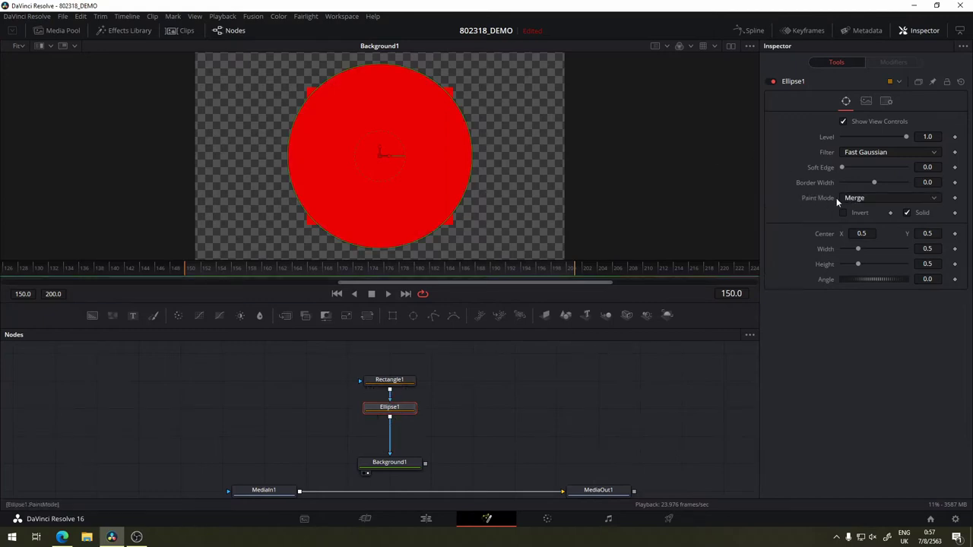
- Compare the mask settings and confirm Ellipse1's Paint Mode stays Merge
left_click(408, 379)
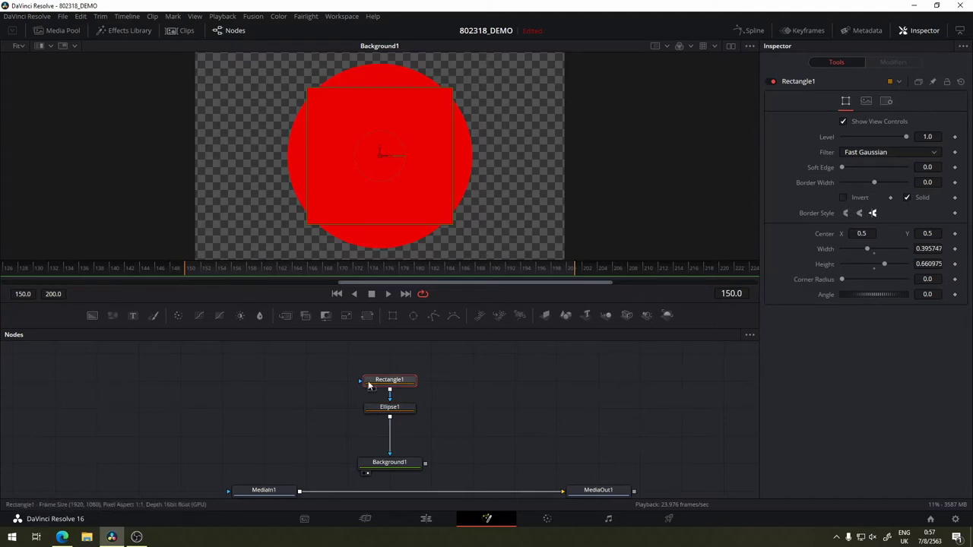
left_click(392, 411)
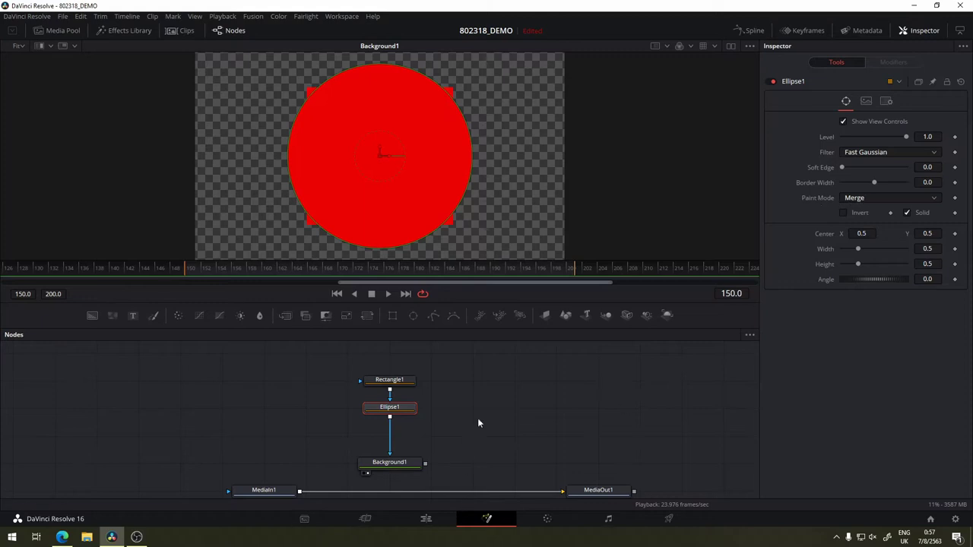
left_click(893, 199)
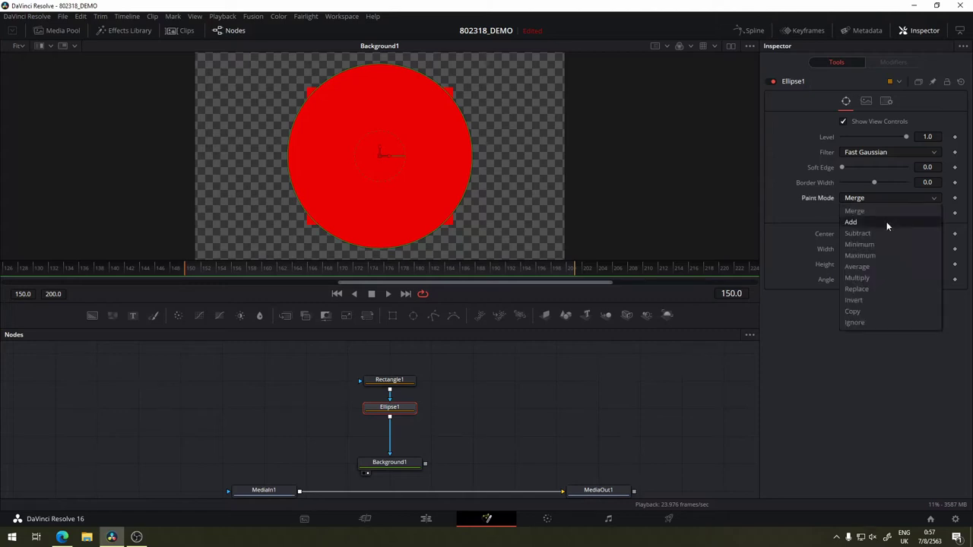
left_click(888, 210)
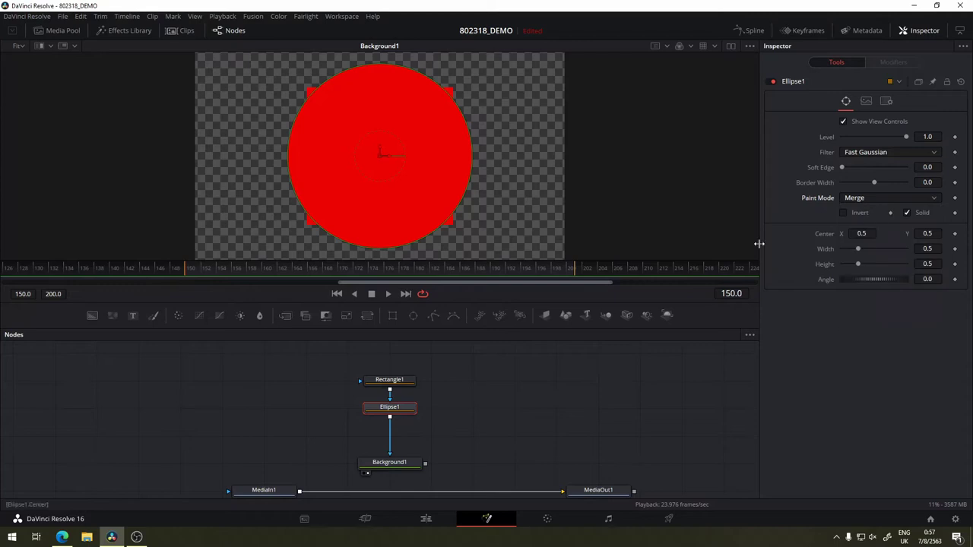
left_click(433, 443)
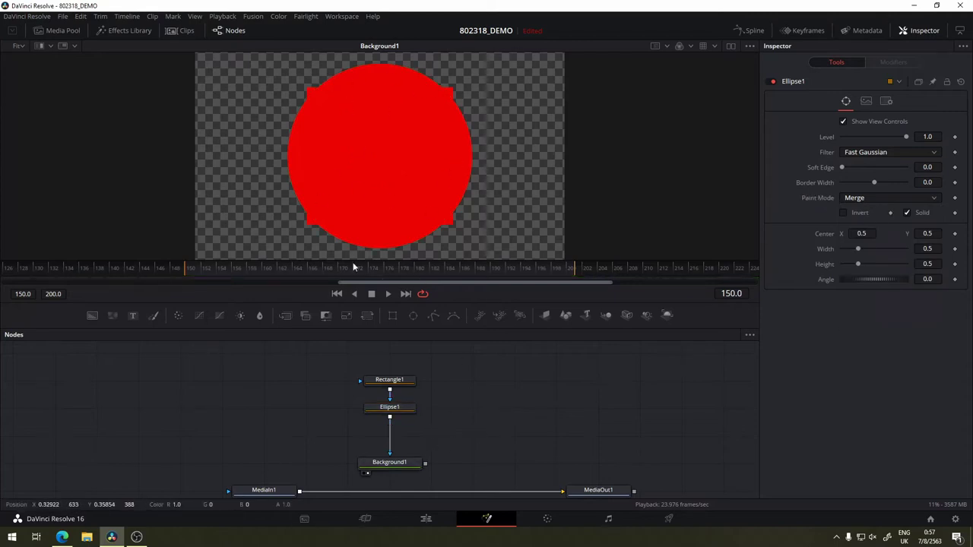
left_click(388, 405)
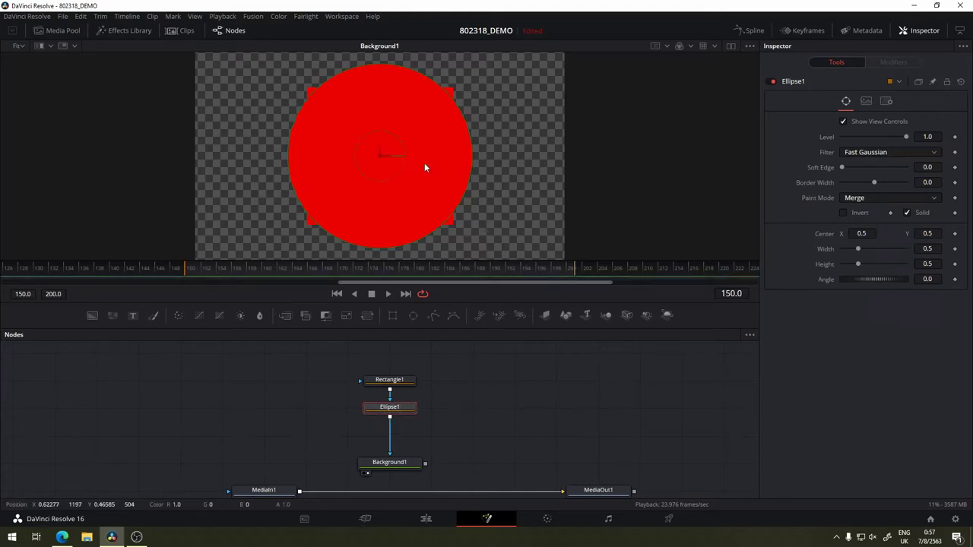
- Shift the ellipse centre right and try the Add and Subtract paint modes
left_click_drag(380, 156, 469, 157)
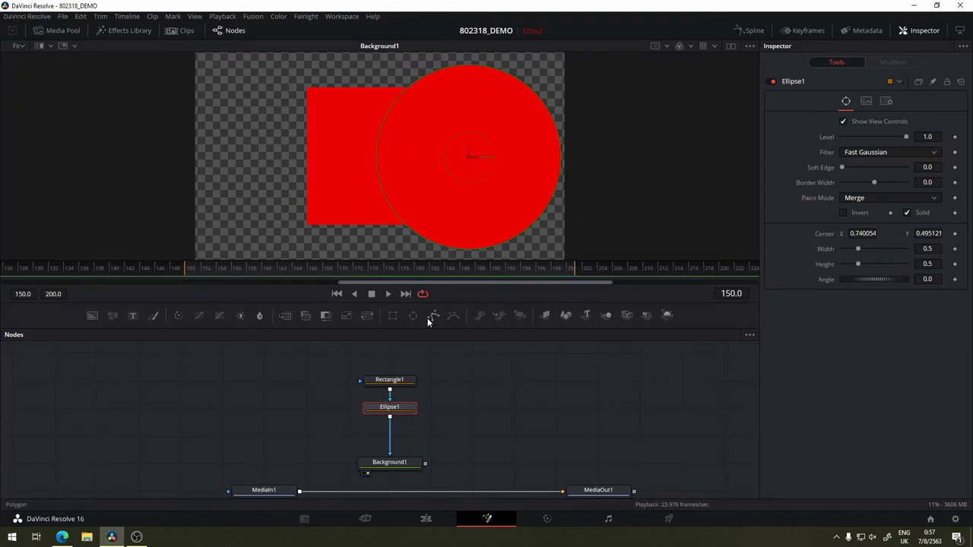
left_click(883, 198)
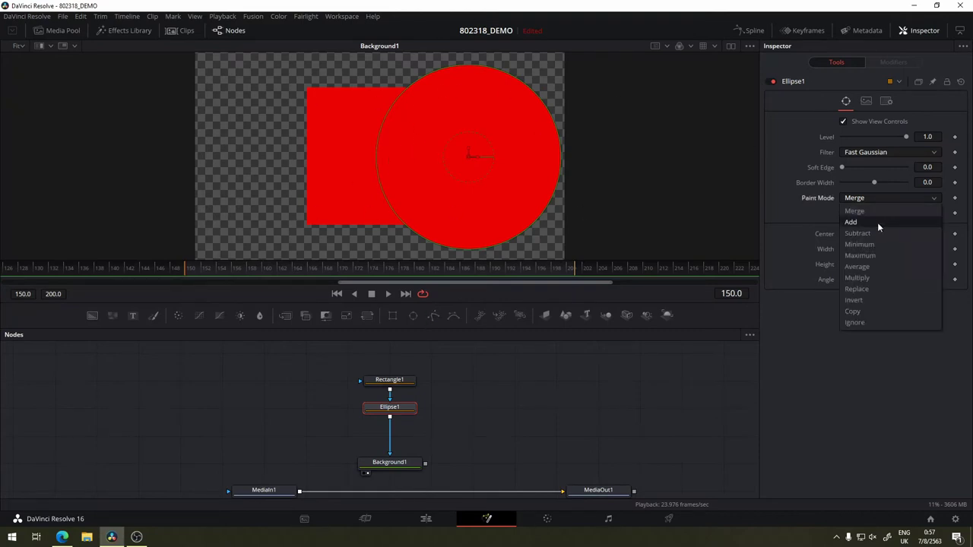
left_click(877, 221)
left_click(877, 197)
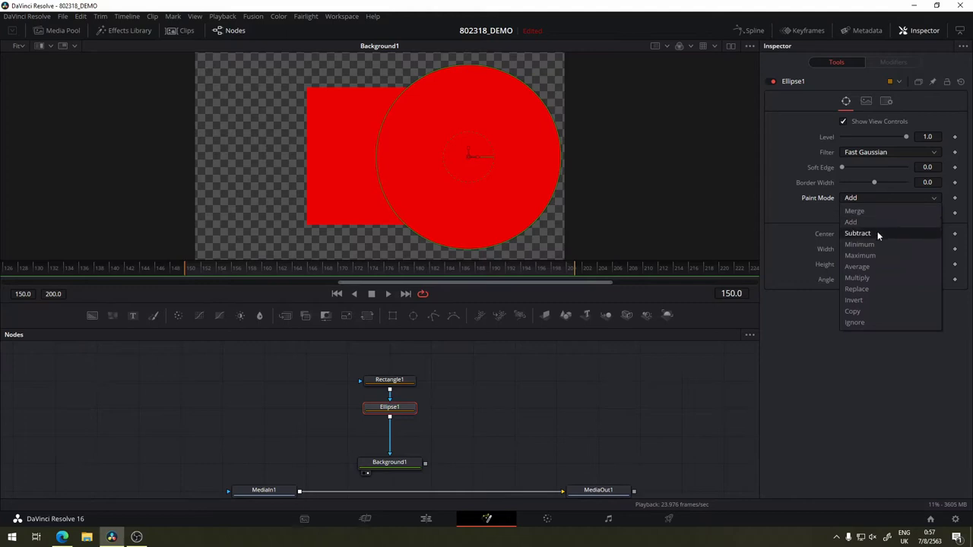
left_click(877, 231)
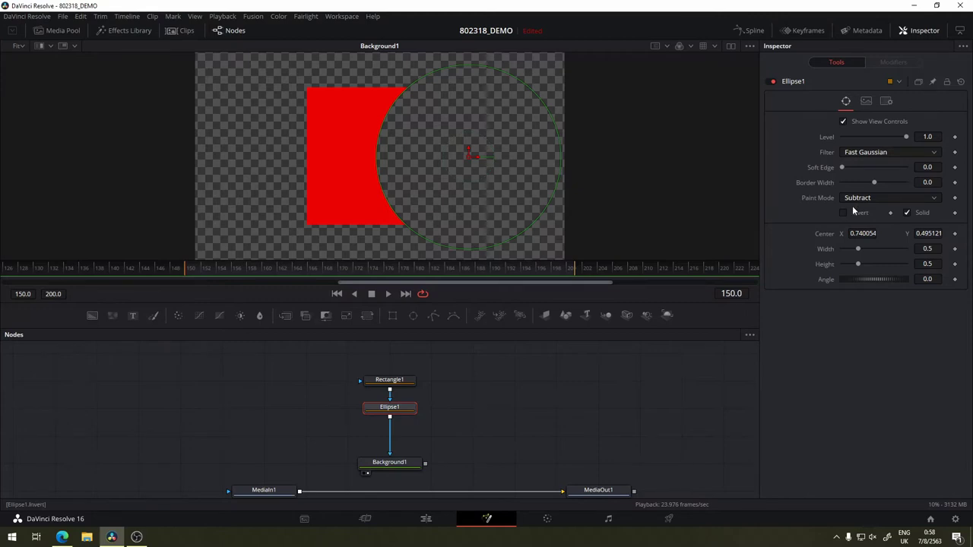
- Try Minimum and Maximum paint modes, finishing on Average
left_click(868, 199)
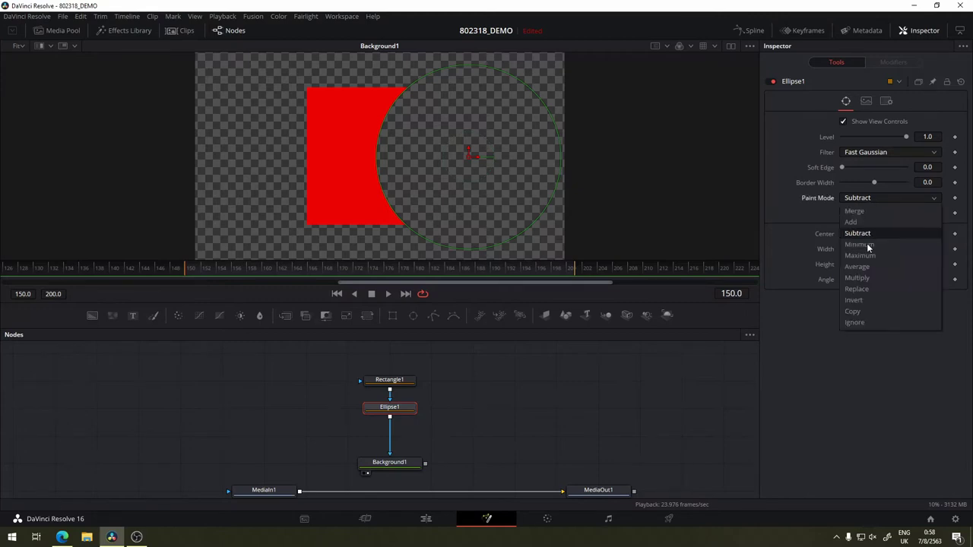
left_click(874, 244)
left_click(884, 198)
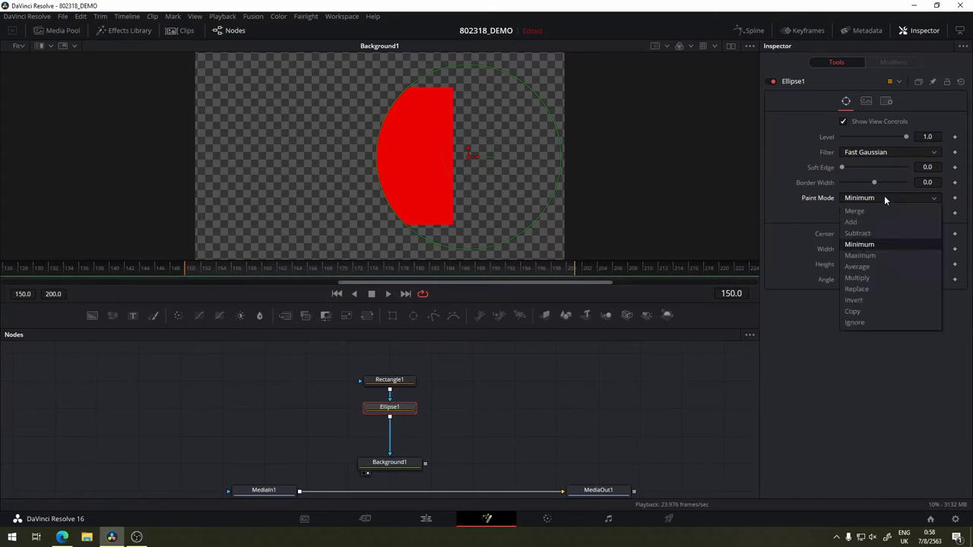
left_click(863, 255)
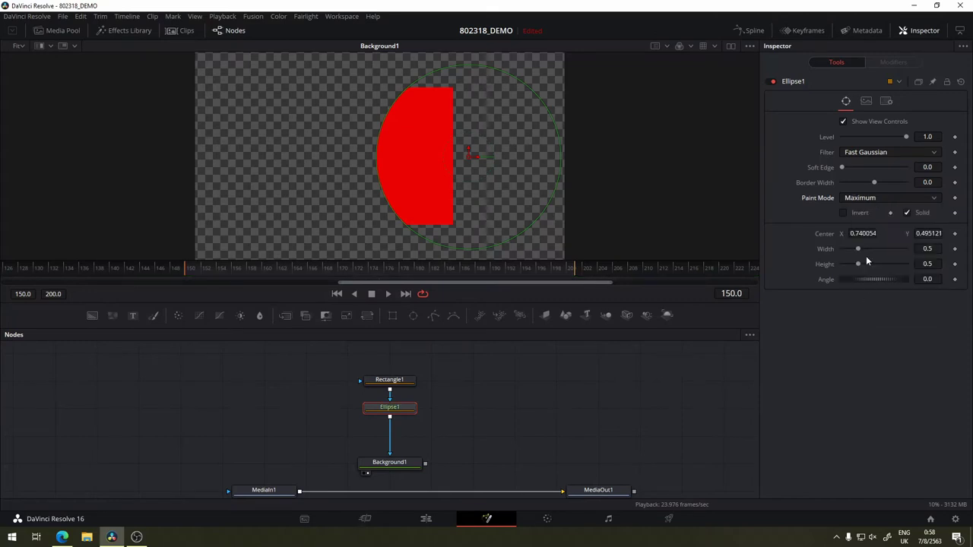
left_click(867, 199)
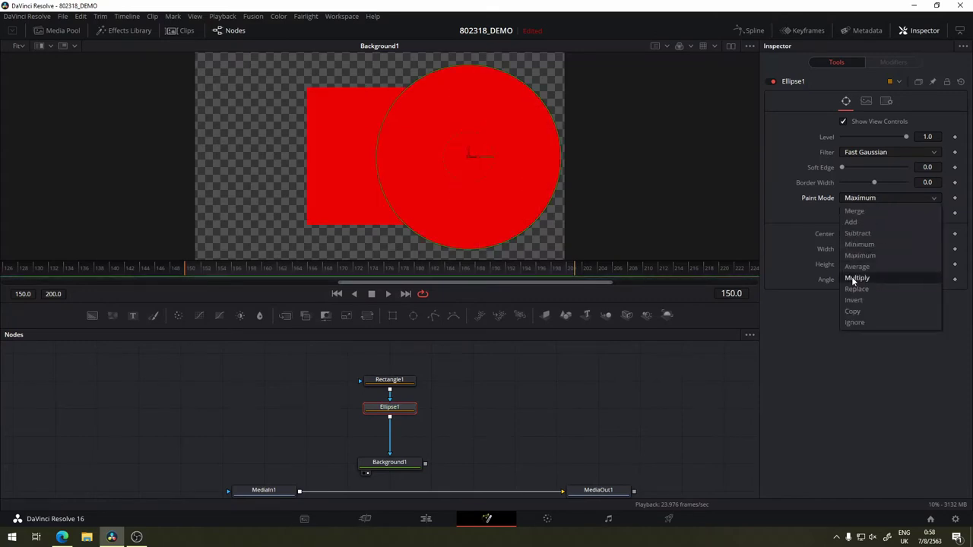
left_click(861, 269)
left_click(905, 197)
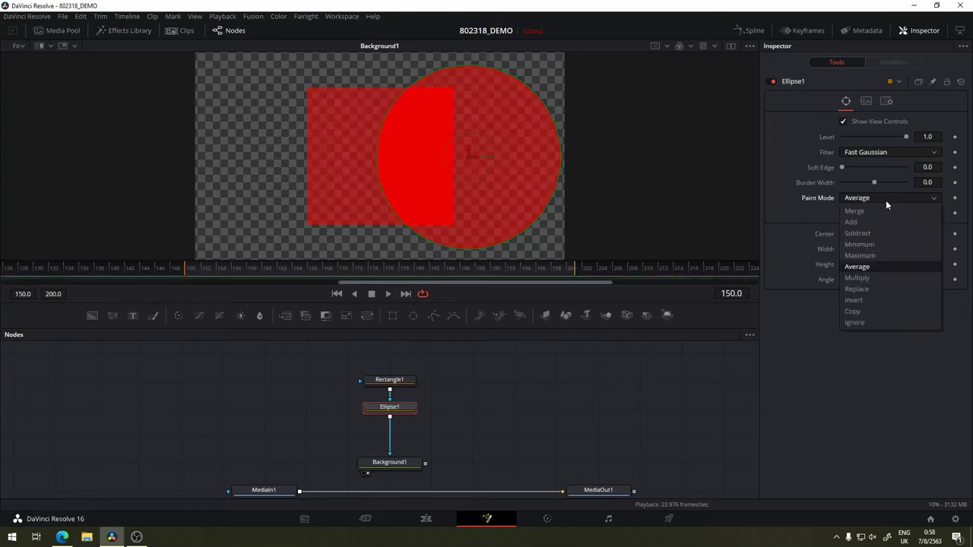
left_click(496, 424)
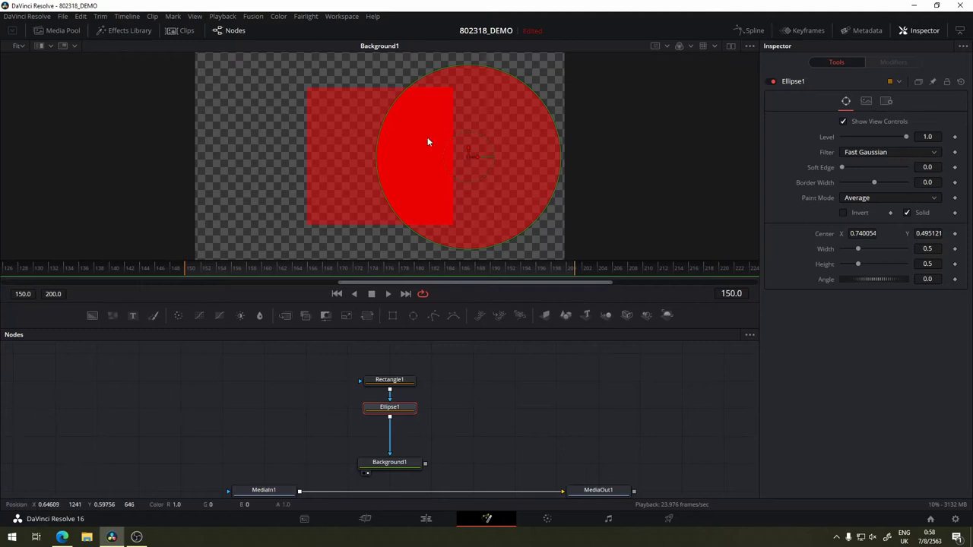
- Cycle Ellipse1 through Multiply, Replace, Invert and Ignore paint modes, then return it to Merge
left_click(896, 199)
left_click(867, 276)
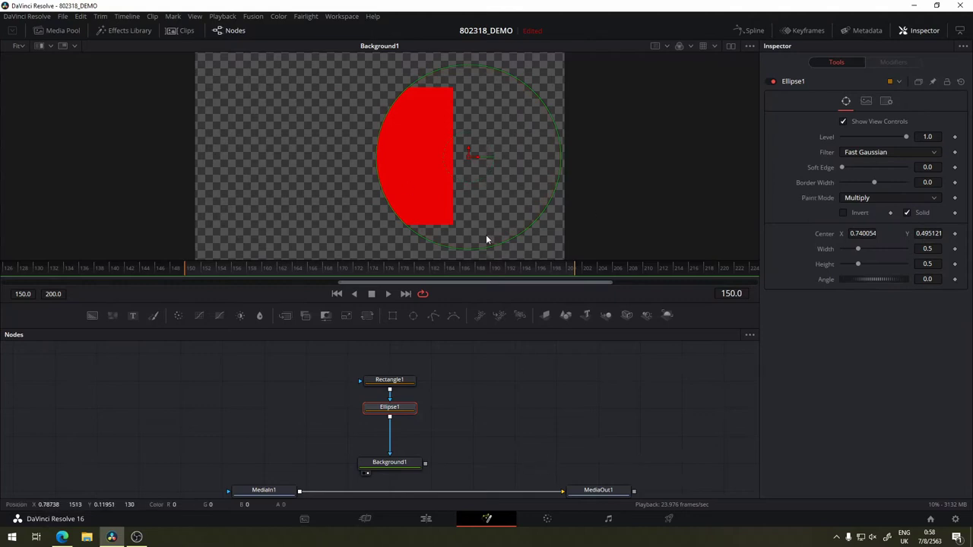
left_click(905, 197)
left_click(874, 289)
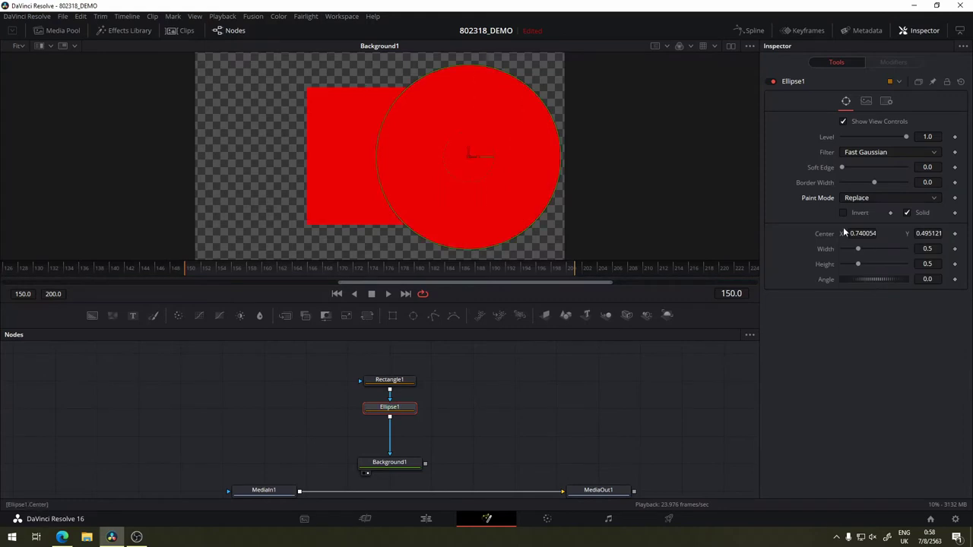
left_click(886, 199)
left_click(862, 300)
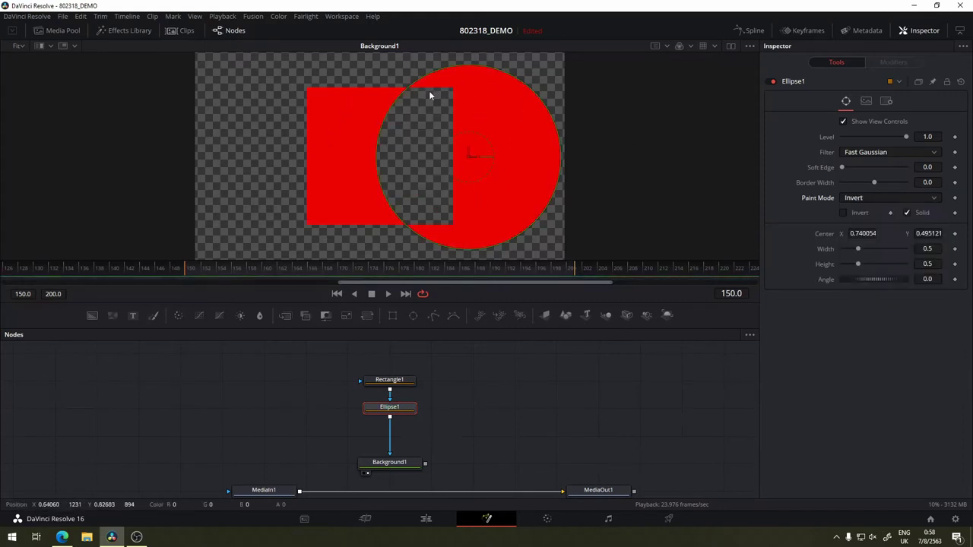
left_click(908, 199)
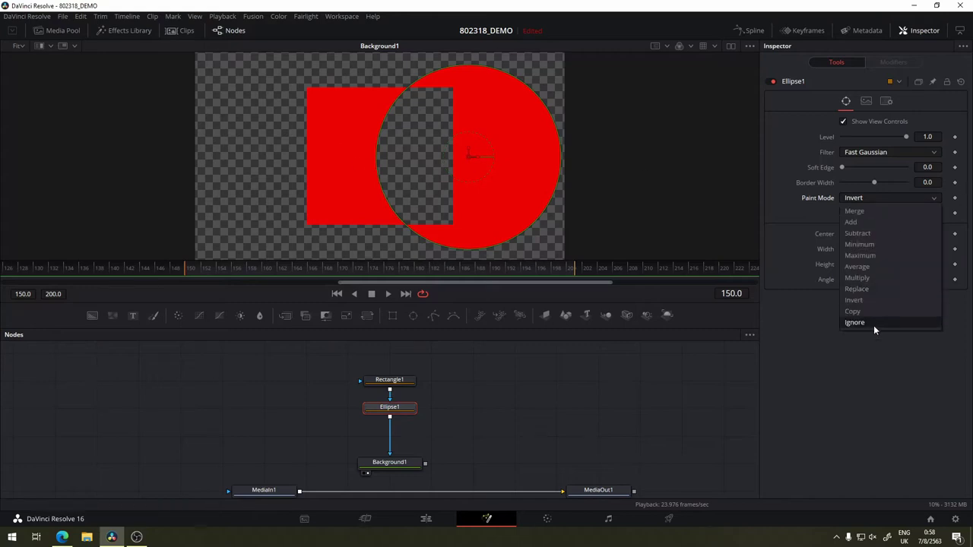
left_click(873, 325)
left_click(889, 194)
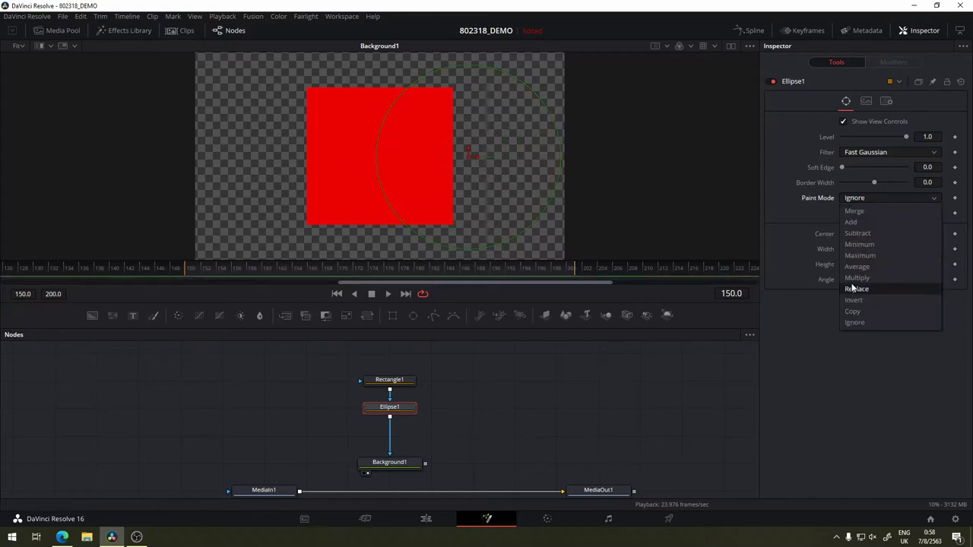
left_click(871, 212)
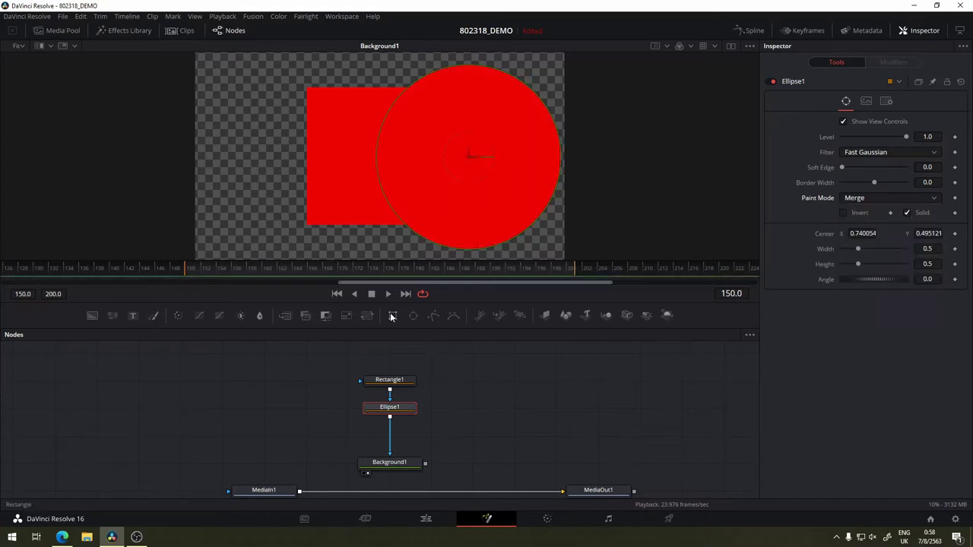
- Drag Rectangle1 up, then move Ellipse1 up directly beneath it in the Nodes editor
left_click_drag(398, 381, 397, 359)
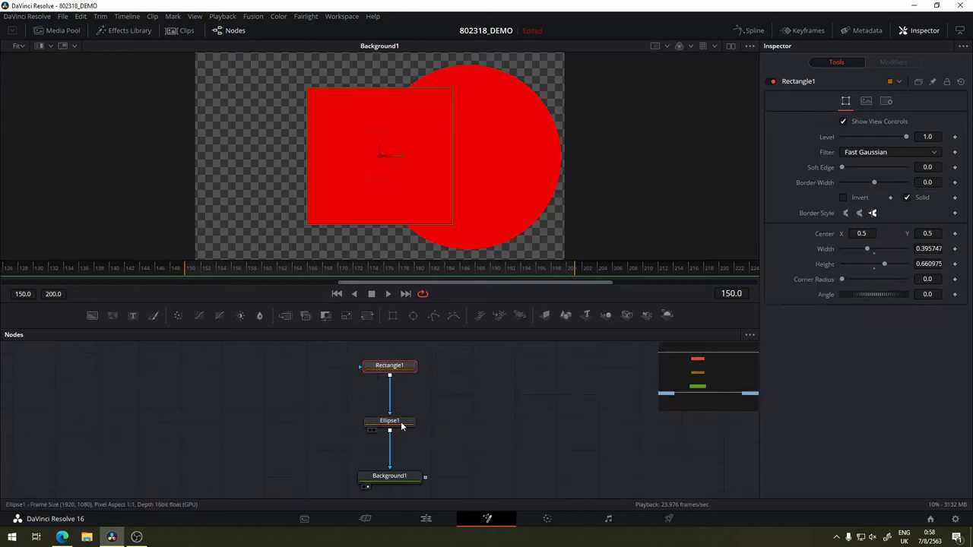
left_click_drag(389, 428, 389, 401)
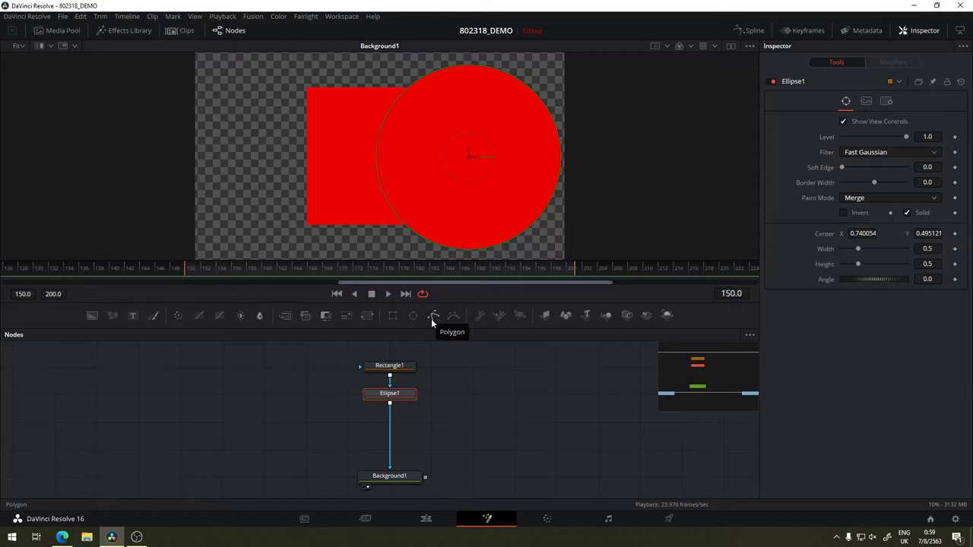
- Add a Polygon1 mask below Ellipse1 and start a trial outline with a curved point
left_click(431, 319)
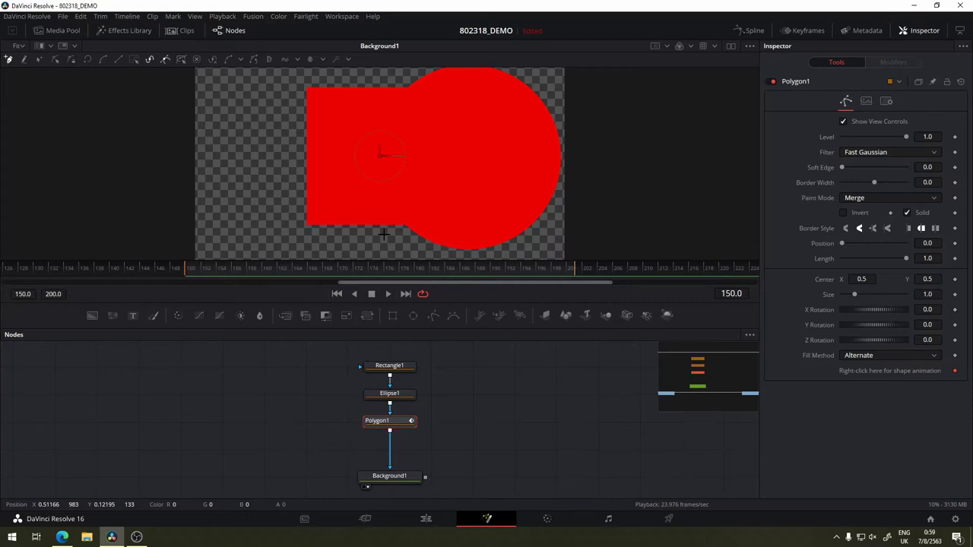
left_click(384, 234)
left_click(365, 191)
left_click_drag(396, 142, 411, 117)
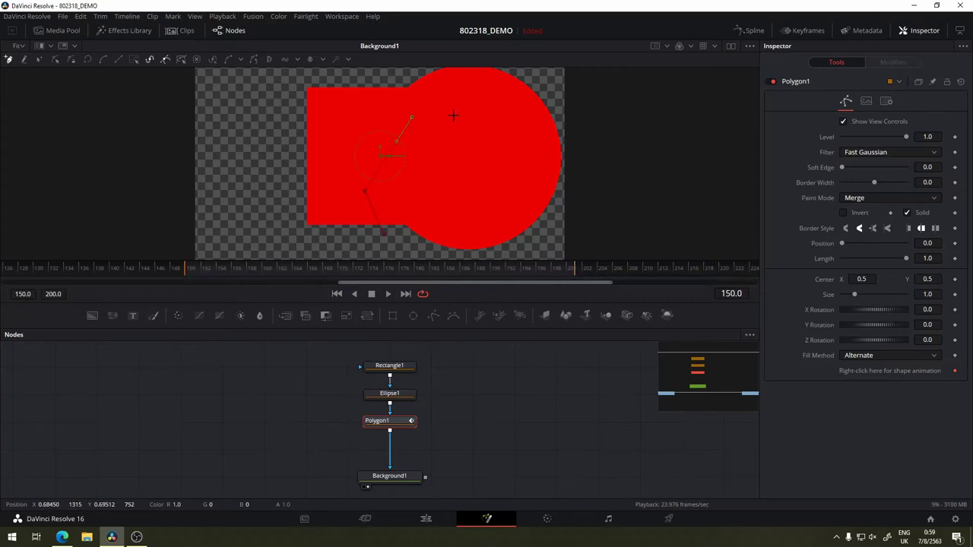
left_click(497, 123)
left_click(522, 216)
- Add more trial outline points, then undo them back to the first point
left_click(466, 221)
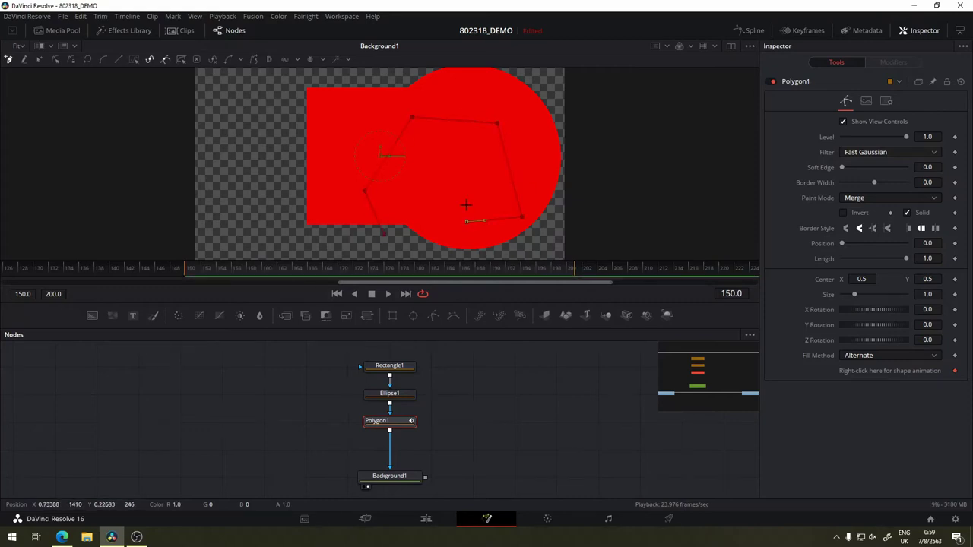
left_click(467, 167)
left_click(438, 148)
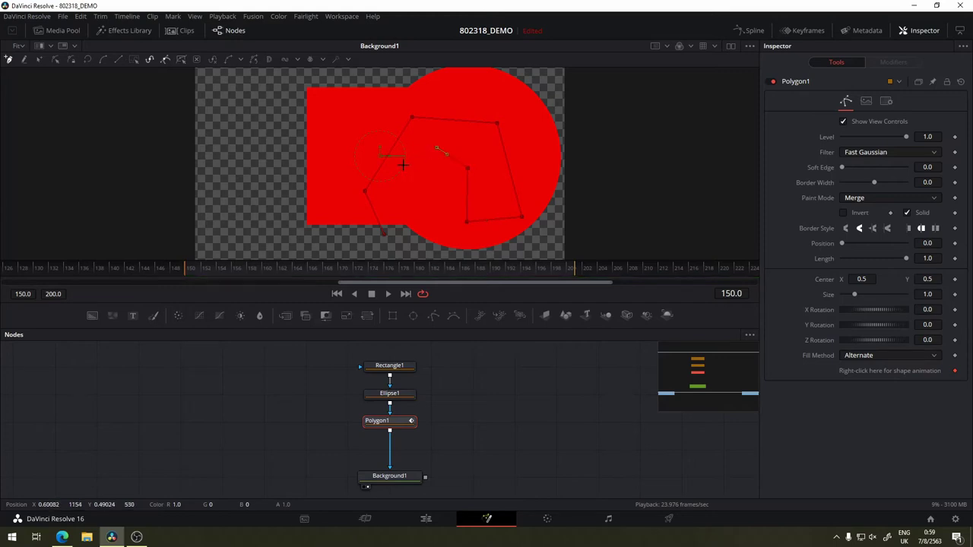
left_click(398, 168)
left_click(438, 215)
left_click(423, 240)
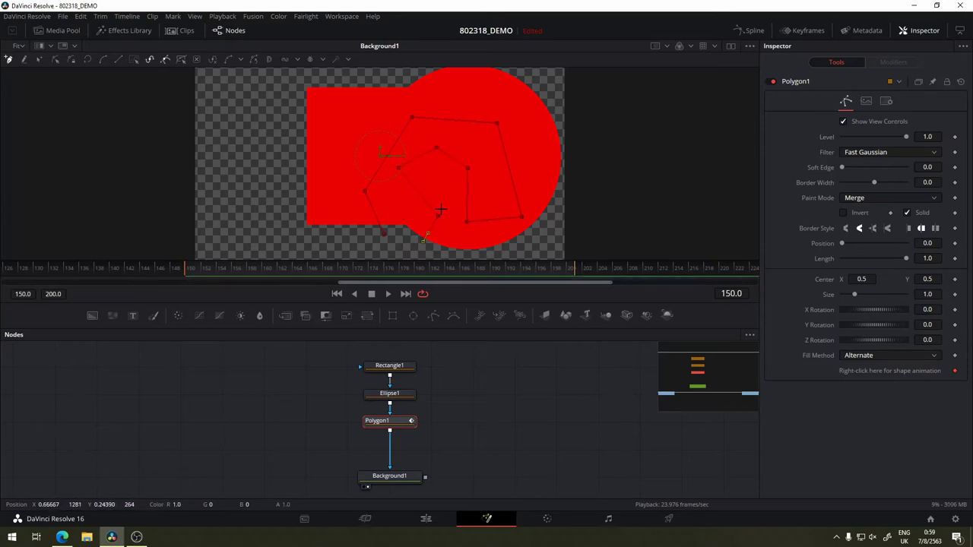
key("ctrl+z")
key("ctrl+z")
key("ctrl+z")
key("ctrl+z")
key("ctrl+z")
key("ctrl+z")
- Redraw Polygon1 with curved Bezier points around the circle and close it at the first point
left_click(427, 159)
left_click(449, 121)
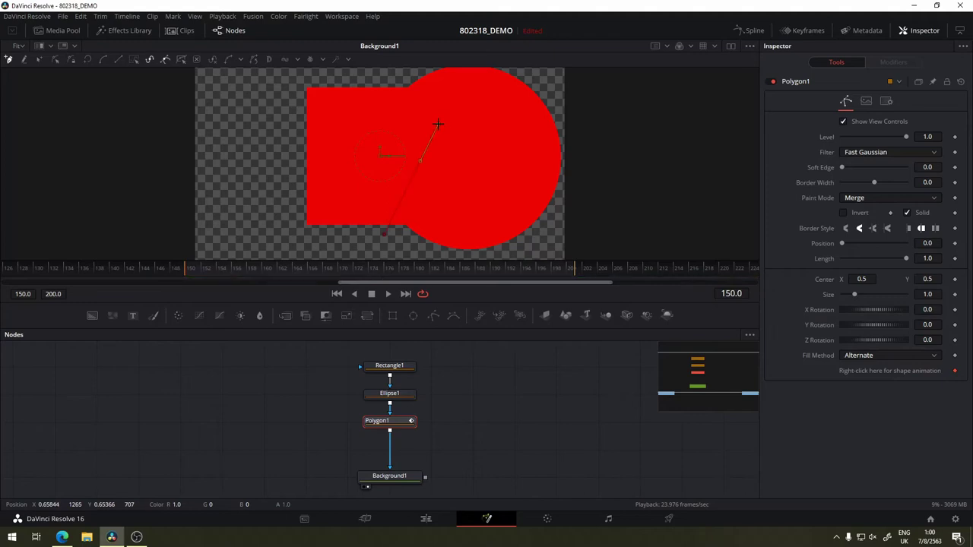
mouse_move(458, 137)
left_mouse_down()
mouse_move(548, 108)
mouse_move(530, 108)
left_mouse_up()
mouse_move(531, 204)
left_mouse_down()
mouse_move(491, 254)
mouse_move(441, 228)
left_mouse_up()
left_click_drag(465, 147, 439, 156)
mouse_move(441, 230)
left_mouse_down()
mouse_move(429, 249)
mouse_move(396, 245)
mouse_move(401, 198)
left_mouse_up()
left_click(380, 156)
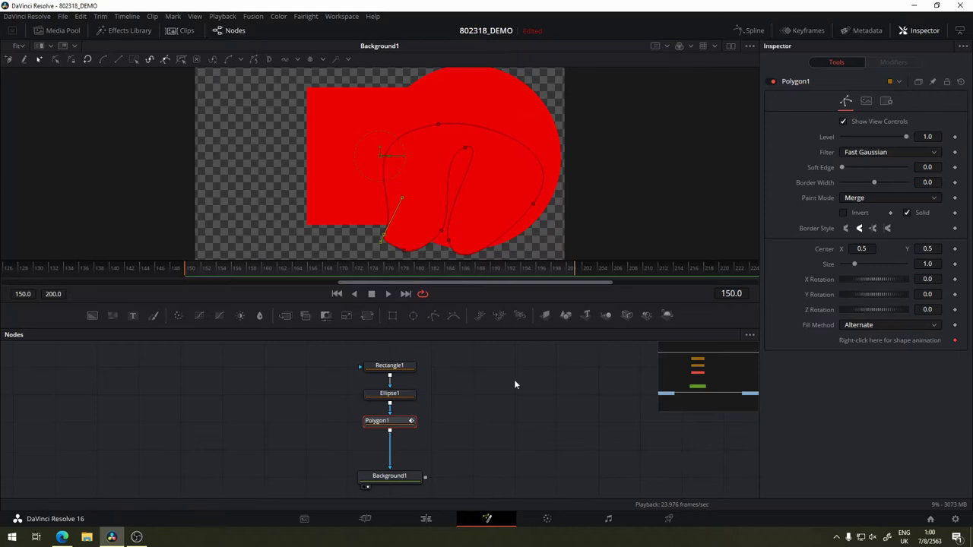
- Try Polygon1's paint modes Maximum and a hole-cutting mode, then settle on Merge
left_click(876, 198)
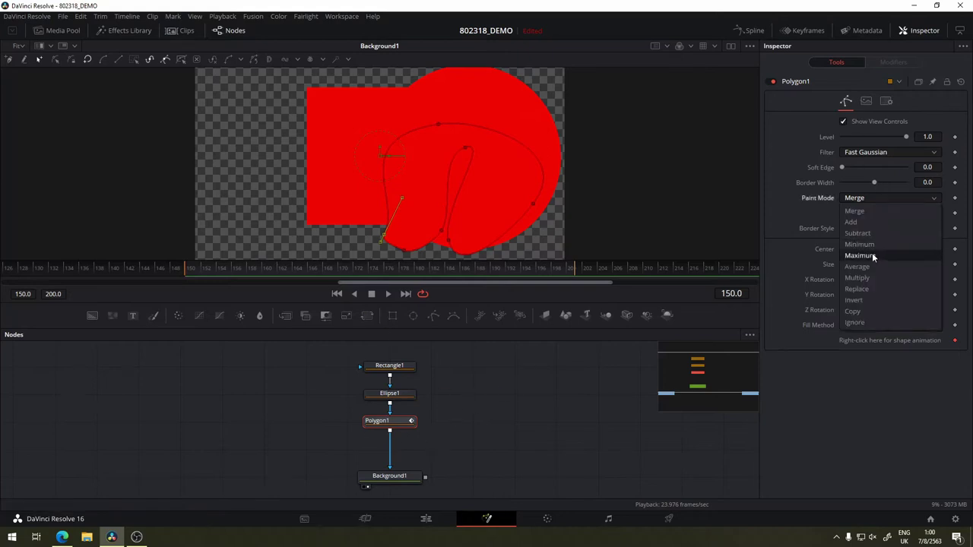
left_click(872, 253)
left_click(872, 199)
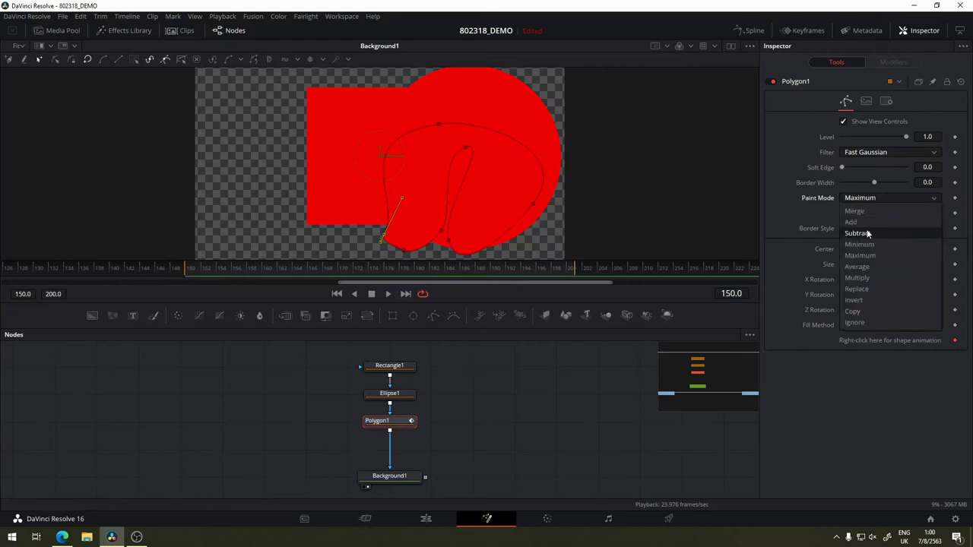
left_click(867, 231)
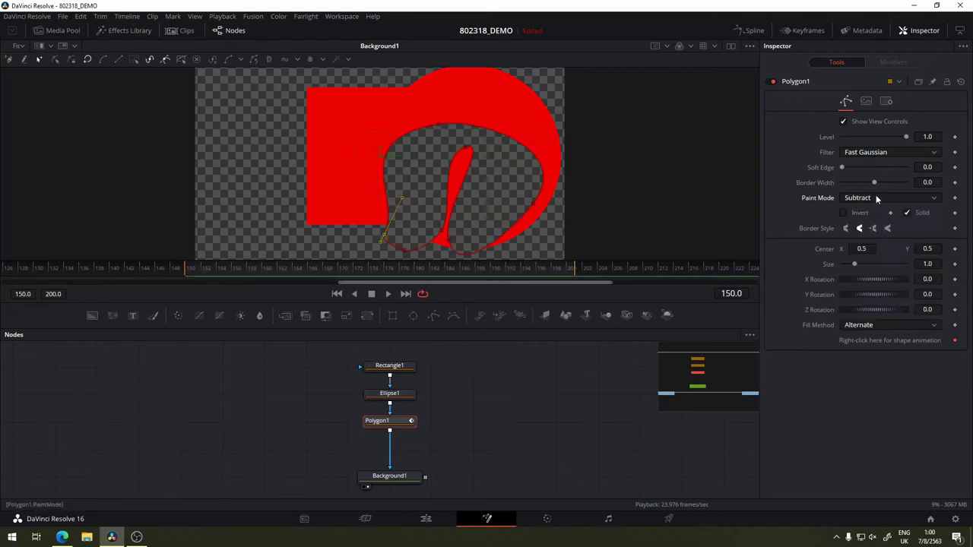
left_click(876, 197)
left_click(873, 211)
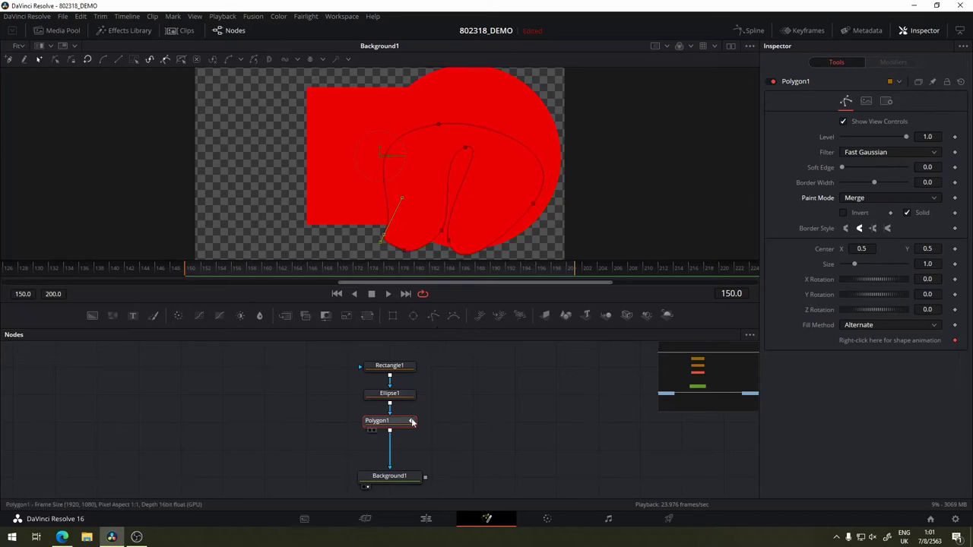
- Delete the Rectangle1, Ellipse1 and Polygon1 nodes and add a BSpline mask to Background1
left_click_drag(455, 348, 309, 456)
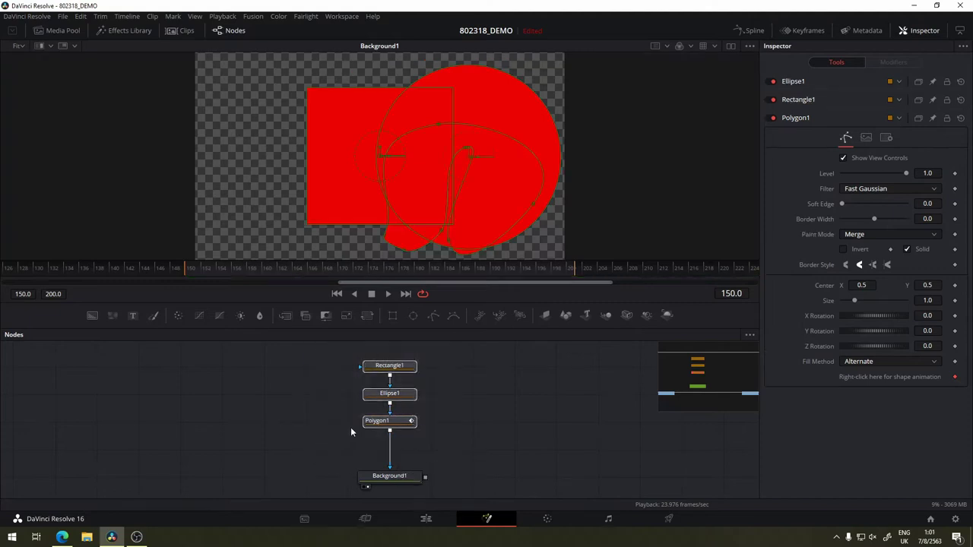
key("Delete")
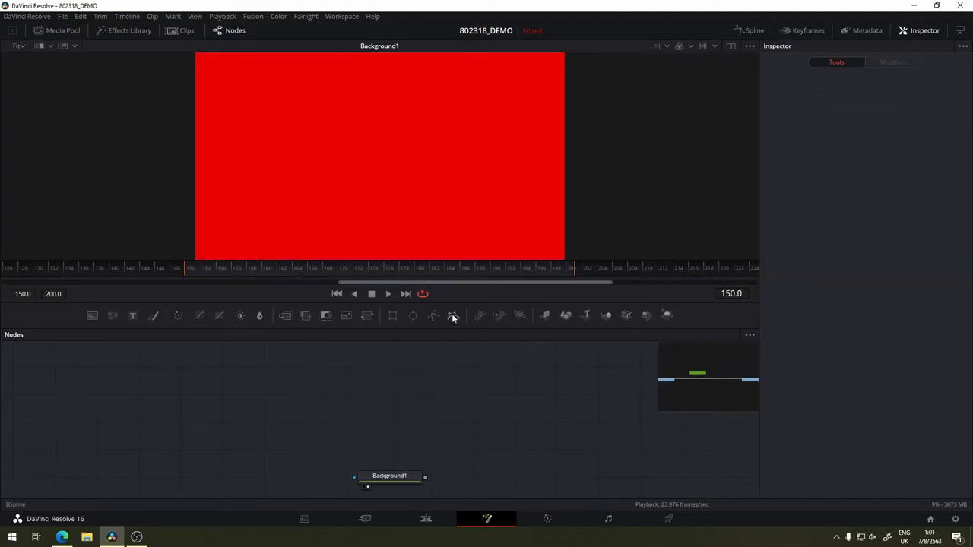
left_click(453, 316)
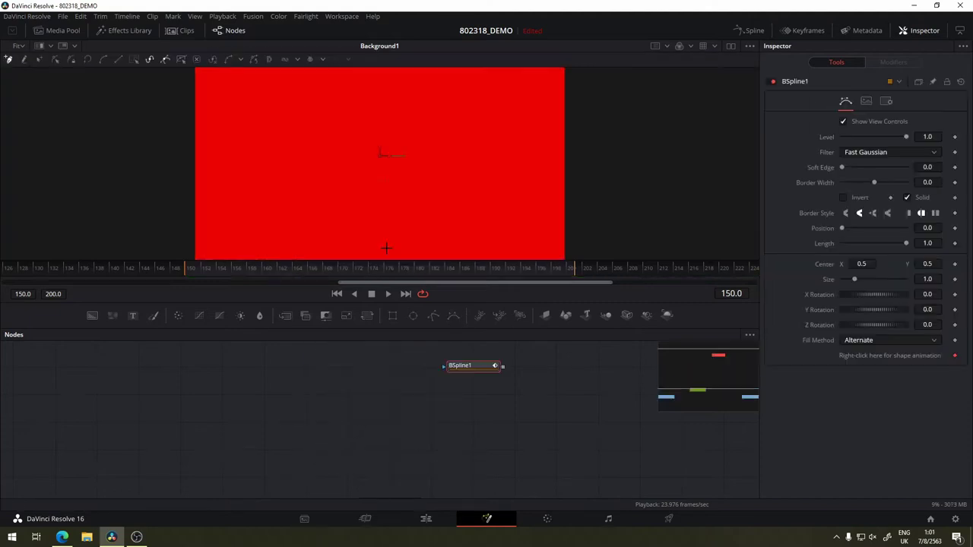
- Draw a closed BSpline1 outline with an inner notch on the lower left
left_click(294, 231)
left_click(277, 142)
left_click(379, 96)
left_click(446, 138)
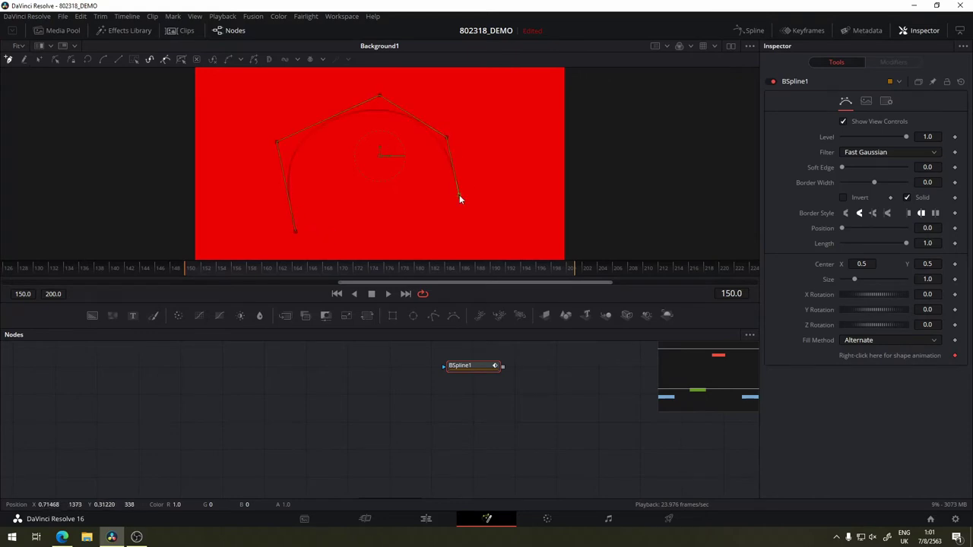
left_click(459, 196)
left_click(384, 218)
left_click(362, 183)
left_click(336, 175)
left_click(334, 229)
left_click(309, 248)
left_click(296, 231)
- Drag the notch and bottom-right spline points to reshape the mask into a hooked form
mouse_move(465, 394)
left_mouse_down()
mouse_move(337, 480)
mouse_move(439, 378)
mouse_move(374, 408)
mouse_move(332, 484)
left_mouse_up()
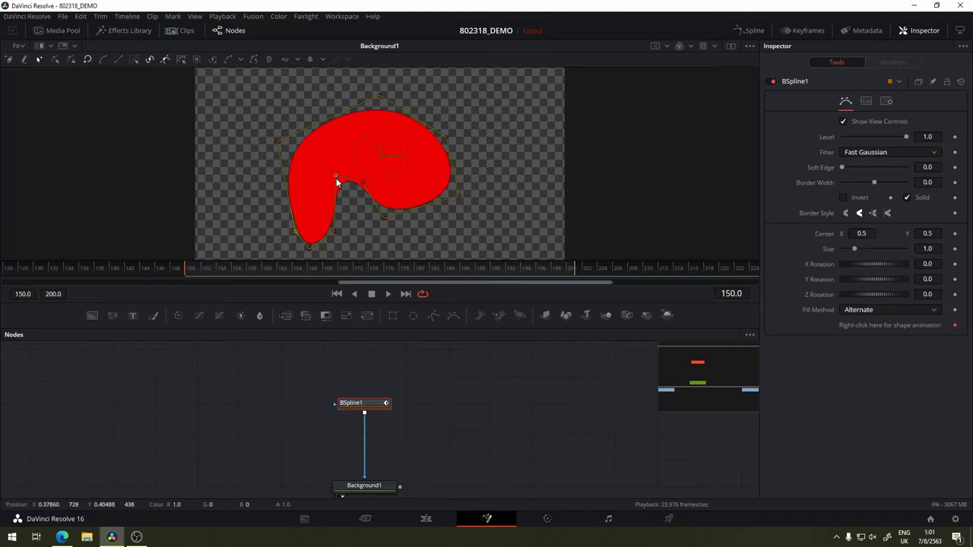
mouse_move(336, 177)
left_mouse_down()
mouse_move(343, 199)
mouse_move(367, 196)
mouse_move(325, 190)
left_mouse_up()
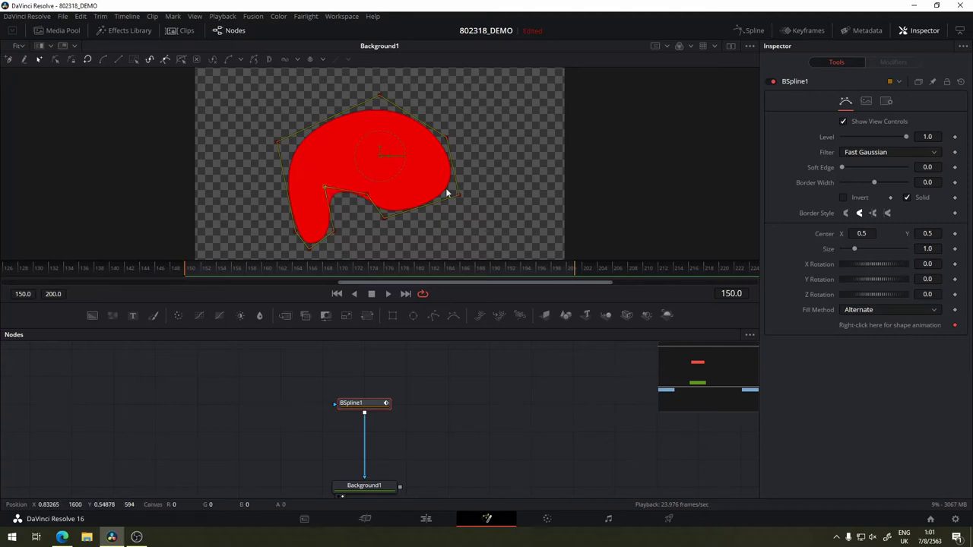
left_click_drag(365, 197, 356, 213)
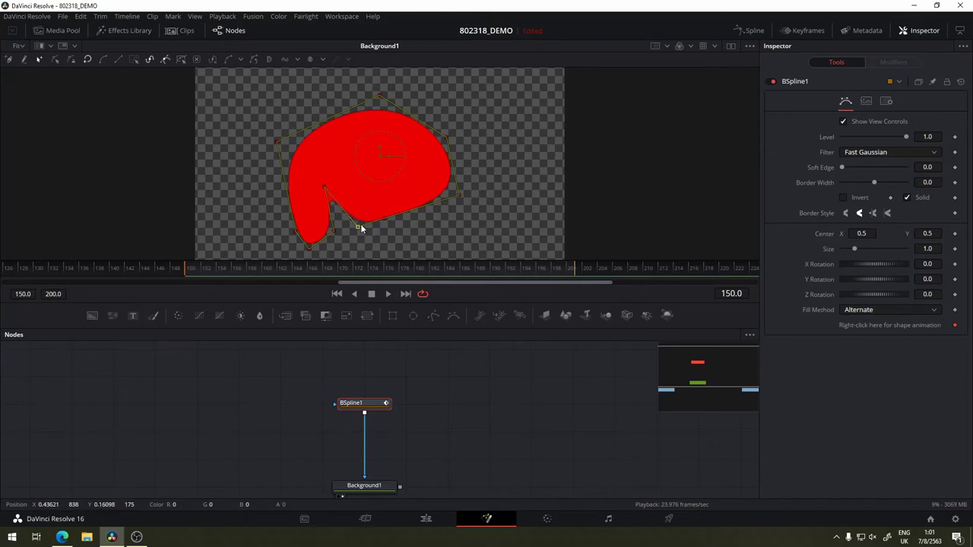
left_click_drag(384, 218, 411, 227)
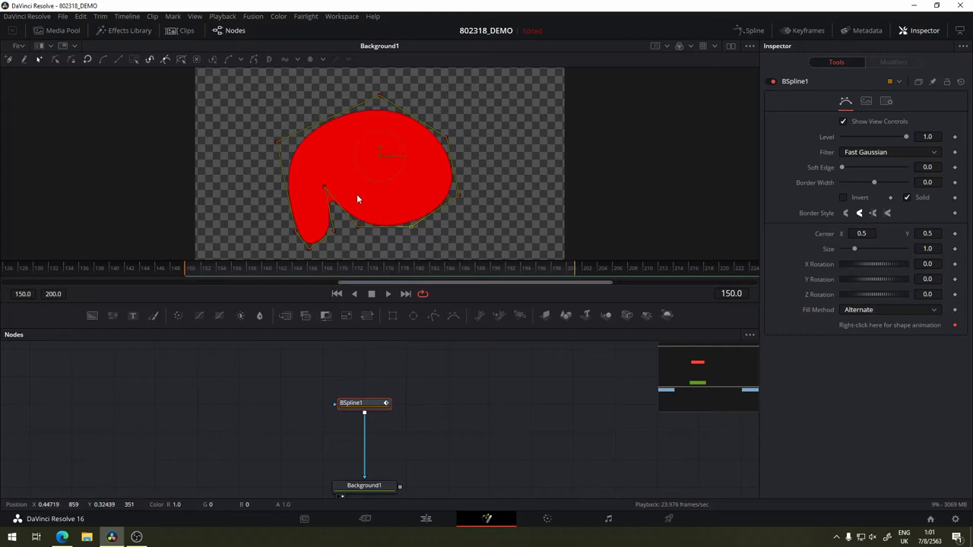
mouse_move(324, 188)
left_mouse_down()
mouse_move(325, 136)
mouse_move(309, 149)
left_mouse_up()
mouse_move(309, 150)
left_mouse_down()
mouse_move(350, 161)
mouse_move(326, 169)
left_mouse_up()
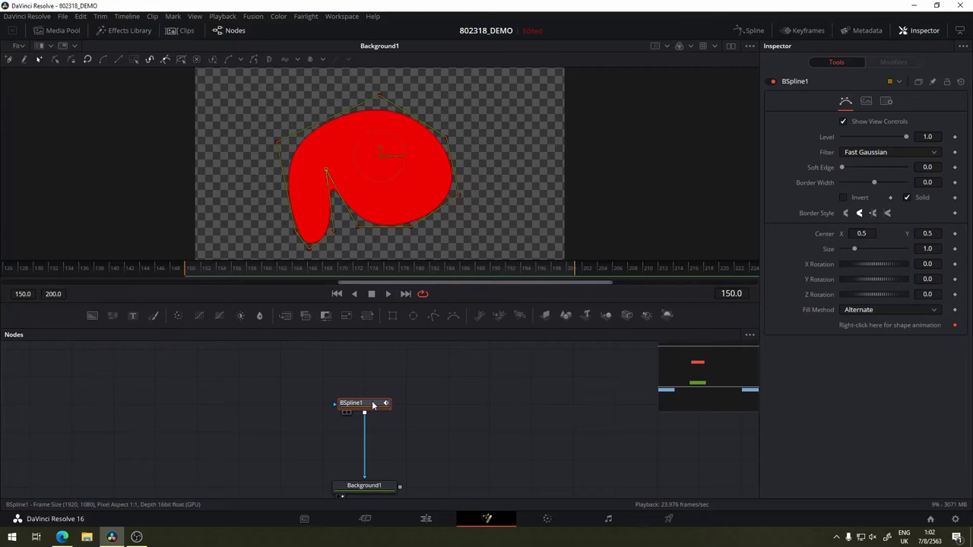
- Delete BSpline1 and Background1, and show the MediaIn1 footage of the walking woman in the viewer
key("Delete")
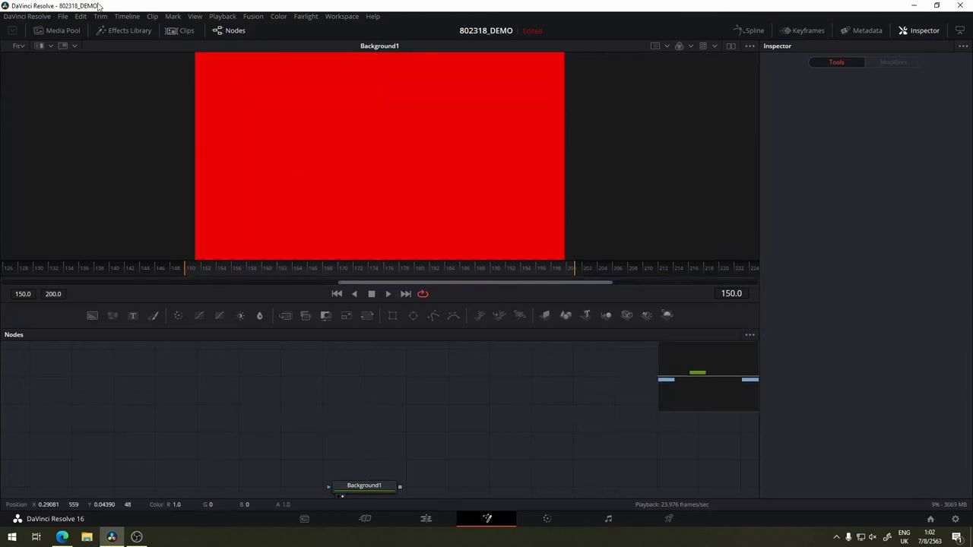
left_click_drag(358, 421, 417, 288)
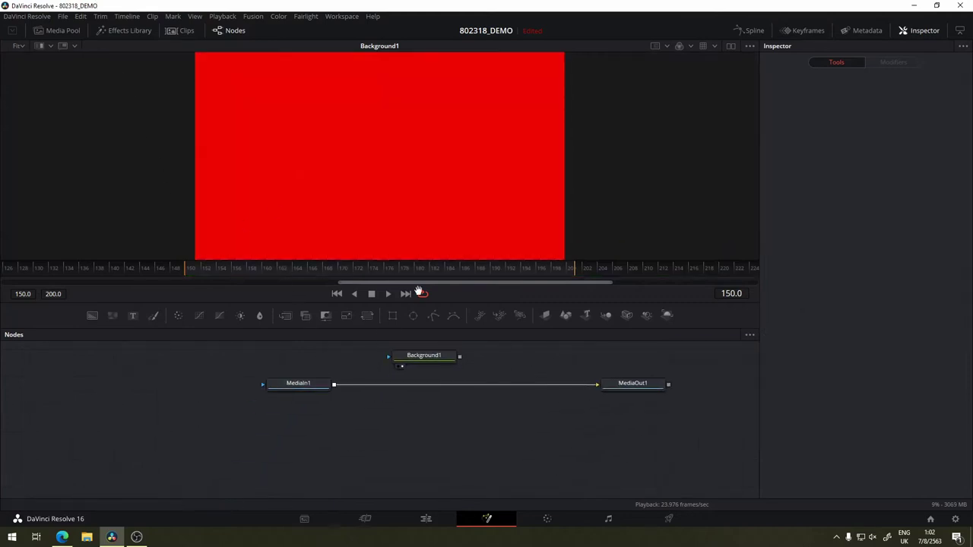
left_click(429, 359)
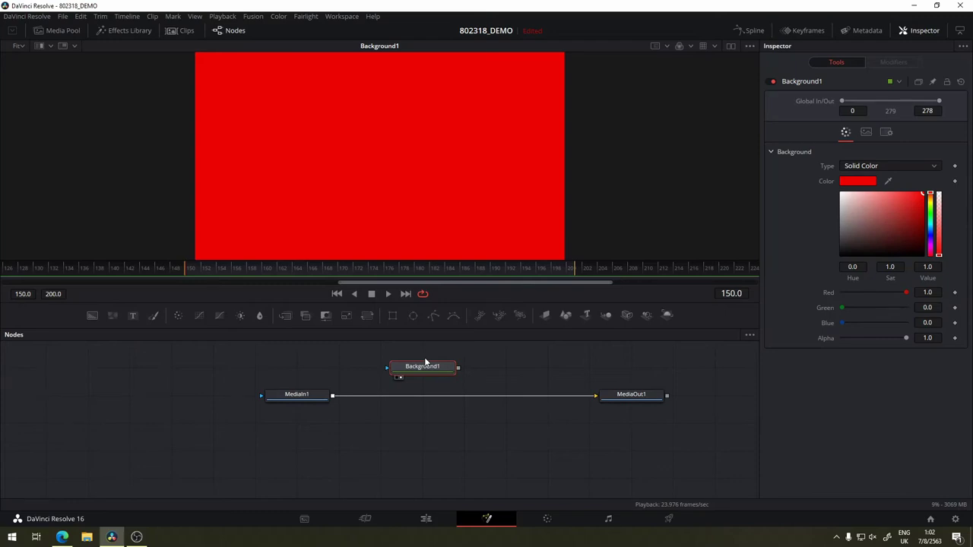
key("Delete")
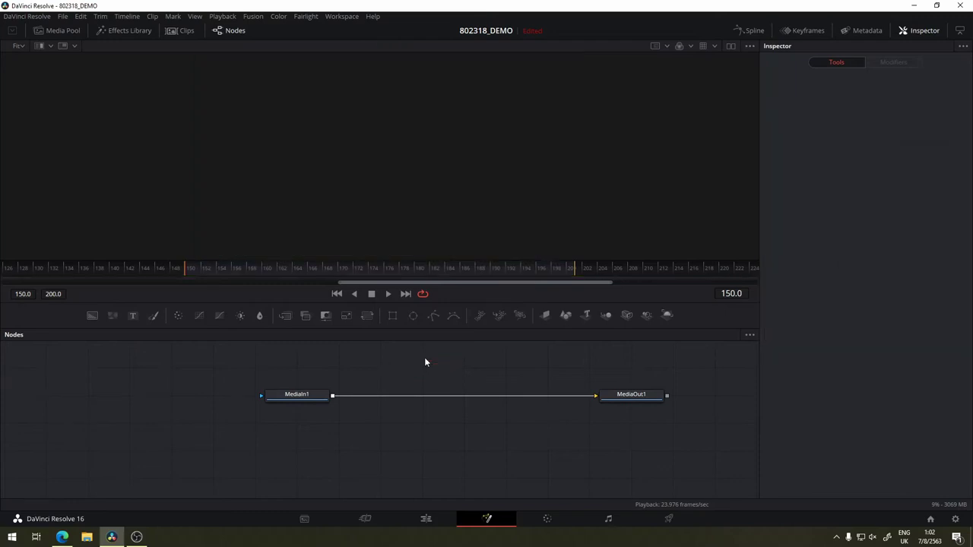
left_click_drag(311, 399, 376, 105)
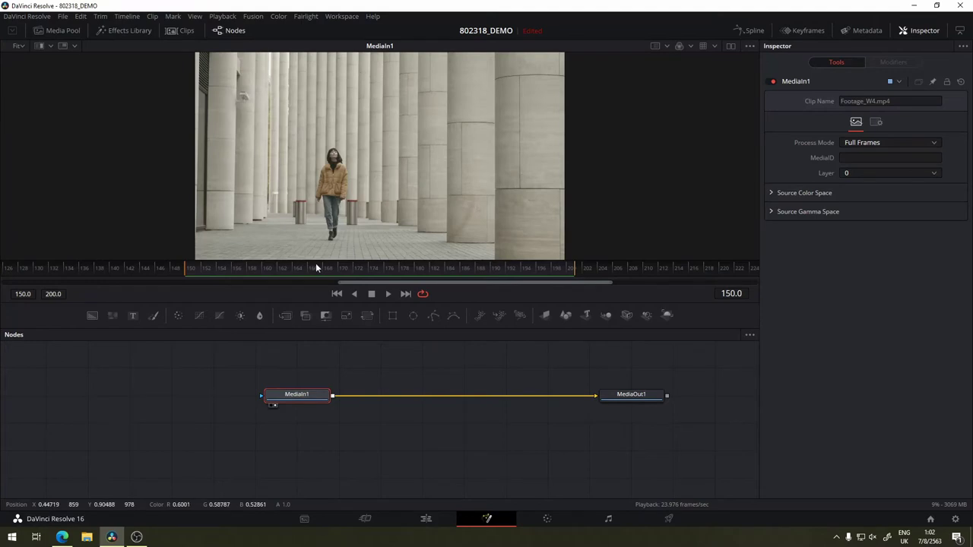
- Zoom and pan the viewer over the woman from her head down to her legs
mouse_move(305, 397)
scroll(317, 203, "up", 1)
scroll(317, 208, "down", 1)
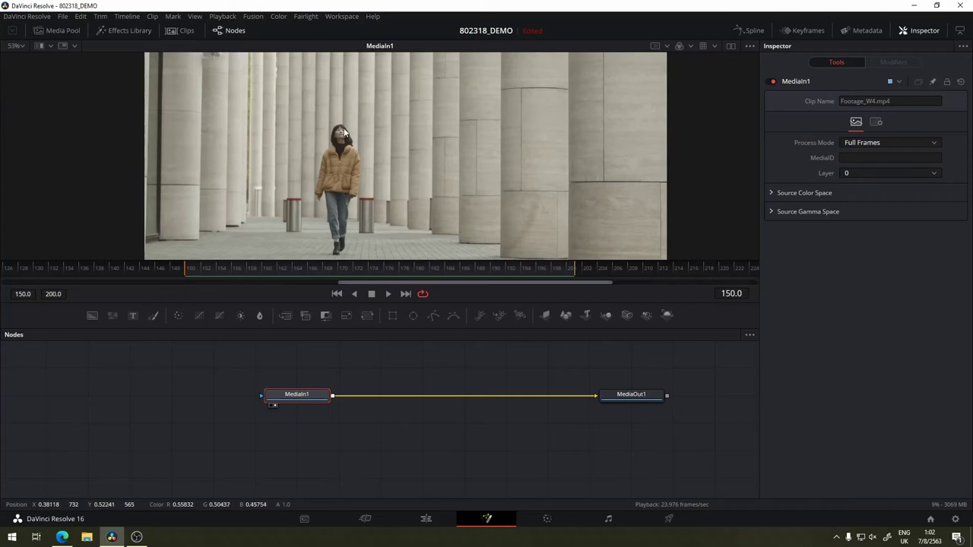
scroll(331, 153, "up", 2)
scroll(363, 139, "up", 1)
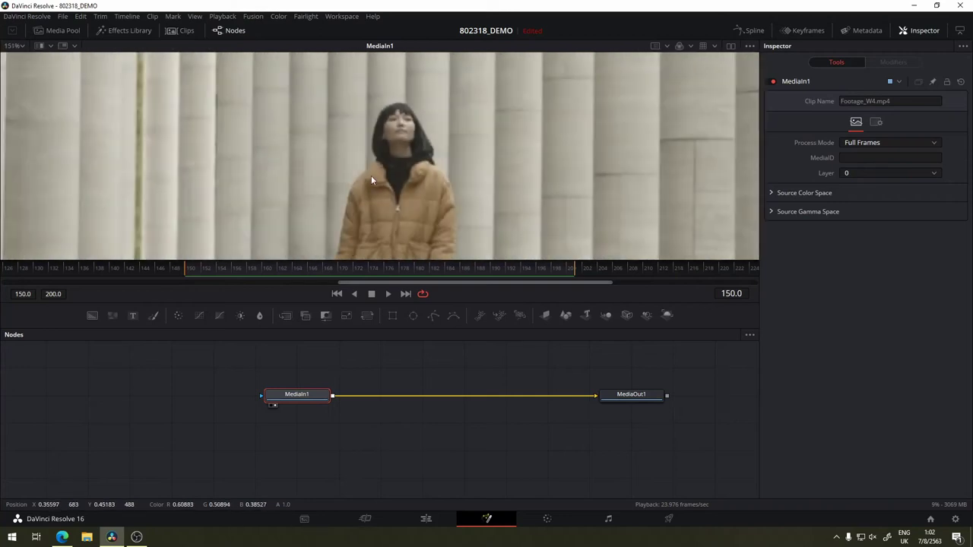
left_click_drag(373, 190, 355, 84)
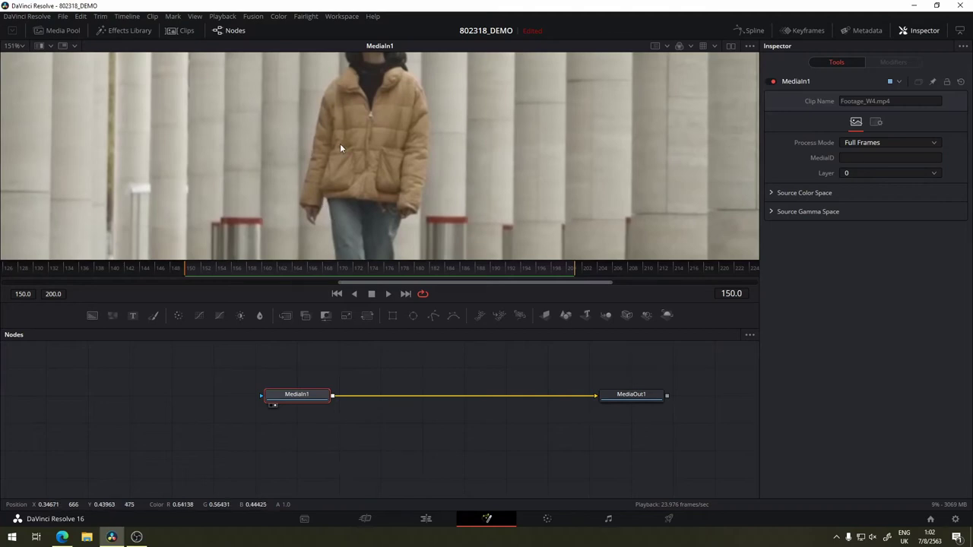
left_click_drag(340, 143, 358, 193)
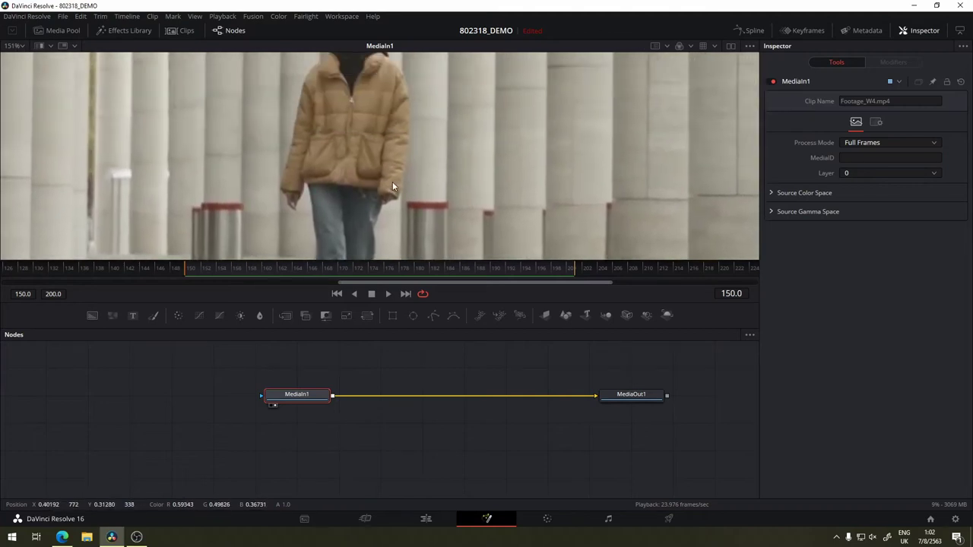
mouse_move(371, 89)
left_mouse_down()
mouse_move(378, 136)
mouse_move(345, 151)
left_mouse_up()
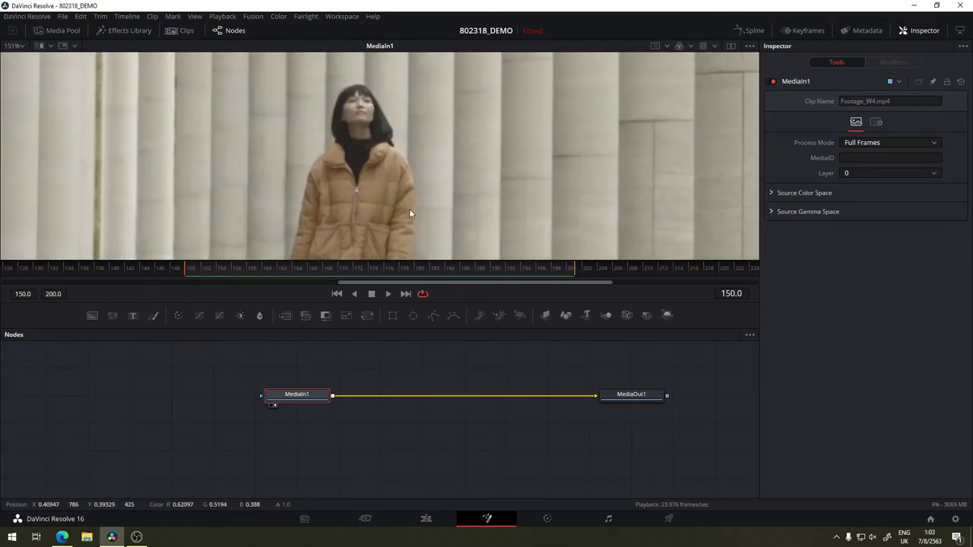
mouse_move(408, 208)
left_mouse_down()
mouse_move(409, 168)
mouse_move(407, 189)
left_mouse_up()
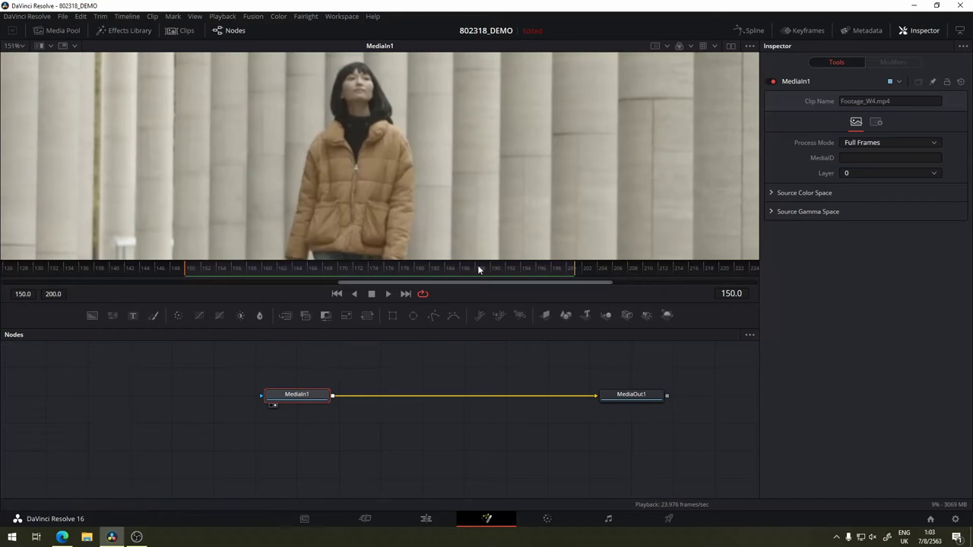
left_click_drag(362, 255, 363, 154)
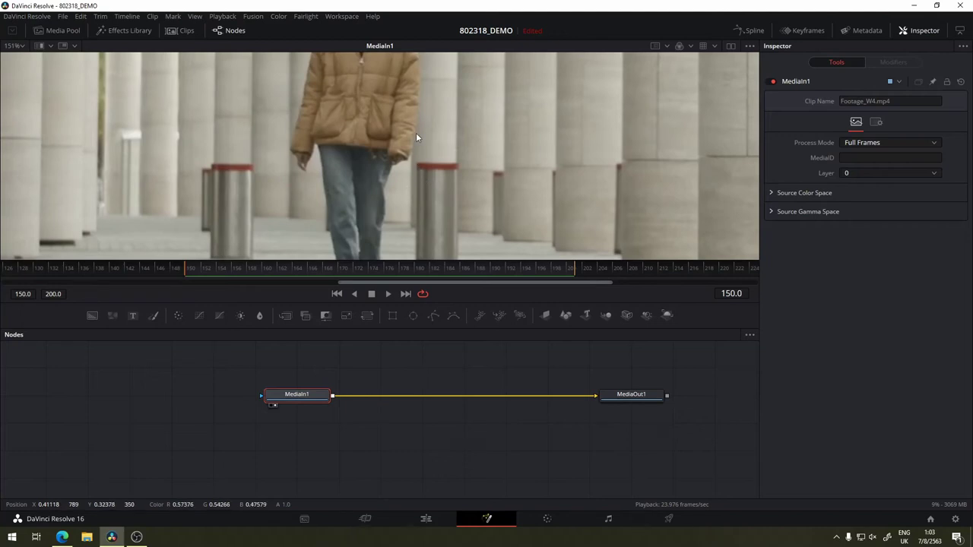
left_click_drag(415, 139, 415, 228)
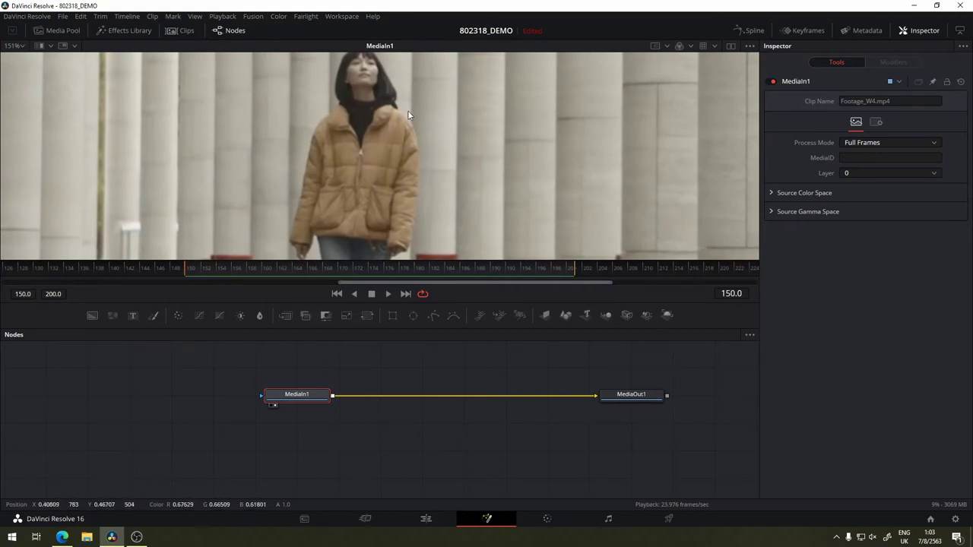
- Move MediaIn1 and MediaOut1 lower in the node graph, level with each other
left_click_drag(405, 94, 459, 117)
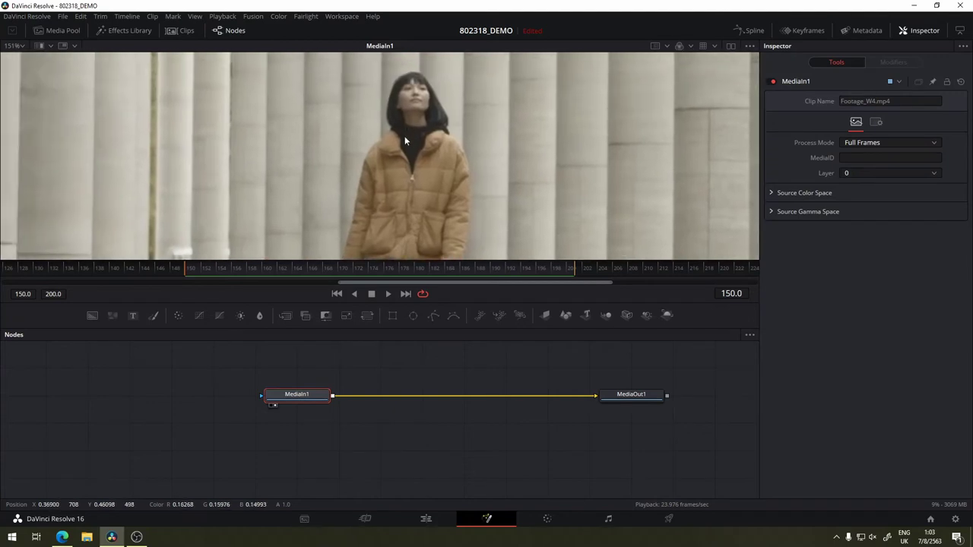
left_click_drag(367, 204, 370, 151)
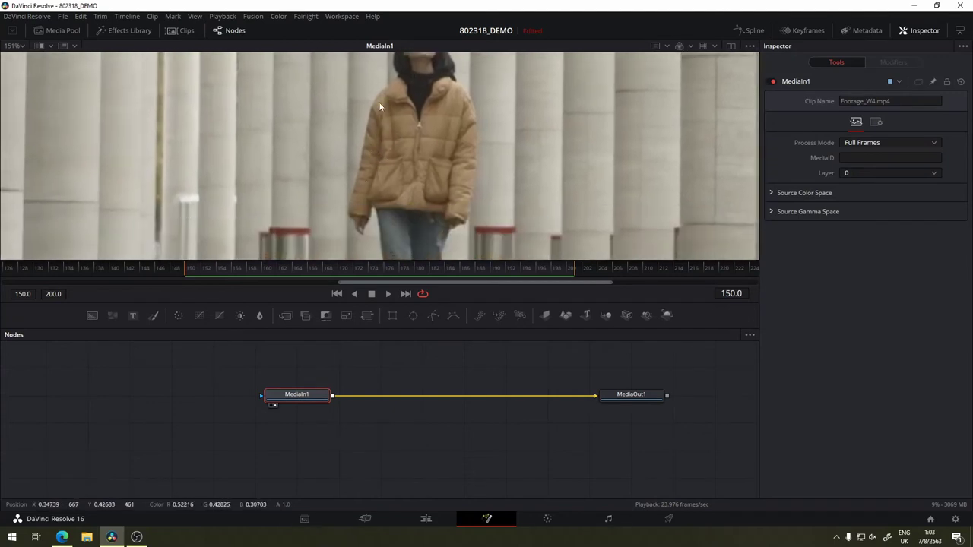
left_click_drag(432, 221, 396, 136)
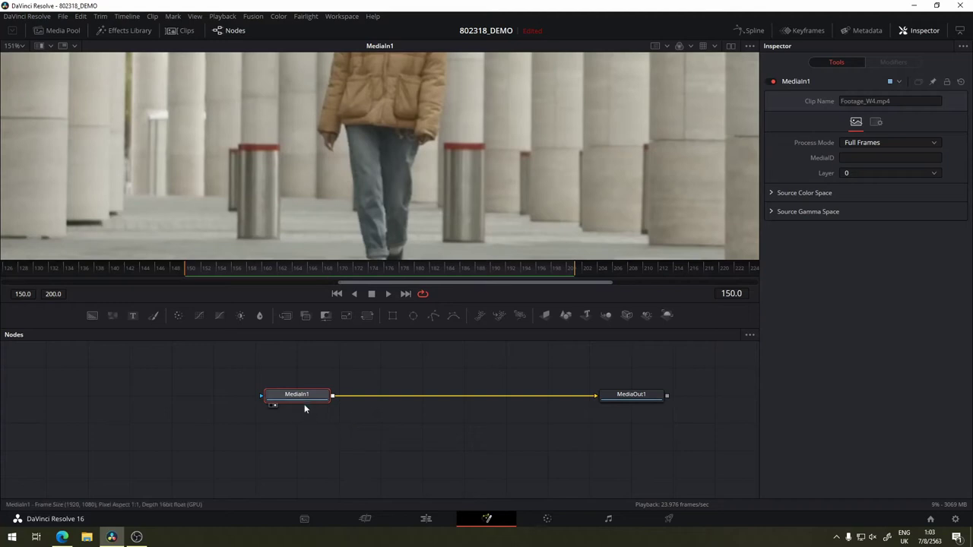
left_click_drag(314, 396, 188, 450)
left_click_drag(646, 397, 642, 453)
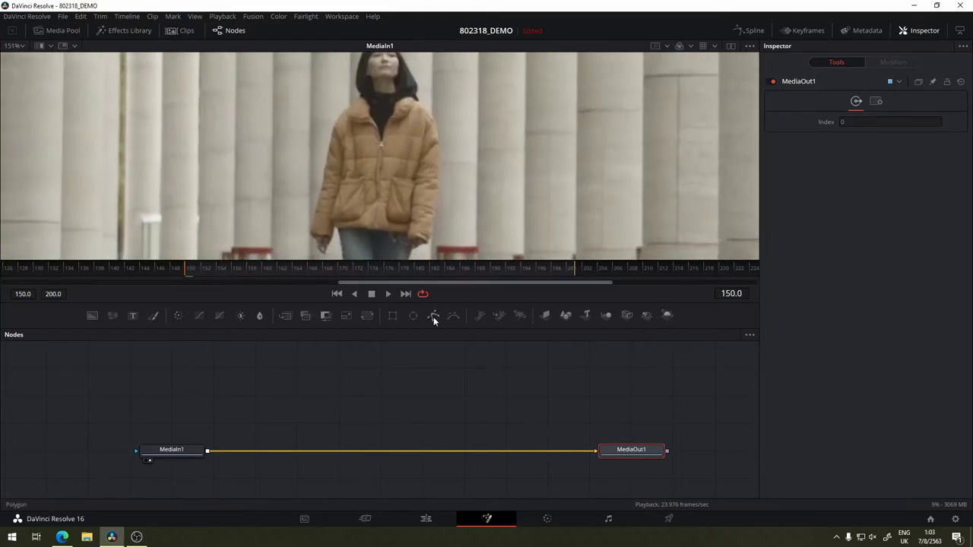
- Add an unconnected Polygon1 node above the MediaIn1–MediaOut1 chain and zoom in on the woman's head
left_click(433, 318)
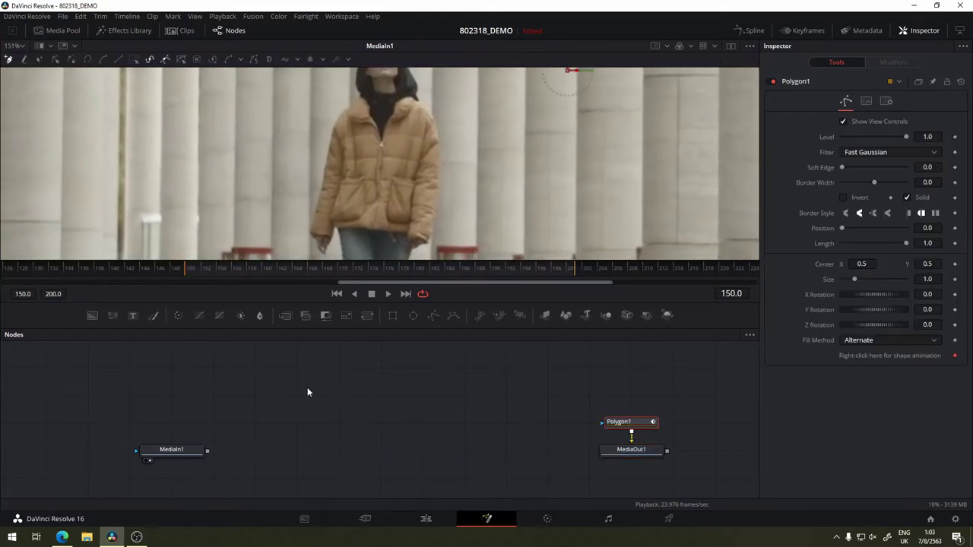
left_click_drag(618, 422, 380, 393)
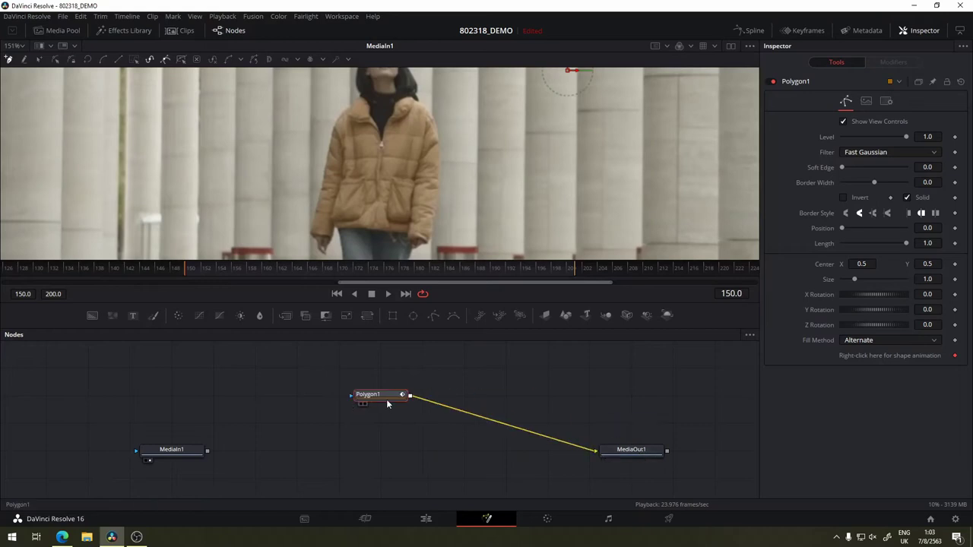
key("ctrl+z")
key("ctrl+z")
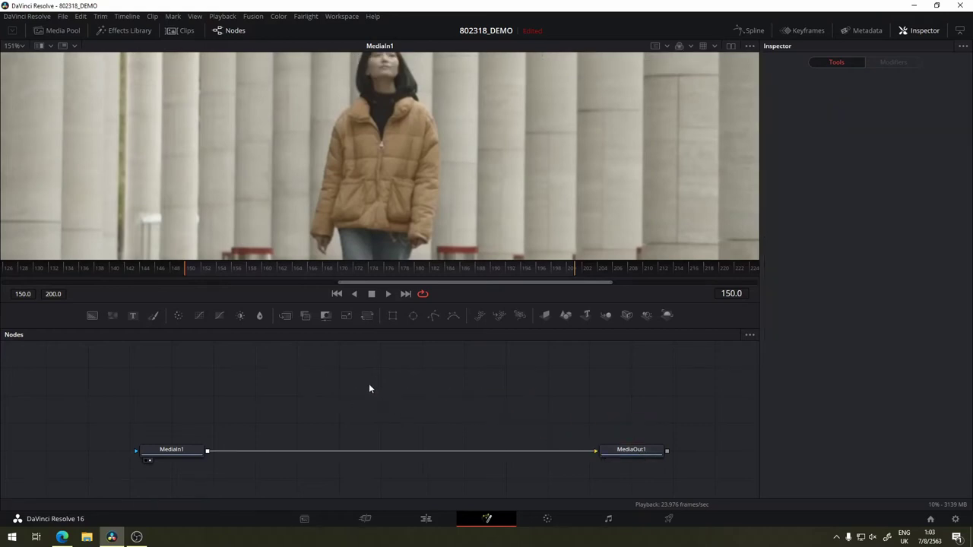
left_click_drag(431, 314, 310, 392)
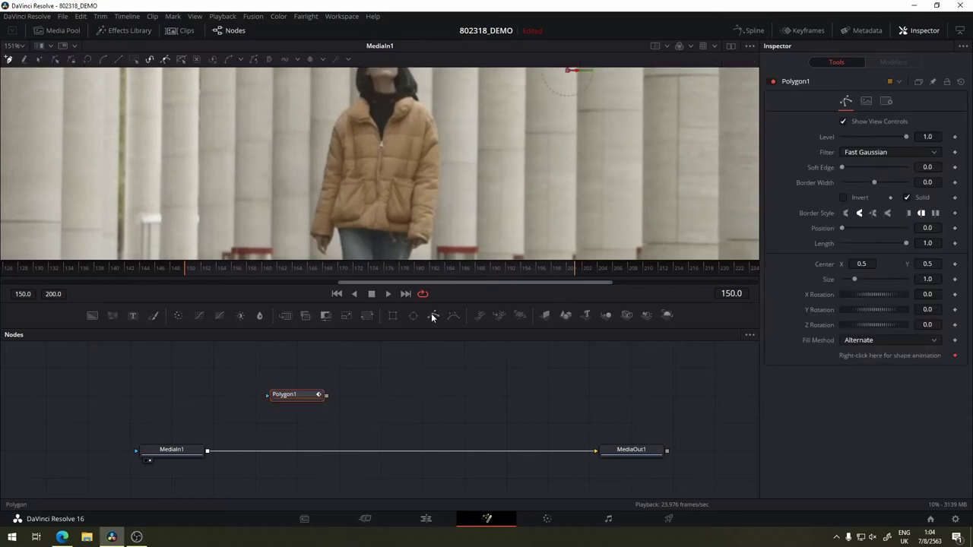
scroll(511, 152, "up", 3)
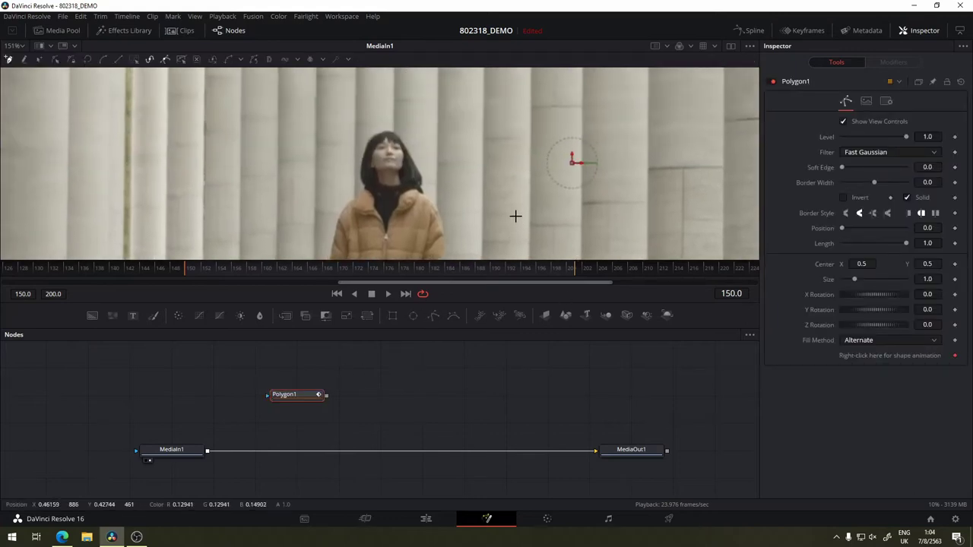
scroll(377, 191, "up", 1)
scroll(377, 191, "up", 2)
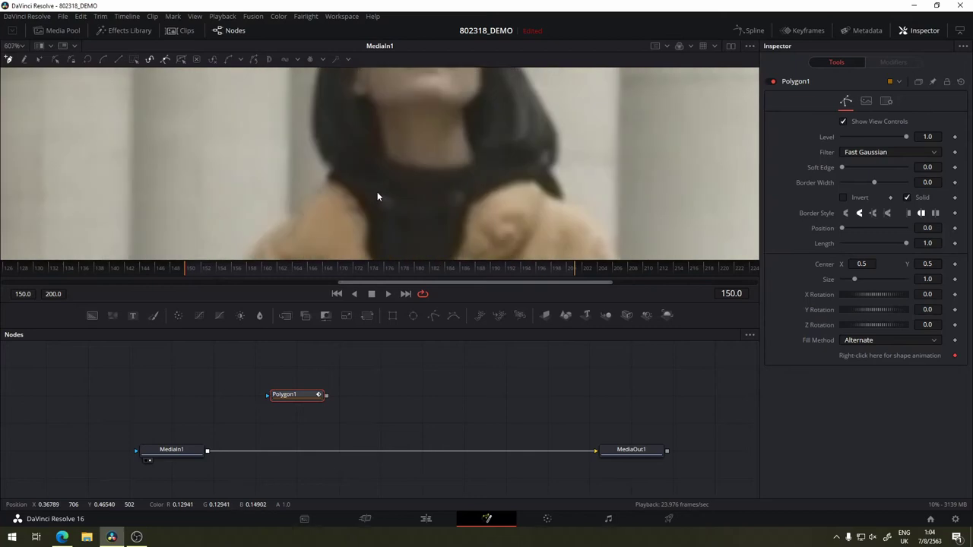
scroll(376, 192, "down", 1)
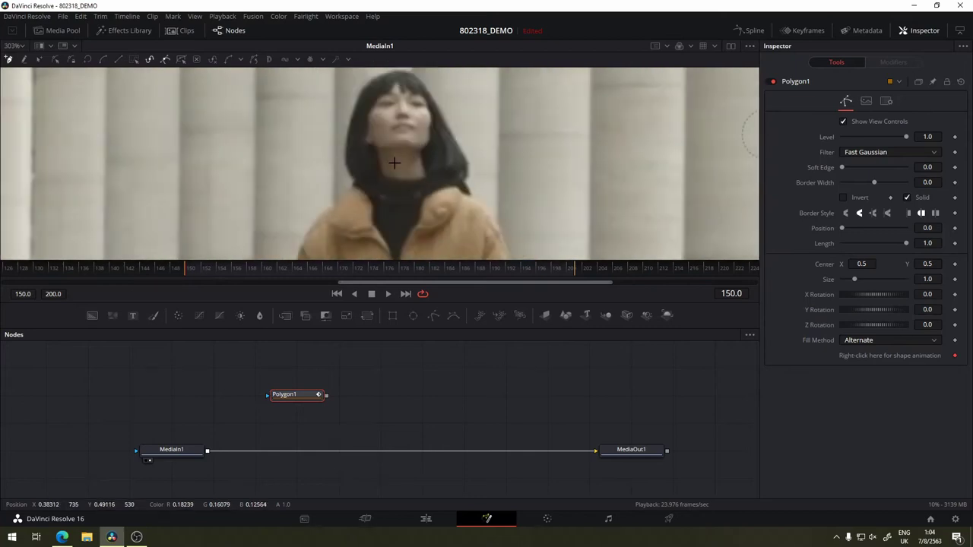
left_click(385, 206)
mouse_move(345, 183)
left_mouse_down()
mouse_move(344, 145)
mouse_move(360, 99)
mouse_move(422, 74)
left_mouse_up()
mouse_move(436, 110)
left_mouse_down()
mouse_move(467, 176)
mouse_move(387, 210)
left_mouse_up()
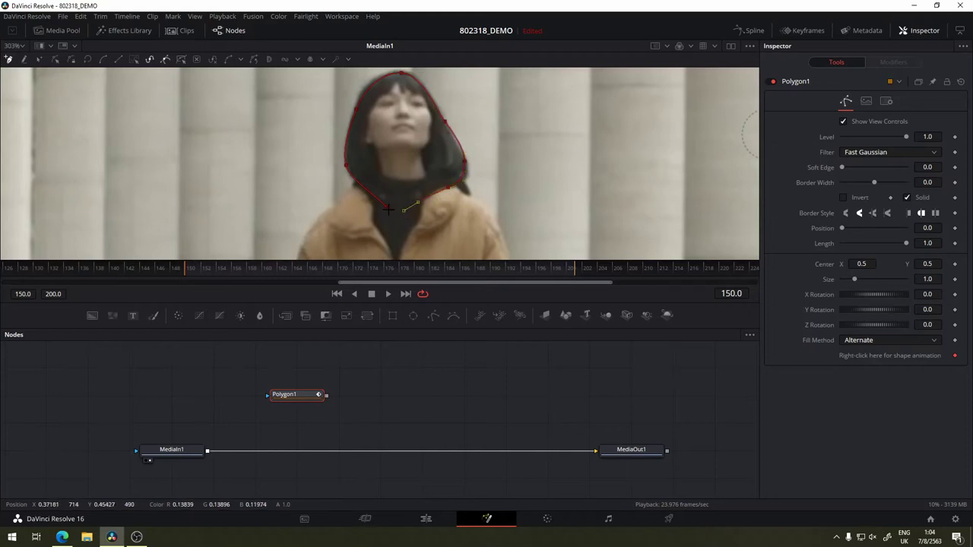
left_click(373, 194)
left_click_drag(423, 216, 416, 199)
left_click(401, 215)
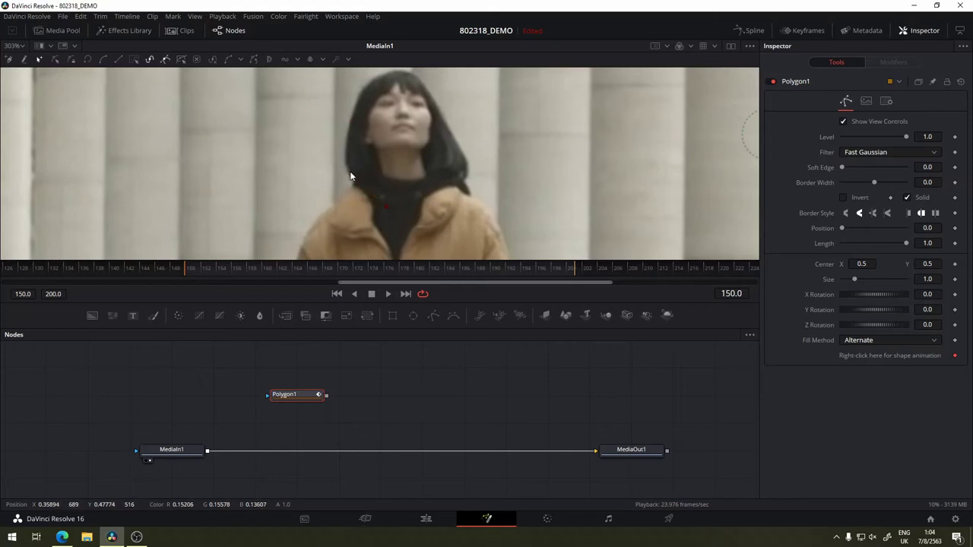
- Switch to Click Append and trace a closed polygon around the woman's head and hair
left_click(386, 206)
left_click(8, 59)
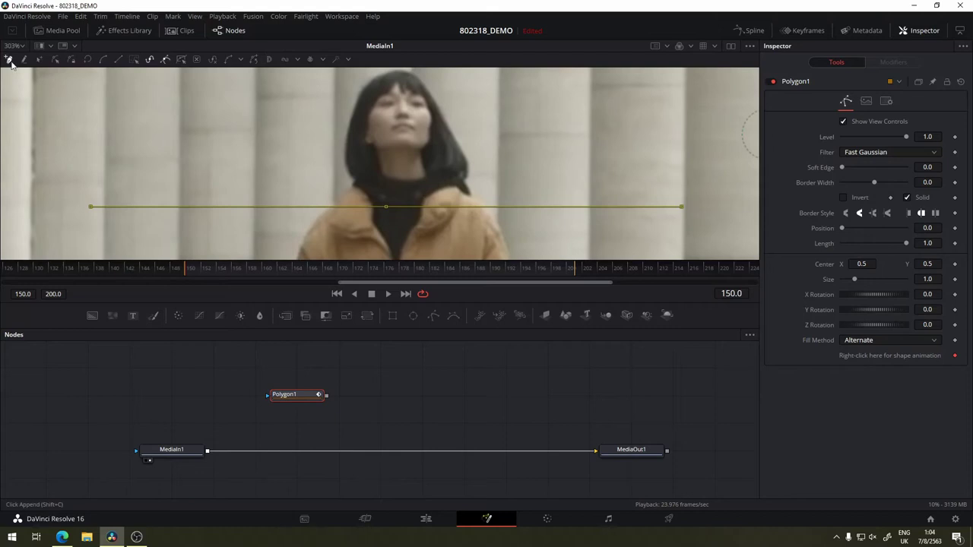
left_click(349, 162)
left_click_drag(354, 126, 354, 109)
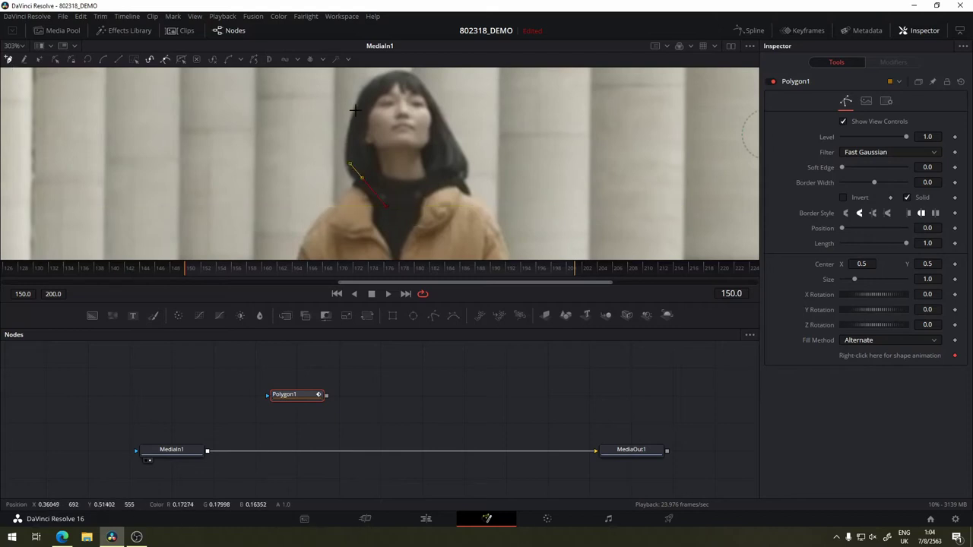
left_click(388, 78)
left_click(415, 77)
left_click_drag(456, 132, 462, 171)
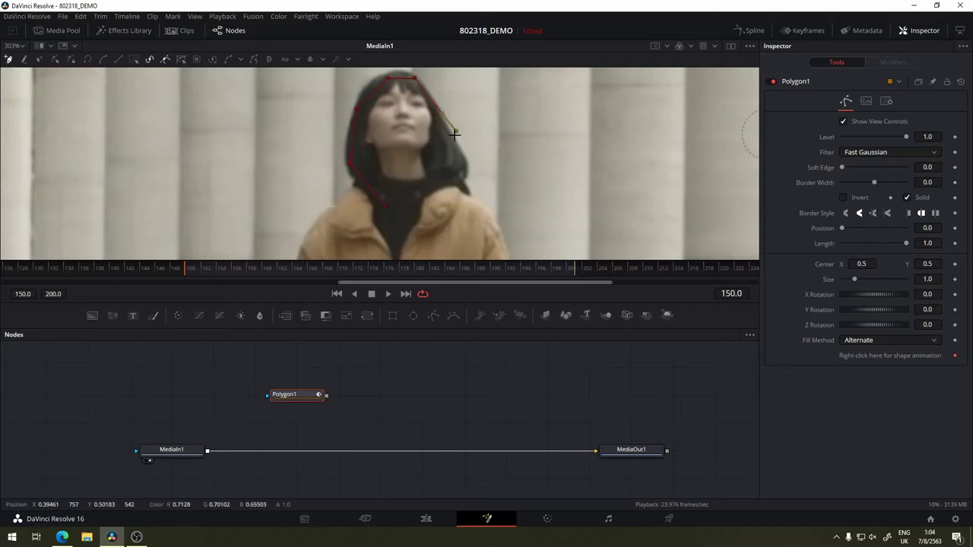
left_click_drag(434, 201, 403, 207)
left_click(386, 208)
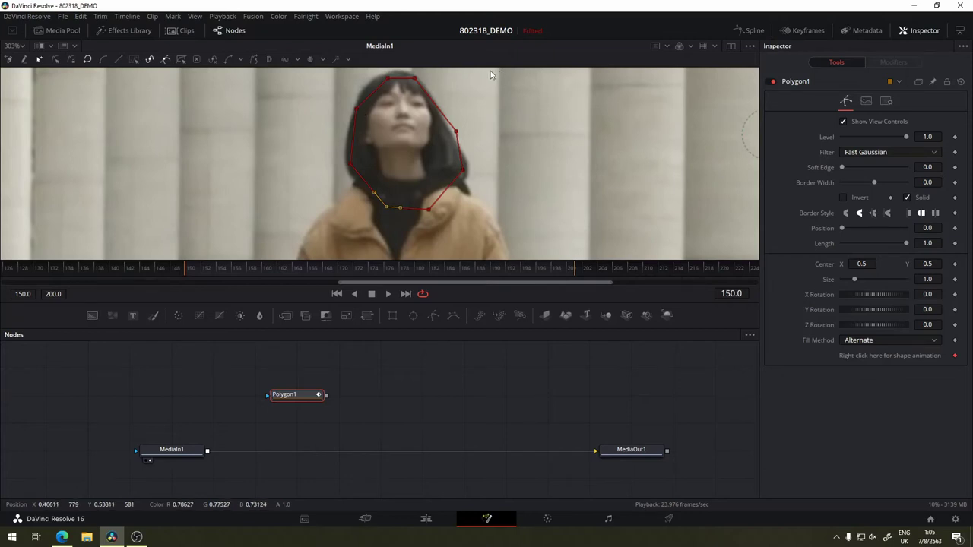
- Smooth the outline points and adjust the right edge so the mask hugs the hair
left_click(455, 131)
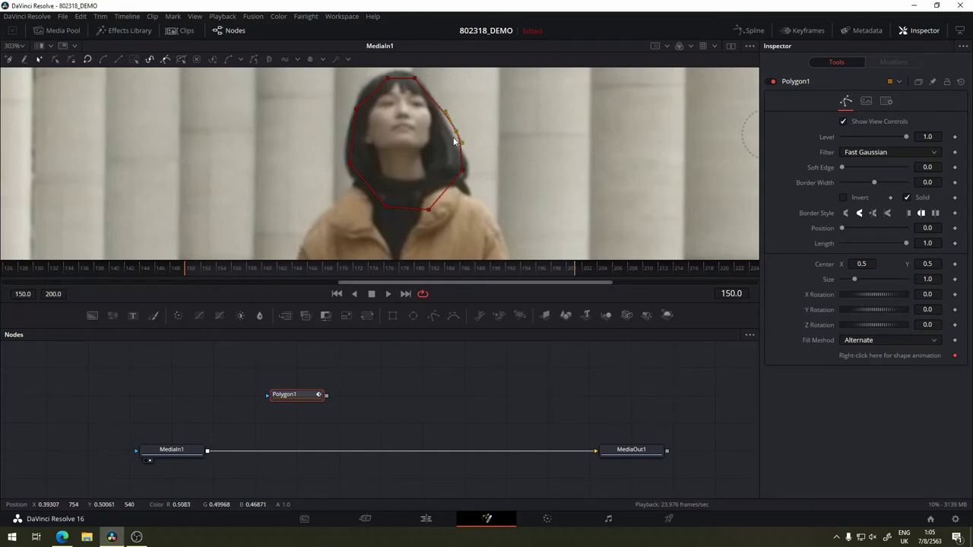
left_click(462, 169)
scroll(502, 127, "up", 2)
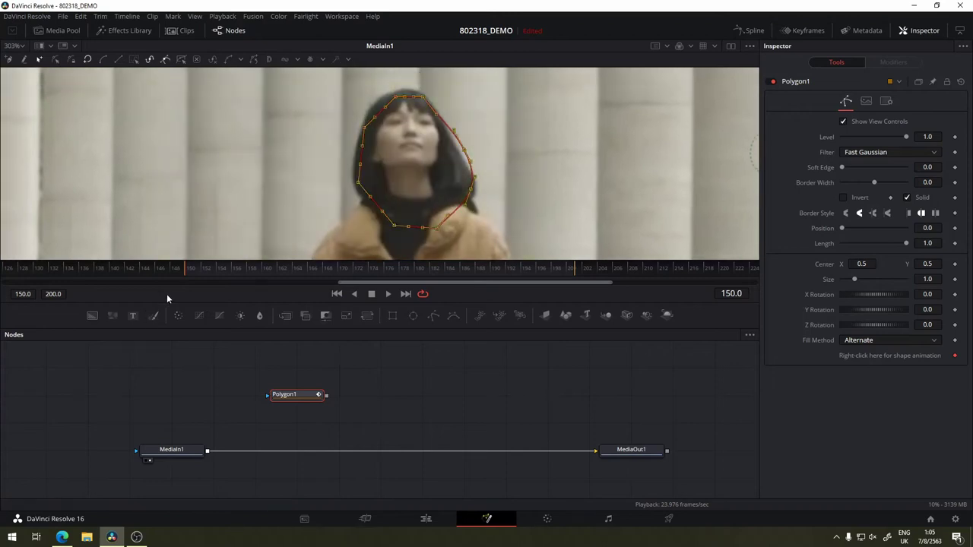
left_click(519, 145)
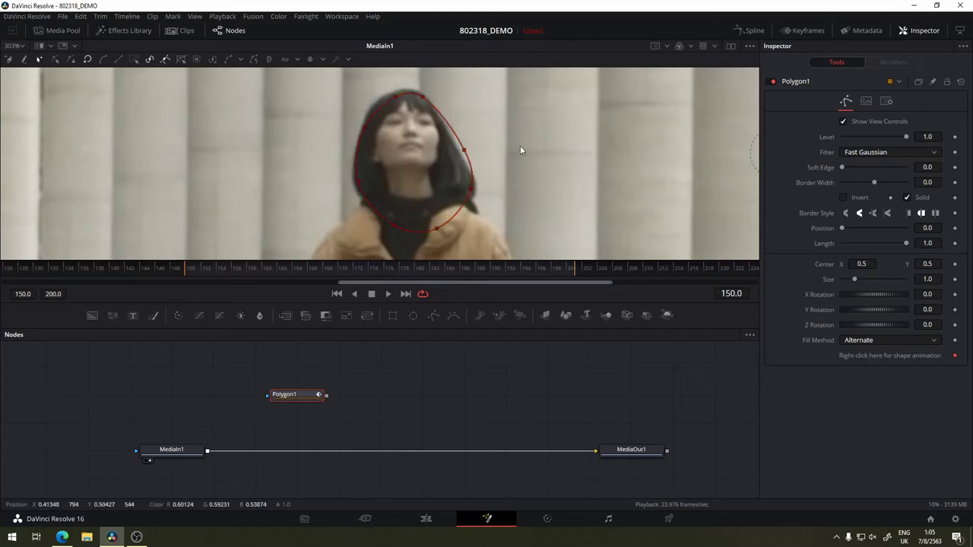
left_click(400, 92)
left_click(363, 127)
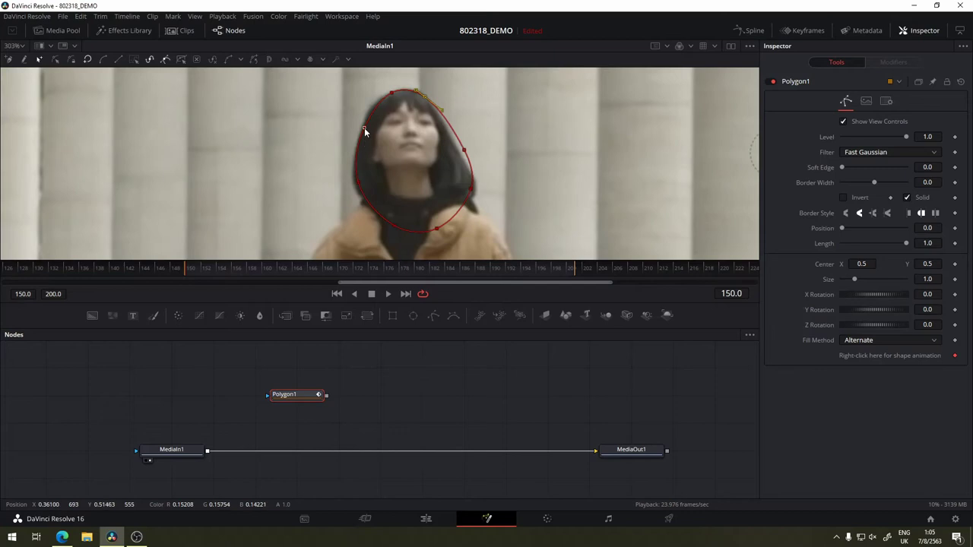
left_click(358, 184)
left_click(396, 223)
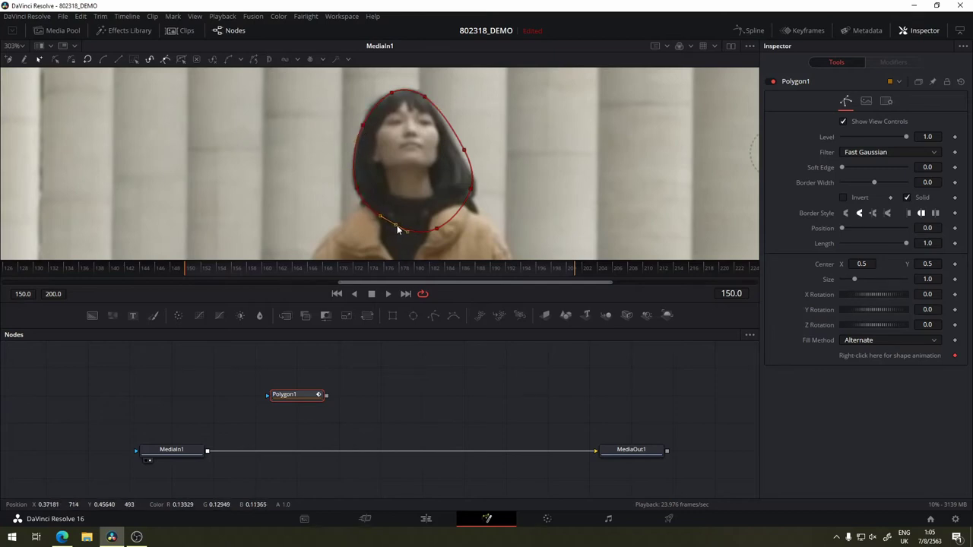
left_click(438, 228)
left_click_drag(471, 189, 474, 197)
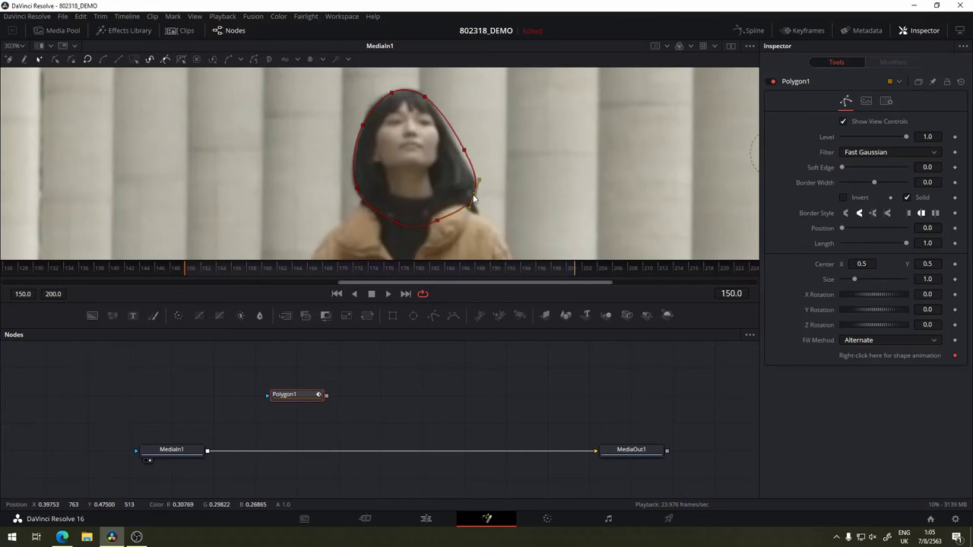
left_click(462, 148)
left_click_drag(462, 147, 455, 146)
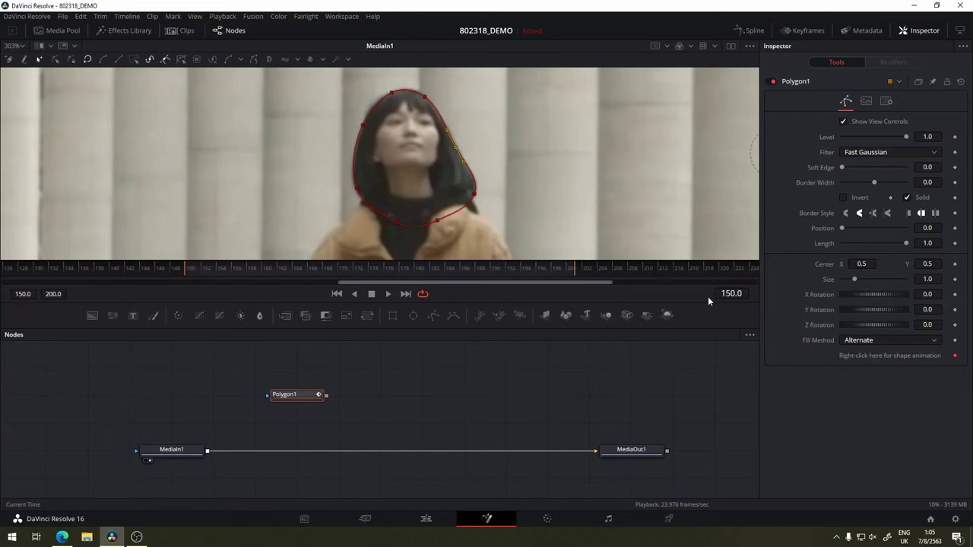
- Zoom out to her whole figure and move the Polygon1 node higher in the graph
left_click_drag(537, 220, 575, 78)
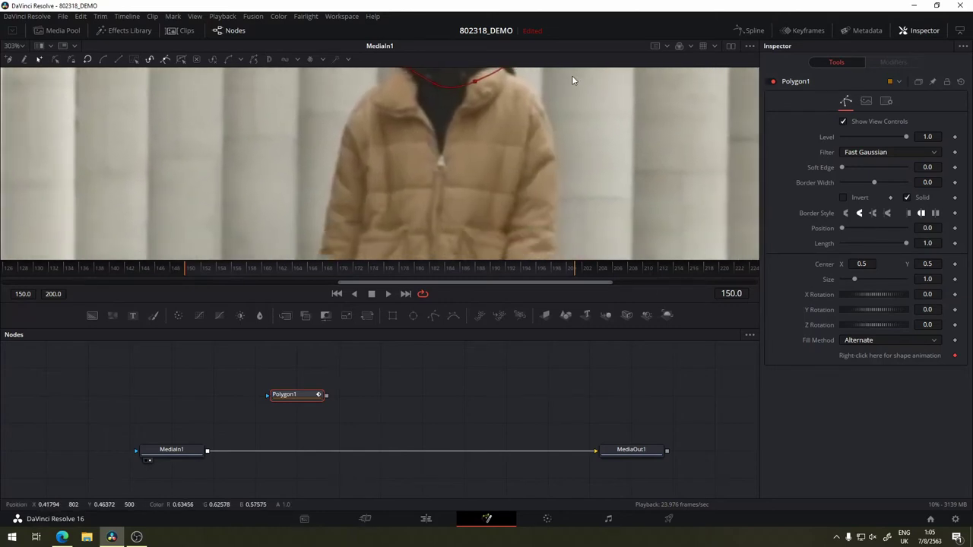
scroll(531, 152, "down", 2)
left_click_drag(547, 179, 500, 176)
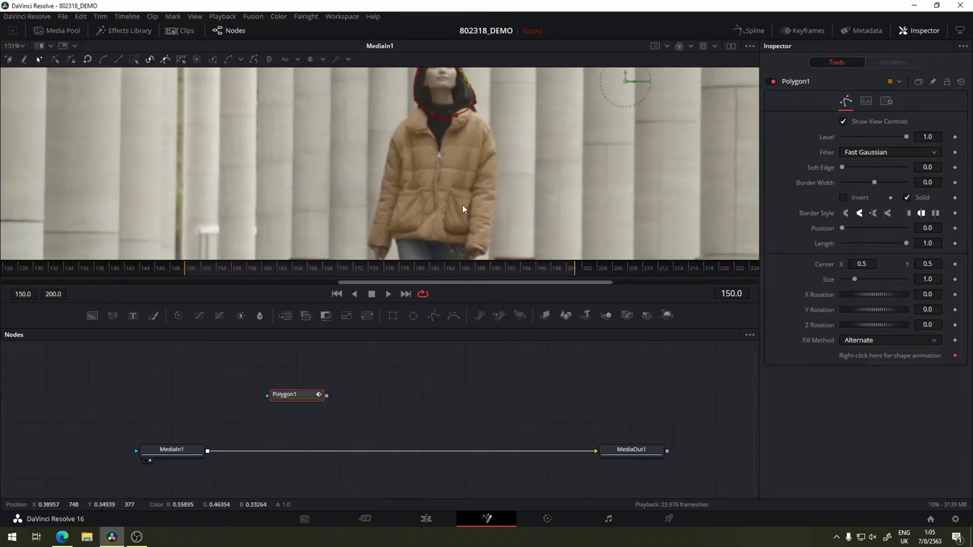
left_click_drag(270, 402, 324, 365)
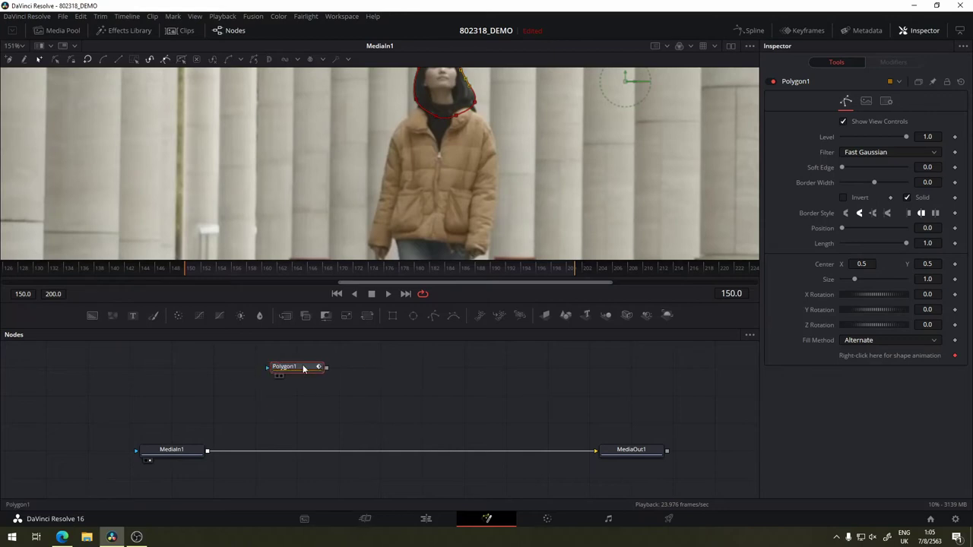
- Add a Polygon2 node chained after Polygon1 and centre the viewer on her jacket
left_click(432, 315)
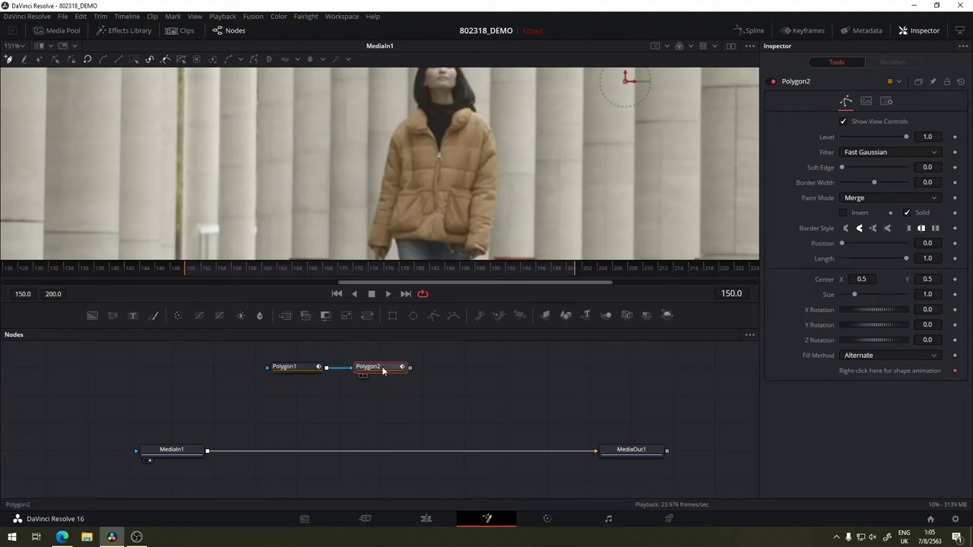
mouse_move(376, 368)
left_mouse_down()
mouse_move(317, 409)
mouse_move(392, 371)
left_mouse_up()
left_click_drag(484, 192, 456, 184)
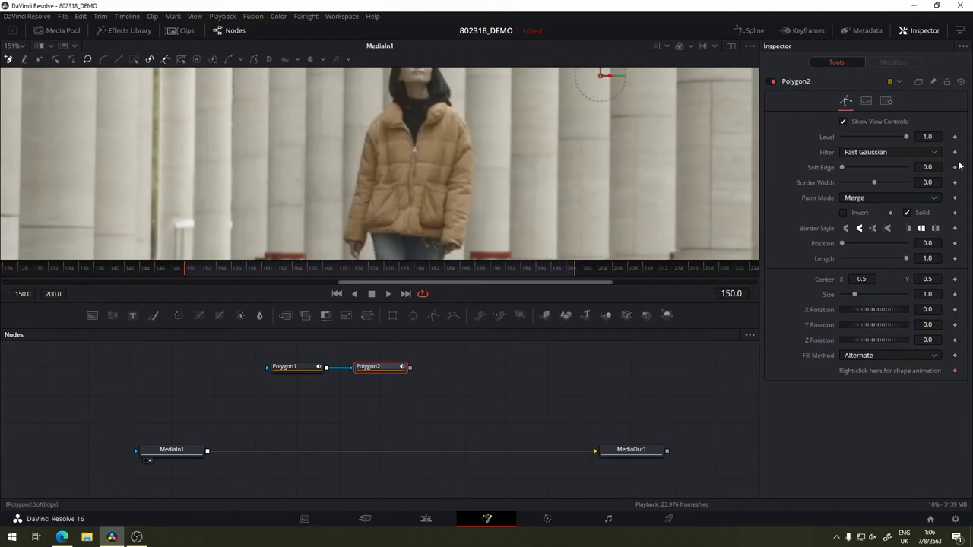
left_click(281, 368)
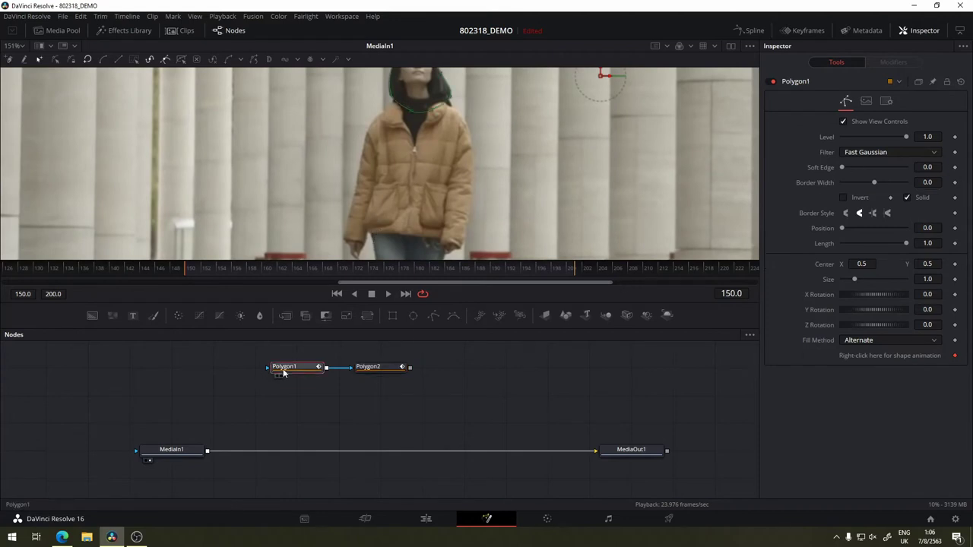
left_click(387, 369)
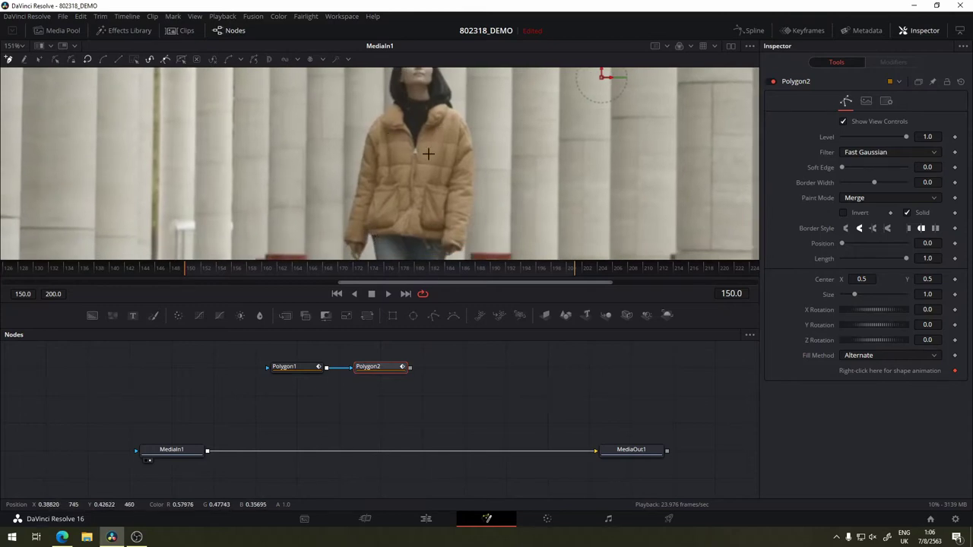
scroll(382, 238, "up", 5)
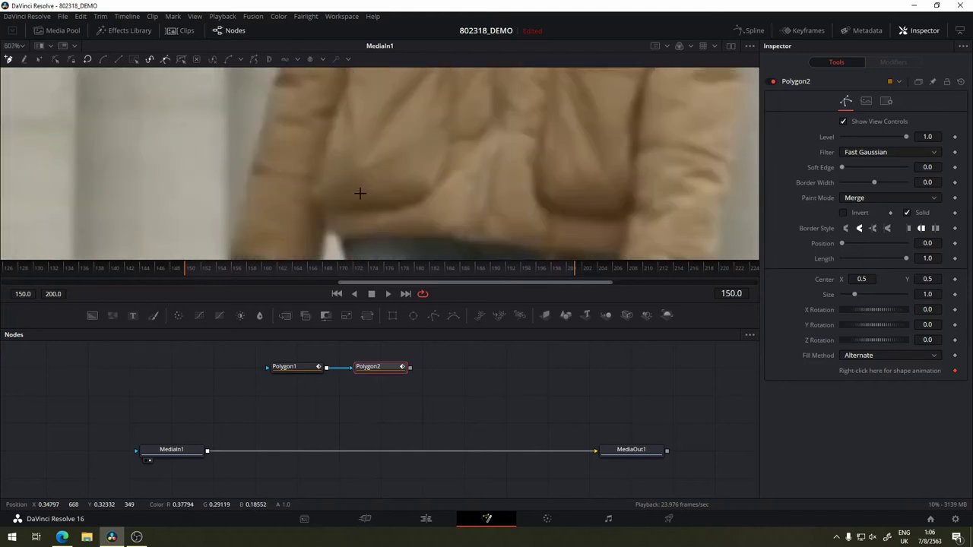
scroll(379, 184, "down", 2)
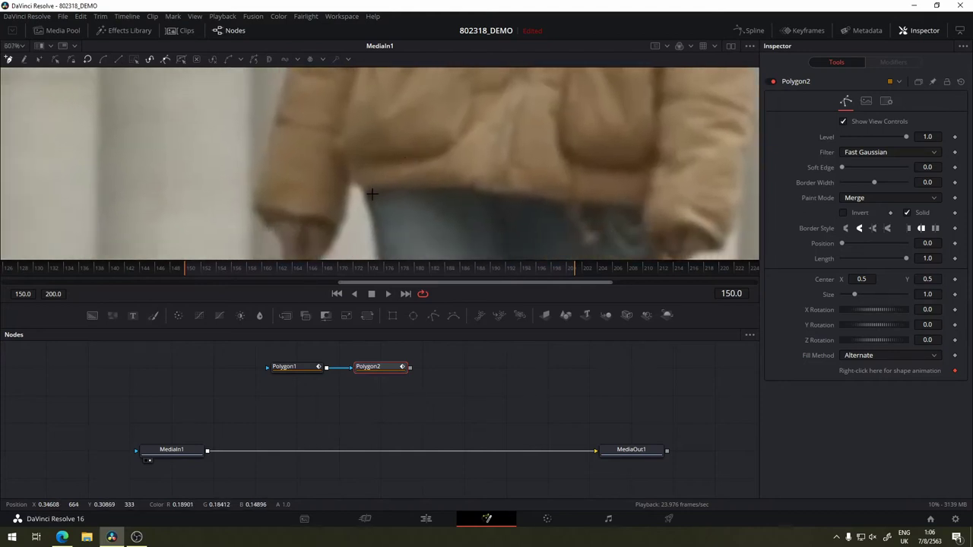
- Start the Polygon2 outline up the jacket's left side to the top of the collar
left_click(371, 193)
left_click_drag(335, 146, 335, 120)
scroll(335, 122, "up", 2)
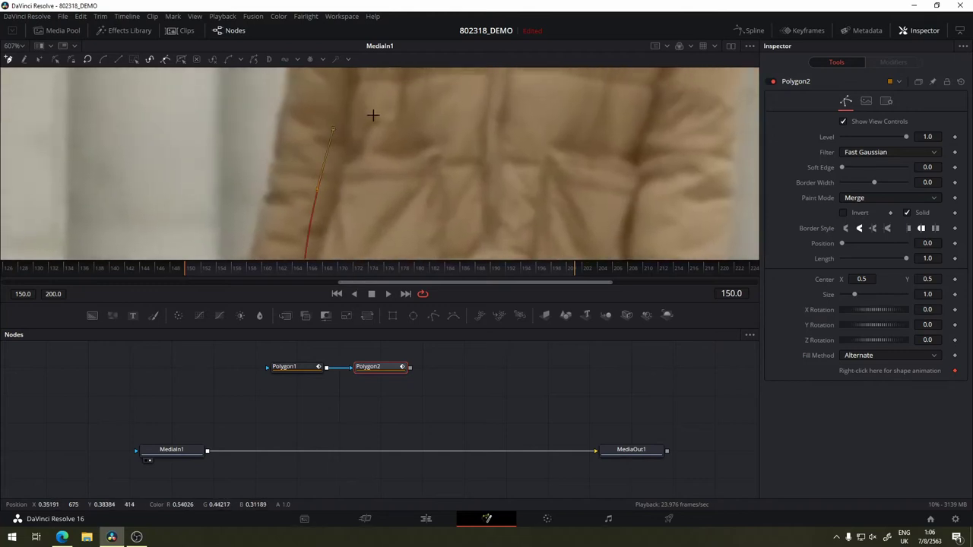
scroll(372, 116, "up", 2)
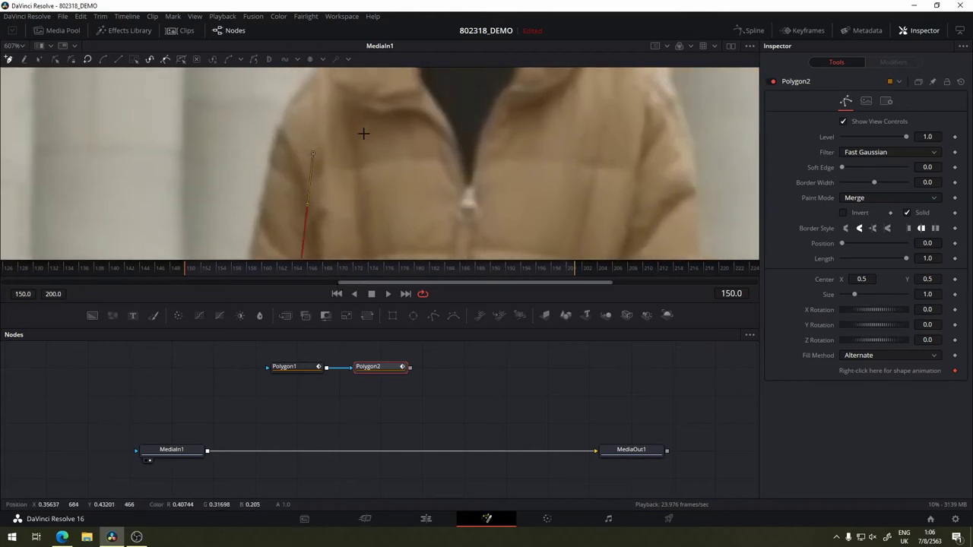
scroll(363, 134, "up", 1)
scroll(353, 135, "left", 2)
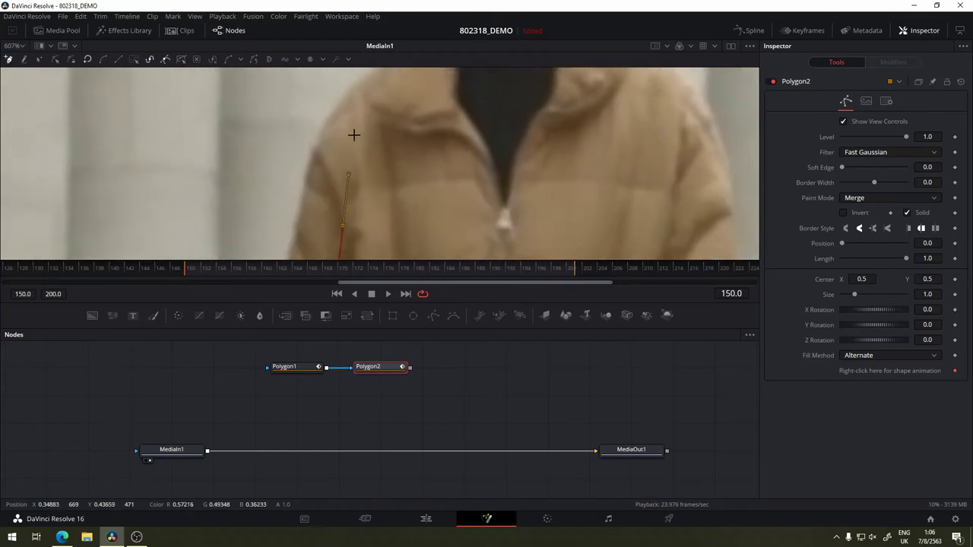
scroll(353, 136, "up", 2)
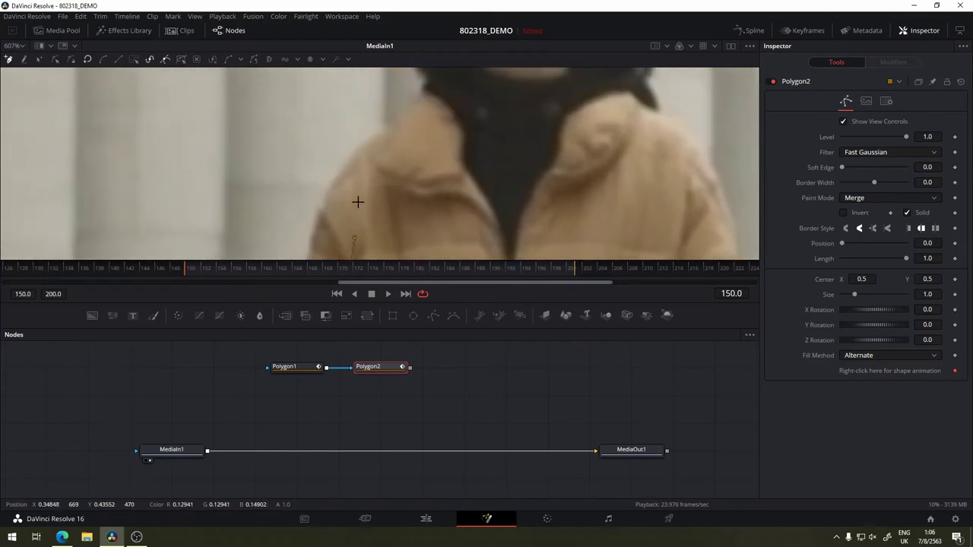
left_click(354, 156)
left_click(368, 140)
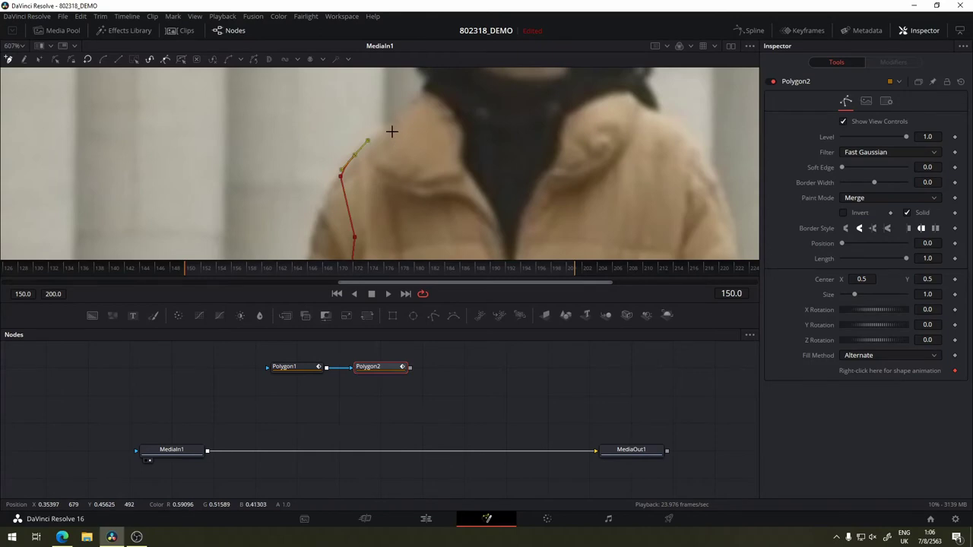
left_click(396, 126)
left_click(397, 116)
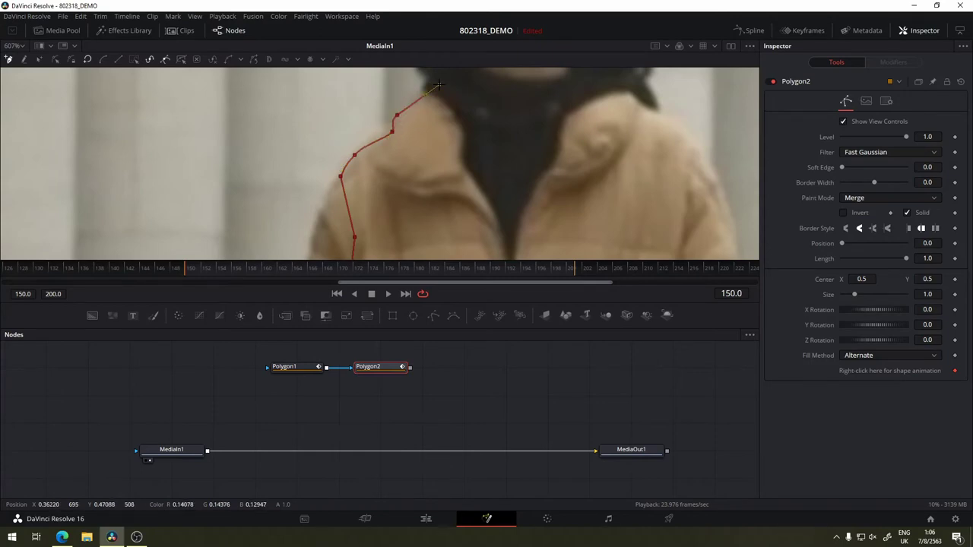
- Continue the outline along the neckline and hair edge toward the right shoulder, redoing one curved point
left_click_drag(459, 144, 402, 263)
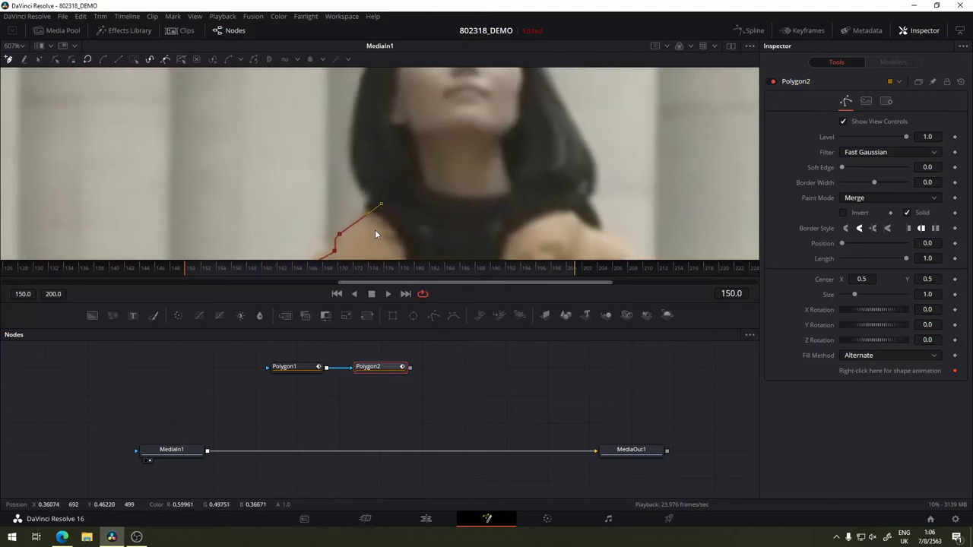
left_click(367, 212)
left_click(388, 187)
left_click_drag(532, 202, 385, 140)
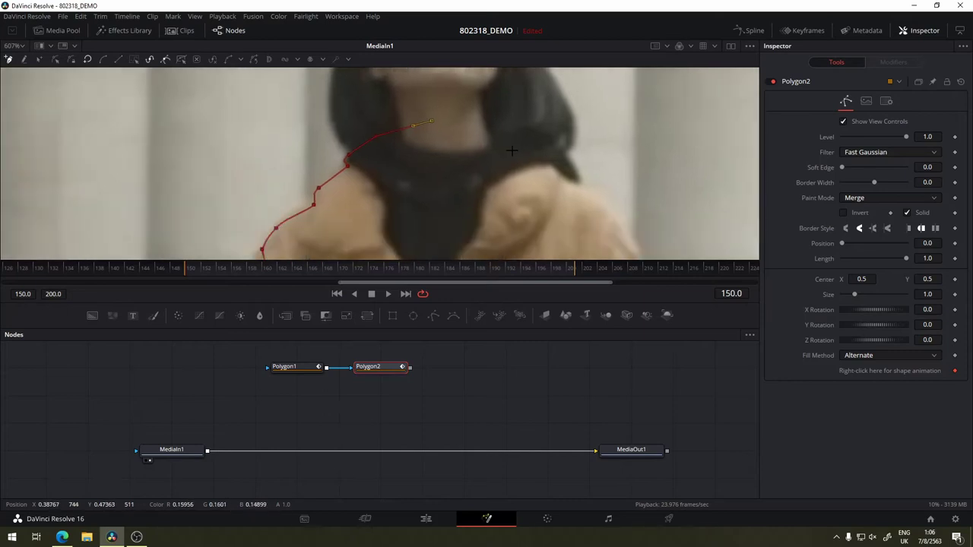
left_click(396, 124)
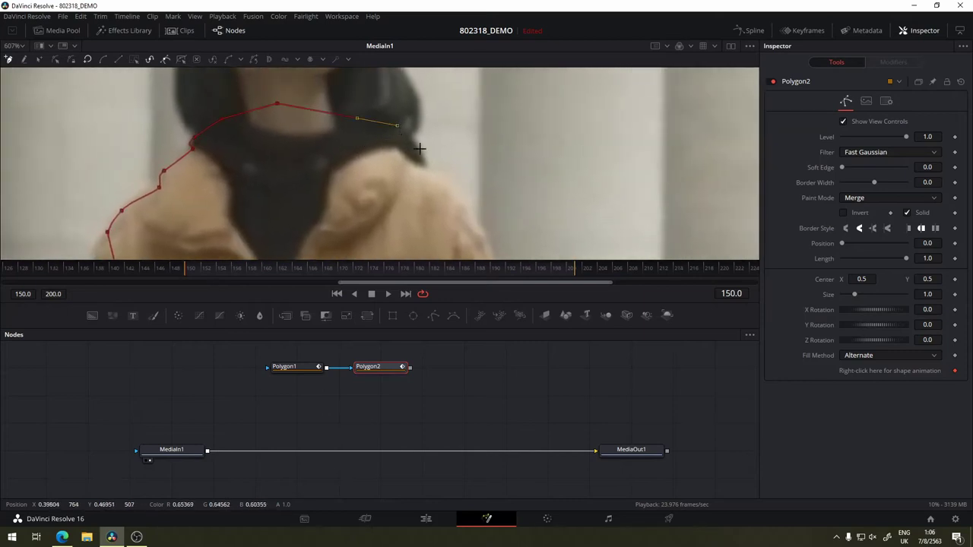
left_click_drag(423, 167, 429, 191)
key("ctrl+z")
left_click_drag(418, 150, 426, 182)
mouse_move(365, 196)
left_mouse_down()
mouse_move(545, 130)
mouse_move(431, 124)
left_mouse_up()
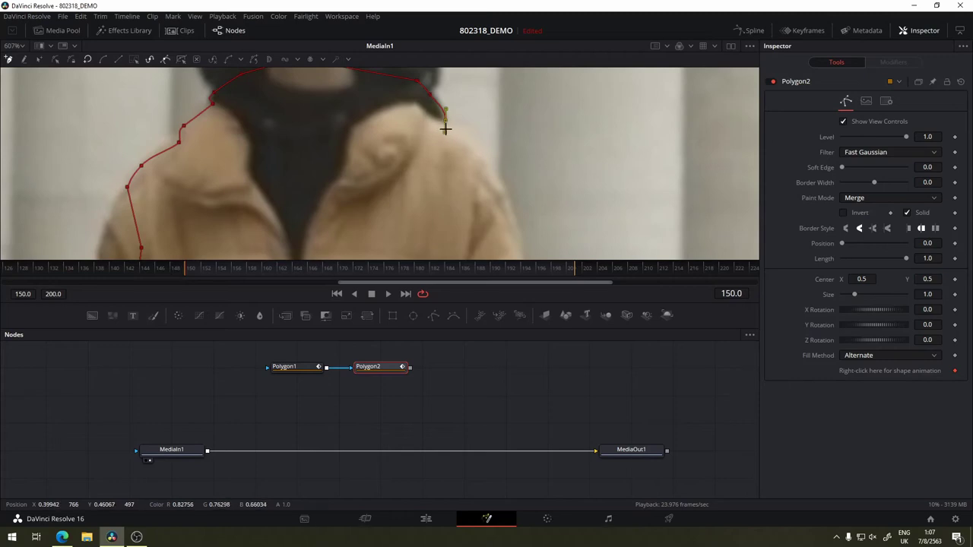
scroll(446, 129, "up", 5)
- Add Polygon2 points along the right shoulder and smooth the end point onto the shoulder edge
scroll(446, 107, "down", 5)
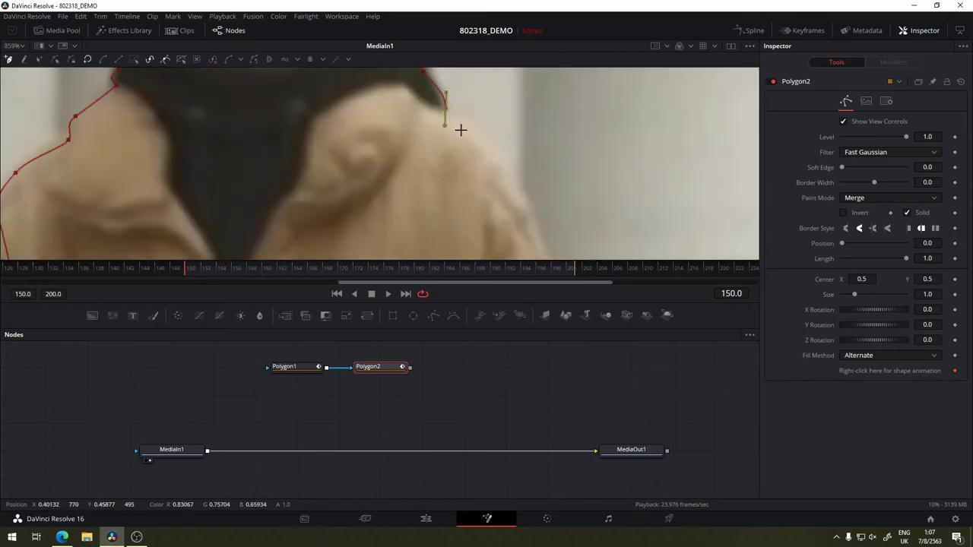
left_click(446, 141)
left_click(487, 138)
left_click(446, 112)
left_click_drag(446, 127, 449, 129)
left_click_drag(449, 127, 460, 120)
left_click_drag(446, 113, 471, 131)
- Continue Polygon2 points down the right arm, undoing the misplaced last point
left_click(525, 202)
left_click_drag(565, 228, 537, 106)
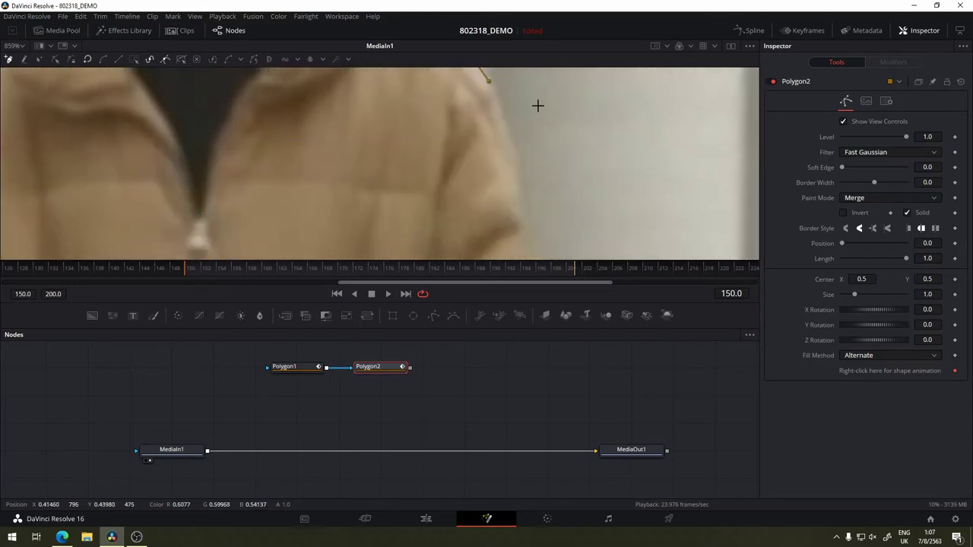
left_click_drag(517, 155, 517, 183)
scroll(495, 138, "down", 1)
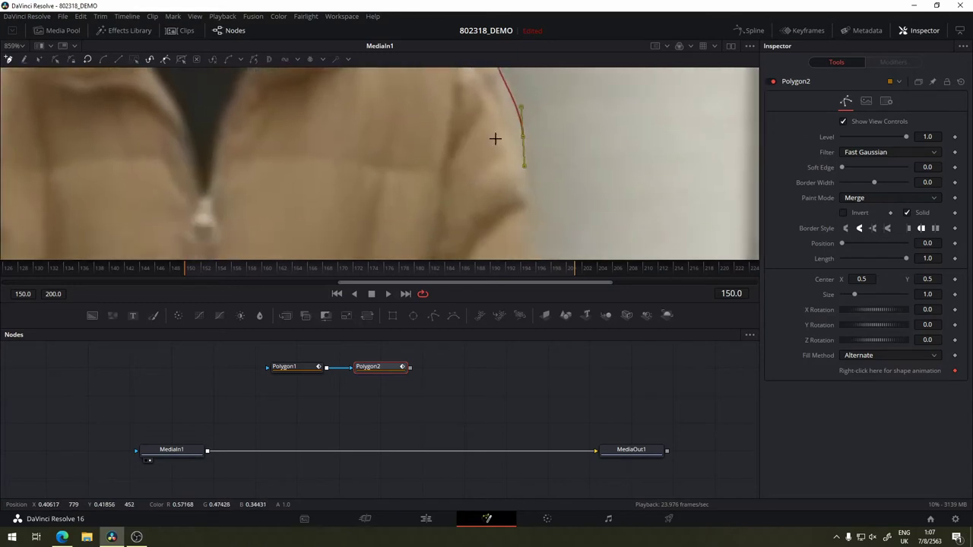
scroll(495, 139, "left", 2)
scroll(516, 198, "up", 2)
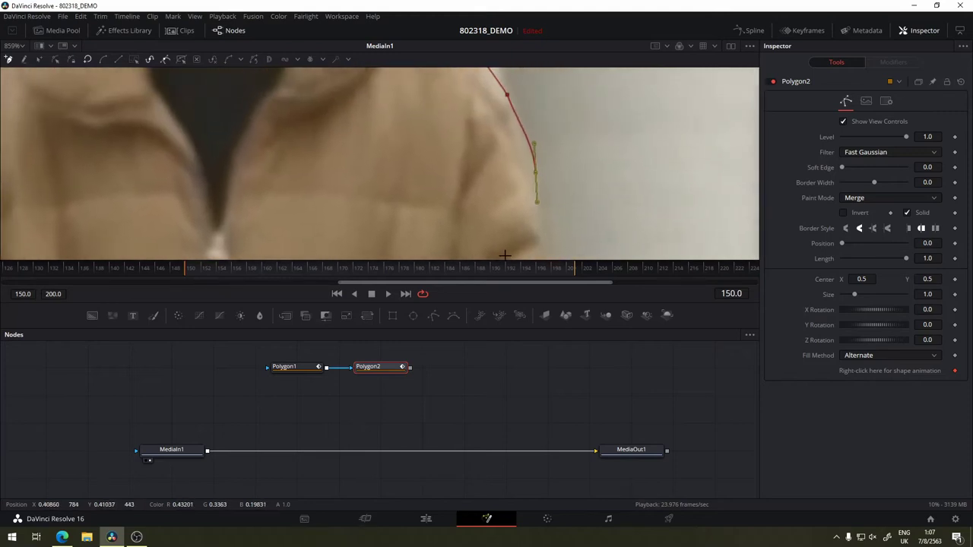
left_click_drag(488, 180, 450, 220)
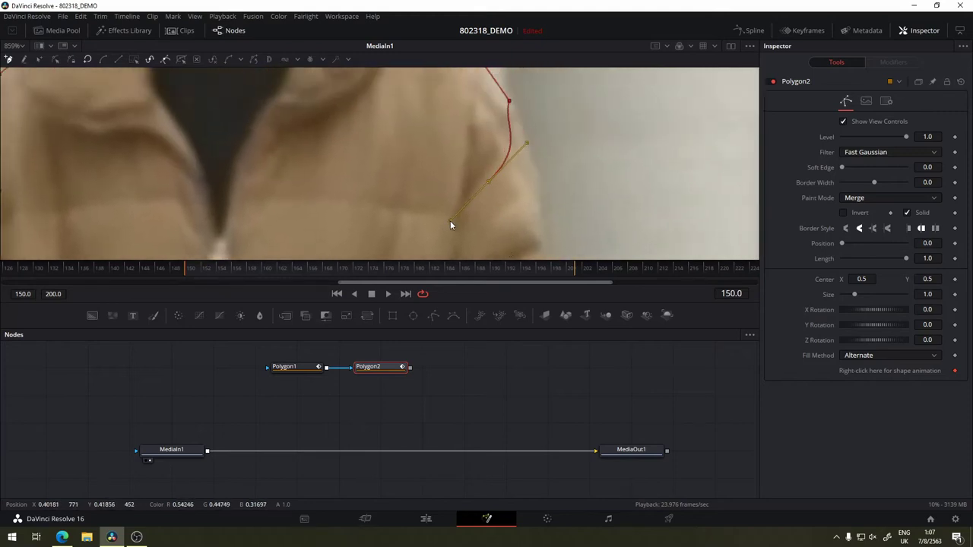
key("ctrl+z")
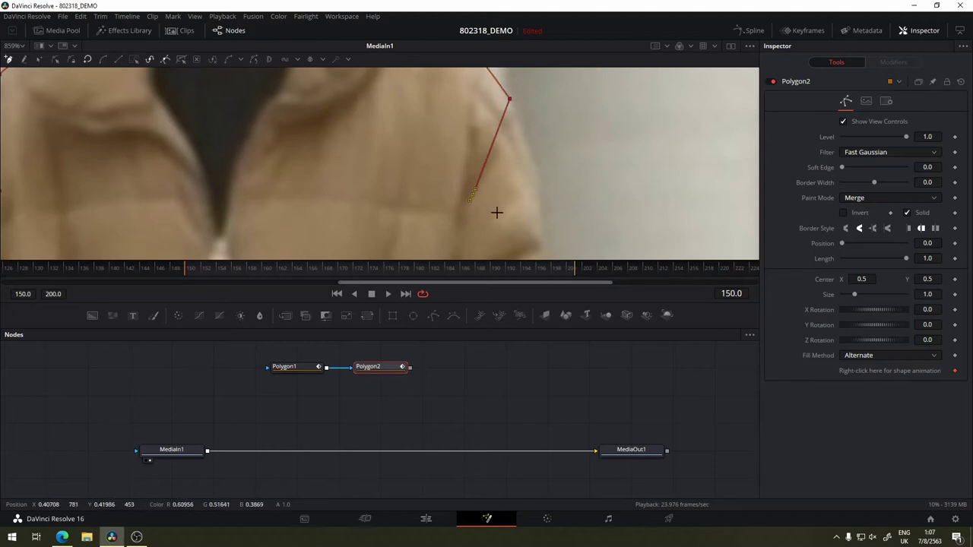
scroll(495, 210, "down", 4)
scroll(495, 210, "left", 1)
scroll(489, 194, "down", 5)
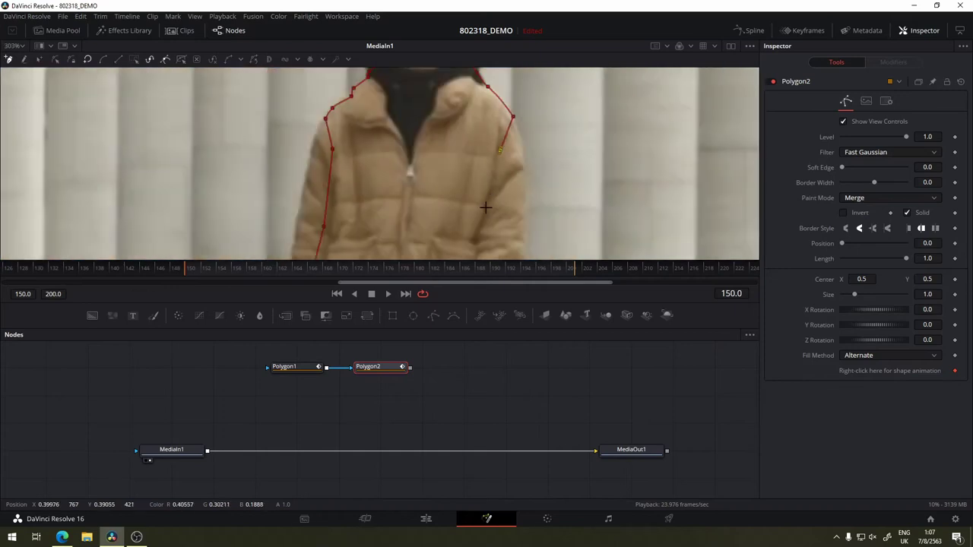
- Trace Polygon2 down the jacket's right side and along the hem, closing it at the first point
scroll(486, 207, "down", 3)
left_click(487, 179)
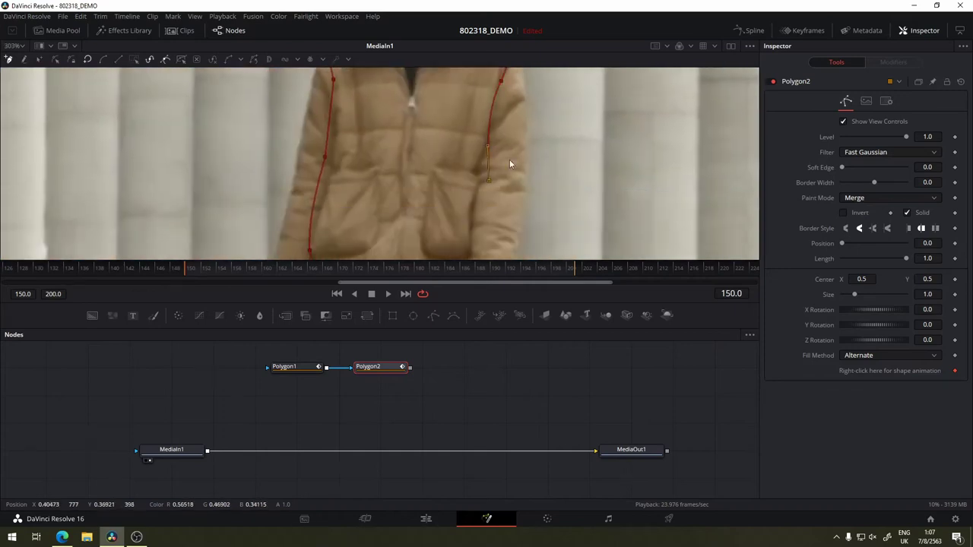
scroll(475, 209, "down", 5)
scroll(502, 137, "left", 1)
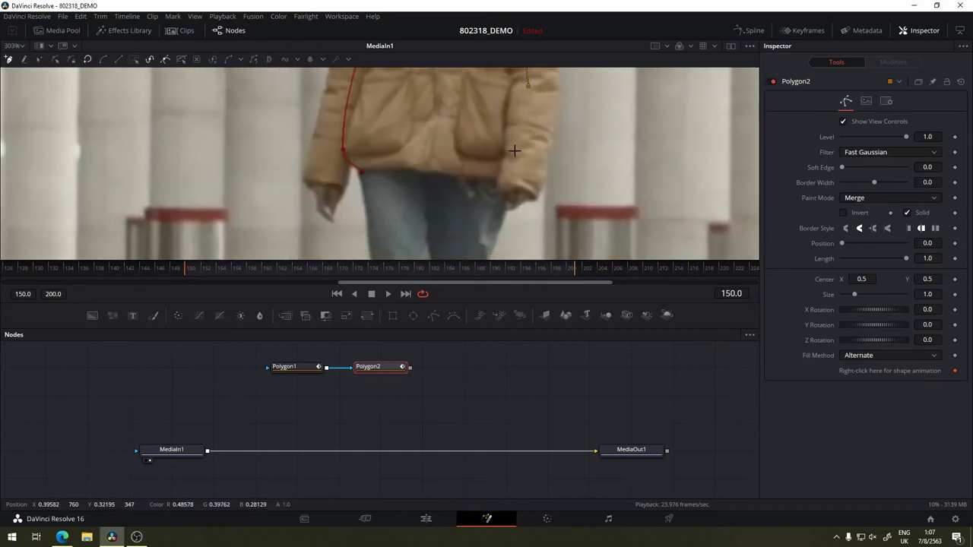
left_click(520, 152)
left_click(509, 177)
left_click(487, 190)
left_click(437, 203)
left_click(362, 174)
- Move the Polygon2 node below Polygon1 in the node graph
left_click_drag(456, 122, 416, 226)
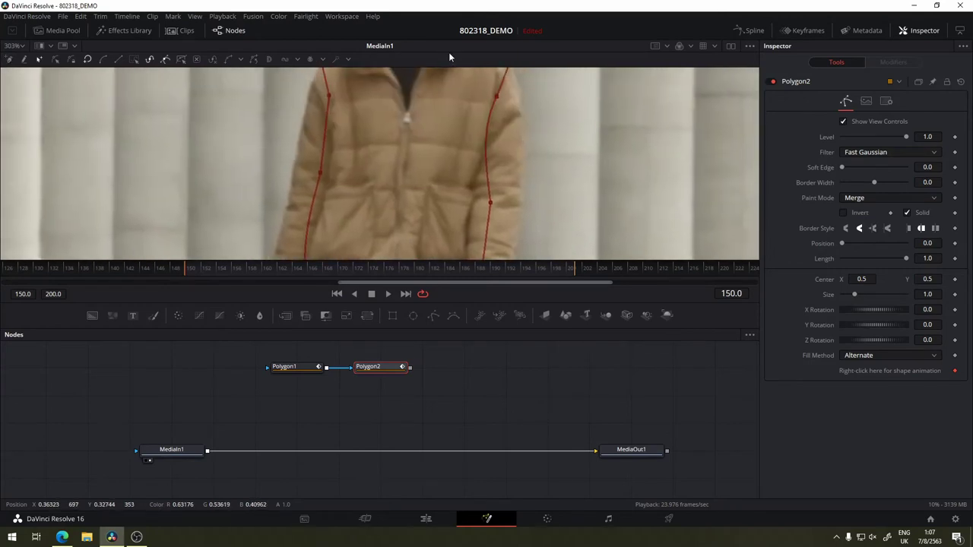
left_click_drag(470, 135, 431, 220)
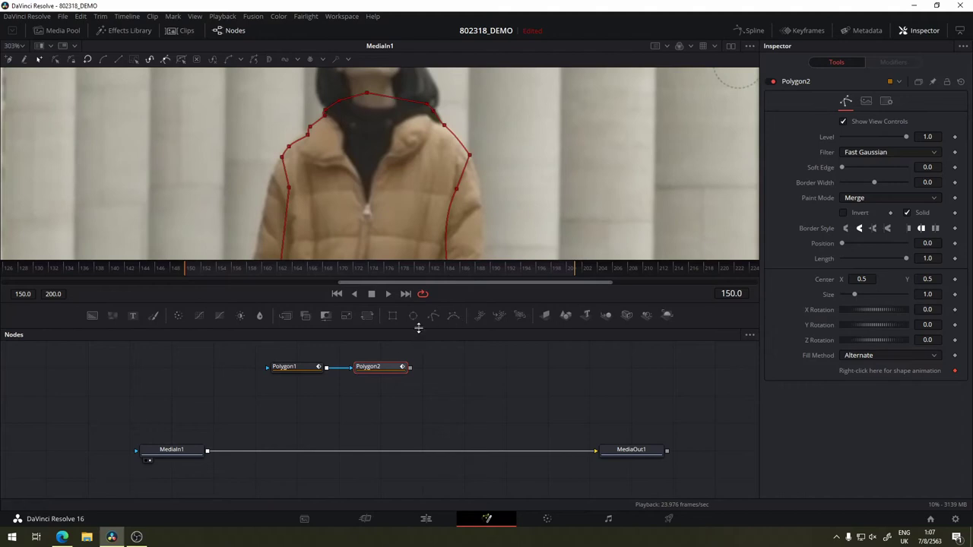
left_click_drag(380, 371, 297, 426)
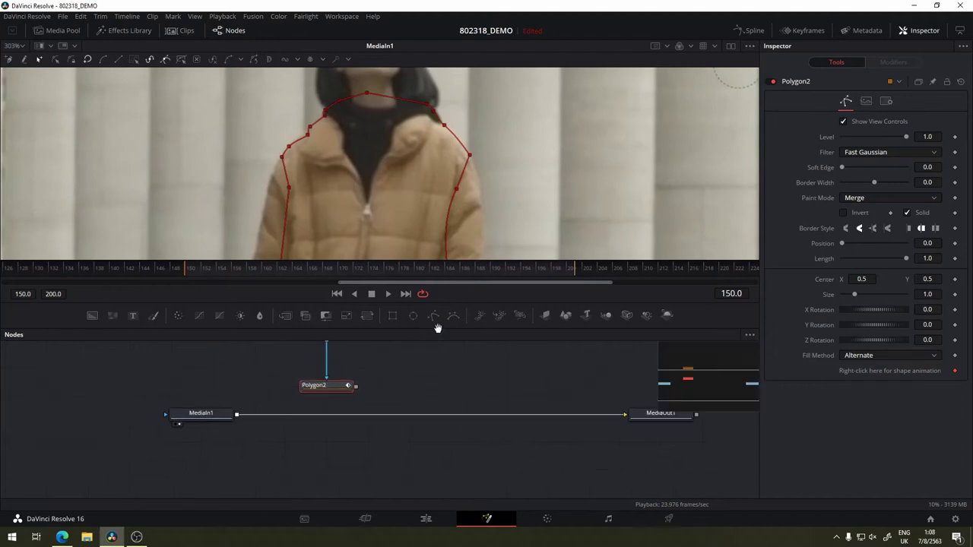
- Show the Polygon2 mask alone in the viewer to inspect the white body shape
left_click_drag(374, 423, 413, 423)
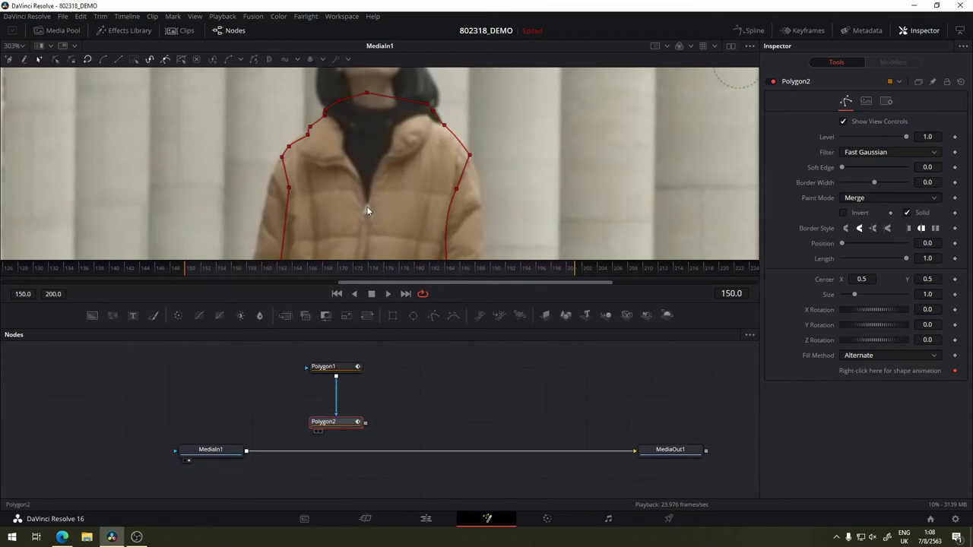
key("1")
left_click_drag(522, 114, 508, 223)
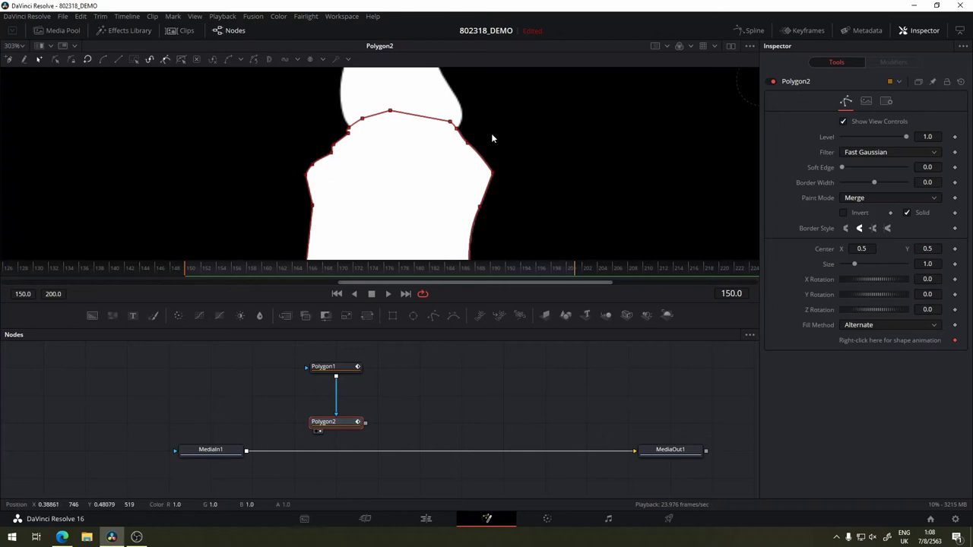
left_click(411, 437)
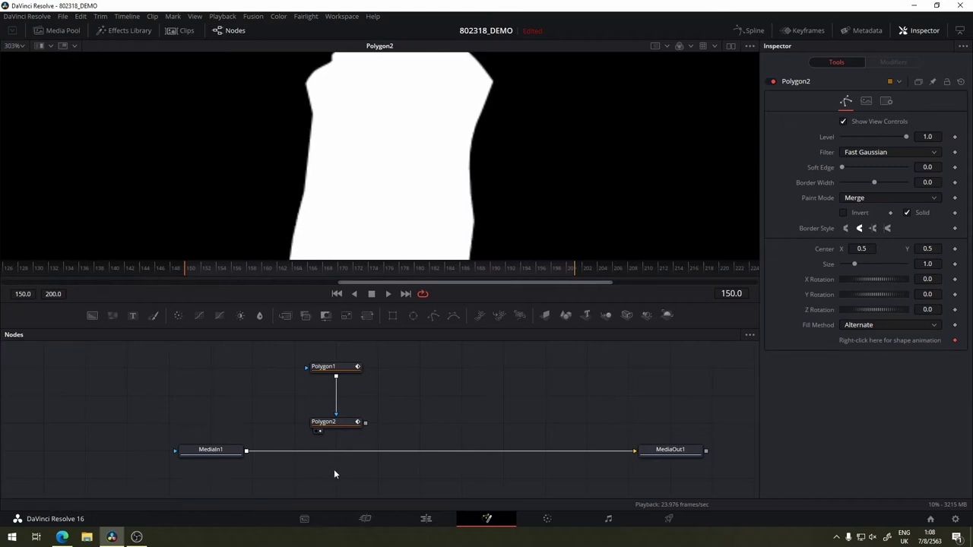
- Return to the MediaIn1 footage with Polygon2's outline displayed over the jacket
left_click_drag(217, 453, 386, 183)
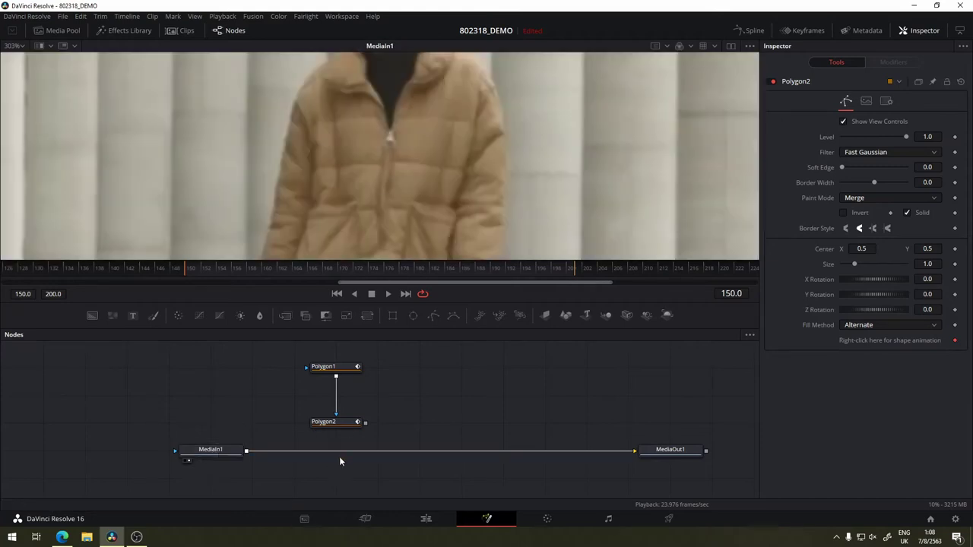
left_click(342, 424)
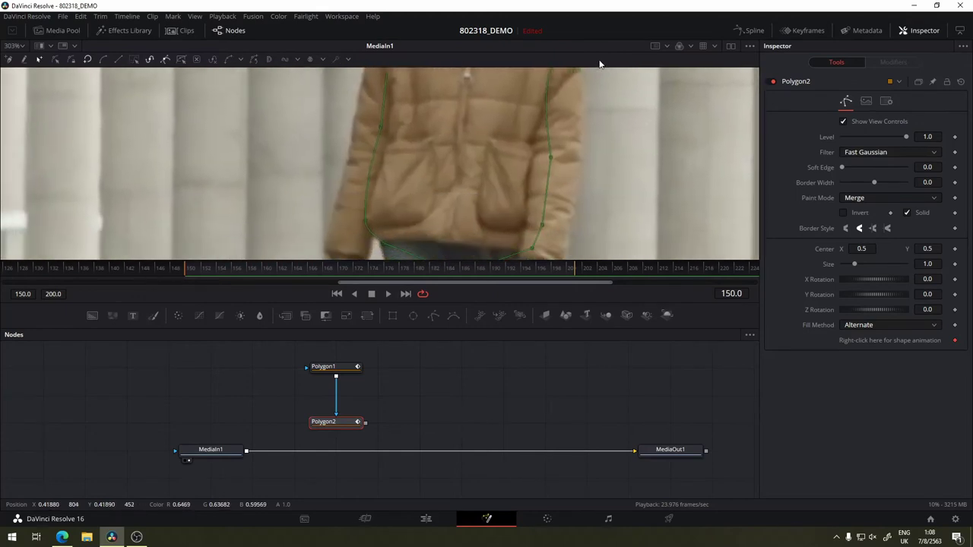
scroll(537, 155, "down", 5)
scroll(537, 157, "up", 2)
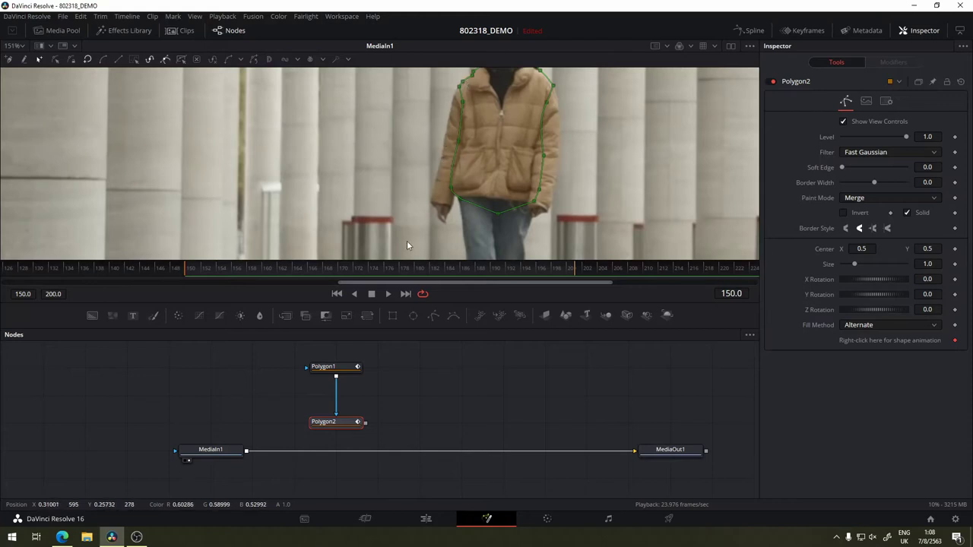
- Add Polygon3 after Polygon2, line Polygon1 up with the others, and zoom toward the collar
left_click(428, 319)
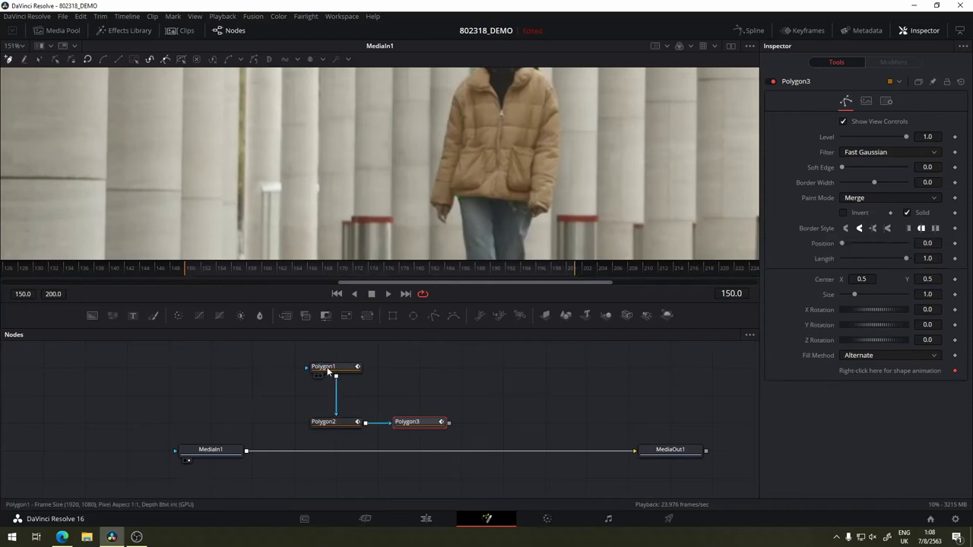
left_click_drag(328, 370, 227, 431)
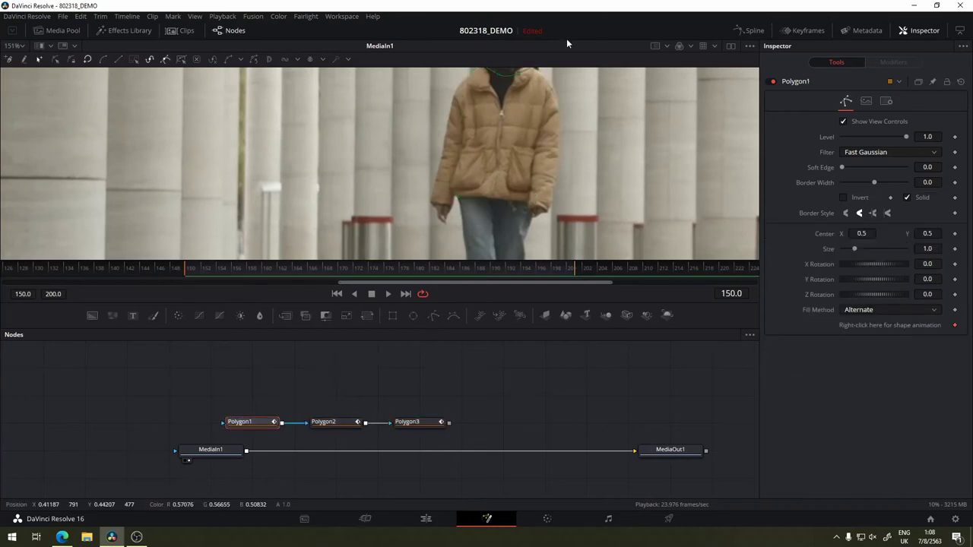
scroll(466, 102, "up", 1)
scroll(475, 119, "up", 1)
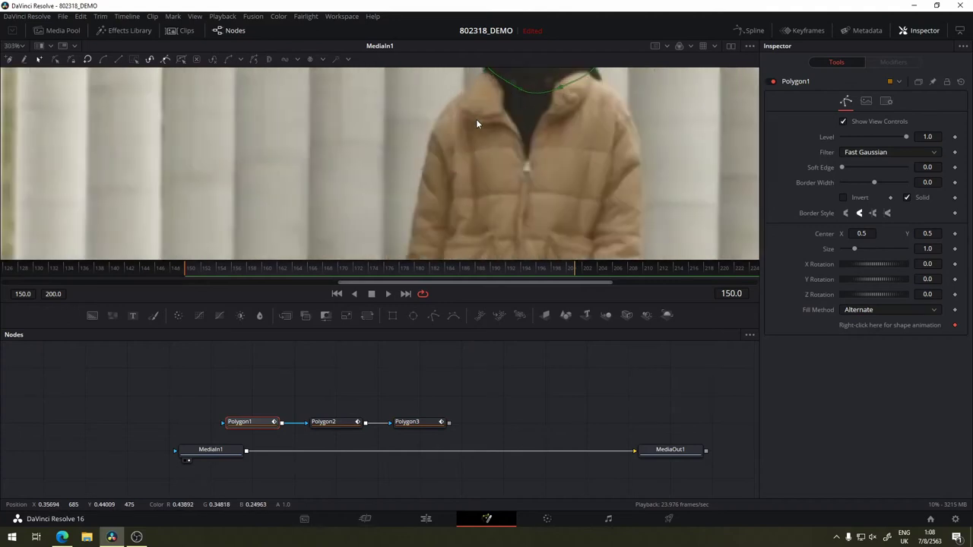
left_click_drag(470, 121, 471, 88)
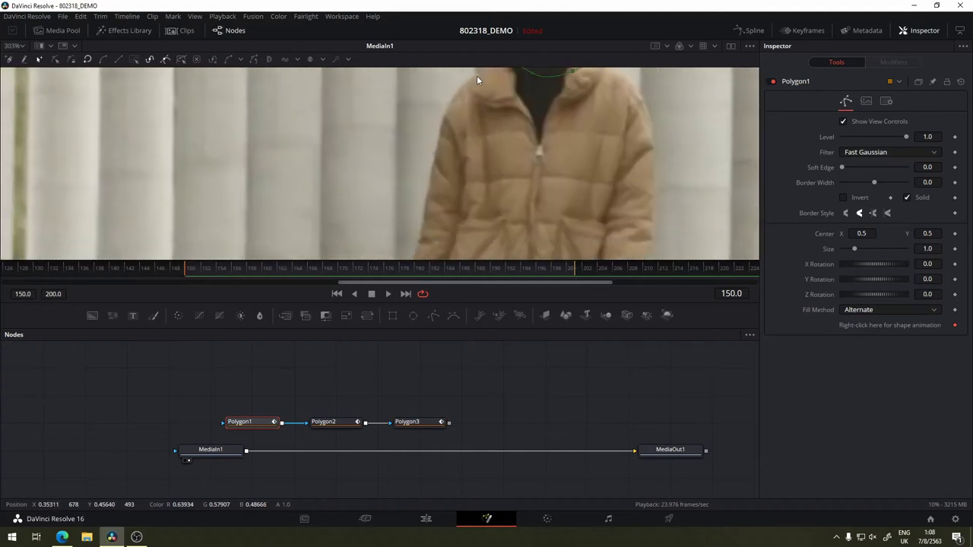
left_click(420, 422)
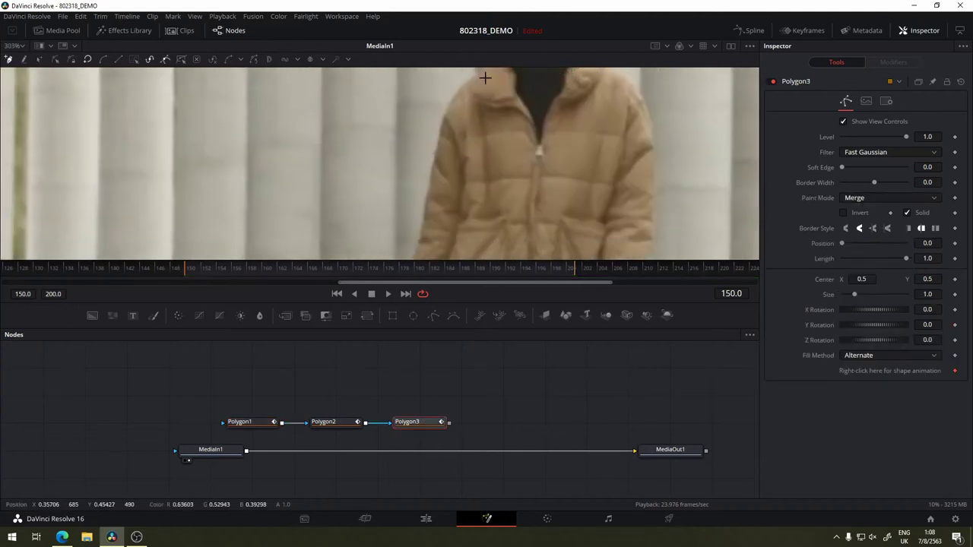
- Trace the outer edge of the left sleeve from the shoulder down to the cuff
left_click(472, 82)
left_click(454, 90)
left_click(446, 112)
left_click(439, 136)
left_click(433, 183)
scroll(467, 173, "down", 3)
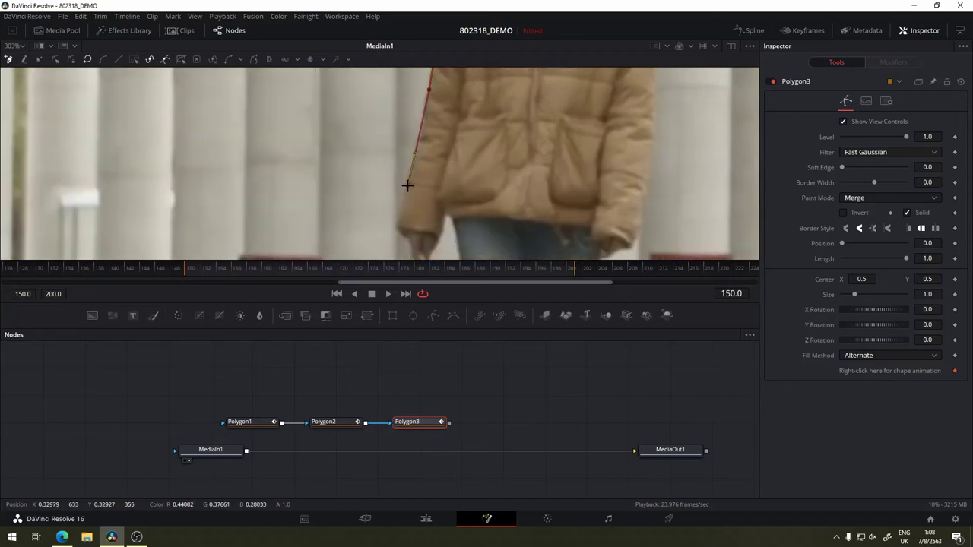
left_click(401, 221)
left_click(415, 234)
- Trace back up the inner sleeve edge past the armpit and close the outline at the shoulder
left_click(444, 215)
left_click(448, 194)
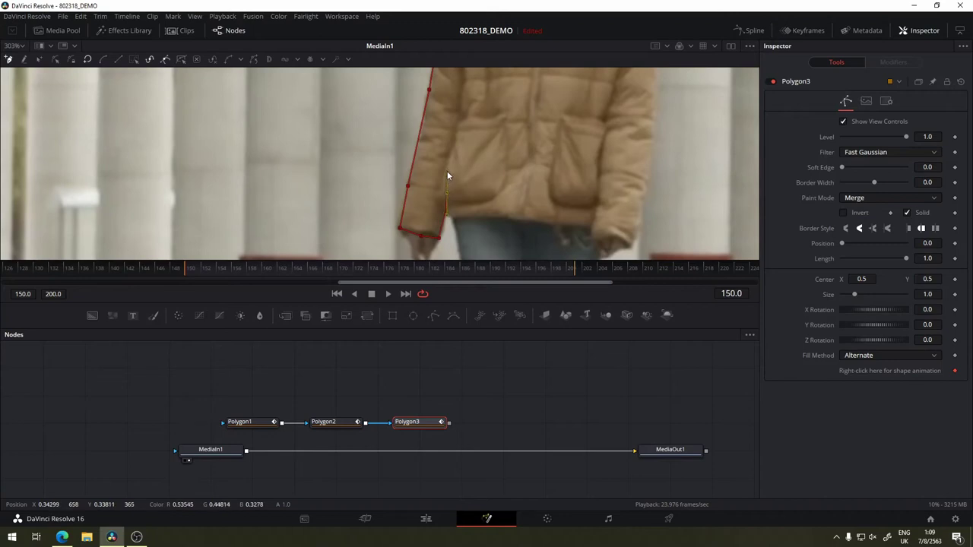
scroll(468, 124, "up", 2)
left_click(436, 185)
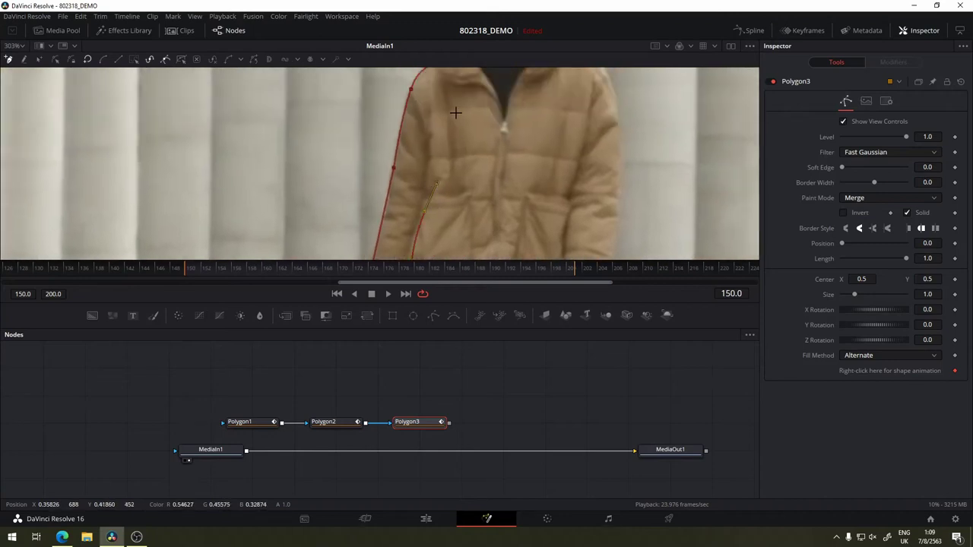
scroll(456, 111, "up", 2)
left_click(446, 162)
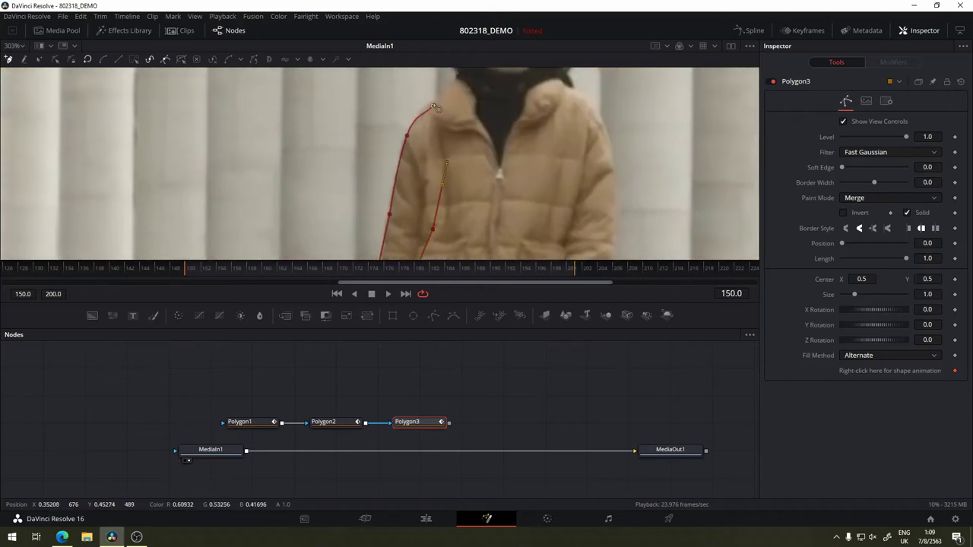
left_click(432, 107)
scroll(475, 196, "down", 3)
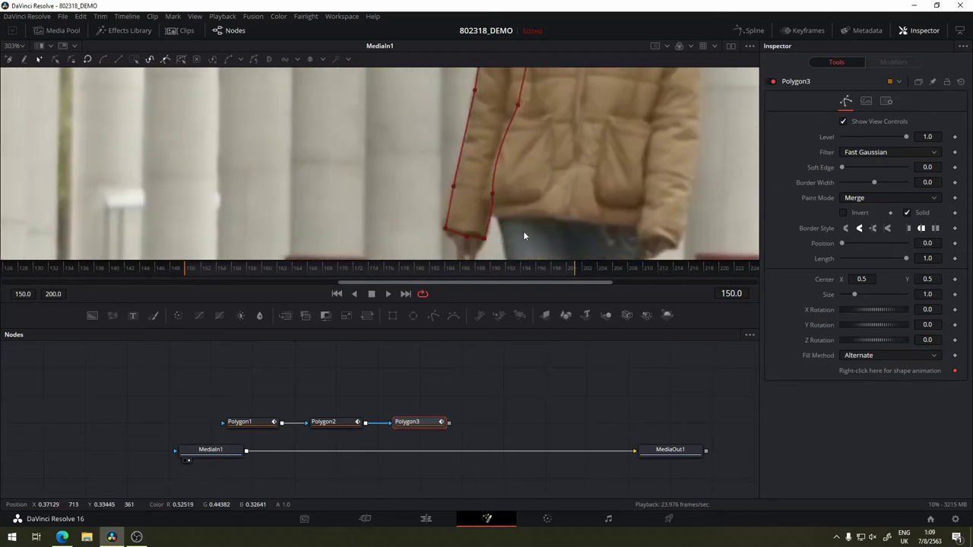
left_click_drag(560, 175, 462, 185)
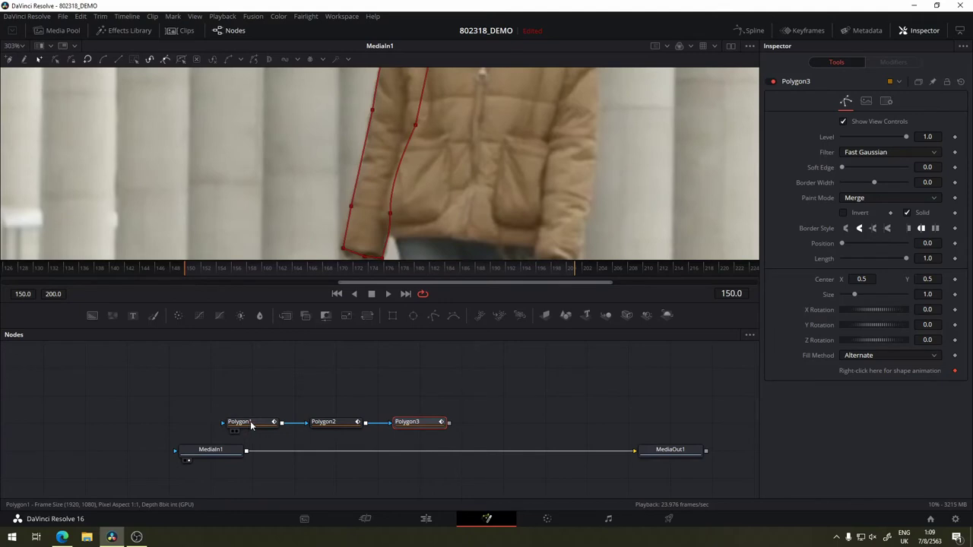
- Stack Polygon1, Polygon2 and Polygon3 into a vertical column in the node graph
left_click_drag(251, 424, 335, 368)
left_click_drag(339, 430, 343, 404)
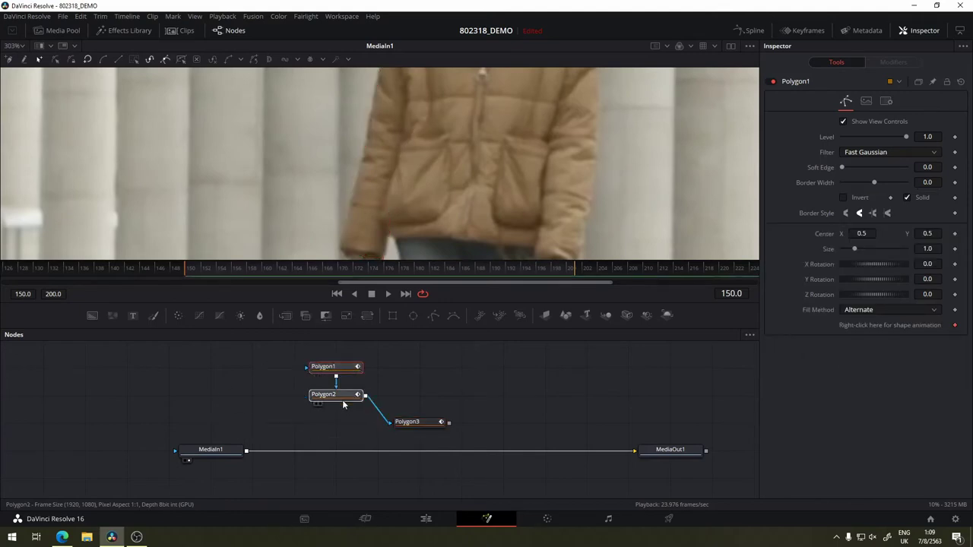
left_click_drag(410, 422, 327, 422)
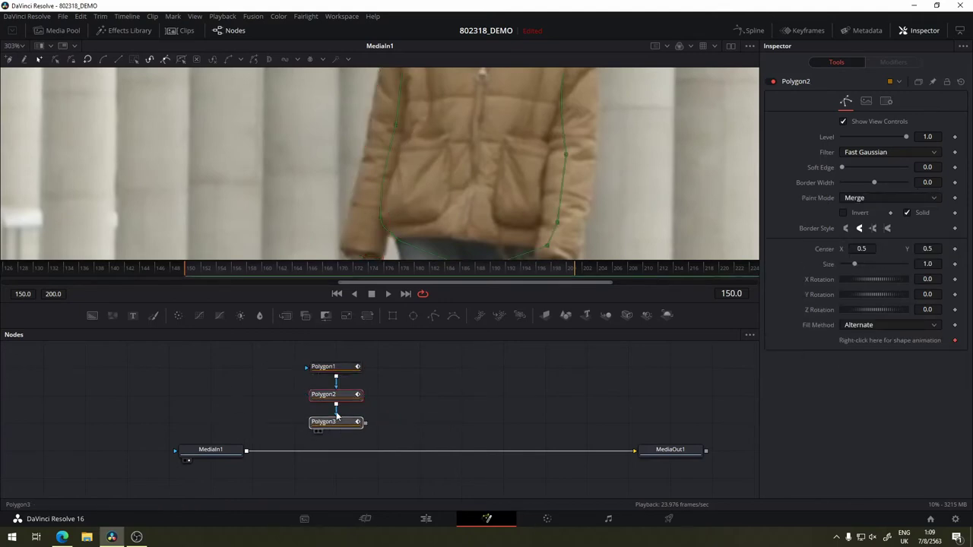
- Rename the head mask to m_head
left_click(340, 369)
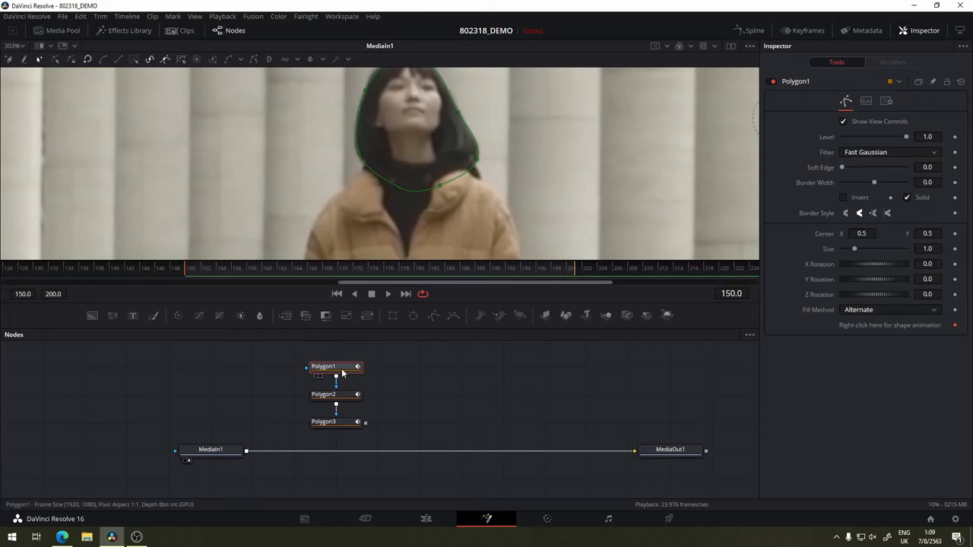
key("F2")
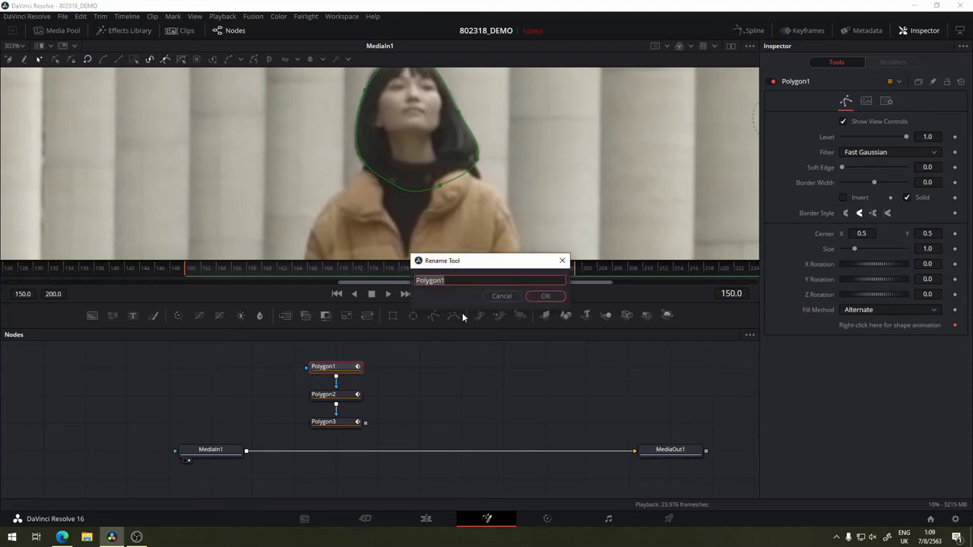
type("h")
type("ea")
type("d")
type("m")
type("m_")
key("Return")
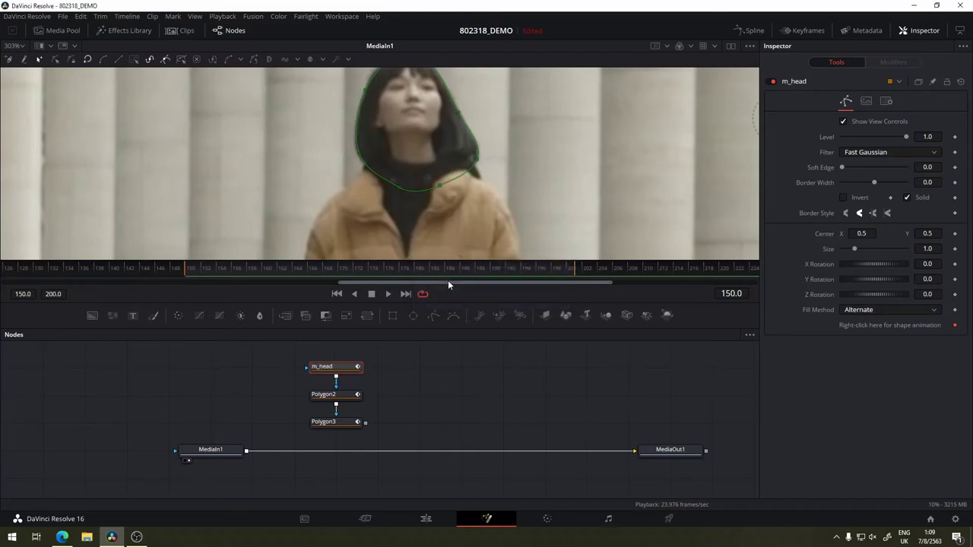
- Rename the body mask to m_body
left_click(327, 396)
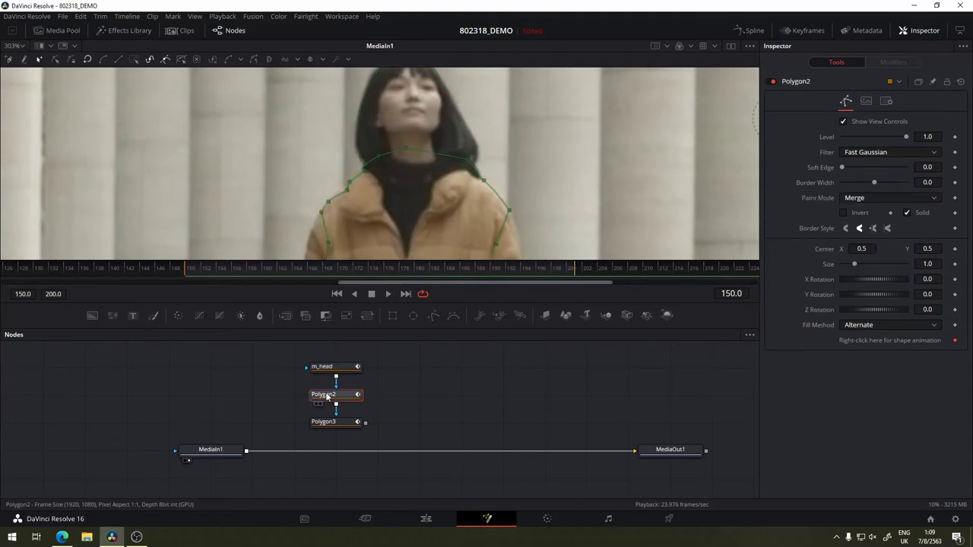
key("F2")
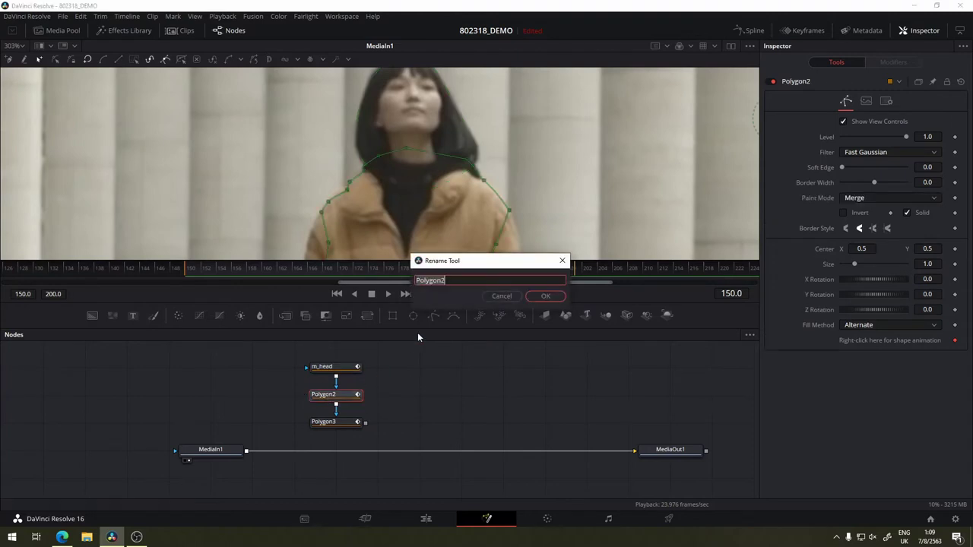
type("m")
key("BackSpace")
type("_")
type("bof")
key("BackSpace")
type("dy")
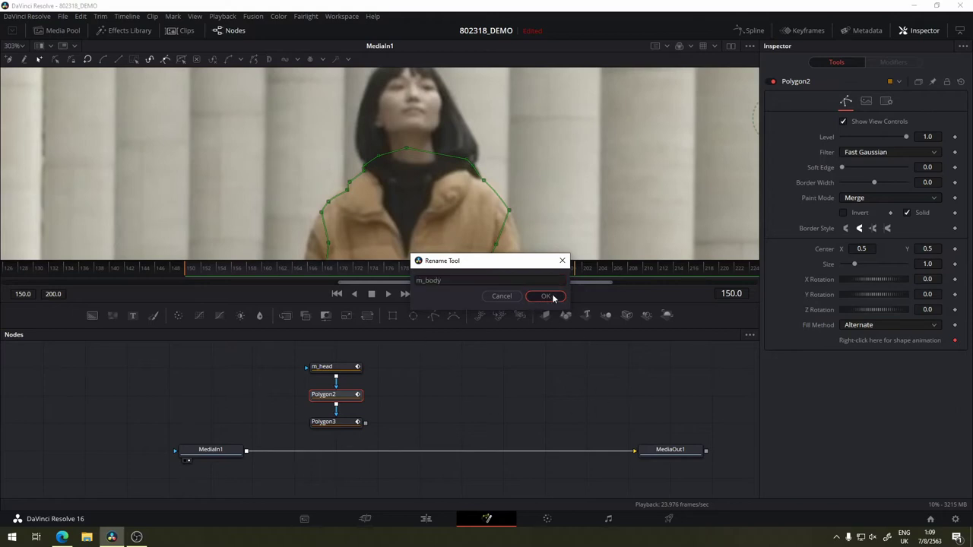
key("Return")
- Rename the sleeve mask to m_larm
left_click(328, 422)
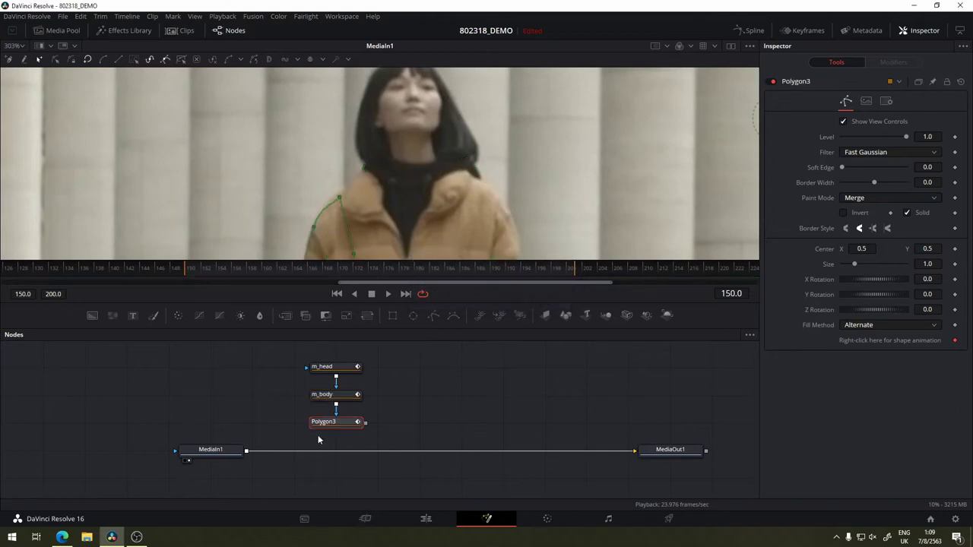
left_click_drag(509, 215, 608, 50)
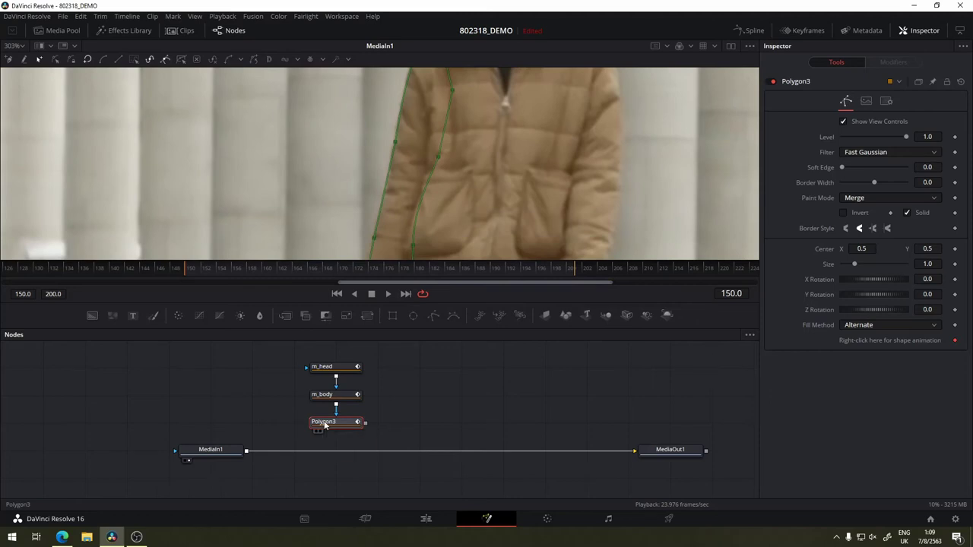
key("F2")
type("m_larm")
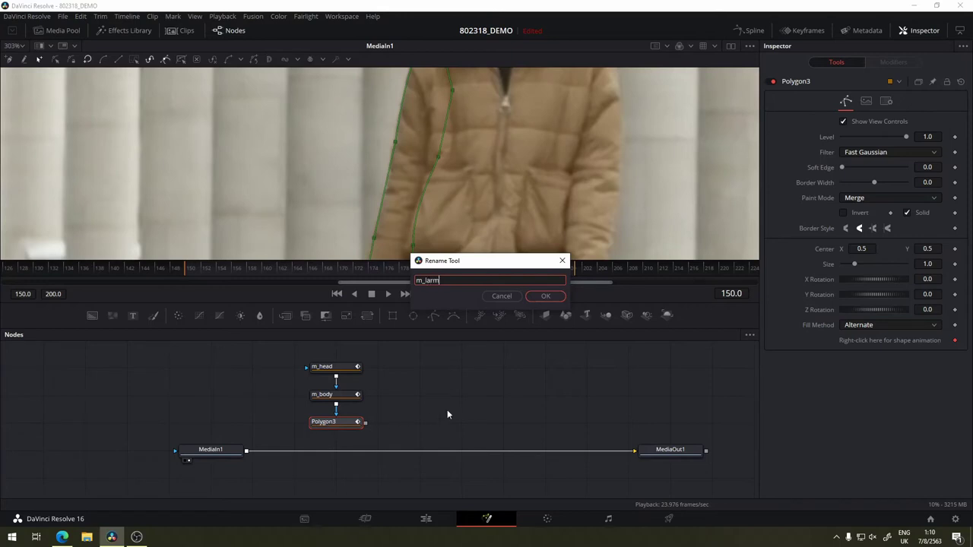
left_click(557, 296)
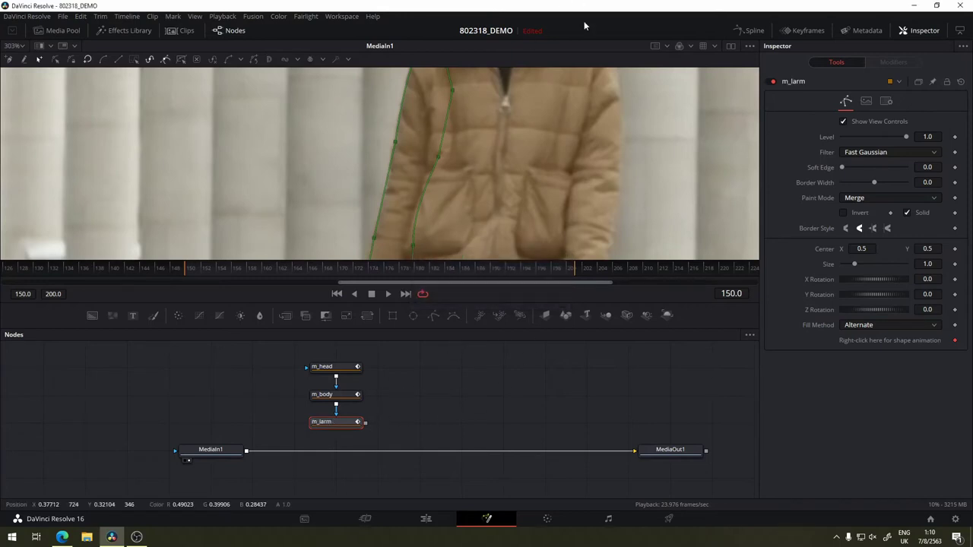
- Add a polygon mask after m_larm and trace from the right shoulder down the outer sleeve
left_click(432, 315)
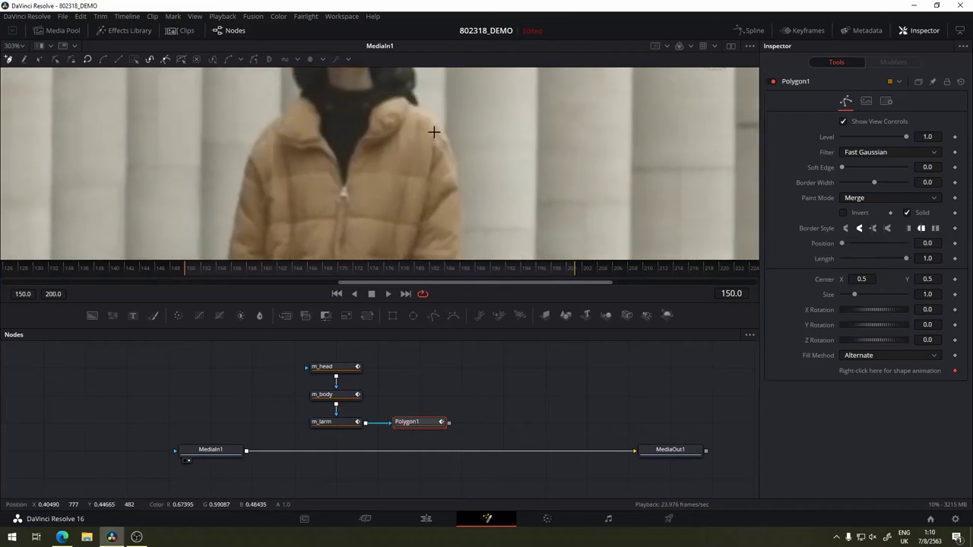
left_click(431, 116)
left_click(457, 186)
scroll(490, 128, "down", 2)
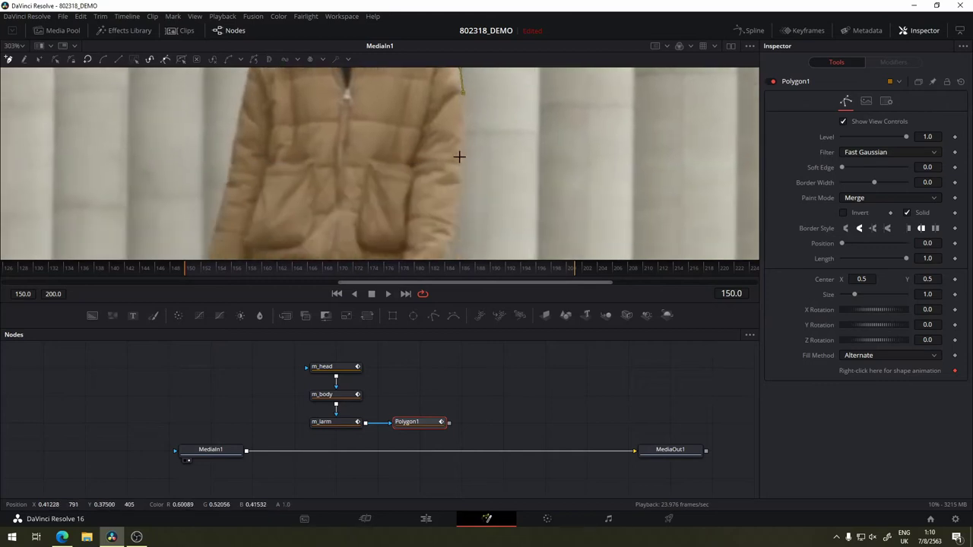
left_click(460, 172)
scroll(440, 199, "down", 1)
scroll(436, 189, "down", 2)
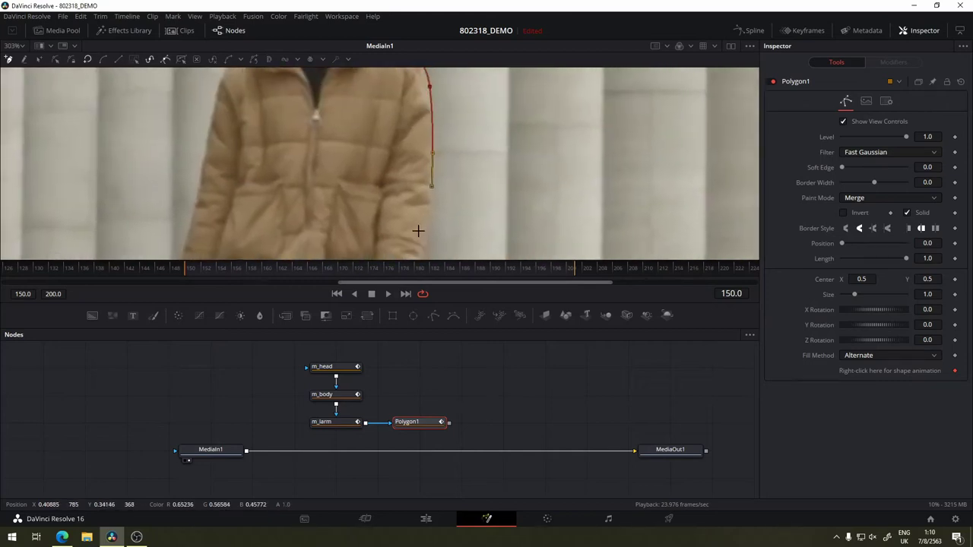
left_click(452, 168)
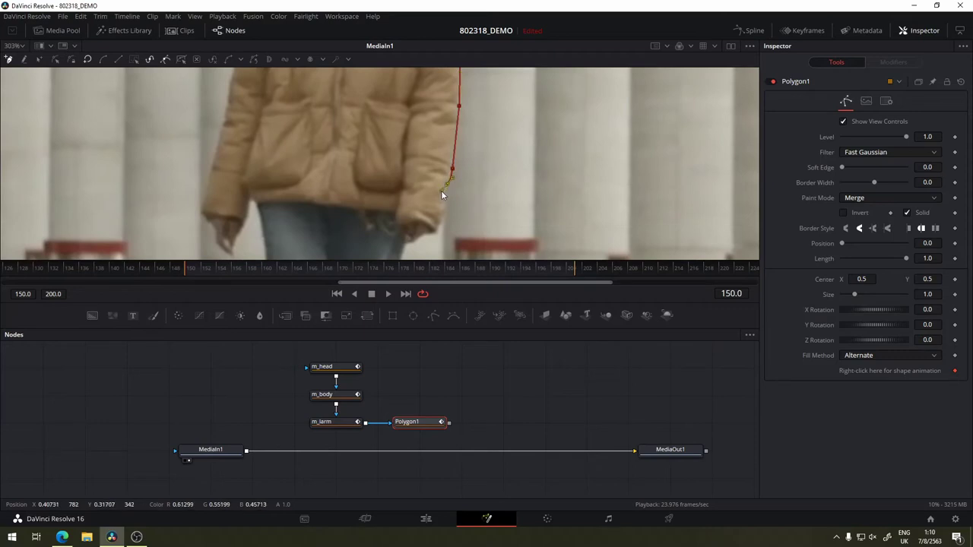
left_click(447, 184)
left_click(446, 210)
- Trace across the cuff and up the inner arm, closing the right-arm outline
left_click(434, 231)
left_click(399, 226)
scroll(399, 144, "up", 3)
scroll(379, 170, "up", 2)
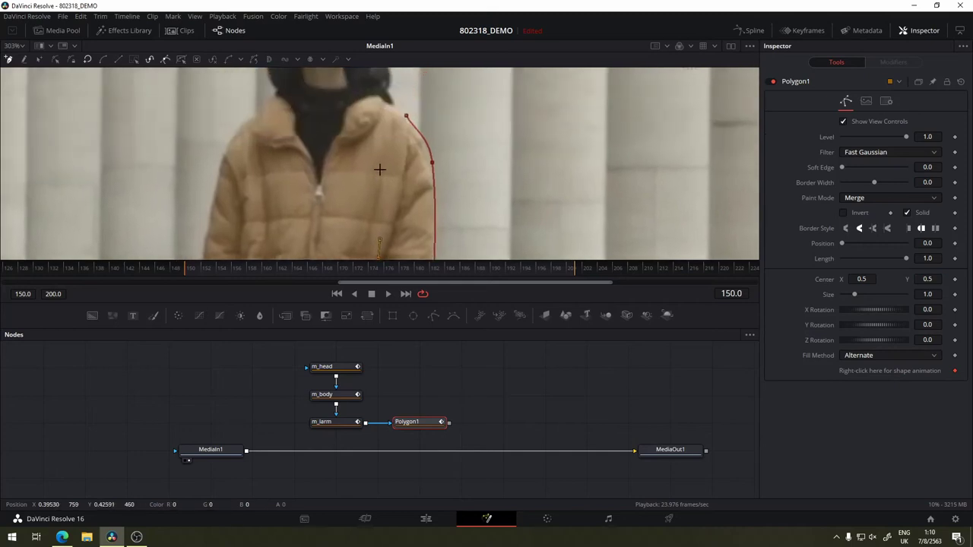
left_click(379, 146)
left_click(406, 118)
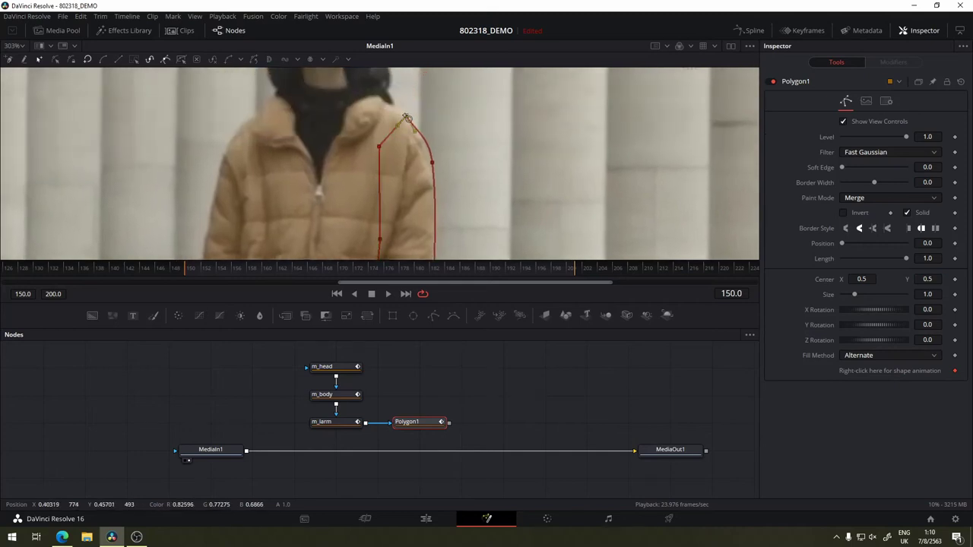
scroll(425, 167, "down", 2)
scroll(448, 124, "down", 2)
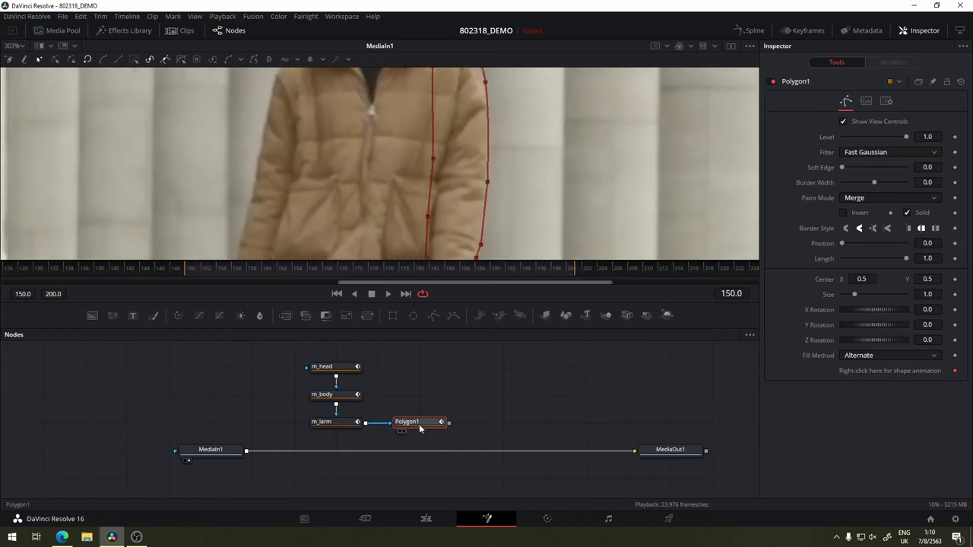
- Rename the right-arm polygon to m_rarm
key("F2")
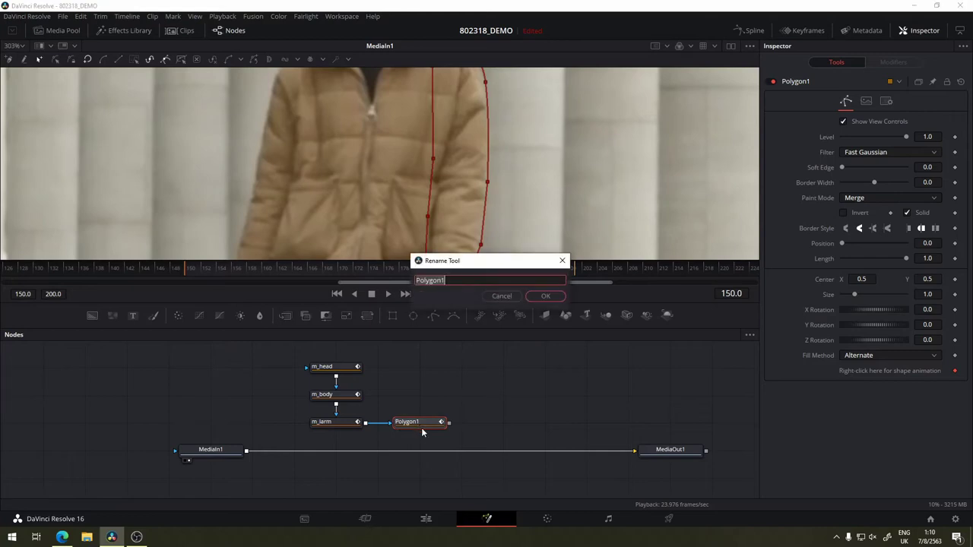
type("m_")
type("rarm")
left_click(542, 295)
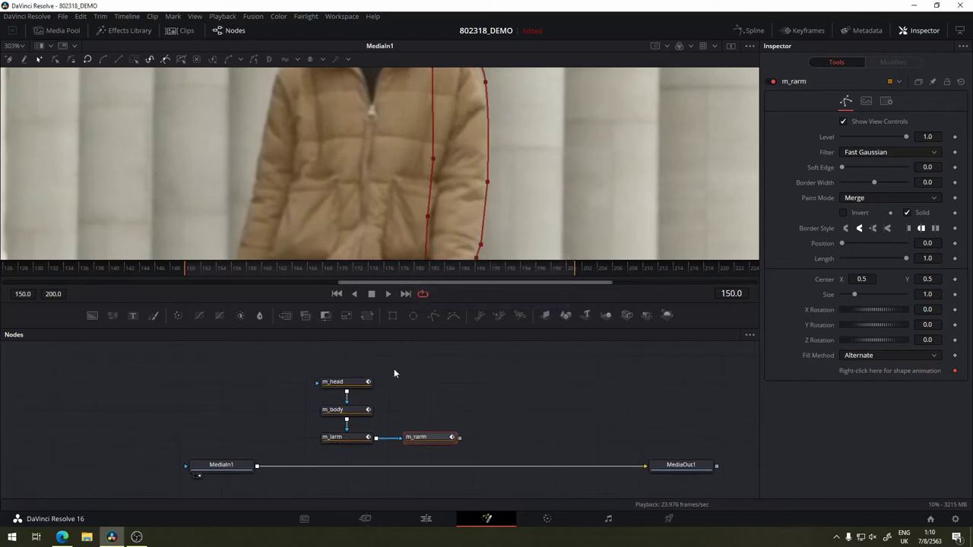
- Arrange the masks in one column with m_rarm directly beneath m_larm
left_click_drag(396, 365, 314, 455)
left_click_drag(342, 413, 342, 386)
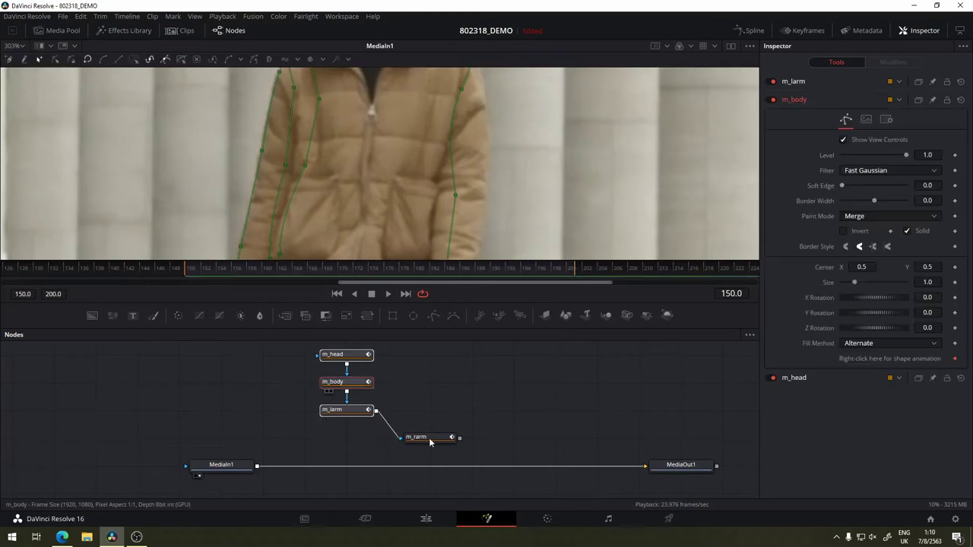
left_click_drag(431, 447, 360, 448)
left_click(472, 425)
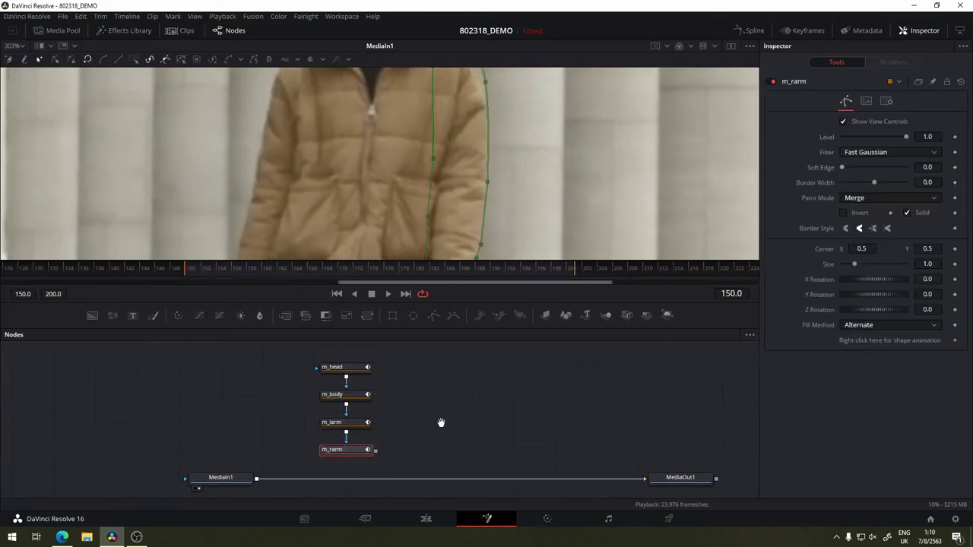
left_click_drag(441, 409, 431, 438)
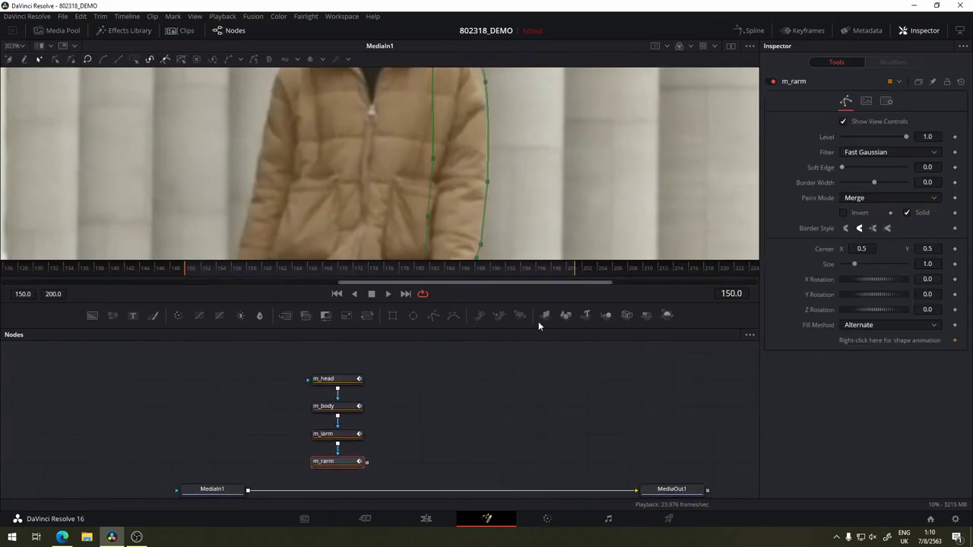
- Bring the jeans into view and shift the four-mask chain upward in the node graph
left_click_drag(416, 153, 462, 35)
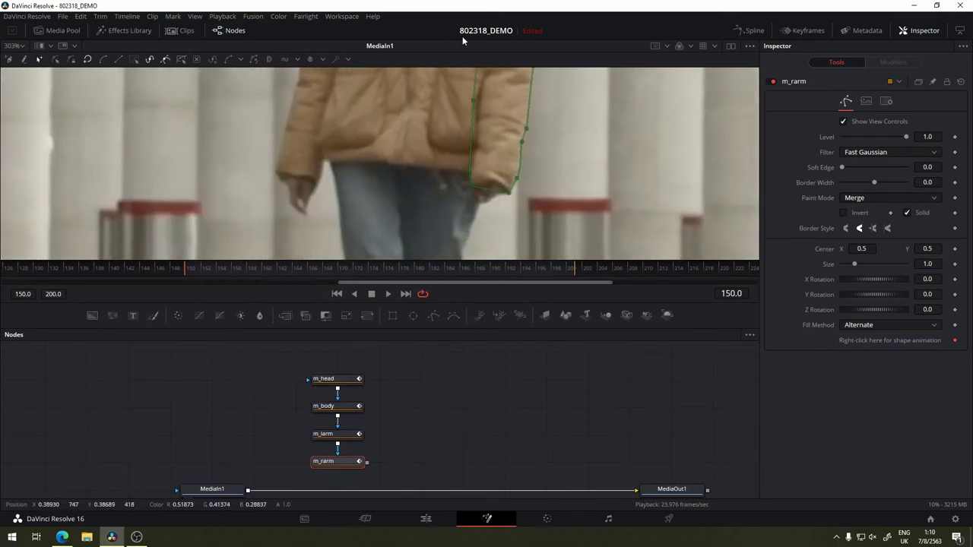
scroll(423, 61, "down", 2)
scroll(429, 126, "down", 3)
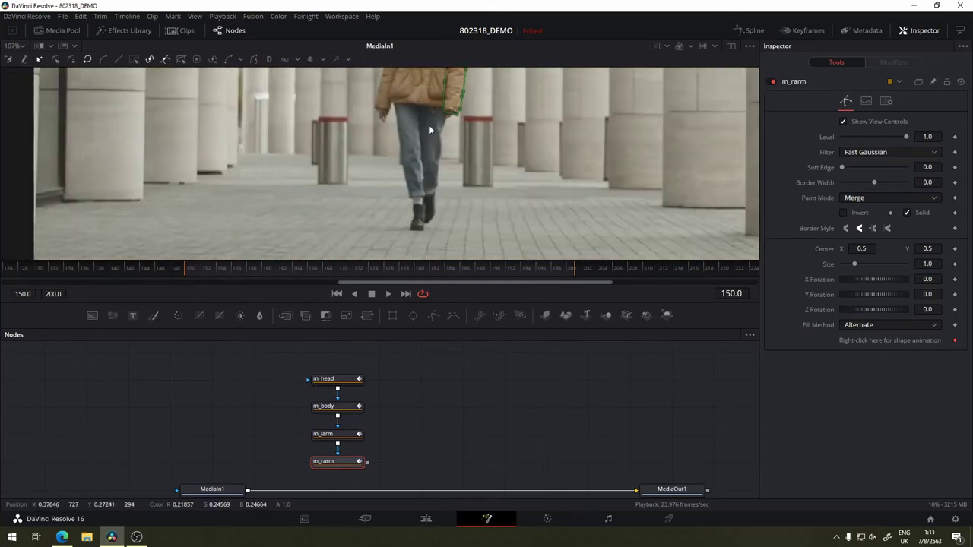
scroll(428, 125, "up", 2)
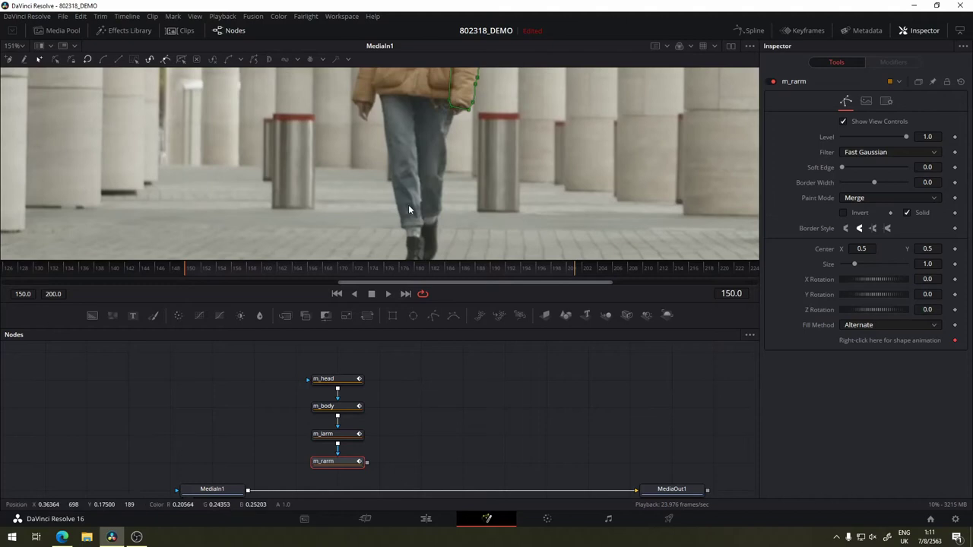
mouse_move(429, 162)
left_mouse_down()
mouse_move(431, 180)
mouse_move(374, 115)
left_mouse_up()
mouse_move(389, 361)
left_mouse_down()
mouse_move(252, 504)
mouse_move(282, 456)
left_mouse_up()
scroll(467, 424, "up", 1)
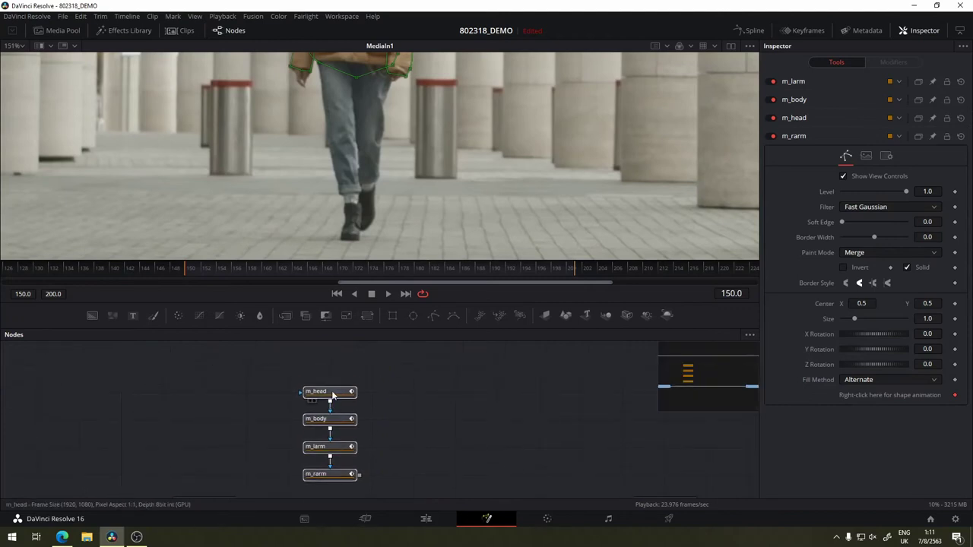
left_click_drag(331, 394, 329, 360)
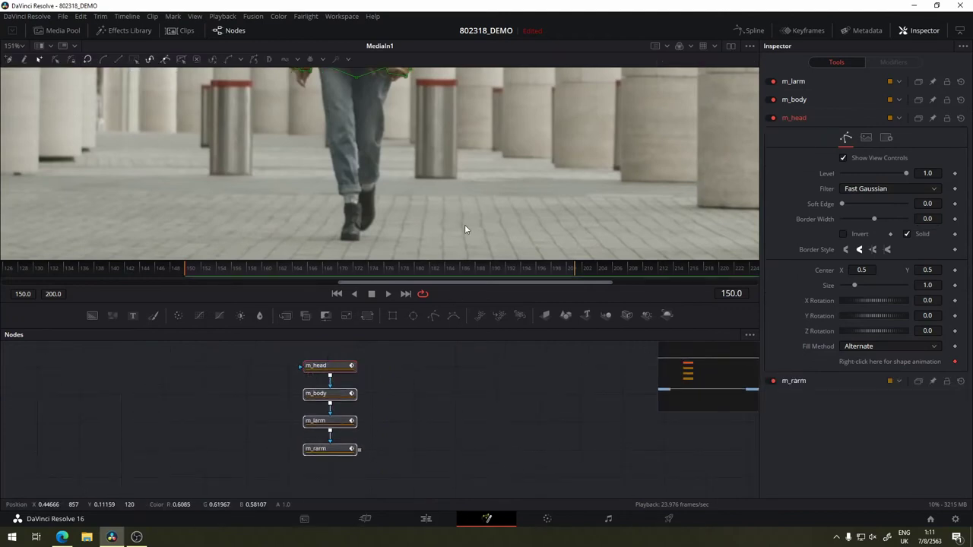
scroll(464, 225, "up", 2)
scroll(470, 207, "up", 2)
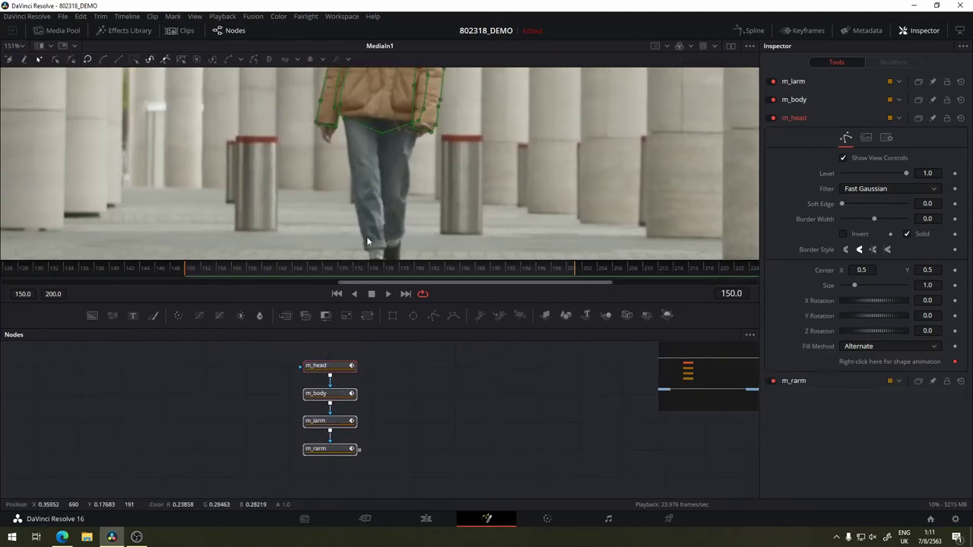
- Add a polygon after m_head and trace the jeans leg's outer edge from the jacket hem down
left_click(434, 304)
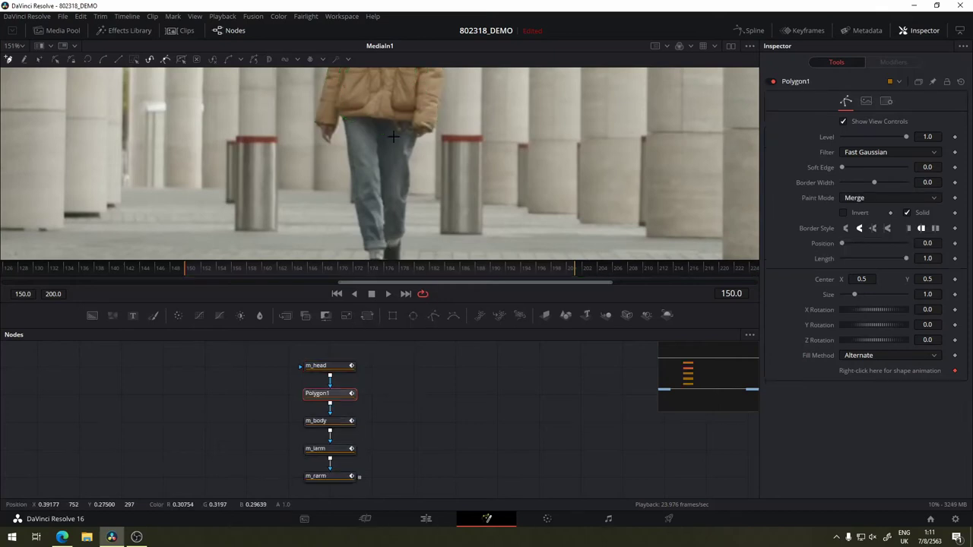
left_click(345, 114)
left_click(353, 198)
left_click(354, 193)
left_click(364, 249)
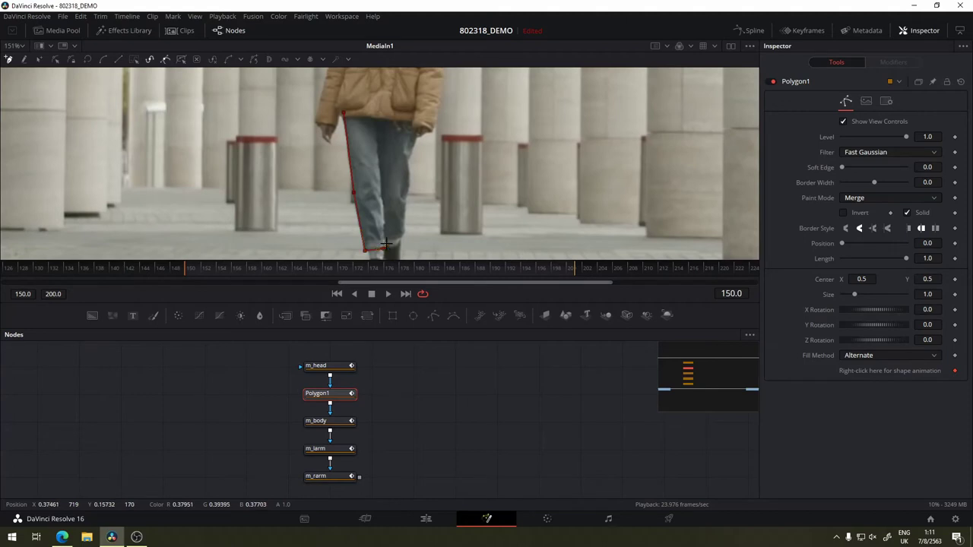
left_click(379, 196)
scroll(383, 229, "up", 5)
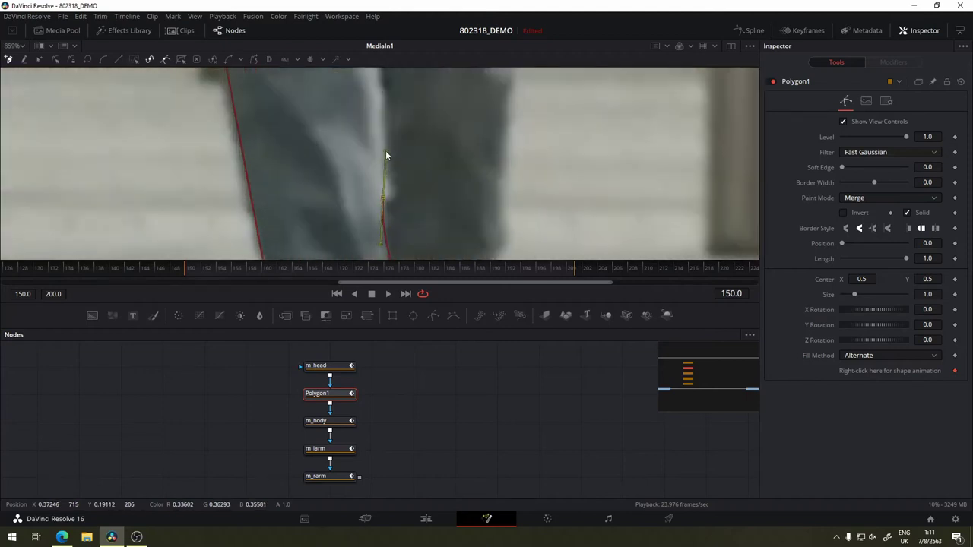
scroll(387, 144, "up", 2)
scroll(375, 195, "up", 2)
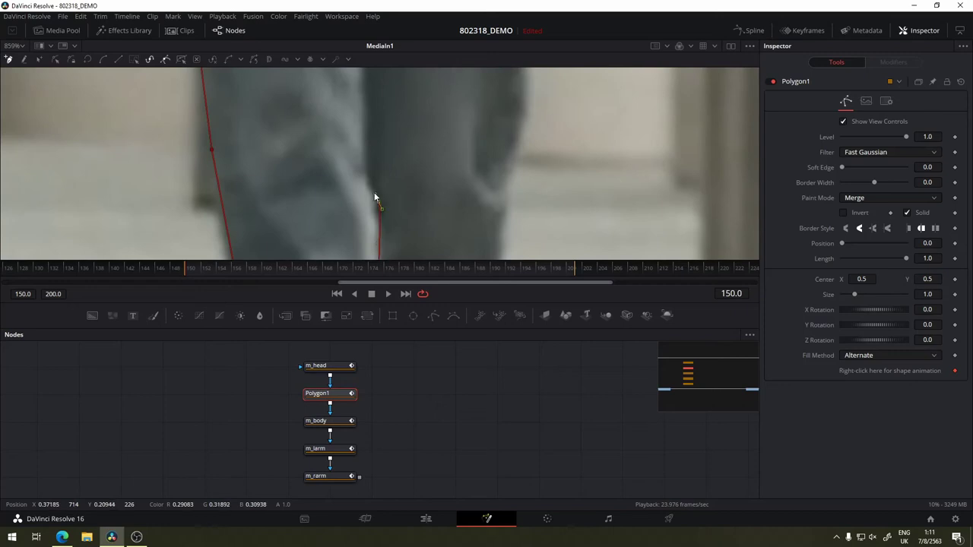
scroll(396, 229, "down", 2)
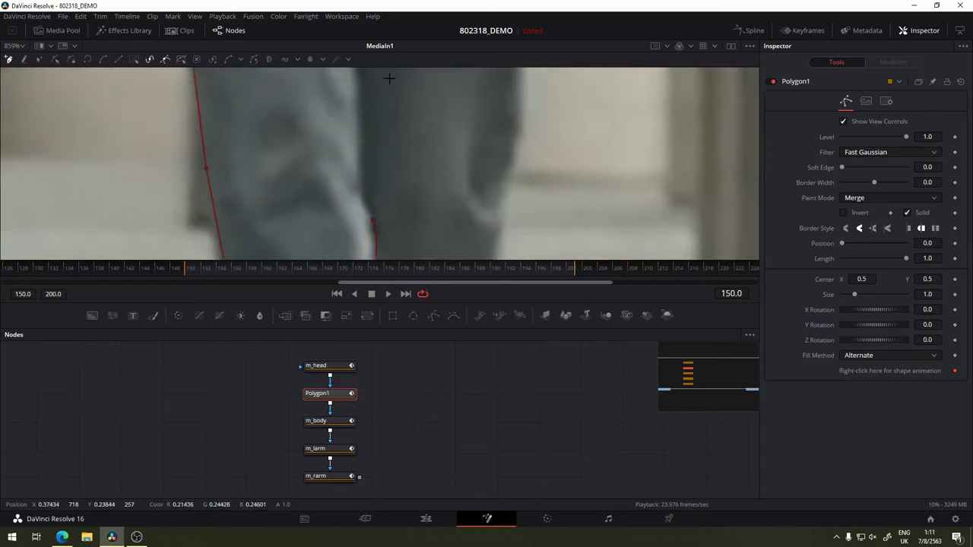
scroll(391, 86, "up", 2)
scroll(412, 195, "down", 2)
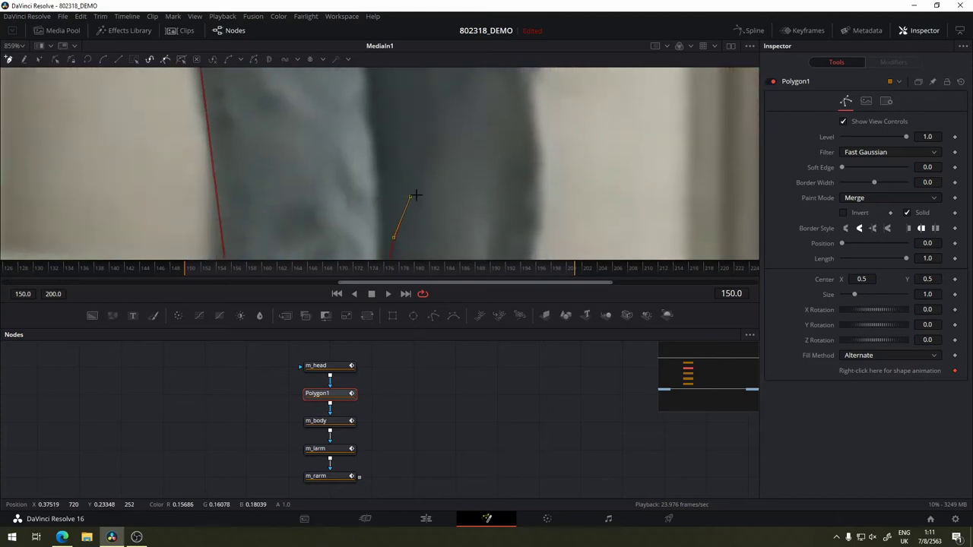
scroll(414, 192, "down", 1)
scroll(416, 189, "down", 1)
- Trace up the inner leg edge to the jacket hem, fixing a misplaced point, and close the outline
left_click(410, 125)
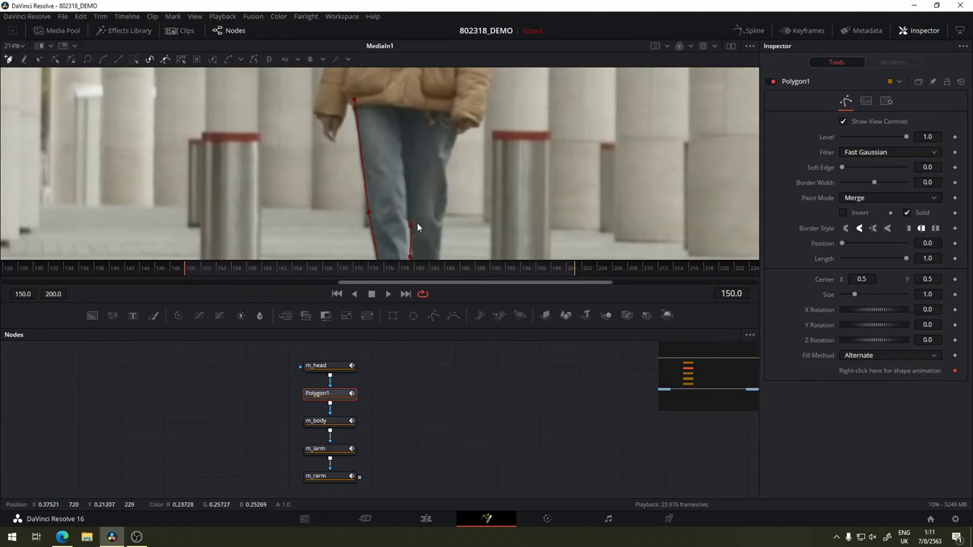
left_click_drag(411, 225, 407, 219)
left_click(405, 170)
key("ctrl+z")
left_click(404, 174)
left_click(401, 149)
left_click(410, 102)
left_click(386, 85)
left_click(354, 98)
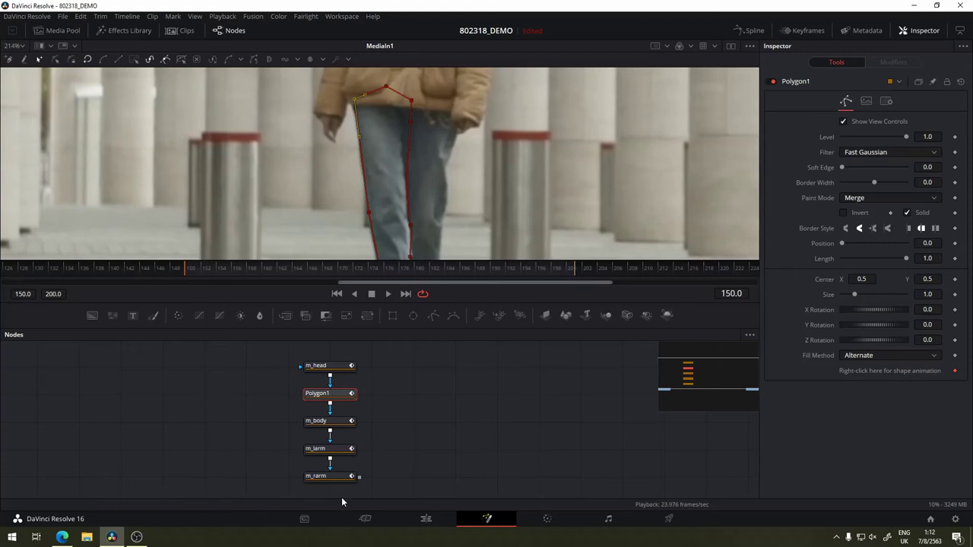
- Unlink the leg polygon from m_body and connect m_head directly into m_body
left_click_drag(408, 430, 438, 434)
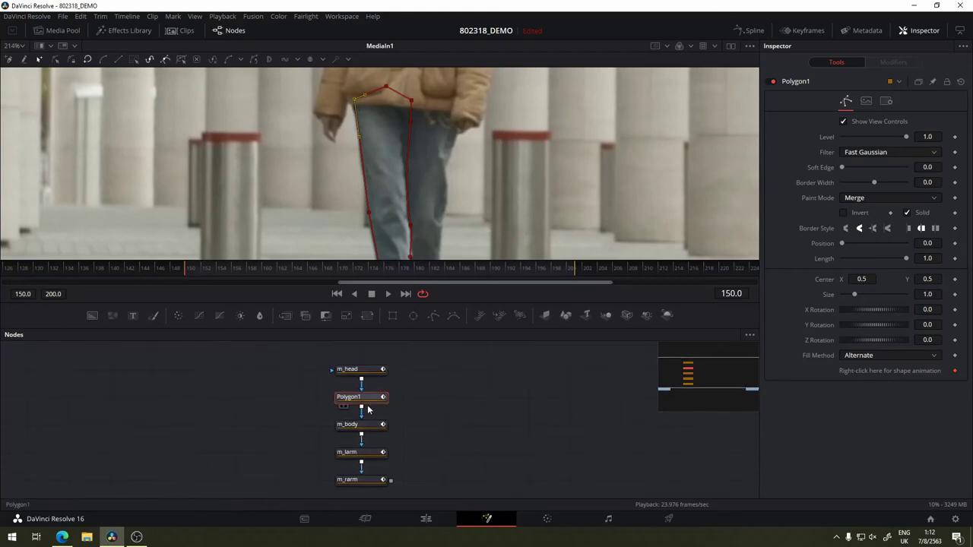
mouse_move(365, 369)
left_mouse_down()
mouse_move(365, 343)
mouse_move(370, 392)
mouse_move(449, 420)
left_mouse_up()
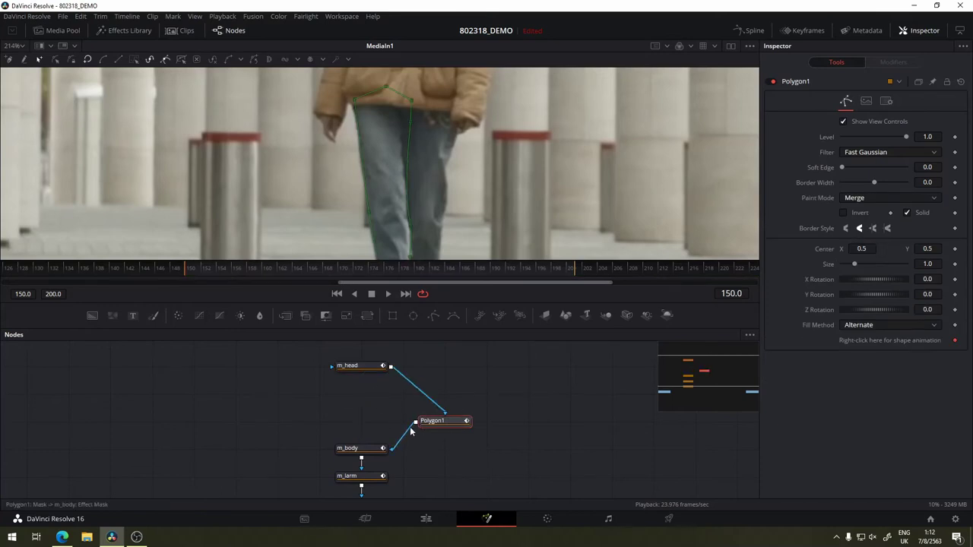
left_click_drag(402, 439, 397, 449)
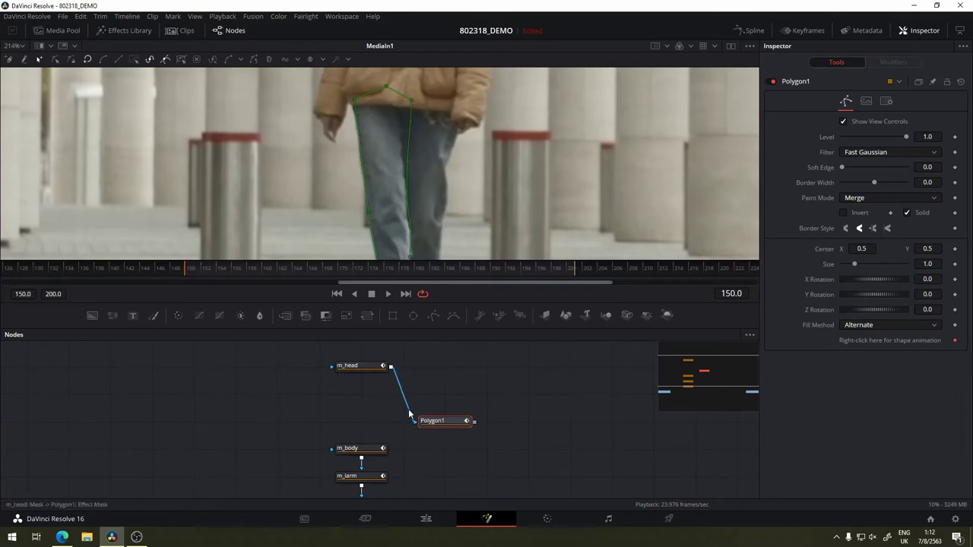
left_click_drag(415, 421, 332, 448)
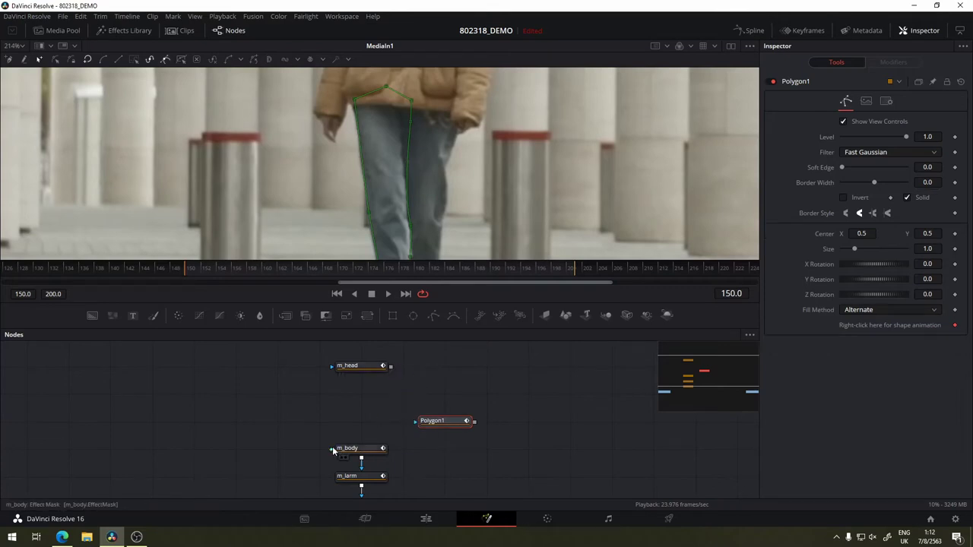
- Restack the masks and chain the leg polygon after m_rarm at the bottom of the column
scroll(373, 456, "down", 2)
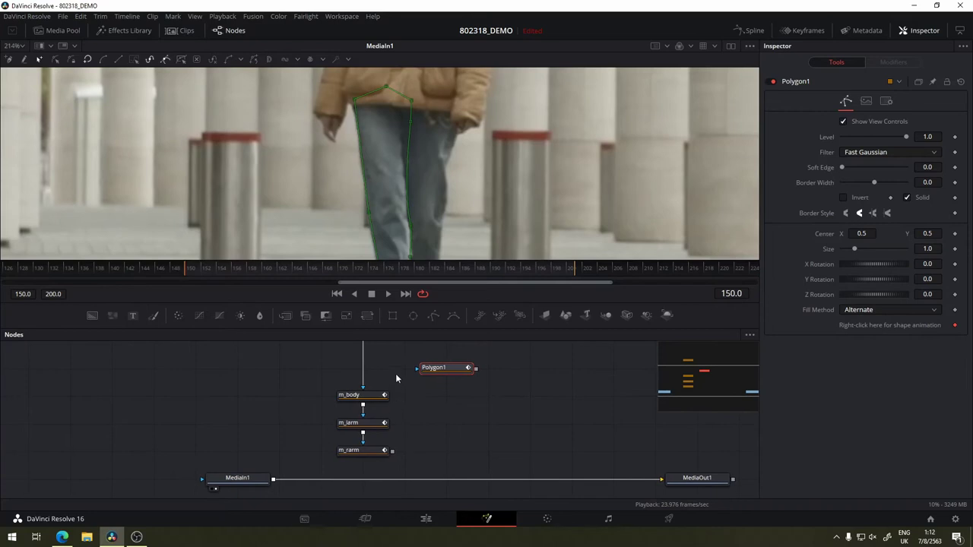
left_click_drag(396, 373, 322, 460)
scroll(365, 425, "up", 2)
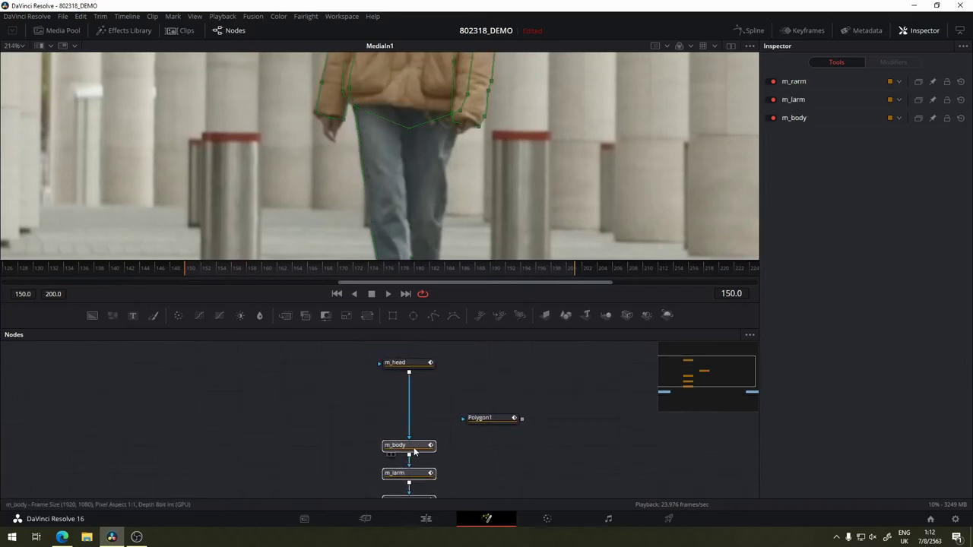
left_click_drag(413, 447, 414, 403)
left_click_drag(490, 418, 413, 477)
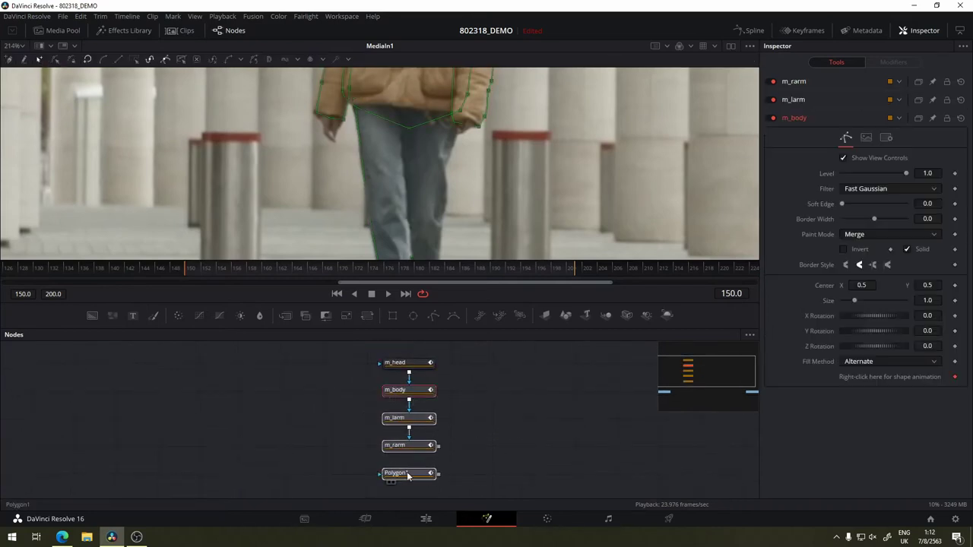
scroll(478, 456, "down", 2)
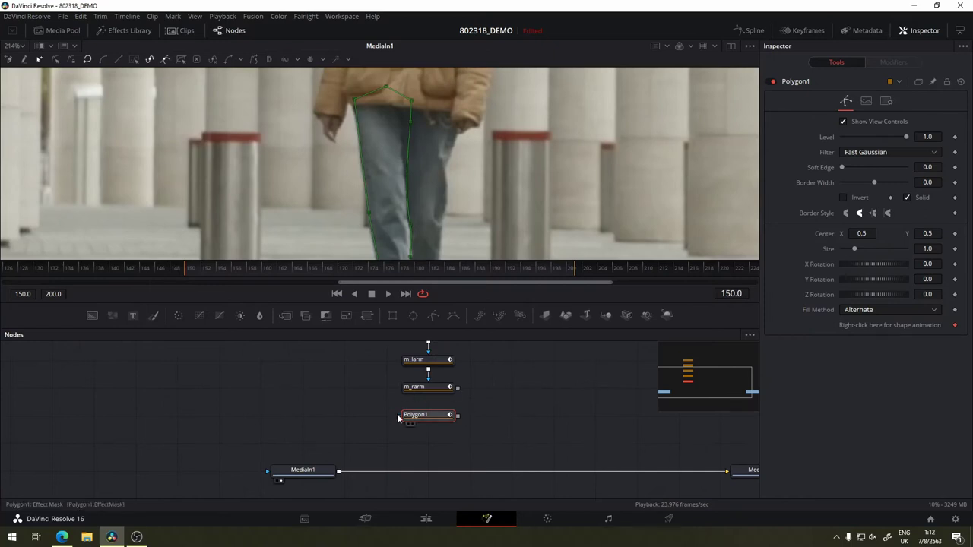
left_click_drag(398, 415, 428, 388)
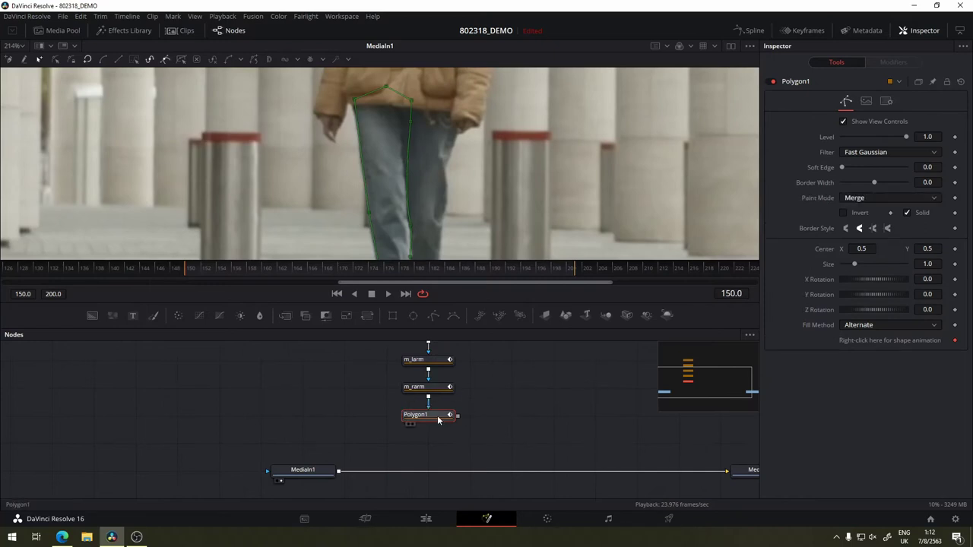
- Rename the jeans-leg polygon to m_lleg, then bring the coat and upper legs into view
key("F2")
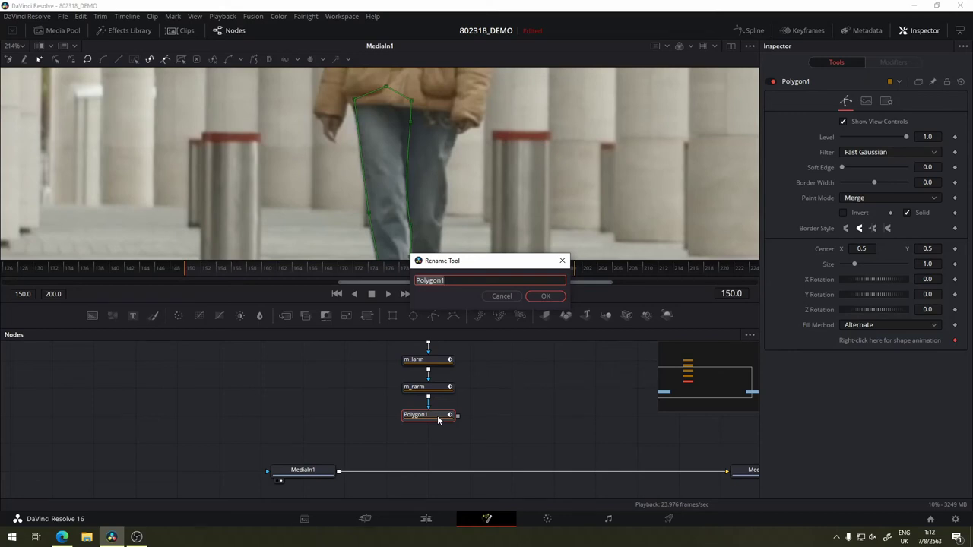
type("m_lleg")
left_click(538, 296)
scroll(460, 127, "down", 2)
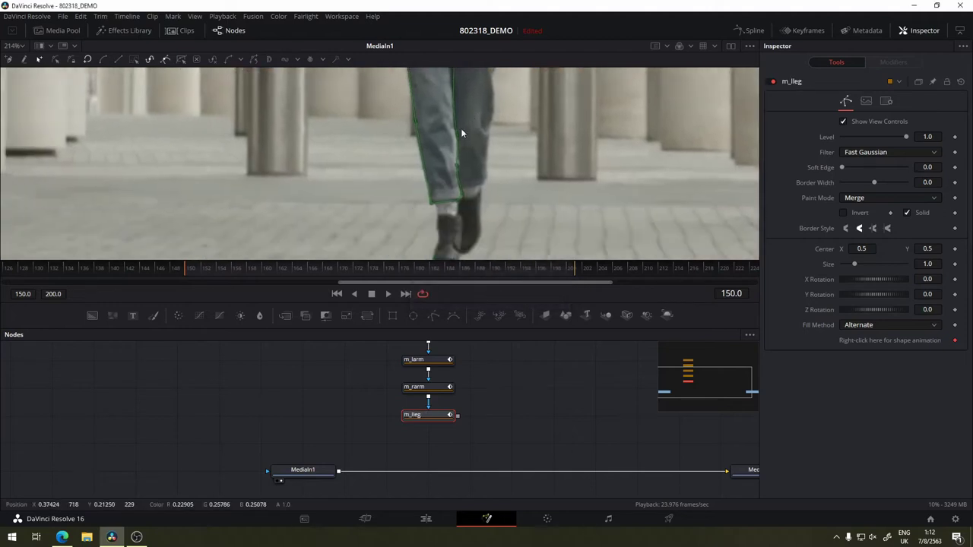
scroll(446, 134, "down", 2)
left_click_drag(446, 134, 386, 228)
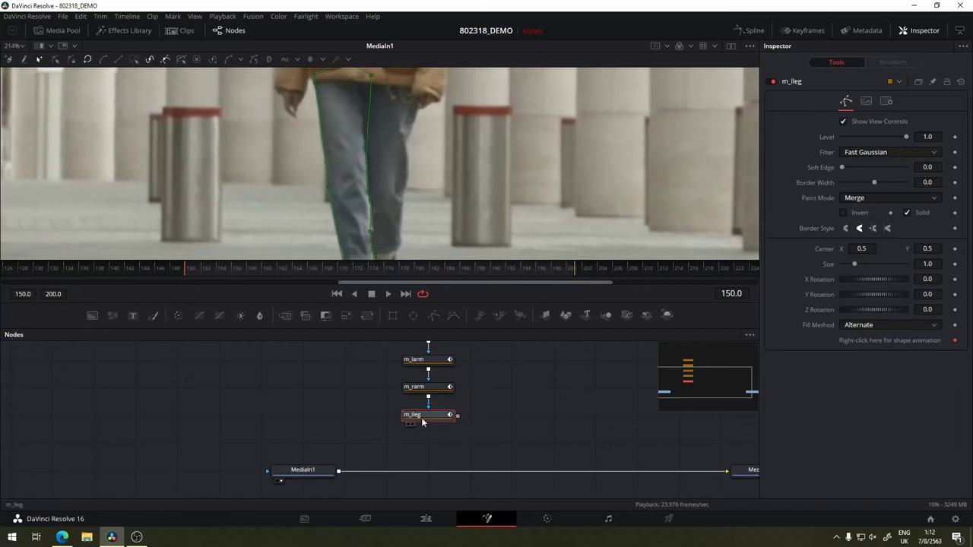
- Add a new polygon after m_lleg and trace the other leg's outer side down across the ankle
left_click(433, 315)
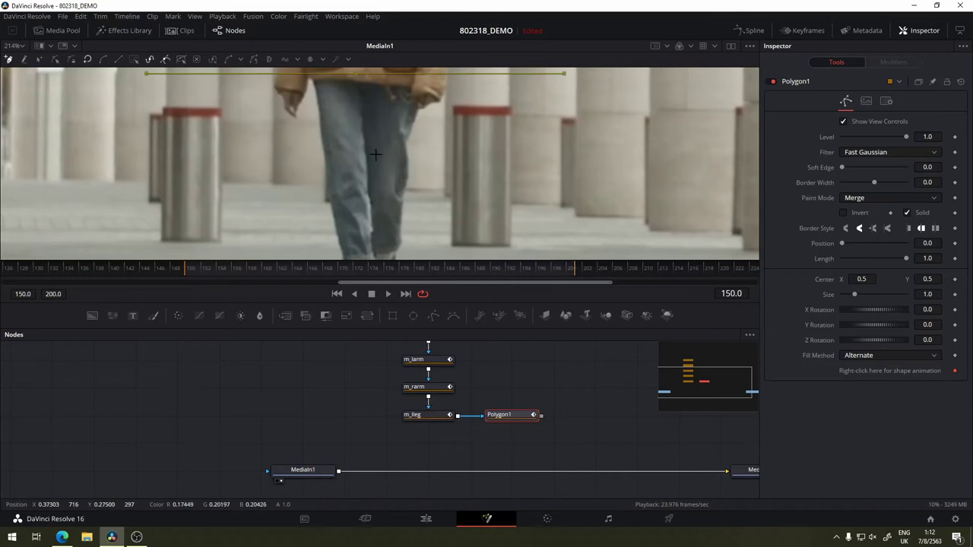
left_click(367, 182)
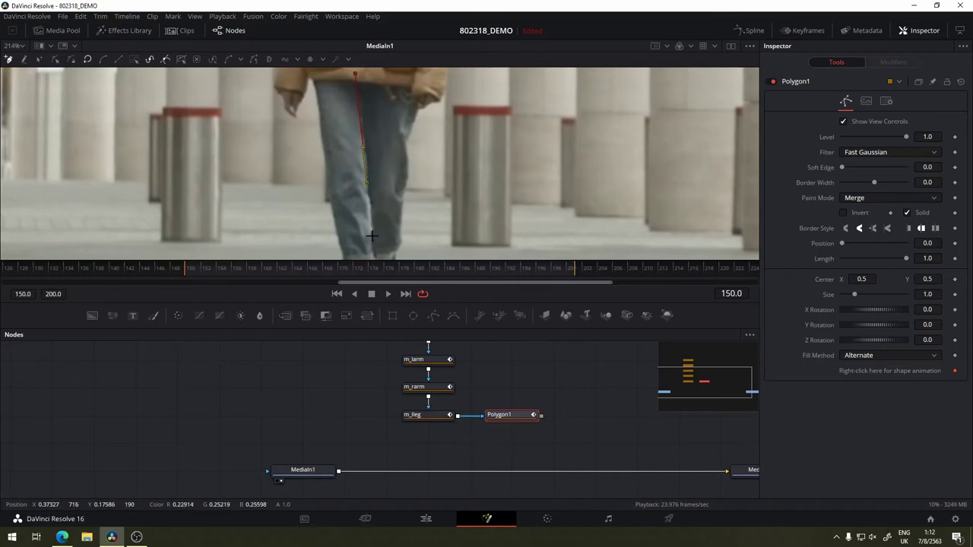
left_click(371, 229)
left_click(372, 249)
scroll(401, 241, "down", 3)
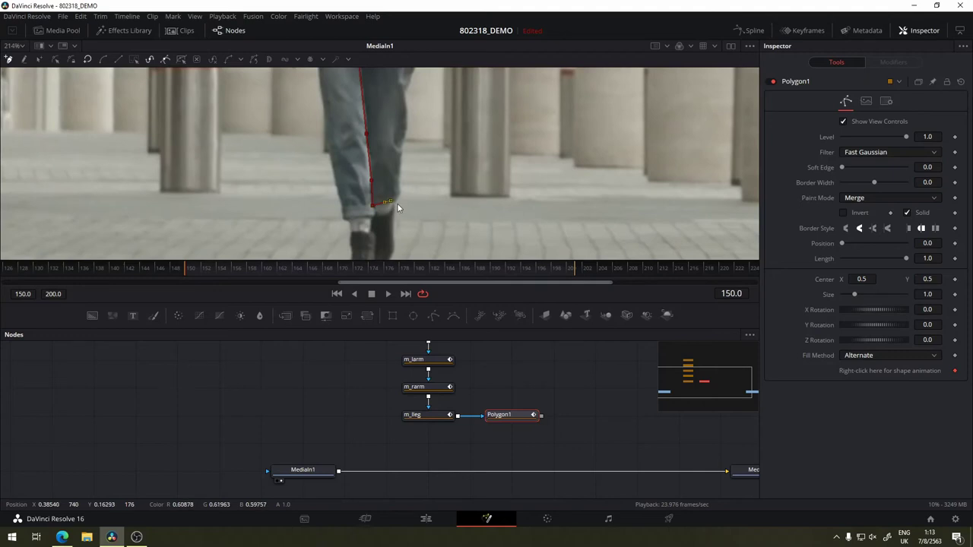
scroll(397, 203, "up", 2)
scroll(388, 222, "up", 6)
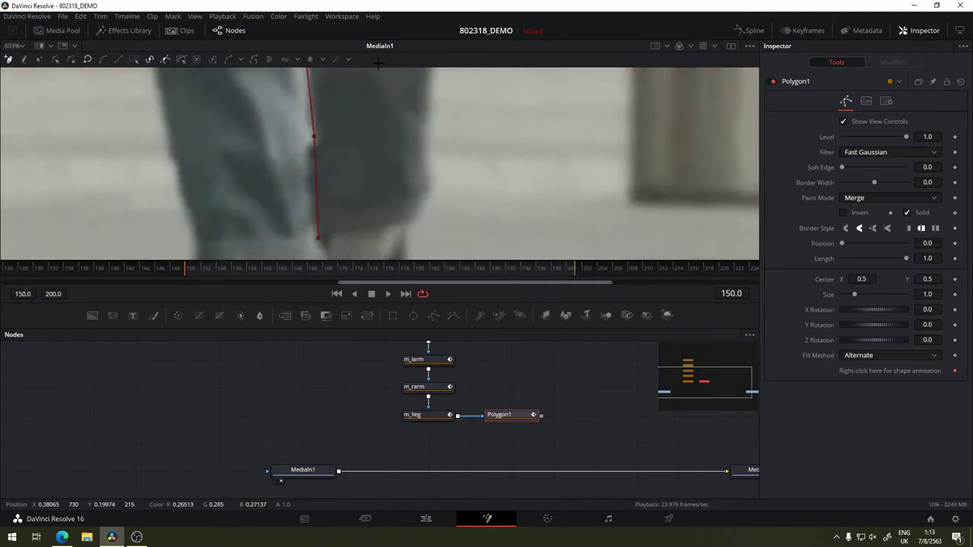
left_click(378, 226)
left_click(394, 220)
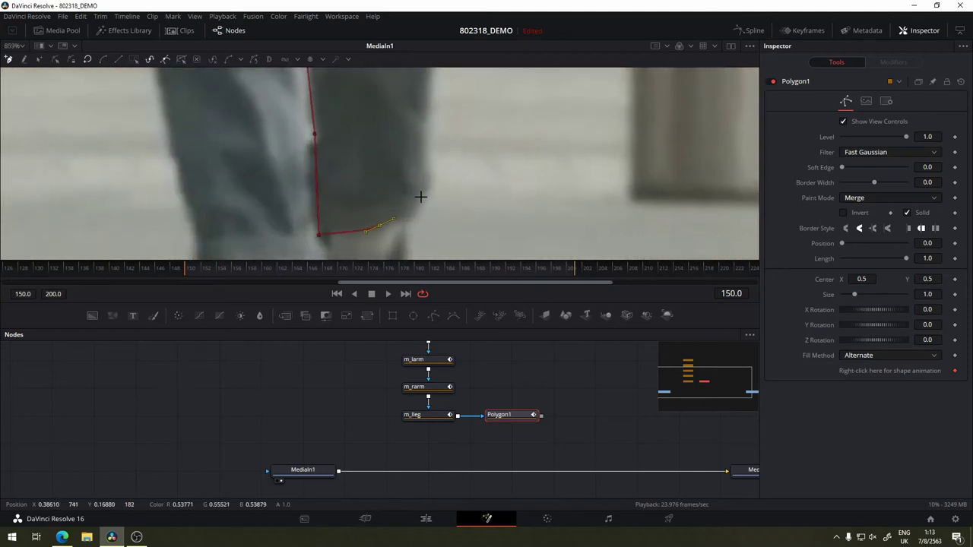
left_click(423, 199)
- Continue the outline up the inner leg to the waist under the jacket and close it at the first point
scroll(429, 228, "down", 5)
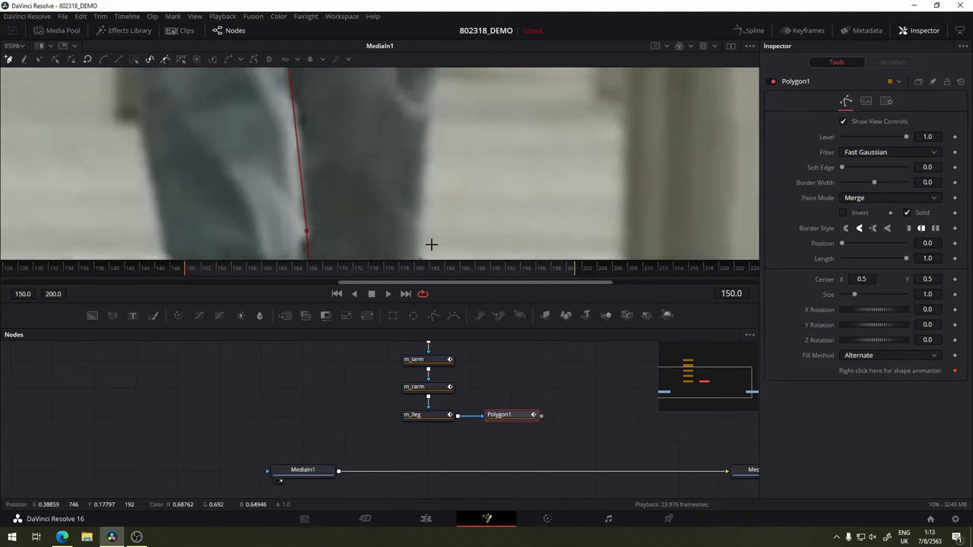
left_click(417, 209)
left_click(431, 147)
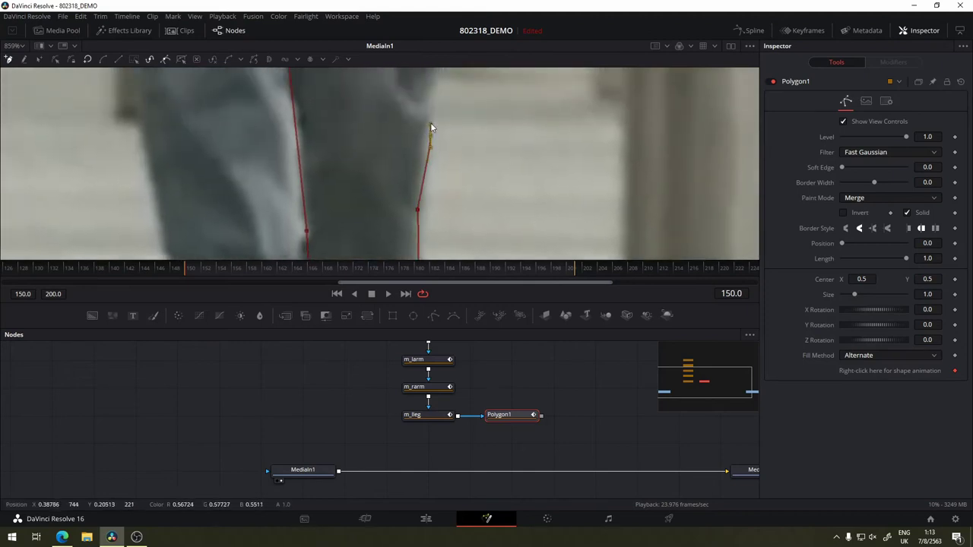
scroll(454, 121, "up", 6)
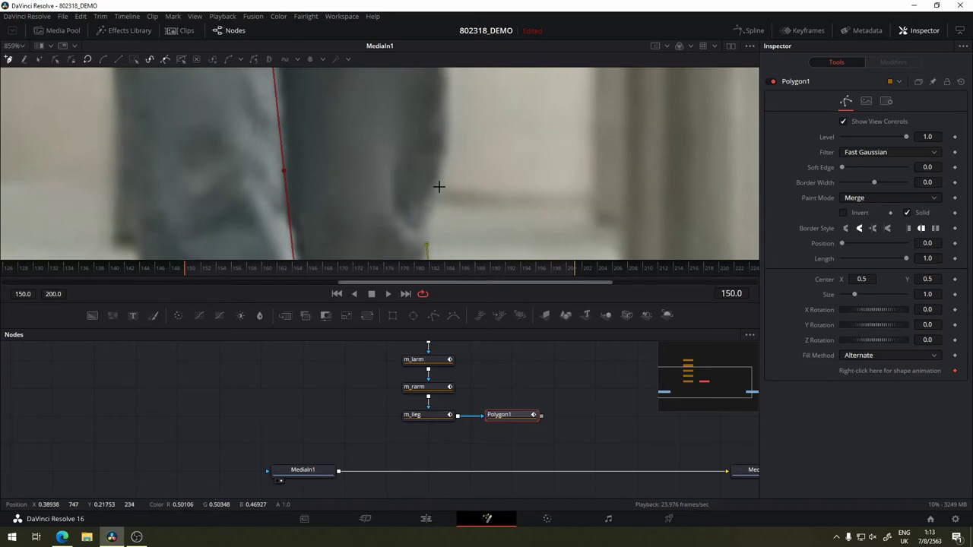
scroll(479, 246, "up", 4)
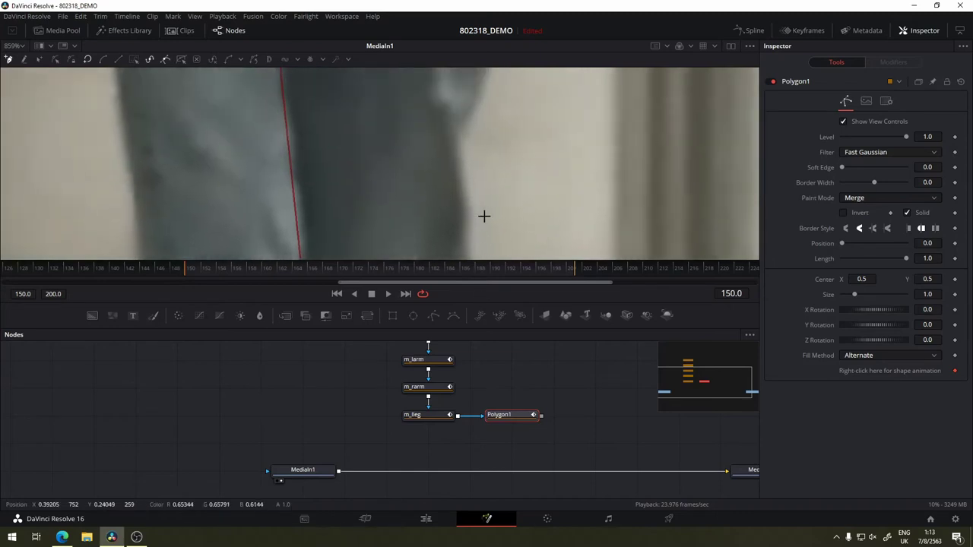
scroll(468, 199, "up", 2)
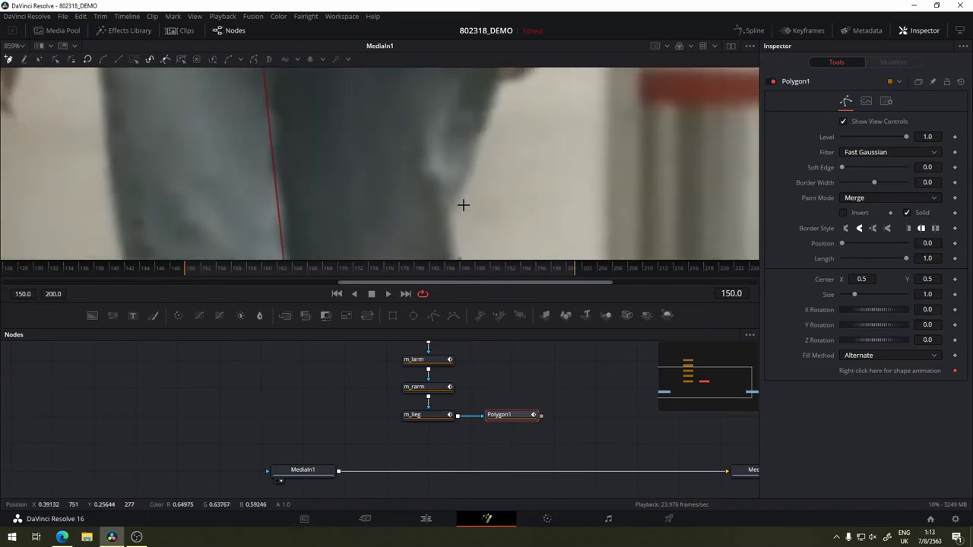
left_click_drag(450, 213, 457, 190)
scroll(495, 135, "up", 5)
scroll(445, 175, "down", 1)
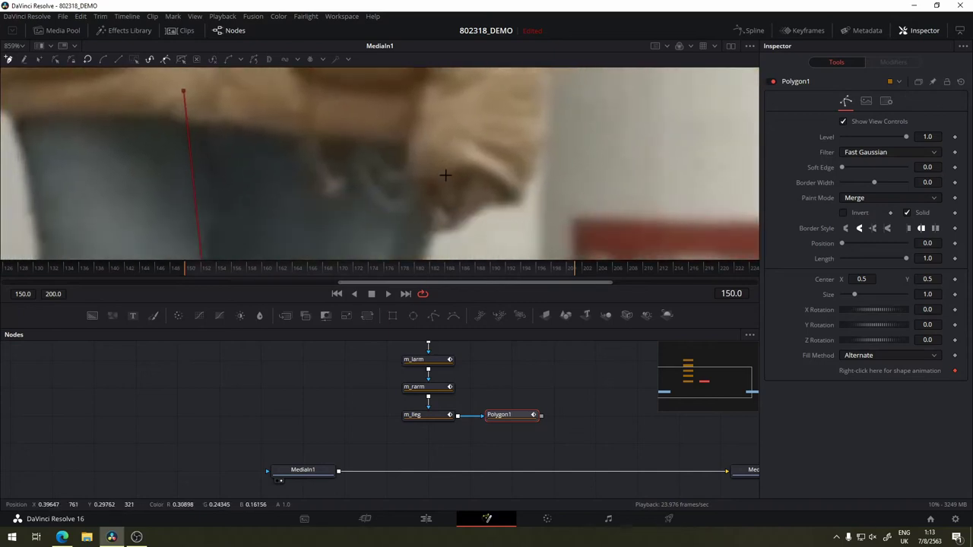
left_click_drag(458, 107, 456, 98)
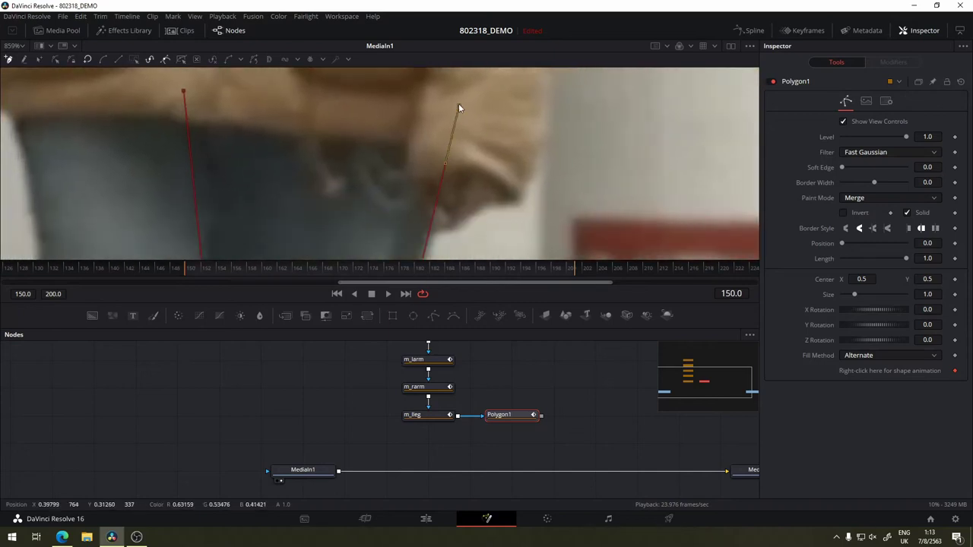
left_click(293, 78)
left_click(183, 91)
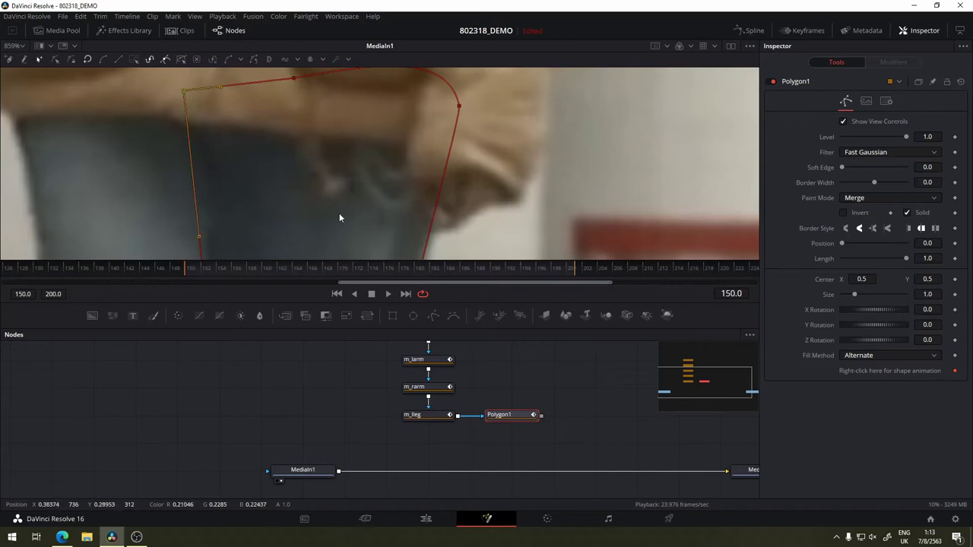
scroll(339, 218, "down", 6)
scroll(339, 218, "down", 3)
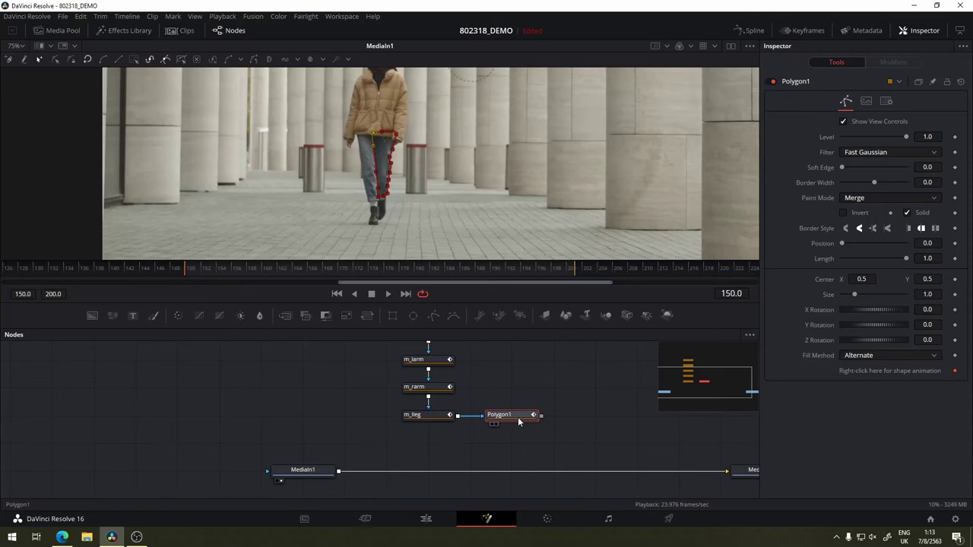
- Rename the new Polygon1 node to m_rleg
key("F2")
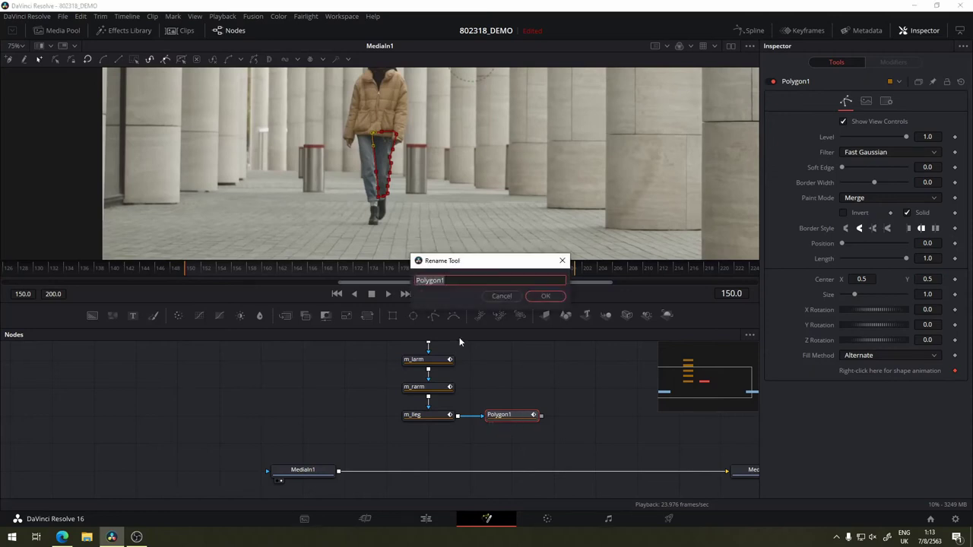
type("m_")
type("r")
type("lef")
key("BackSpace")
type("g")
key("Return")
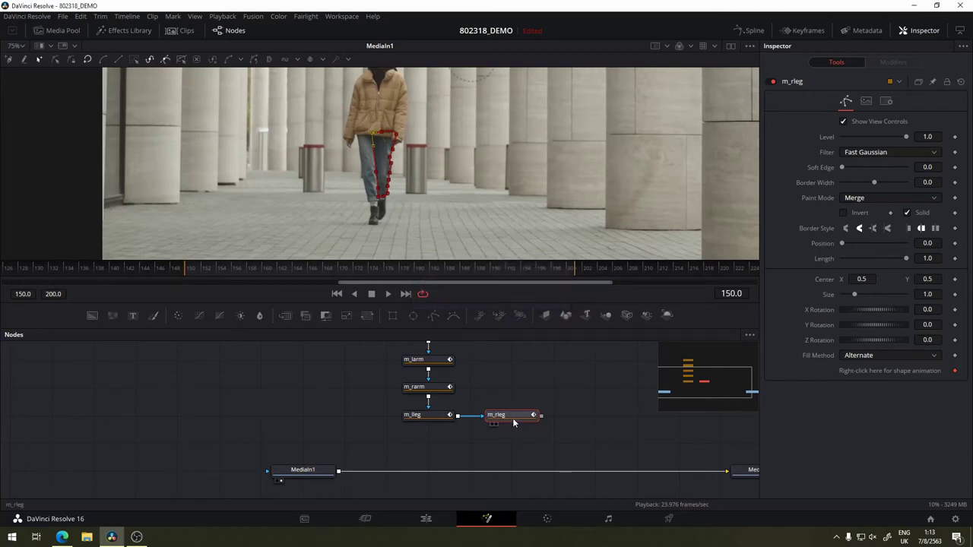
- Place m_rleg directly under m_lleg and pan the node graph to show MediaIn1
left_click_drag(512, 416, 429, 443)
mouse_move(500, 394)
left_mouse_down()
mouse_move(459, 406)
mouse_move(472, 387)
left_mouse_up()
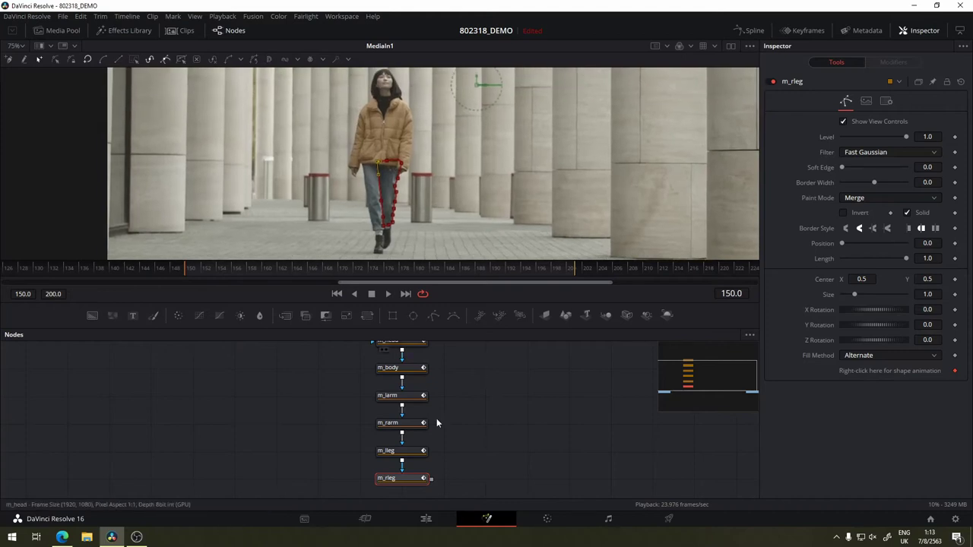
mouse_move(524, 453)
left_mouse_down()
mouse_move(454, 410)
mouse_move(570, 404)
left_mouse_up()
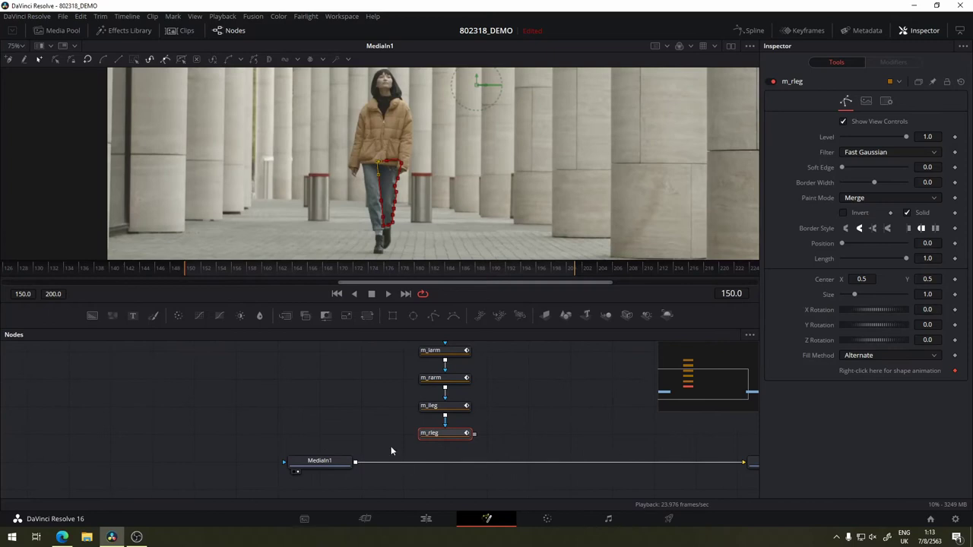
left_click_drag(512, 425, 510, 379)
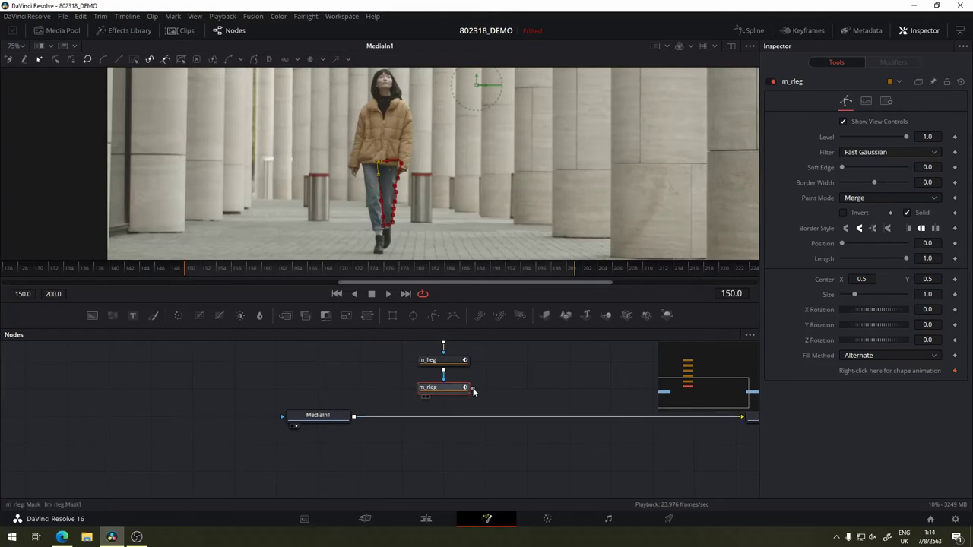
- Connect m_rleg's output to MediaIn1's effect mask and zoom the viewer in to check the matte
left_click_drag(473, 389, 310, 422)
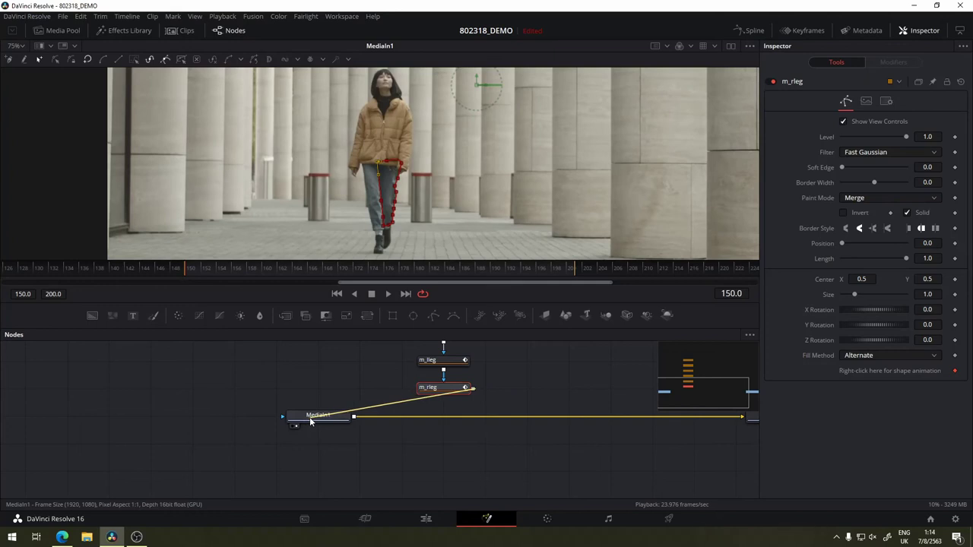
left_click_drag(478, 397, 323, 417)
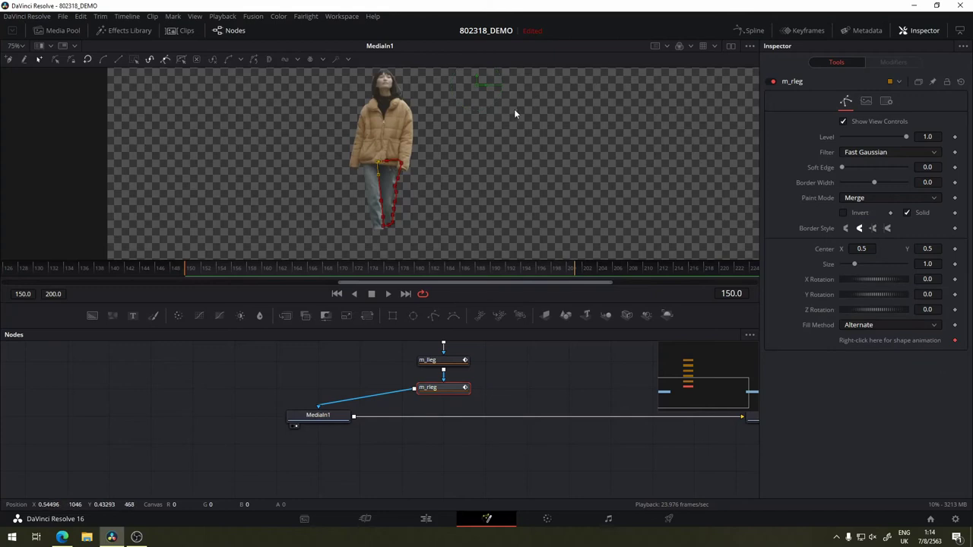
left_click(511, 367)
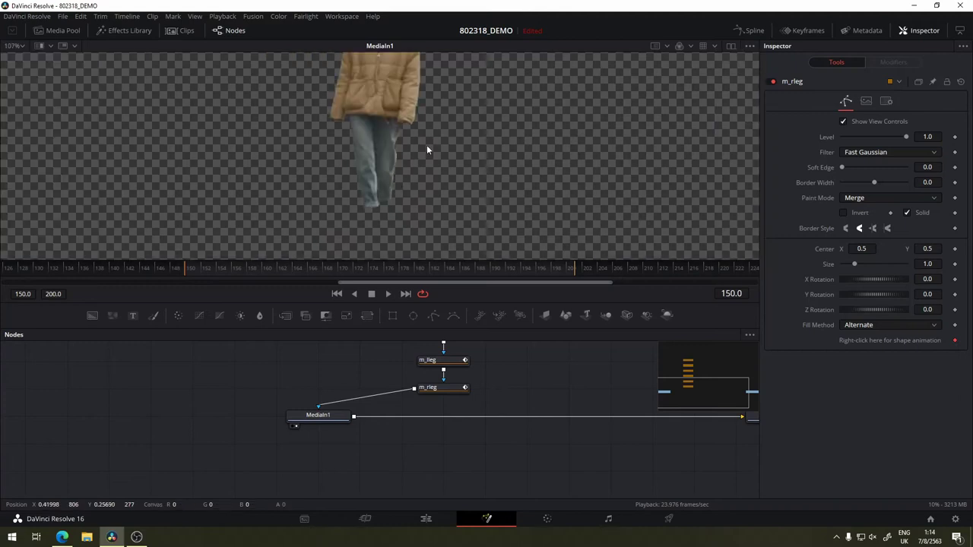
scroll(426, 145, "up", 2)
scroll(427, 235, "up", 2)
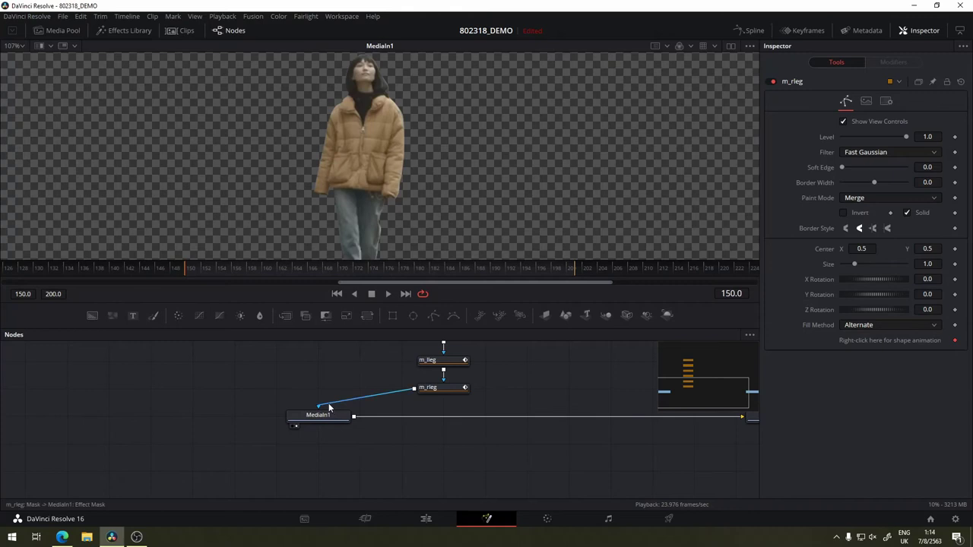
- Detach the mask chain from MediaIn1 and line MediaOut1 up level with MediaIn1
left_click_drag(328, 403, 374, 390)
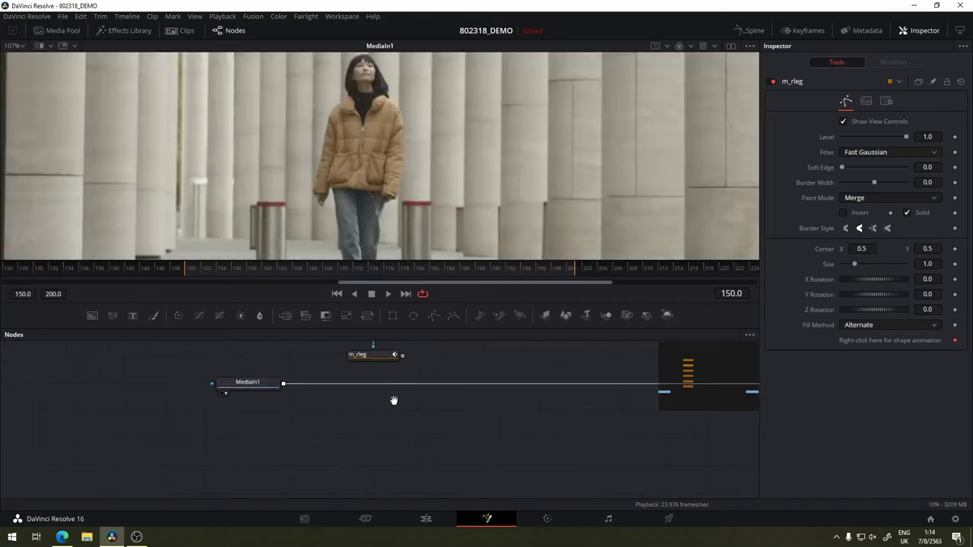
left_click_drag(228, 395, 230, 422)
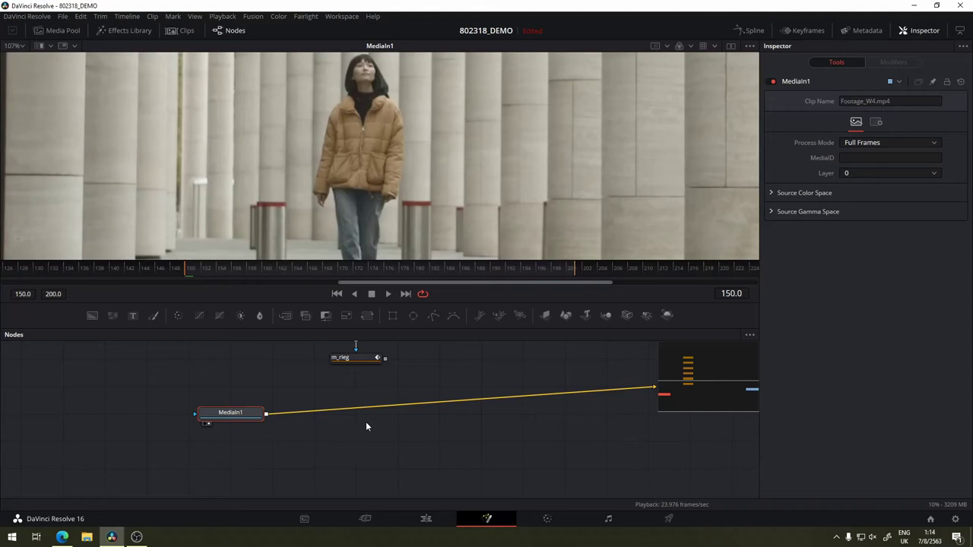
left_click_drag(563, 410, 434, 423)
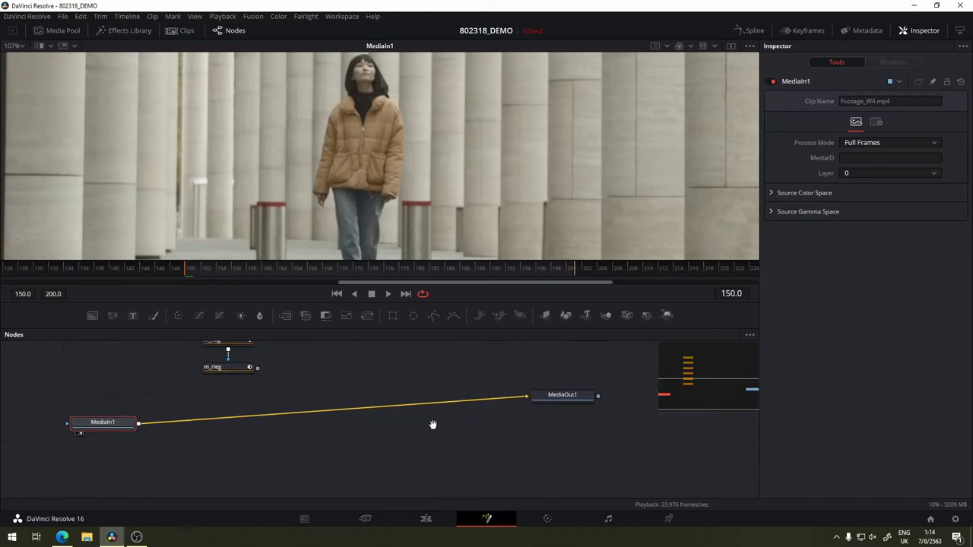
left_click_drag(578, 394, 578, 422)
scroll(429, 402, "left", 5)
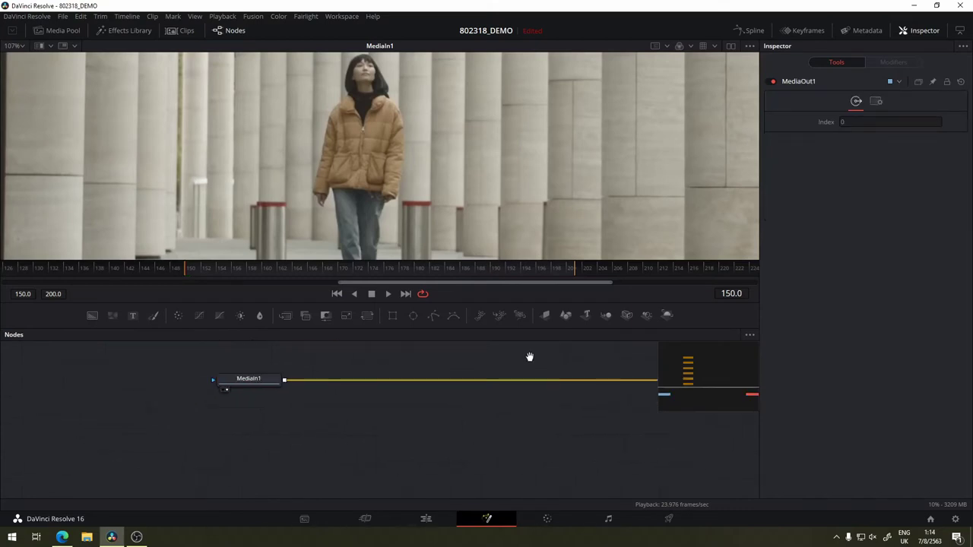
scroll(433, 399, "down", 2)
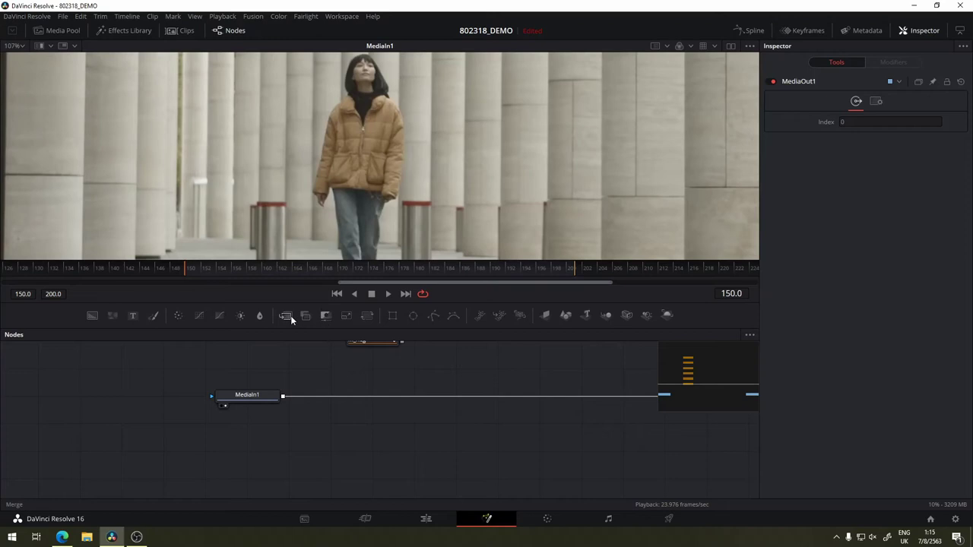
- Insert Merge1 between MediaIn1 and MediaOut1, feed Background1 into it, and view Merge1
left_click_drag(290, 315, 374, 395)
left_click_drag(377, 392, 380, 395)
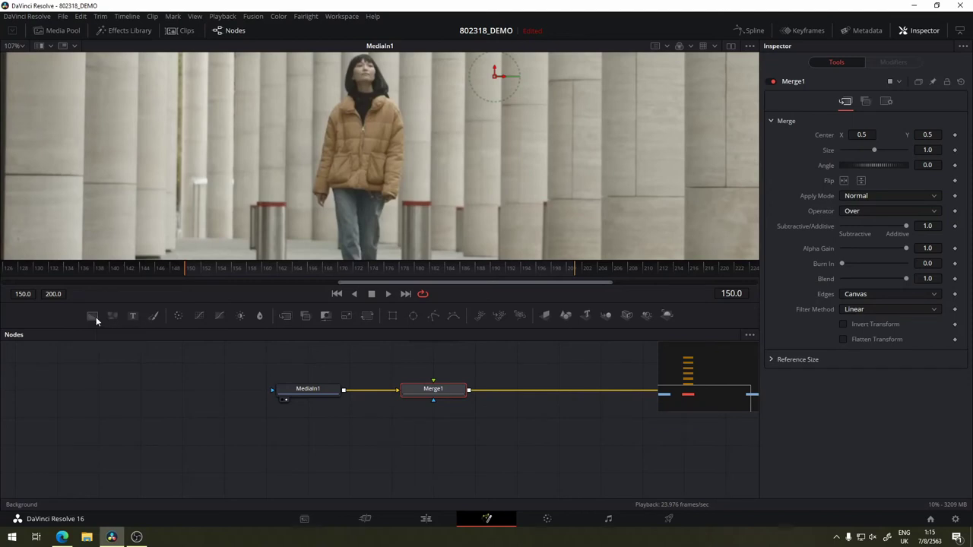
mouse_move(95, 319)
left_mouse_down()
mouse_move(352, 451)
mouse_move(436, 398)
left_mouse_up()
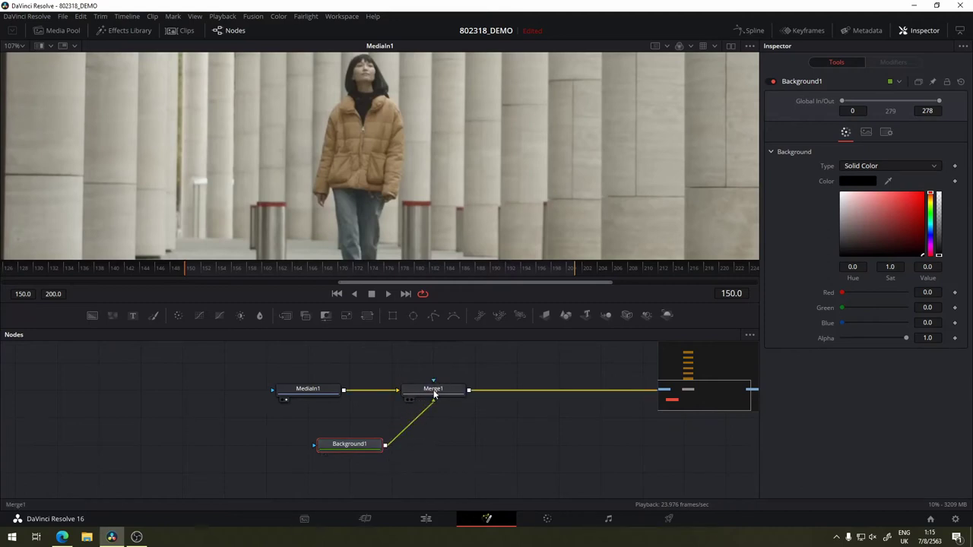
left_click_drag(504, 412, 425, 430)
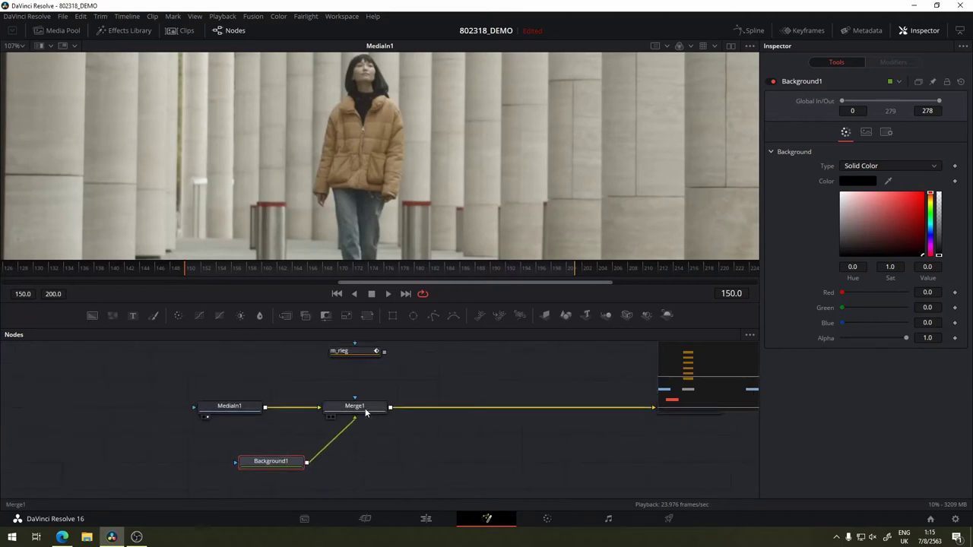
left_click_drag(354, 405, 411, 242)
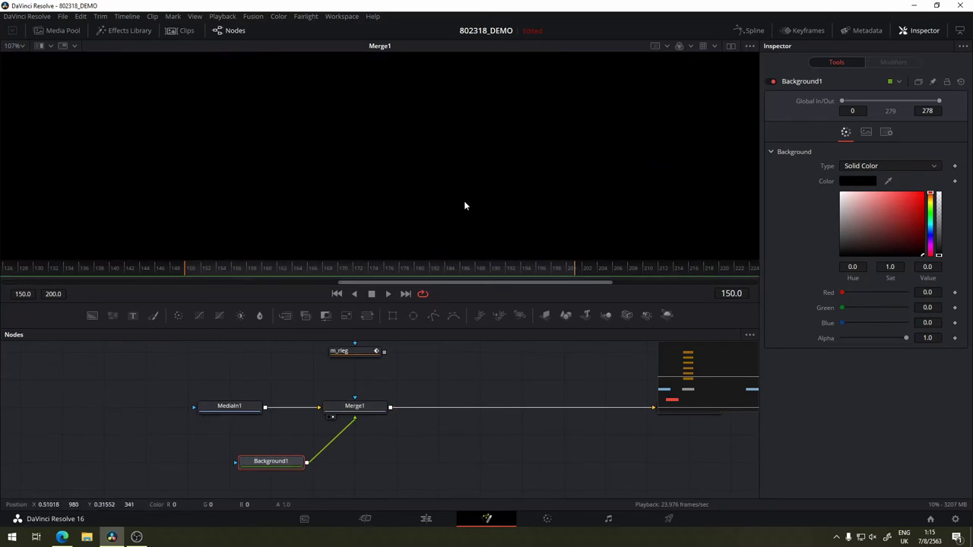
- Fit the frame in the viewer and set Background1's colour to pure red (Red 1.0)
key("ctrl+f")
left_click(21, 47)
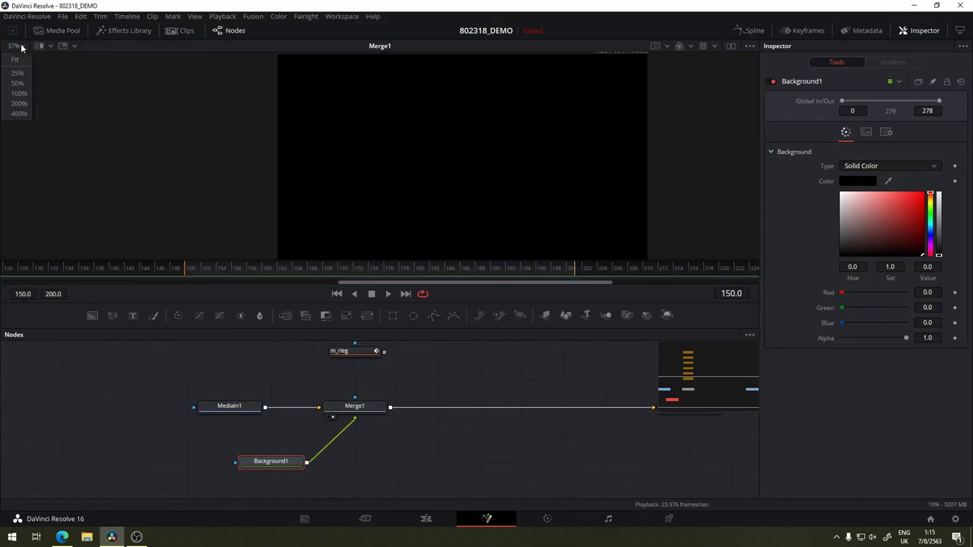
left_click(24, 62)
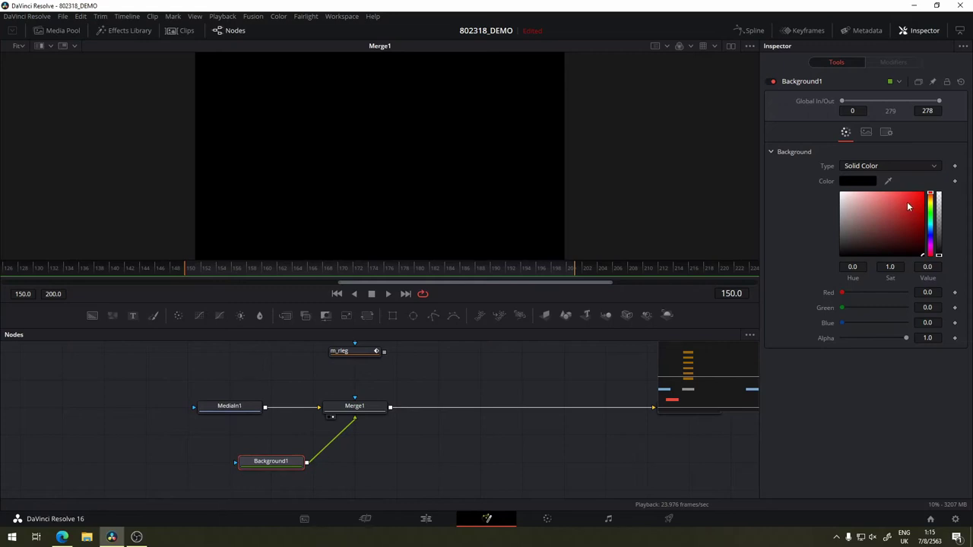
left_click_drag(885, 215, 937, 189)
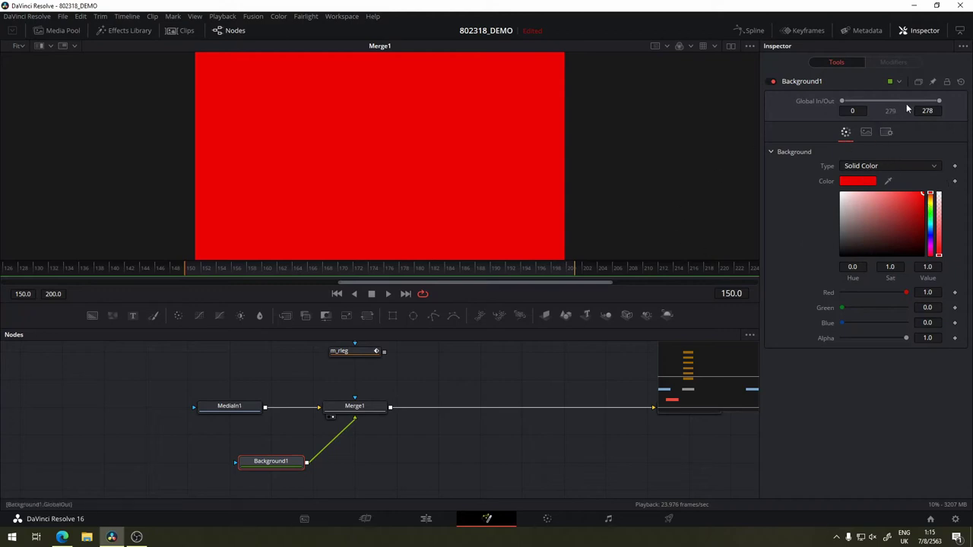
left_click(363, 414)
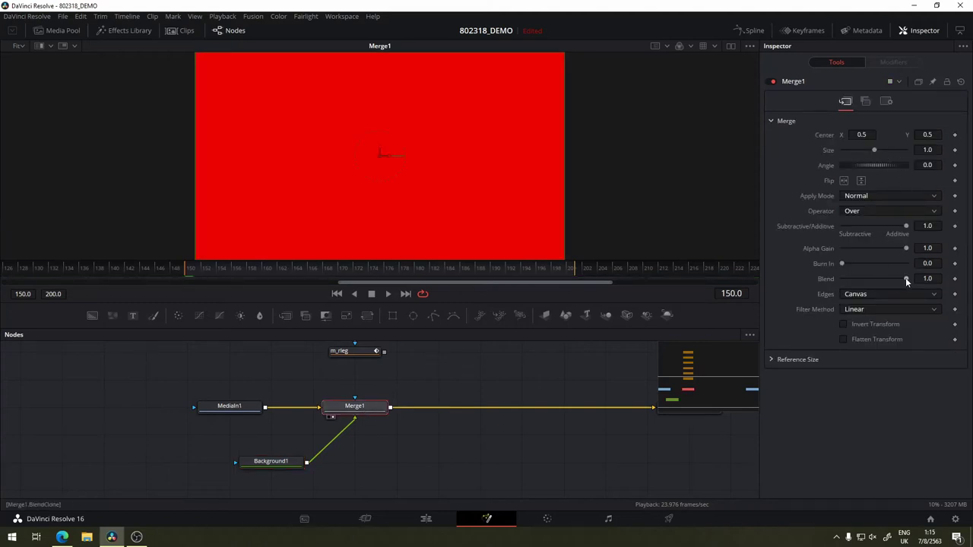
- Lower Merge1's Blend to 0.276 and bring Merge1, MediaIn1 and Background1 into view
left_click_drag(905, 279, 858, 278)
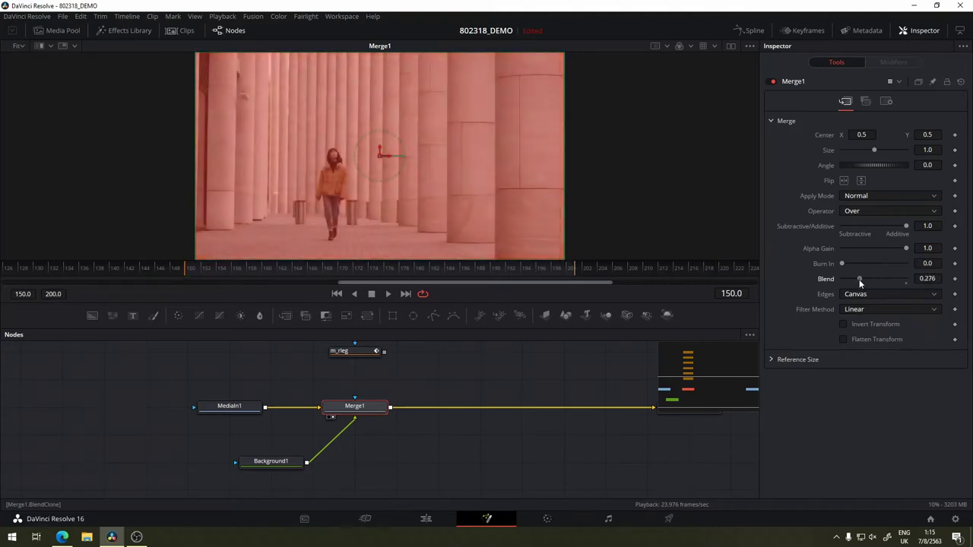
left_click_drag(439, 370, 511, 387)
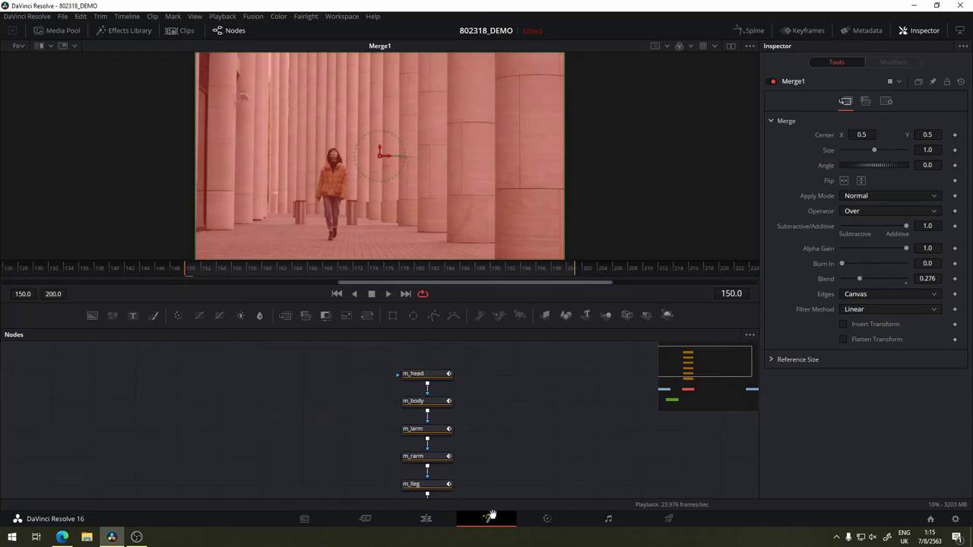
mouse_move(497, 479)
left_mouse_down()
mouse_move(490, 374)
mouse_move(424, 419)
mouse_move(428, 429)
mouse_move(490, 373)
mouse_move(437, 427)
left_mouse_up()
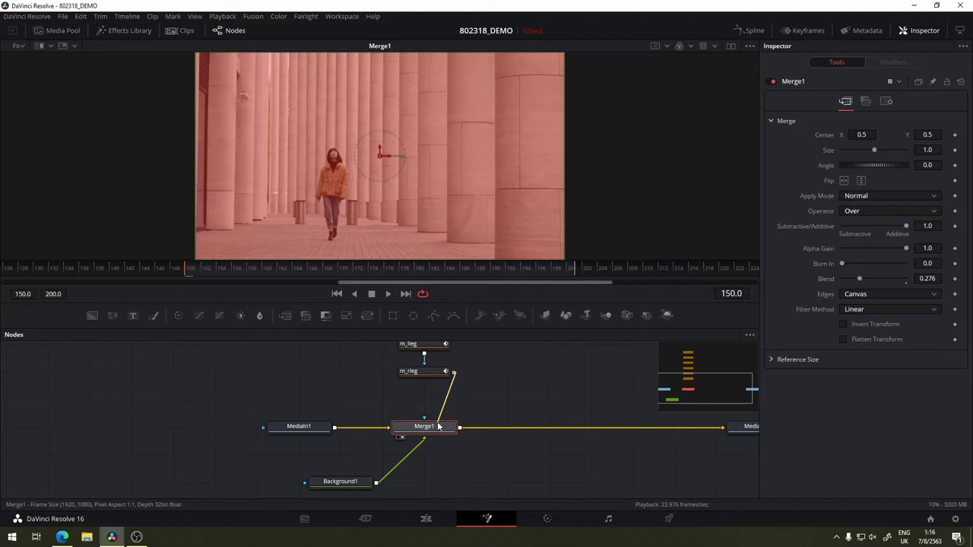
- Connect the m_rleg mask chain to Merge1 as its Effect Mask and zoom the viewer in
left_click_drag(436, 427, 517, 366)
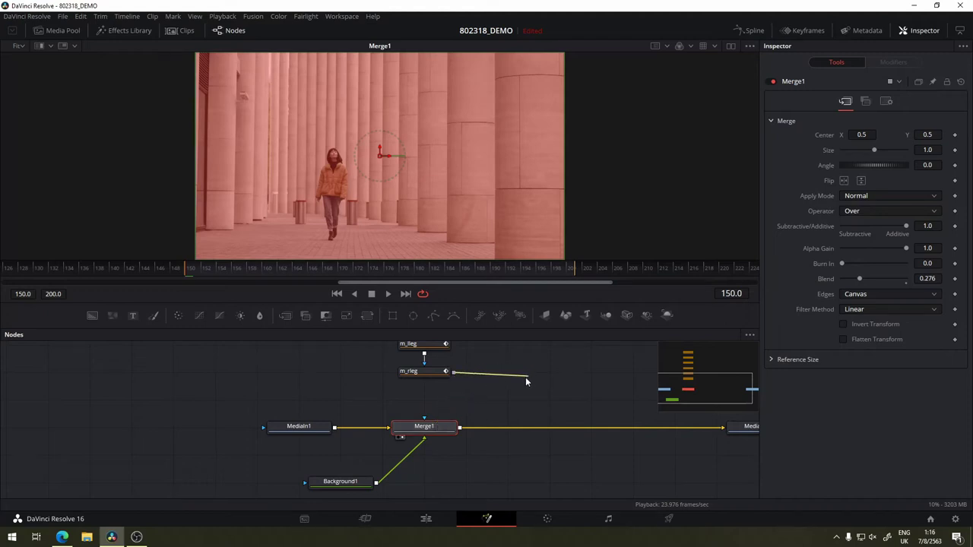
left_click_drag(480, 375, 430, 426)
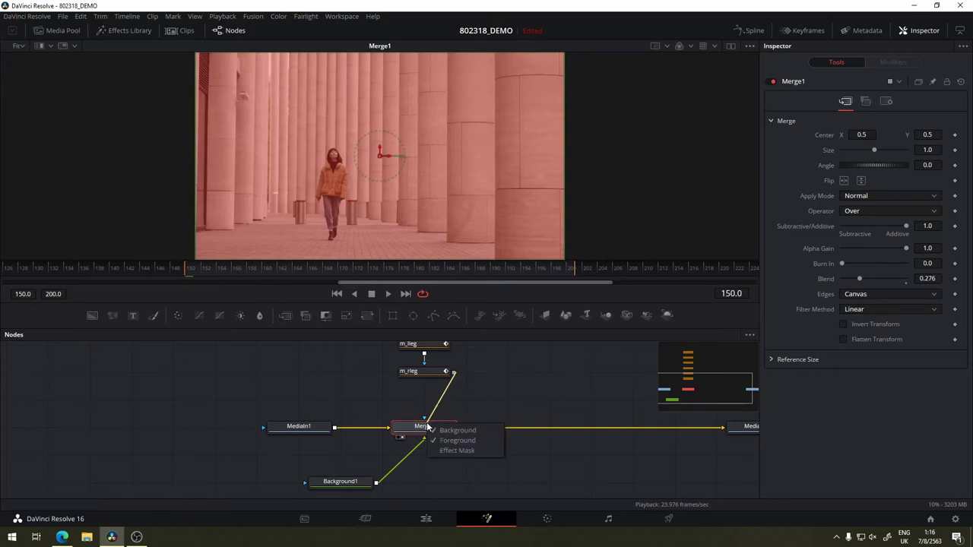
left_click(454, 449)
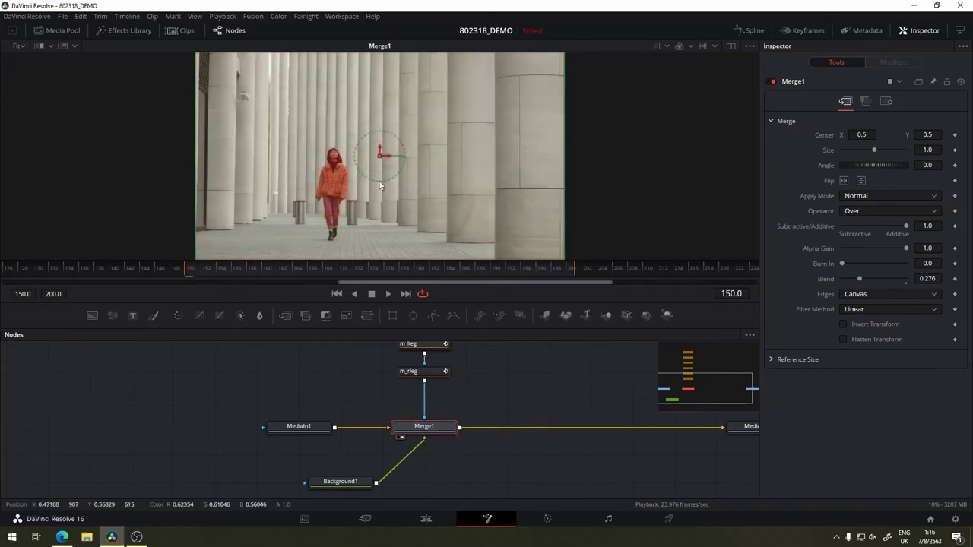
scroll(326, 202, "up", 2)
scroll(326, 202, "up", 1)
scroll(327, 196, "up", 1)
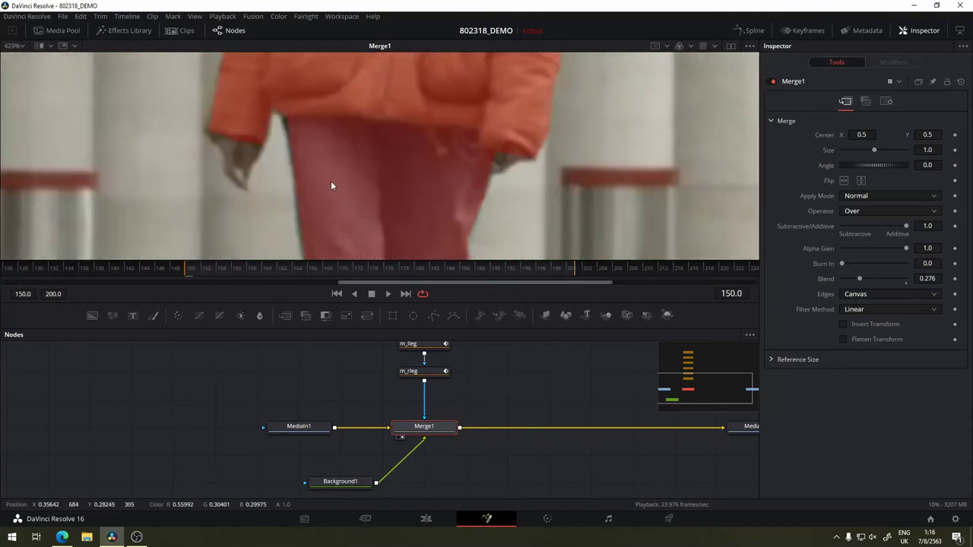
scroll(402, 408, "up", 2)
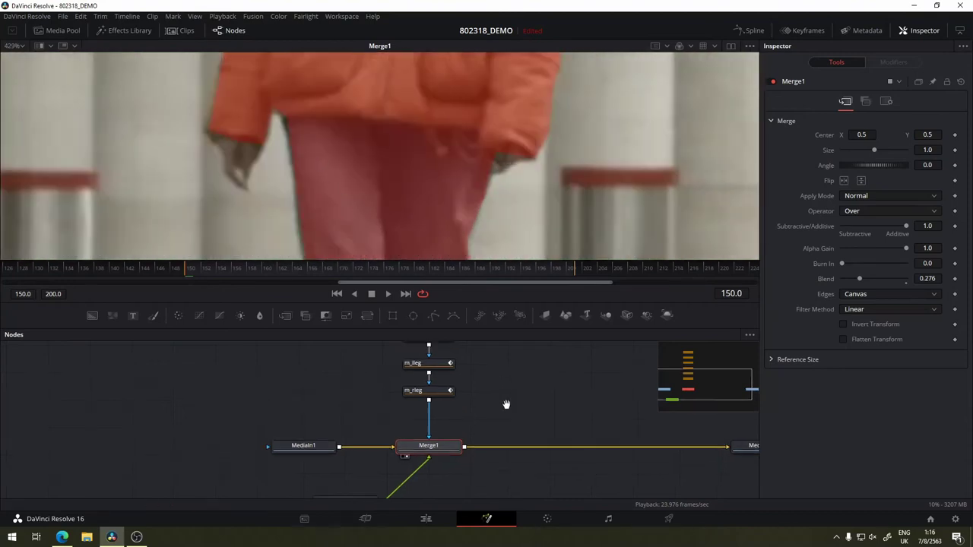
scroll(402, 407, "up", 2)
- Nudge m_lleg's top-left vertex up and adjust an edge point, then select m_rleg and view the coat
left_click(423, 401)
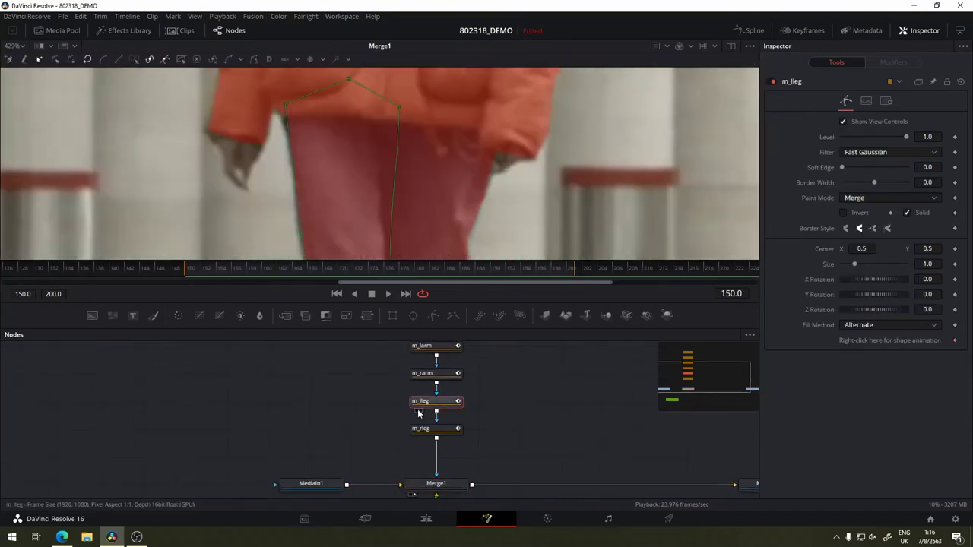
left_click_drag(281, 104, 282, 100)
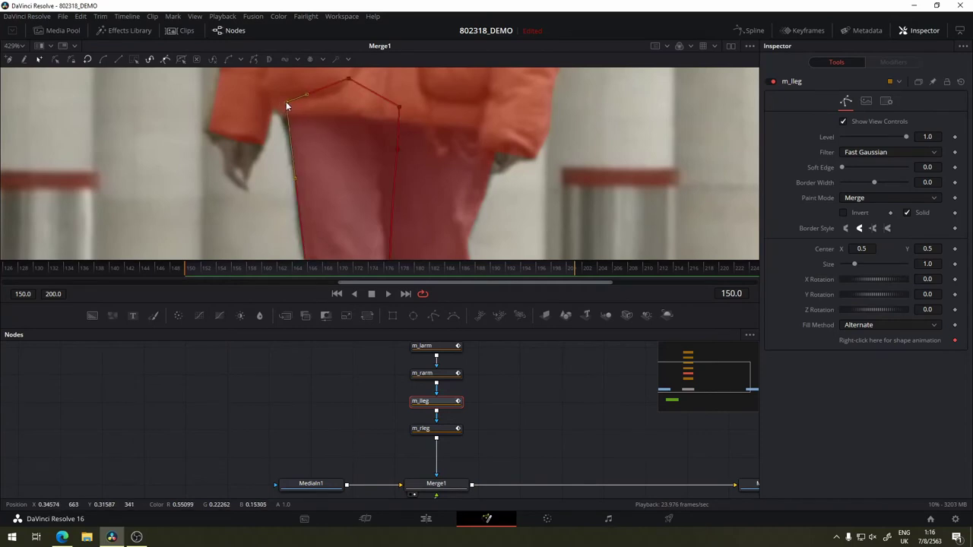
left_click(293, 175)
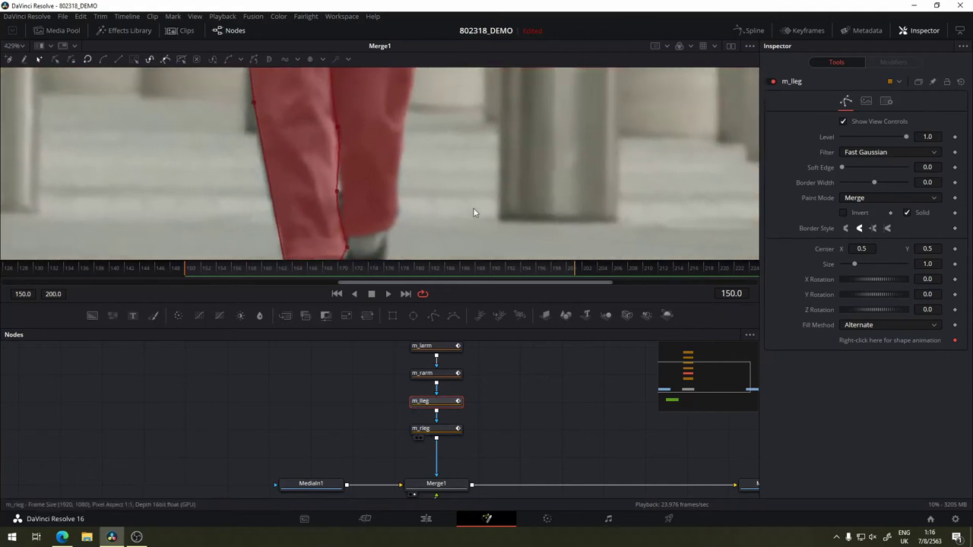
left_click(435, 428)
scroll(413, 139, "up", 2)
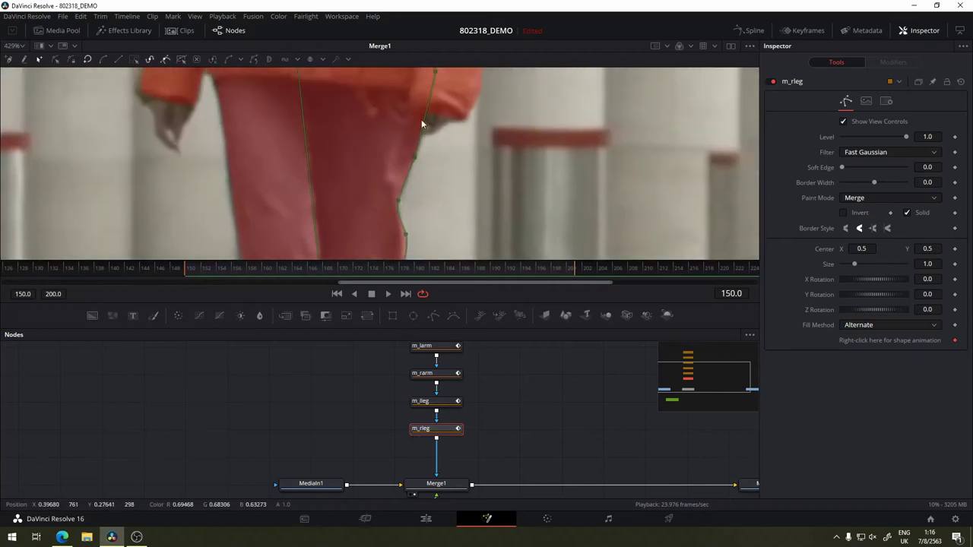
left_click_drag(422, 121, 435, 192)
left_click_drag(318, 99, 375, 221)
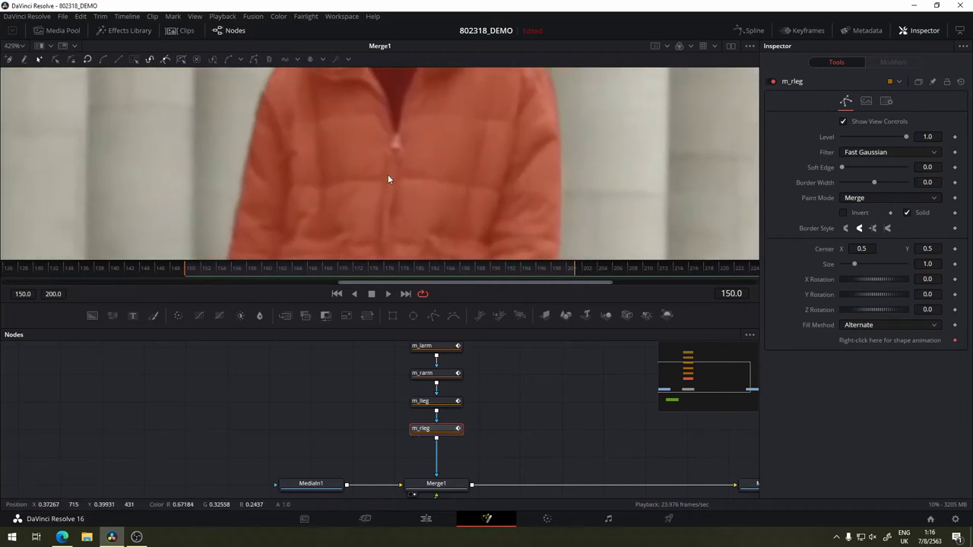
left_click_drag(388, 174, 356, 244)
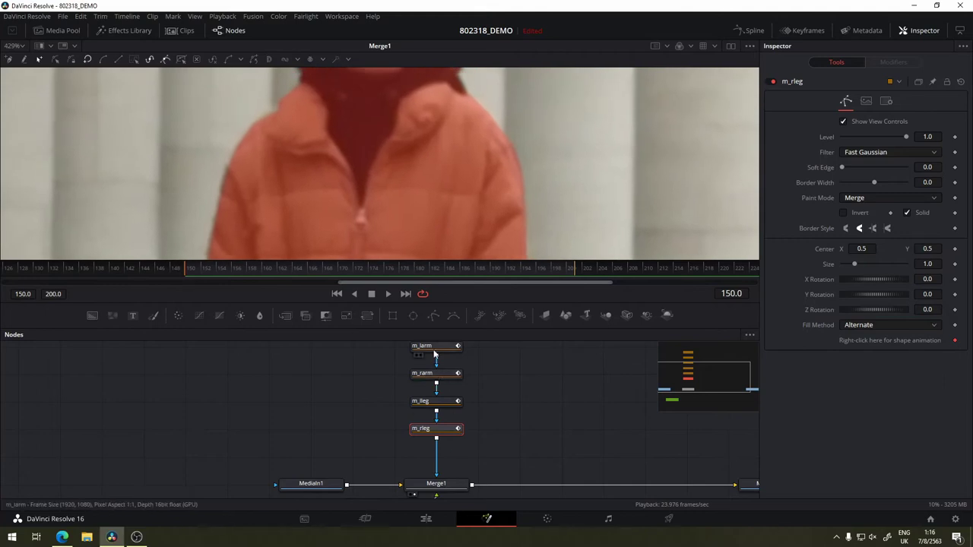
left_click_drag(437, 354, 431, 389)
- Tighten the left-arm mask's lower-left point and cuff edge around the sleeve
left_click(417, 379)
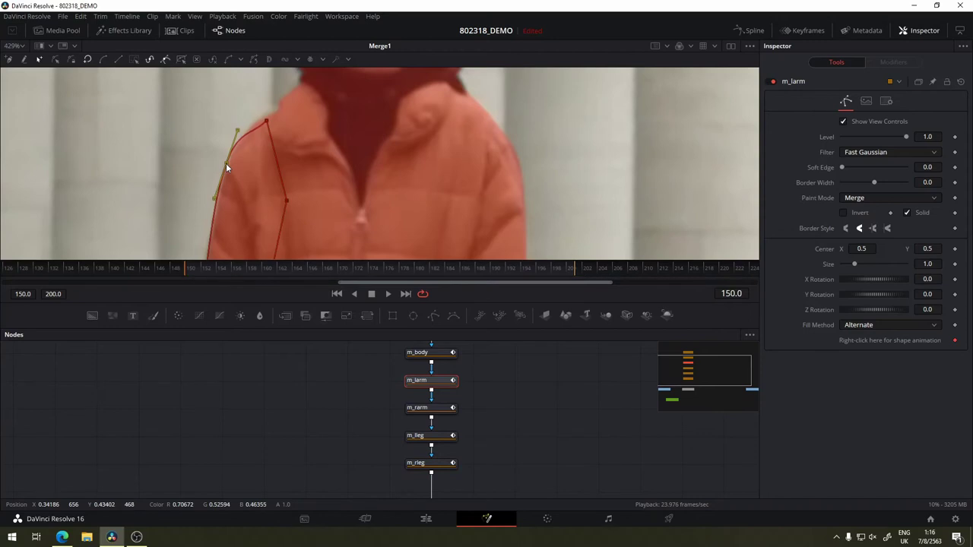
mouse_move(243, 171)
left_mouse_down()
mouse_move(292, 158)
mouse_move(347, 54)
left_mouse_up()
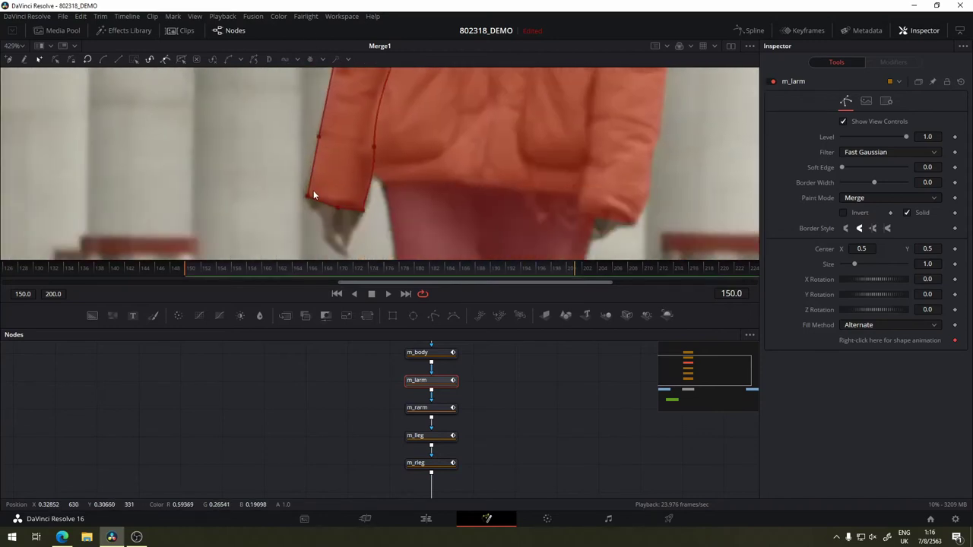
mouse_move(307, 196)
left_mouse_down()
mouse_move(342, 191)
mouse_move(304, 196)
left_mouse_up()
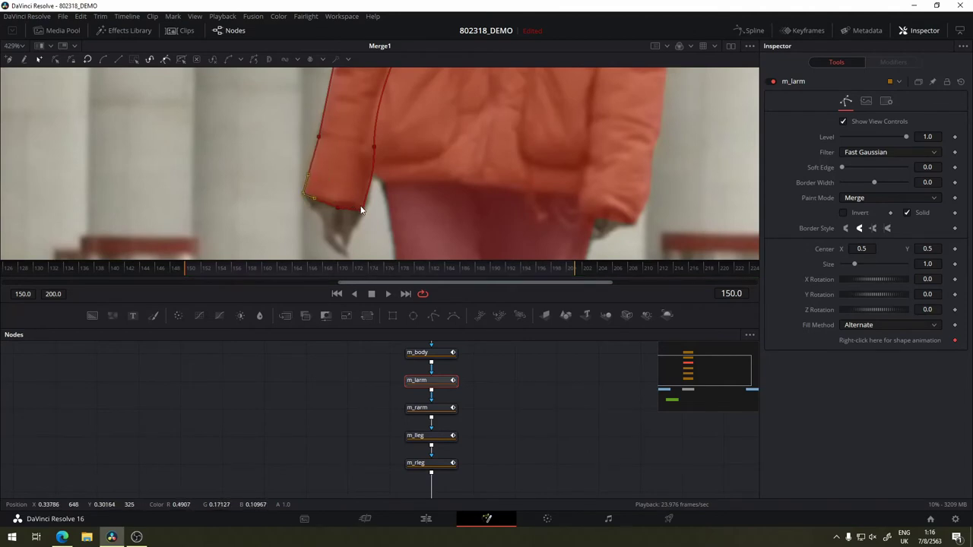
left_click_drag(362, 210, 364, 214)
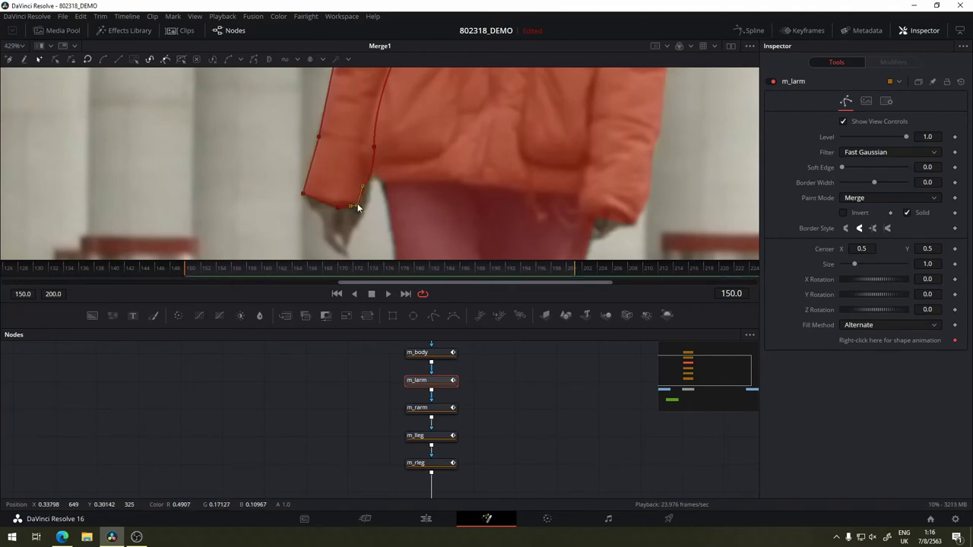
left_click_drag(426, 163, 437, 219)
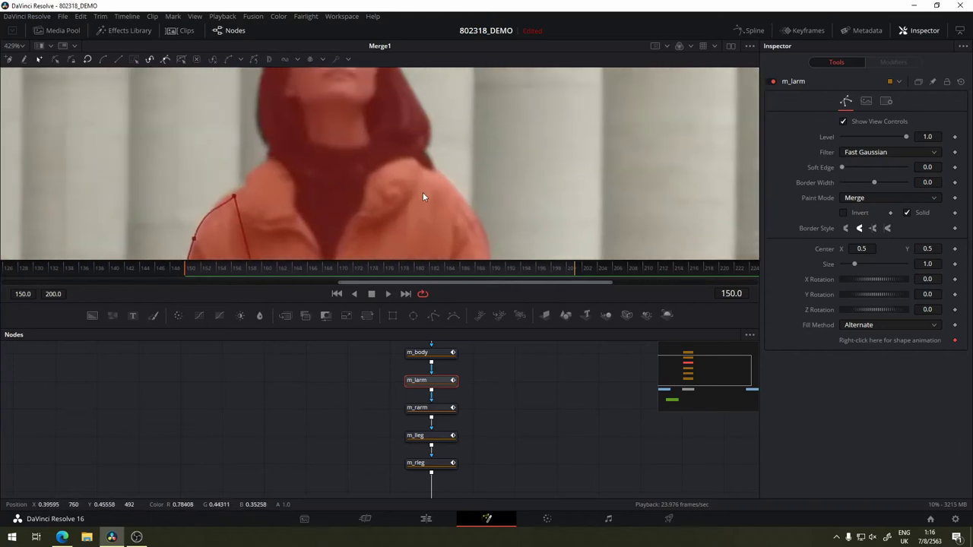
left_click_drag(437, 219, 443, 233)
scroll(495, 387, "up", 2)
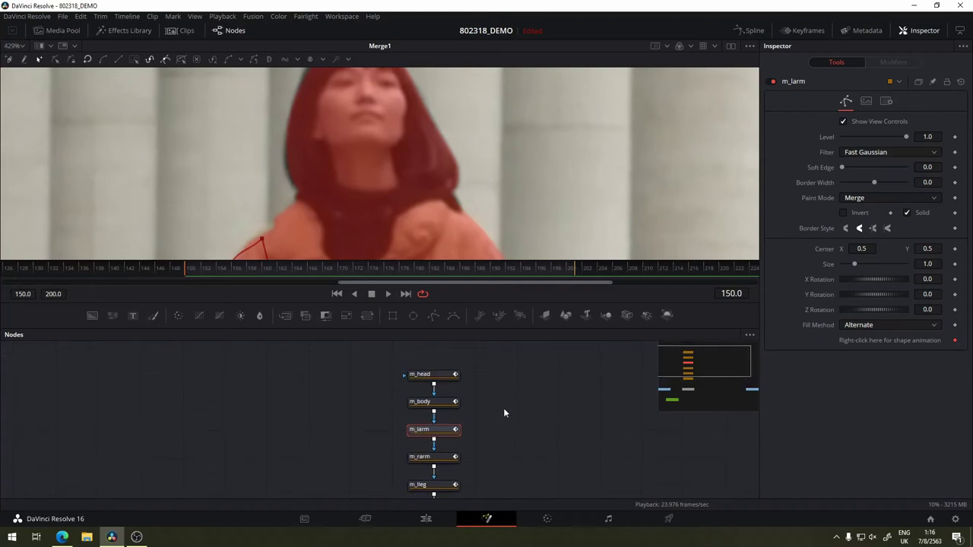
- Reshape m_head's left point and top curve to hug the hair, then zoom out and deselect
left_click(432, 376)
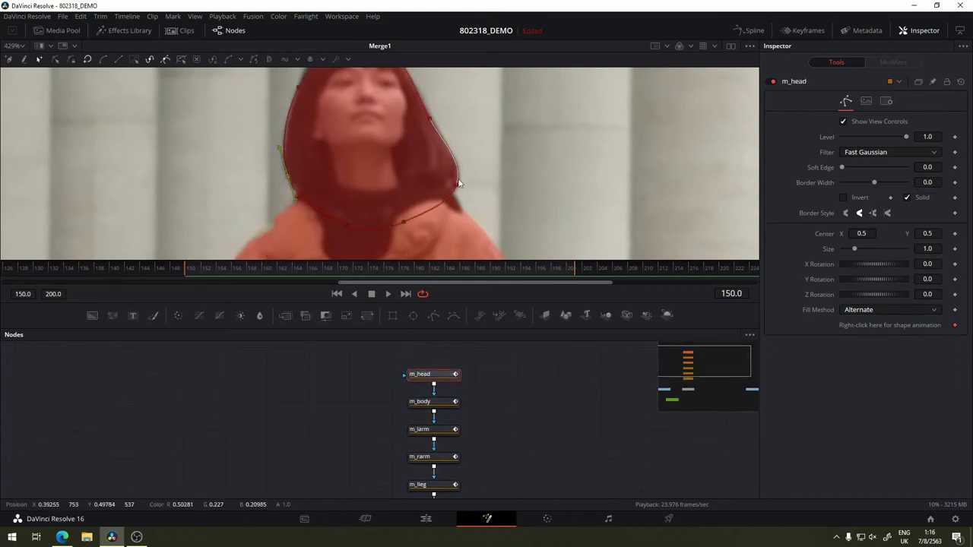
left_click_drag(348, 106, 367, 158)
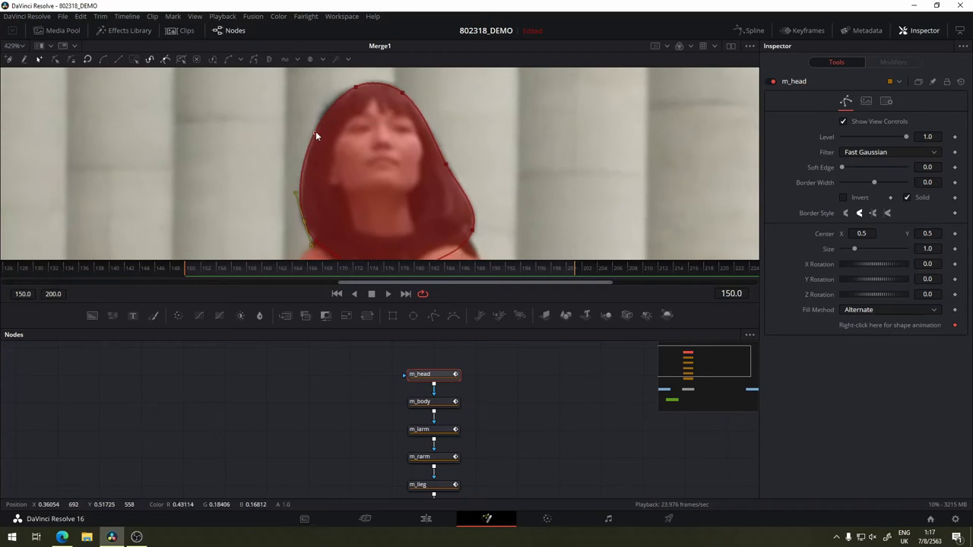
left_click(315, 135)
left_click_drag(317, 136, 305, 164)
left_click(355, 85)
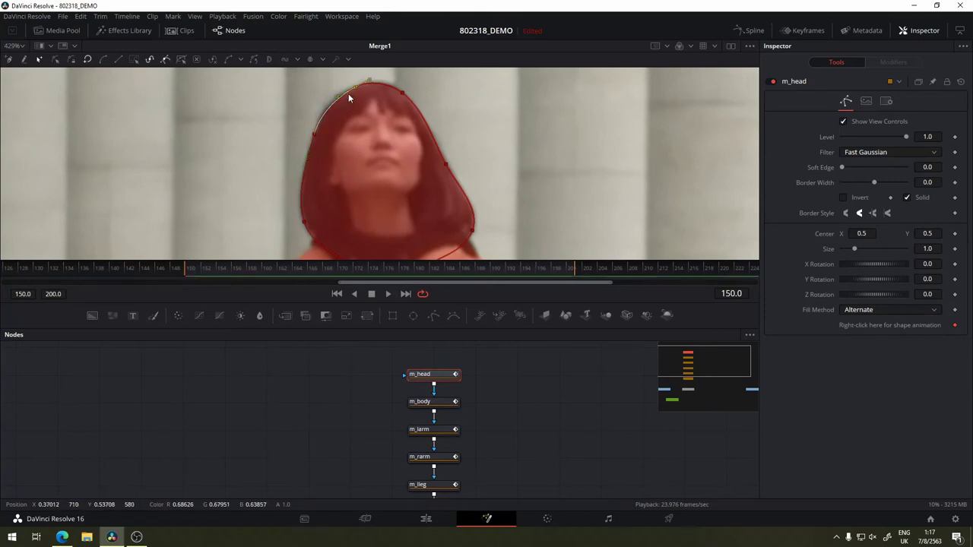
mouse_move(337, 97)
left_mouse_down()
mouse_move(347, 99)
mouse_move(336, 96)
left_mouse_up()
scroll(395, 129, "down", 4)
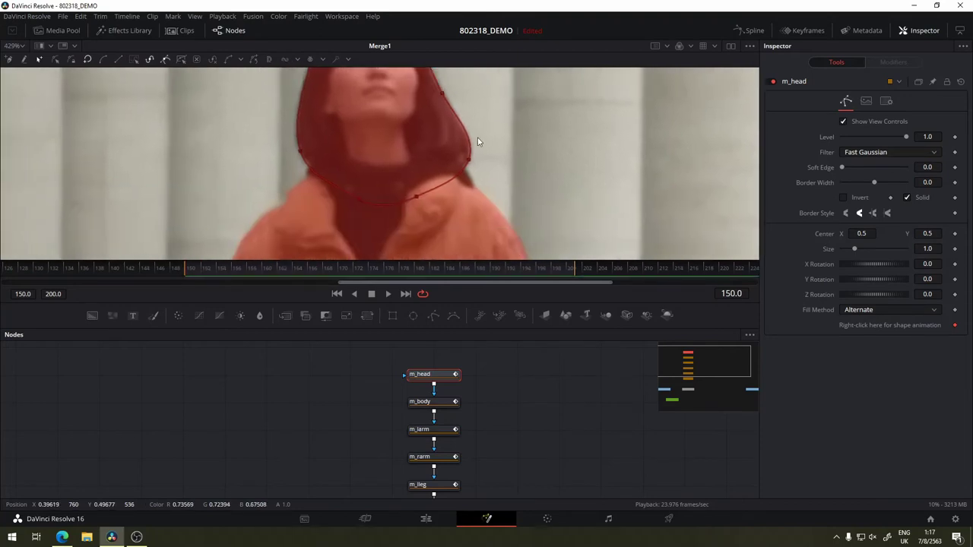
scroll(513, 190, "down", 5, "ctrl")
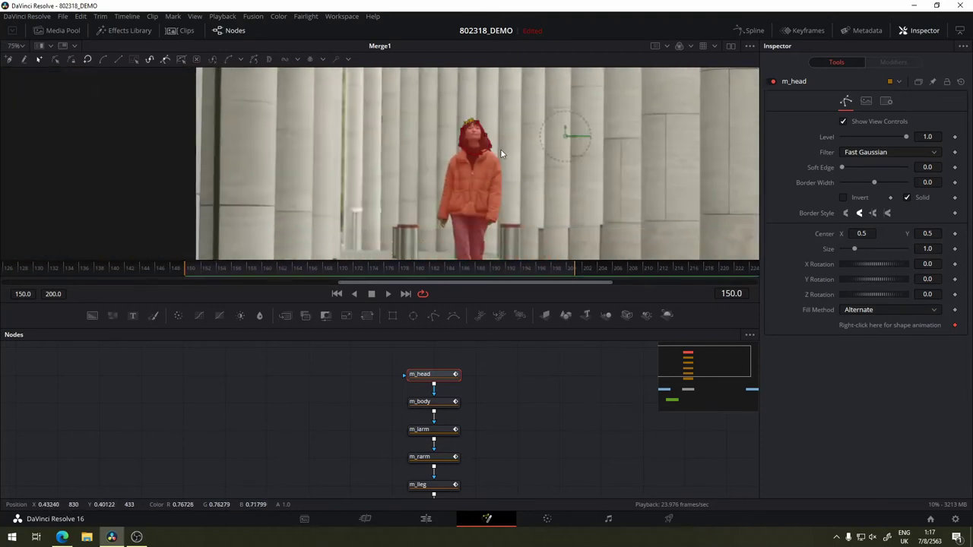
left_click_drag(518, 199, 424, 127)
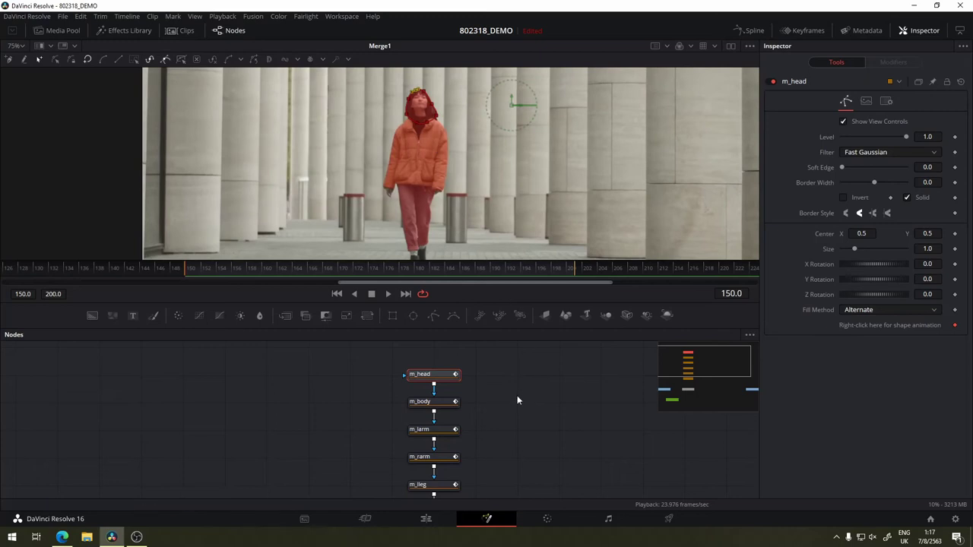
left_click(507, 393)
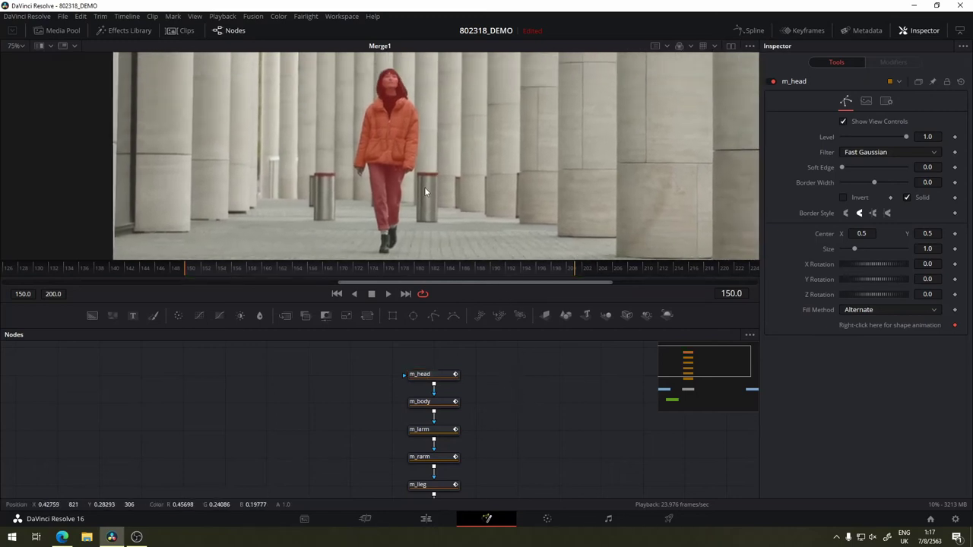
- Move Background1 so it sits directly beneath Merge1 in the node graph
left_click_drag(485, 465, 486, 338)
left_click_drag(489, 471, 469, 393)
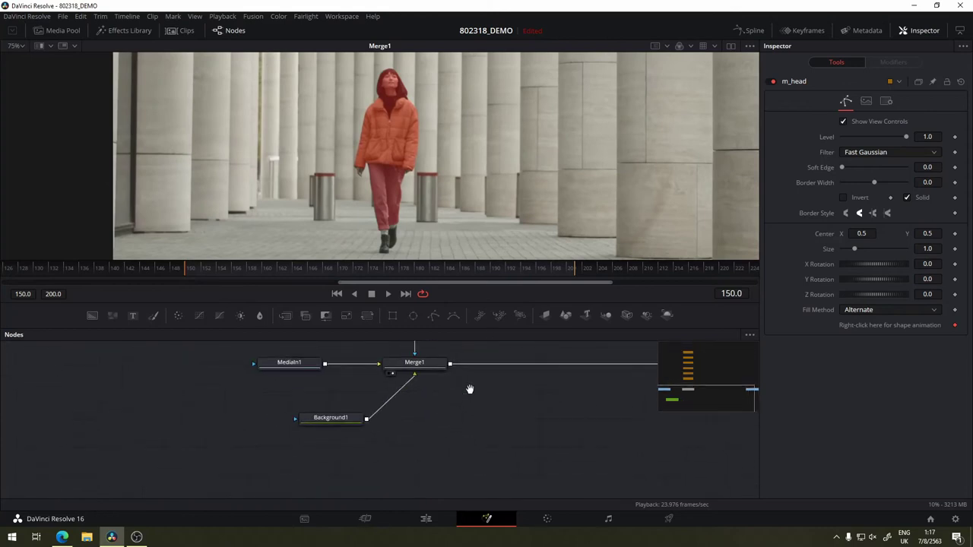
left_click_drag(342, 422, 445, 428)
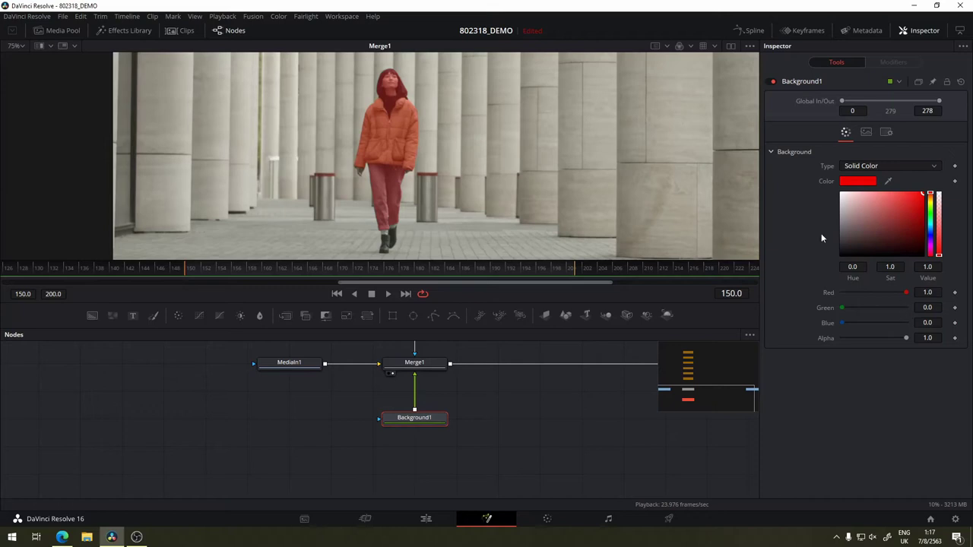
left_click_drag(402, 368, 422, 430)
- Raise Merge1's Blend from 0.276 to 0.425 for a stronger red tint
left_click(435, 429)
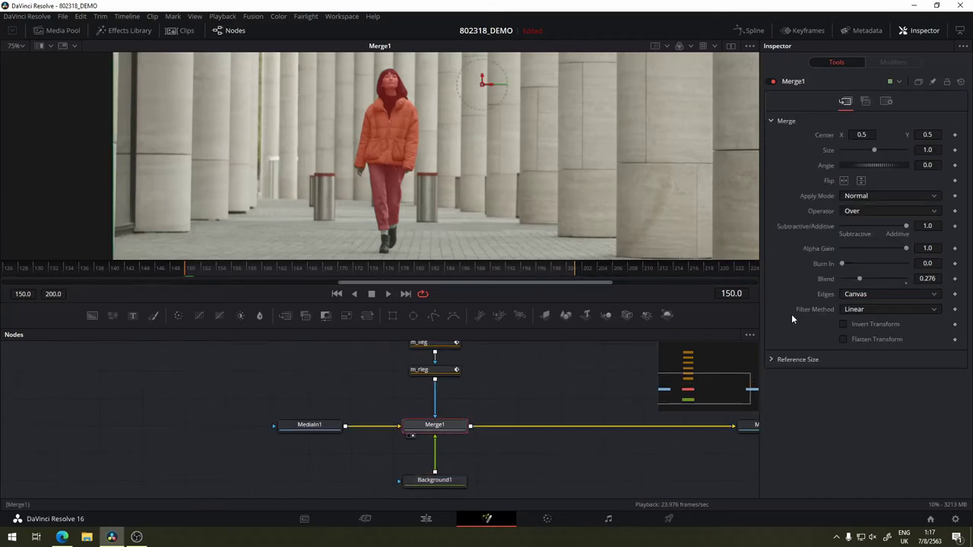
left_click_drag(856, 280, 868, 280)
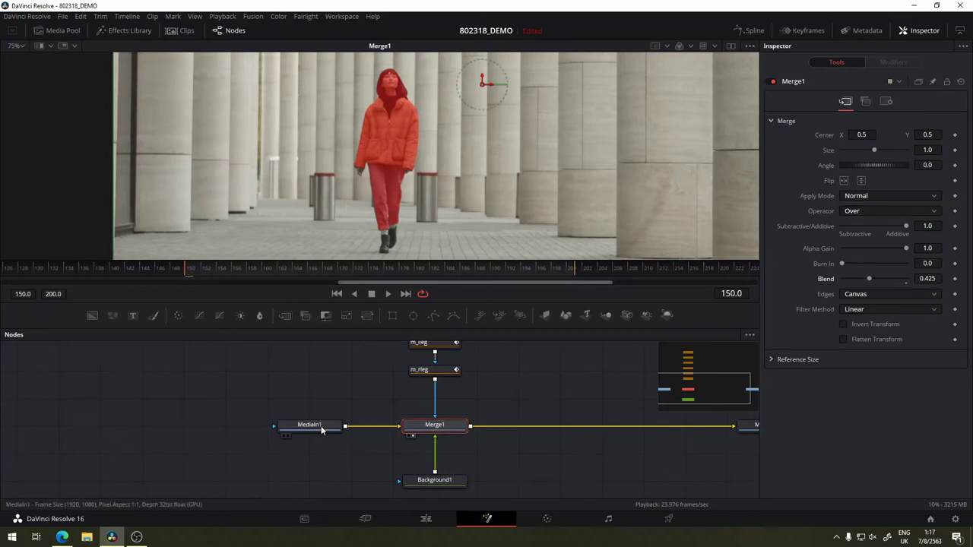
mouse_move(320, 427)
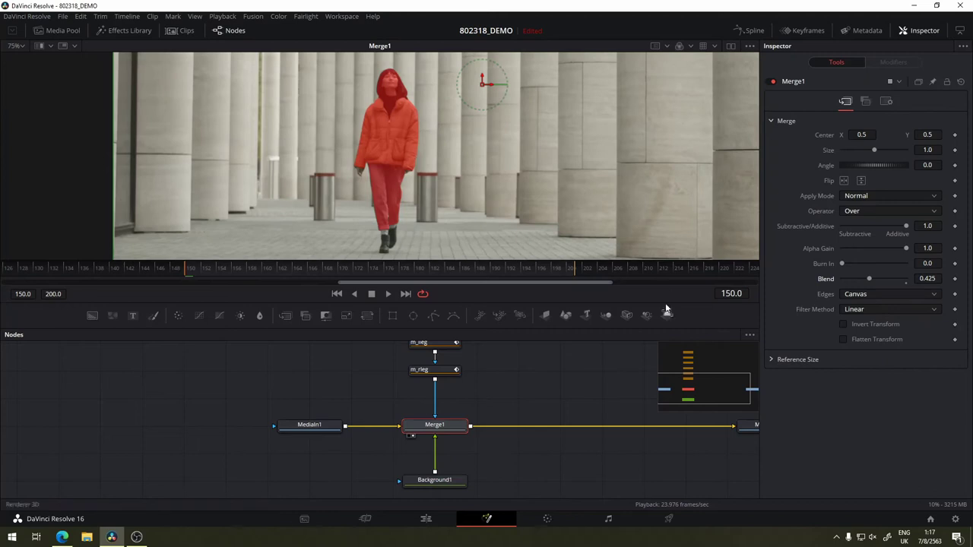
scroll(523, 387, "up", 3)
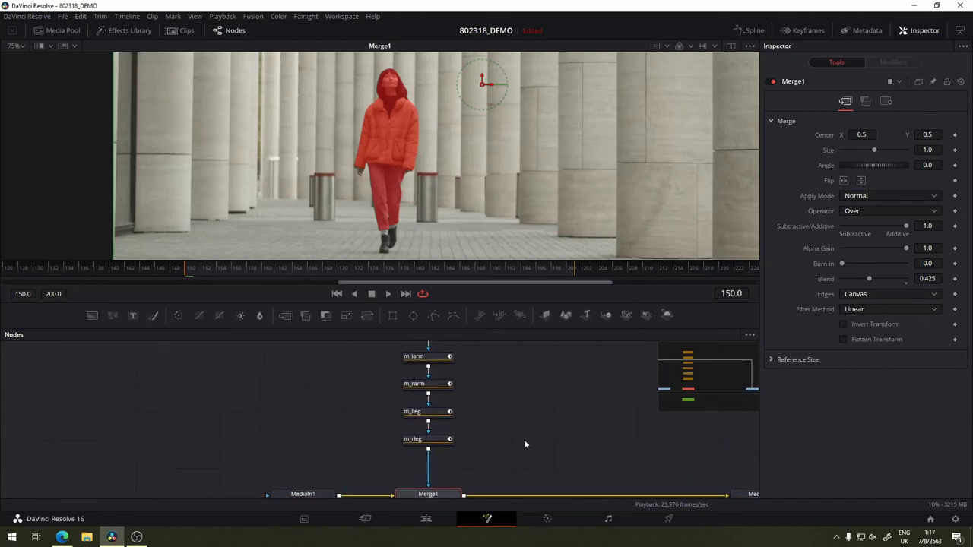
left_click_drag(535, 402, 506, 456)
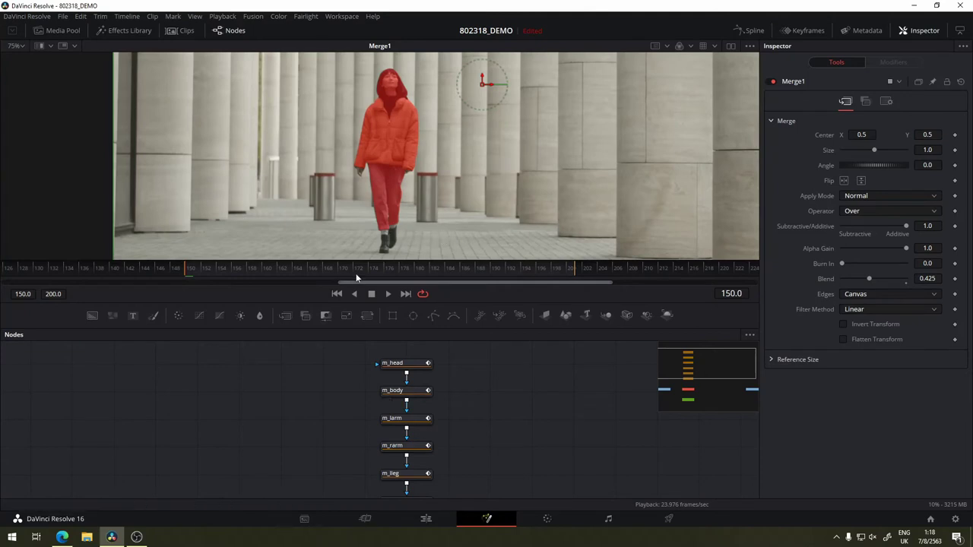
- Select the m_larm mask and zoom the viewer in on the left arm
left_click(410, 421)
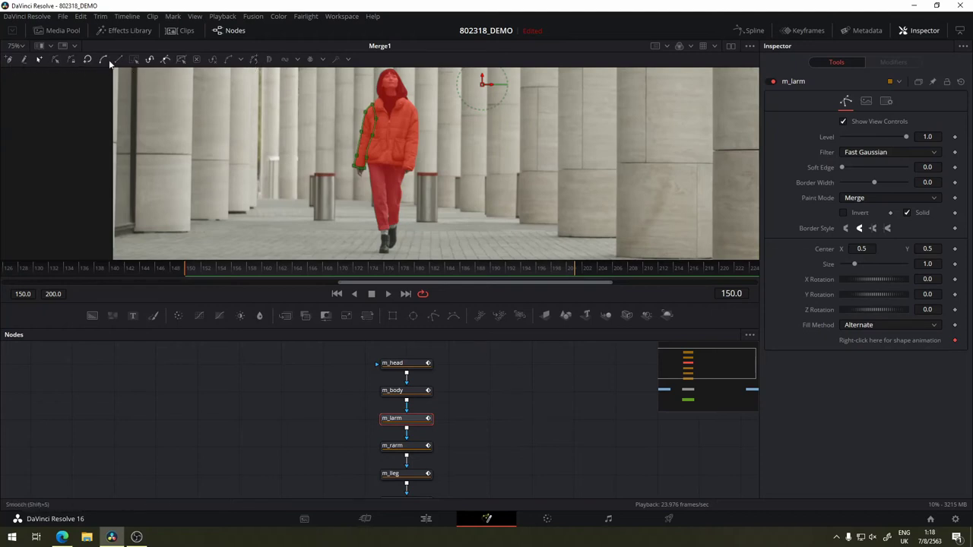
scroll(373, 163, "up", 3)
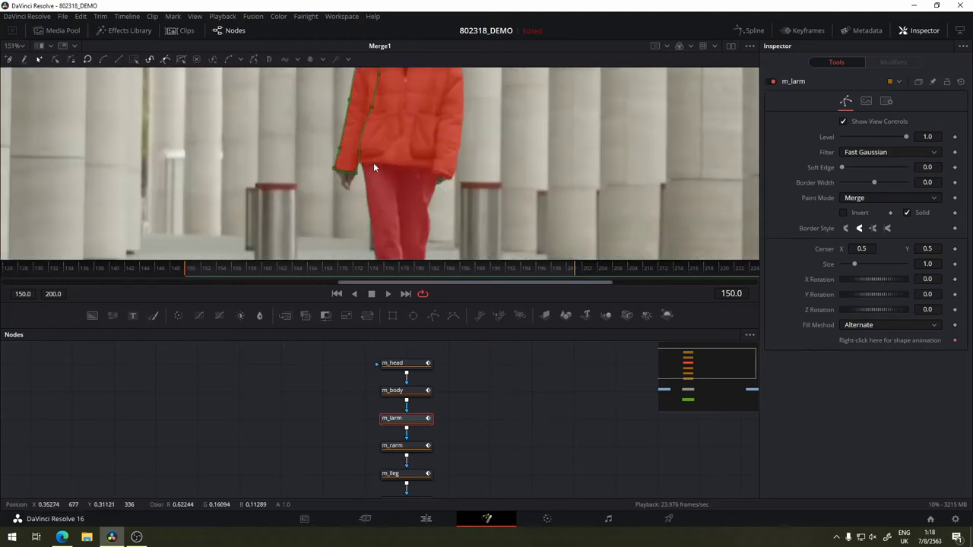
scroll(373, 163, "up", 1)
scroll(381, 145, "up", 1)
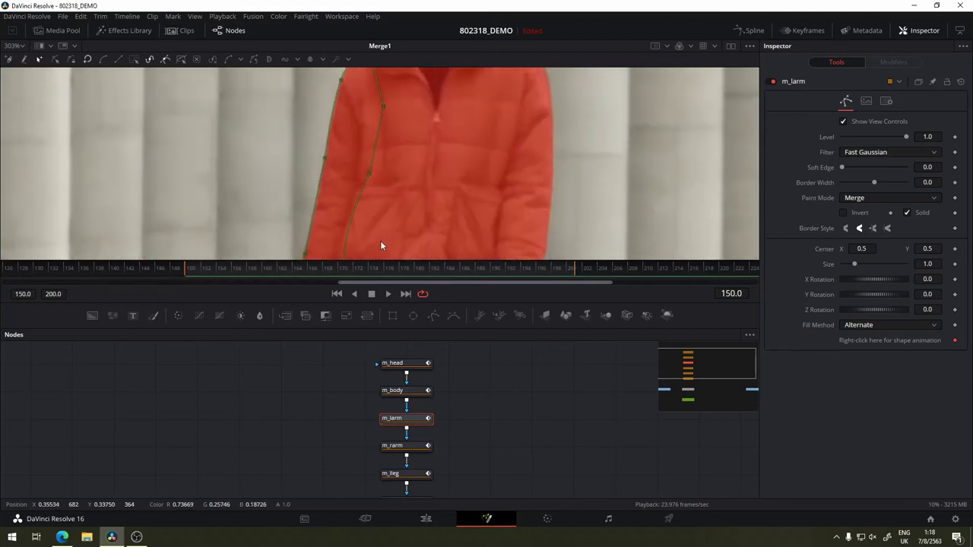
scroll(395, 137, "up", 2)
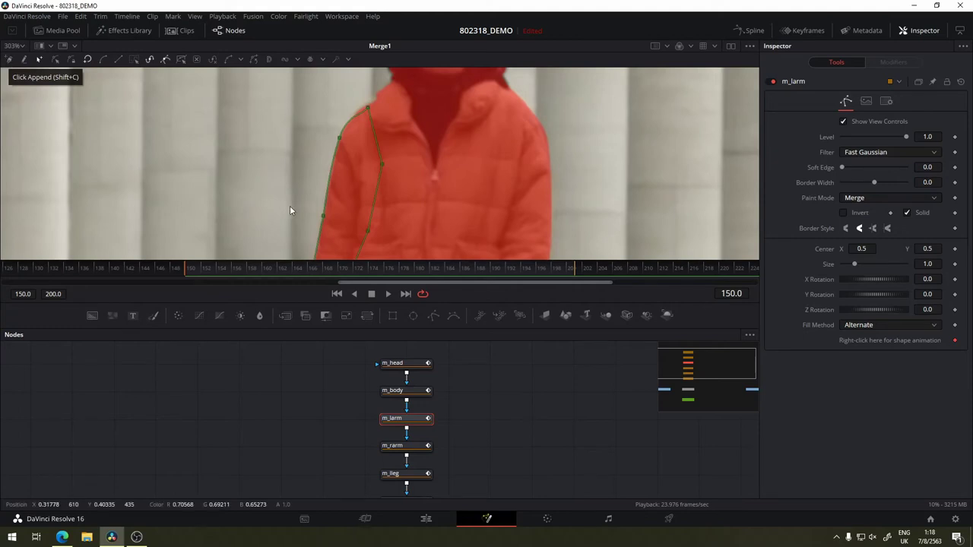
left_click(330, 170)
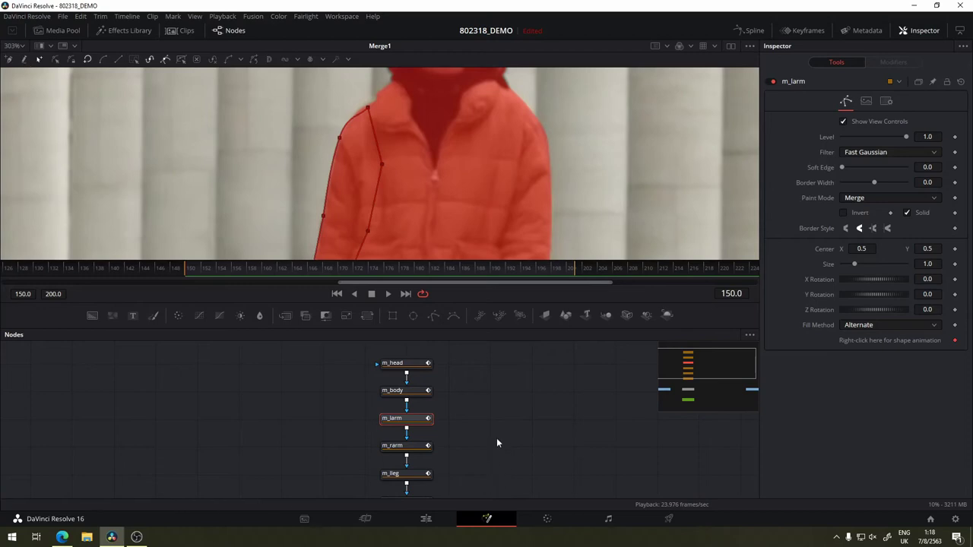
- Insert a new point on the arm mask's left edge, adjust points, then finish with Done
scroll(492, 410, "down", 2)
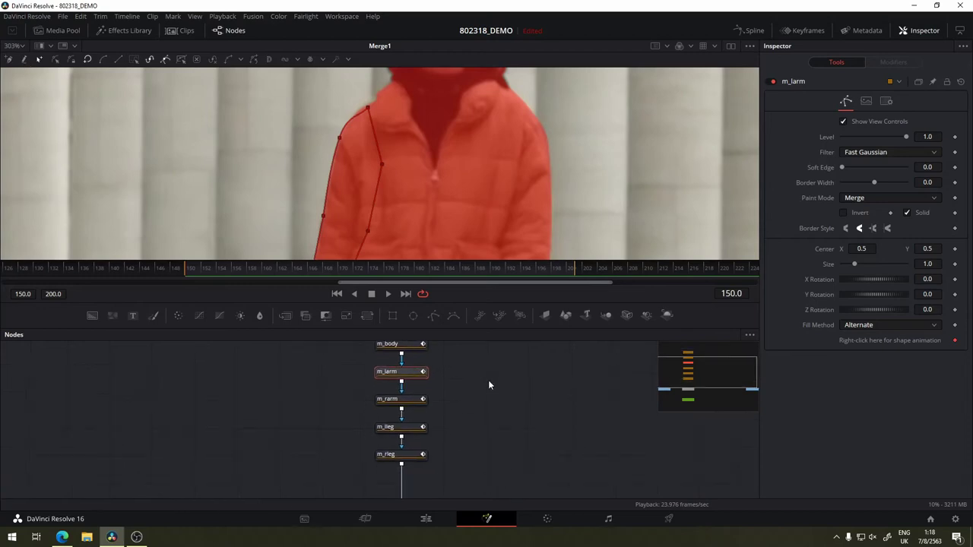
left_click(323, 216)
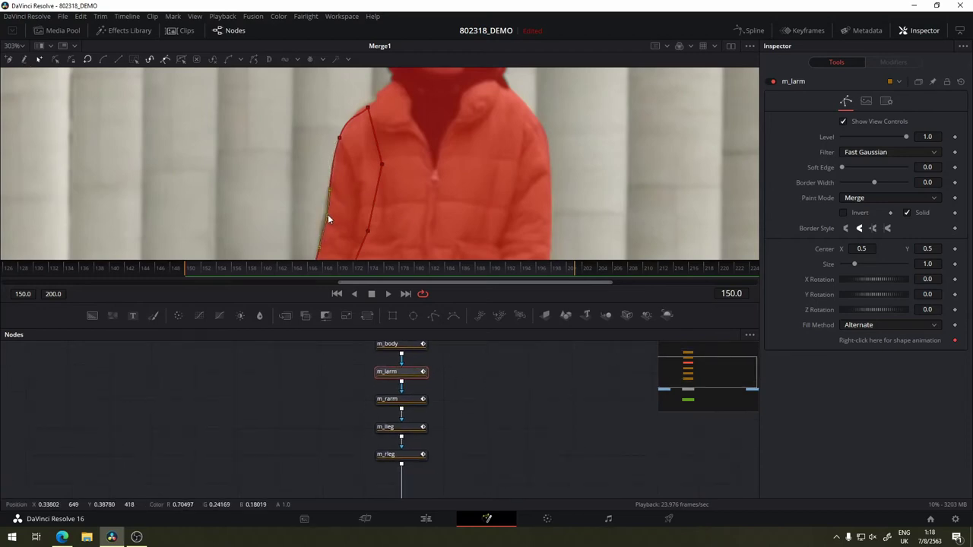
left_click(42, 60)
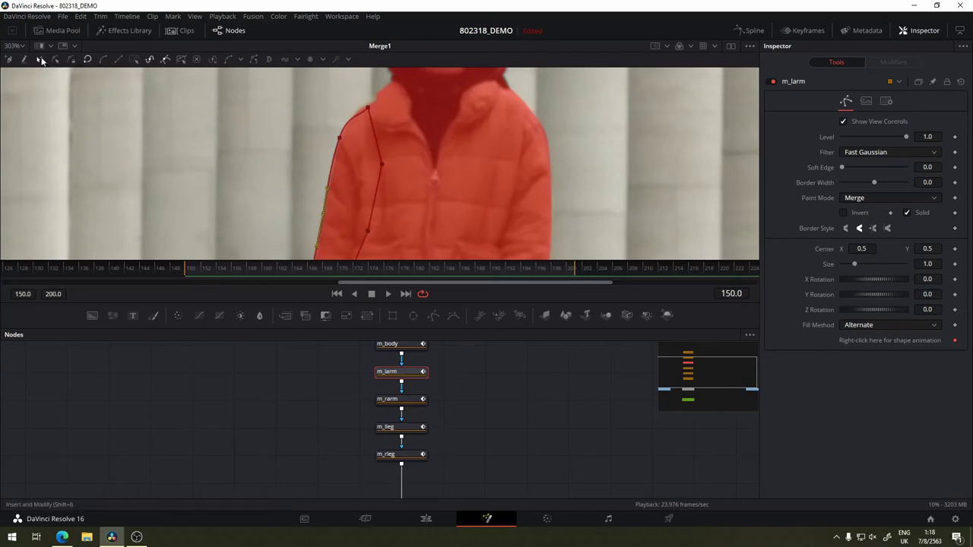
left_click(323, 214)
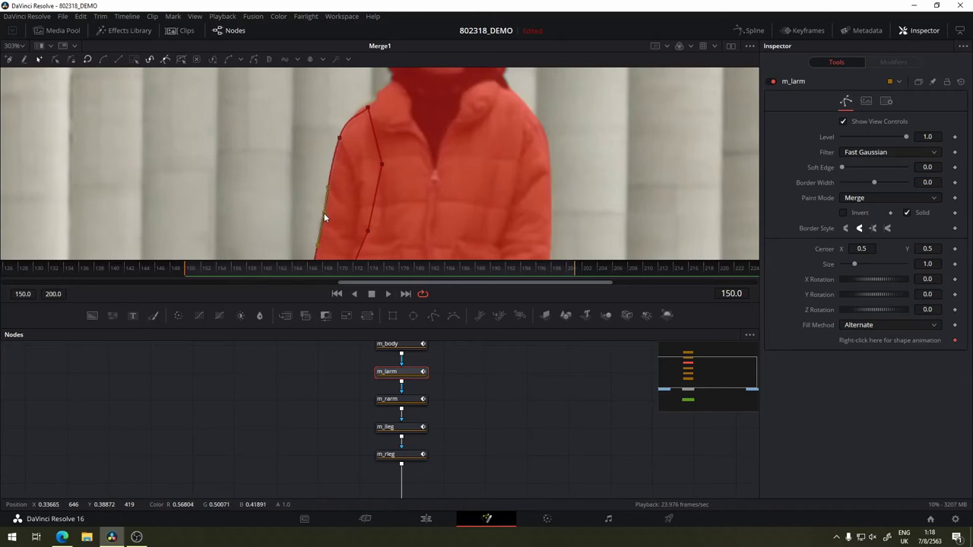
left_click(55, 60)
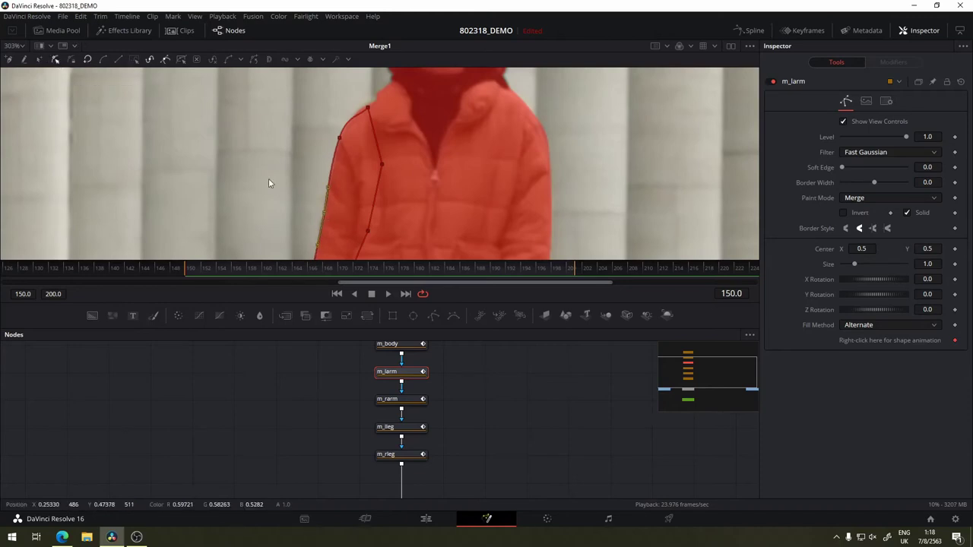
left_click(367, 232)
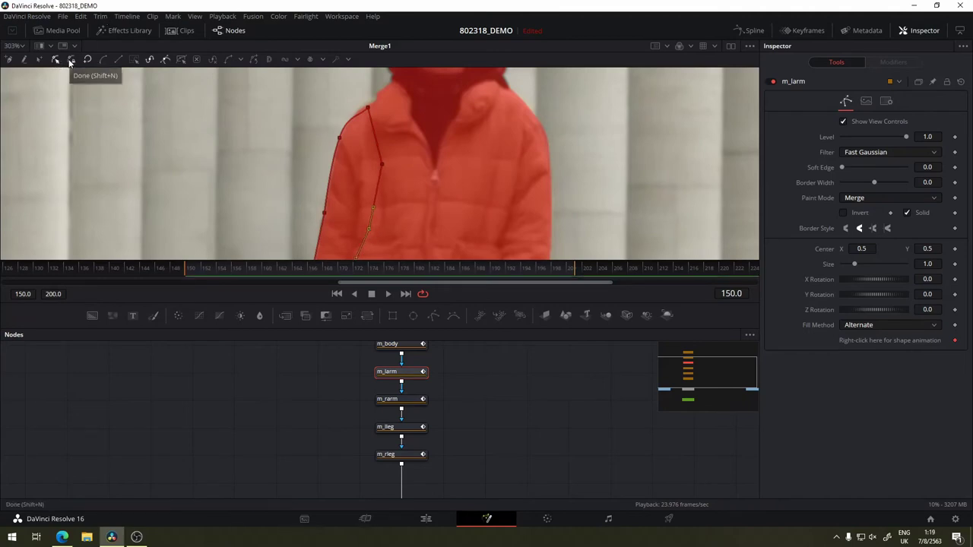
left_click(71, 60)
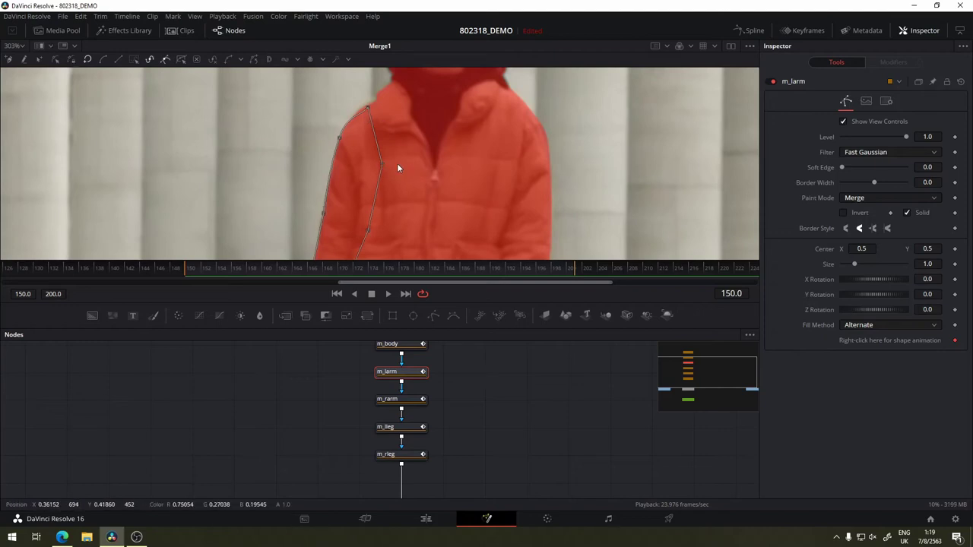
- Turn the m_larm shoulder corner into a smooth point with Smooth (Shift+S)
left_click(322, 215)
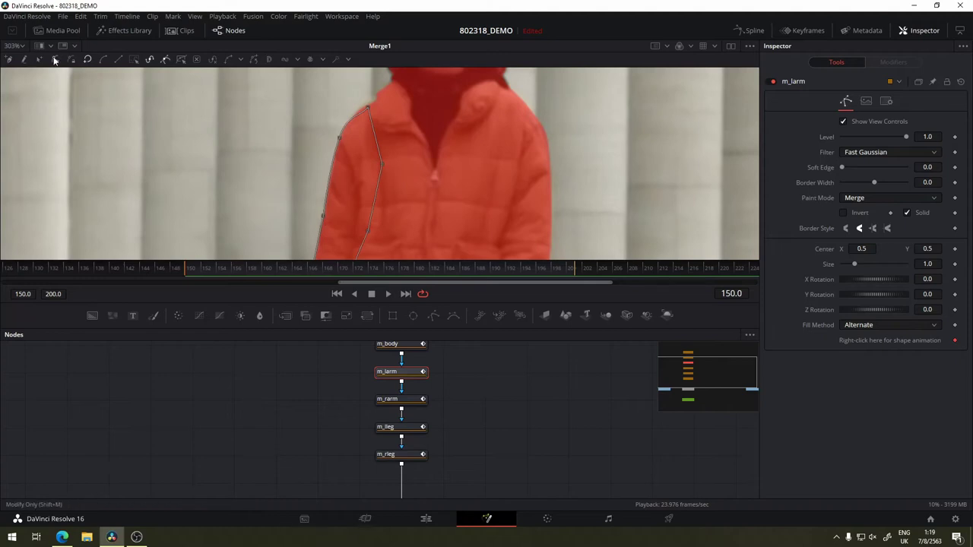
left_click(55, 59)
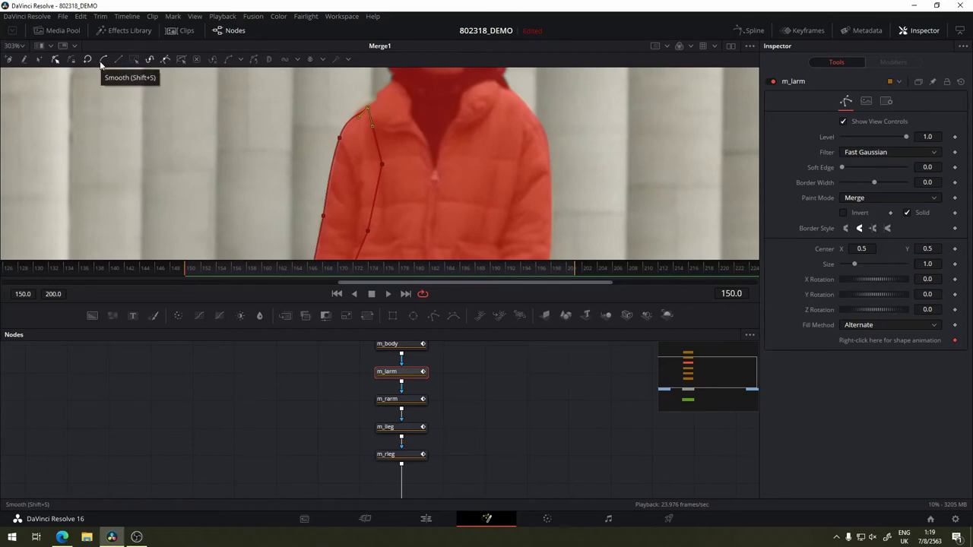
left_click(103, 61)
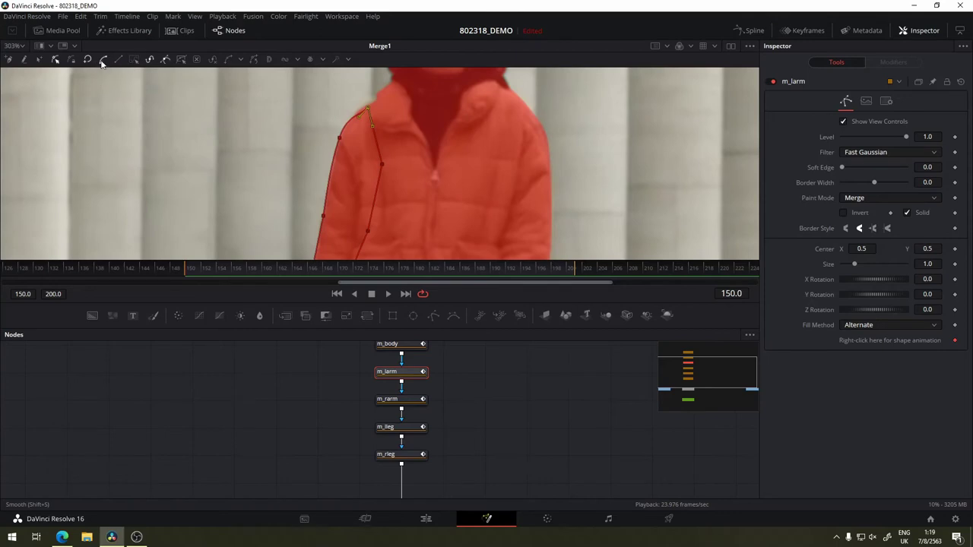
scroll(382, 124, "up", 2)
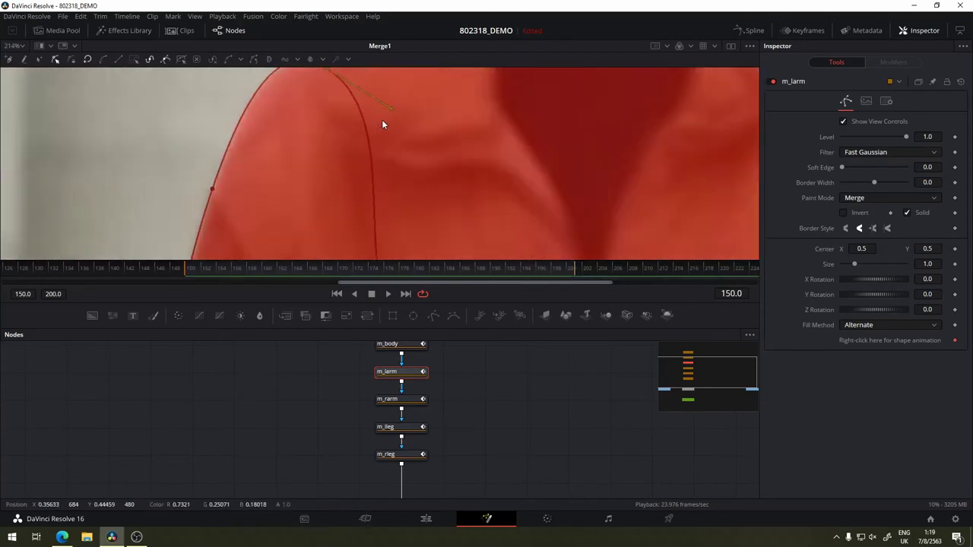
scroll(389, 133, "up", 2)
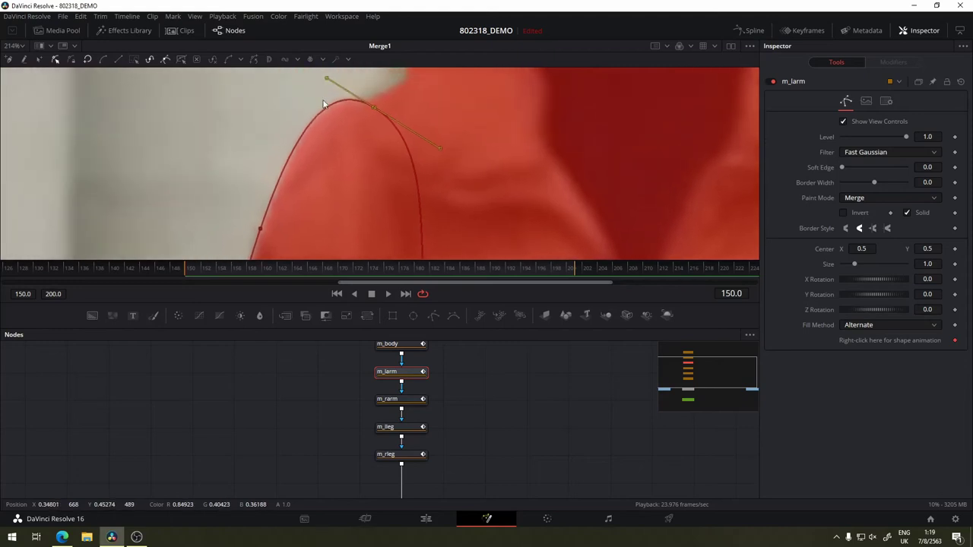
- Drag the shoulder point so the curve follows the jacket's rounded shoulder edge
left_click_drag(372, 109, 419, 147)
left_click(373, 107)
mouse_move(373, 107)
left_mouse_down()
mouse_move(426, 136)
mouse_move(493, 215)
mouse_move(505, 182)
left_mouse_up()
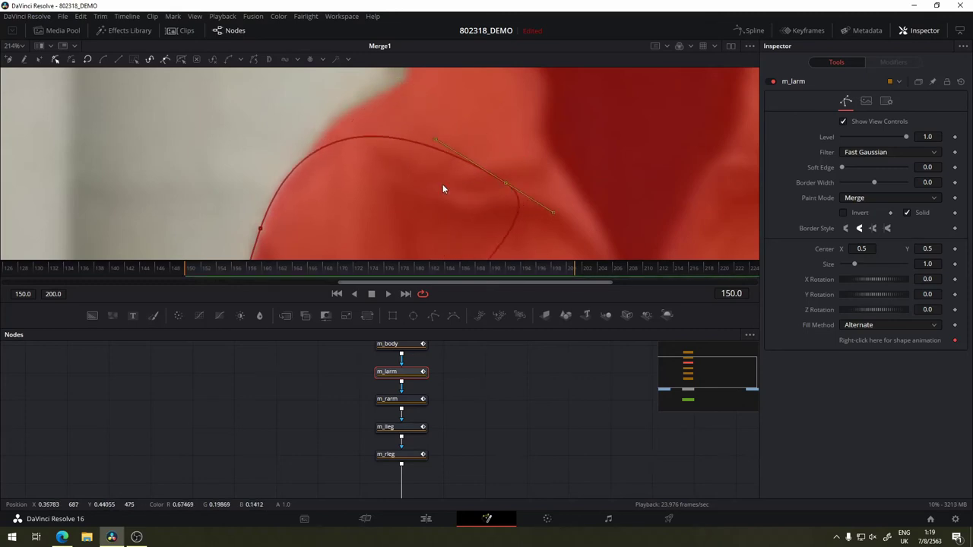
scroll(440, 182, "down", 5)
scroll(439, 179, "up", 5)
scroll(471, 181, "up", 2)
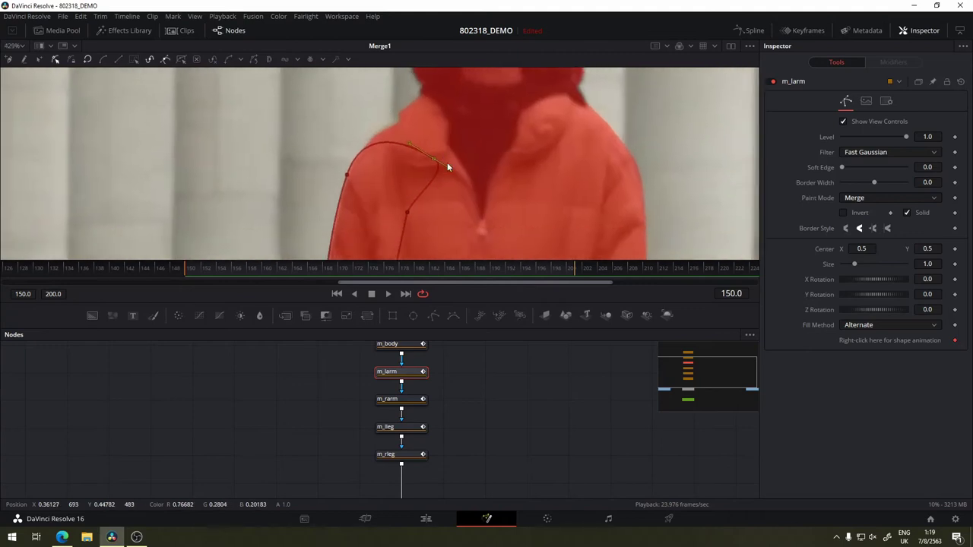
left_click_drag(447, 167, 322, 144)
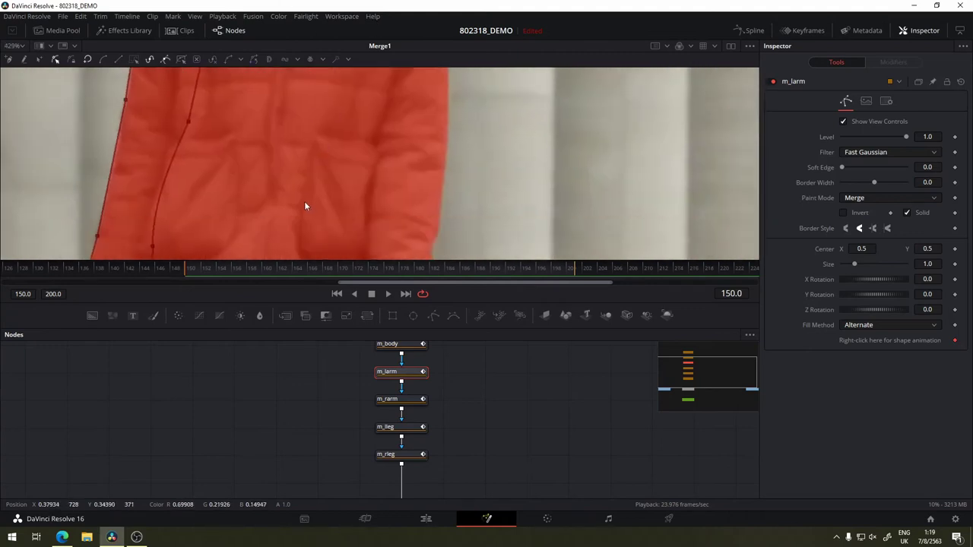
mouse_move(307, 206)
left_mouse_down()
mouse_move(403, 123)
mouse_move(397, 202)
left_mouse_up()
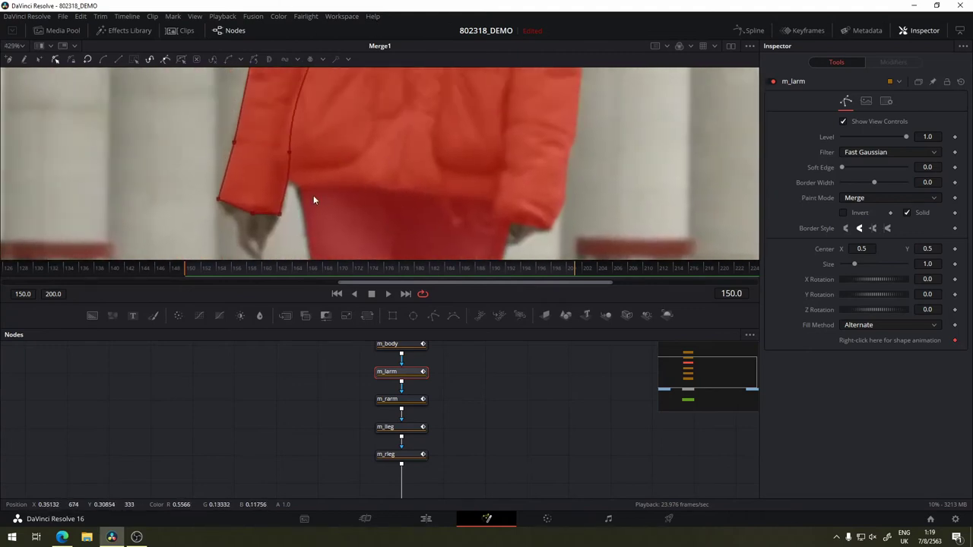
- Smooth the m_lleg hip point and move it up to the jacket hem
left_click(408, 434)
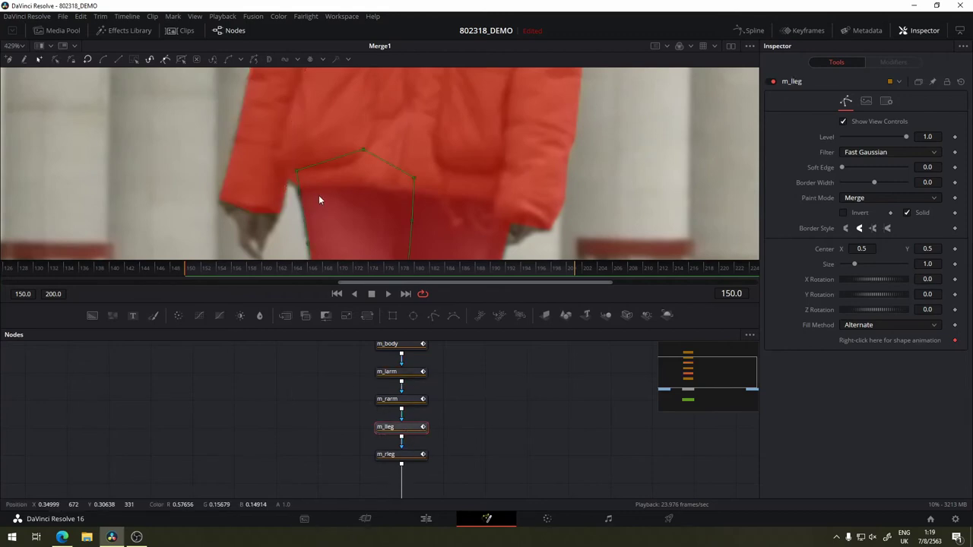
scroll(316, 193, "up", 2)
left_click(275, 149)
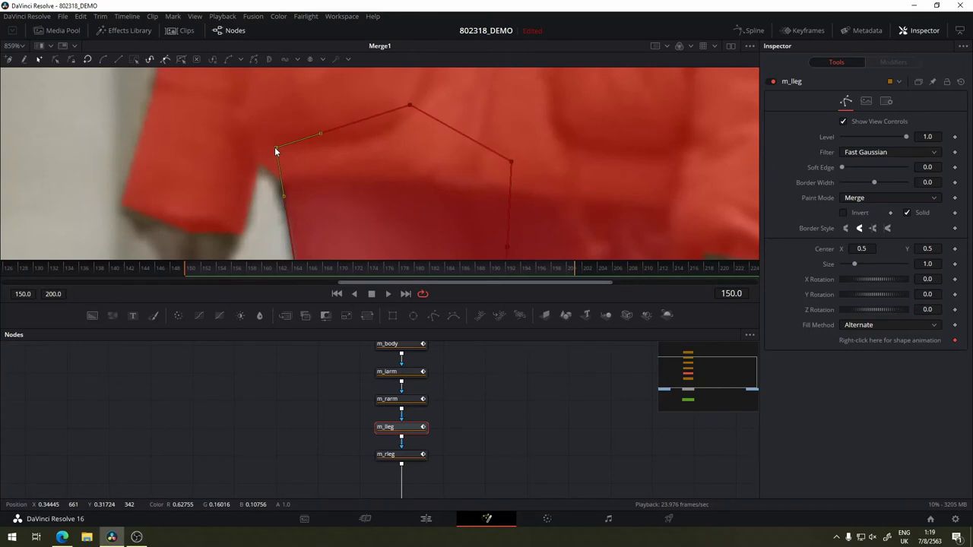
left_click(102, 64)
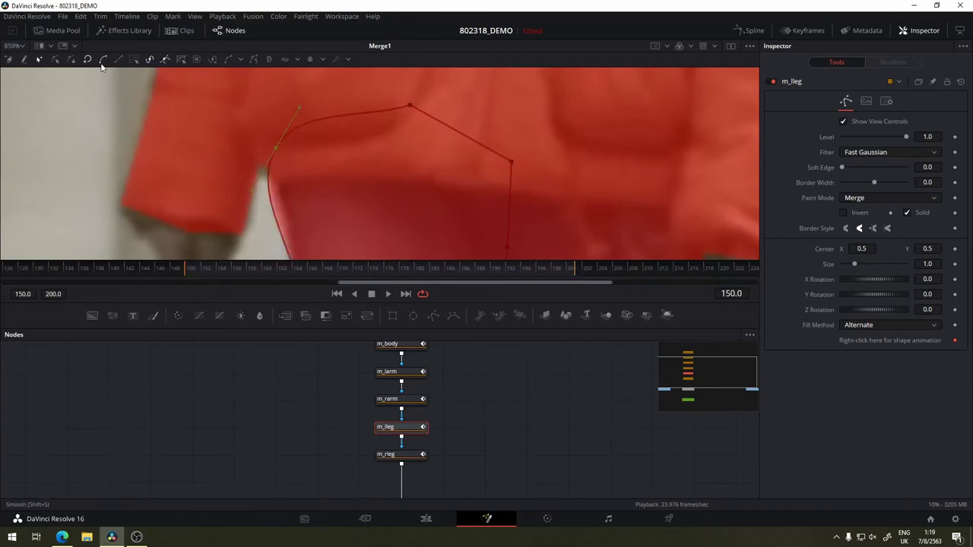
left_click_drag(276, 150, 285, 122)
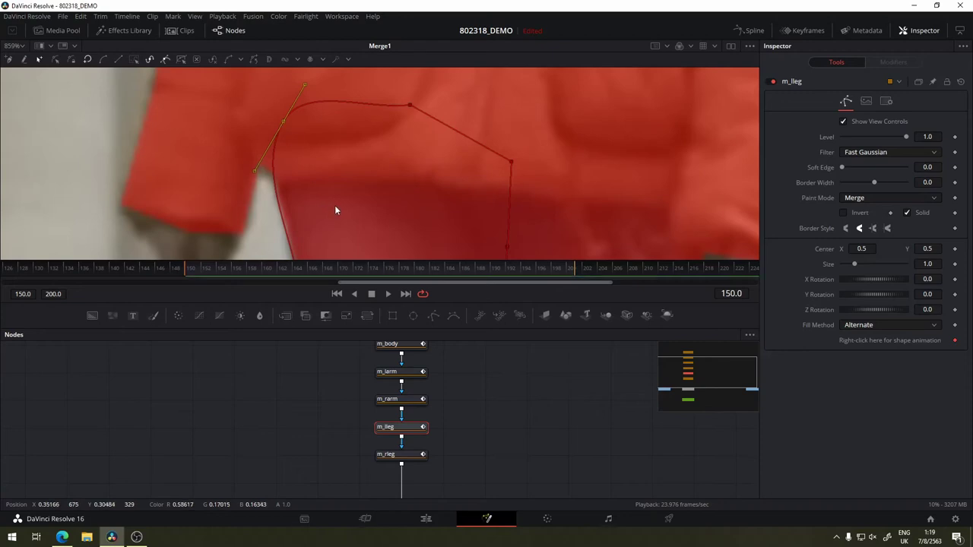
scroll(335, 206, "down", 5)
left_click_drag(324, 179, 252, 127)
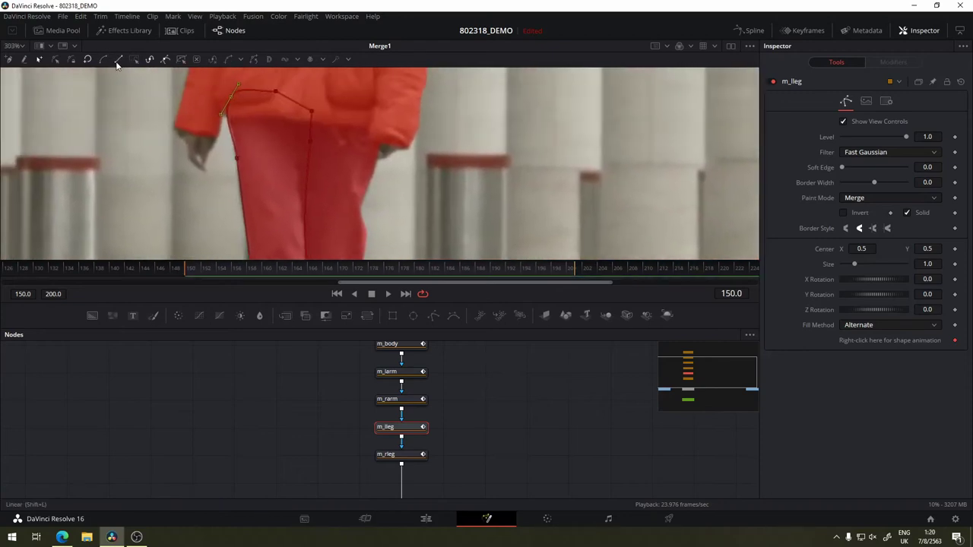
- Make the inner-leg segment Linear so it runs straight along the trouser
scroll(322, 97, "down", 4)
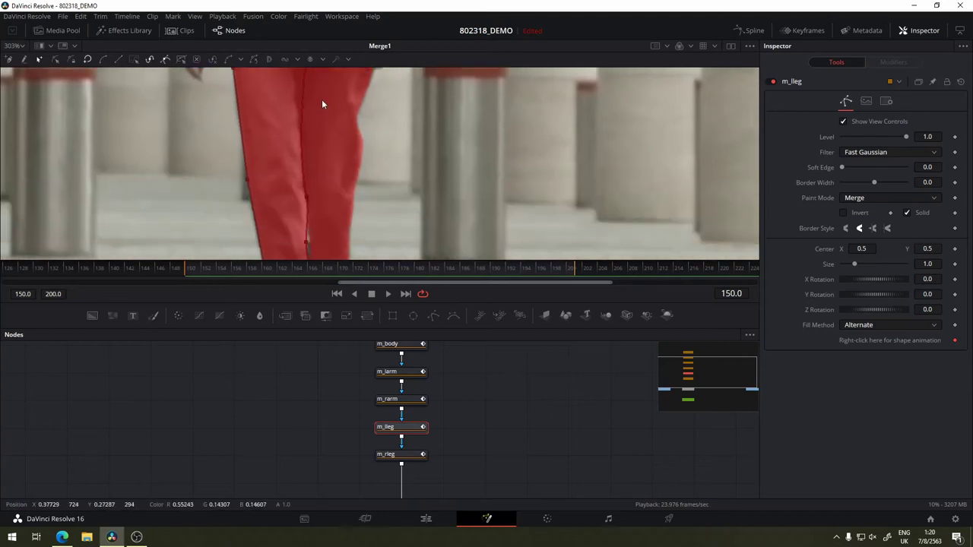
scroll(310, 183, "up", 4)
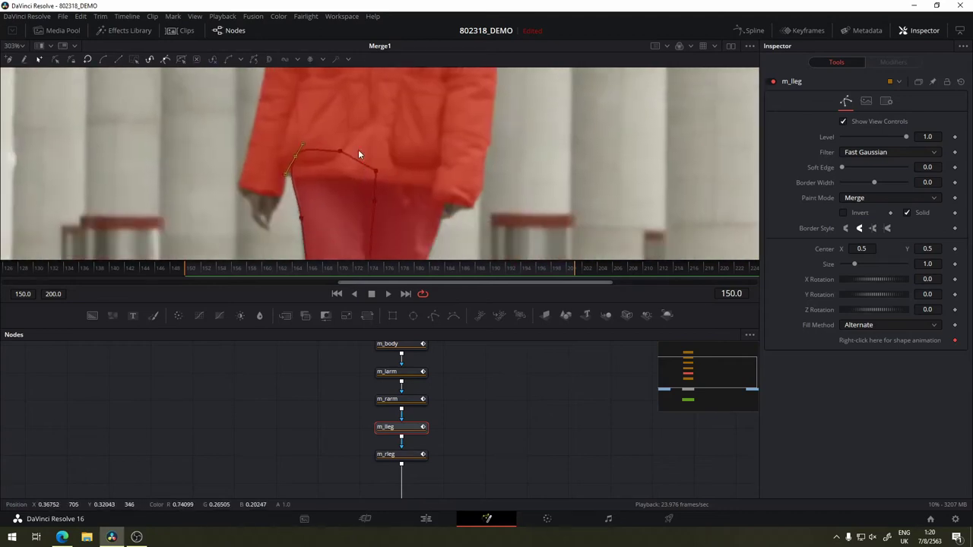
scroll(353, 209, "down", 4)
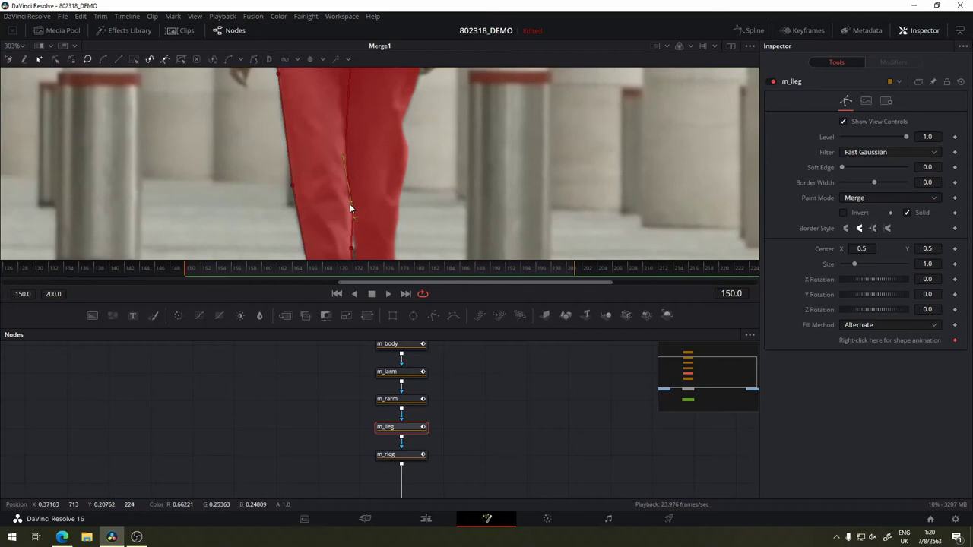
left_click(119, 59)
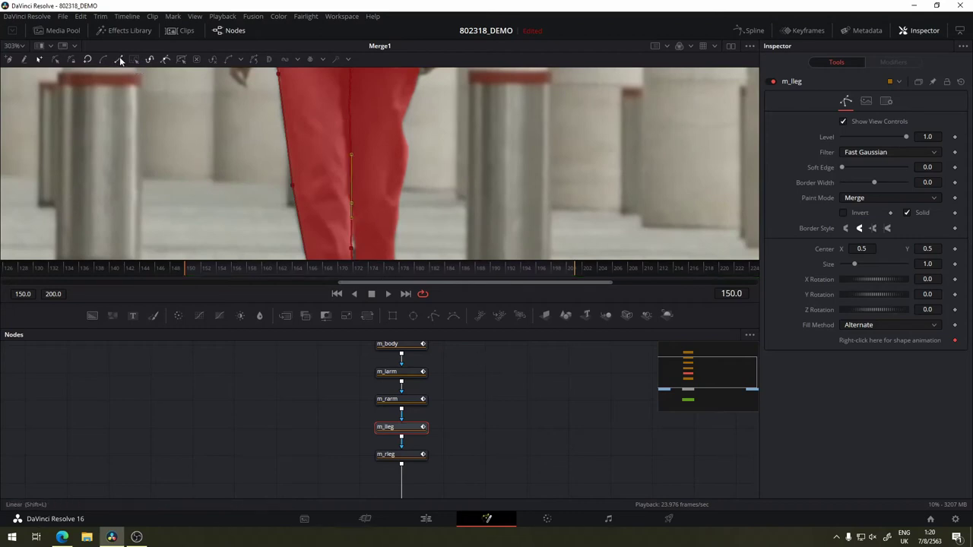
key("shift+s")
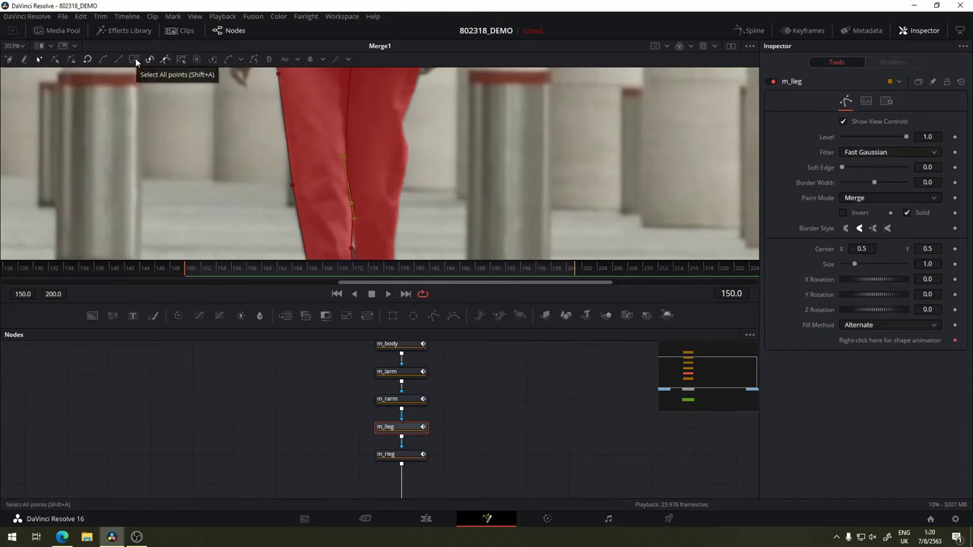
left_click(215, 163)
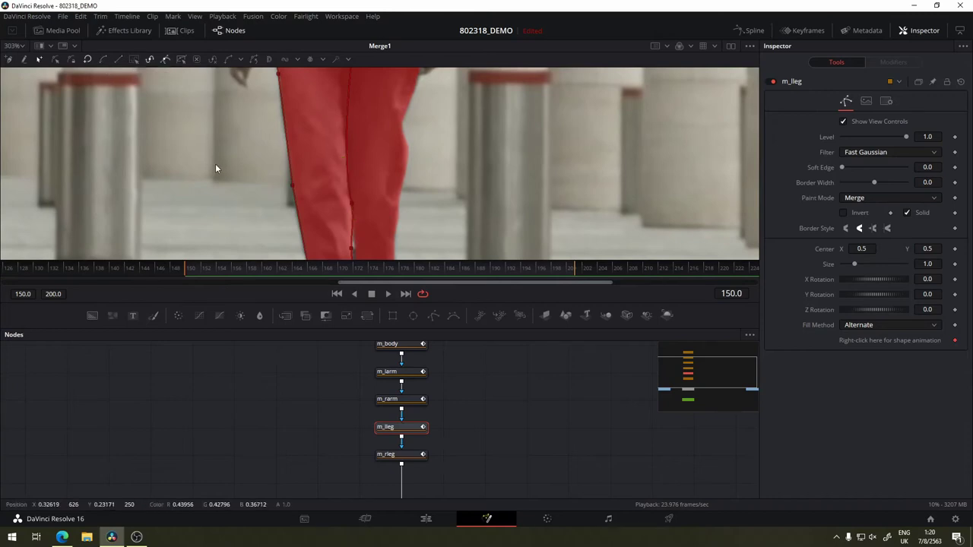
- Select all points of the leg mask
scroll(320, 187, "down", 2)
scroll(322, 182, "up", 2)
scroll(322, 183, "down", 5)
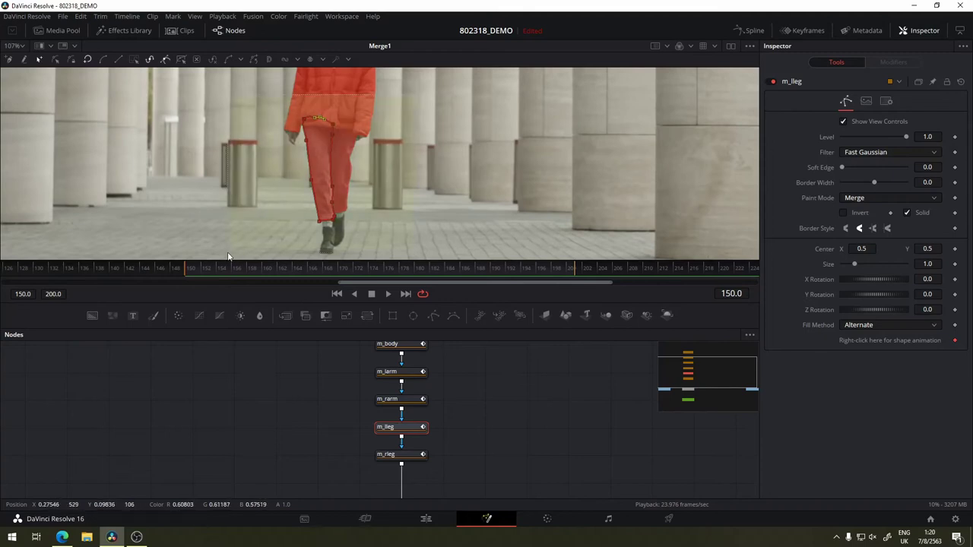
left_click_drag(416, 100, 232, 251)
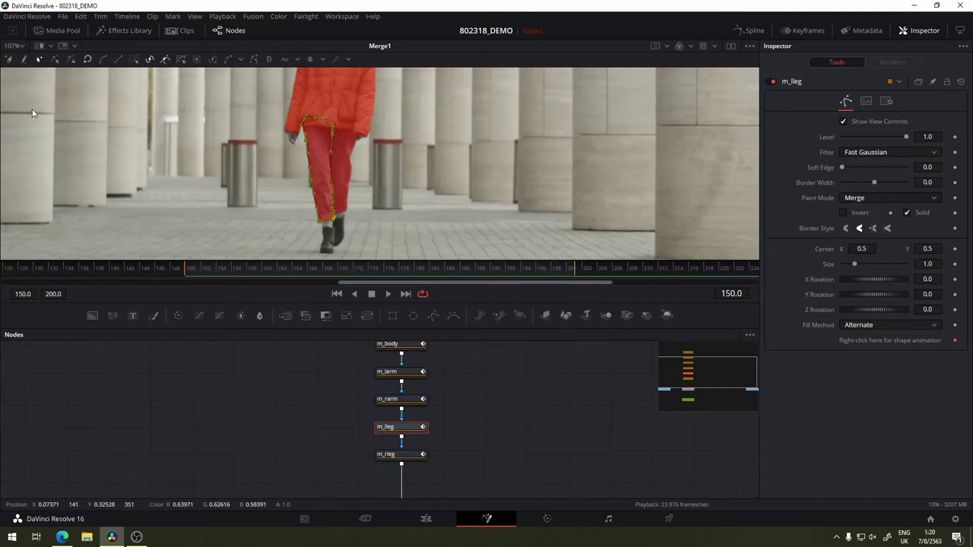
left_click(385, 129)
key("ctrl+a")
scroll(303, 122, "up", 5)
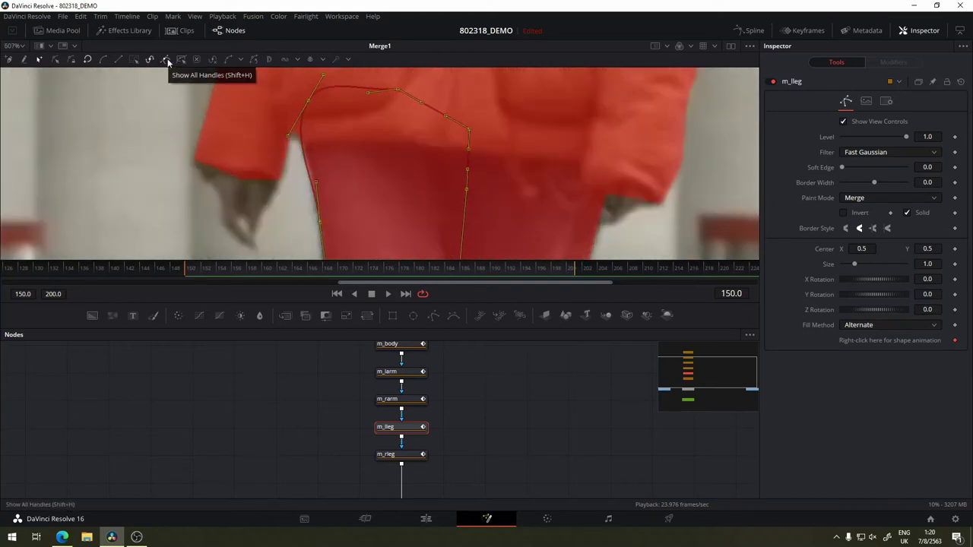
- Toggle Show All Handles and point display to review the leg mask shape
left_click(168, 62)
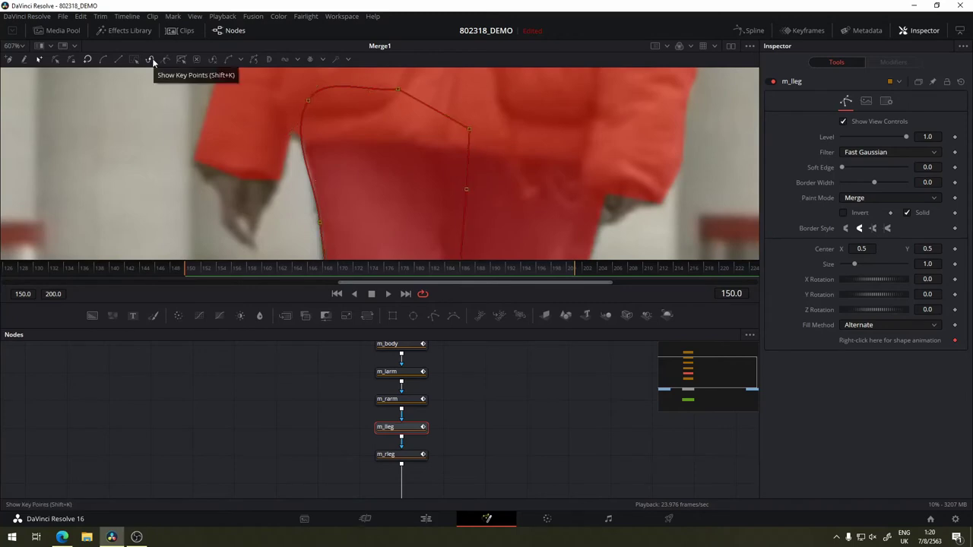
left_click(152, 60)
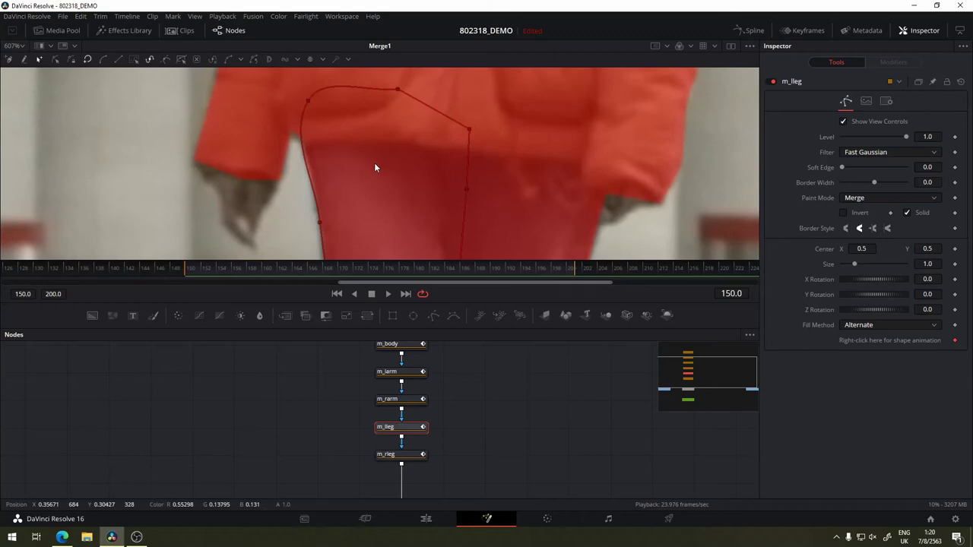
scroll(374, 167, "down", 5)
scroll(374, 167, "down", 4)
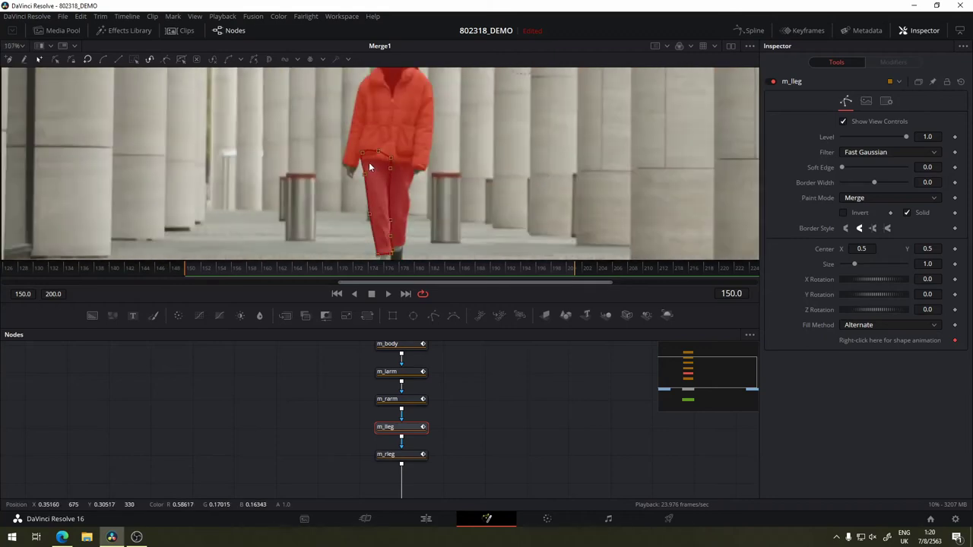
left_click(169, 62)
left_click(167, 60)
scroll(369, 190, "up", 1)
scroll(364, 198, "up", 1)
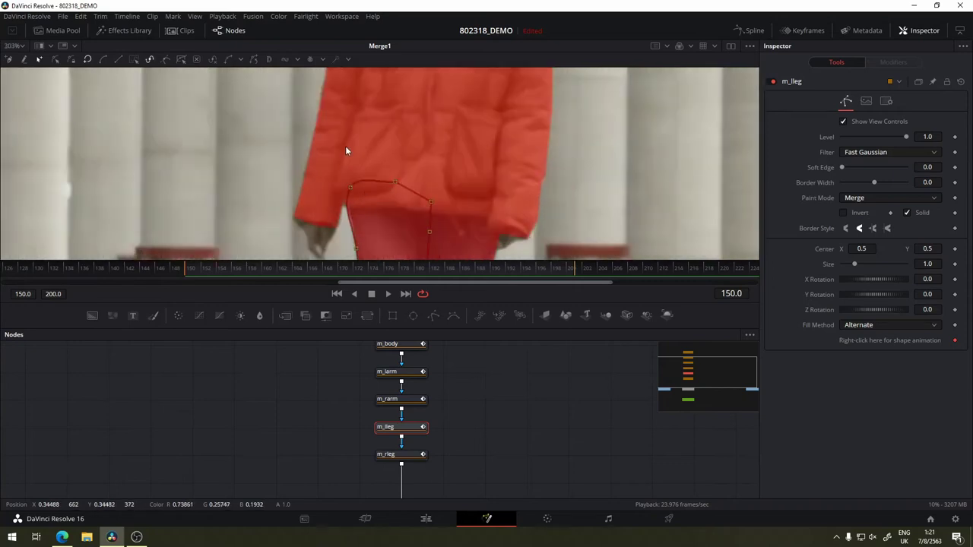
- Reshape the m_lleg points with a transform box to fit the left leg
left_click_drag(371, 207, 327, 159)
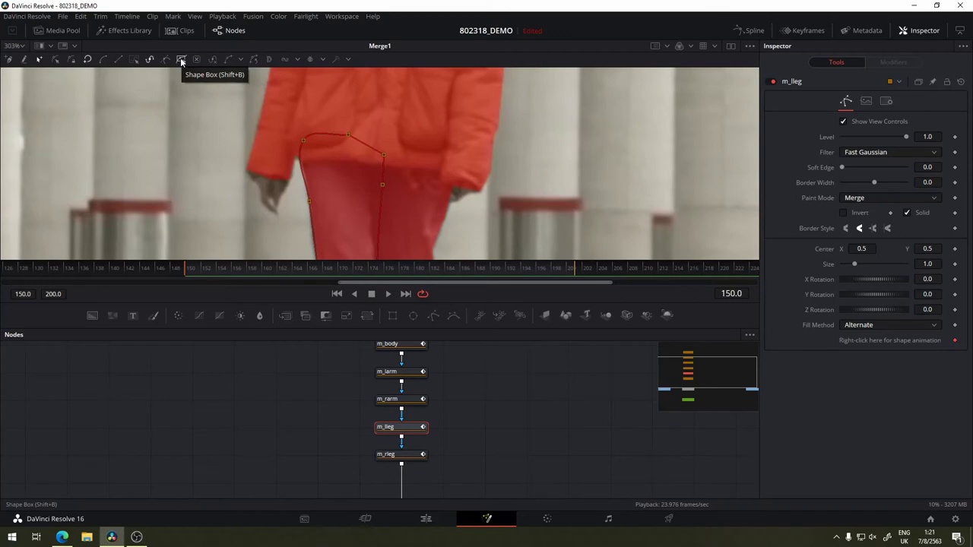
scroll(395, 175, "down", 2)
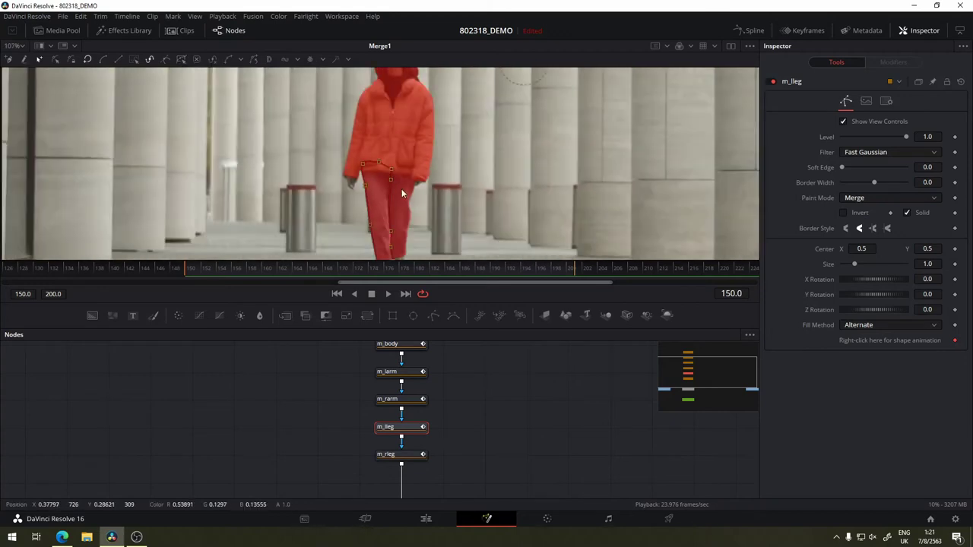
left_click_drag(418, 200, 408, 156)
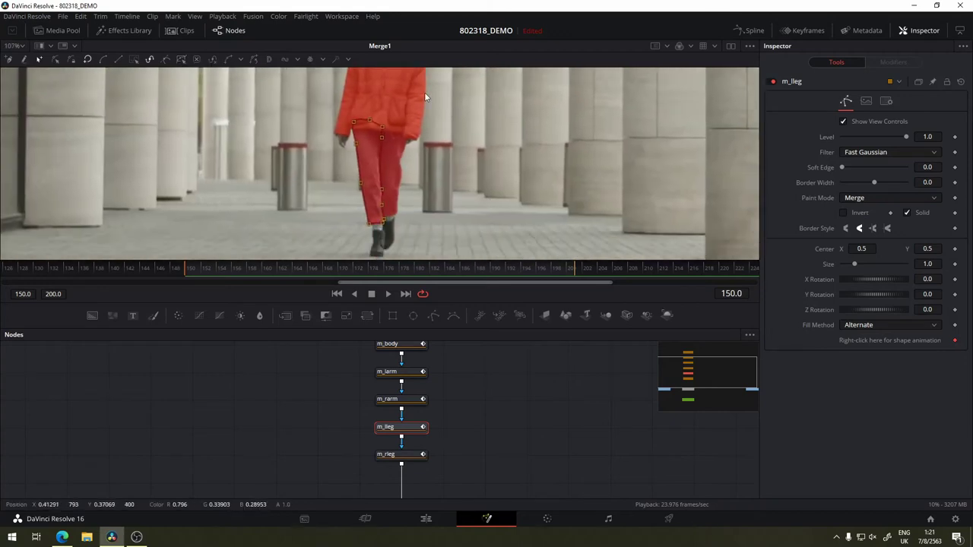
left_click(180, 59)
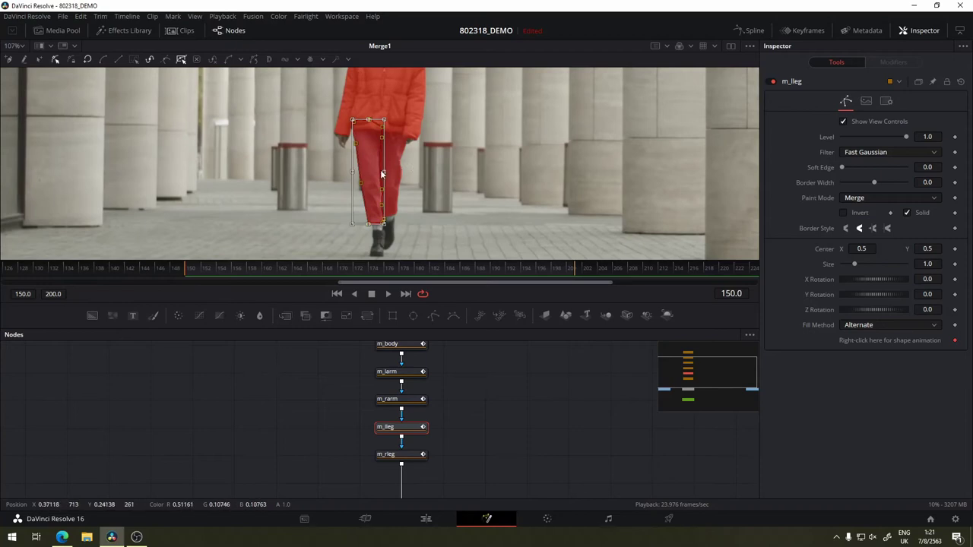
left_click_drag(384, 172, 394, 178)
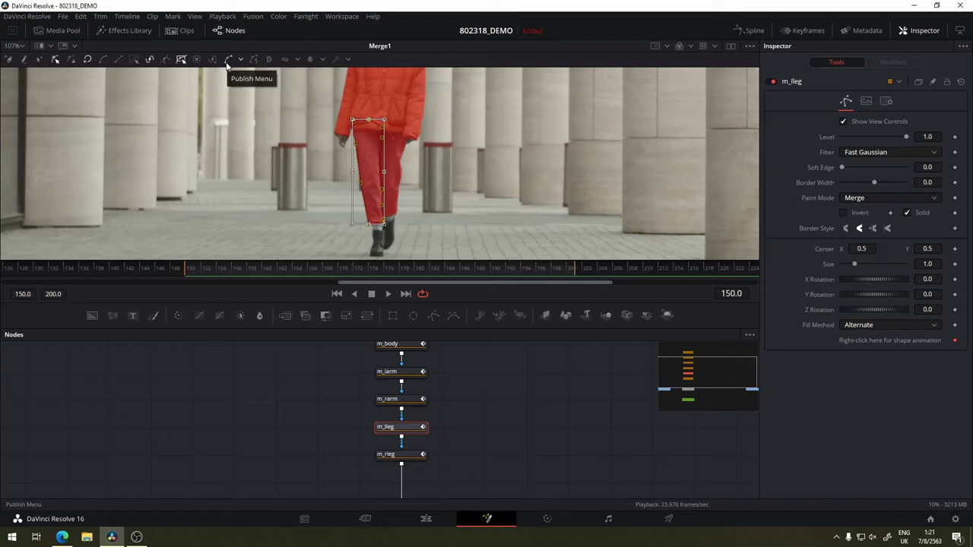
- Open and close the Publish menu without choosing anything, then adjust the node view
left_click(227, 62)
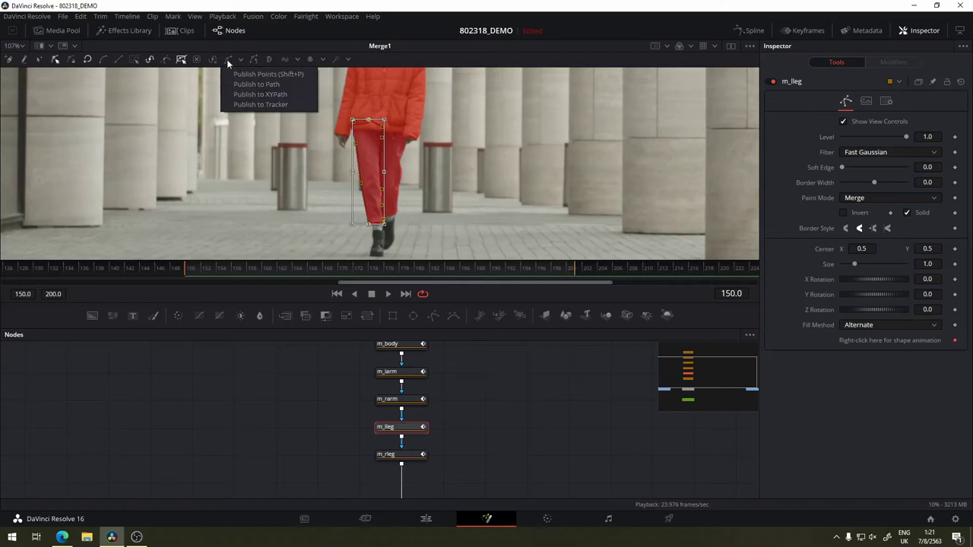
left_click(314, 47)
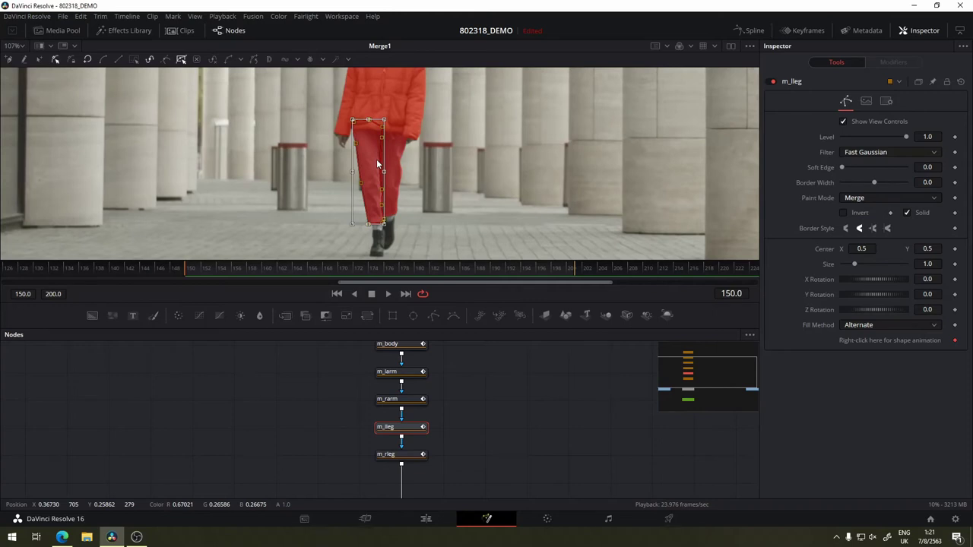
scroll(376, 164, "up", 1)
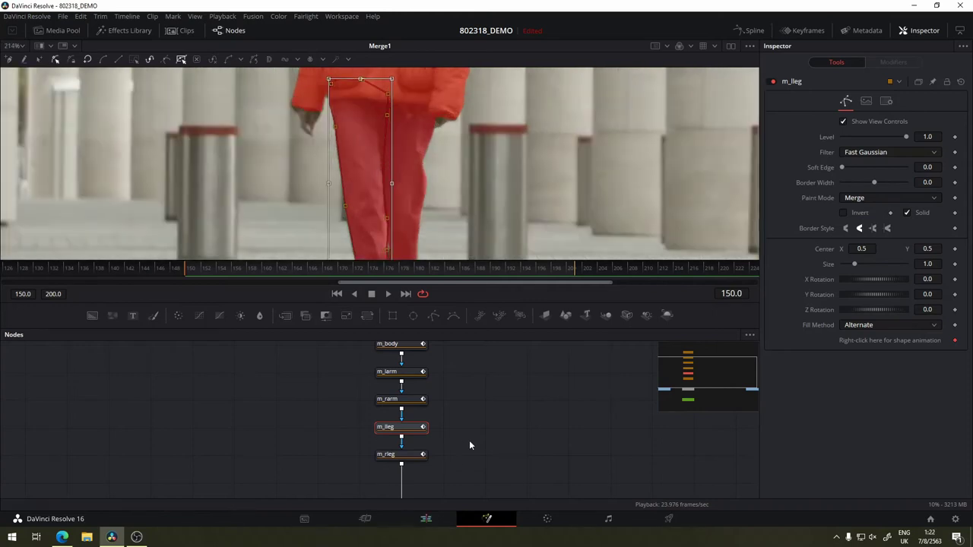
scroll(469, 443, "down", 3)
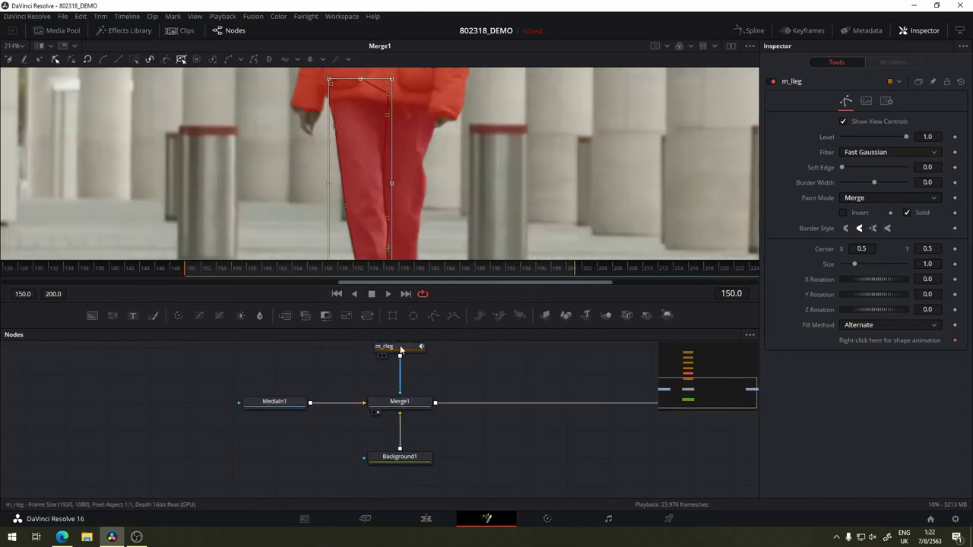
- Show the m_rleg matte in the viewer and test its Soft Edge, then reset it
key("1")
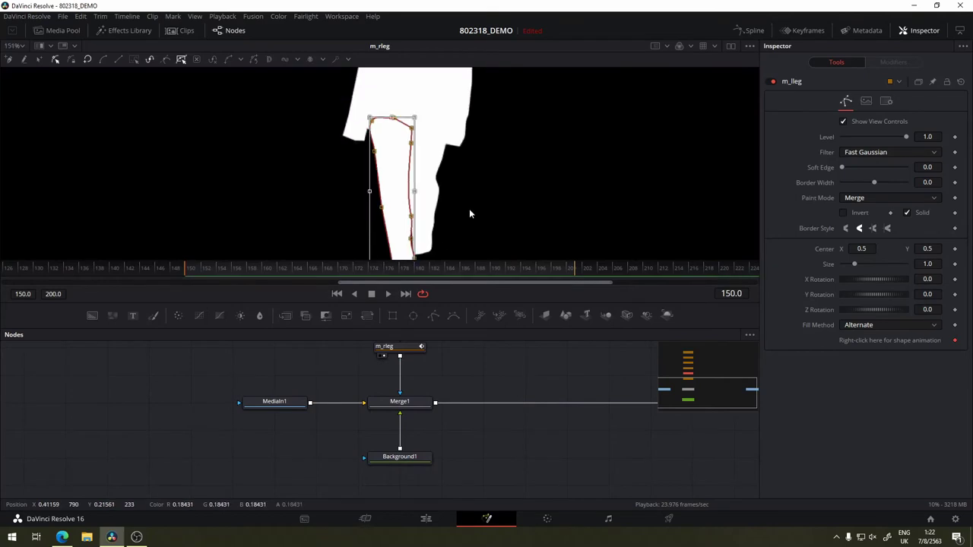
scroll(470, 214, "down", 3)
scroll(479, 180, "up", 2)
scroll(470, 200, "down", 1)
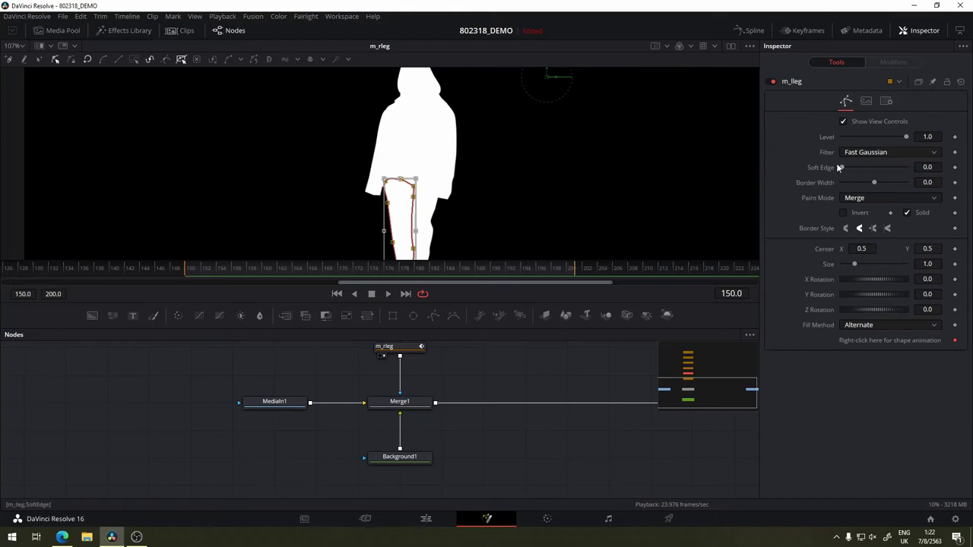
left_click_drag(840, 167, 841, 167)
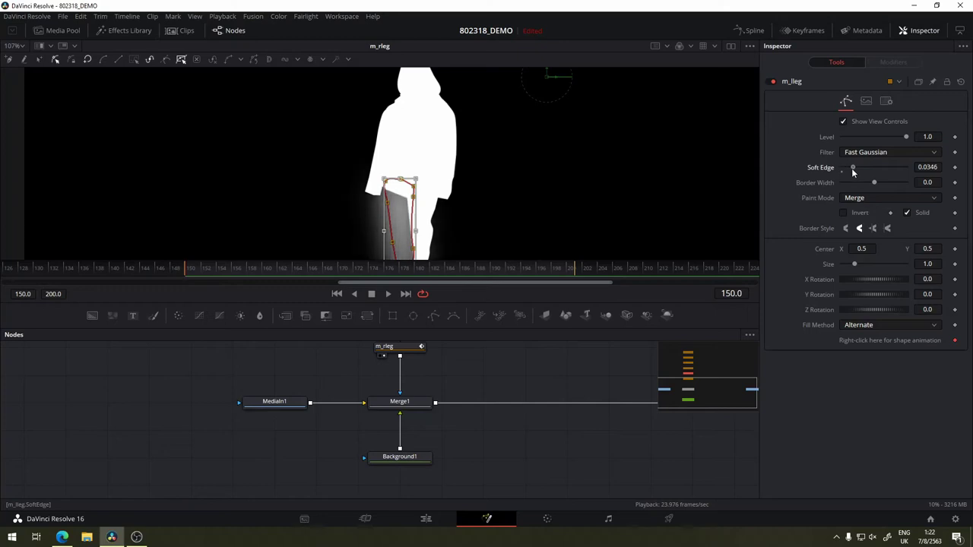
scroll(460, 449, "down", 2)
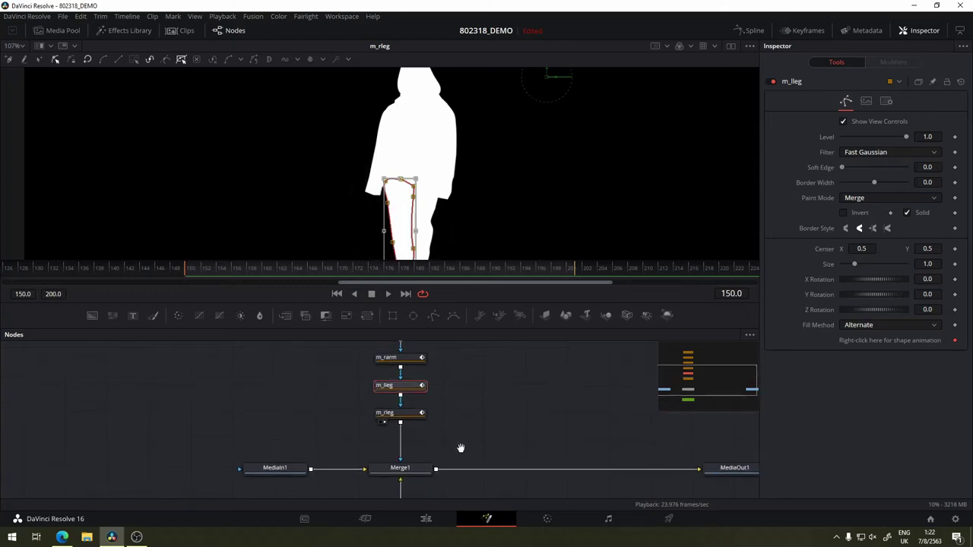
scroll(489, 423, "up", 3)
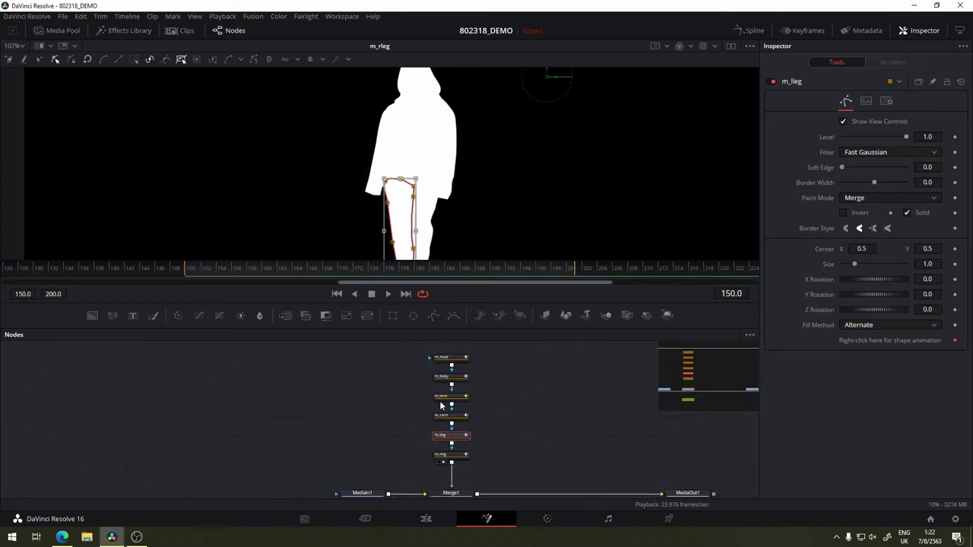
- Select all mask nodes and test Soft Edge on the whole matte, then reset it
left_click_drag(498, 349, 377, 471)
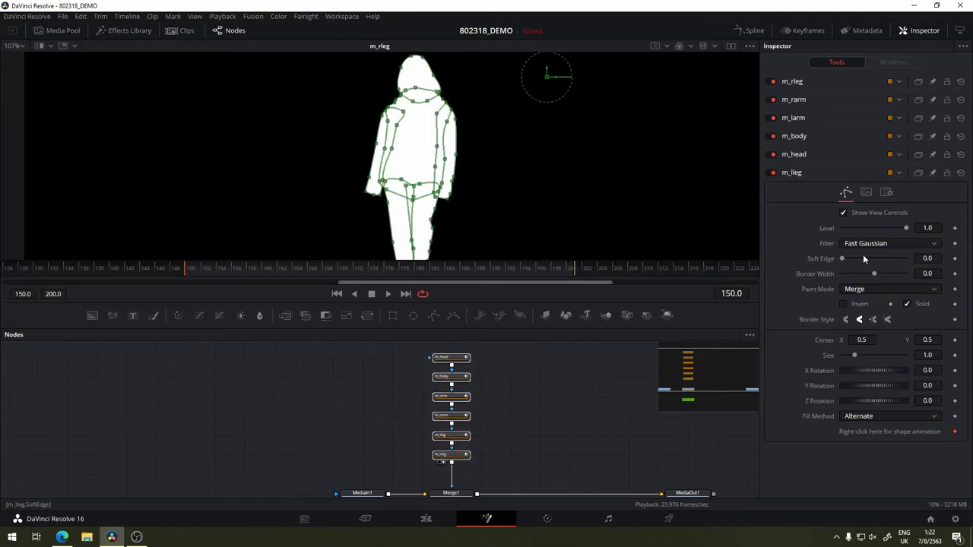
left_click(369, 367)
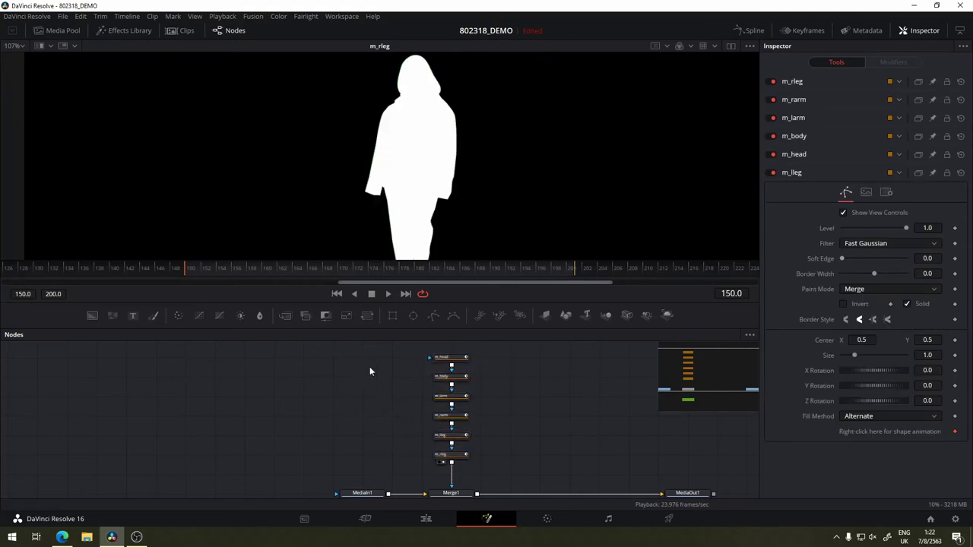
left_click_drag(513, 351, 354, 487)
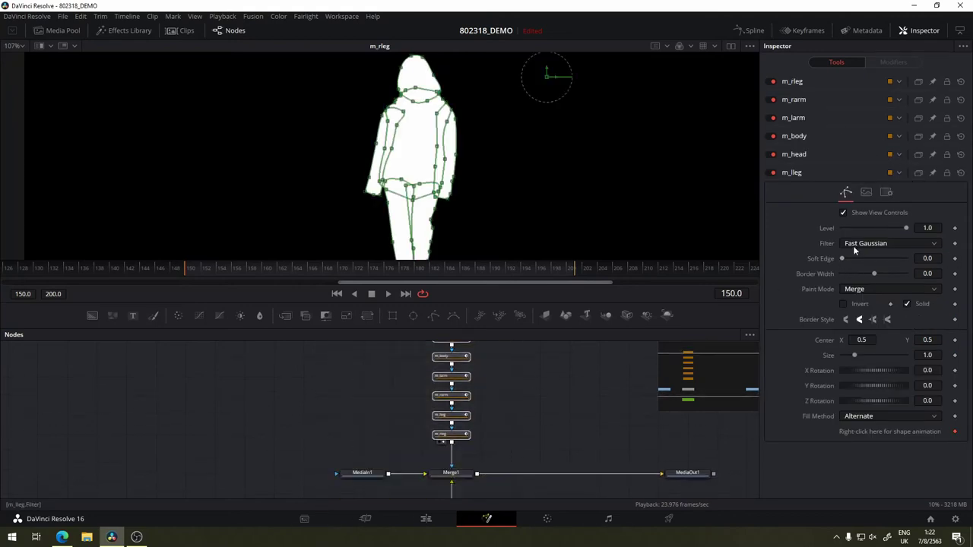
left_click_drag(843, 258, 798, 262)
left_click(848, 82)
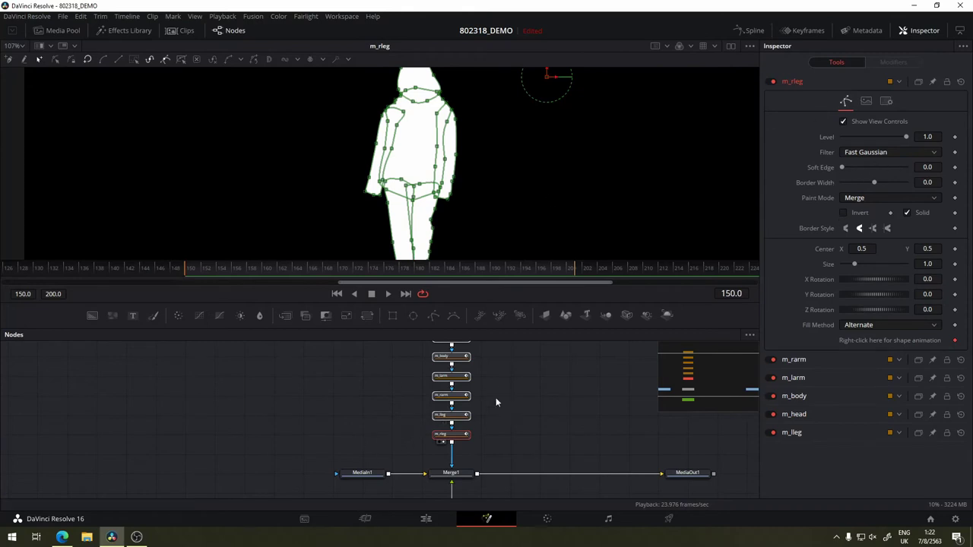
scroll(495, 398, "down", 2)
- Clear the mask node selection and select the m_head mask
left_click(504, 399)
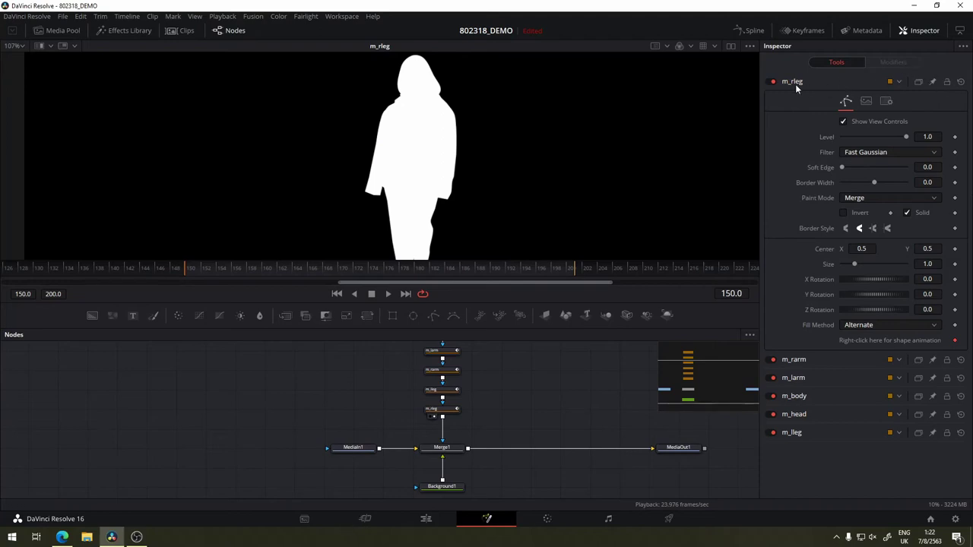
scroll(495, 428, "up", 2)
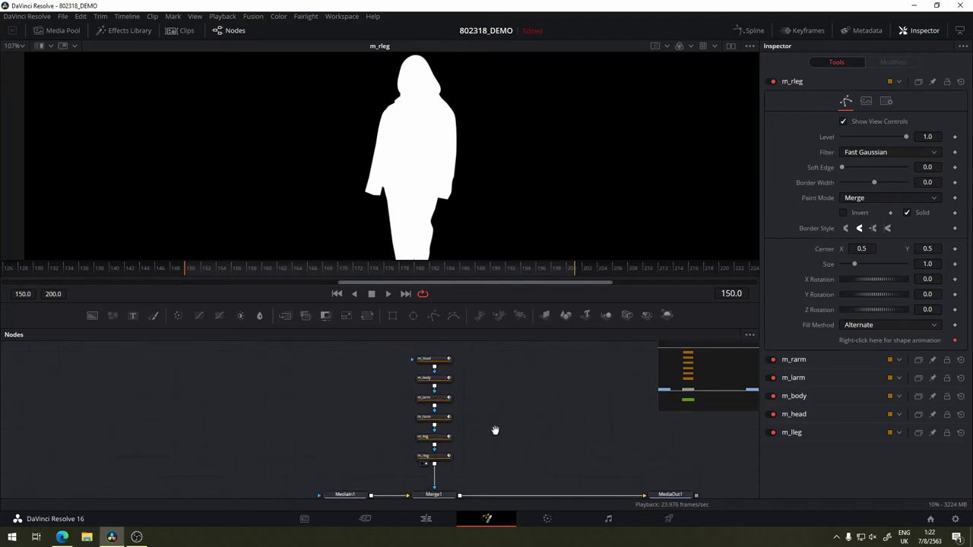
left_click_drag(483, 347, 371, 471)
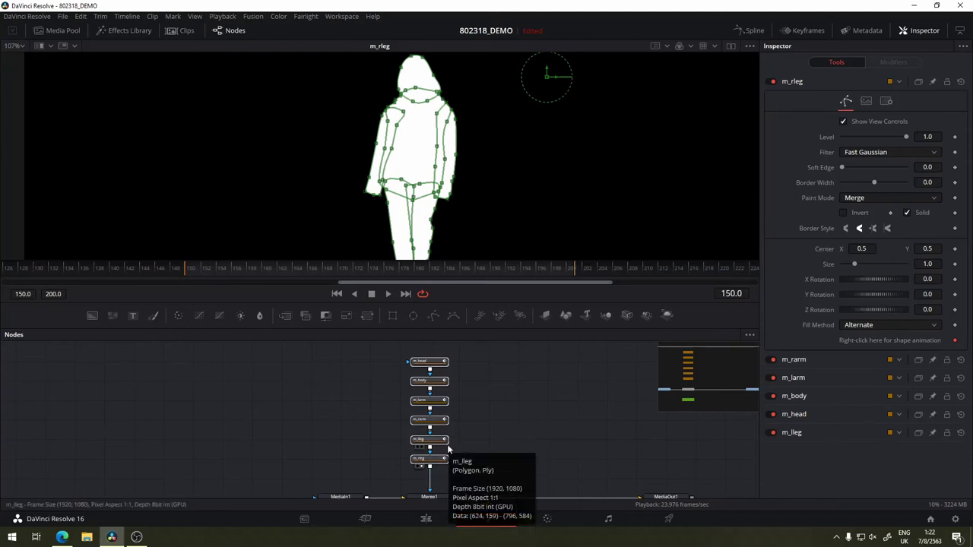
left_click(474, 466)
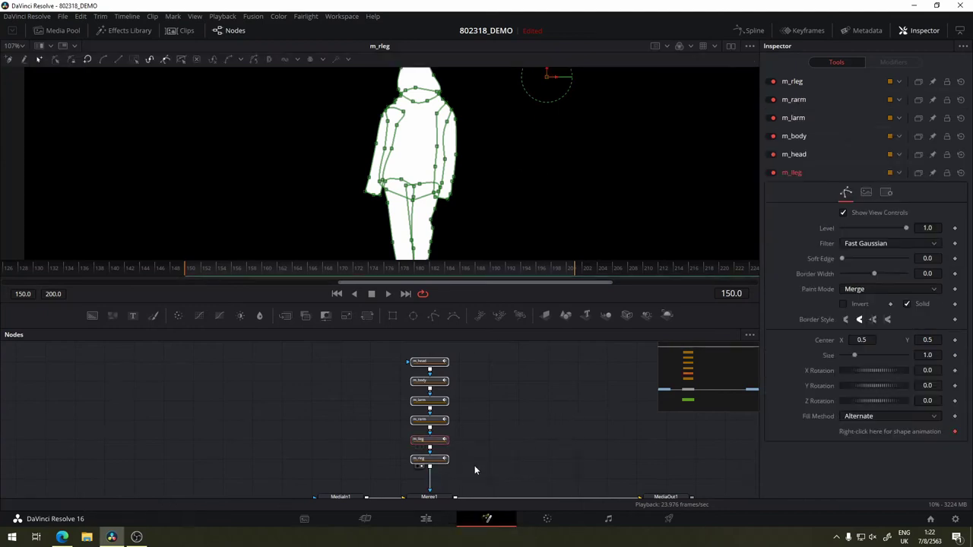
left_click(430, 441)
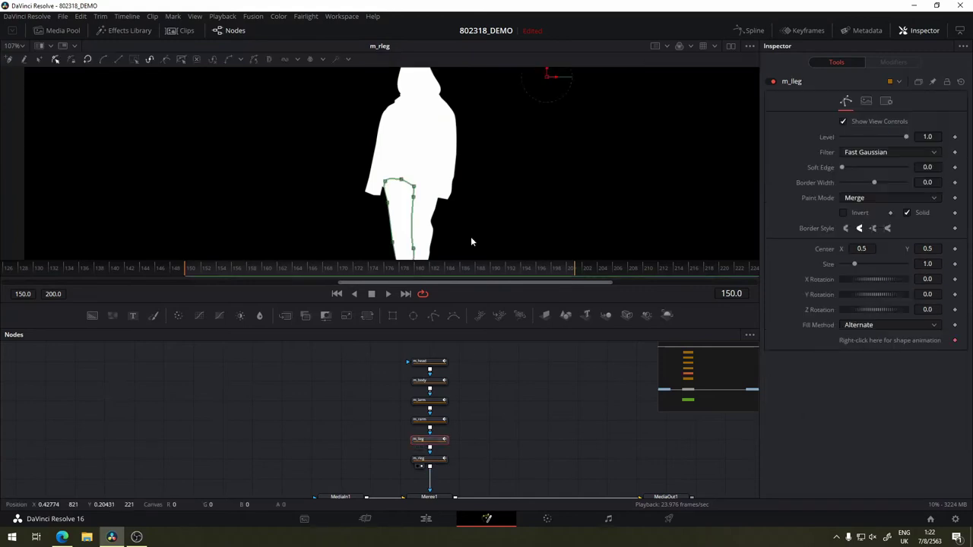
left_click(431, 363)
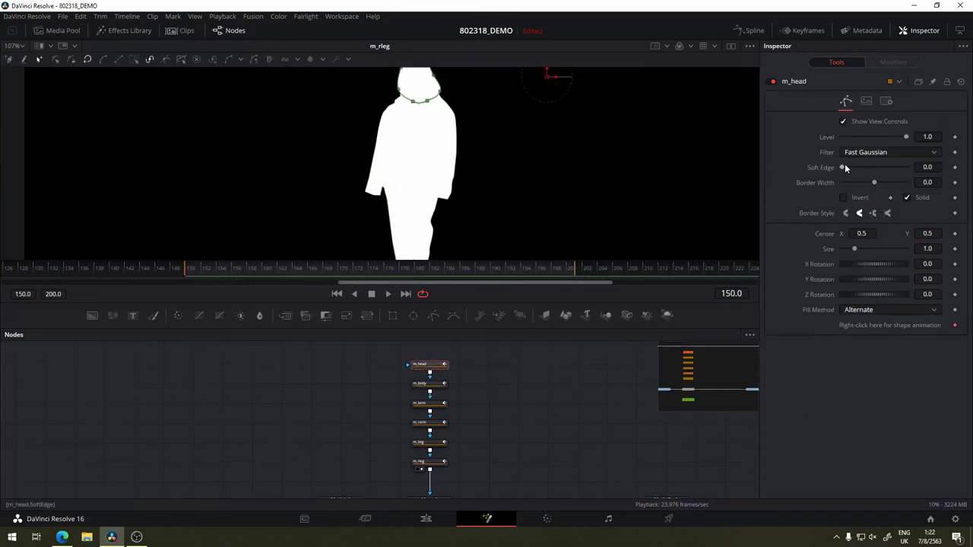
- Try feathering m_head's edge, then restore its Soft Edge to 0.0
left_click_drag(843, 167, 831, 170)
scroll(490, 129, "up", 1)
scroll(490, 148, "up", 2)
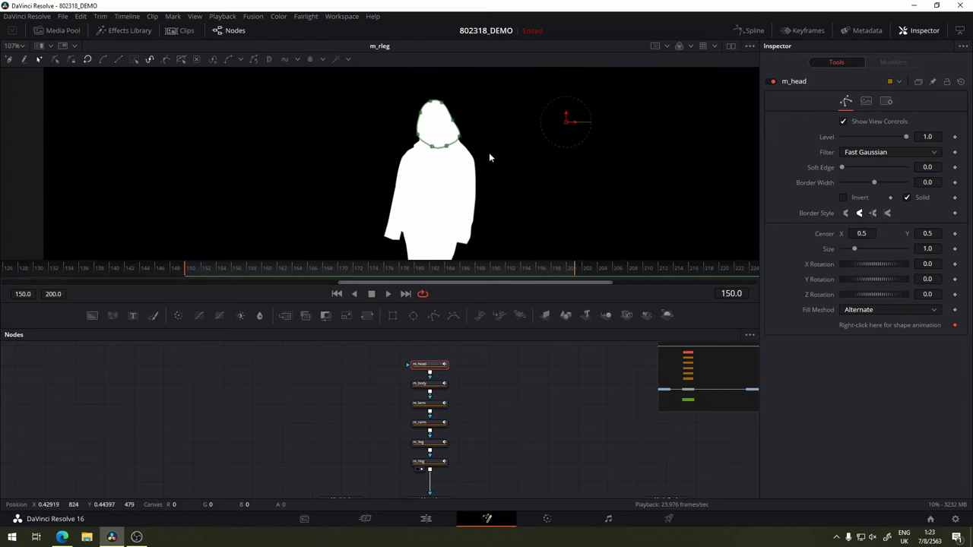
scroll(471, 140, "up", 5)
scroll(471, 140, "up", 3)
scroll(477, 134, "up", 2)
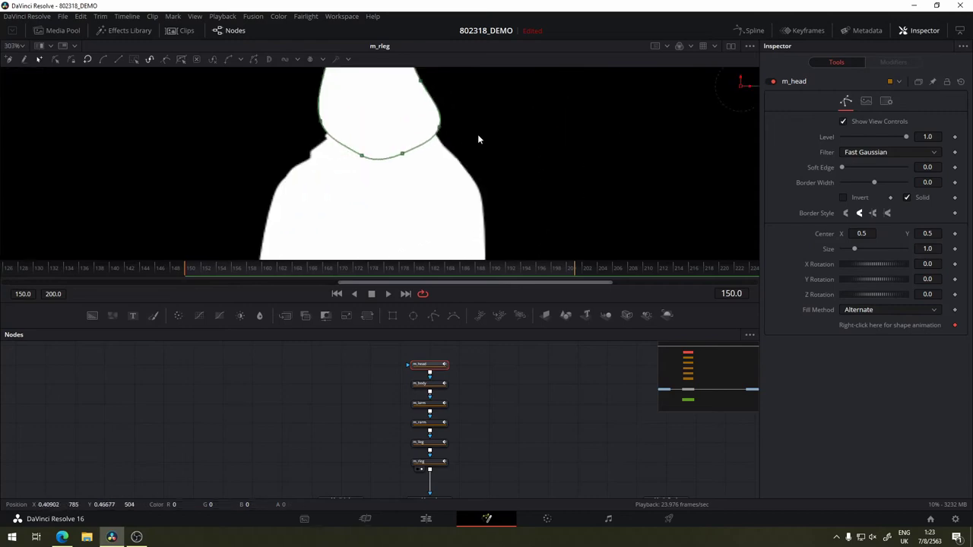
scroll(575, 195, "down", 1)
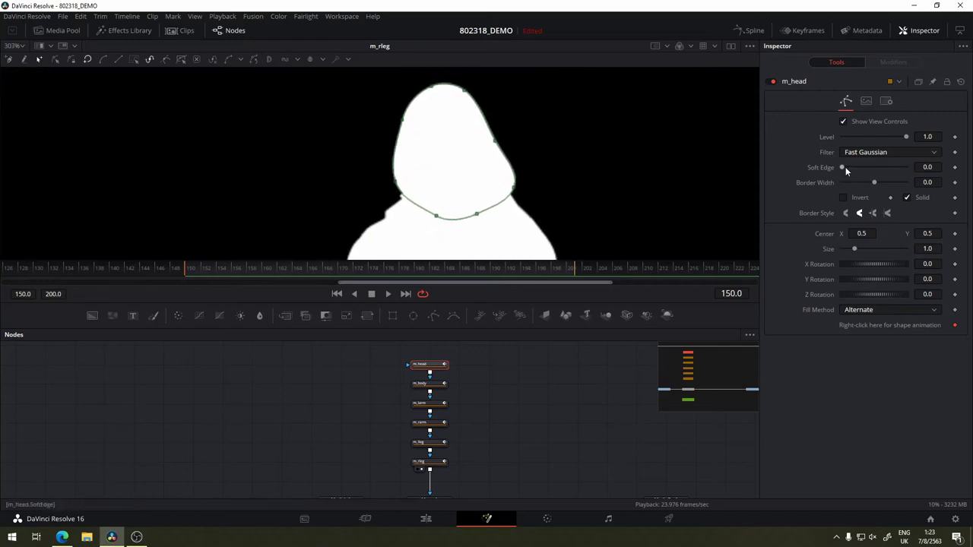
left_click_drag(844, 167, 849, 168)
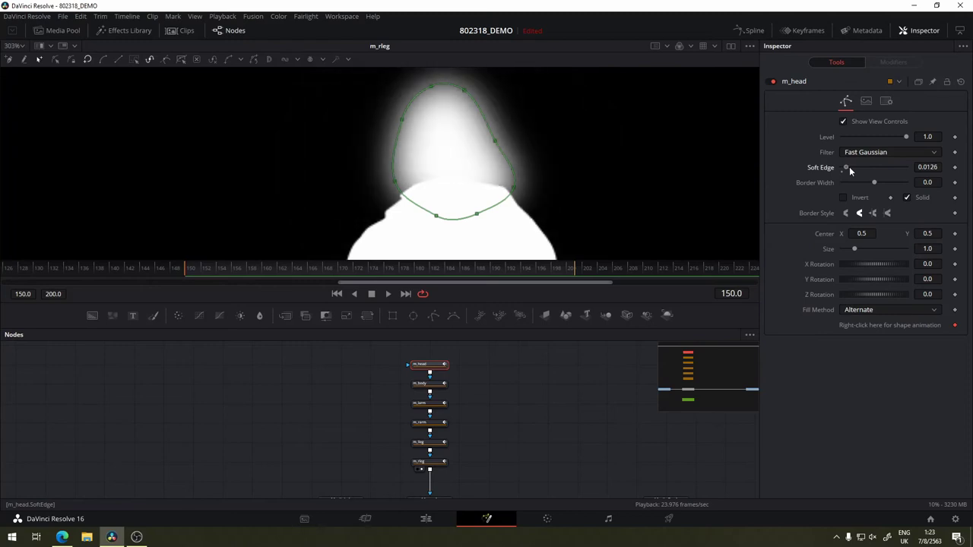
left_click_drag(849, 166, 831, 173)
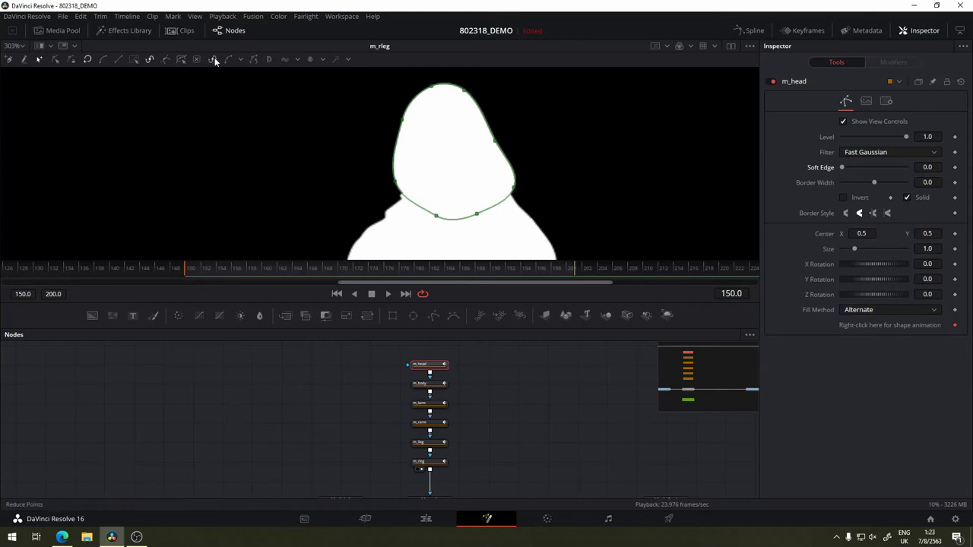
- Try m_head as a double polyline with a pulled-out outer edge, then revert it to single
left_click(268, 61)
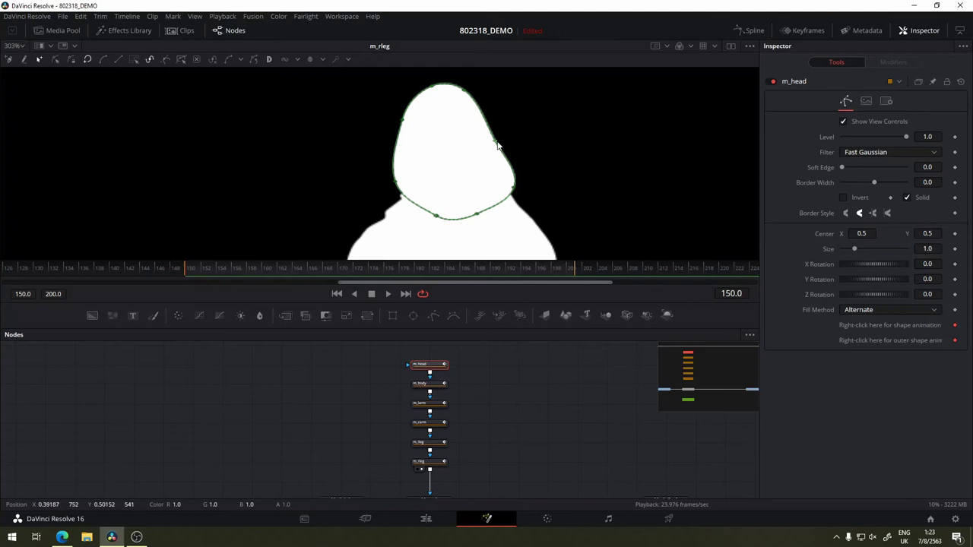
left_click_drag(497, 145, 510, 141)
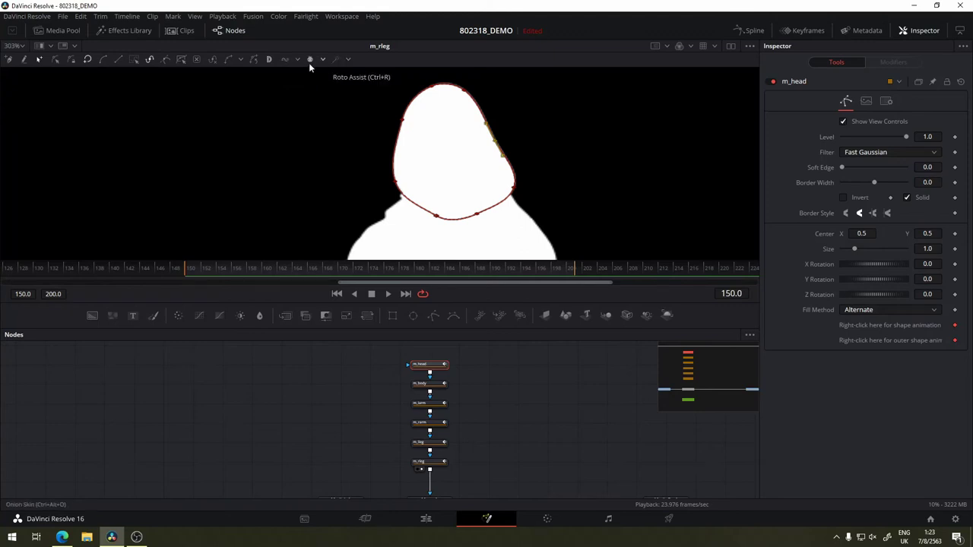
left_click(267, 59)
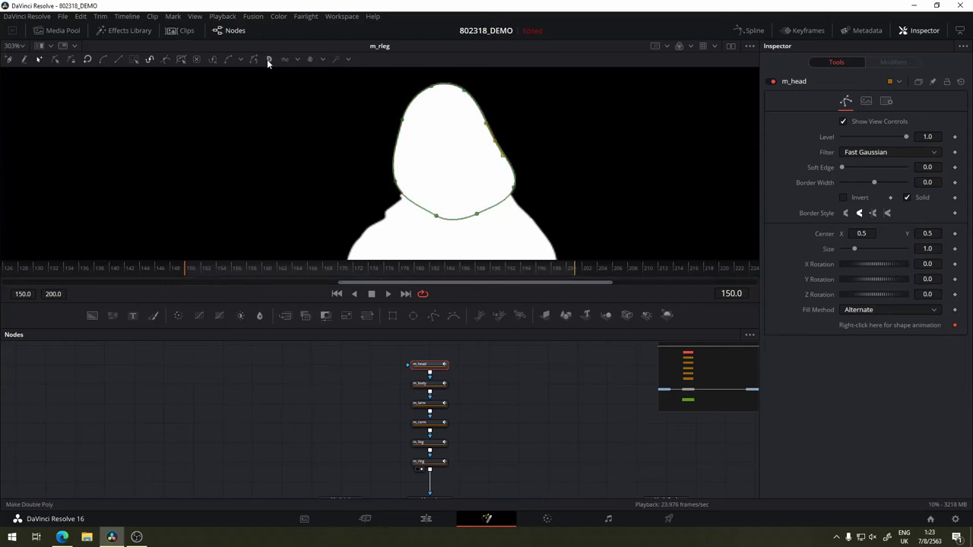
- Select every m_head point, make it a double polyline and offset the outer outline
scroll(461, 405, "up", 2)
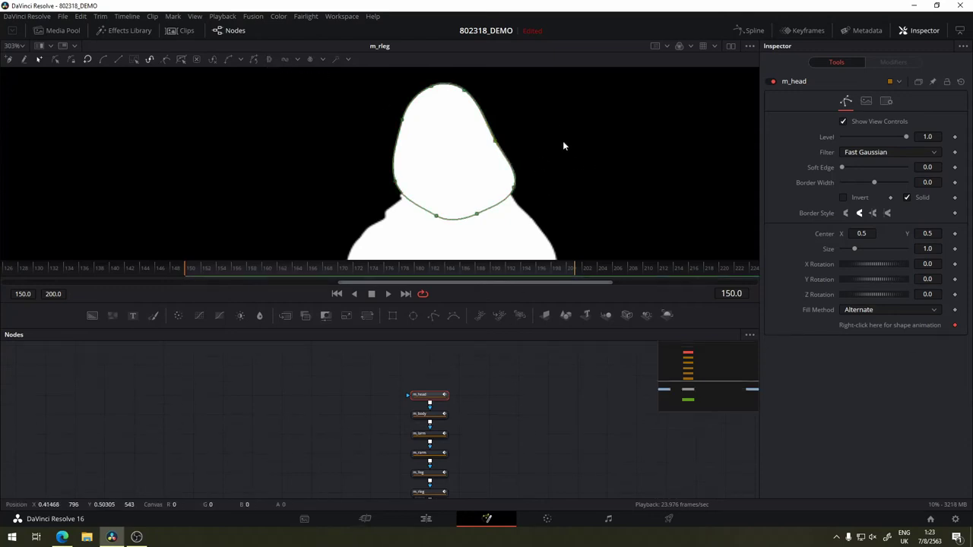
left_click_drag(558, 89, 302, 268)
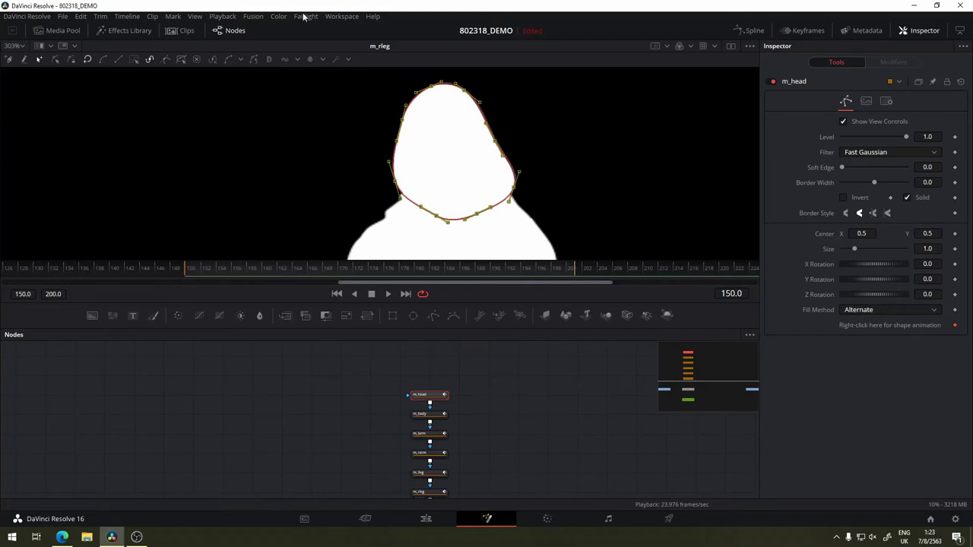
left_click(271, 60)
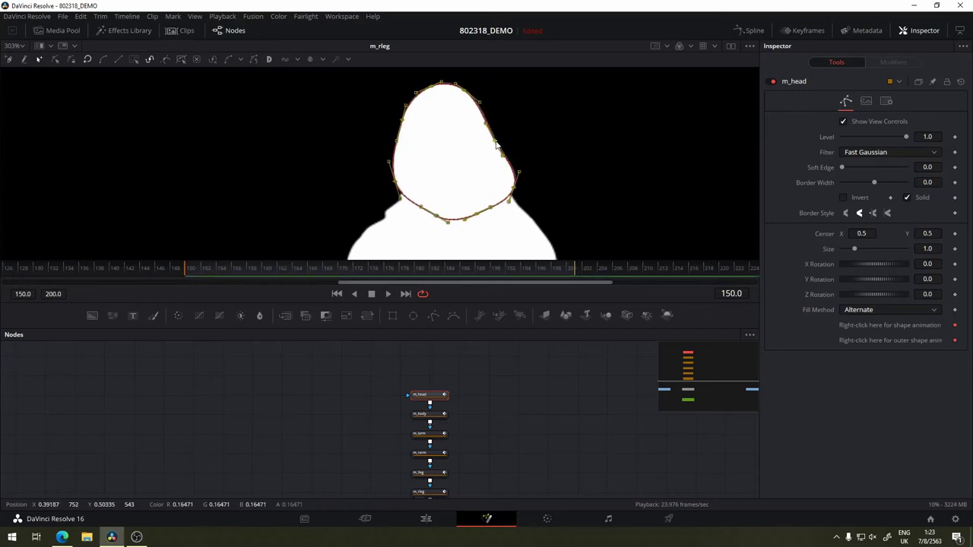
mouse_move(498, 146)
left_mouse_down()
mouse_move(505, 139)
mouse_move(496, 146)
left_mouse_up()
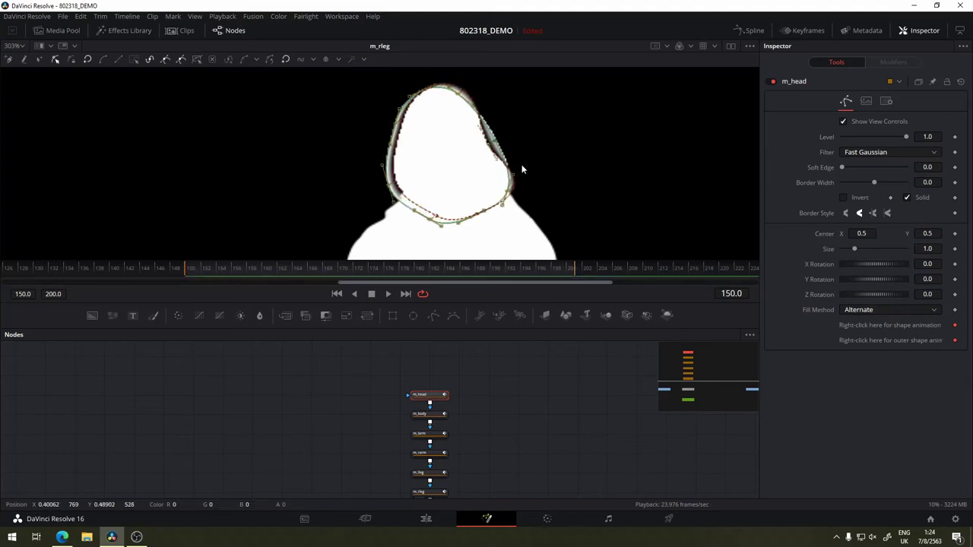
- Select the m_head outline and pull the bulging right-edge point back toward the head
left_click(520, 155)
left_click(497, 150)
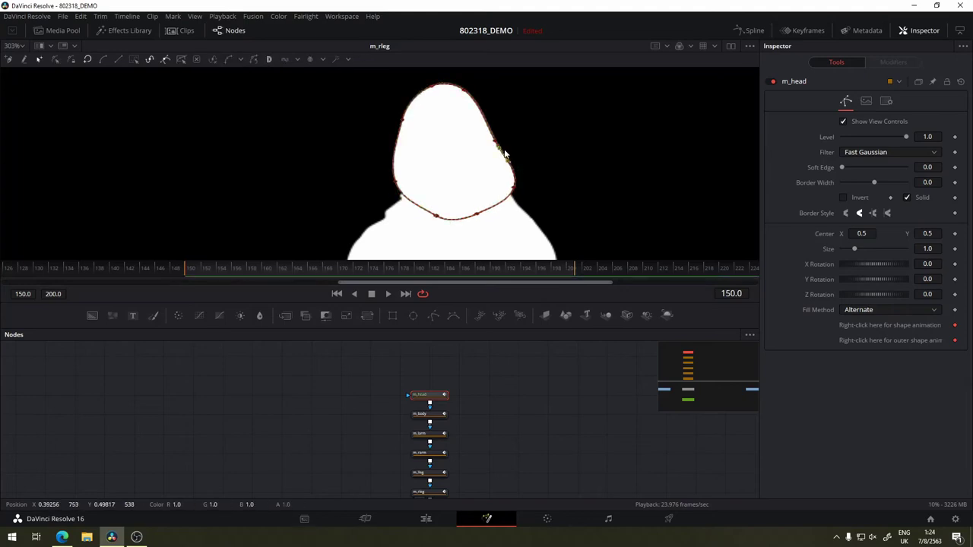
scroll(503, 150, "up", 2)
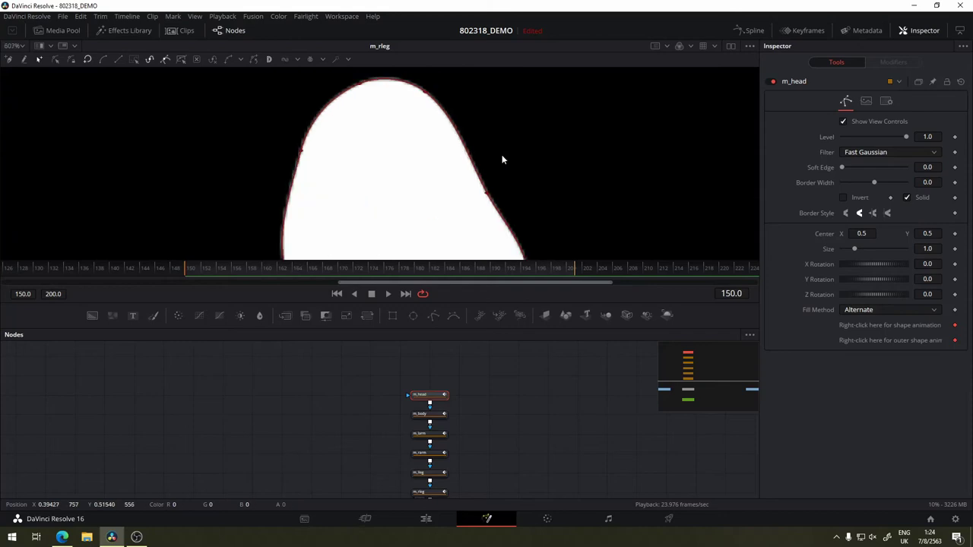
left_click_drag(486, 185, 535, 150)
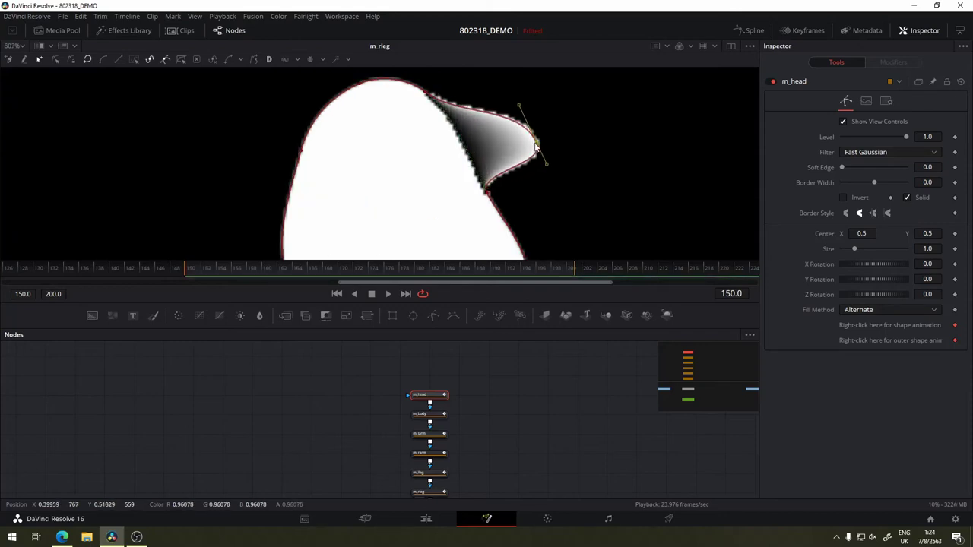
scroll(525, 157, "down", 1)
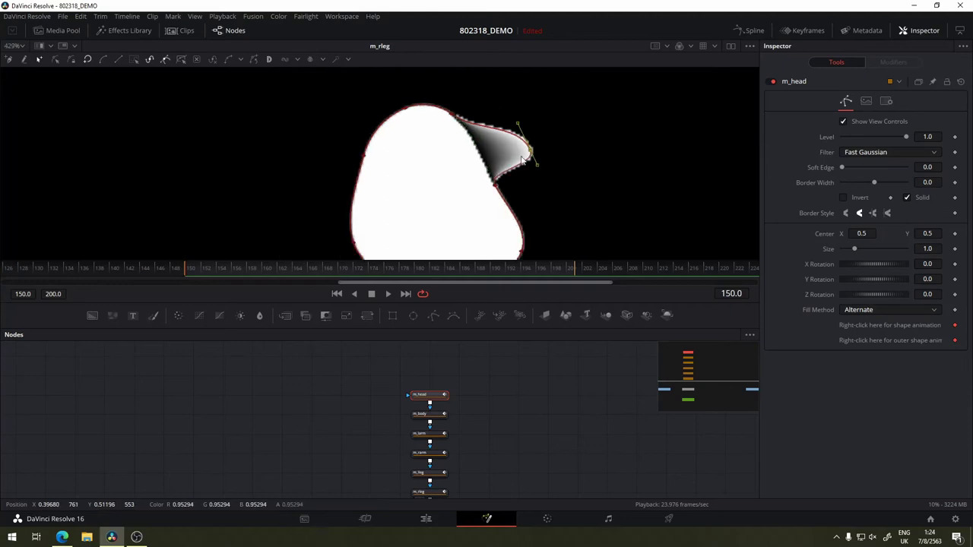
left_click_drag(528, 151, 476, 167)
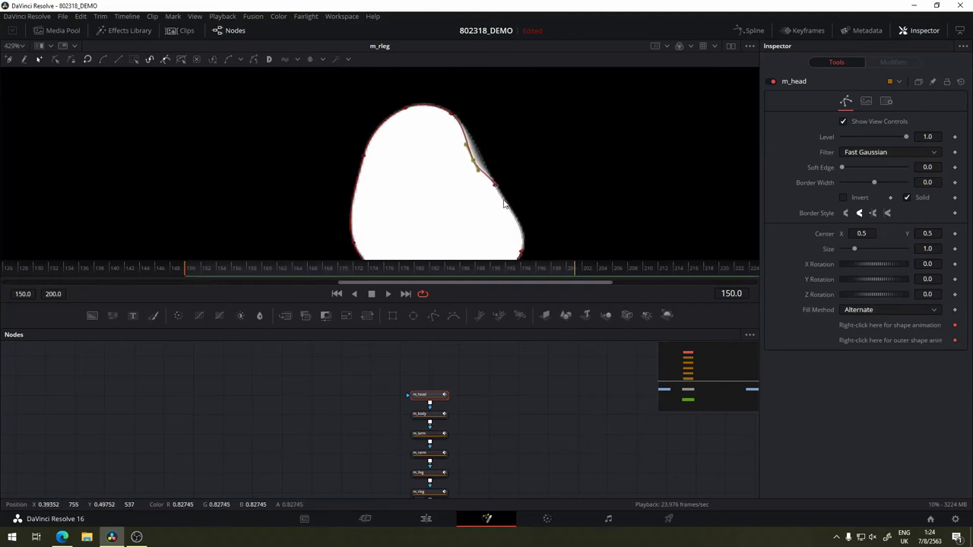
- Tighten the lower-right outline and smooth the right-edge point toward the chin curve
mouse_move(503, 204)
left_mouse_down()
mouse_move(482, 189)
mouse_move(495, 204)
mouse_move(508, 178)
left_mouse_up()
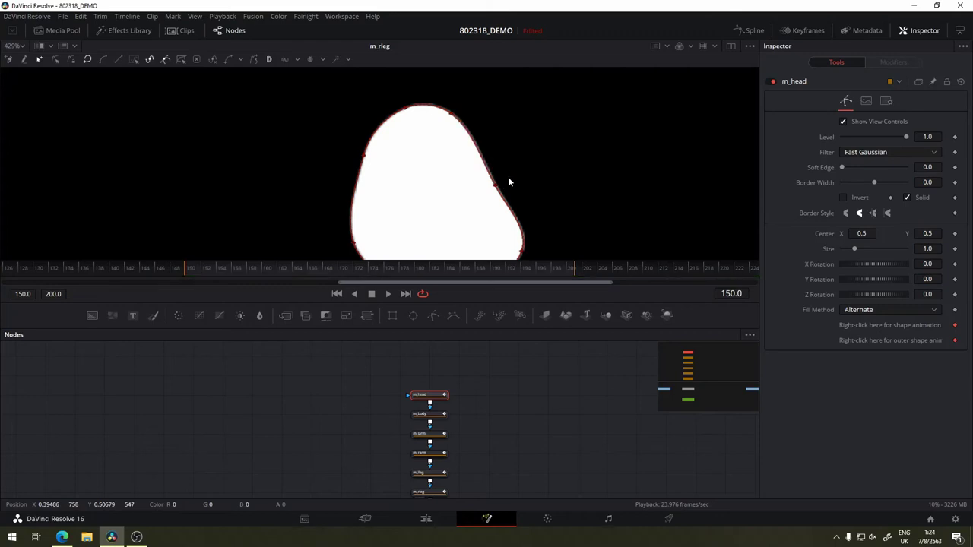
scroll(525, 198, "down", 3)
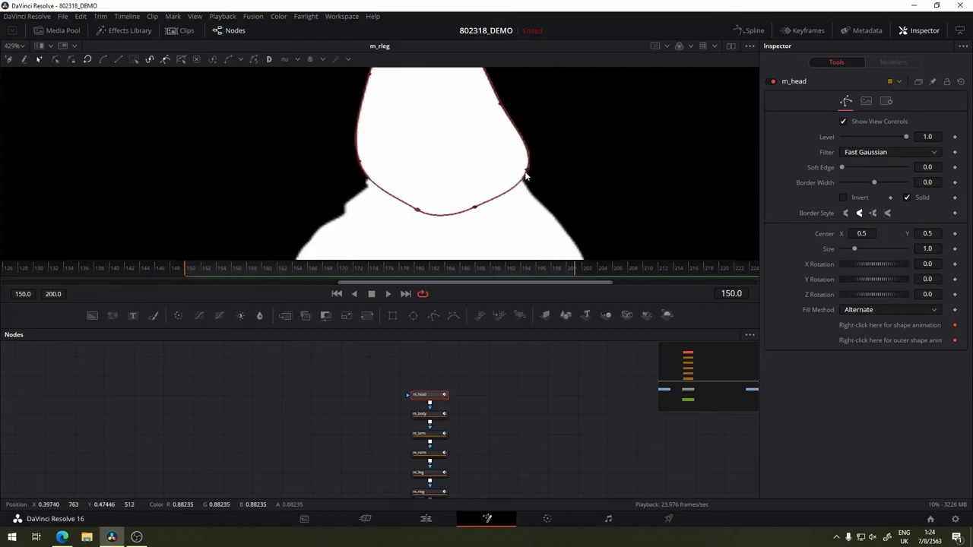
left_click(526, 156)
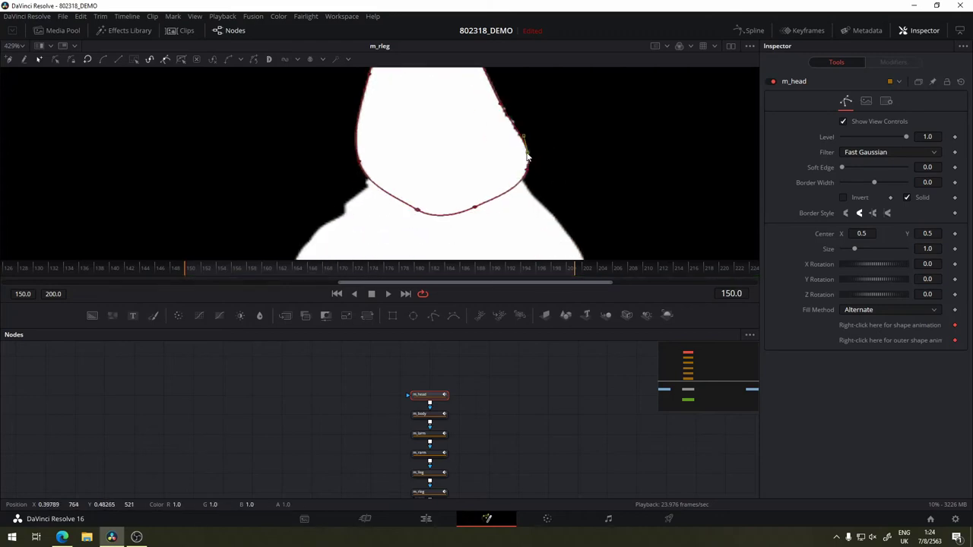
mouse_move(526, 155)
left_mouse_down()
mouse_move(529, 176)
mouse_move(515, 156)
left_mouse_up()
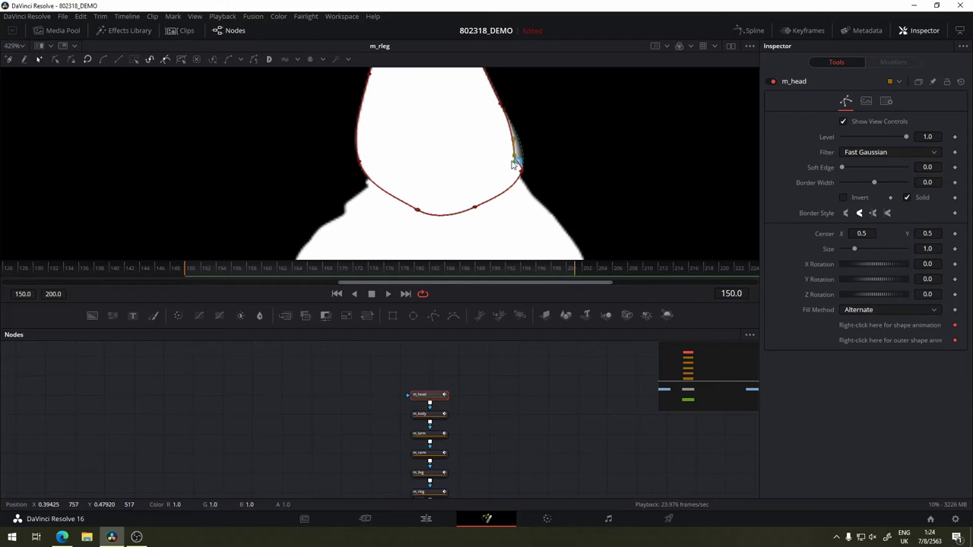
left_click(511, 165)
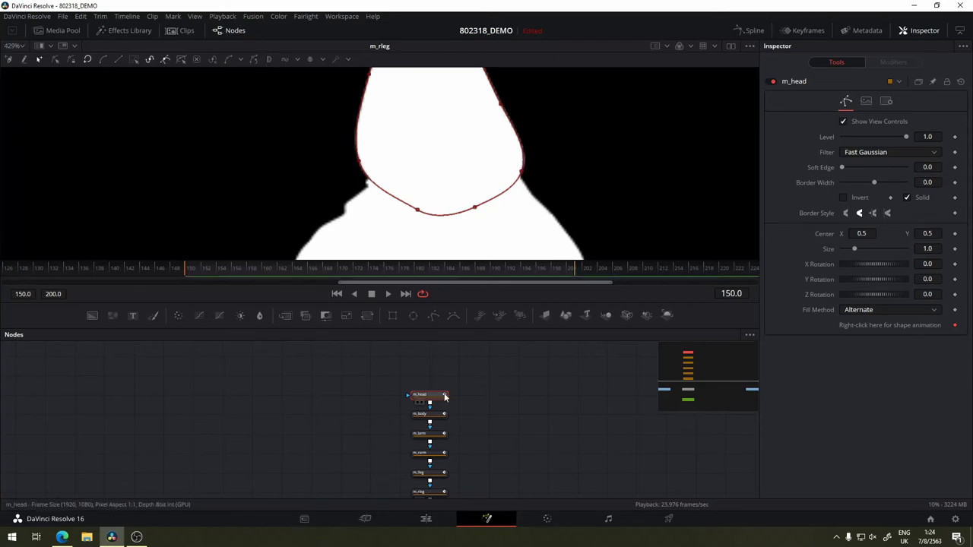
left_click(521, 172)
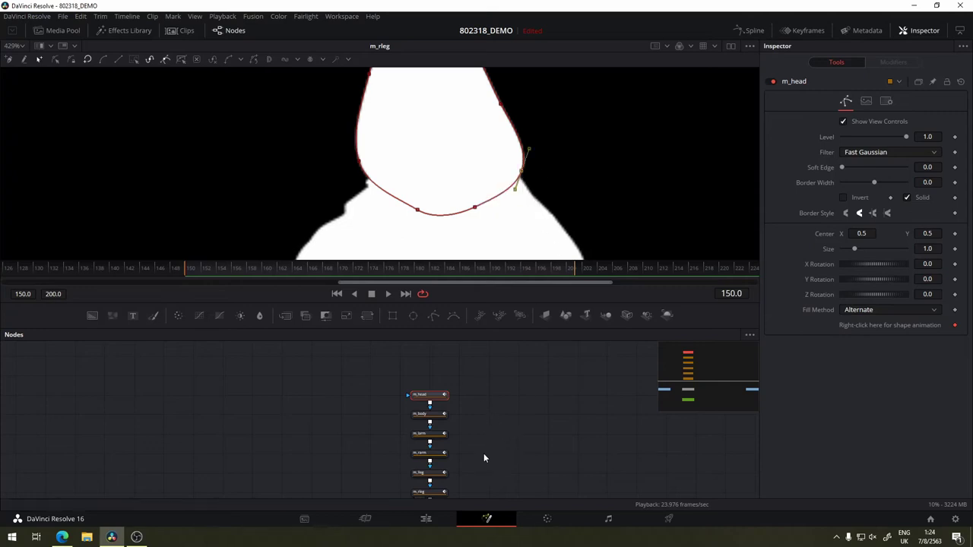
scroll(483, 453, "down", 3)
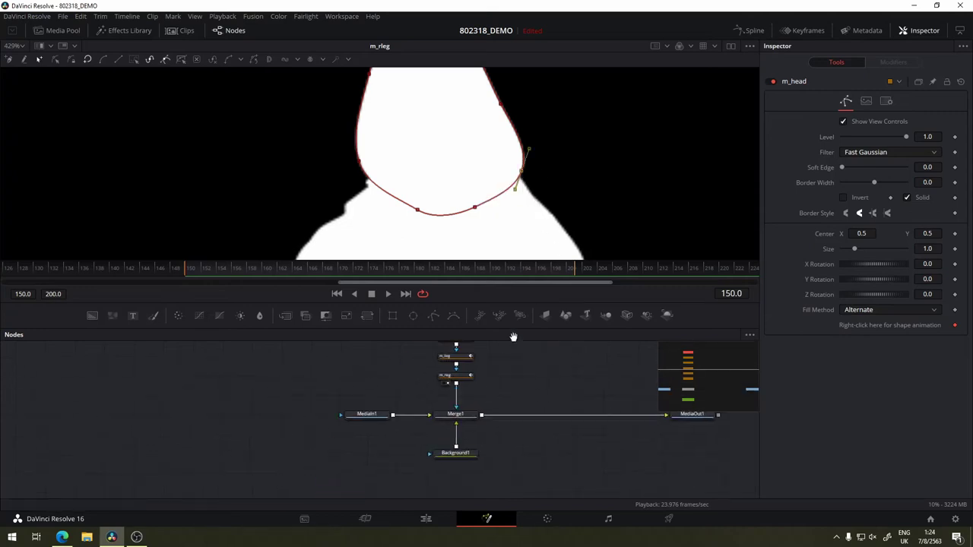
- Show the Merge1 composite in the viewer and select the m_head mask node
left_click(451, 458)
left_click_drag(445, 414, 478, 233)
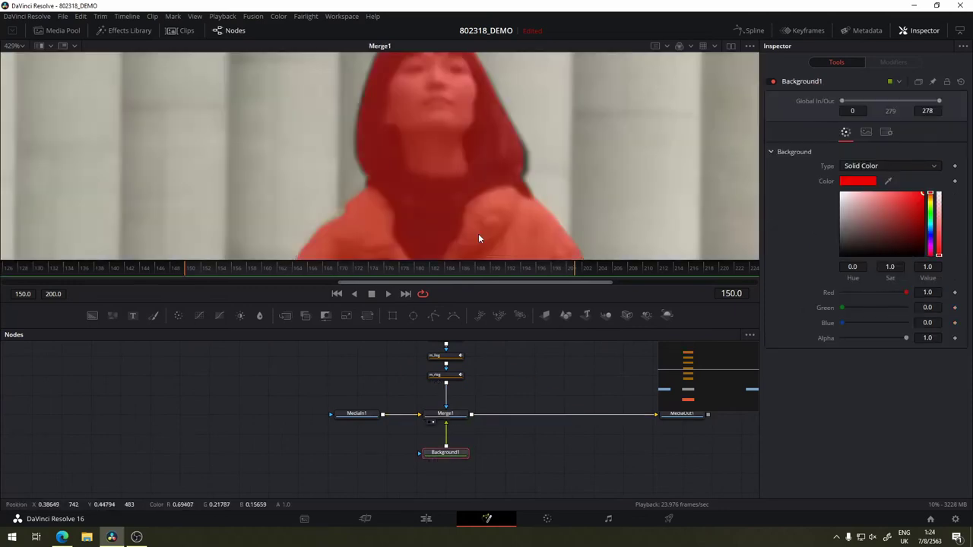
scroll(469, 423, "up", 3)
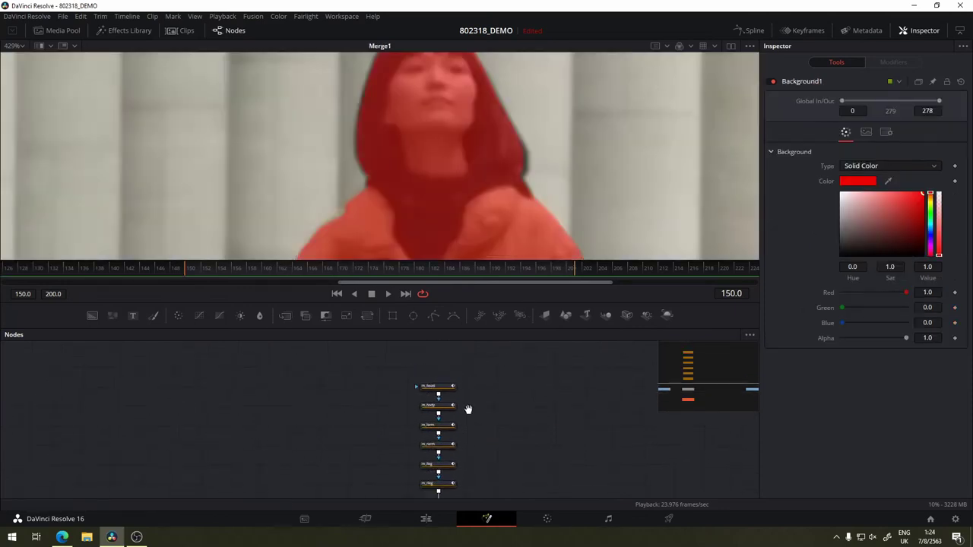
left_click(436, 390)
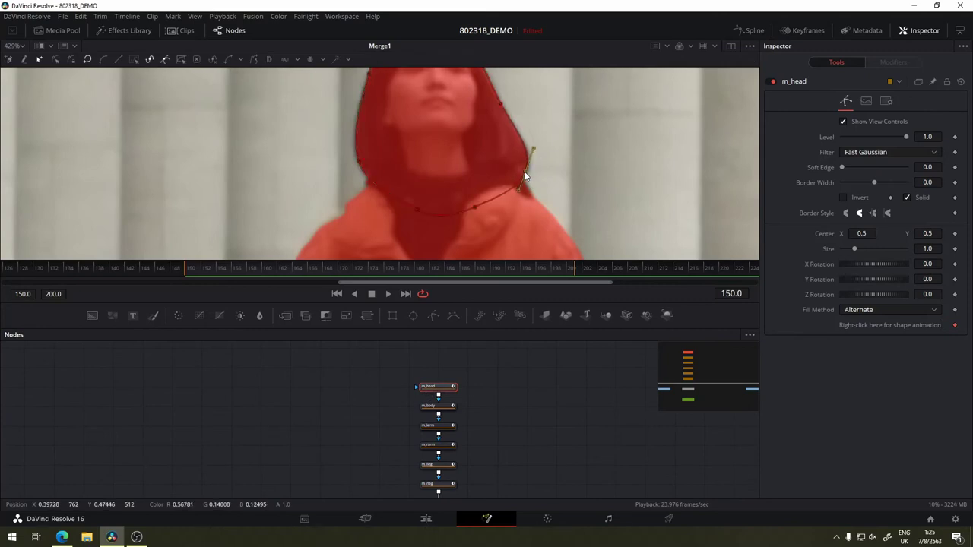
scroll(503, 380, "down", 2)
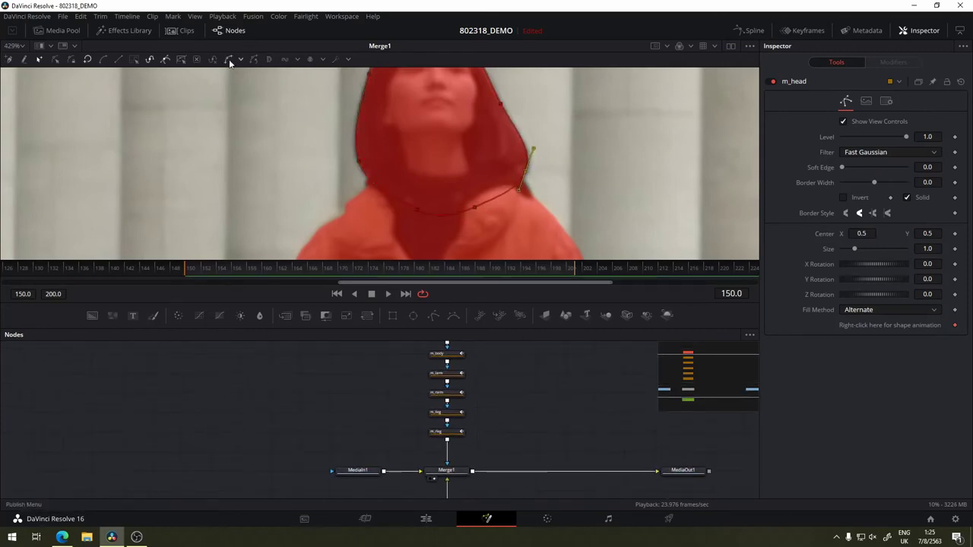
- Disable m_head to compare, clear the node selection, and enlarge the viewer over the node graph
left_click(337, 65)
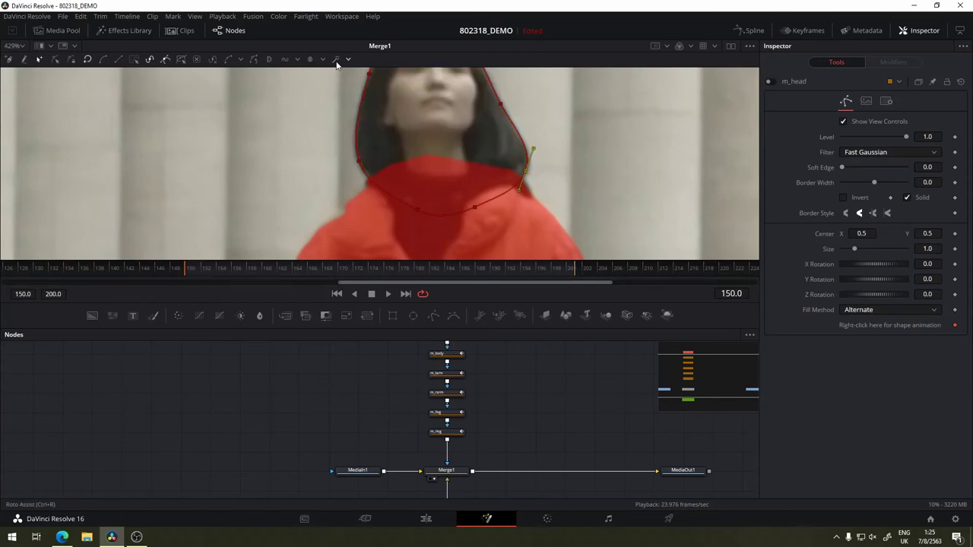
scroll(518, 420, "down", 2)
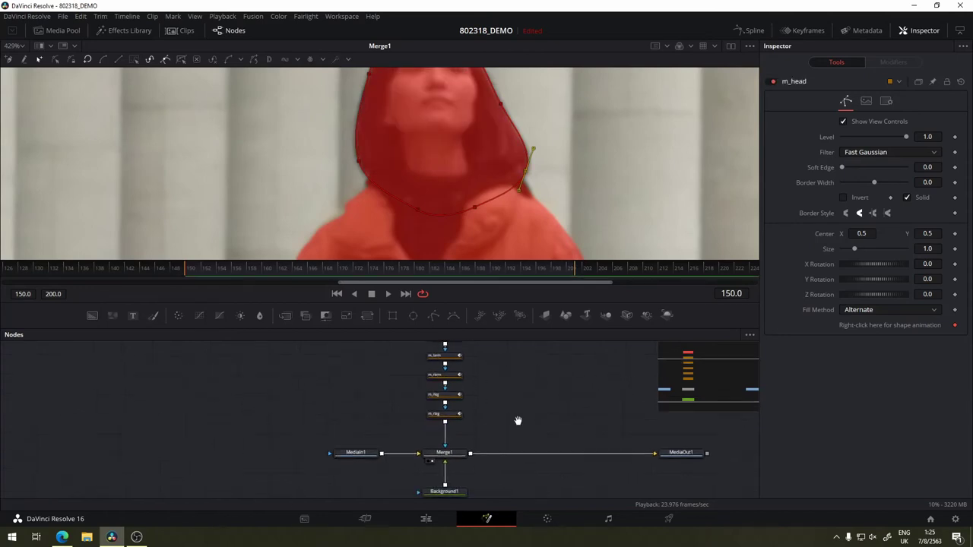
scroll(518, 421, "up", 3)
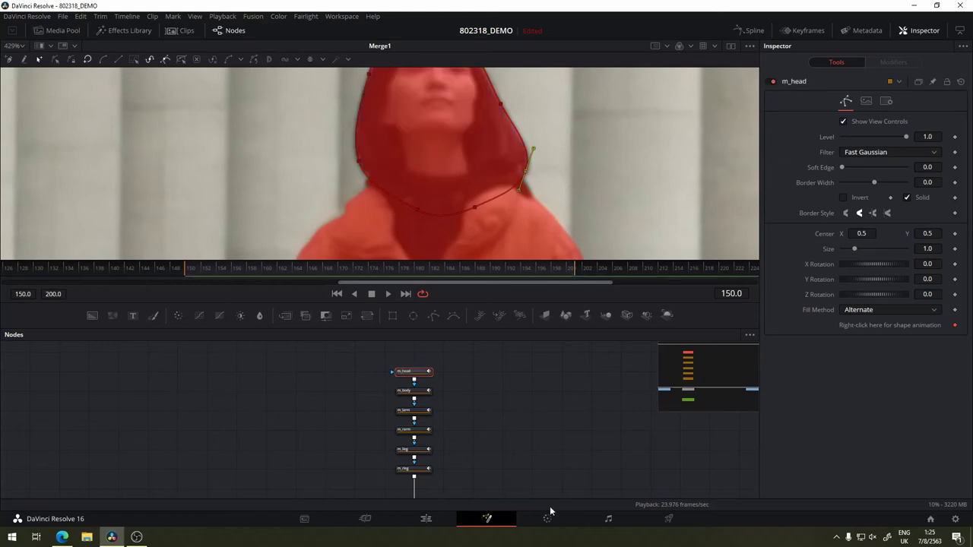
left_click_drag(486, 394, 501, 376)
left_click(511, 391)
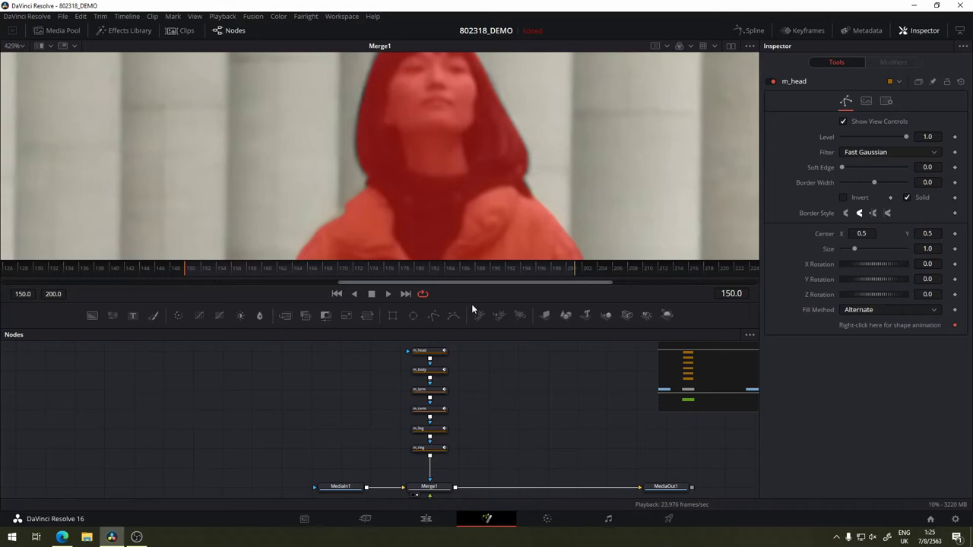
left_click_drag(471, 327, 464, 462)
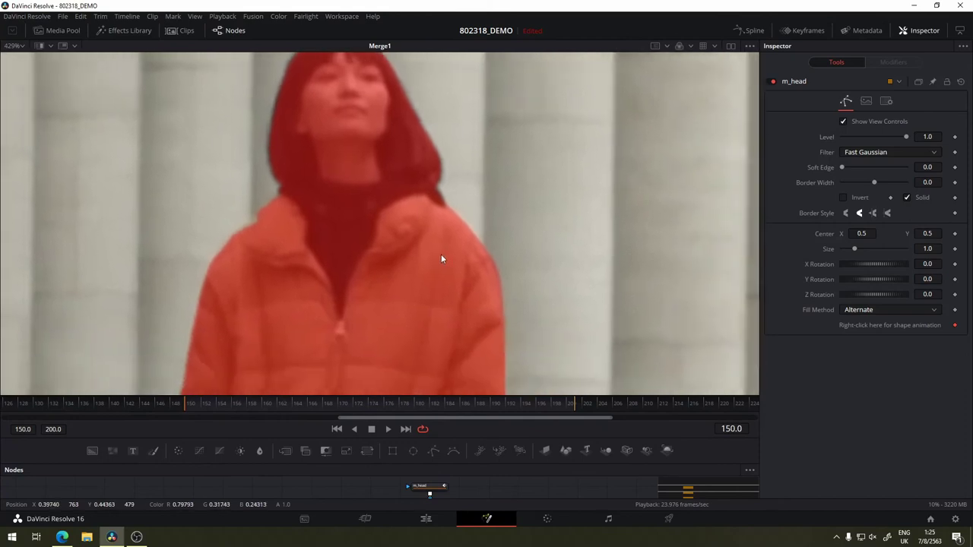
- Pan the image, return to frame 150 and enlarge the node graph
left_click_drag(440, 253, 471, 233)
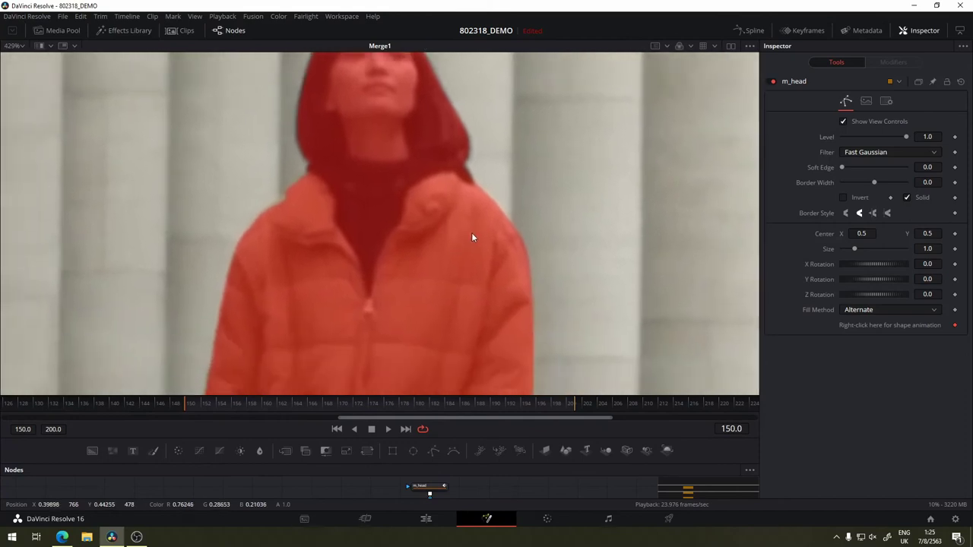
left_click(186, 409)
mouse_move(192, 409)
left_mouse_down()
mouse_move(574, 409)
mouse_move(186, 409)
left_mouse_up()
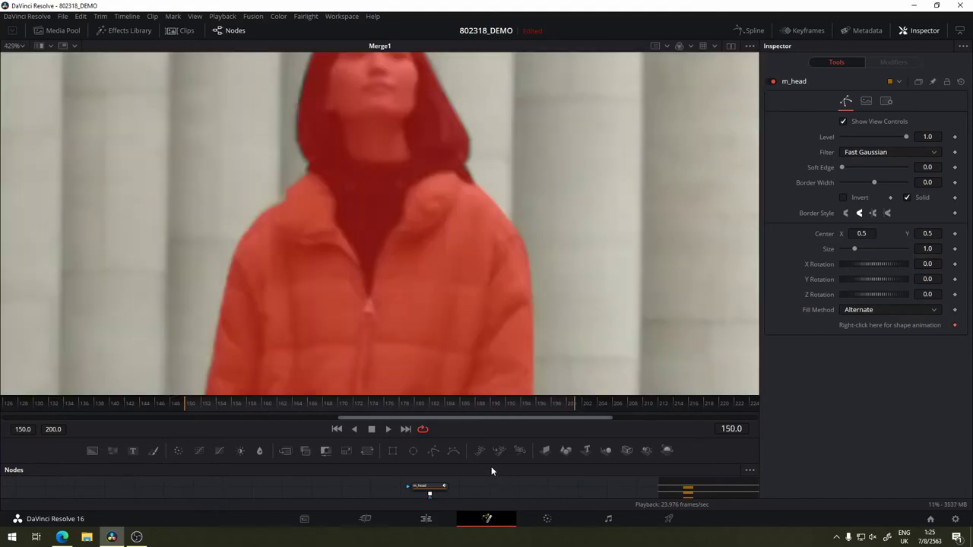
left_click_drag(484, 465, 480, 416)
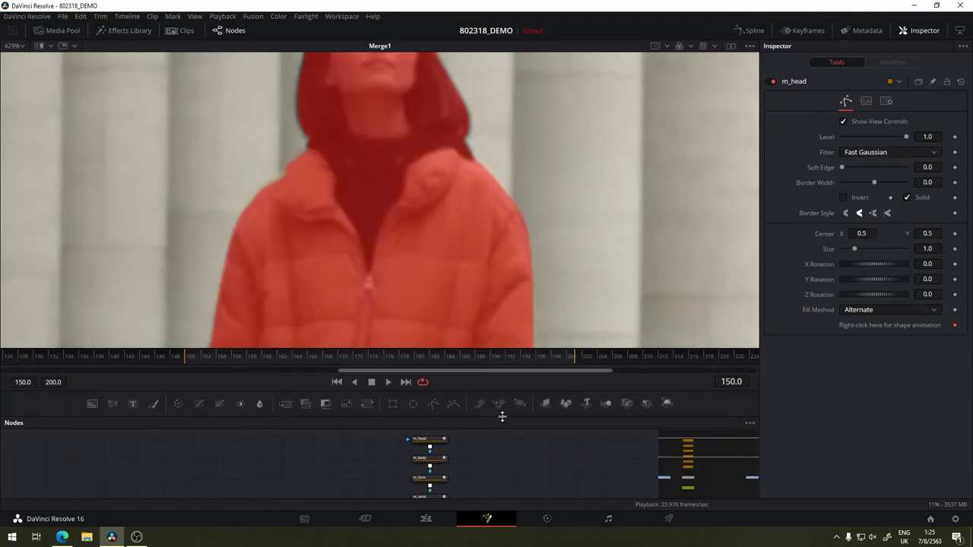
scroll(469, 461, "up", 2)
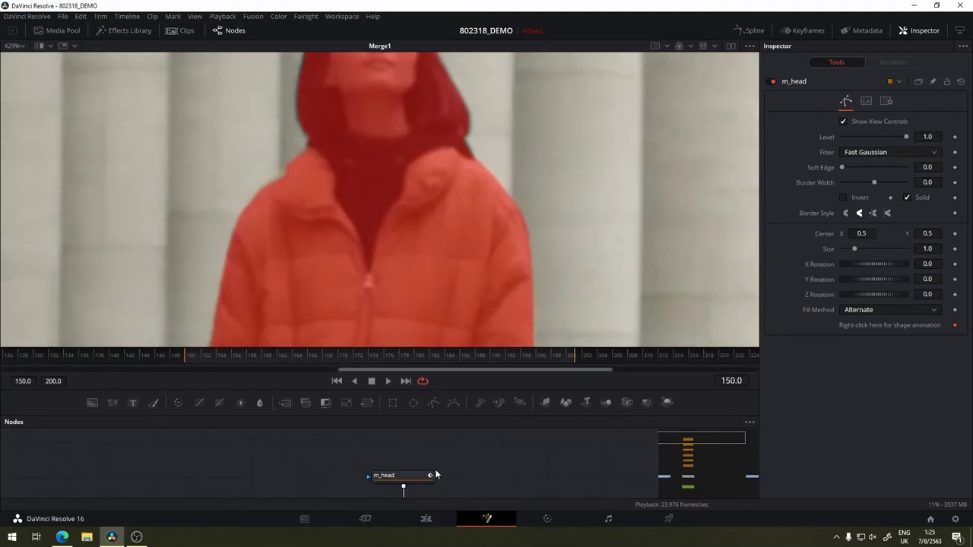
- Select m_head, pan to the whole head, and check frame 200 before returning to 150
left_click(401, 475)
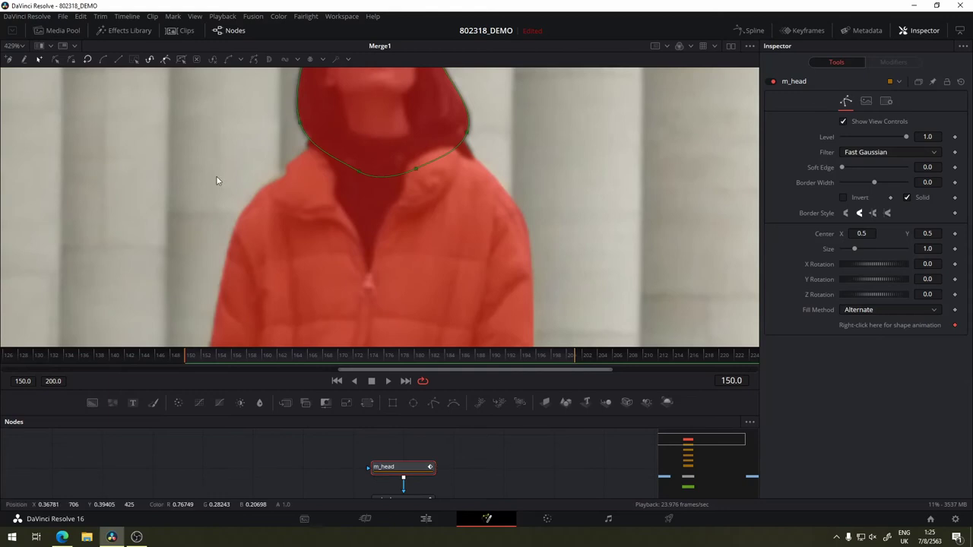
left_click_drag(497, 162, 523, 276)
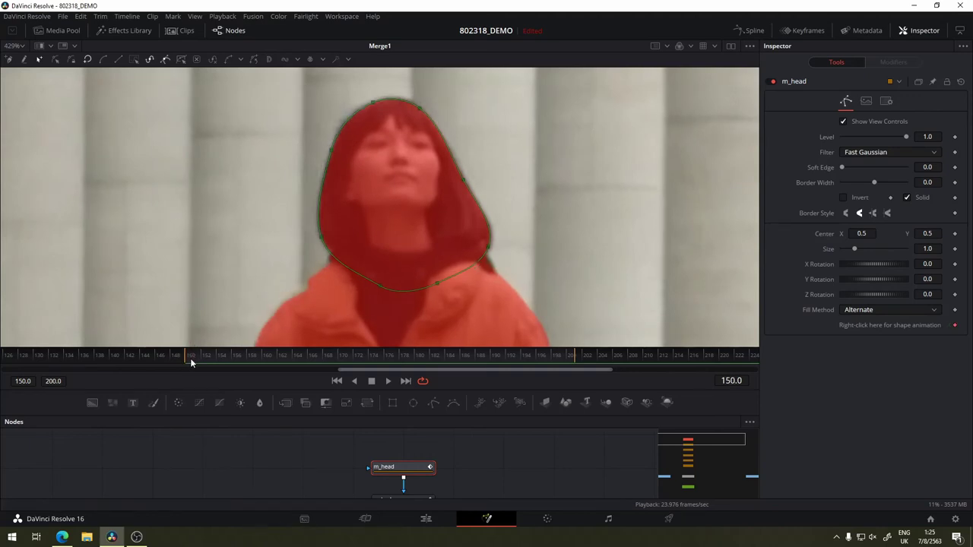
left_click_drag(191, 358, 571, 355)
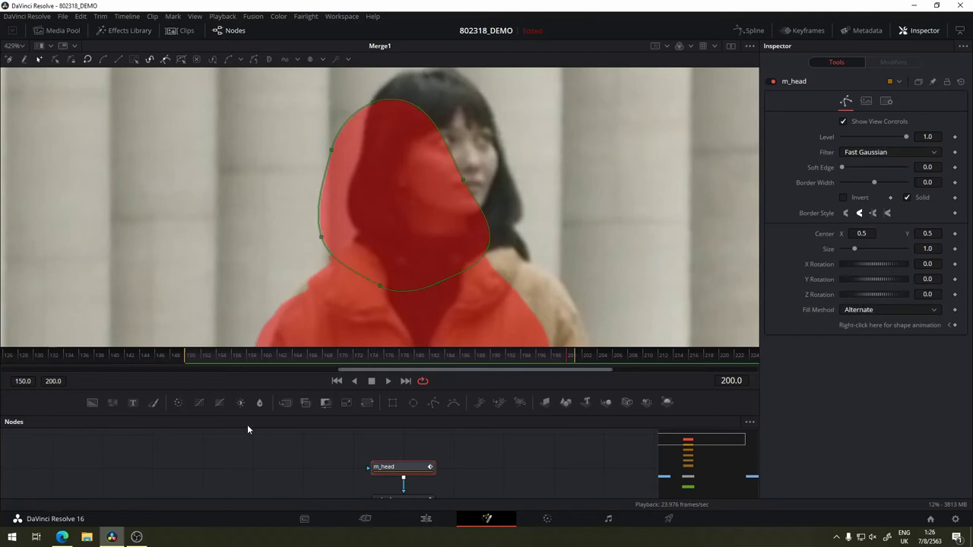
left_click_drag(223, 364, 187, 362)
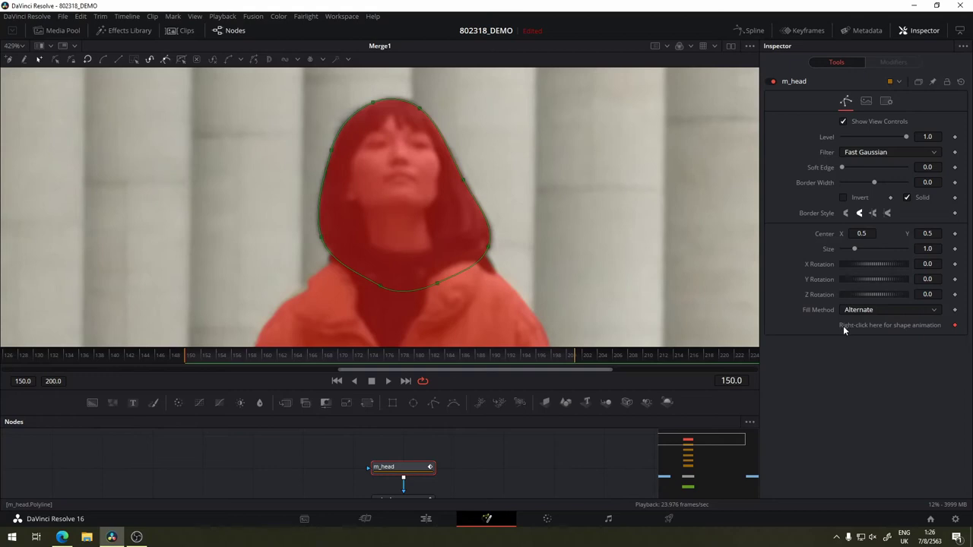
- Set a shape animation keyframe for m_head at frame 150
right_click(908, 325)
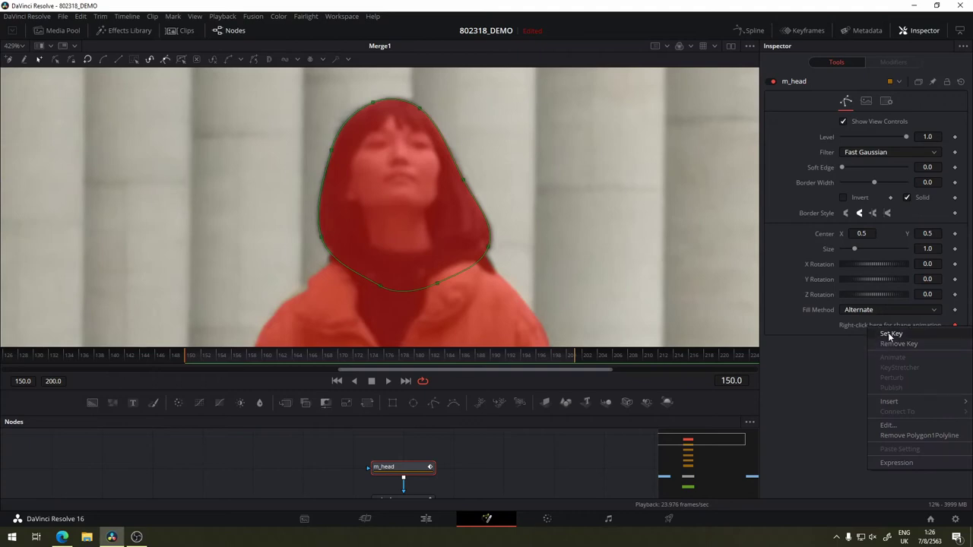
left_click(891, 334)
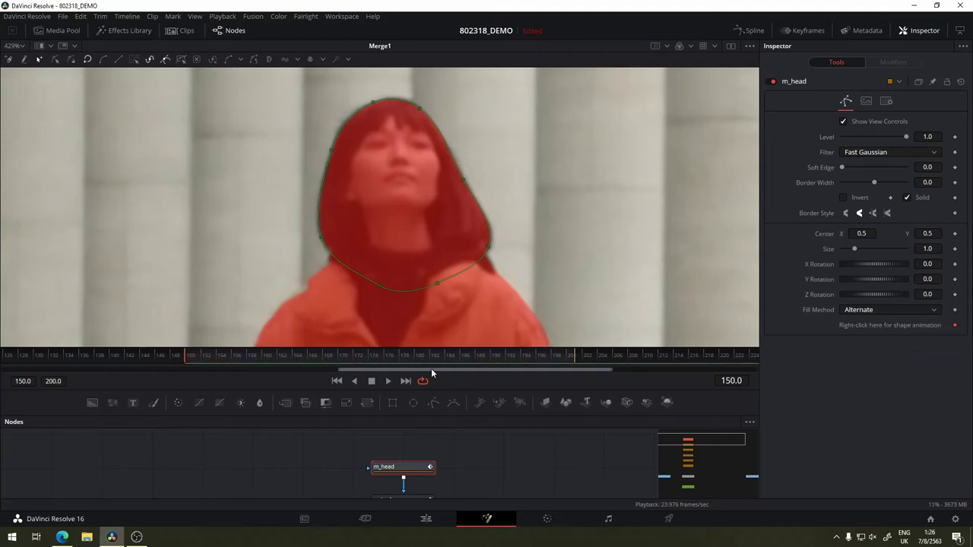
left_click_drag(340, 365, 193, 367)
- At frame 200, move all m_head points onto the head and smooth the spline with Shift+S
left_click_drag(405, 353, 570, 357)
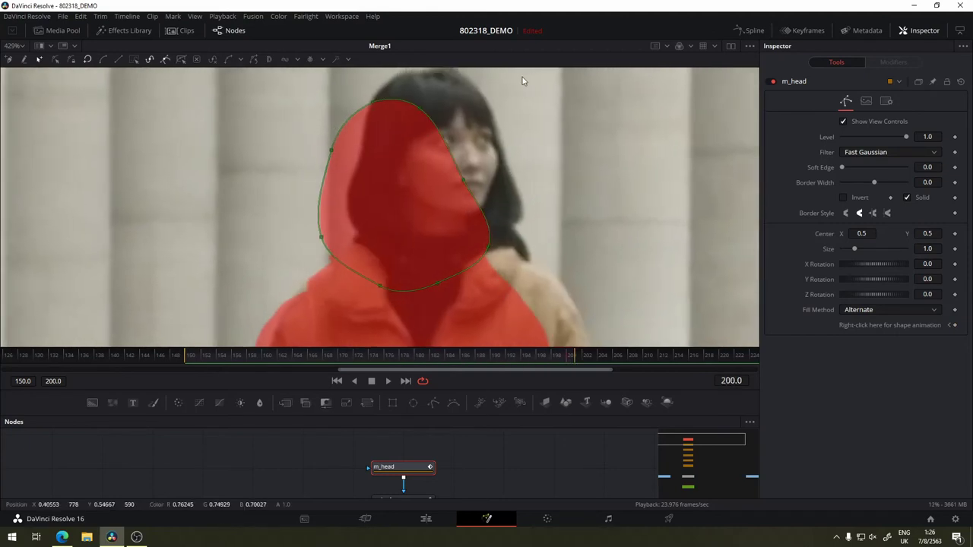
left_click_drag(544, 78, 196, 305)
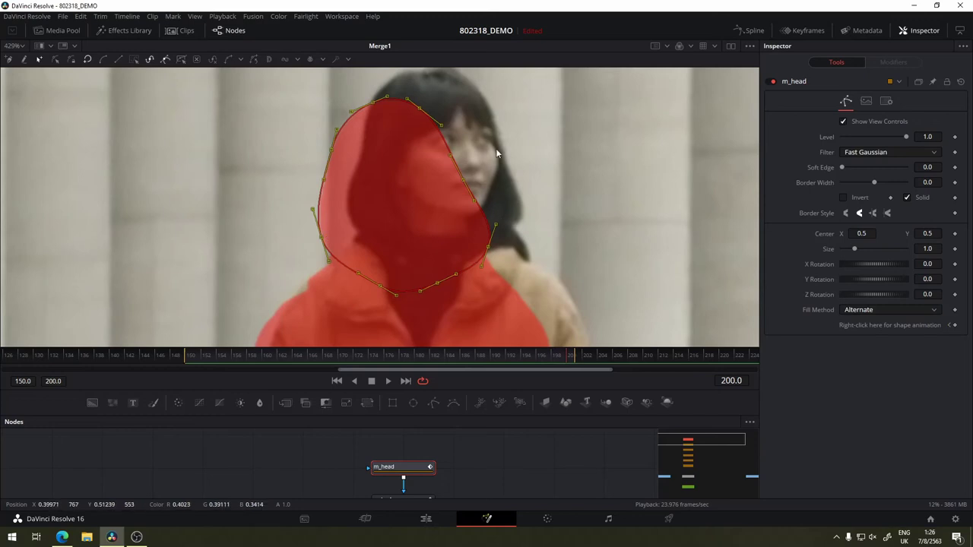
left_click_drag(323, 242, 355, 211)
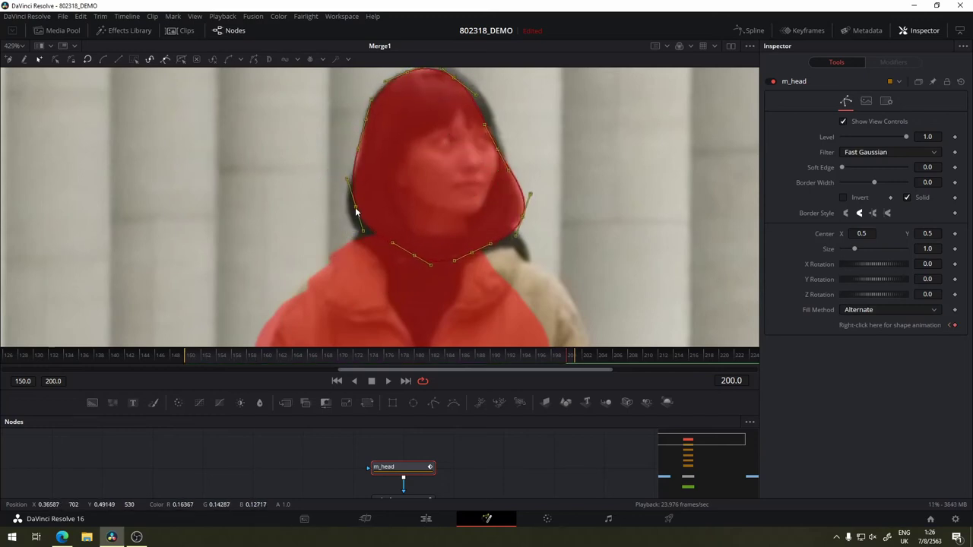
key("shift+s")
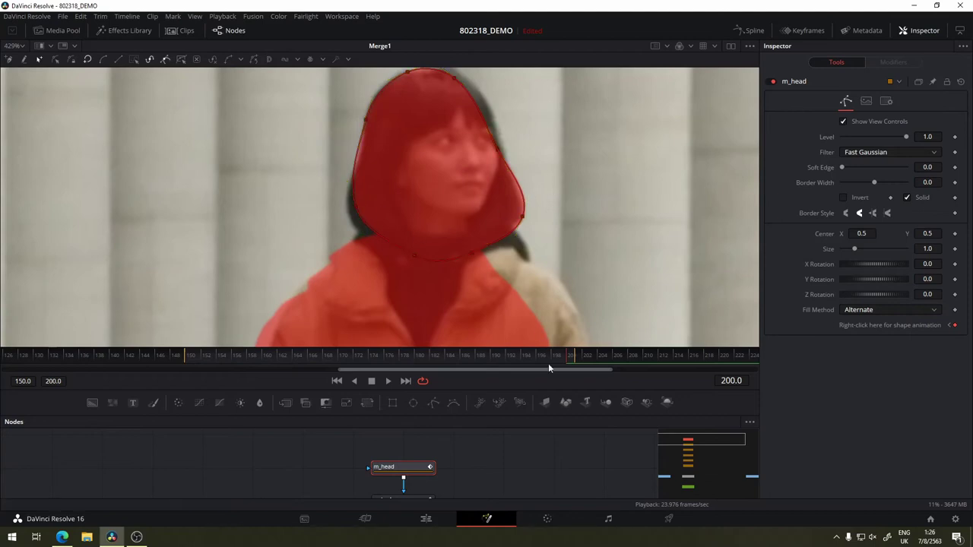
left_click_drag(551, 358, 560, 358)
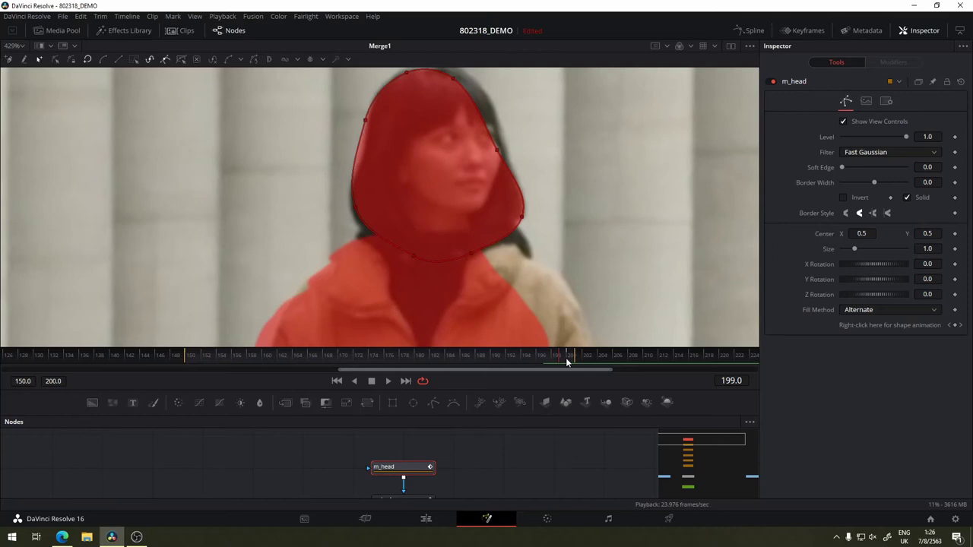
- Adjust the right-side and upper-right m_head points at frame 200 to follow the hood
key("super+plus")
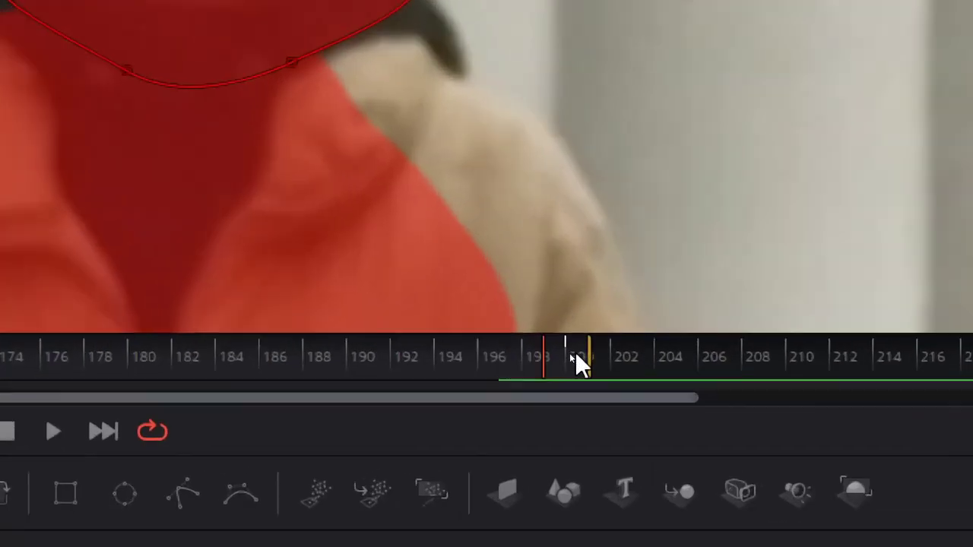
key("super+plus")
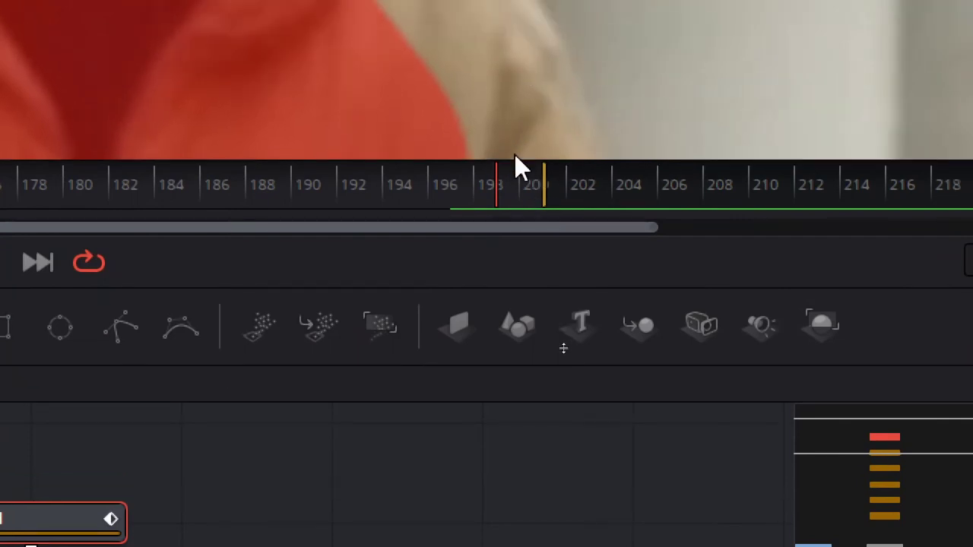
key("super+minus")
key("super+minus")
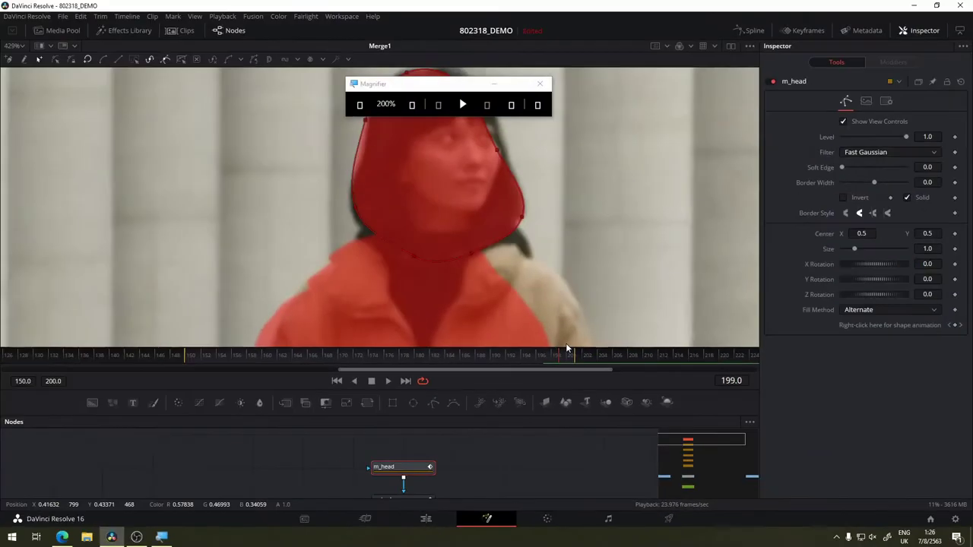
left_click(494, 85)
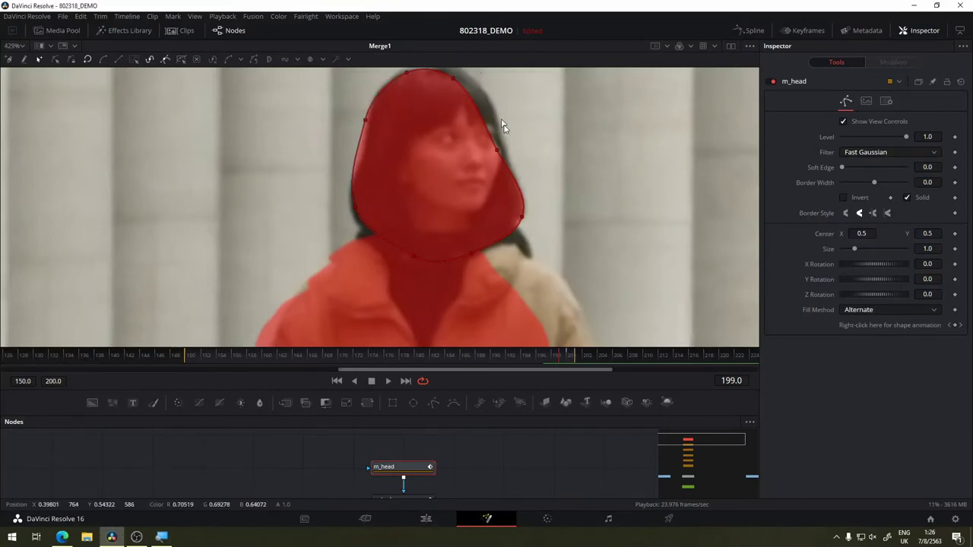
left_click(567, 355)
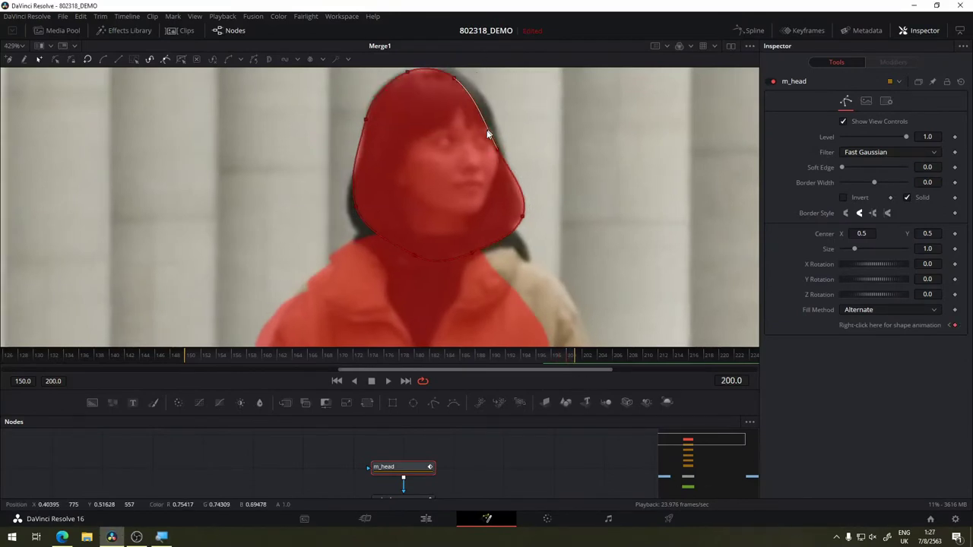
left_click(454, 79)
left_click(520, 176)
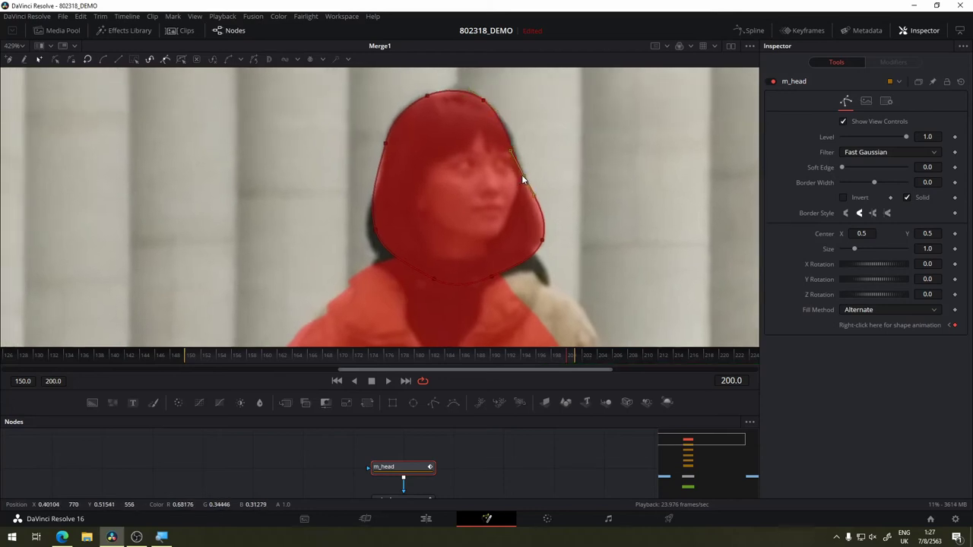
left_click_drag(521, 178, 520, 181)
left_click(482, 99)
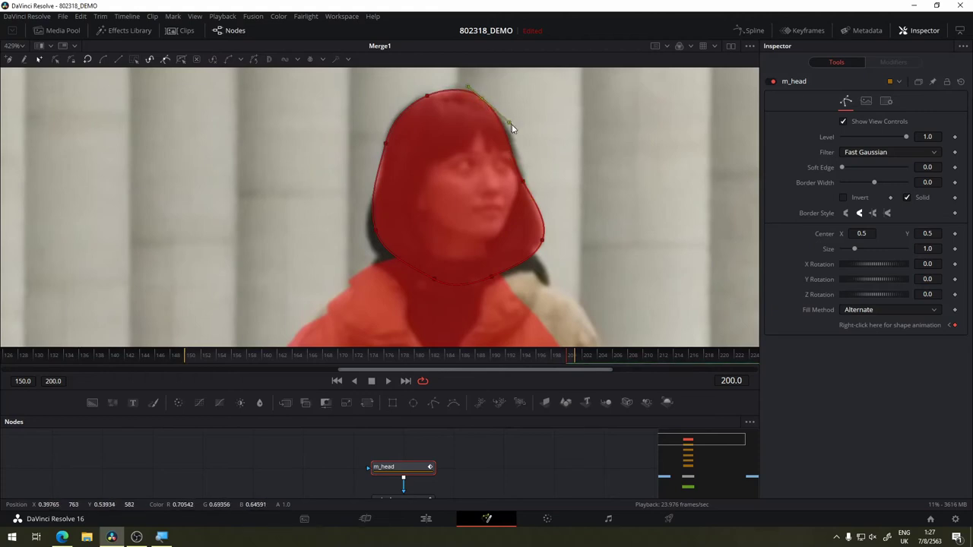
left_click_drag(511, 129, 523, 135)
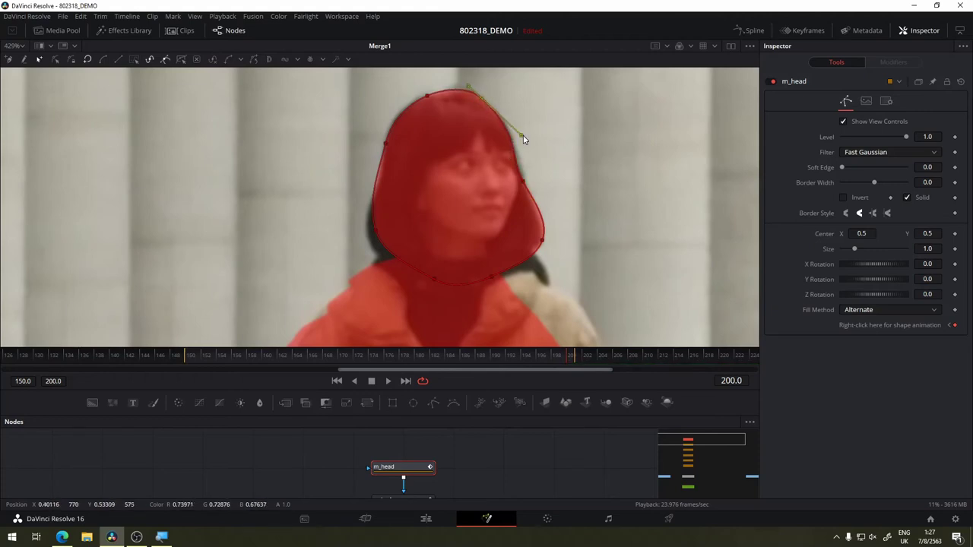
- Straighten the mask's right edge and add a point on its left edge
left_click(542, 243)
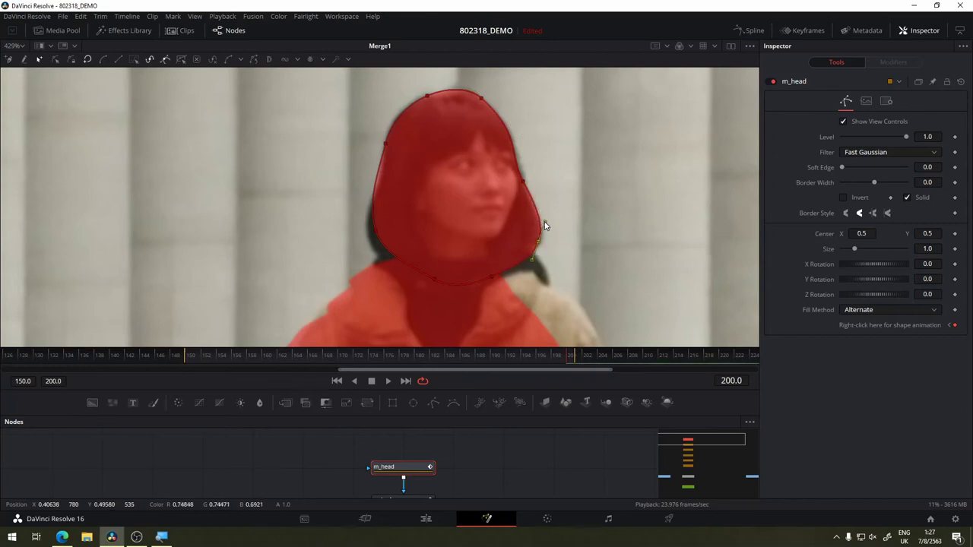
mouse_move(544, 225)
left_mouse_down()
mouse_move(538, 219)
mouse_move(534, 263)
mouse_move(483, 269)
left_mouse_up()
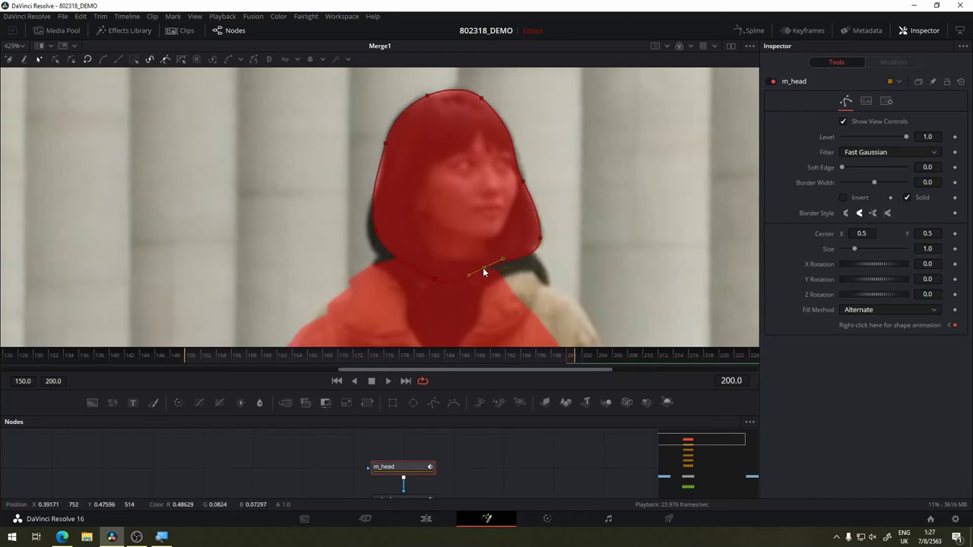
left_click(371, 239)
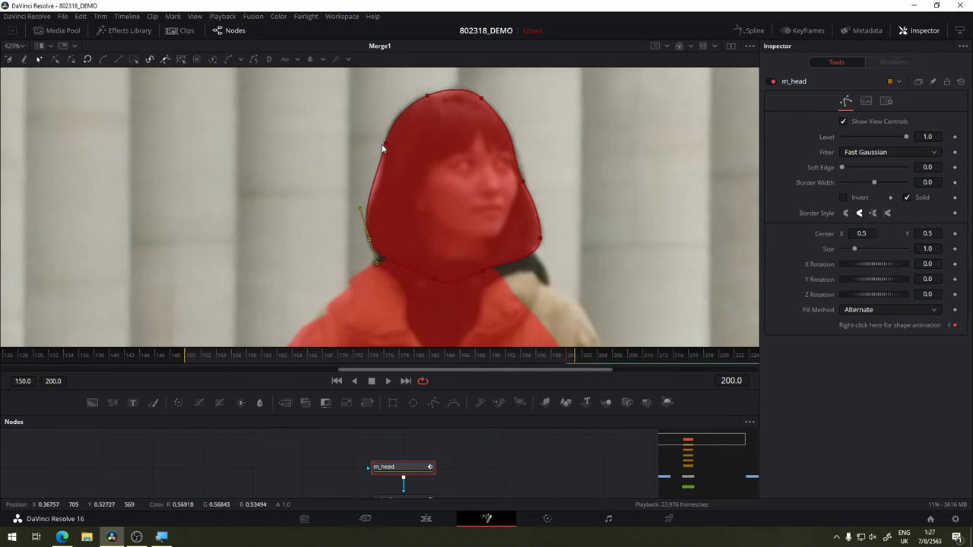
left_click_drag(385, 143, 384, 199)
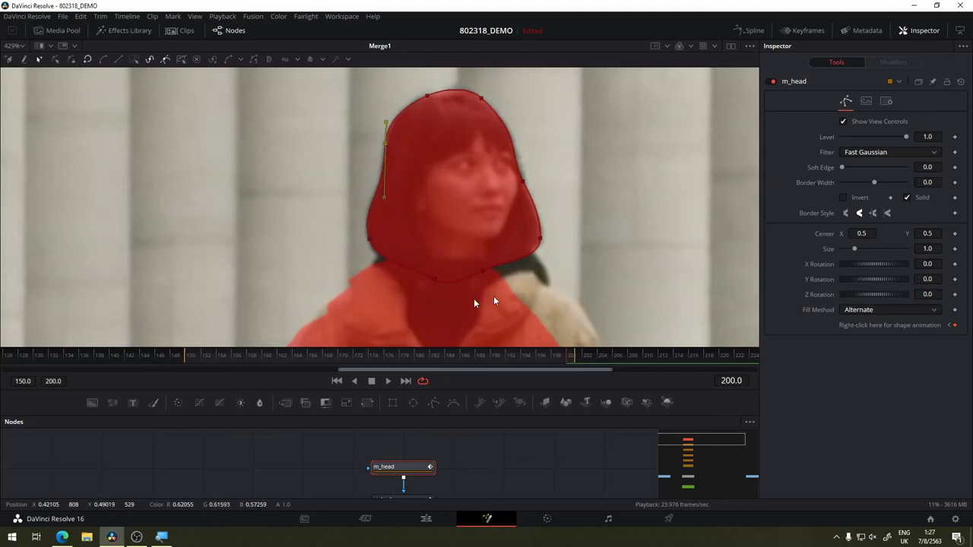
- Check the interpolated mask, then move all m_head points down onto the head at frame 174
left_click_drag(560, 360, 187, 368)
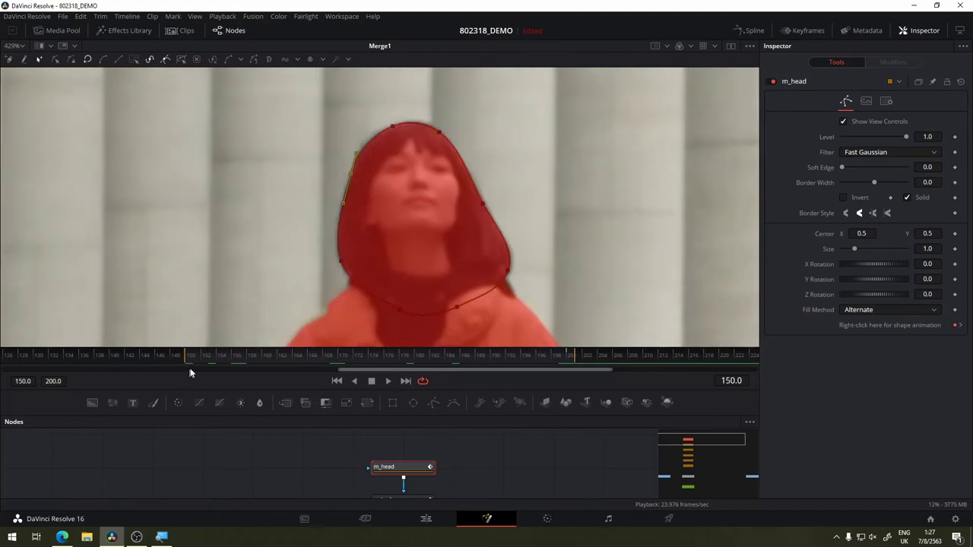
left_click(569, 351)
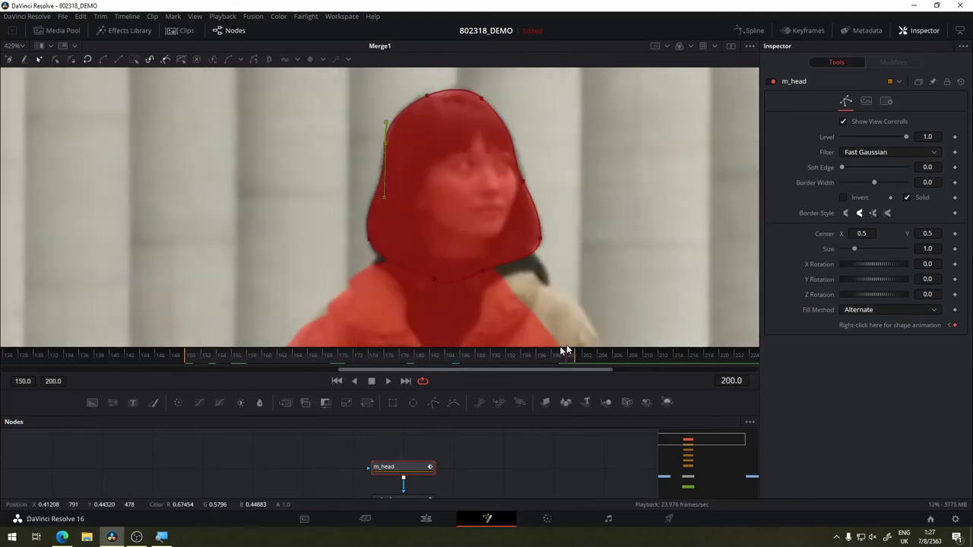
mouse_move(566, 351)
left_mouse_down()
mouse_move(389, 363)
mouse_move(384, 354)
mouse_move(567, 354)
mouse_move(209, 372)
mouse_move(189, 371)
mouse_move(572, 358)
mouse_move(303, 358)
mouse_move(414, 348)
mouse_move(252, 366)
mouse_move(553, 354)
mouse_move(187, 361)
mouse_move(561, 354)
mouse_move(268, 360)
mouse_move(383, 357)
mouse_move(370, 359)
left_mouse_up()
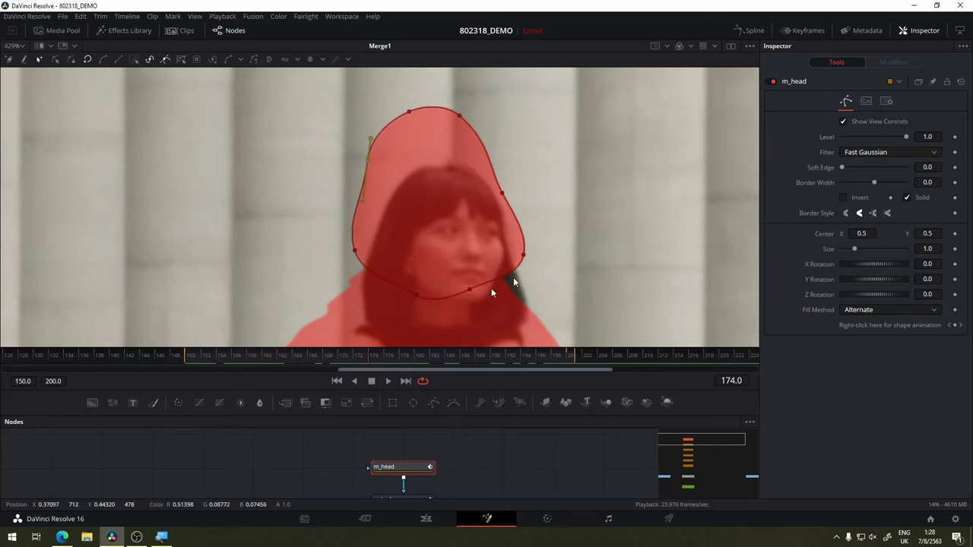
left_click_drag(596, 81, 285, 298)
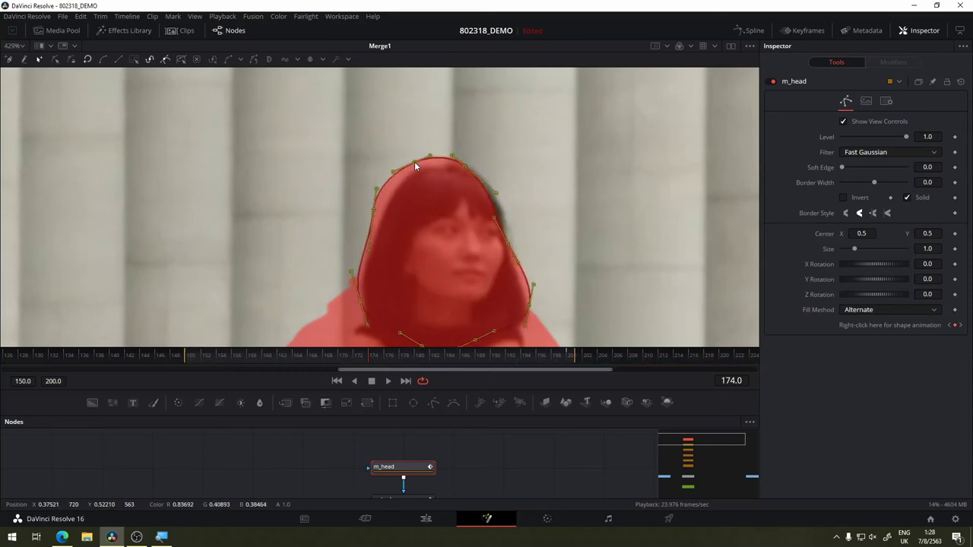
left_click_drag(409, 112, 423, 171)
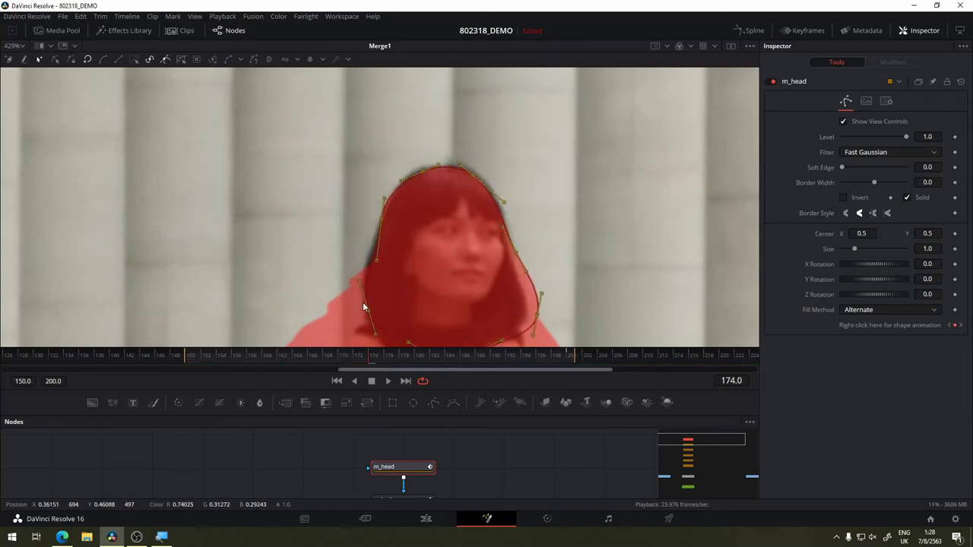
- Pull the mask's right and lower-right edges in toward the hair
left_click(340, 316)
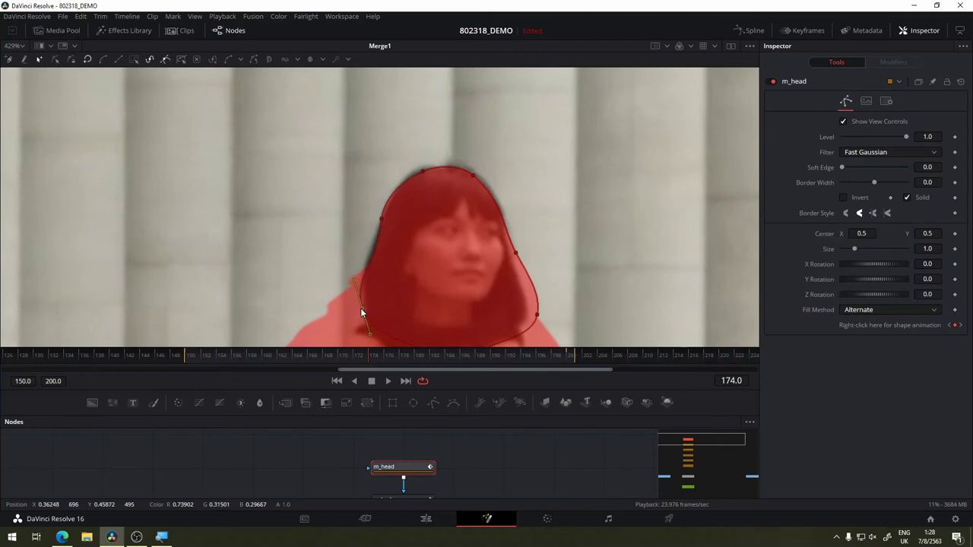
left_click(516, 251)
left_click_drag(516, 251, 505, 249)
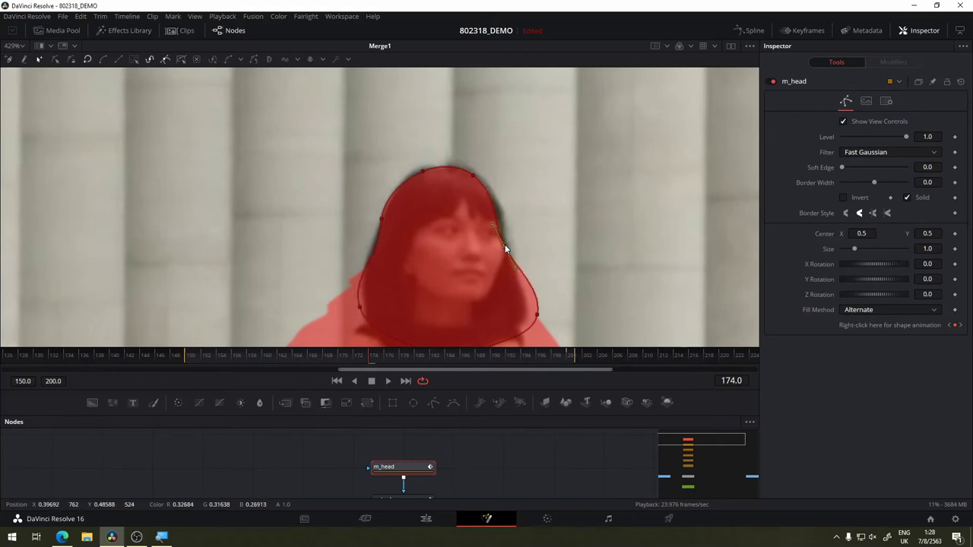
left_click_drag(491, 228, 498, 210)
left_click_drag(537, 319, 521, 325)
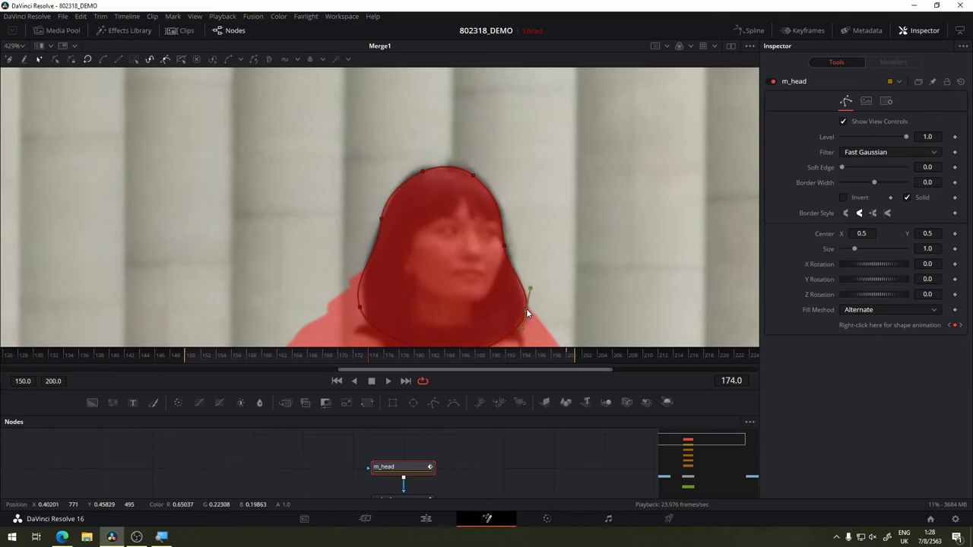
left_click(485, 355)
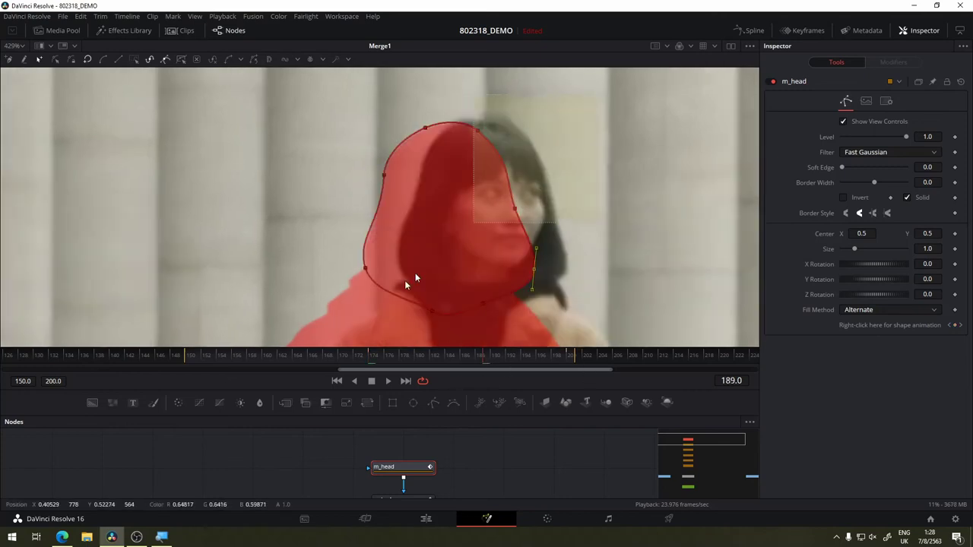
- At frame 189, shift the whole m_head mask right over the head and nudge its upper-left point
key("ctrl+a")
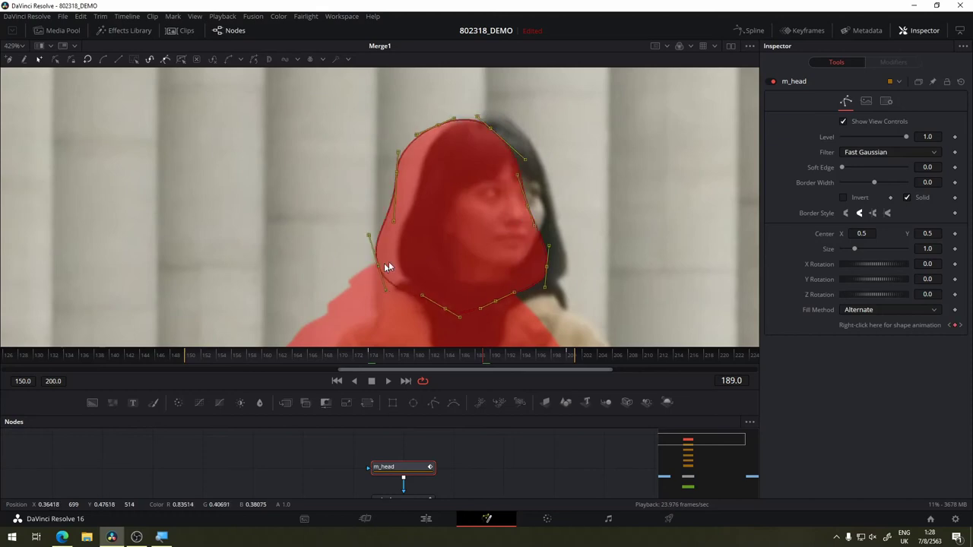
left_click_drag(385, 264, 401, 266)
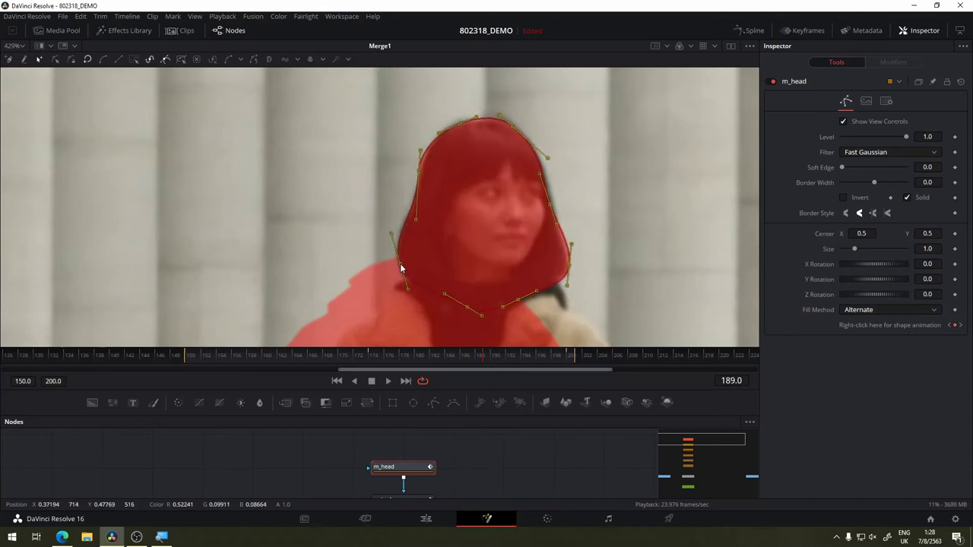
left_click(601, 265)
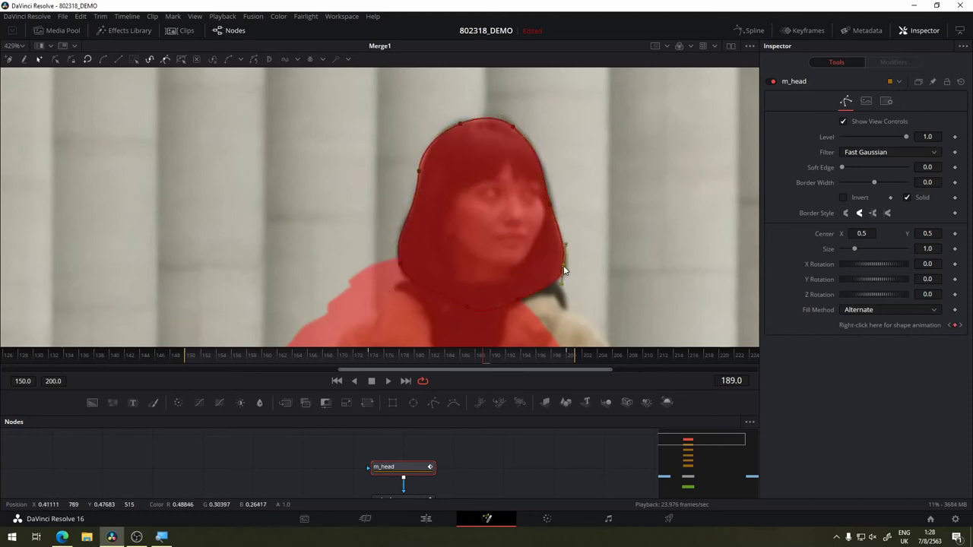
left_click(418, 170)
left_click_drag(420, 172, 423, 167)
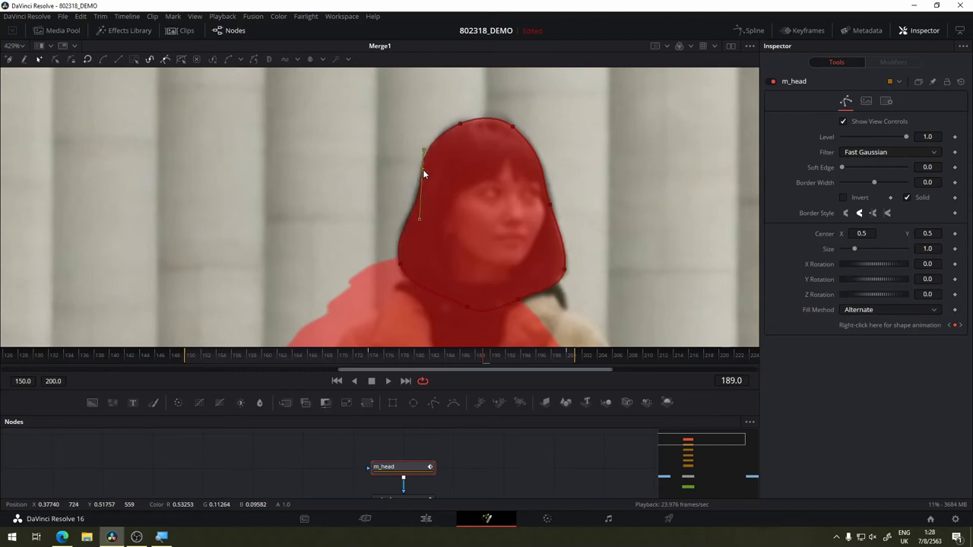
left_click(399, 263)
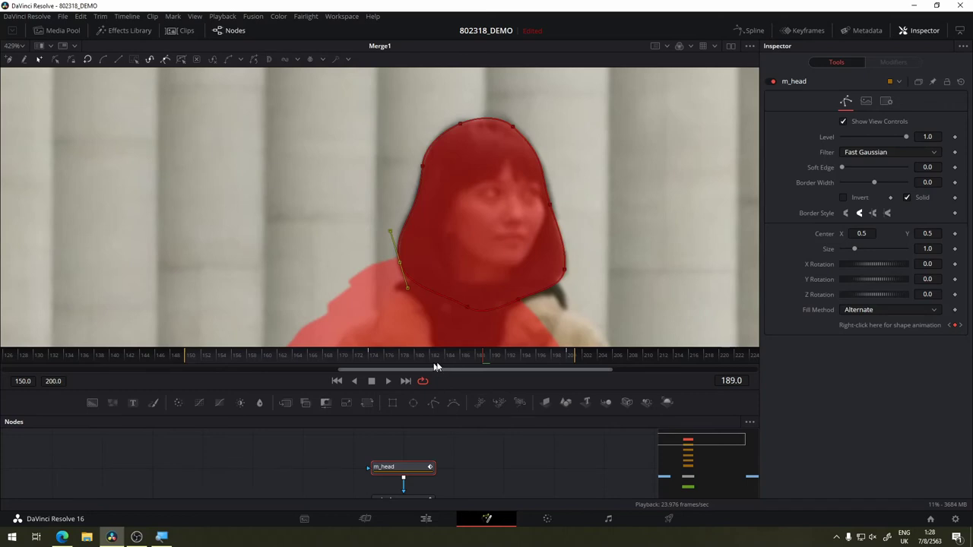
mouse_move(526, 356)
left_mouse_down()
mouse_move(573, 357)
mouse_move(431, 368)
mouse_move(485, 357)
left_mouse_up()
mouse_move(486, 357)
left_mouse_down()
mouse_move(422, 359)
mouse_move(468, 354)
mouse_move(433, 357)
left_mouse_up()
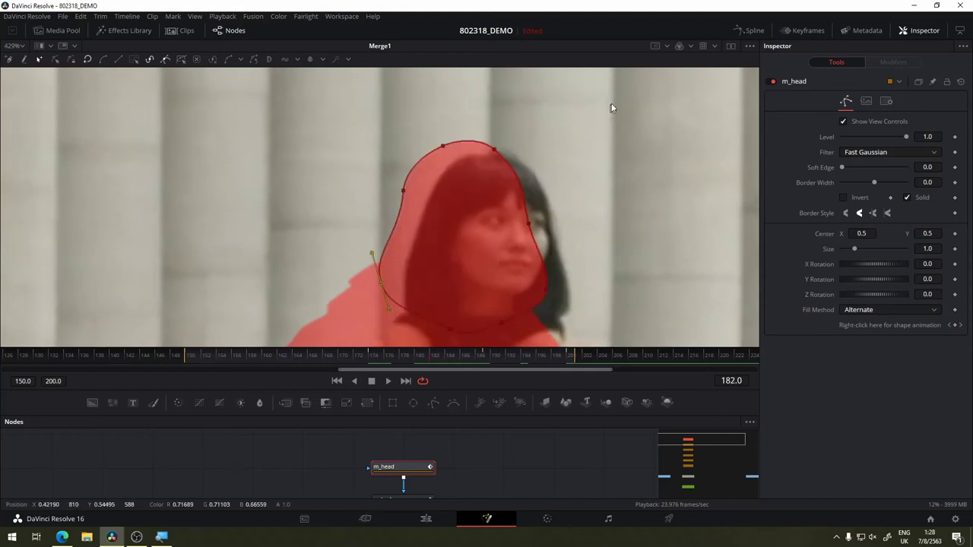
- Move the m_head mask right and down at frame 182 and smooth its left edge along the hair
left_click(404, 196)
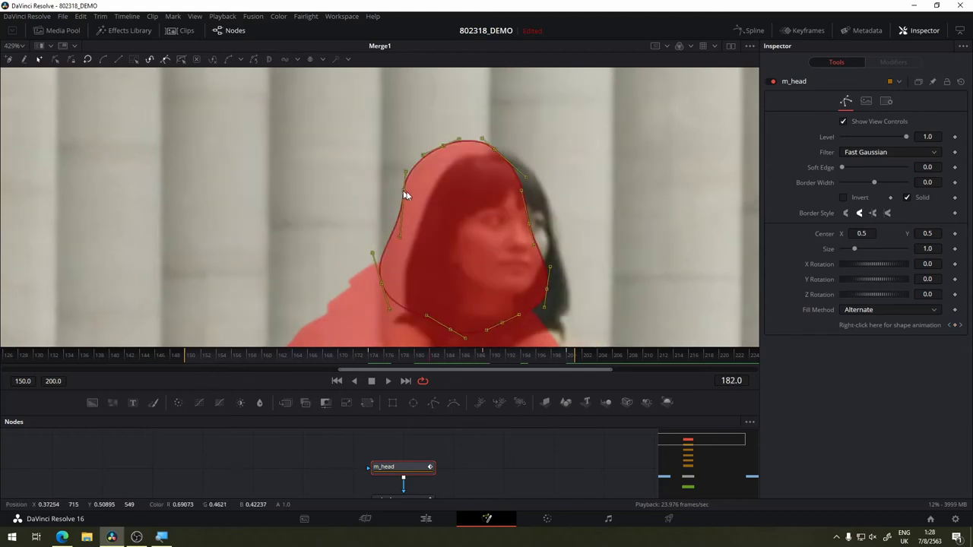
left_click_drag(404, 195, 427, 204)
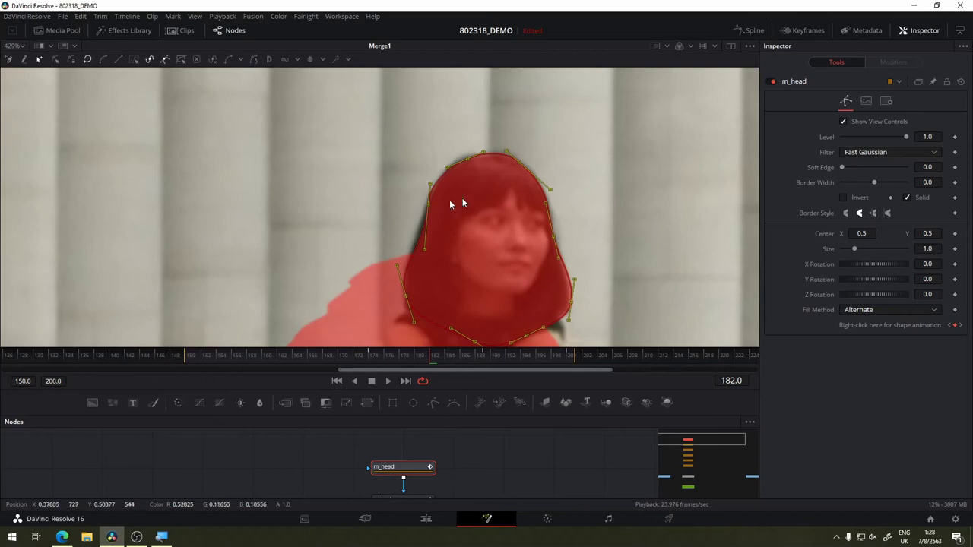
left_click(572, 200)
left_click(399, 296)
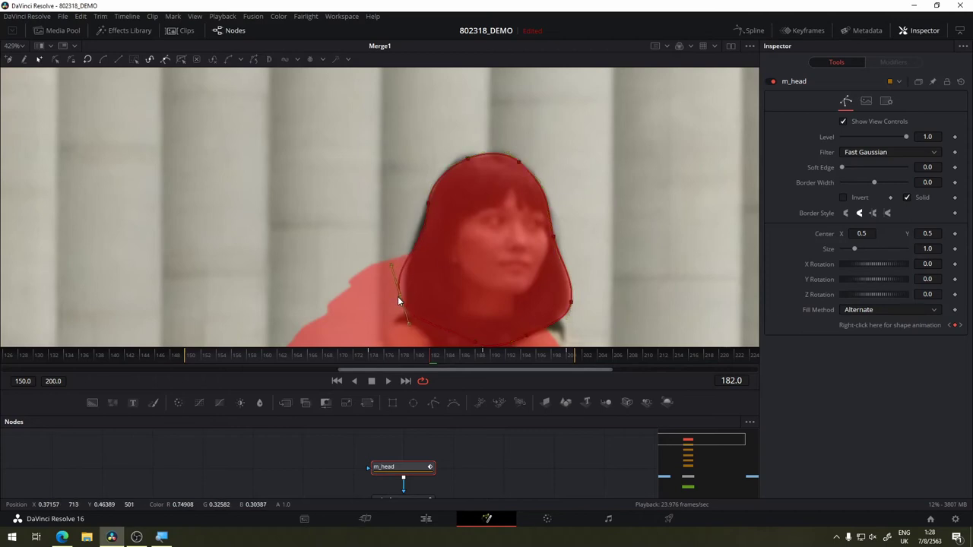
left_click(427, 206)
left_click_drag(423, 249, 424, 207)
left_click_drag(402, 294, 407, 301)
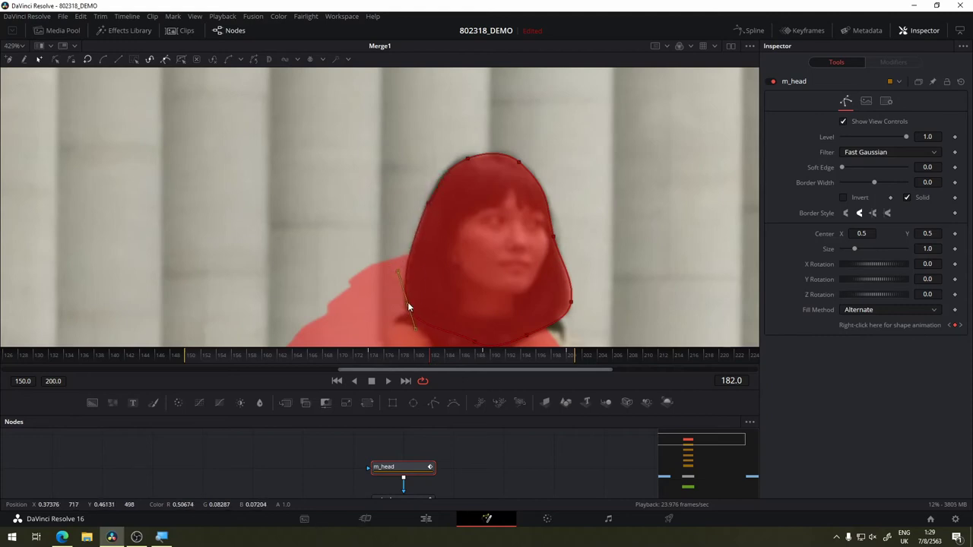
left_click(570, 303)
left_click(466, 159)
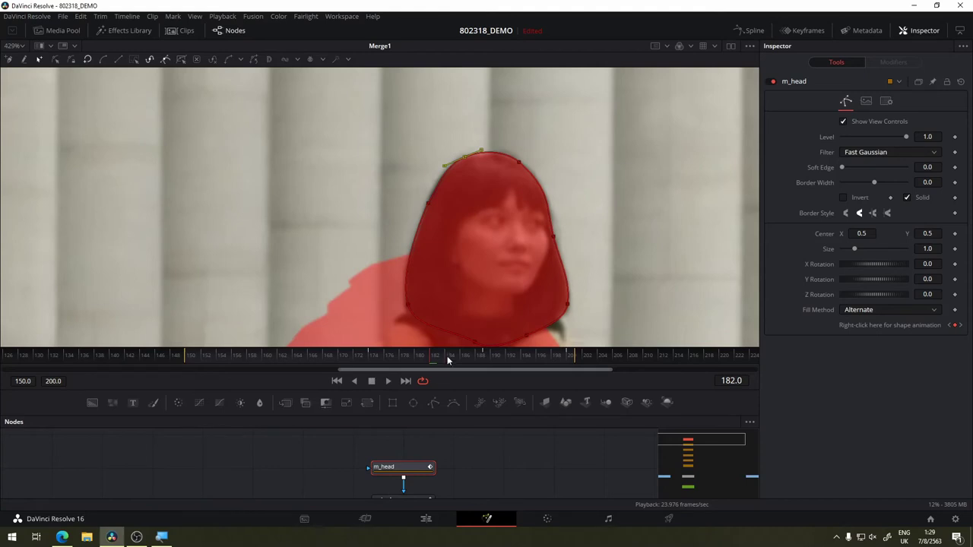
mouse_move(445, 357)
left_mouse_down()
mouse_move(477, 355)
mouse_move(402, 366)
left_mouse_up()
- Shift the whole m_head mask slightly down-left and adjust the curve along its right edge
scroll(562, 278, "down", 2)
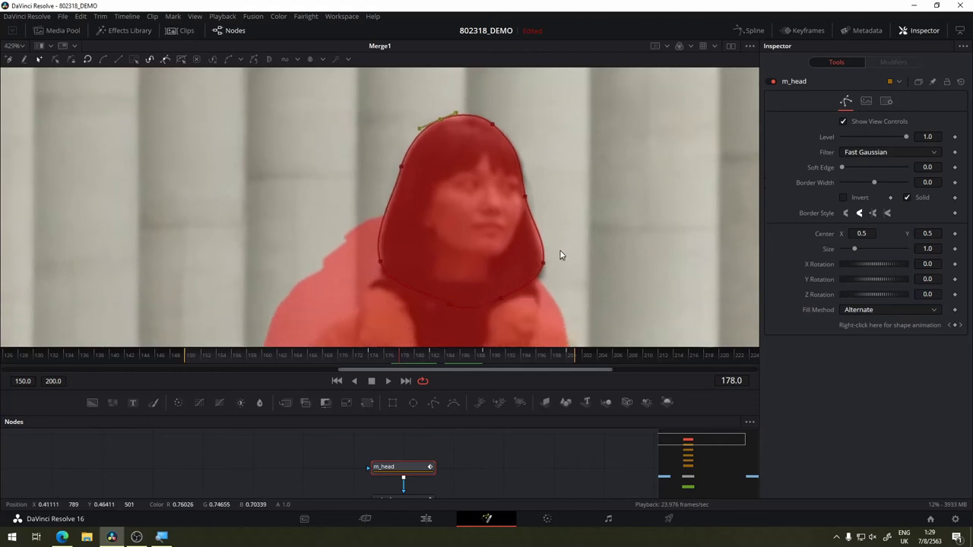
left_click(588, 95)
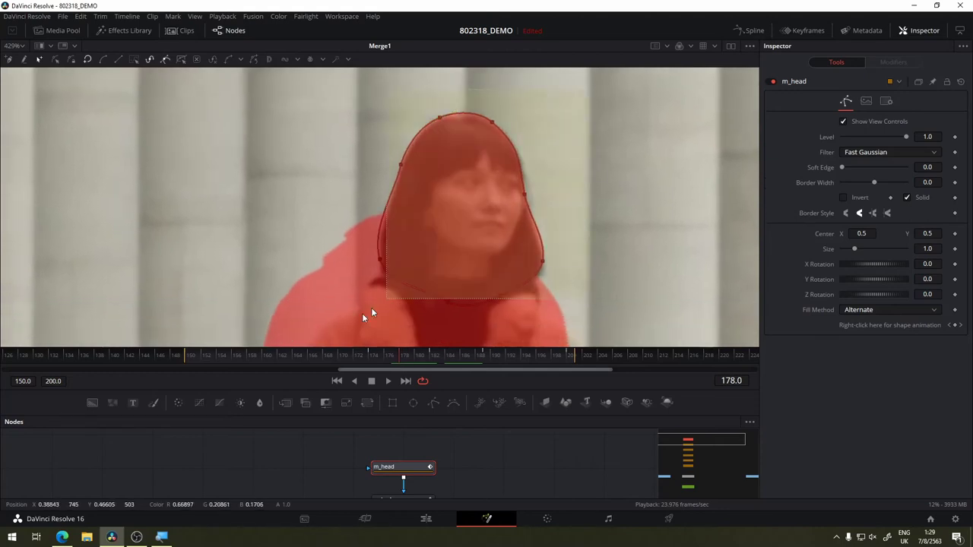
left_click_drag(589, 94, 307, 347)
left_click_drag(401, 166, 397, 174)
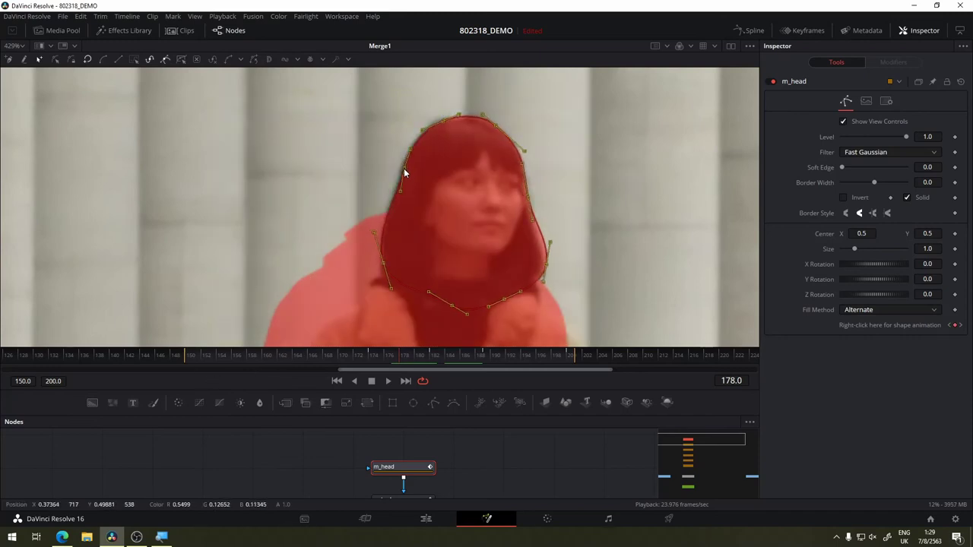
left_click(612, 193)
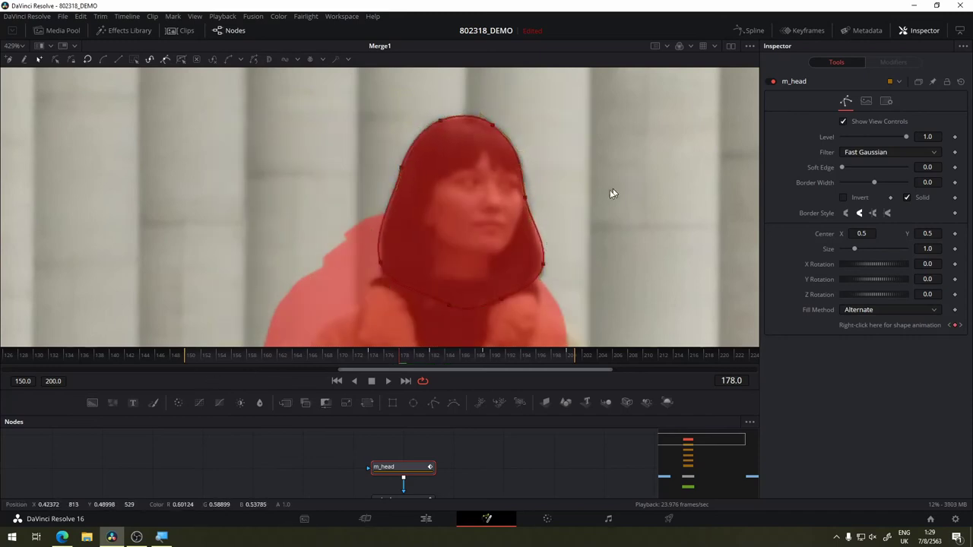
left_click(539, 271)
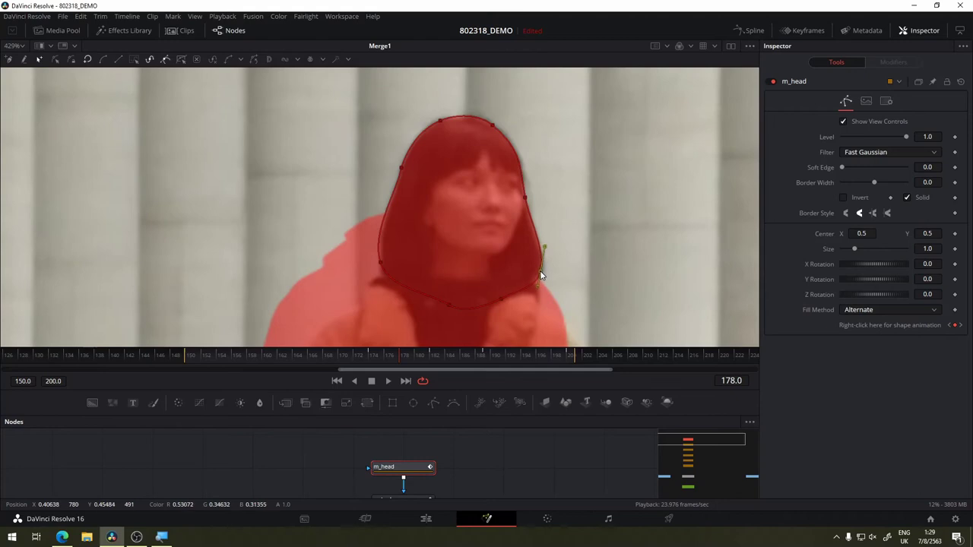
left_click(525, 199)
left_click_drag(519, 161, 521, 160)
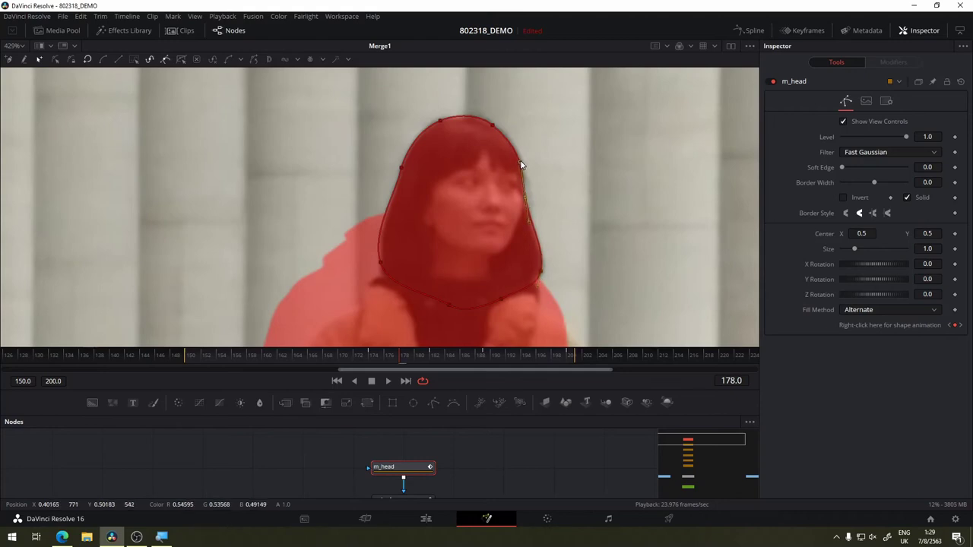
left_click(491, 126)
left_click(479, 113)
left_click(539, 271)
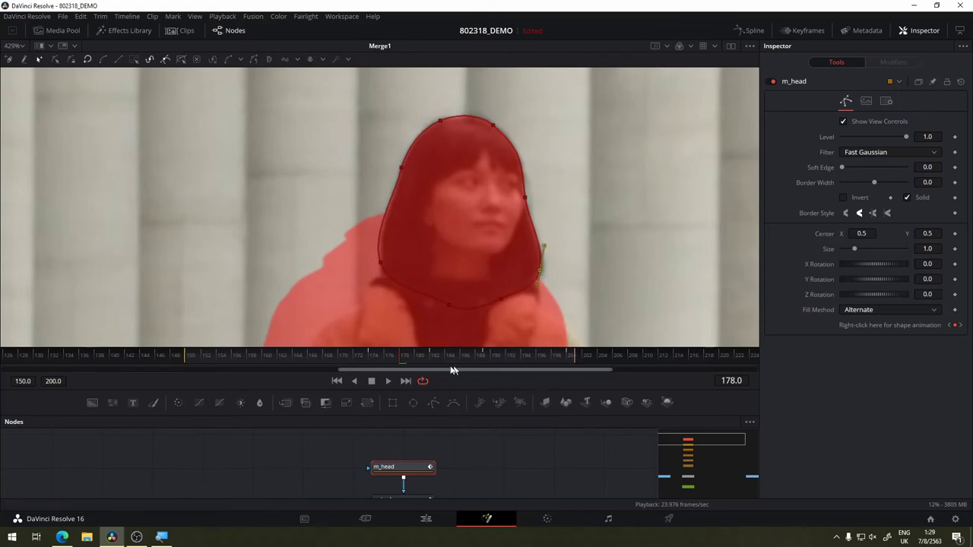
- Review frames 174–177 and reshape the mask to fit the head at frame 186
left_click_drag(382, 361, 465, 357)
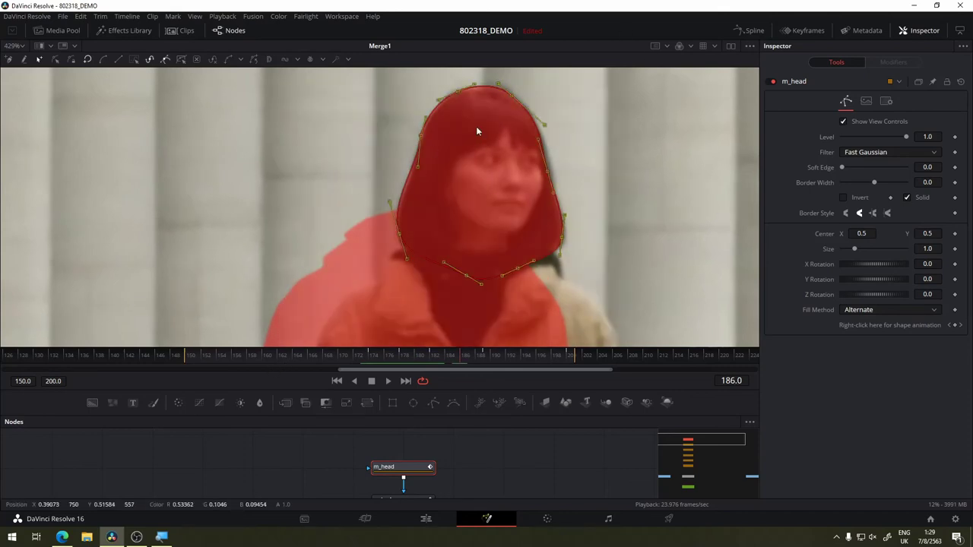
left_click_drag(546, 171, 547, 176)
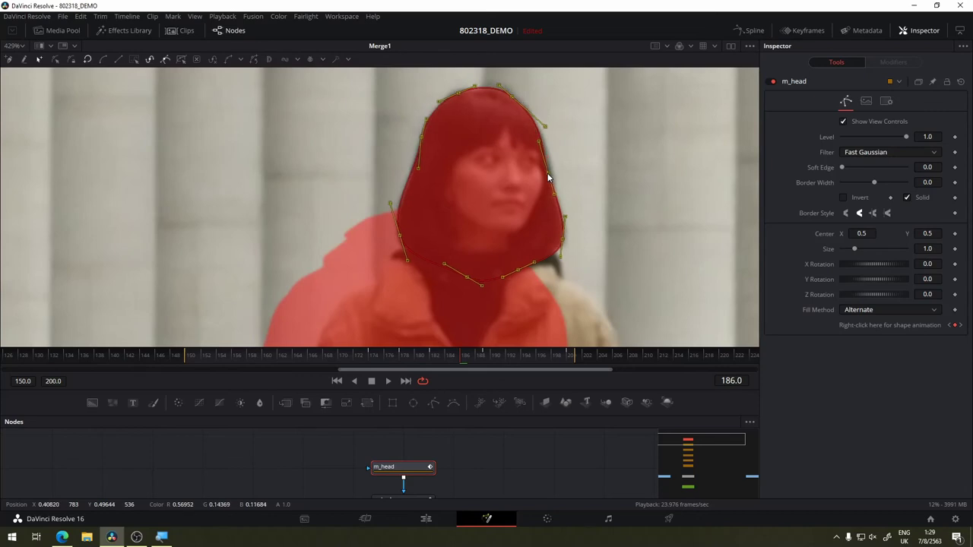
left_click(517, 281)
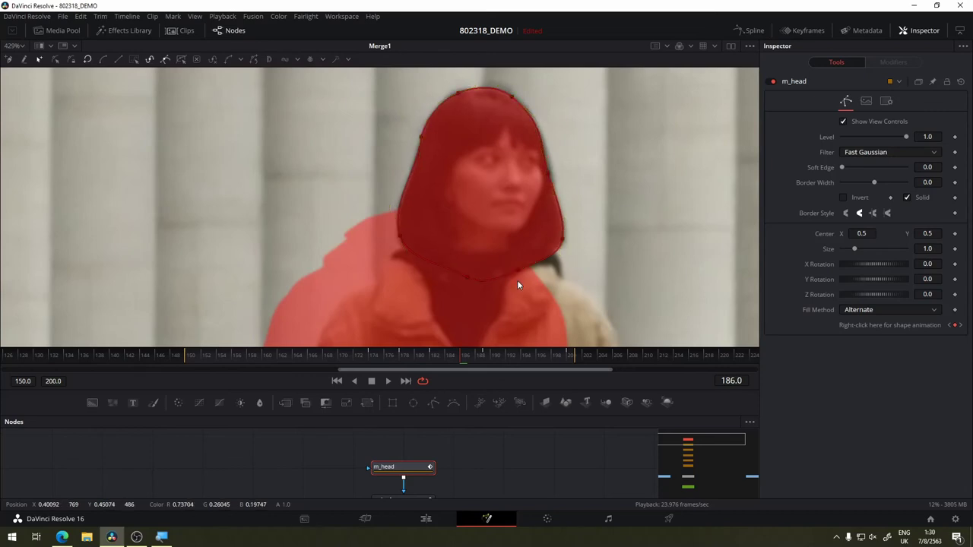
left_click(547, 161)
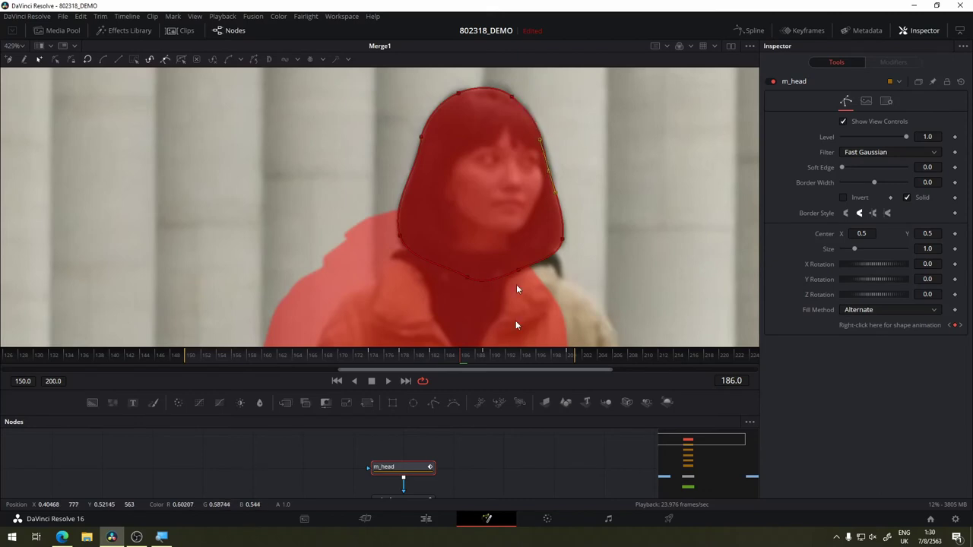
- At frame 194, nudge the mask right-down, reshape the left edge and push the right edge out
left_click(527, 358)
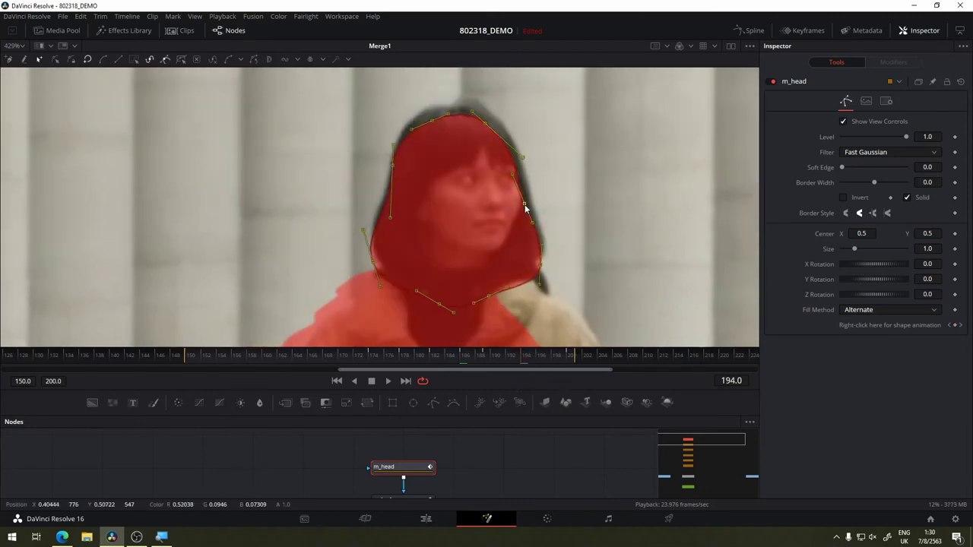
left_click_drag(522, 191, 527, 196)
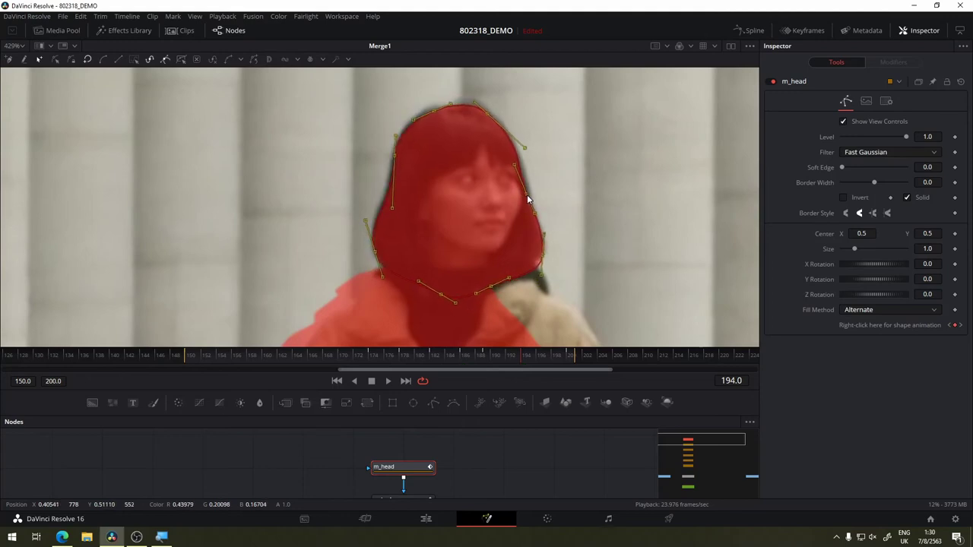
left_click(553, 197)
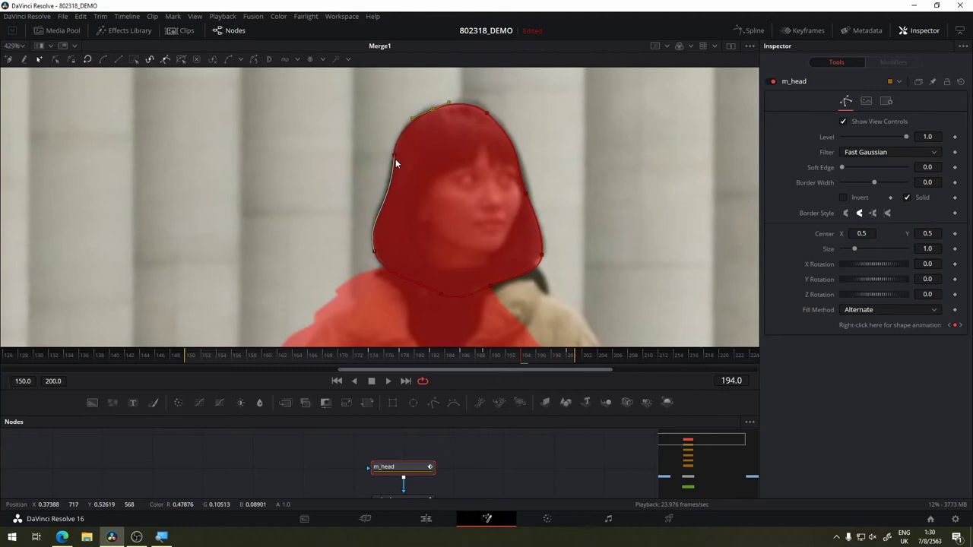
left_click_drag(395, 155, 392, 208)
left_click(526, 193)
left_click_drag(526, 193, 530, 196)
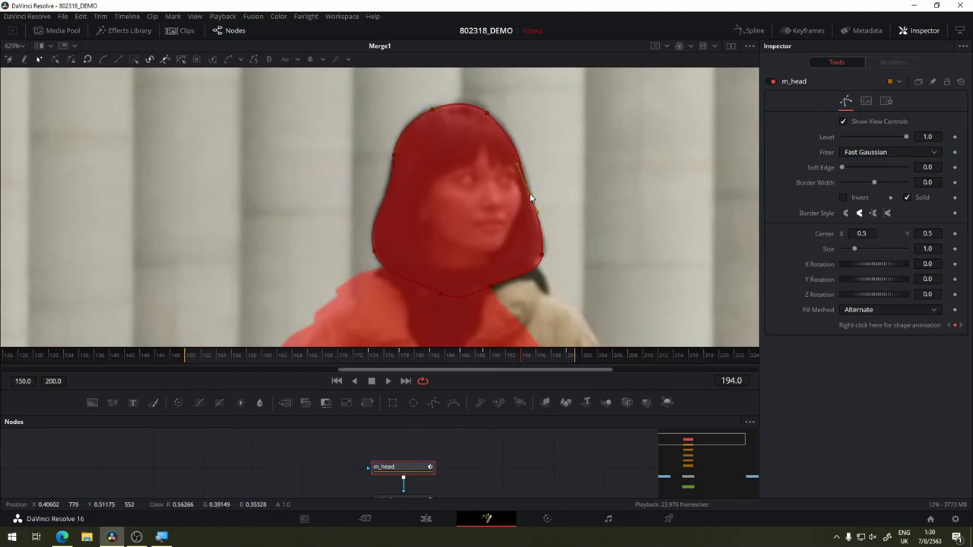
left_click(541, 242)
left_click(555, 355)
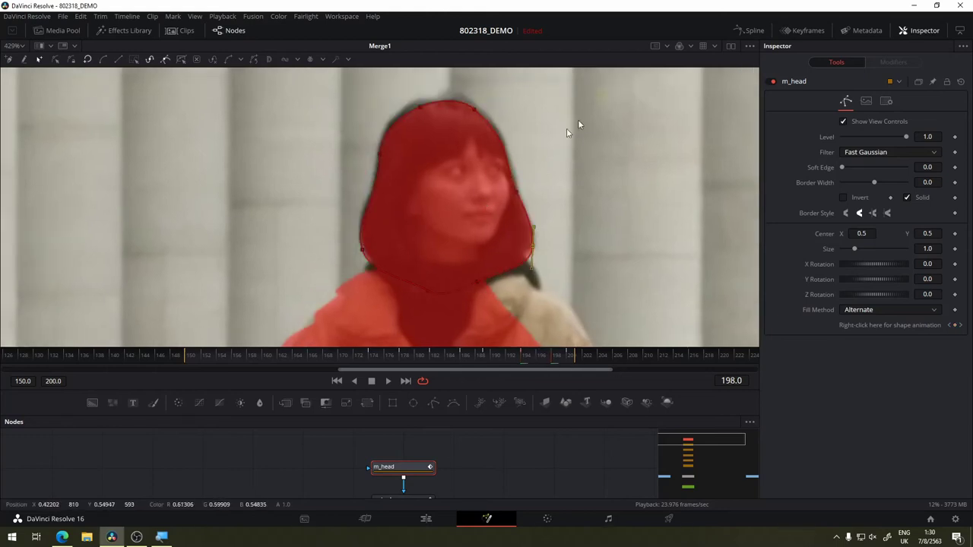
key("ctrl+a")
left_click(418, 107)
left_click(476, 108)
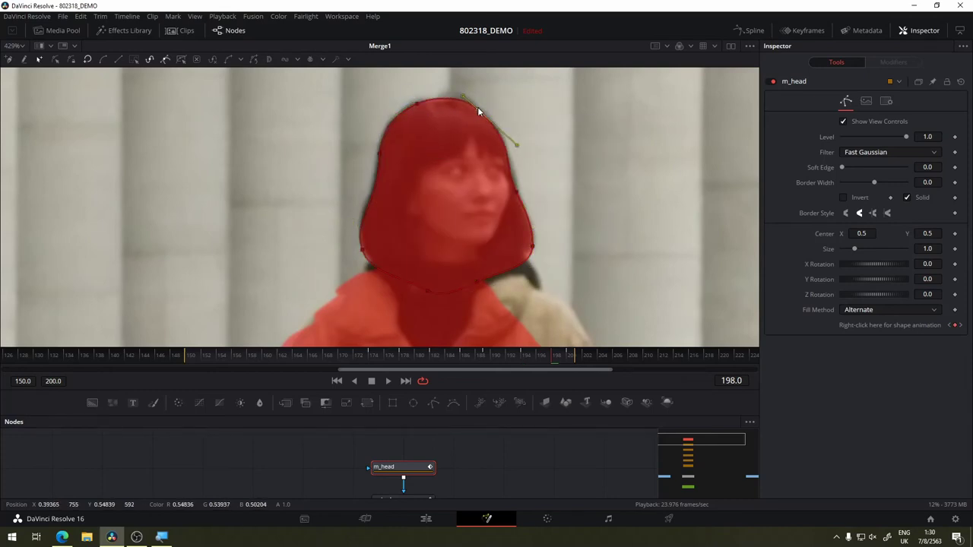
left_click(516, 193)
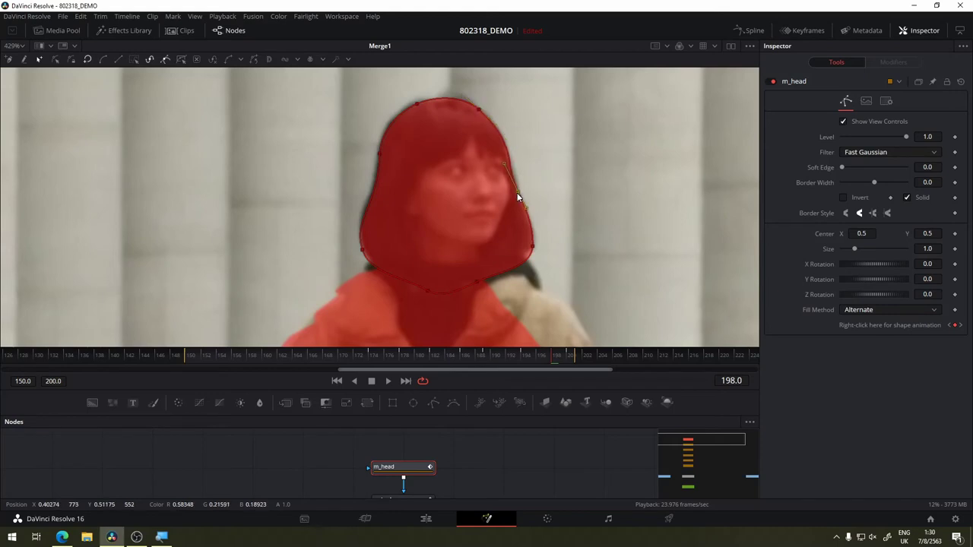
left_click(532, 244)
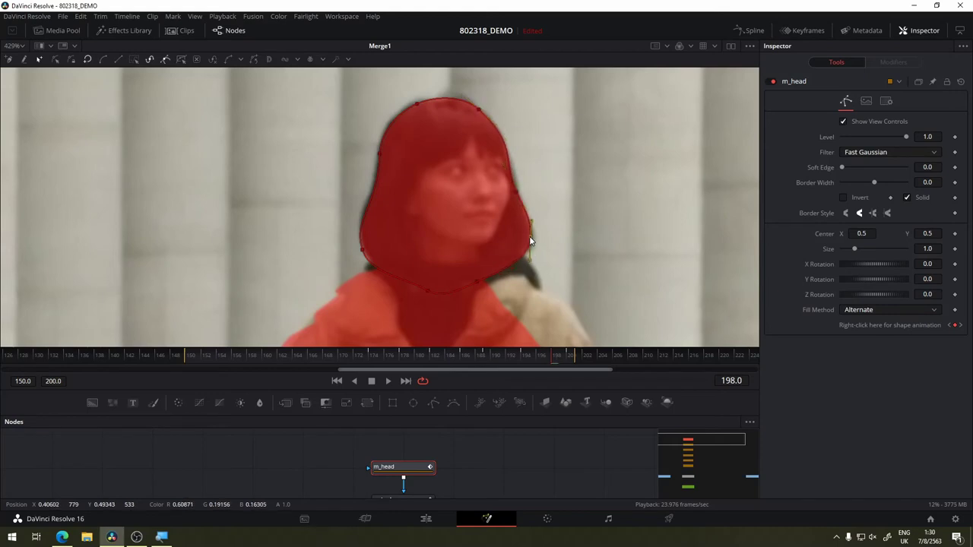
left_click(362, 243)
mouse_move(551, 355)
left_mouse_down()
mouse_move(370, 373)
mouse_move(507, 368)
mouse_move(418, 373)
left_mouse_up()
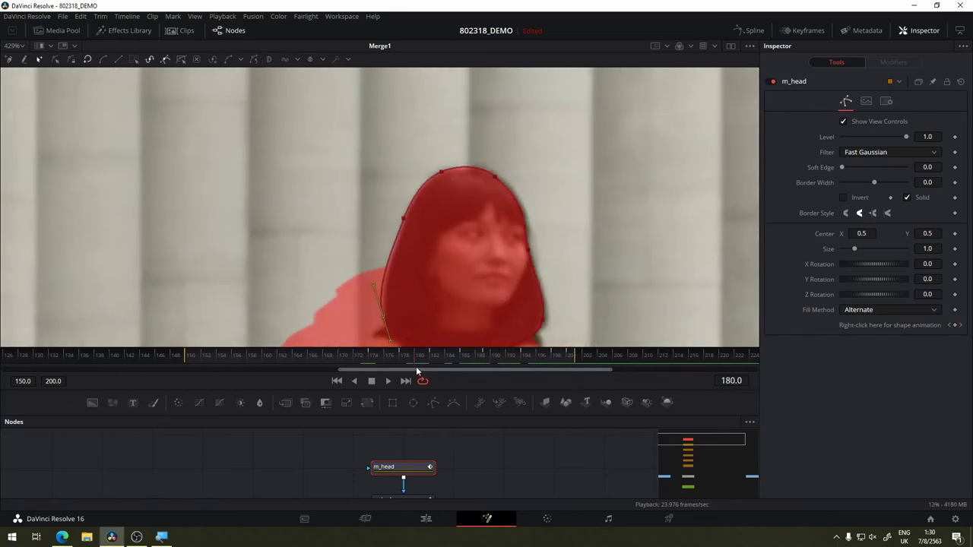
- At frame 161, move the whole m_head mask up and left over the head
left_click_drag(420, 365, 273, 372)
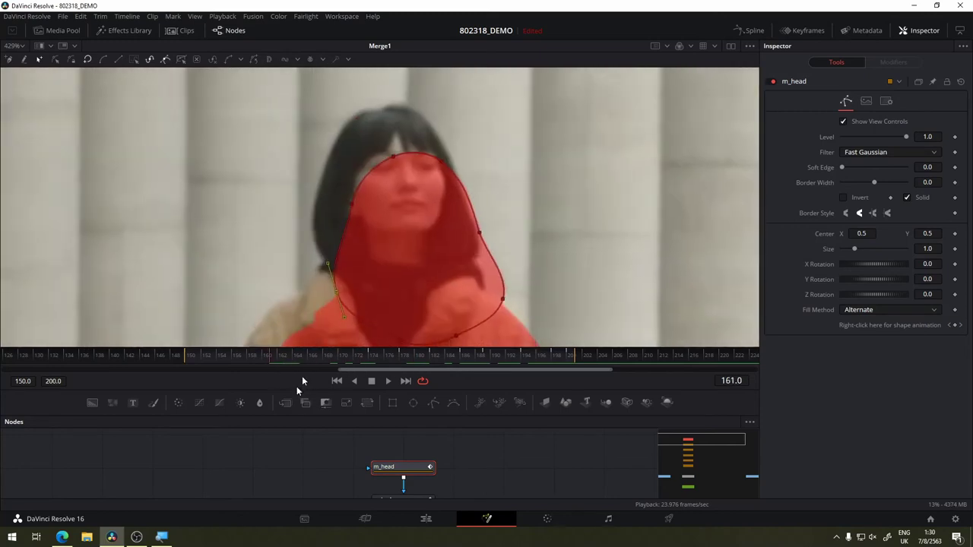
left_click(362, 241)
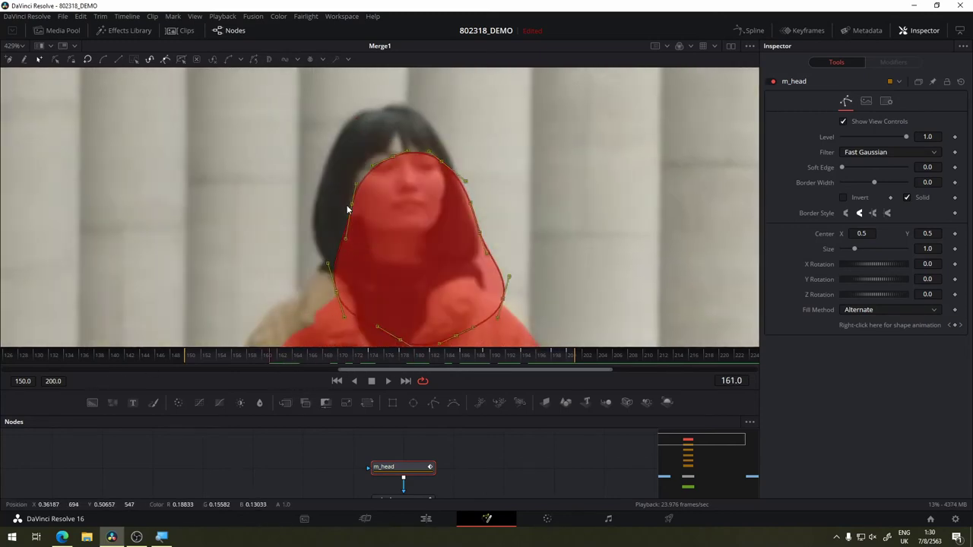
left_click_drag(361, 241, 328, 160)
- Check the mask fit across frames 154–178, selecting mask segments along the way
left_click(336, 363)
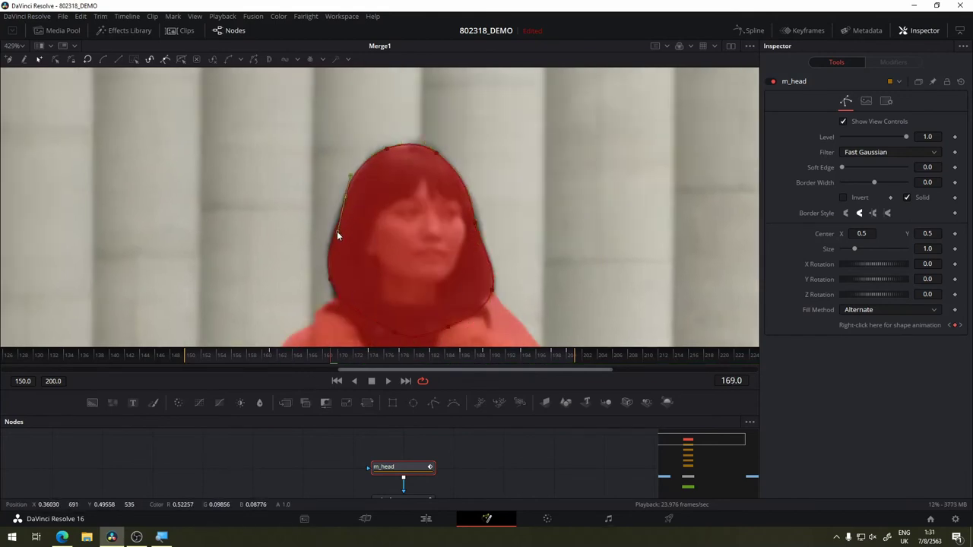
left_click(236, 354)
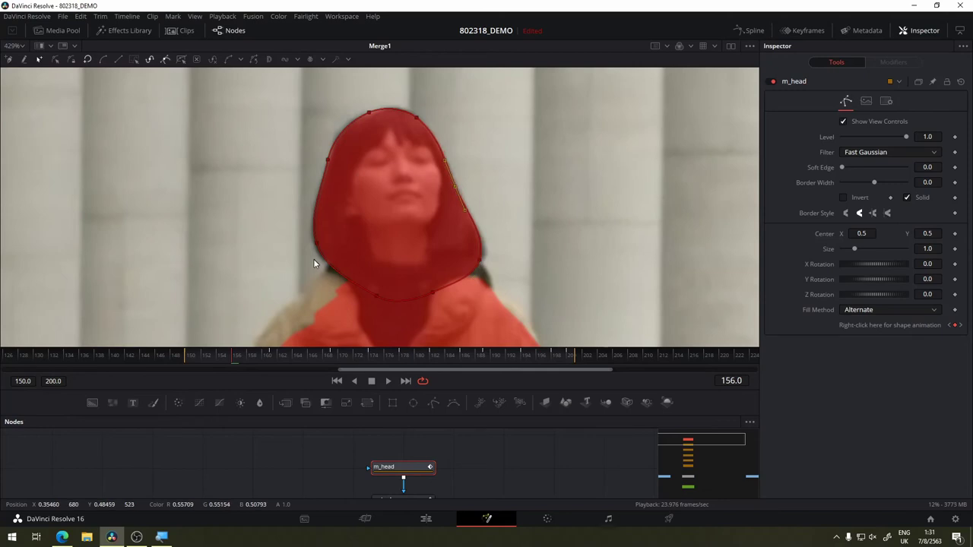
left_click(257, 355)
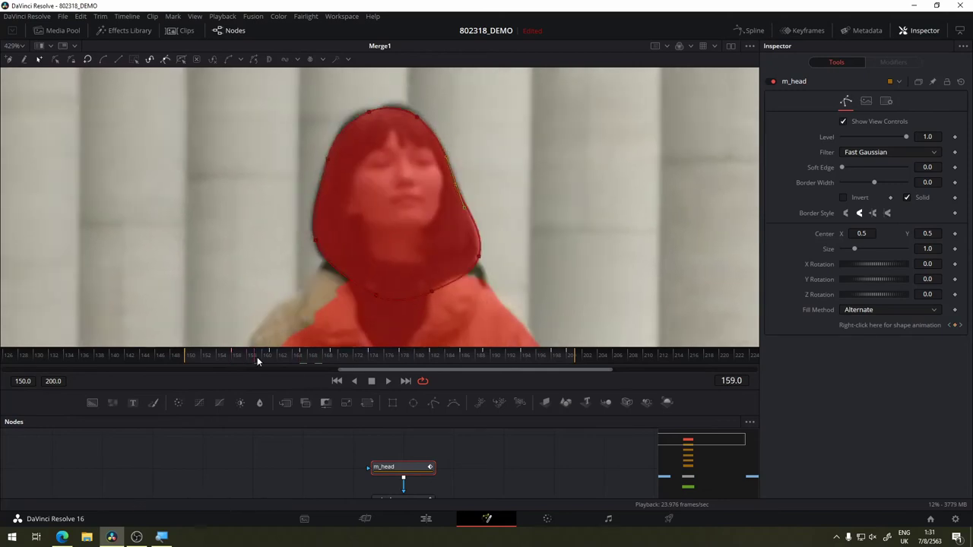
left_click(361, 113)
left_click_drag(268, 354, 244, 354)
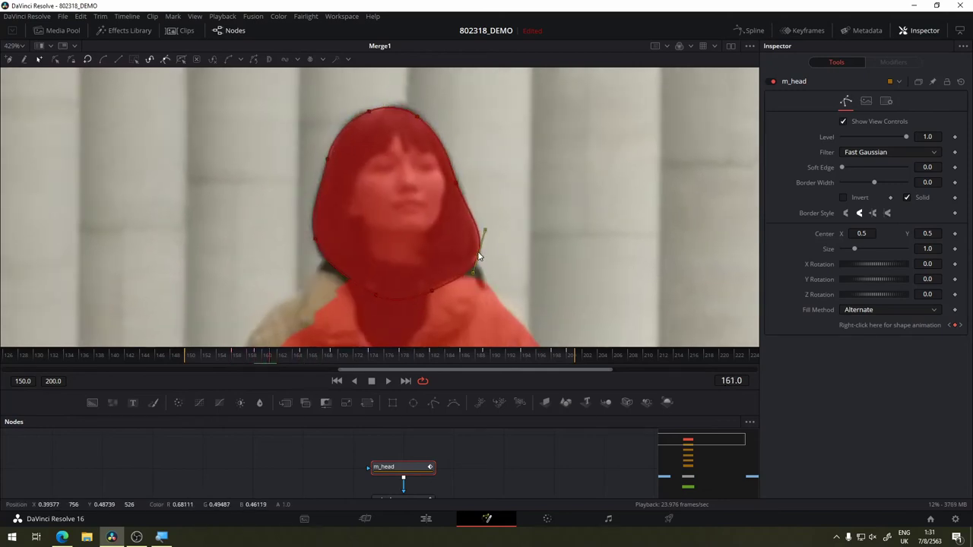
left_click(213, 355)
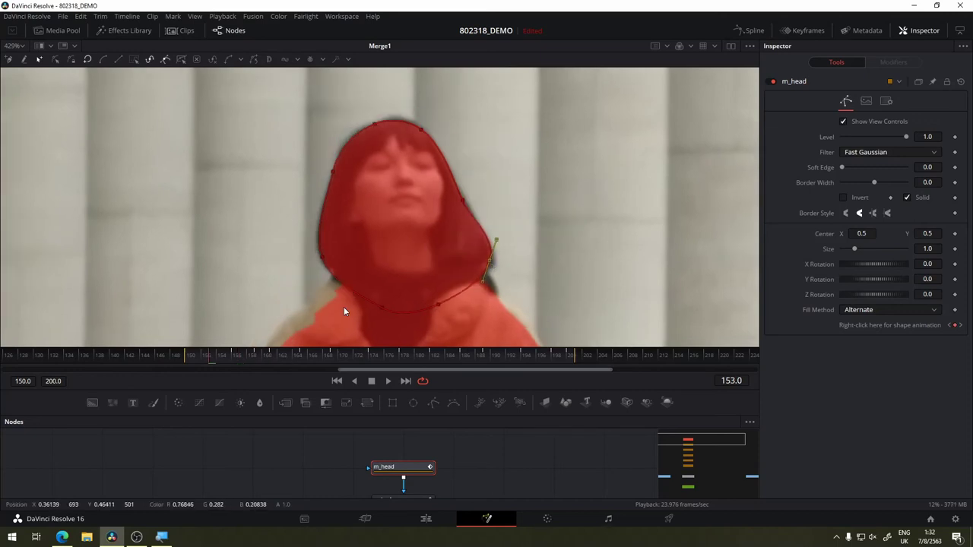
left_click(383, 304)
left_click(223, 355)
left_click_drag(223, 355, 344, 354)
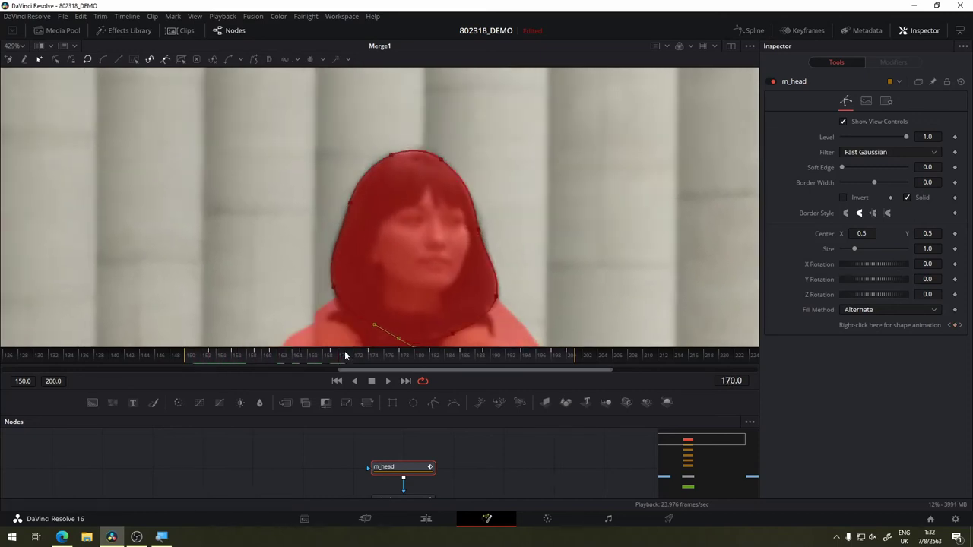
left_click(449, 170)
left_click(364, 355)
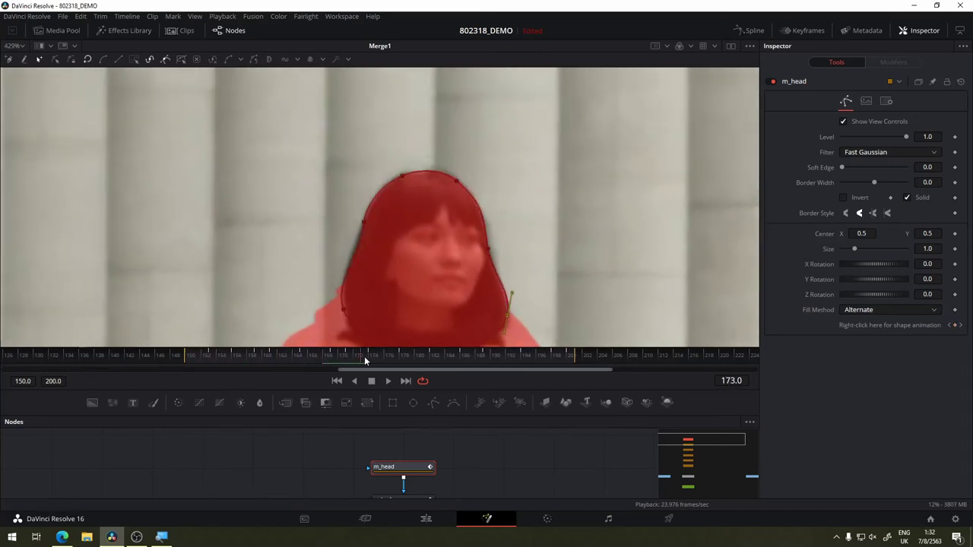
left_click(384, 381)
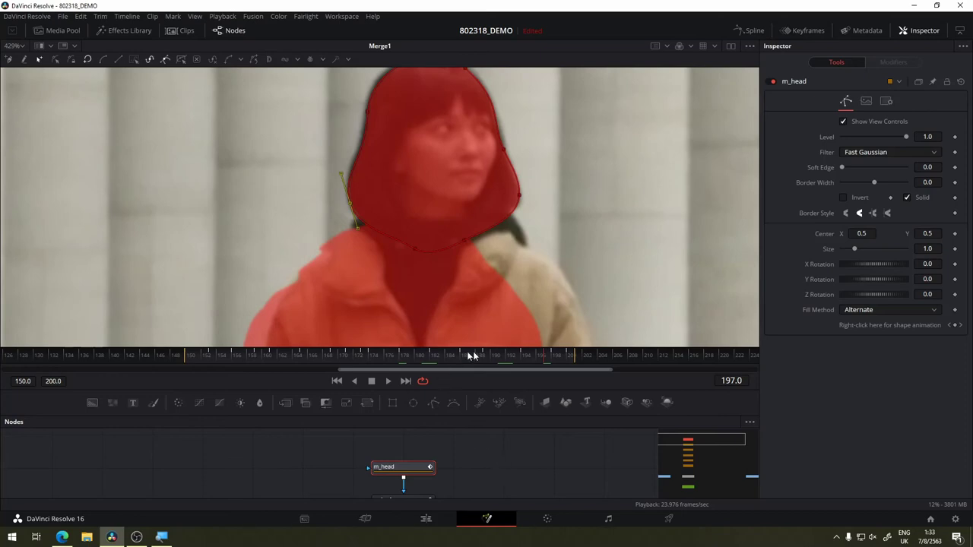
- Play back from frame 150 to review the animated mask
left_click(174, 376)
left_click_drag(174, 376, 192, 373)
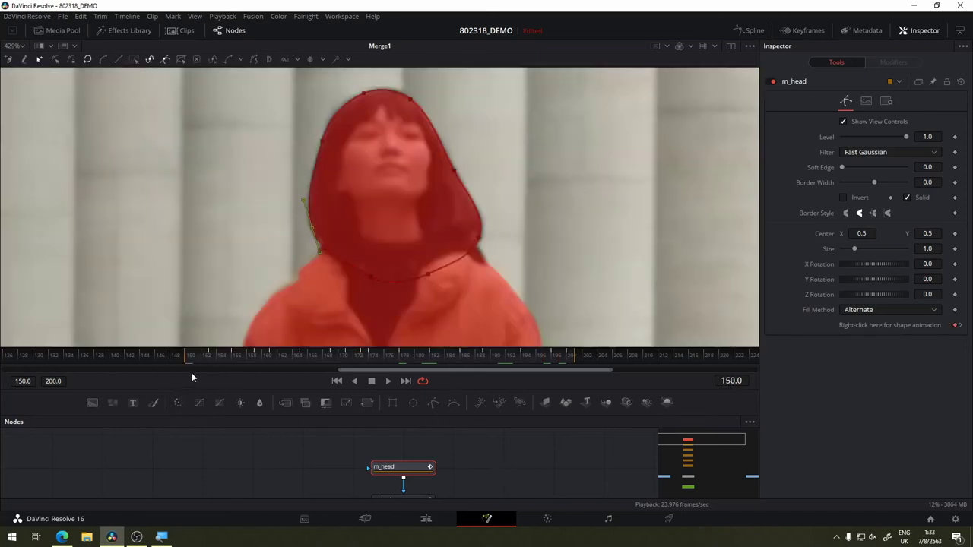
left_click(387, 381)
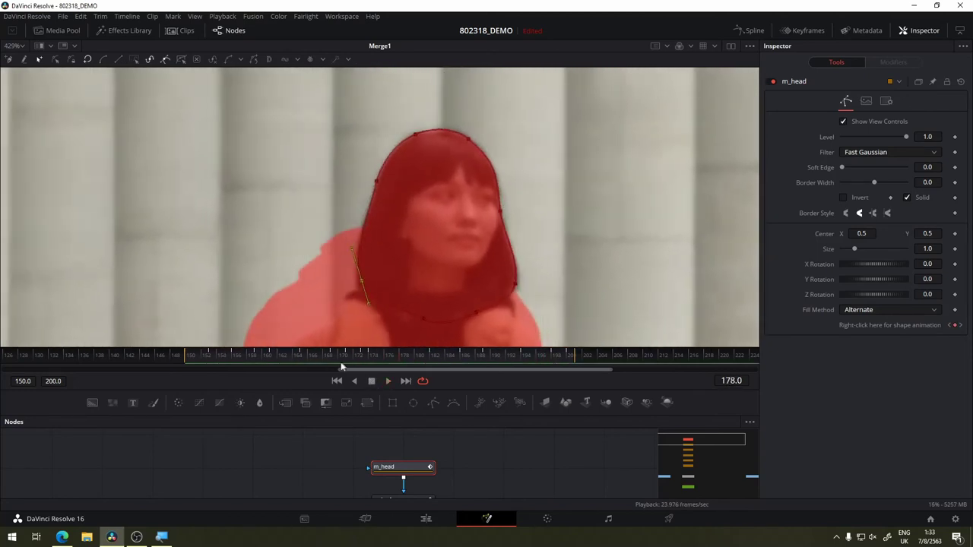
- Back at frame 168, move m_head to the left and detach its link from m_body's input
mouse_move(342, 355)
left_mouse_down()
mouse_move(330, 361)
mouse_move(573, 365)
mouse_move(190, 357)
left_mouse_up()
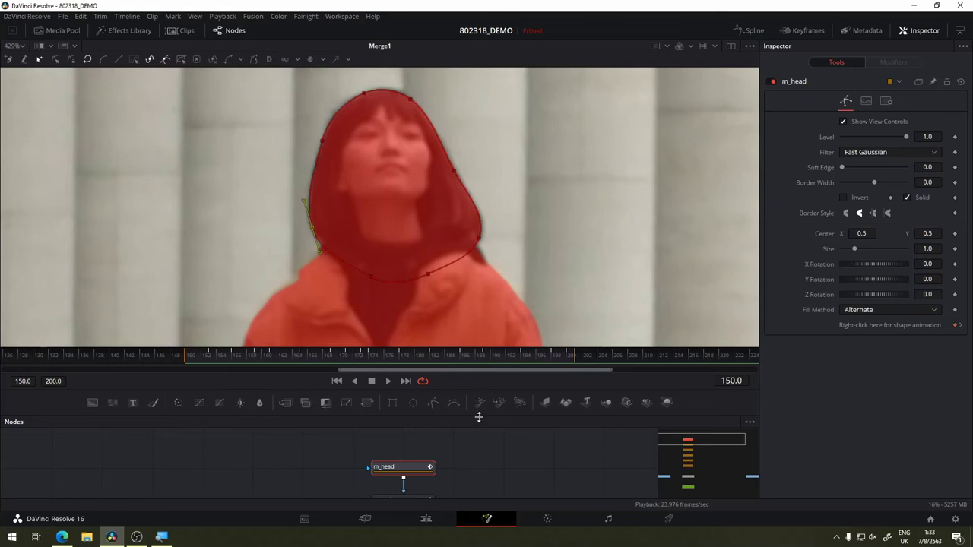
left_click_drag(477, 413, 495, 293)
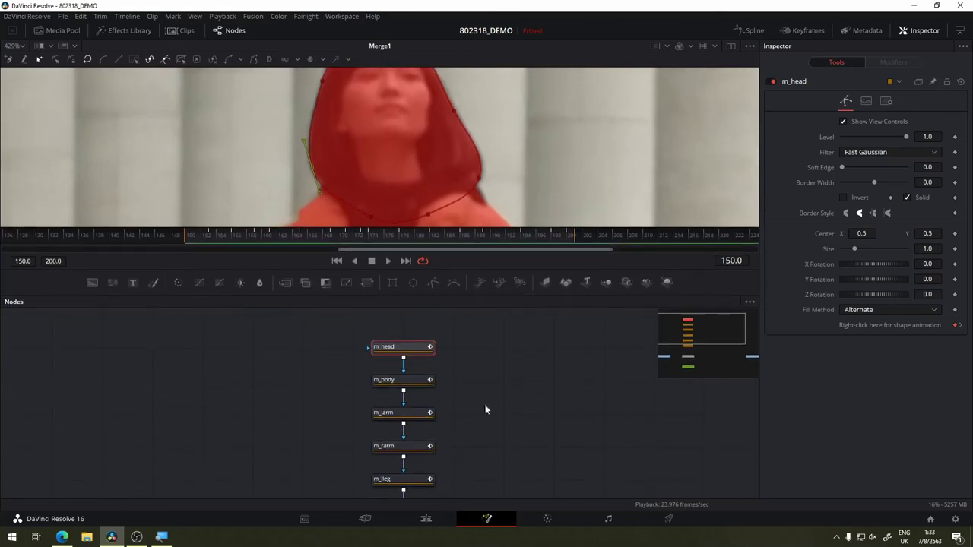
left_click_drag(500, 421, 397, 370)
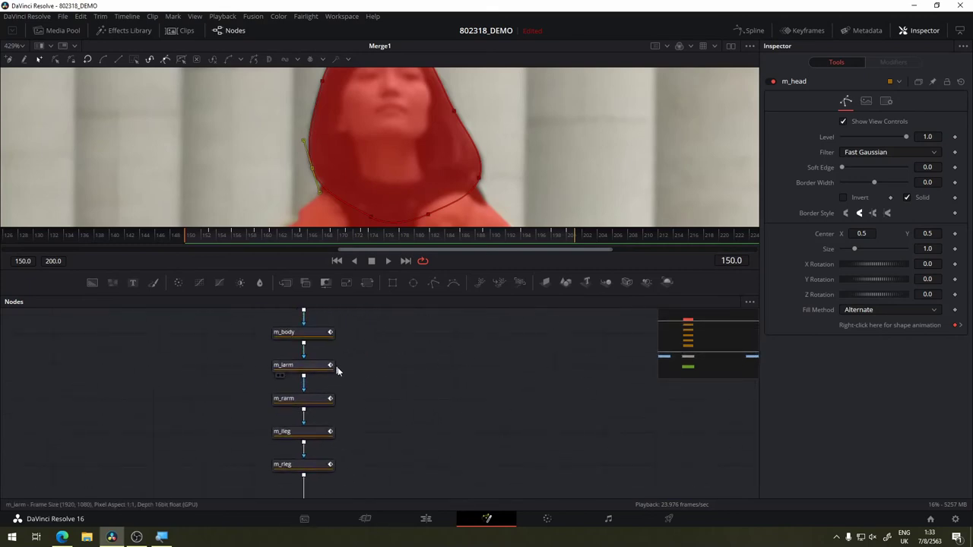
left_click_drag(366, 347, 411, 380)
left_click_drag(369, 336, 217, 338)
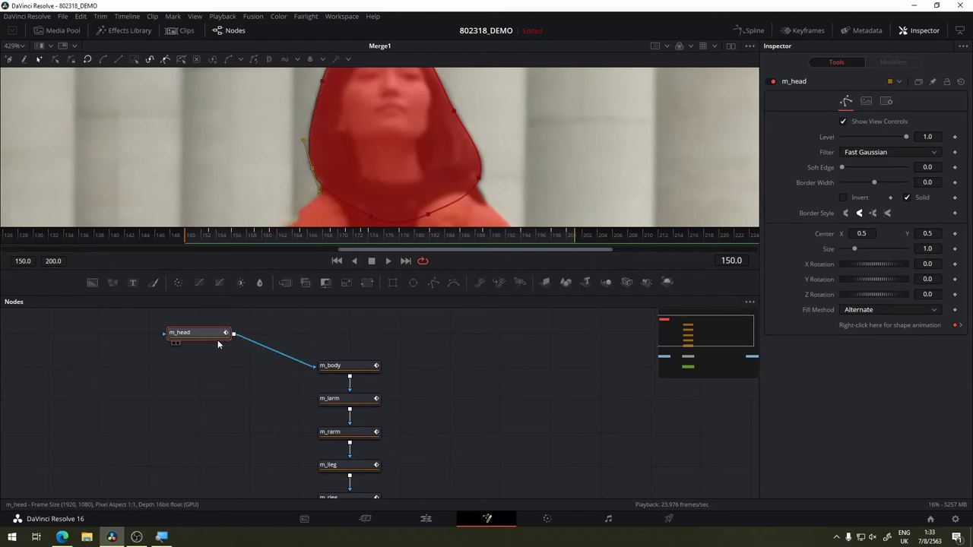
left_click_drag(310, 370, 250, 395)
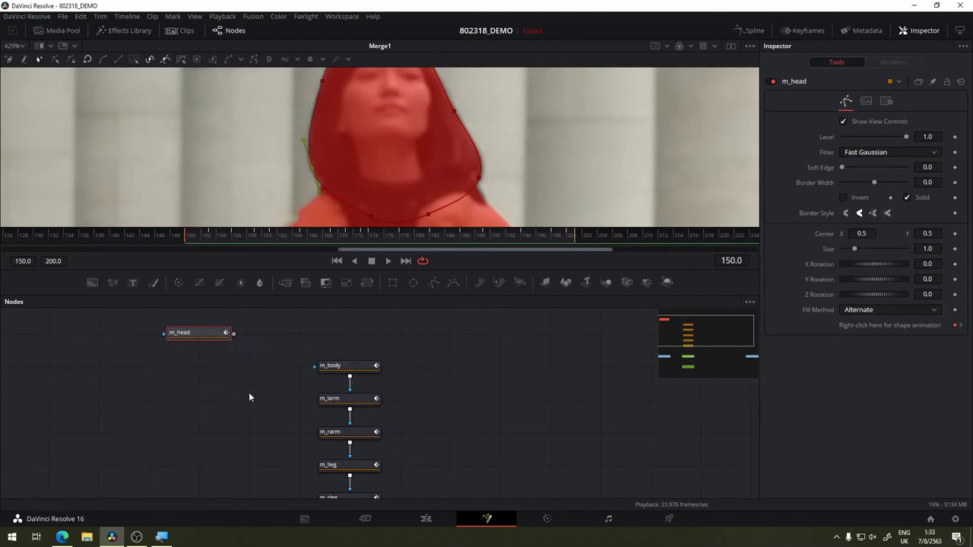
left_click_drag(510, 409, 450, 327)
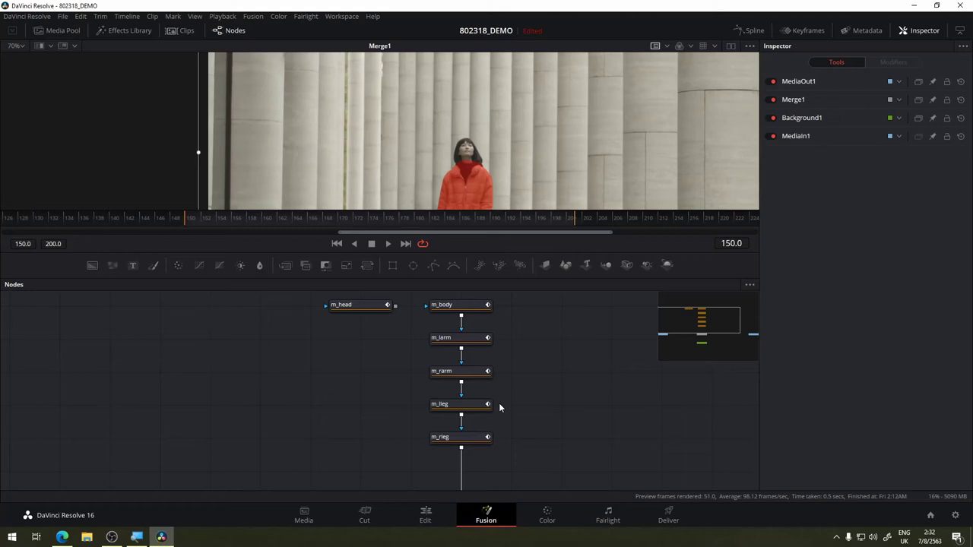
- Select m_head and inspect Merge1's head, arm and leg mask chain at frame 150
left_click(369, 305)
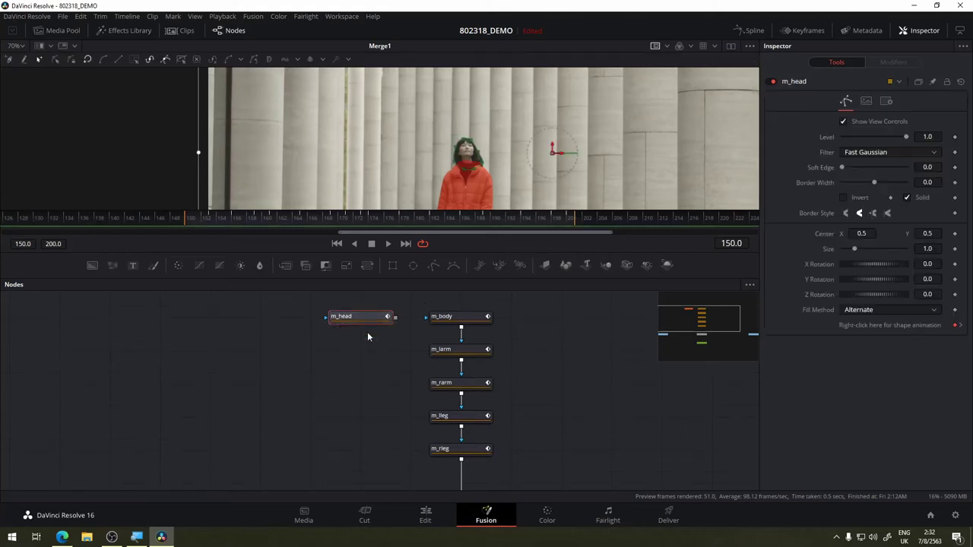
mouse_move(226, 219)
left_mouse_down()
mouse_move(557, 221)
mouse_move(188, 222)
left_mouse_up()
left_click_drag(364, 434, 405, 328)
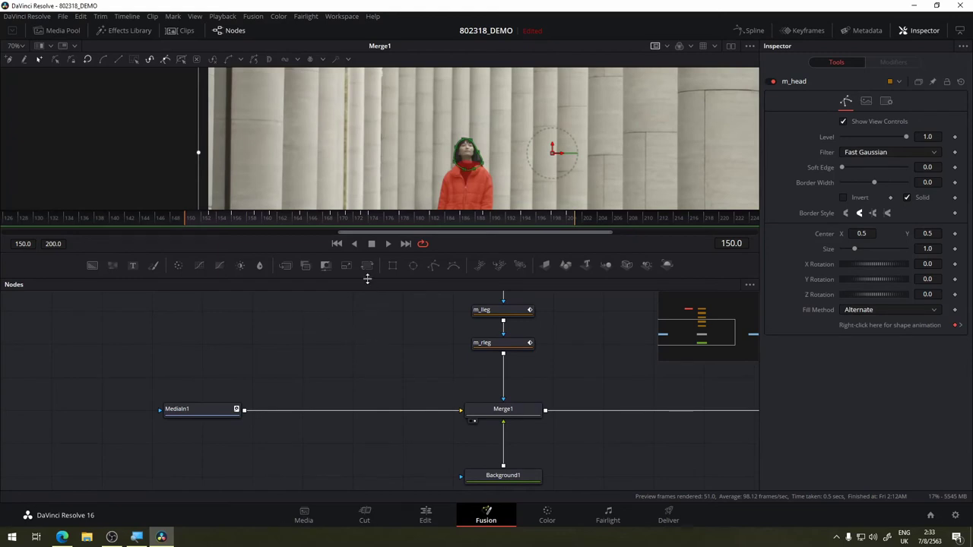
left_click_drag(384, 355, 336, 397)
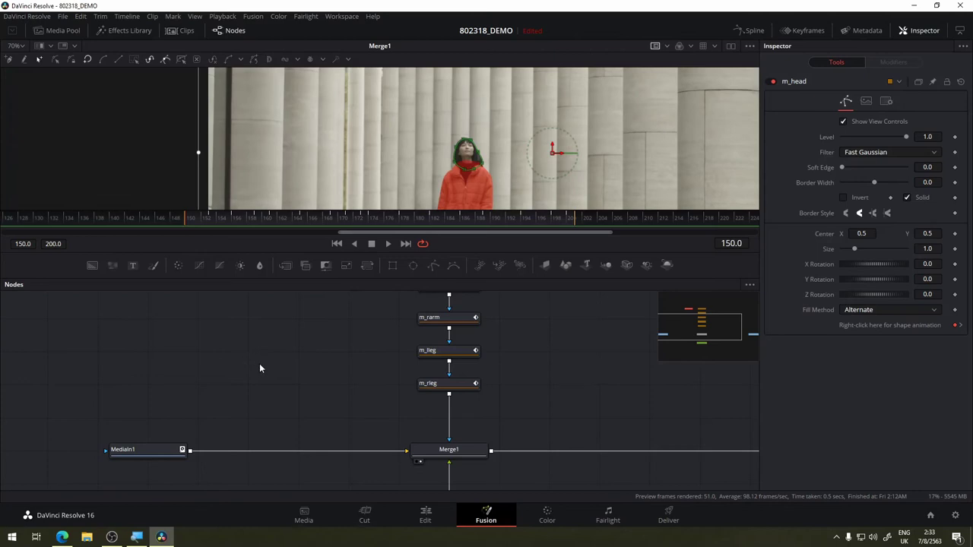
left_click_drag(296, 391, 324, 420)
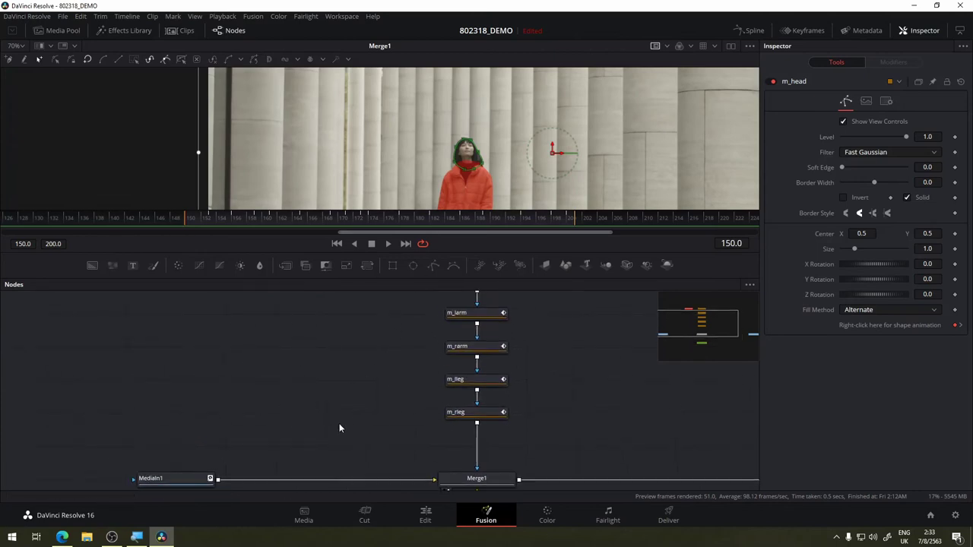
- View the plain MediaIn1 footage at frame 150, zooming the viewer in and back out
scroll(154, 472, "down", 1)
left_click(156, 457)
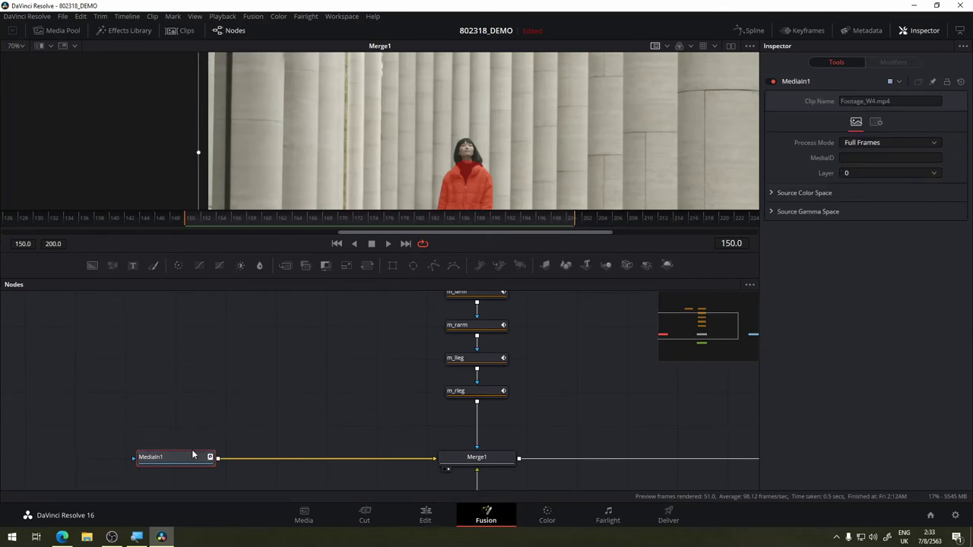
key("1")
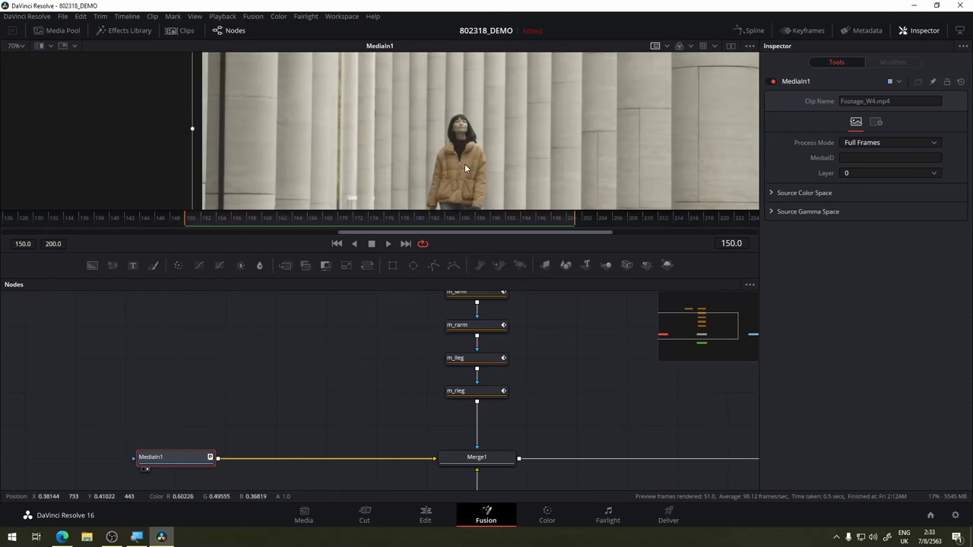
scroll(465, 167, "up", 3)
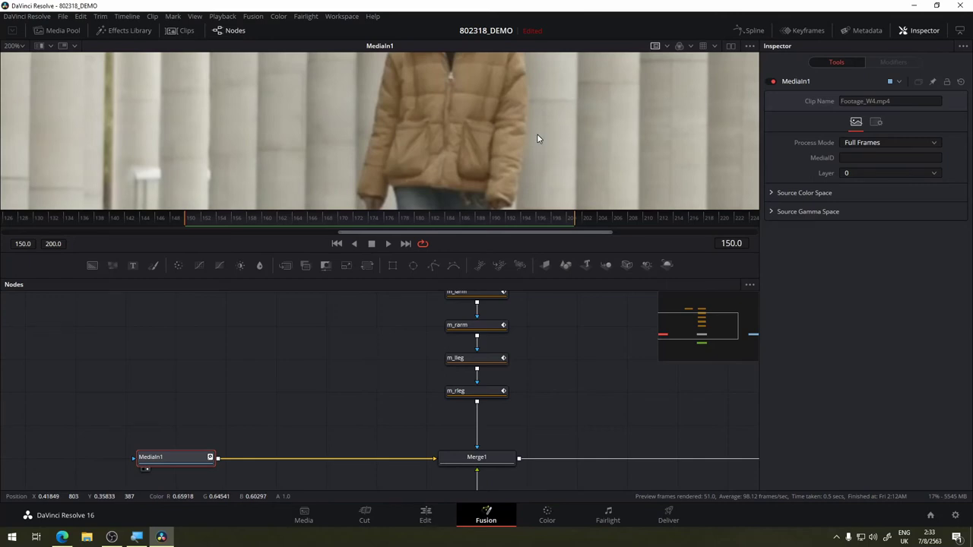
scroll(575, 96, "down", 2)
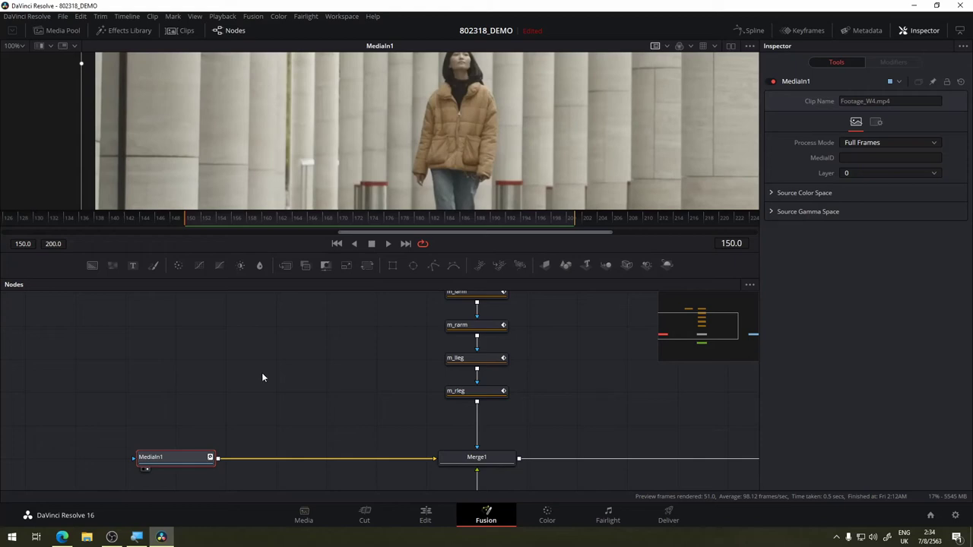
- Add a Planar Tracker from the tool search and drop it between MediaIn1 and Merge1
key("shift+space")
type("Transform")
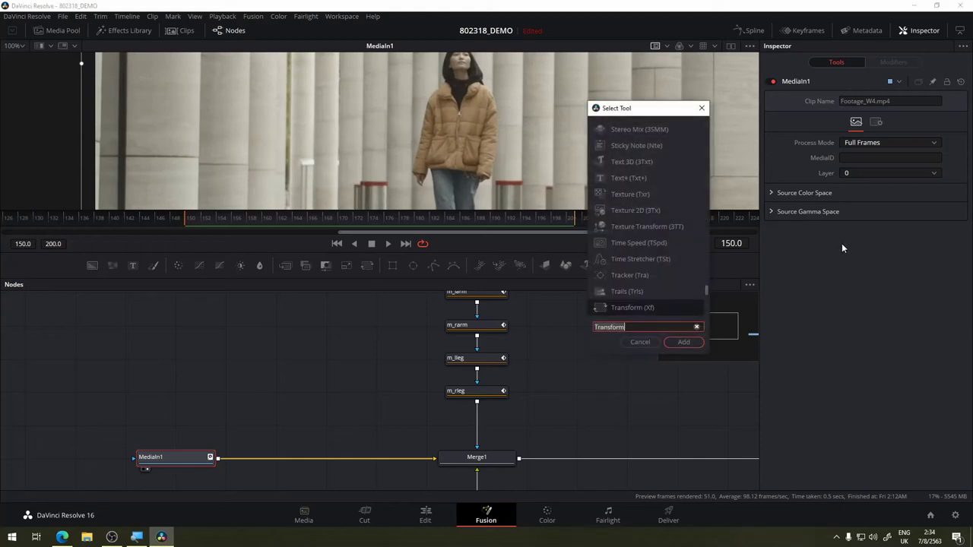
type("pl")
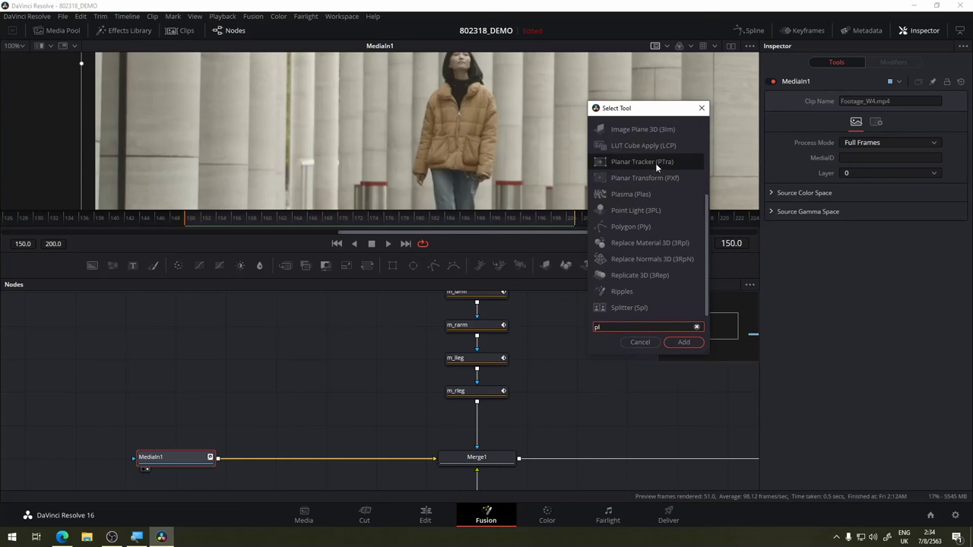
left_click(655, 165)
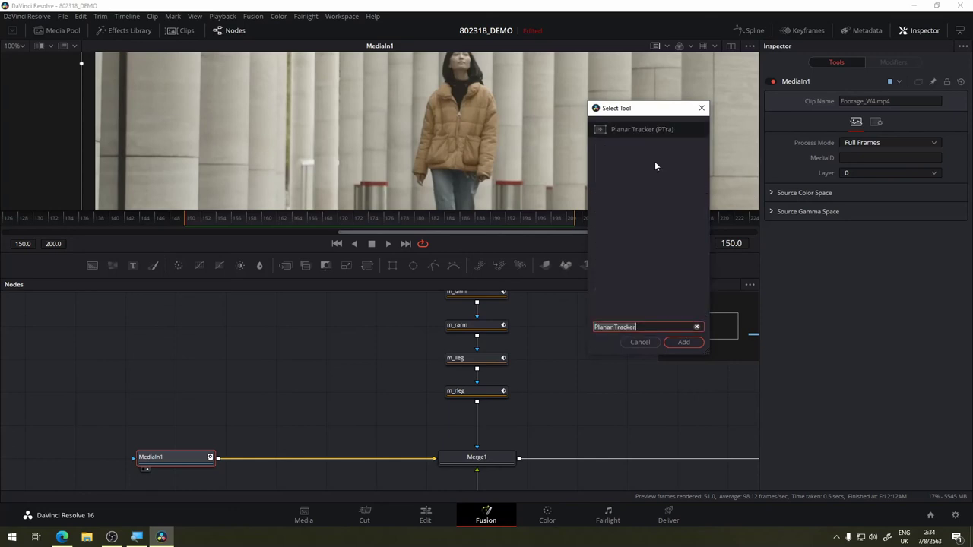
left_click(684, 342)
left_click_drag(269, 464, 317, 464)
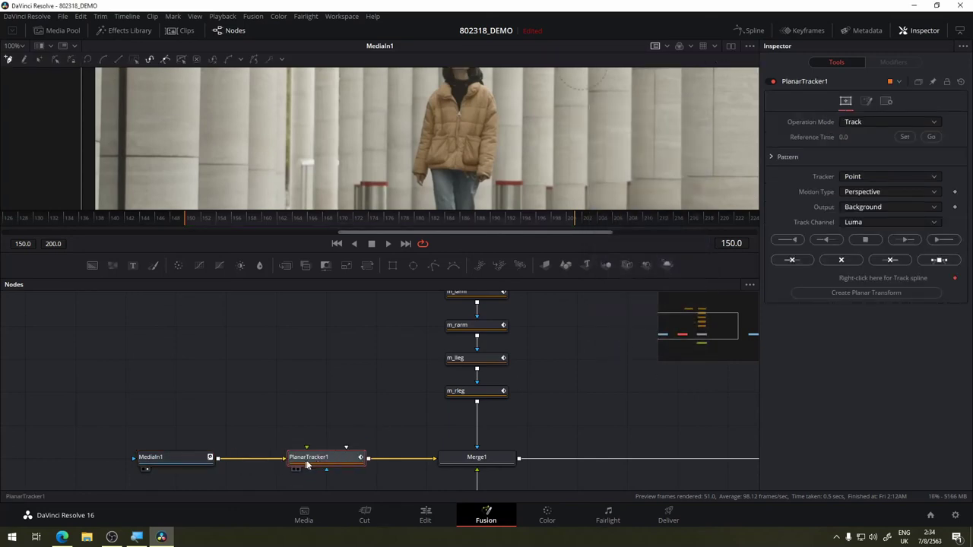
- Keep Track mode, set Reference Time to 150, and choose Hybrid Point/Area tracker with Affine motion
left_click(866, 124)
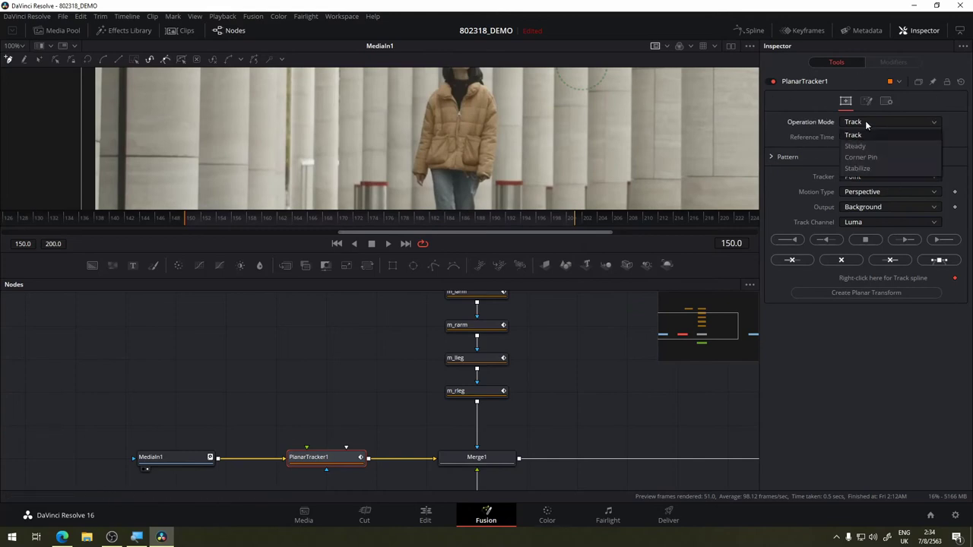
left_click(866, 125)
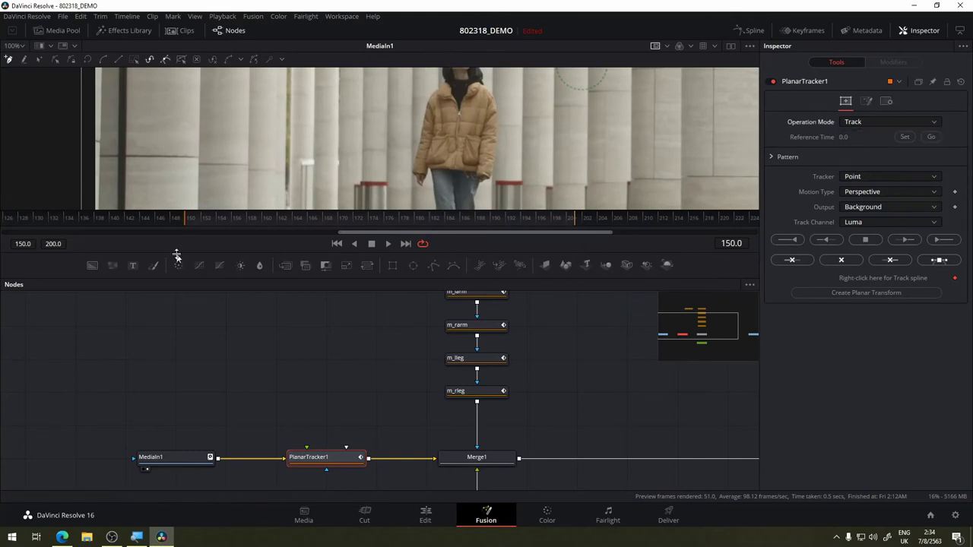
left_click(905, 137)
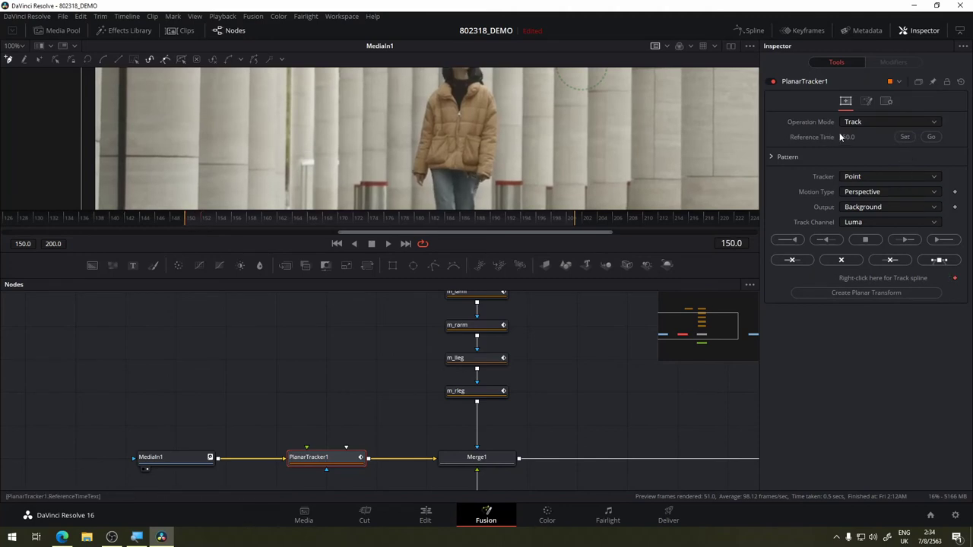
left_click(882, 178)
left_click(879, 202)
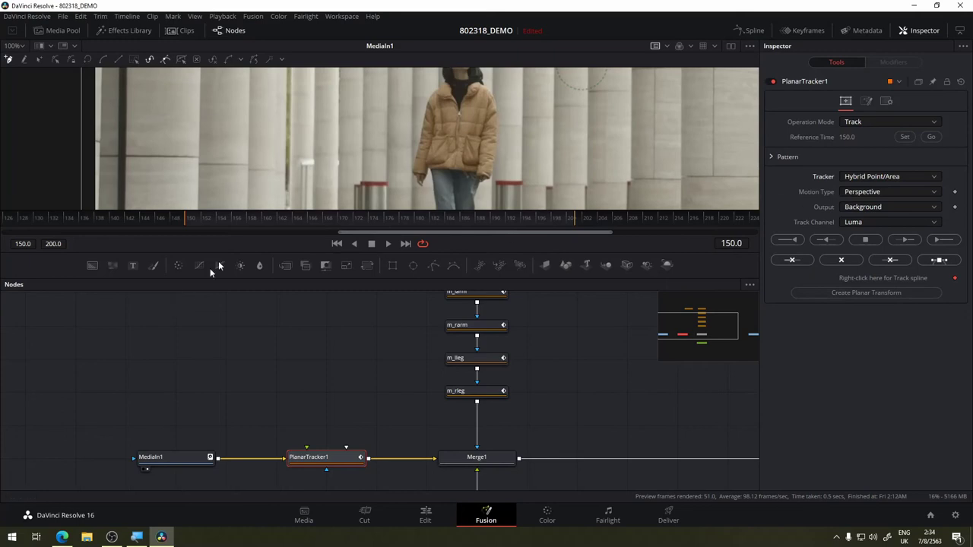
left_click(864, 194)
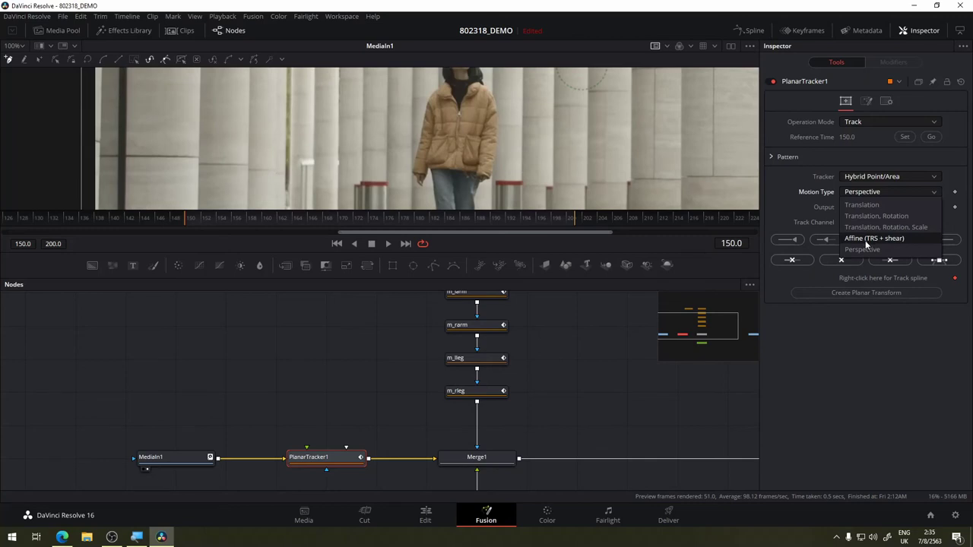
left_click(866, 241)
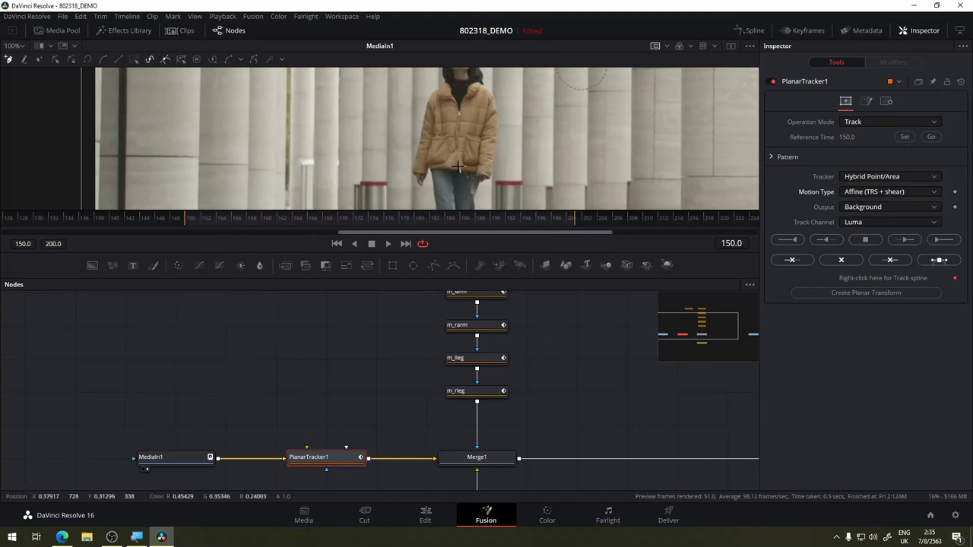
- Enlarge the viewer and start the track shape at the jacket's lower left, up her left side
scroll(454, 159, "up", 2)
left_click_drag(451, 257, 456, 404)
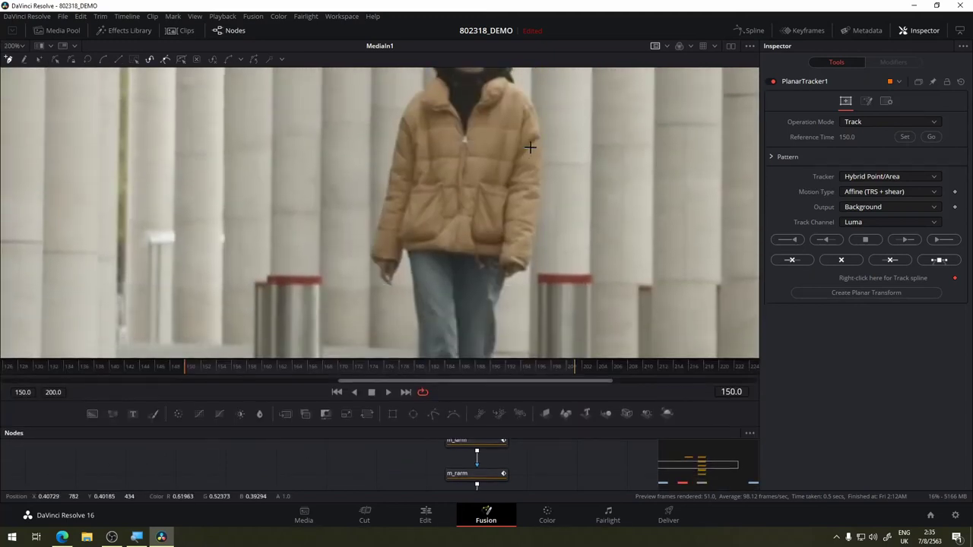
left_click_drag(530, 145, 524, 175)
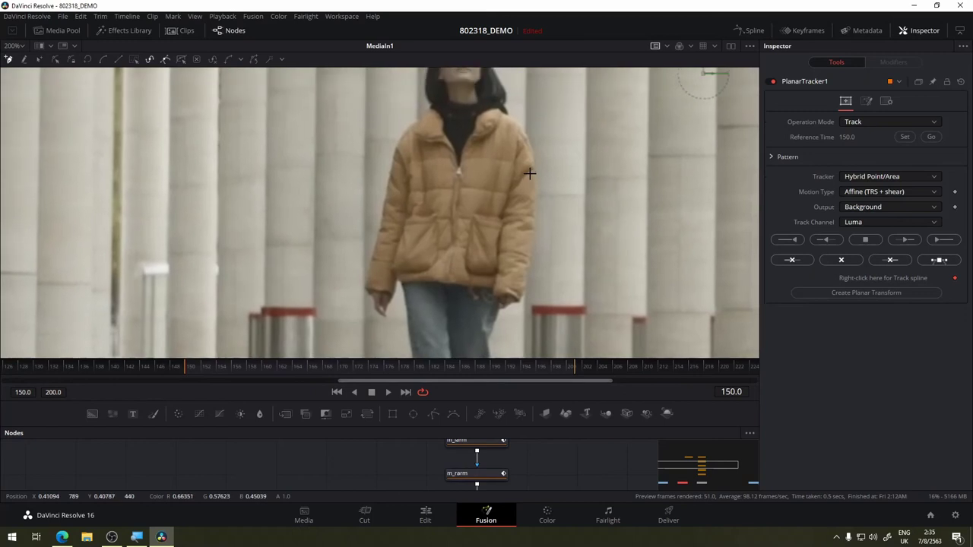
left_click(400, 282)
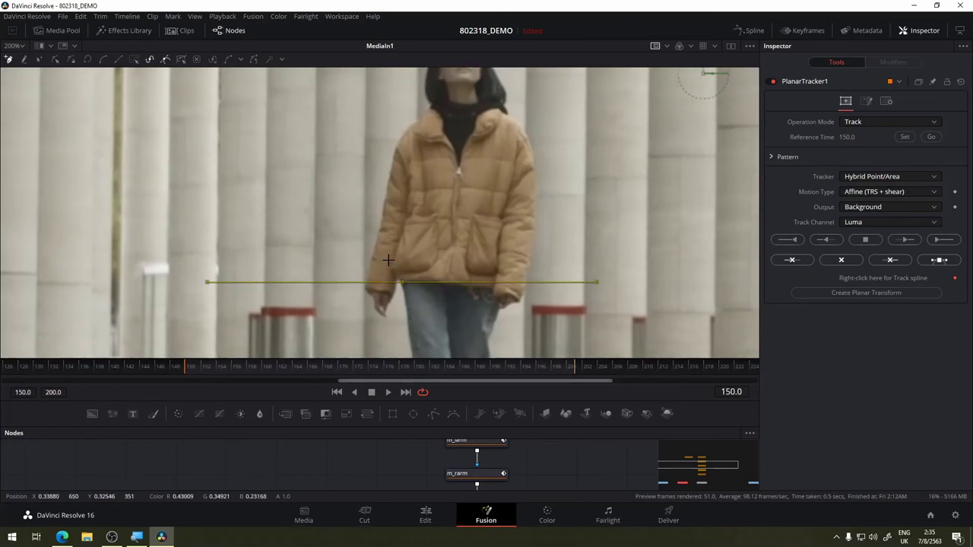
left_click(390, 264)
left_click(405, 155)
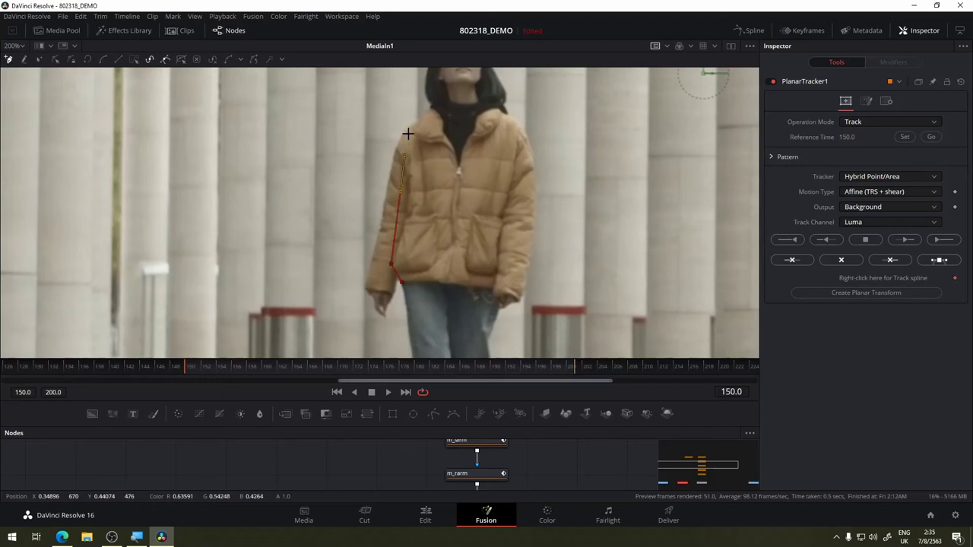
left_click(407, 134)
- Continue the shape across the shoulders, down the right side and along the hem, closing it
left_click(434, 106)
left_click(459, 99)
left_click(496, 108)
left_click(520, 129)
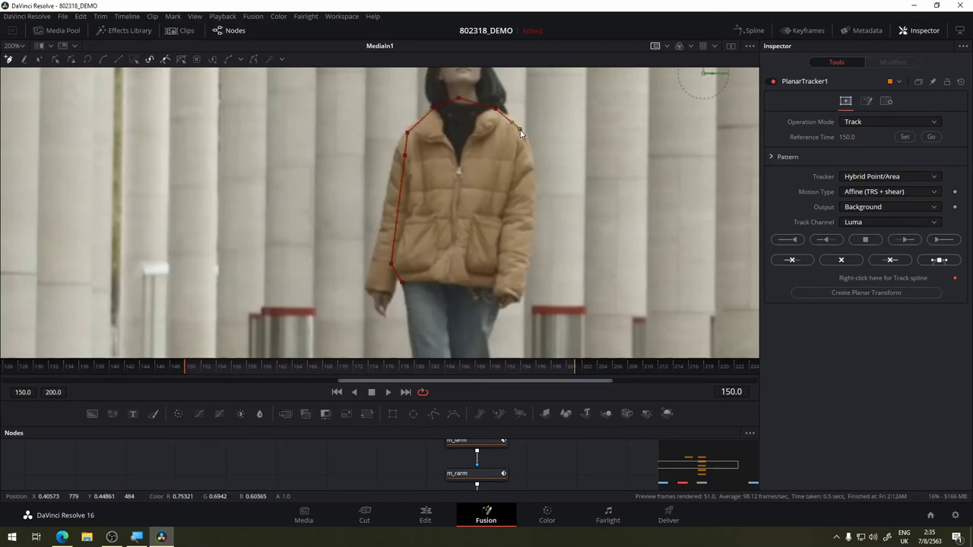
left_click(524, 183)
left_click(495, 300)
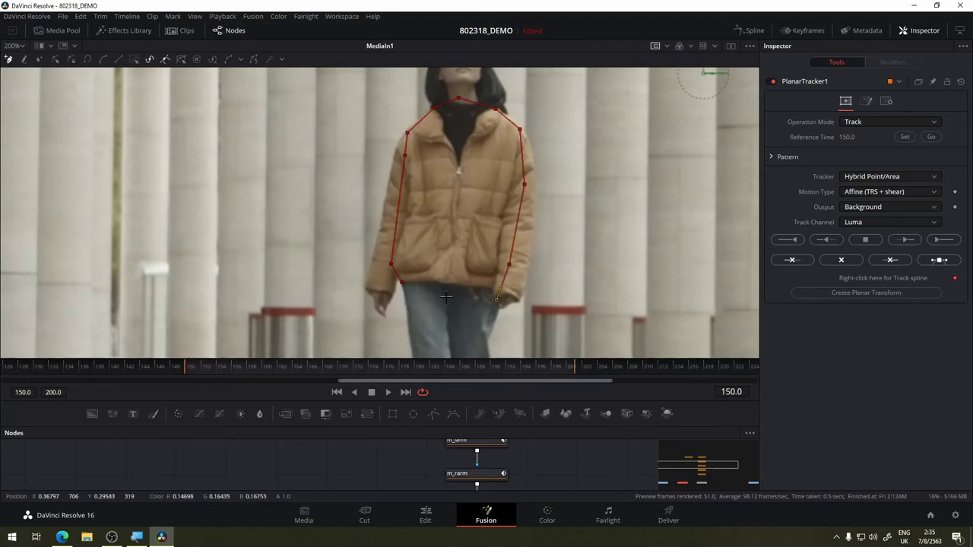
left_click(456, 303)
left_click(400, 282)
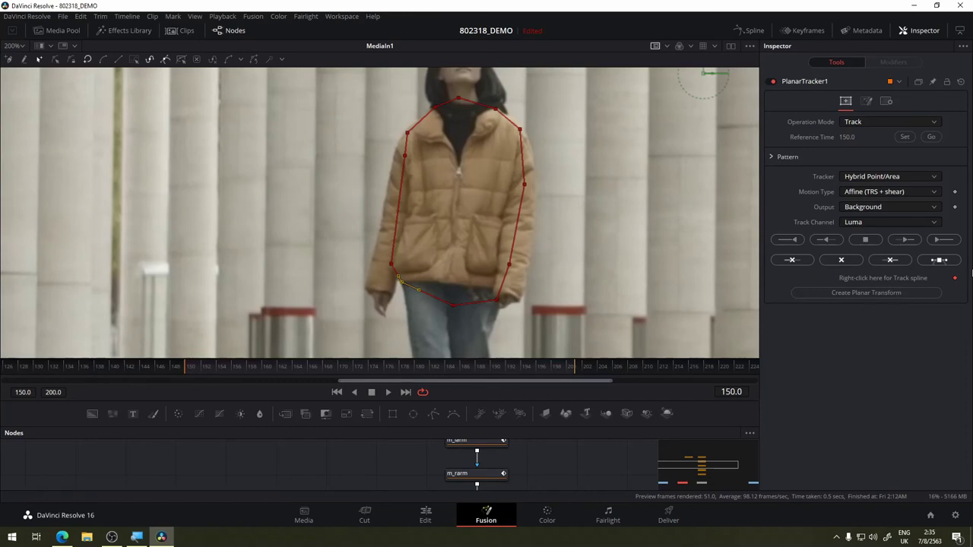
- Track the shape forward through the clip, then return near frame 150 and select the polygon
left_click(943, 240)
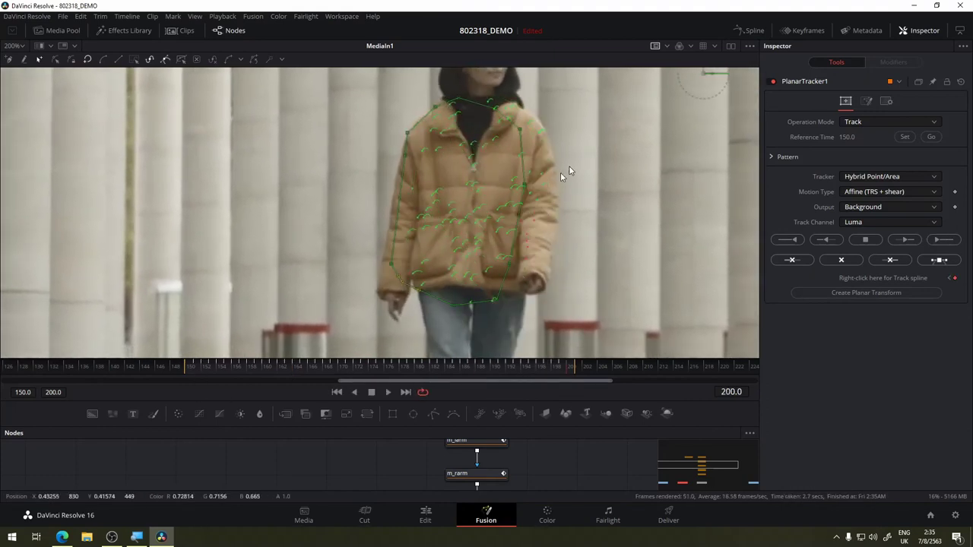
left_click_drag(435, 366, 185, 368)
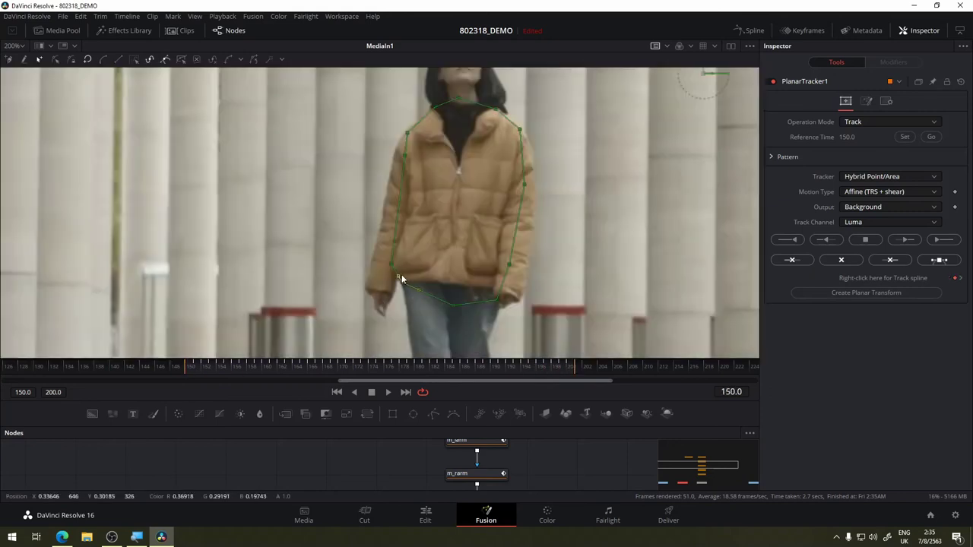
left_click(396, 278)
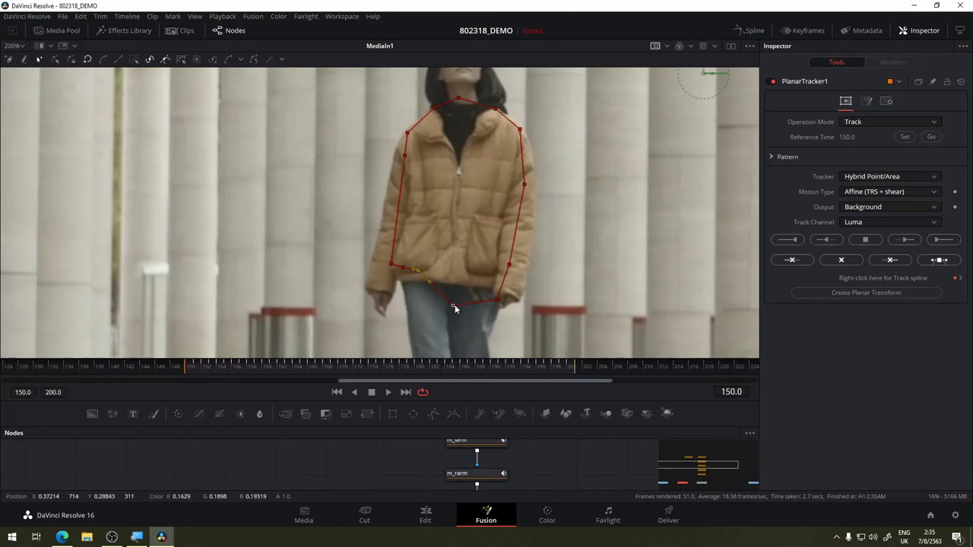
- Refit the polygon's points onto the jacket hem, sides, collar and shoulder
left_click_drag(455, 304, 453, 273)
left_click_drag(490, 301, 497, 281)
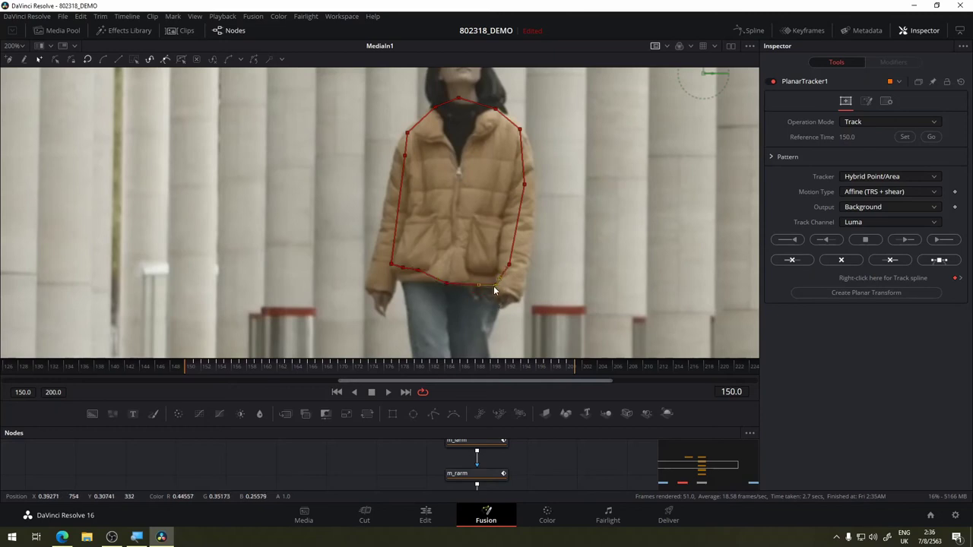
left_click_drag(389, 268, 397, 263)
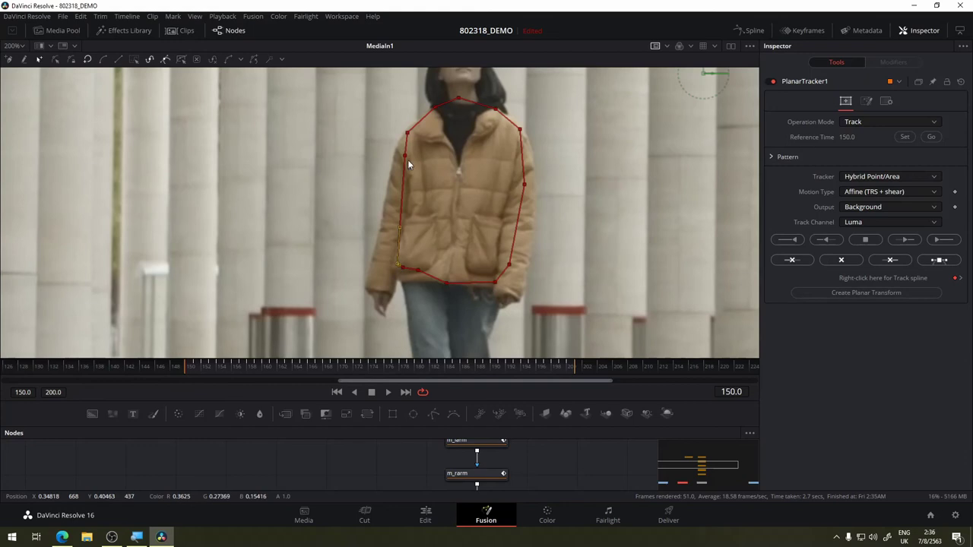
left_click_drag(404, 156, 415, 130)
left_click_drag(459, 98, 457, 104)
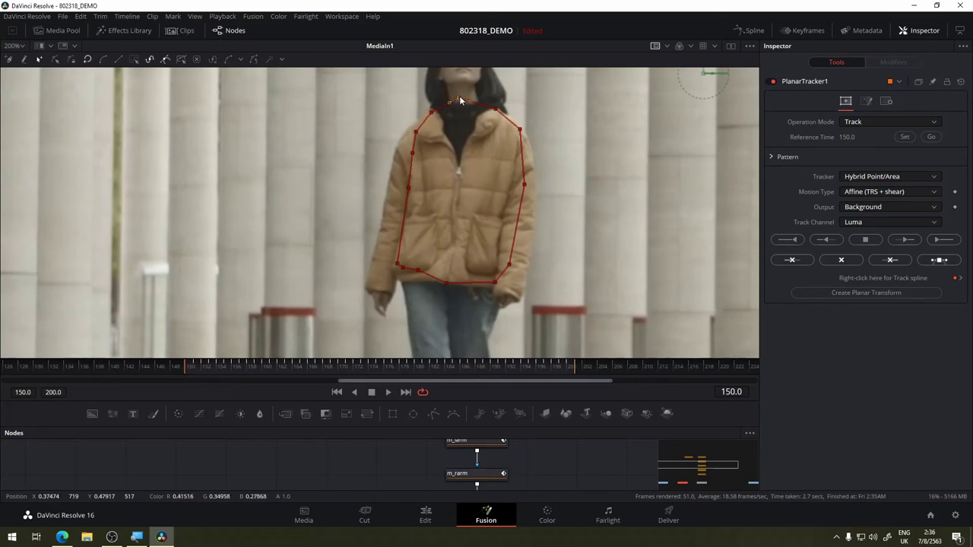
left_click_drag(520, 129, 513, 126)
mouse_move(522, 184)
left_mouse_down()
mouse_move(499, 183)
mouse_move(506, 191)
left_mouse_up()
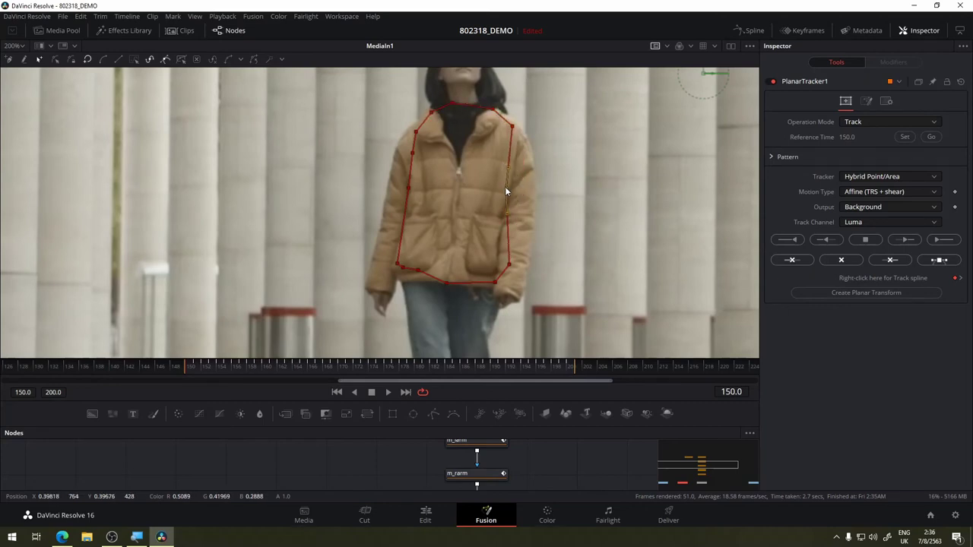
mouse_move(509, 265)
left_mouse_down()
mouse_move(495, 263)
mouse_move(493, 287)
left_mouse_up()
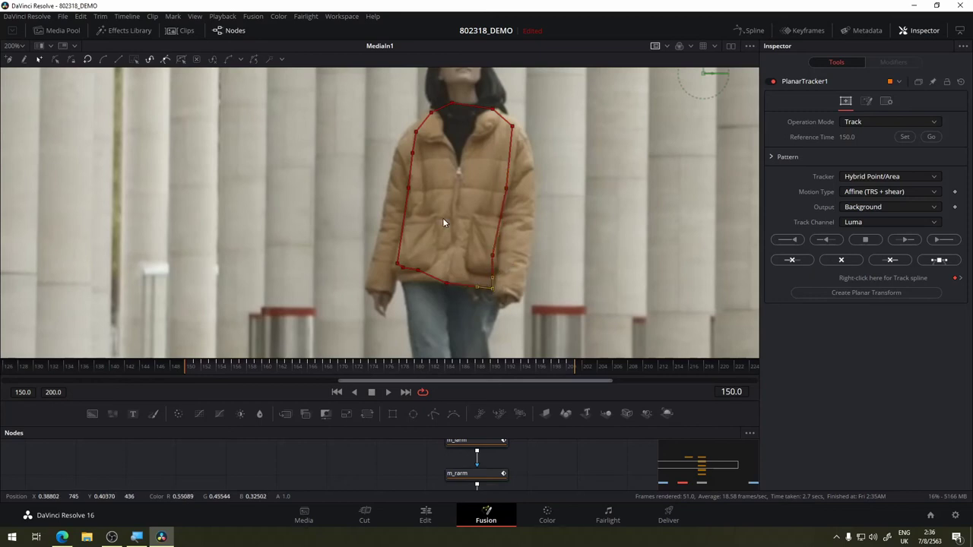
- Re-track the adjusted shape and review the jacket track across frames 150–200
left_click(944, 241)
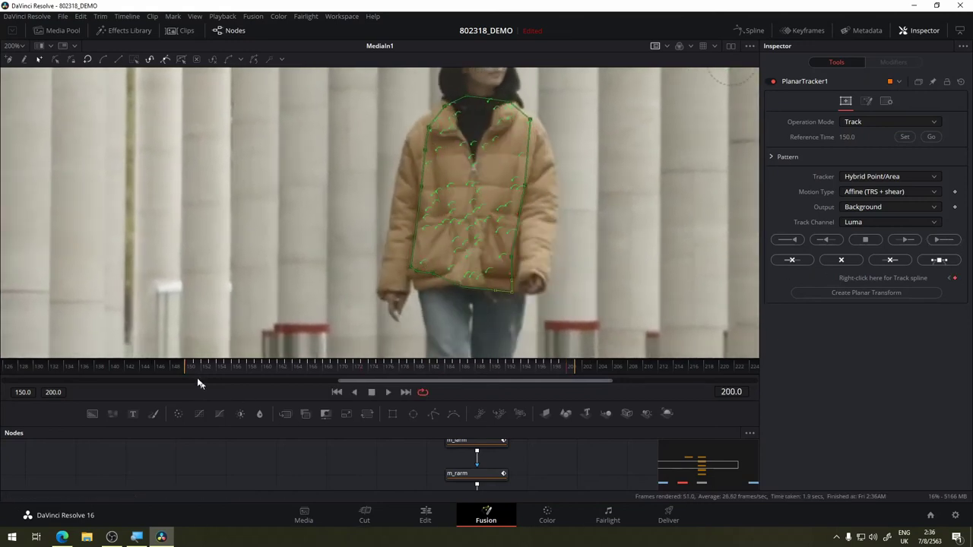
mouse_move(191, 368)
left_mouse_down()
mouse_move(525, 359)
mouse_move(211, 377)
mouse_move(380, 384)
mouse_move(193, 379)
left_mouse_up()
scroll(585, 454, "down", 3)
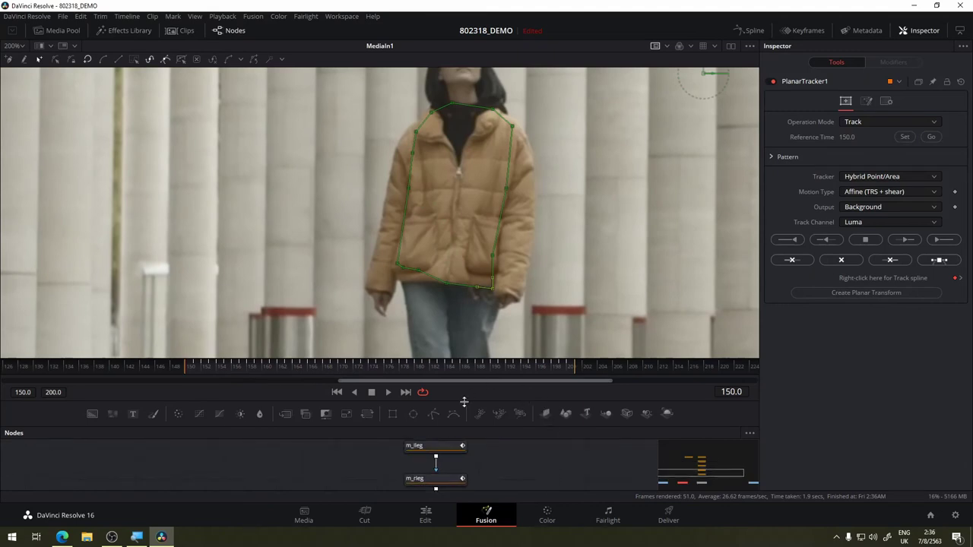
- Enlarge the node graph and confirm the tracker's motion type stays Affine
left_click_drag(466, 401, 466, 259)
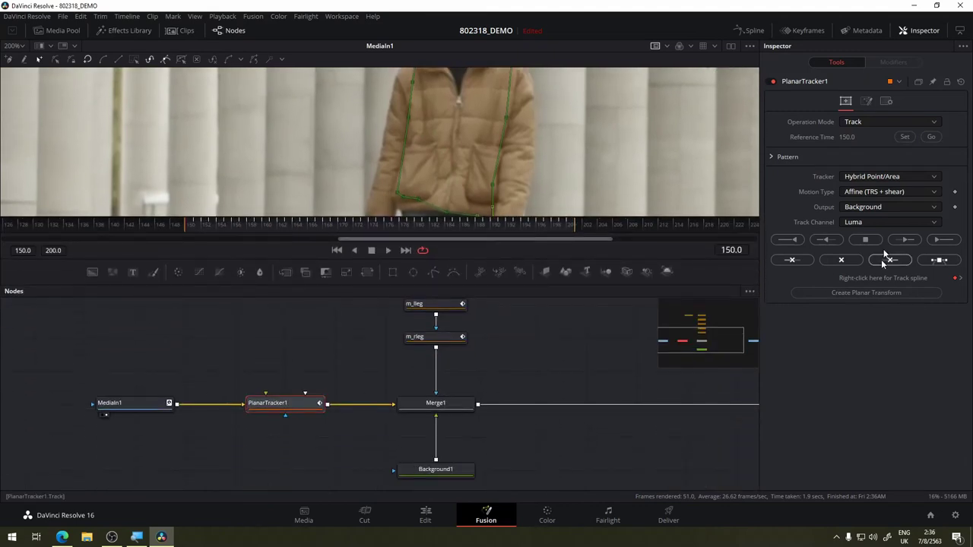
left_click(892, 193)
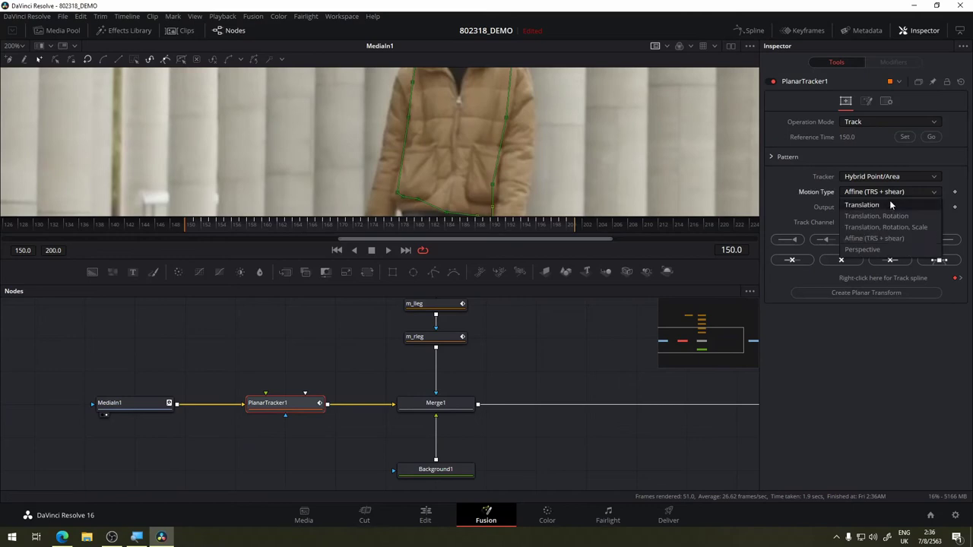
left_click(292, 341)
scroll(354, 390, "up", 2)
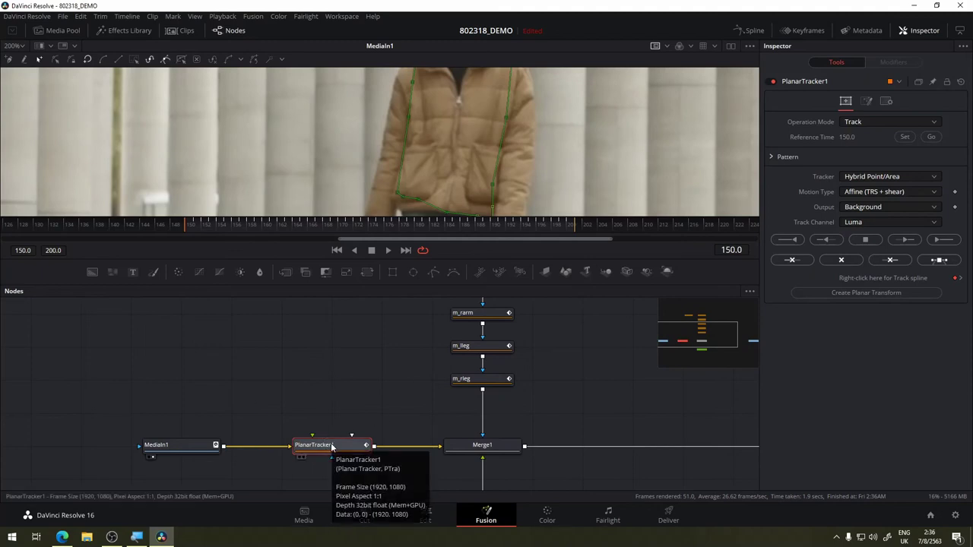
- Create a Planar Transform from the track and place PlanarTransform1 above PlanarTracker1
left_click(859, 292)
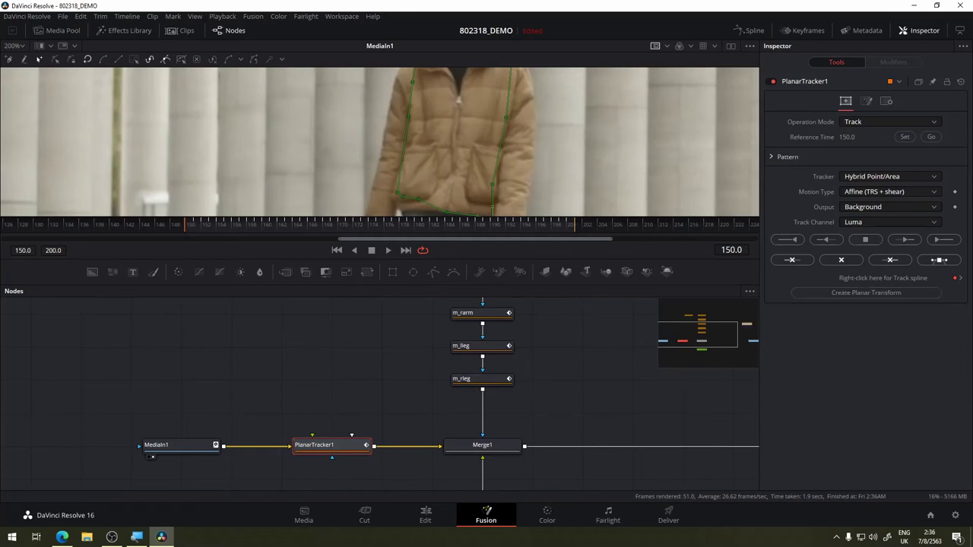
left_click_drag(650, 401, 404, 451)
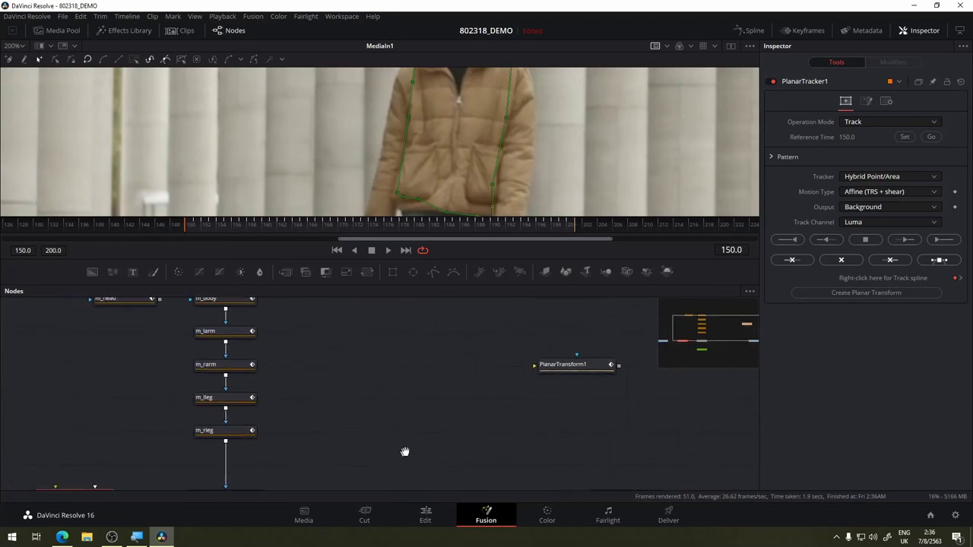
mouse_move(572, 368)
left_mouse_down()
mouse_move(91, 454)
mouse_move(379, 369)
left_mouse_up()
left_click_drag(335, 404, 367, 220)
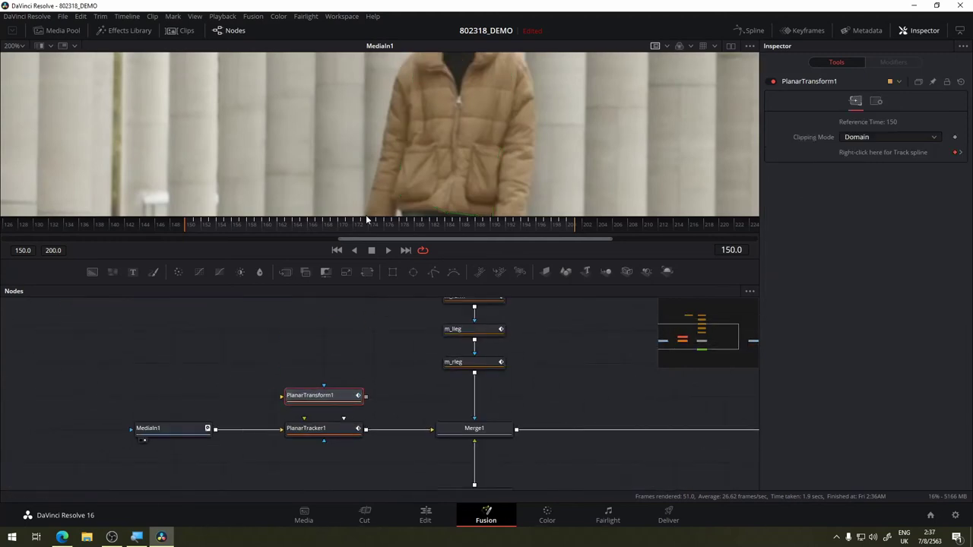
- Review the track, then pull PlanarTracker1 out of the MediaIn1–Merge1 chain
mouse_move(272, 226)
left_mouse_down()
mouse_move(555, 228)
mouse_move(368, 232)
left_mouse_up()
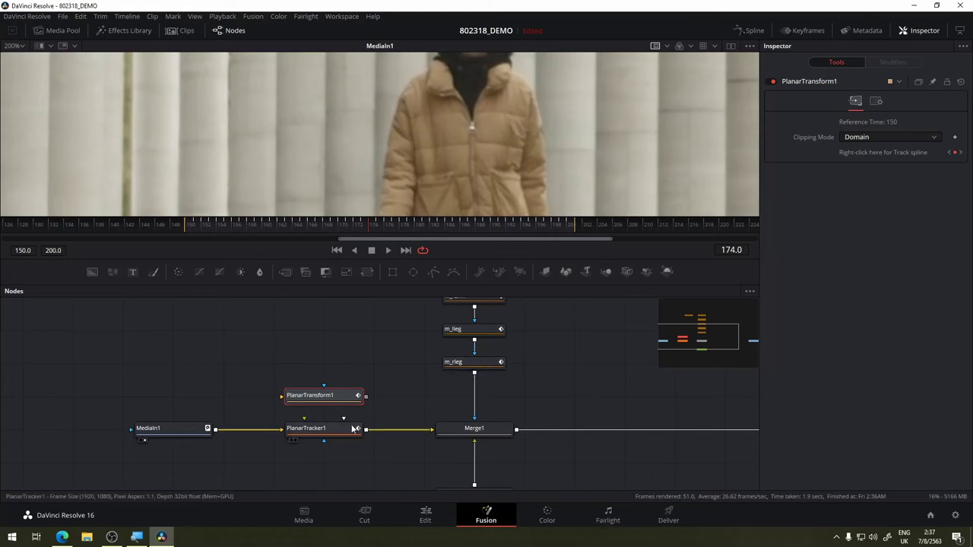
left_click(320, 436)
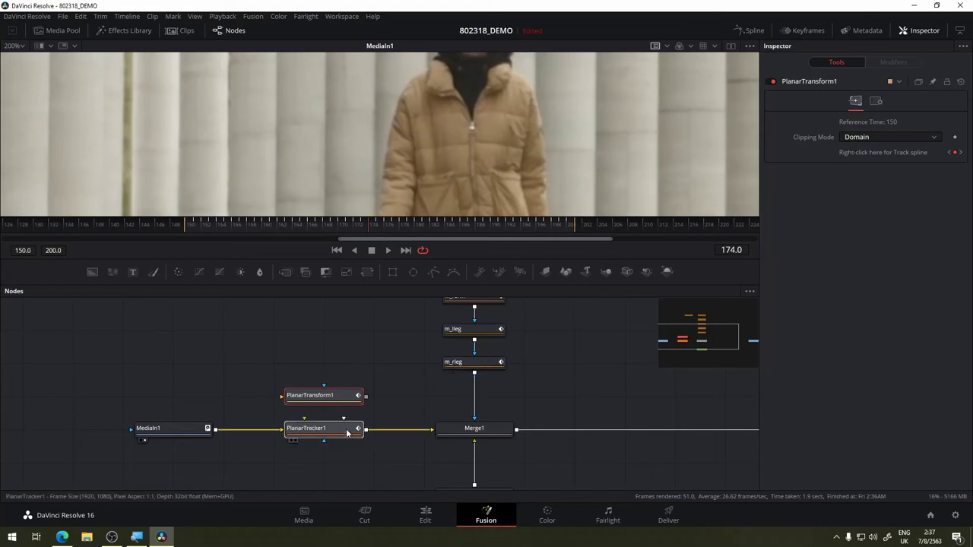
left_click(341, 434)
left_click_drag(338, 463, 435, 424)
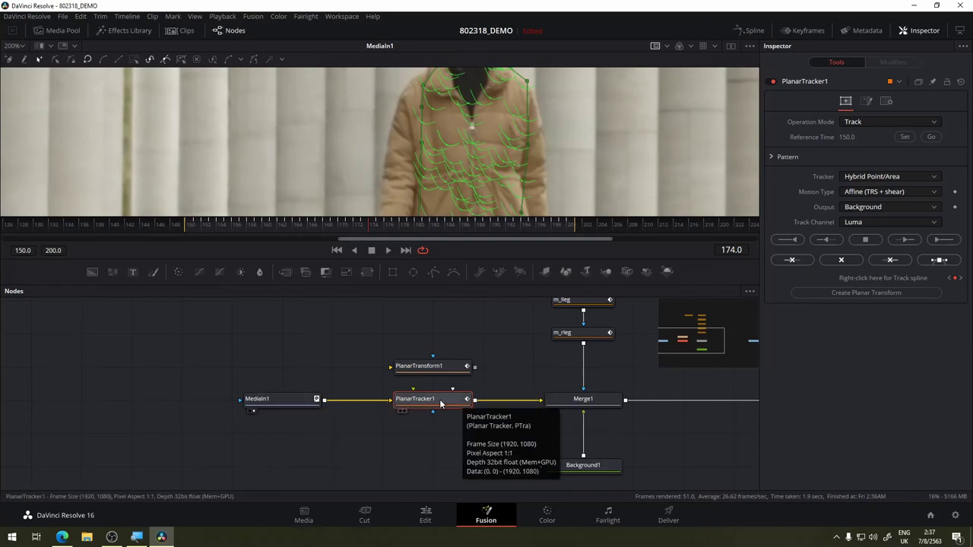
left_click_drag(440, 404, 140, 370)
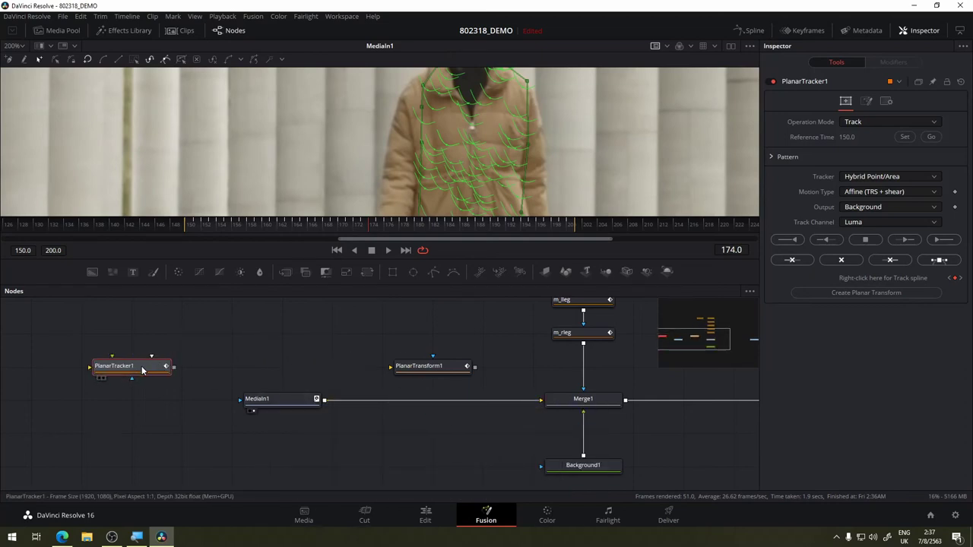
- Return to the start of the frame range and open and reposition PlanarTransform1
left_click_drag(347, 339, 136, 403)
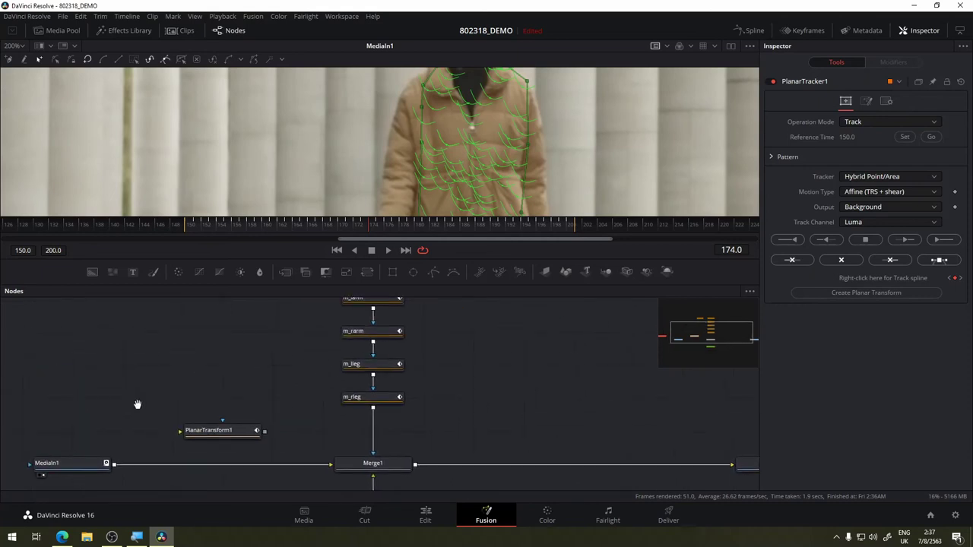
left_click_drag(169, 374, 310, 369)
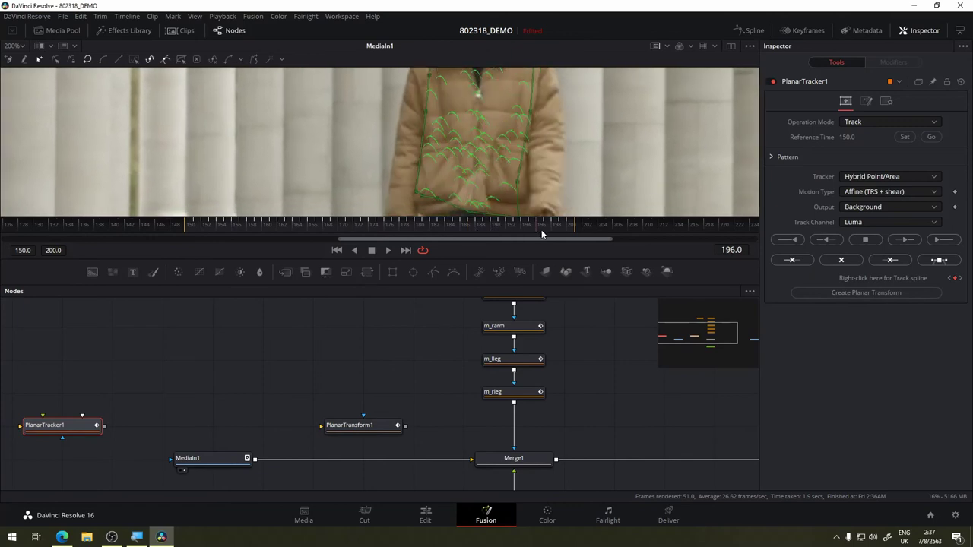
left_click_drag(568, 237, 187, 237)
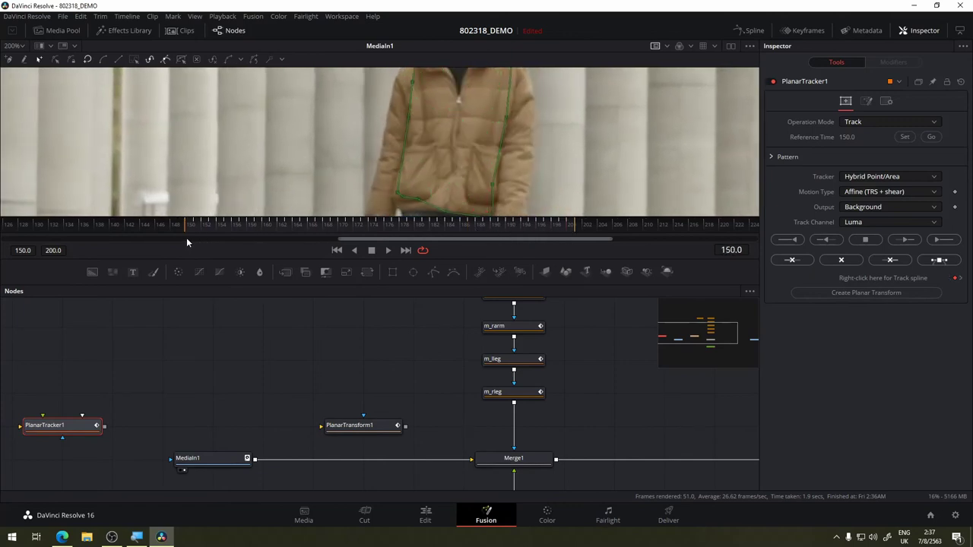
left_click_drag(466, 419, 402, 427)
left_click(308, 435)
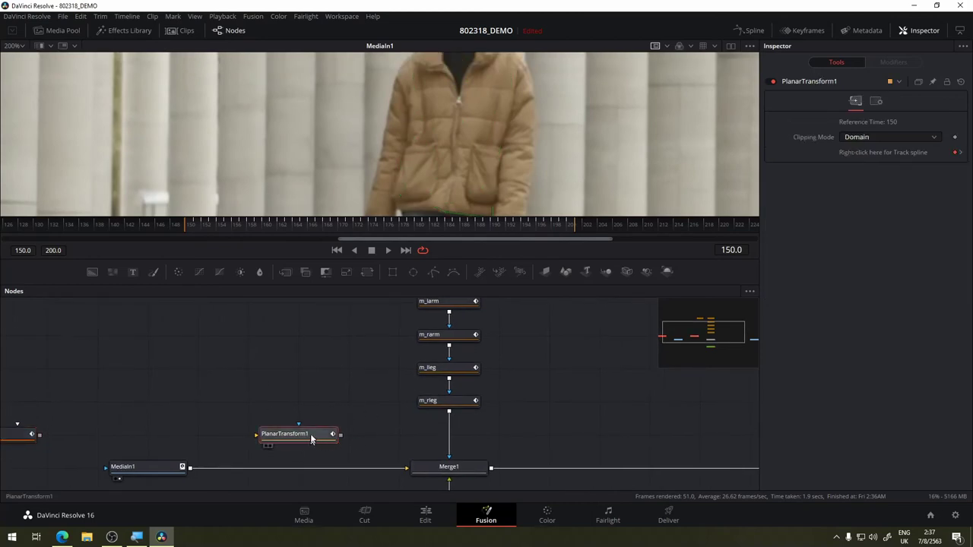
left_click_drag(311, 439, 332, 431)
mouse_move(195, 225)
left_mouse_down()
mouse_move(244, 226)
mouse_move(193, 240)
left_mouse_up()
- Box-select the five body mask nodes, then select only m_rleg
mouse_move(553, 409)
left_mouse_down()
mouse_move(560, 369)
mouse_move(568, 487)
left_mouse_up()
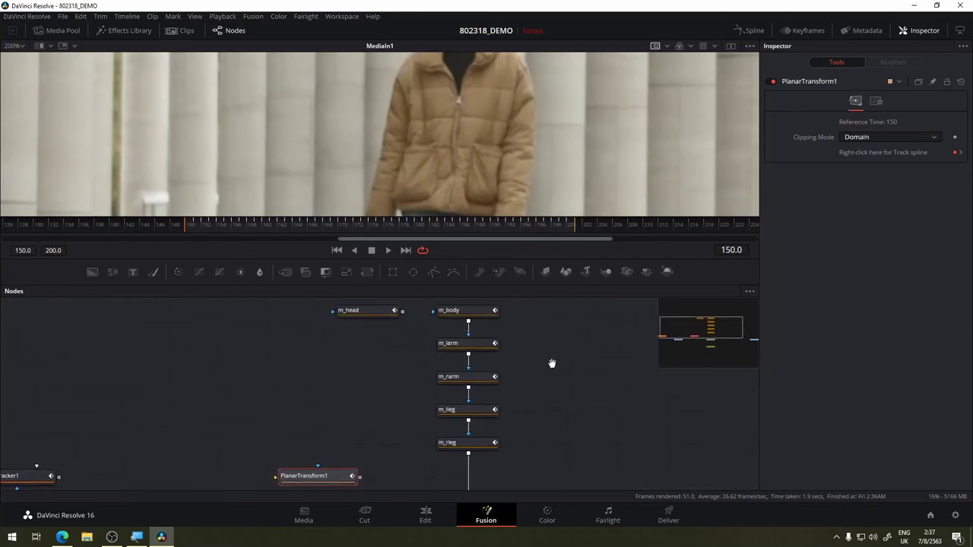
left_click_drag(553, 343, 532, 367)
left_click_drag(526, 303, 414, 462)
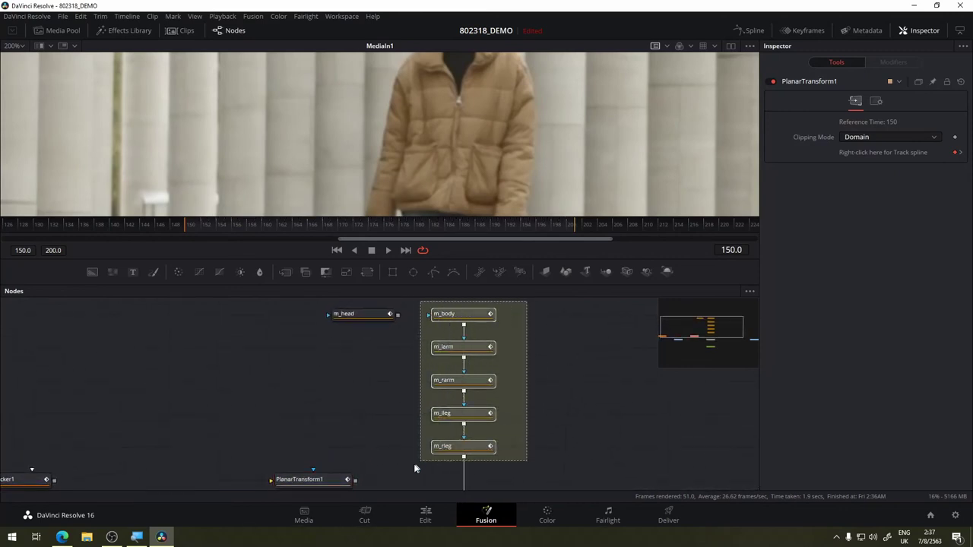
left_click_drag(597, 429, 604, 386)
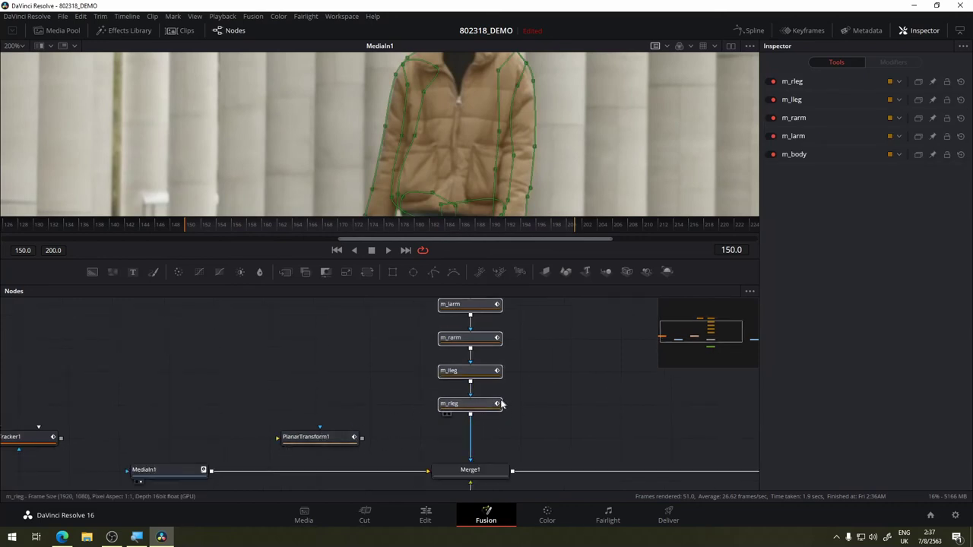
left_click(482, 408)
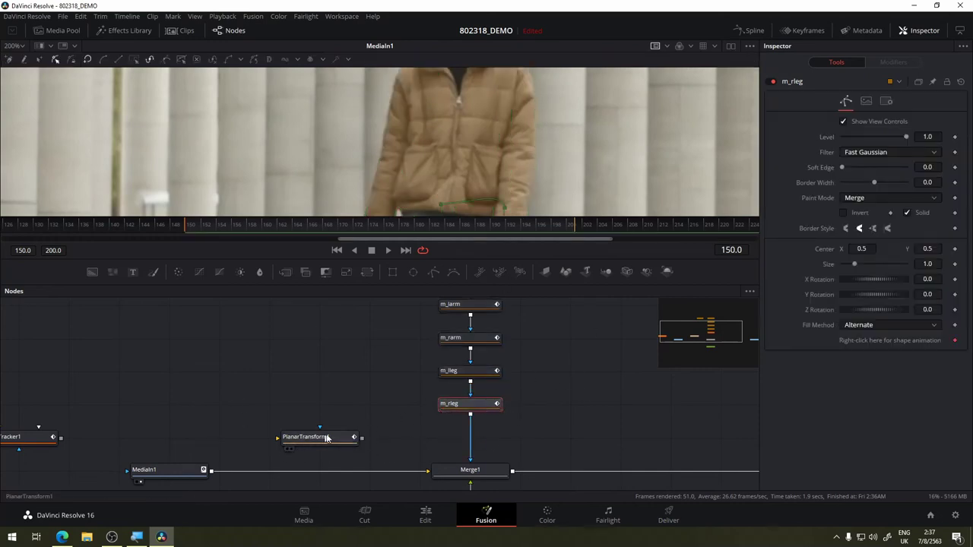
- Move PlanarTransform1 beside the mask chain and feed m_rleg's output into its main input
left_click_drag(340, 439, 440, 439)
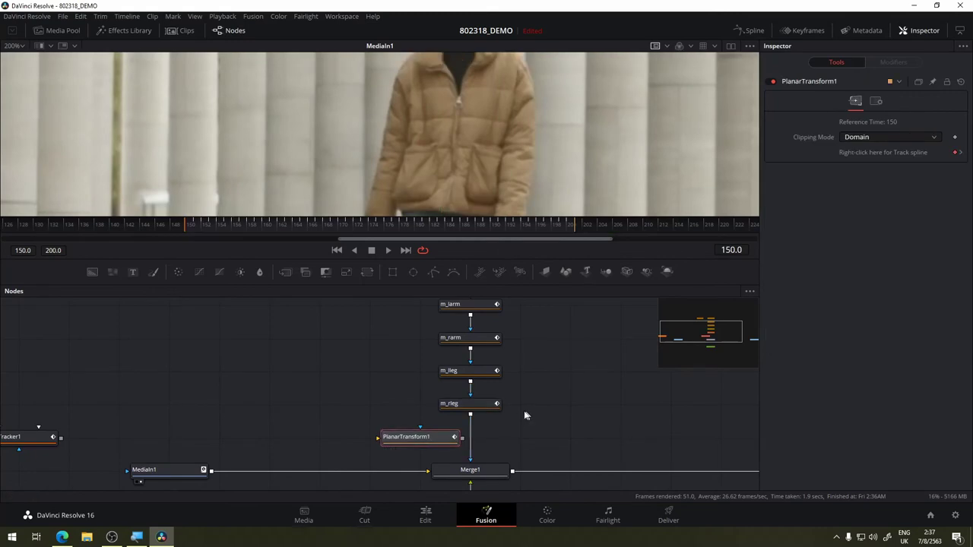
left_click(484, 408)
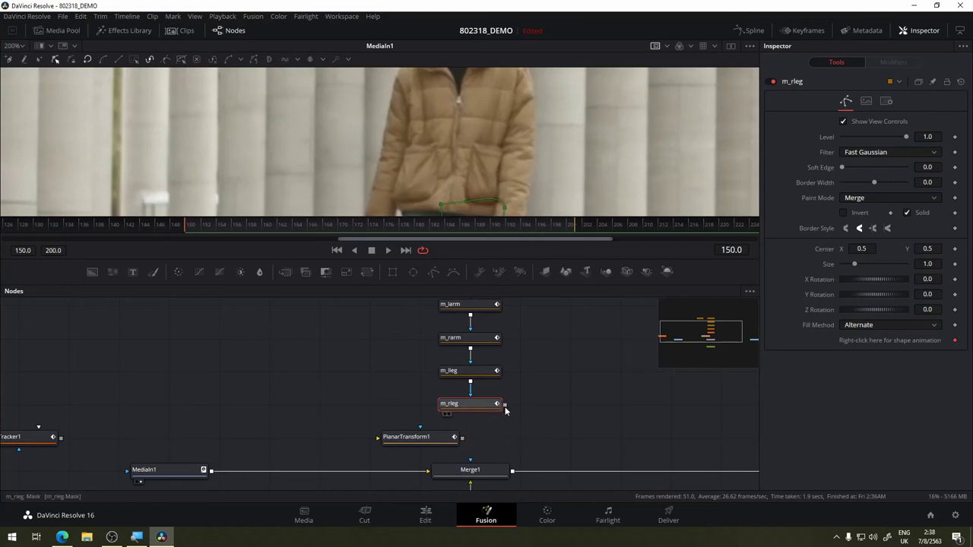
mouse_move(506, 405)
left_mouse_down()
mouse_move(435, 446)
mouse_move(454, 450)
mouse_move(625, 404)
left_mouse_up()
left_click(455, 449)
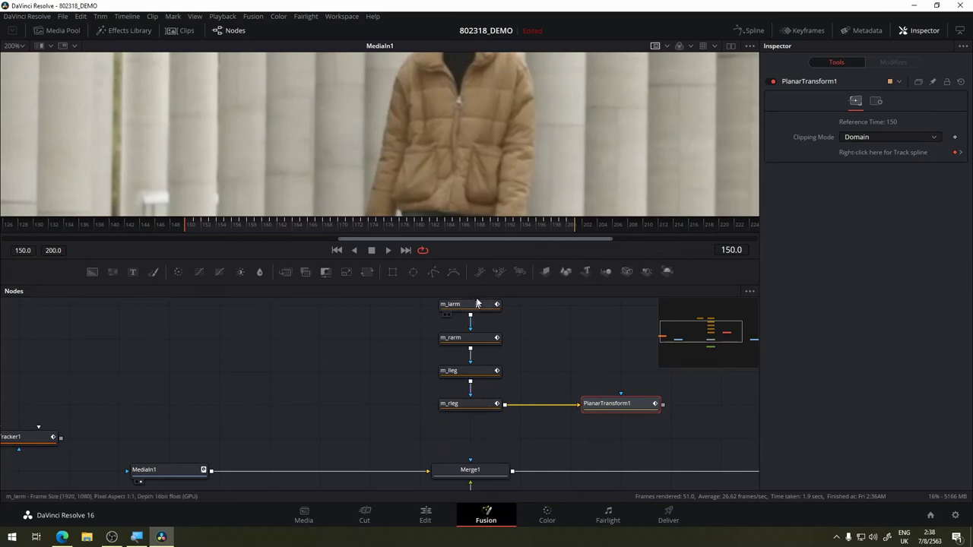
- Use PlanarTransform1 as Merge1's mask input and view the Merge1 result
left_click_drag(526, 343, 433, 384)
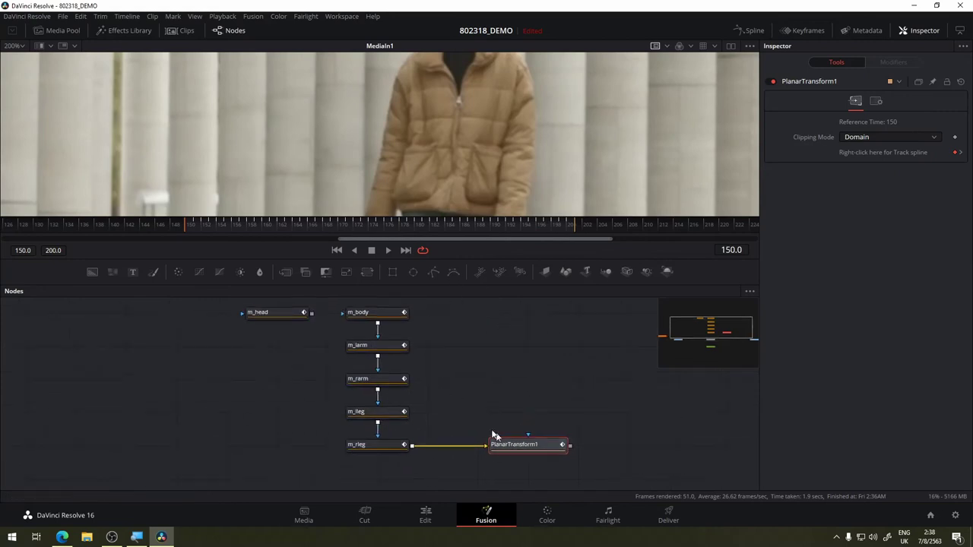
left_click_drag(492, 435, 529, 373)
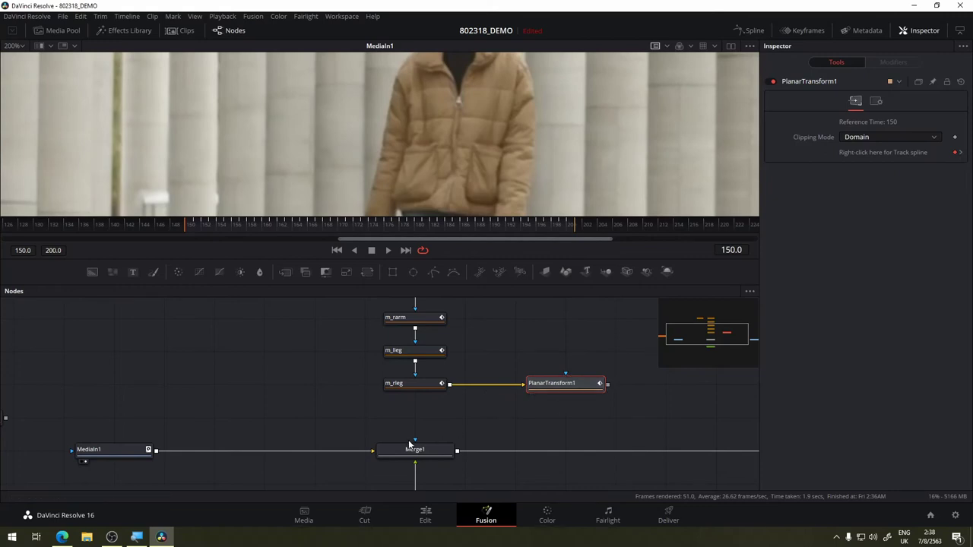
left_click_drag(415, 442, 382, 442)
left_click_drag(382, 441, 571, 388)
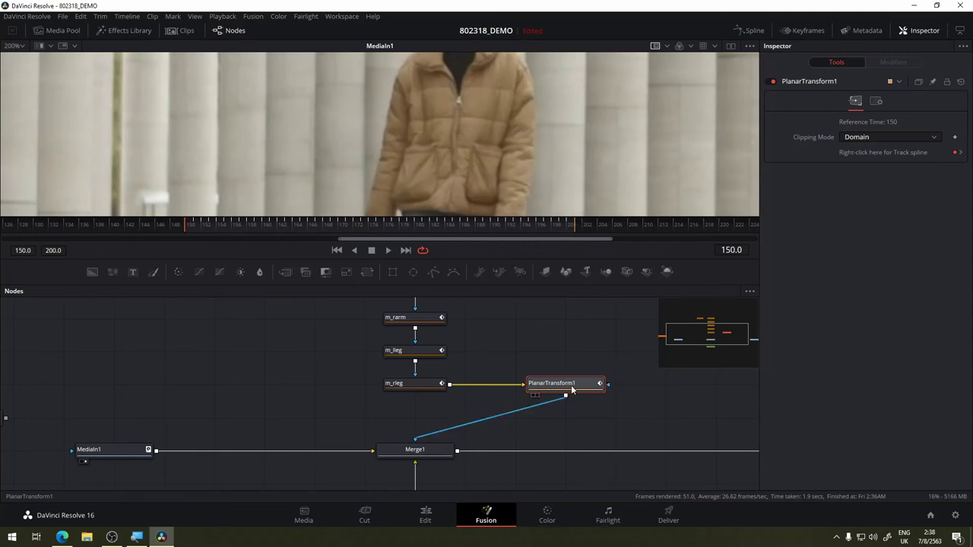
left_click_drag(415, 449, 472, 215)
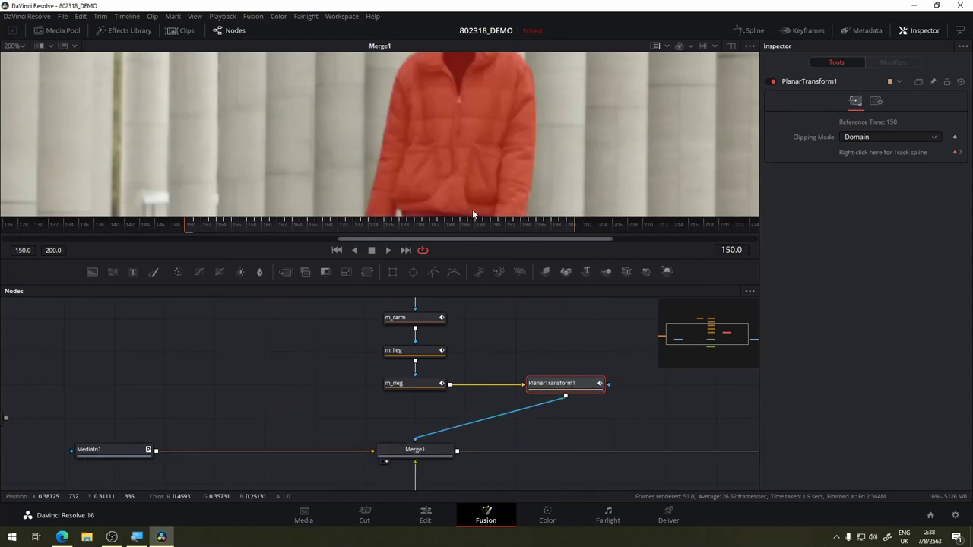
- Review the right-leg mask from frame 162 to 198, then load m_rleg's controls at frame 189
left_click(289, 227)
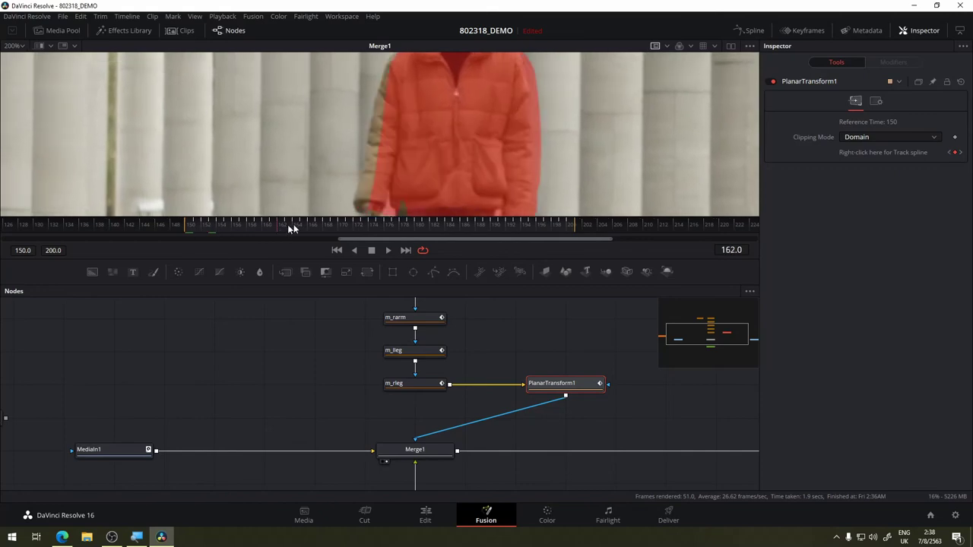
left_click_drag(289, 227, 566, 226)
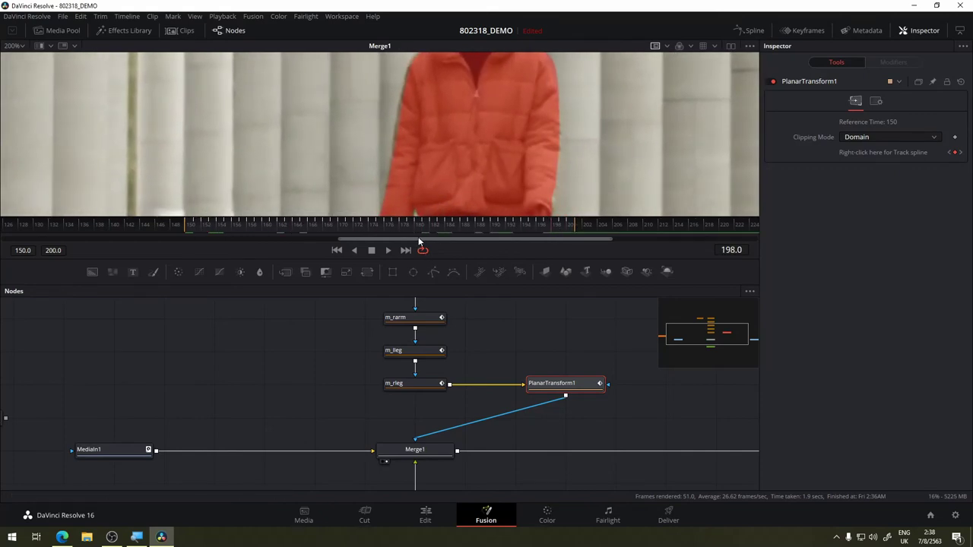
left_click_drag(417, 260, 417, 365)
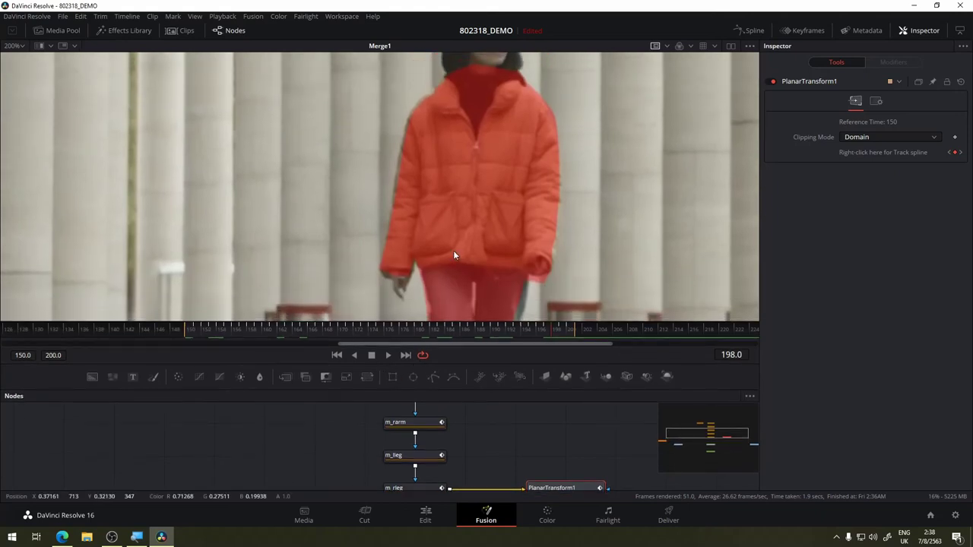
left_click(218, 335)
mouse_move(218, 337)
left_mouse_down()
mouse_move(531, 322)
mouse_move(227, 338)
left_mouse_up()
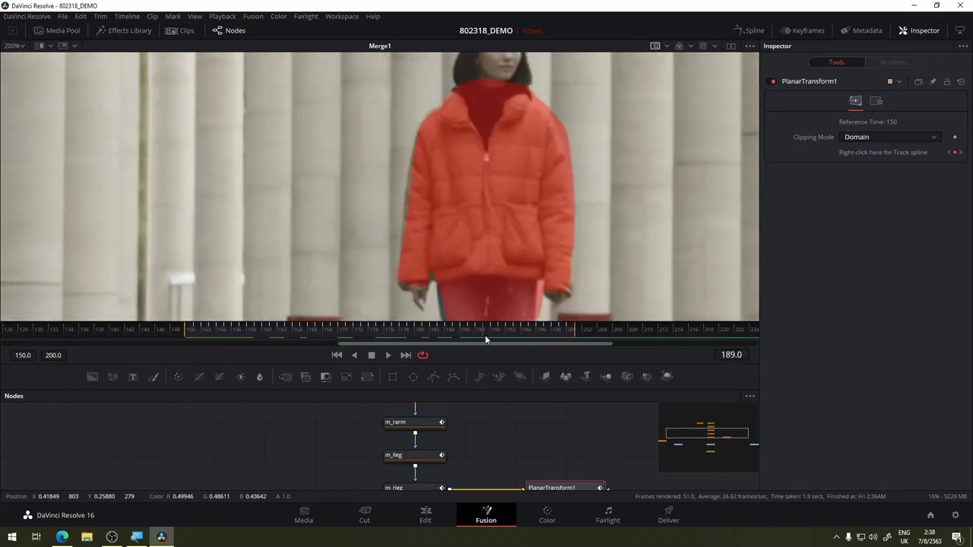
mouse_move(227, 337)
left_mouse_down()
mouse_move(505, 438)
mouse_move(483, 405)
left_mouse_up()
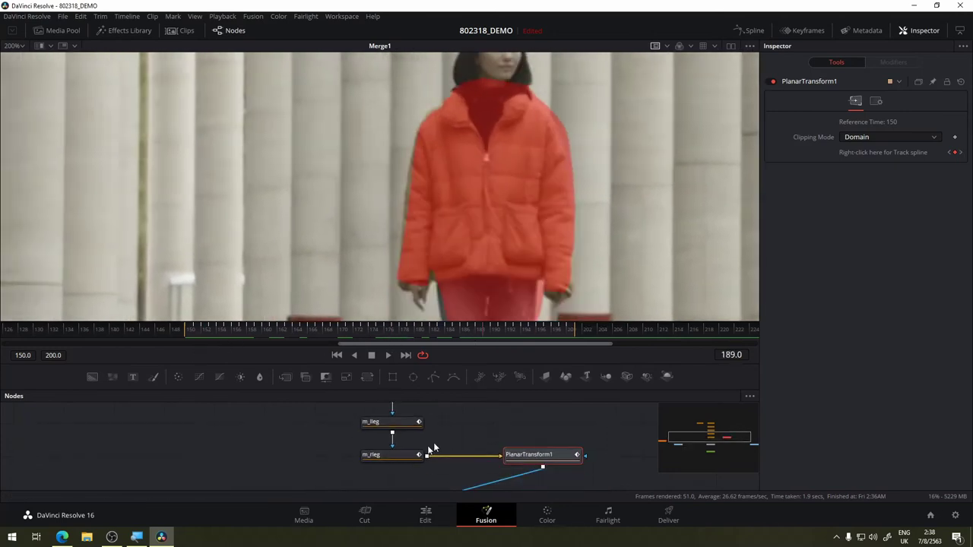
left_click(389, 458)
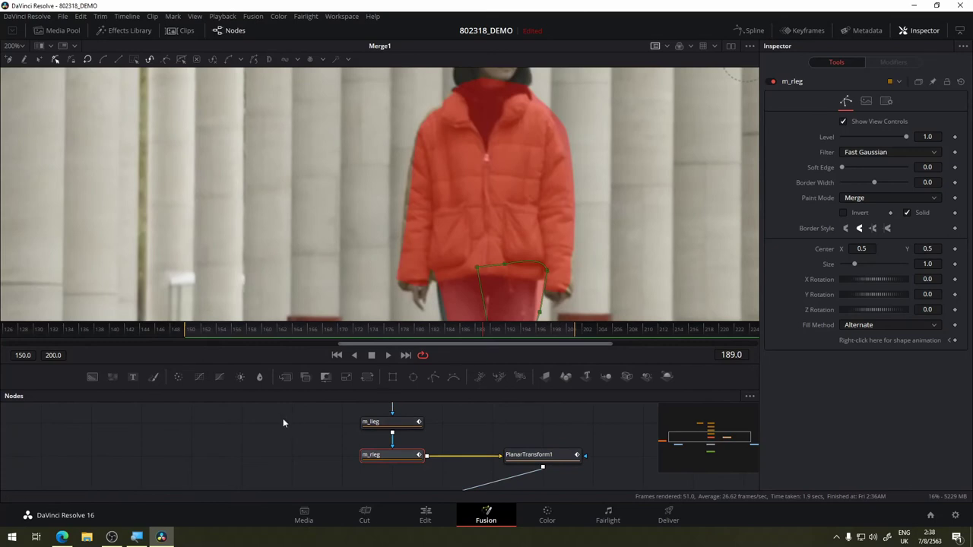
- Go to the last frame, 200, and review how the leg mask moves
left_click_drag(563, 264, 538, 191)
left_click(497, 337)
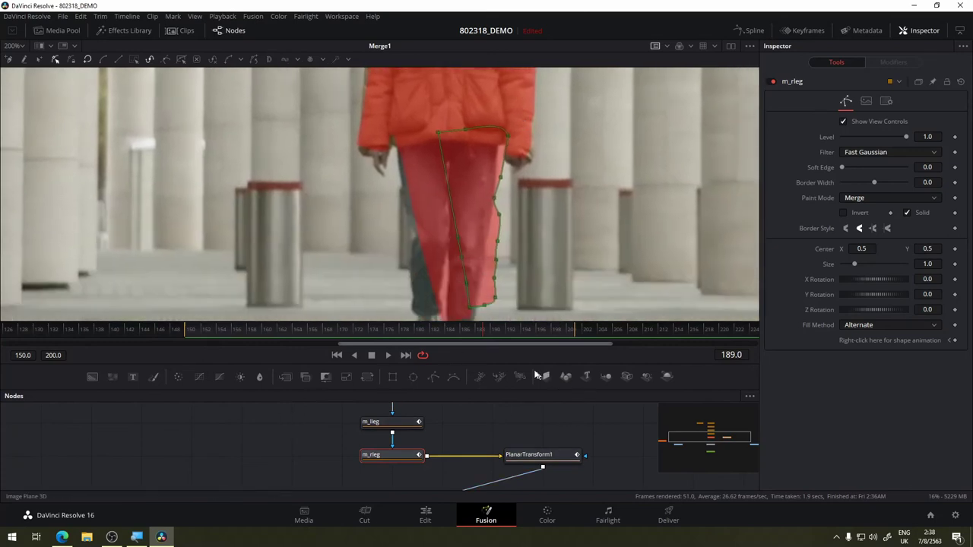
left_click(568, 336)
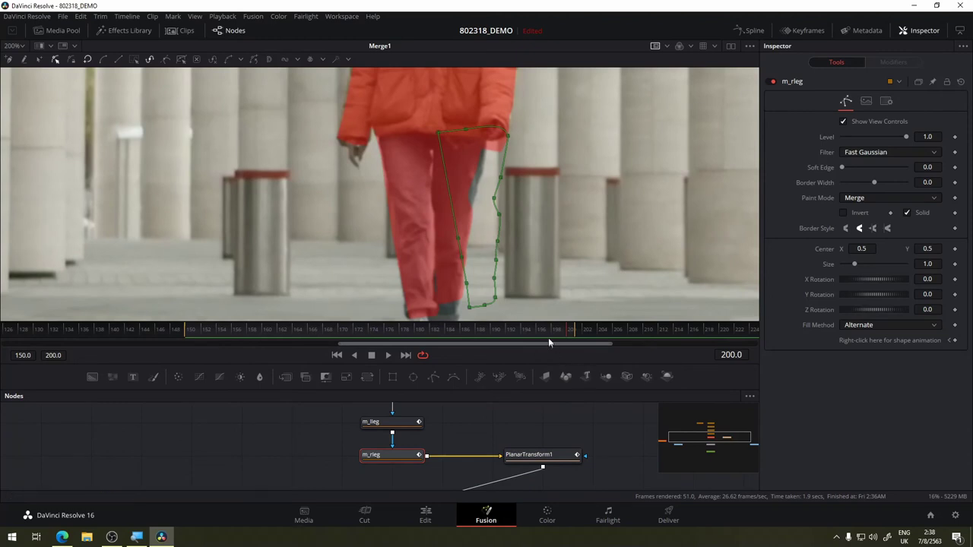
mouse_move(497, 330)
left_mouse_down()
mouse_move(576, 346)
mouse_move(567, 343)
left_mouse_up()
- Move an m_rleg point so the outline runs straight down the trouser leg at frame 186
left_click_drag(471, 238, 563, 236)
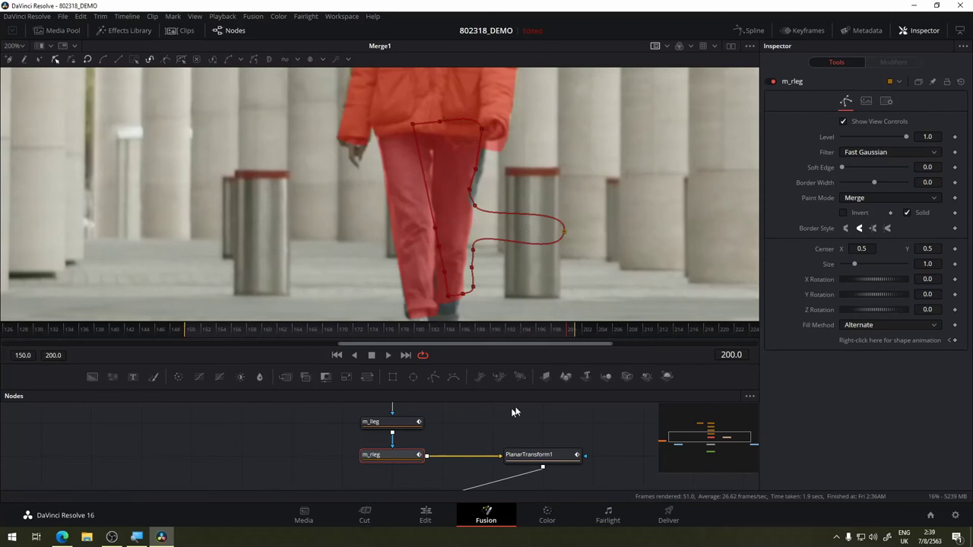
left_click(552, 455)
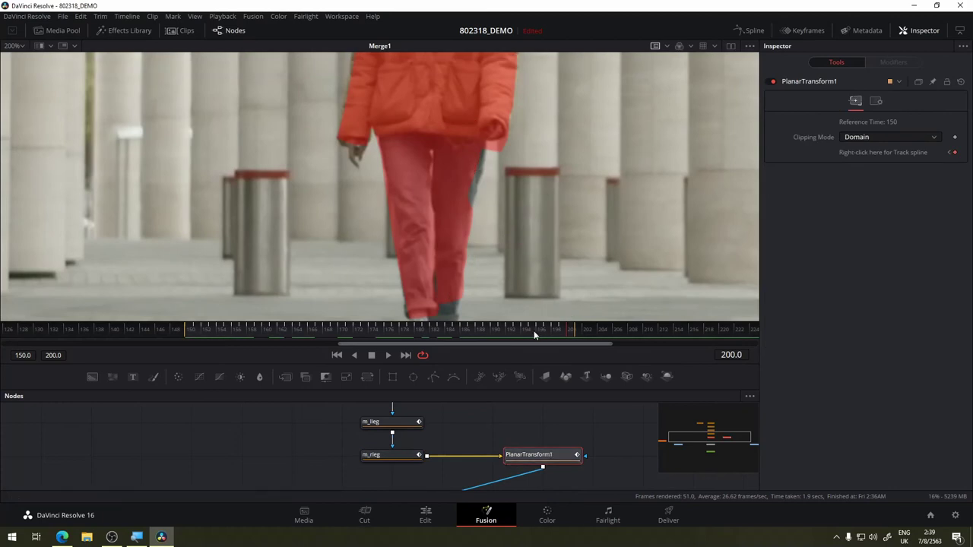
mouse_move(536, 330)
left_mouse_down()
mouse_move(575, 330)
mouse_move(465, 329)
left_mouse_up()
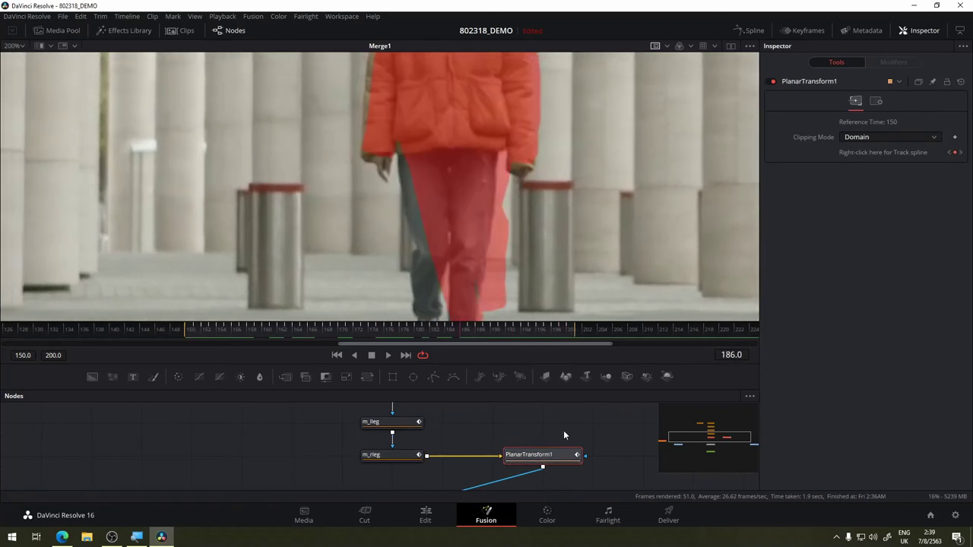
- Enlarge the node graph to show MediaIn1, Merge1 and Background1 below m_rleg
left_click_drag(562, 429, 503, 409)
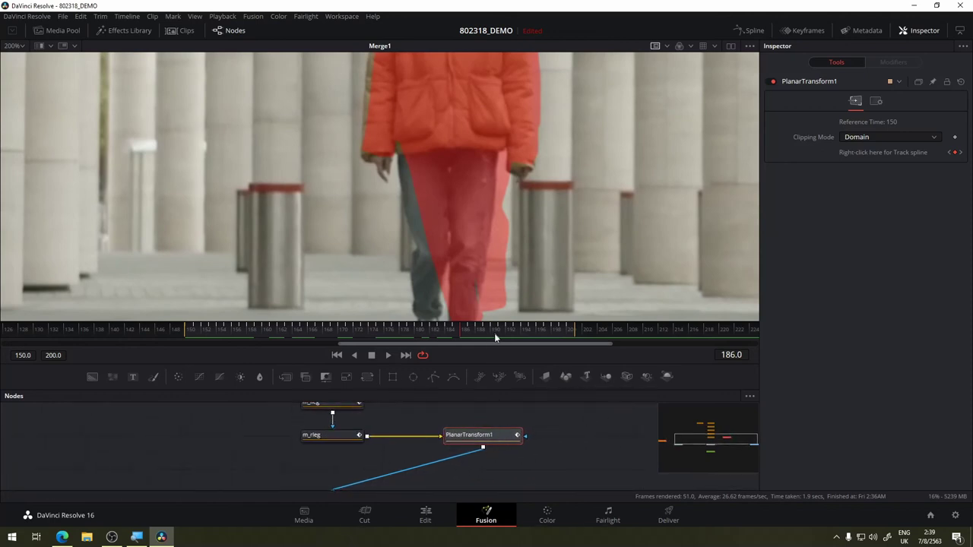
left_click(343, 436)
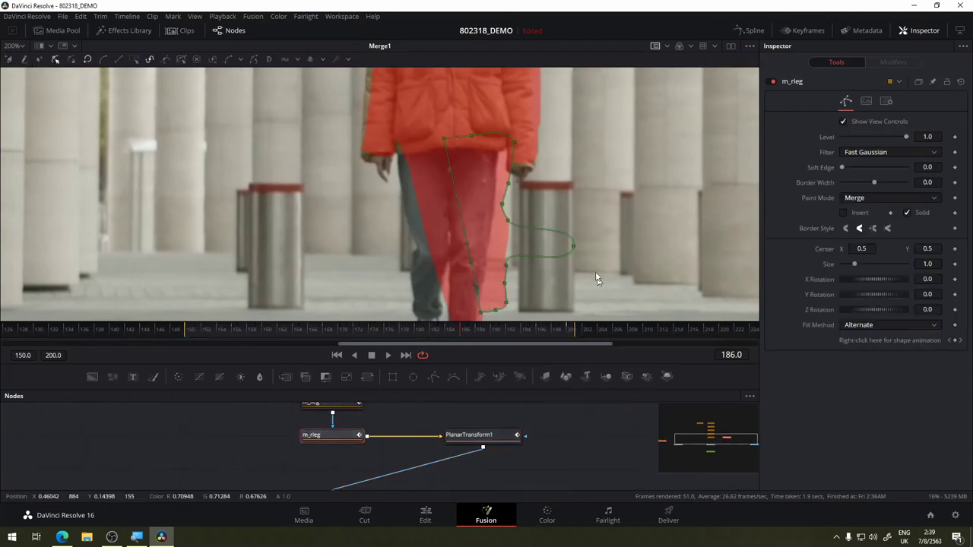
left_click_drag(493, 404, 555, 389)
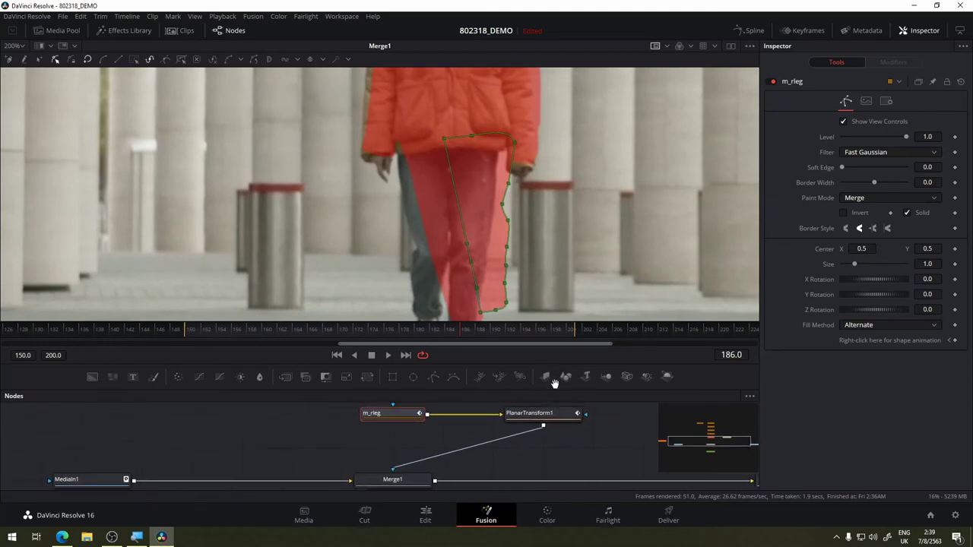
left_click_drag(468, 387, 511, 289)
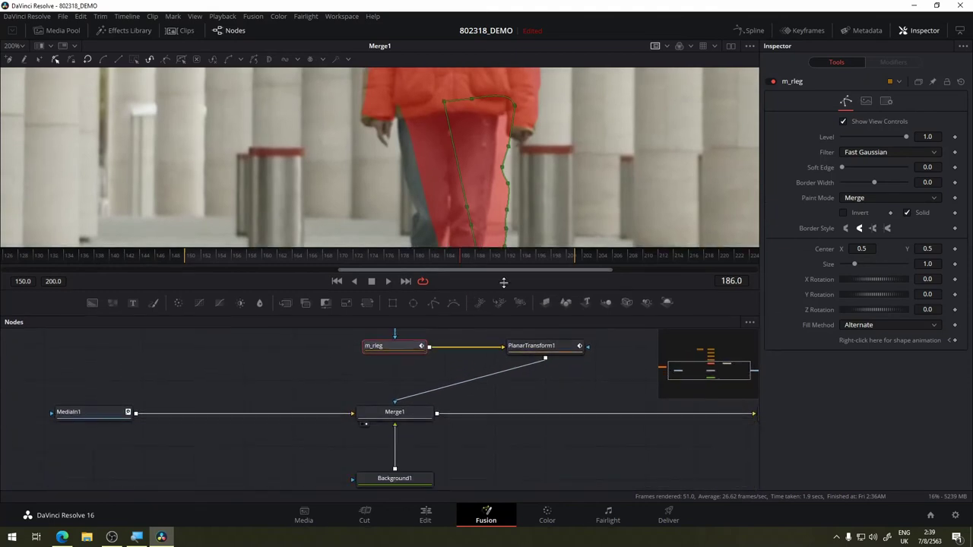
- Inspect PlanarTransform1 and open the PlanarTracker1 settings
left_click_drag(481, 435, 533, 500)
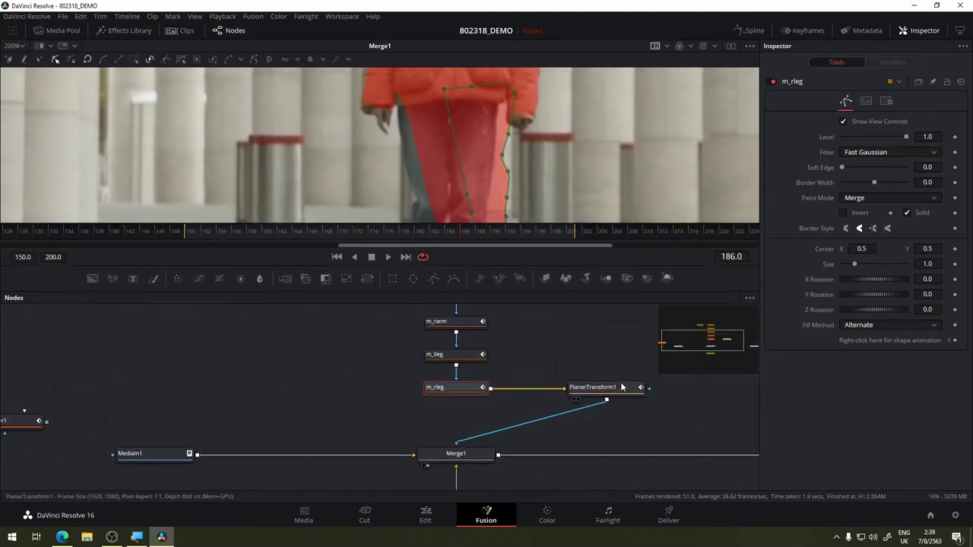
left_click(623, 387)
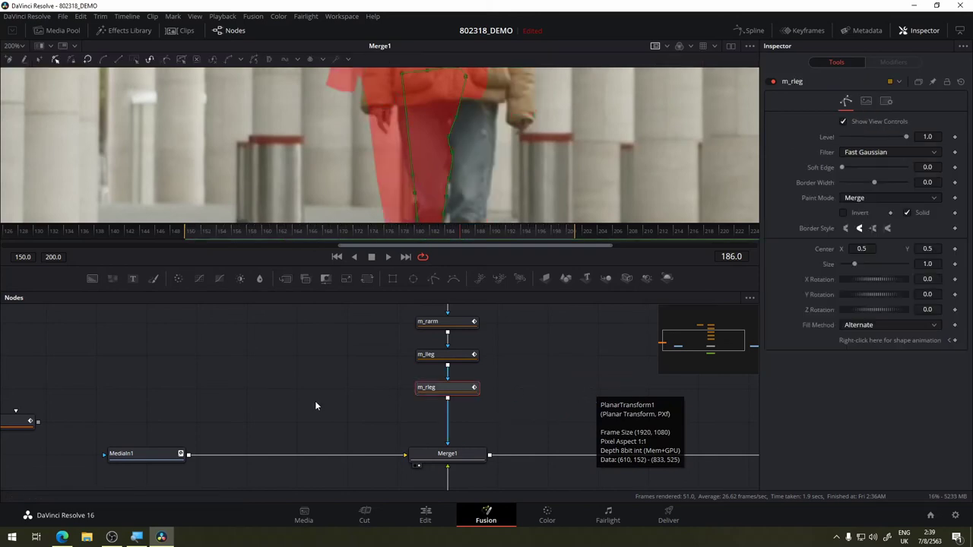
scroll(315, 402, "left", 5)
left_click(226, 401)
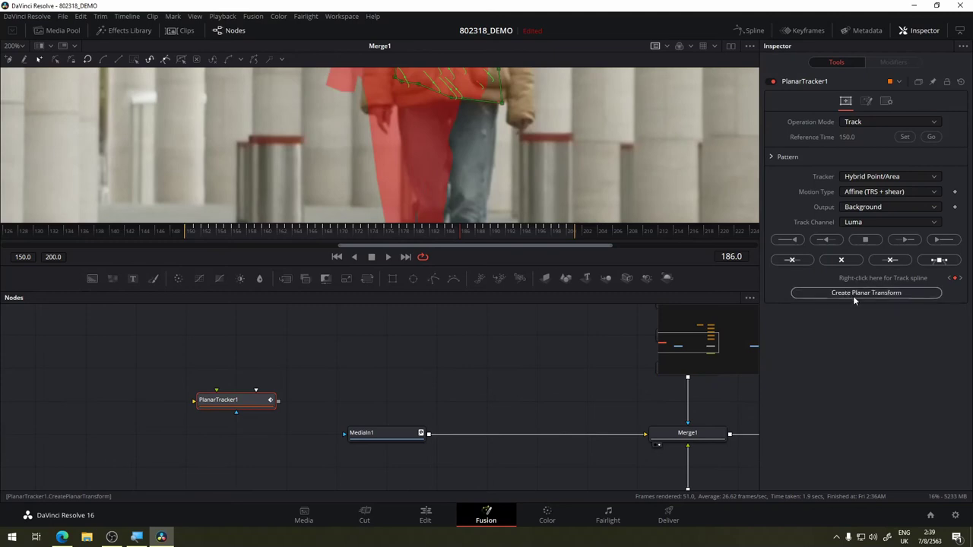
- Move PlanarTransform1 out of the chain beside m_rleg so m_rleg feeds Merge1 directly
mouse_move(616, 380)
left_mouse_down()
mouse_move(265, 392)
mouse_move(191, 430)
left_mouse_up()
left_click_drag(637, 353, 485, 414)
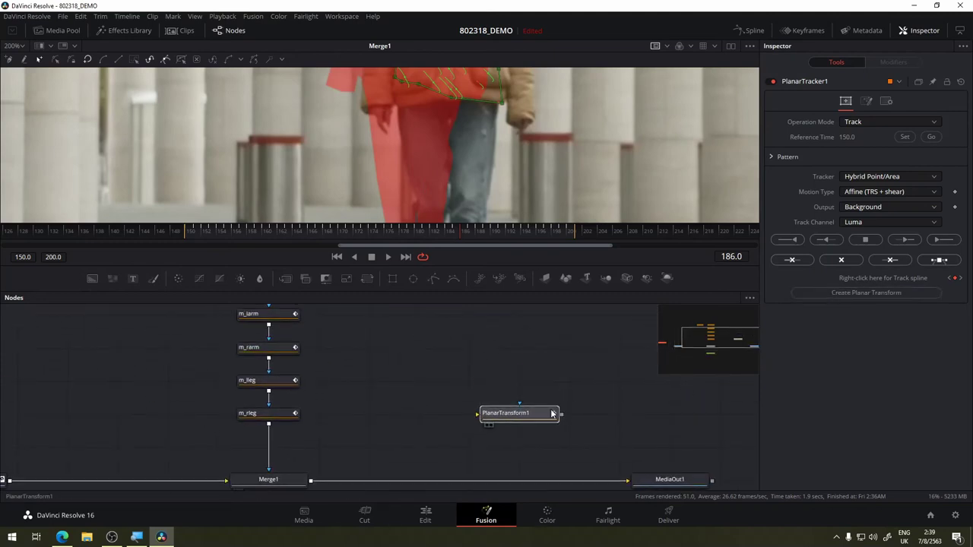
left_click(485, 415)
left_click_drag(477, 358, 489, 326)
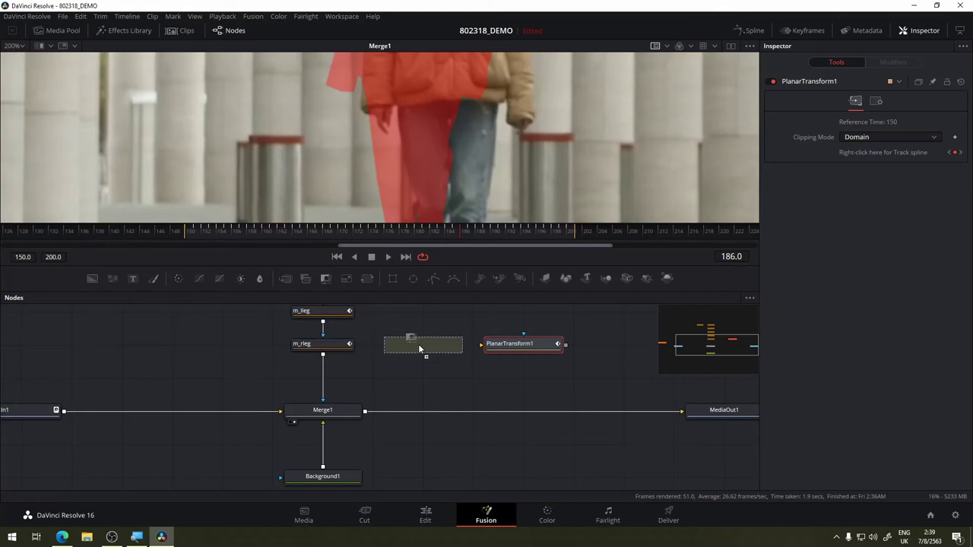
- Add a MatteControl1 node left of Merge1 and reroute m_rleg from Merge1 into it
left_click_drag(325, 280, 418, 344)
left_click_drag(399, 389, 630, 410)
left_click_drag(601, 374, 399, 407)
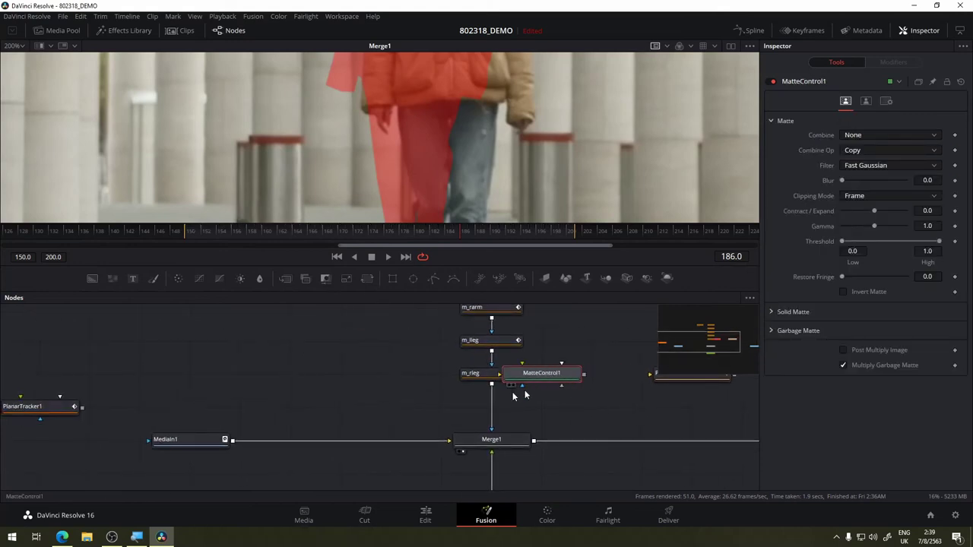
left_click_drag(492, 431, 515, 358)
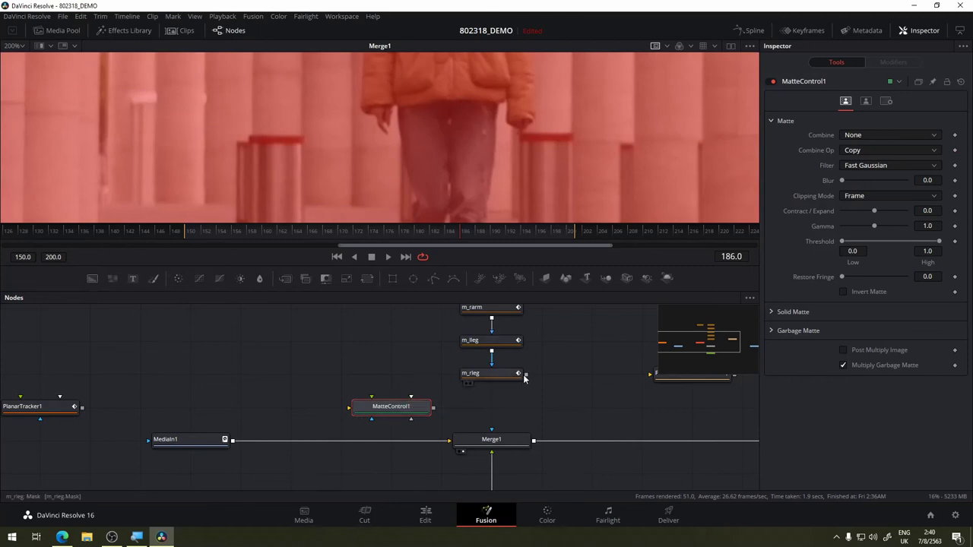
mouse_move(526, 376)
left_mouse_down()
mouse_move(605, 376)
mouse_move(405, 412)
left_mouse_up()
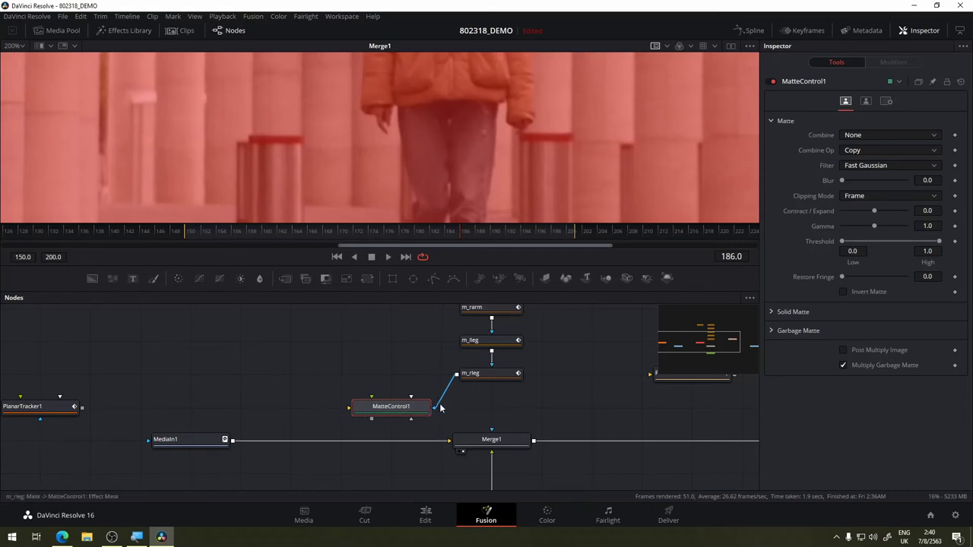
- Feed MediaIn1 into MatteControl1's background input
left_click_drag(437, 408, 413, 395)
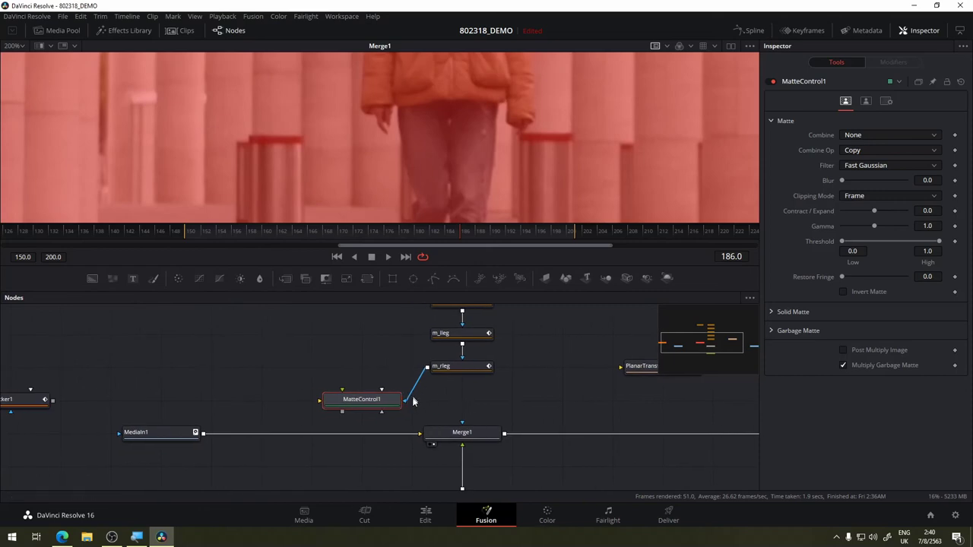
left_click_drag(448, 383, 529, 352)
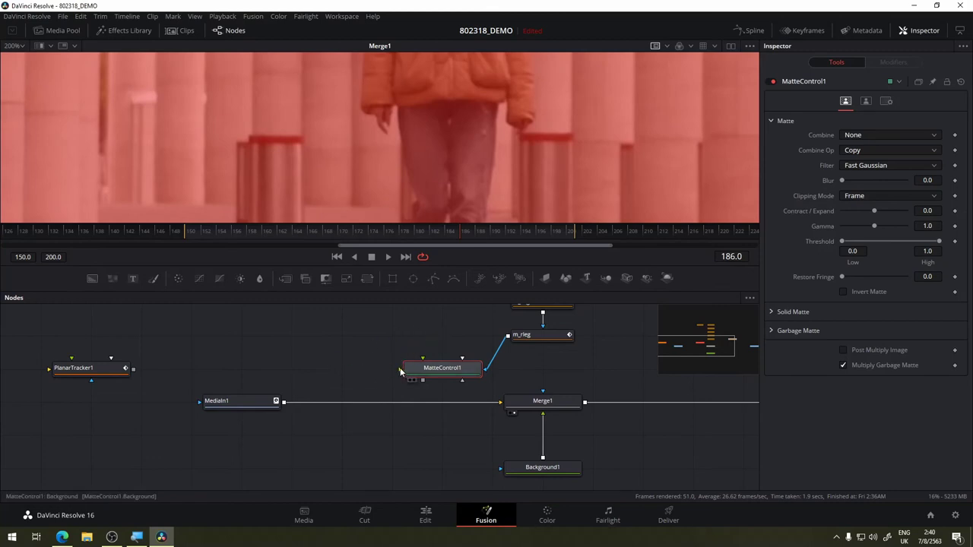
left_click_drag(400, 373, 419, 335)
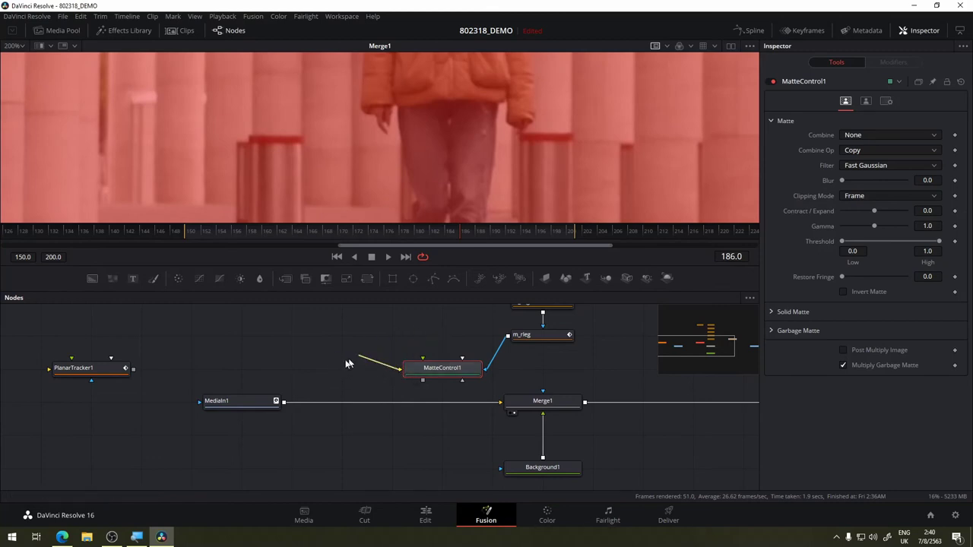
mouse_move(346, 363)
left_mouse_down()
mouse_move(268, 406)
mouse_move(452, 373)
mouse_move(499, 151)
left_mouse_up()
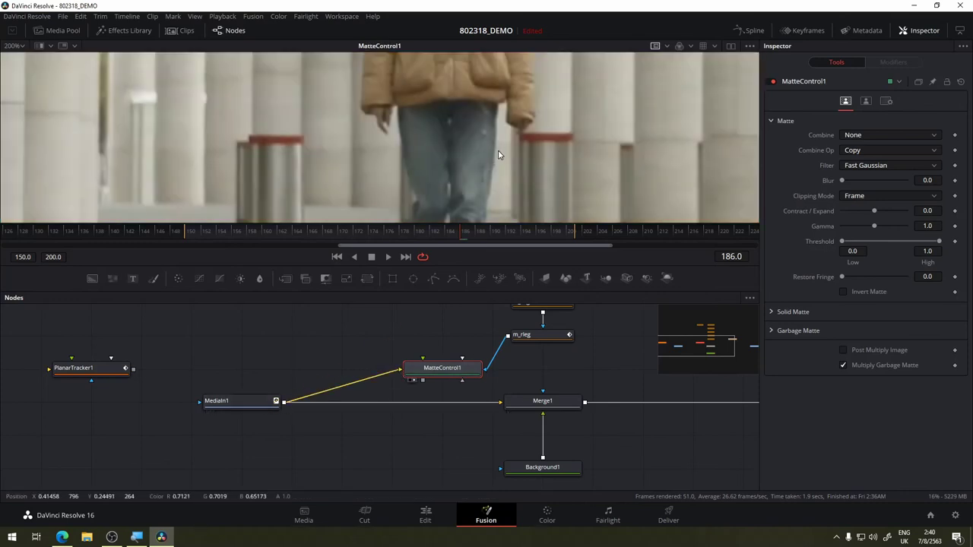
scroll(498, 149, "down", 2)
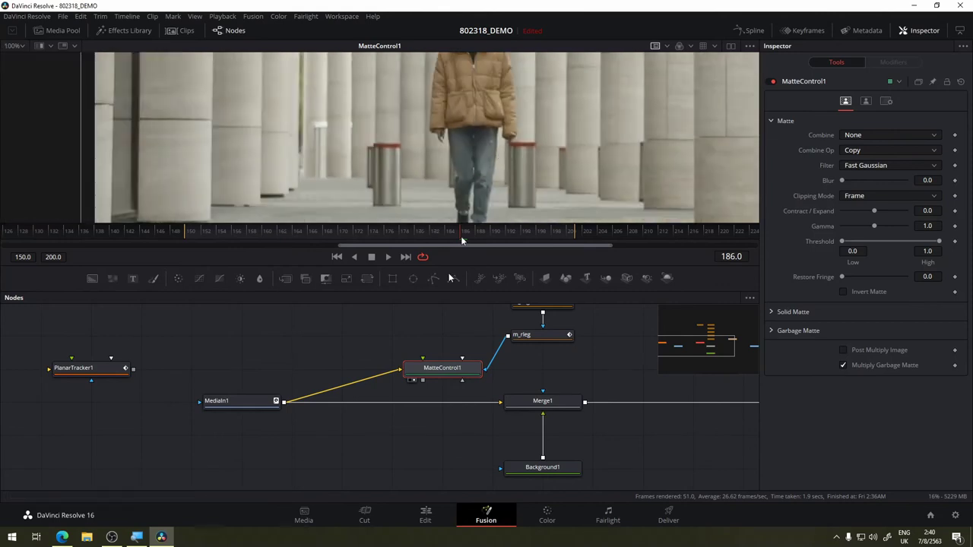
- Connect m_rleg to MatteControl1's GarbageMatte input and check the transparent cut-out at frame 150
left_click_drag(490, 371, 474, 364)
left_click_drag(576, 336, 488, 370)
left_click_drag(489, 369, 520, 368)
mouse_move(577, 337)
left_mouse_down()
mouse_move(593, 335)
mouse_move(470, 371)
left_mouse_up()
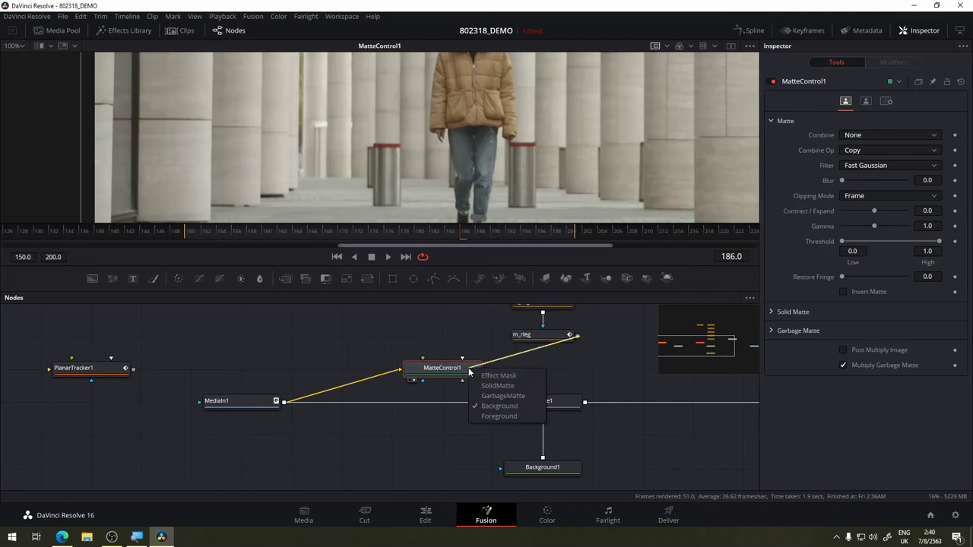
left_click(501, 396)
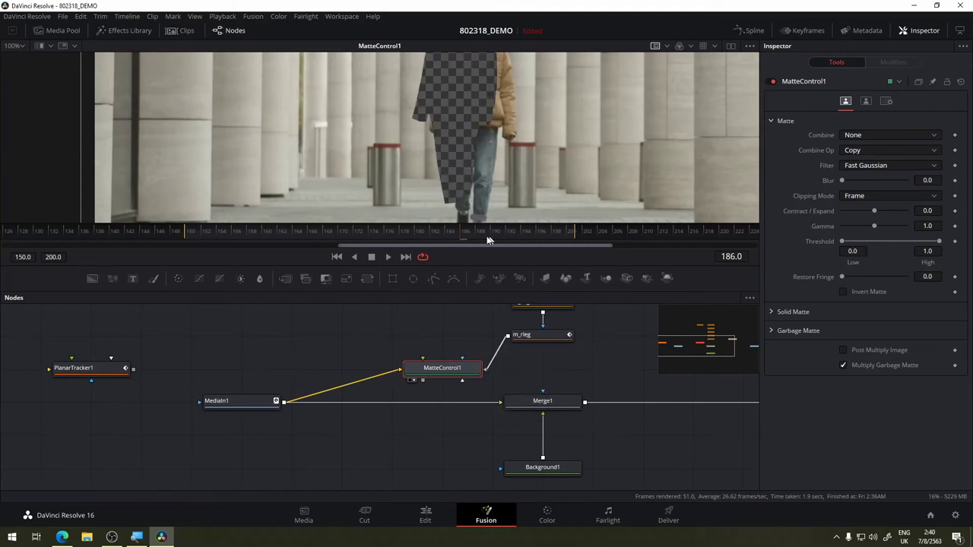
left_click_drag(448, 238, 187, 240)
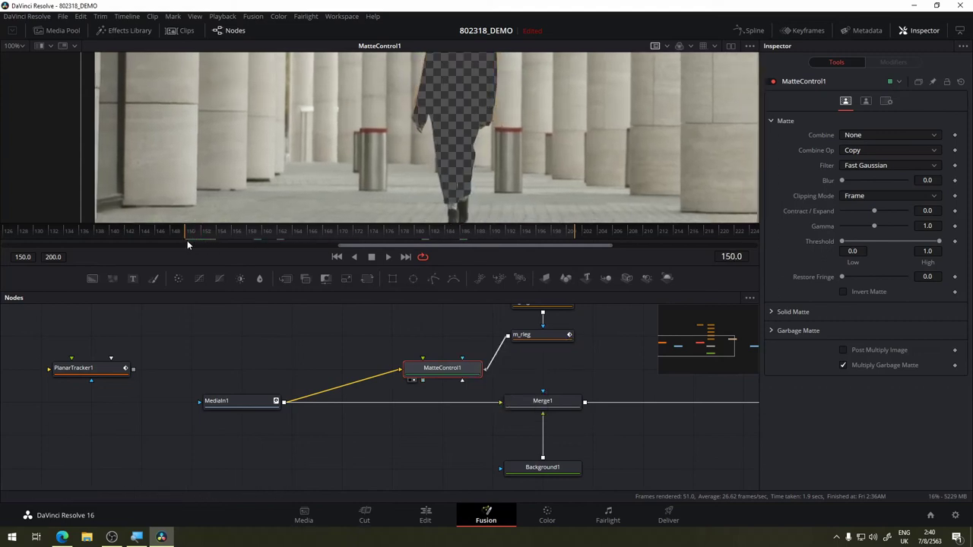
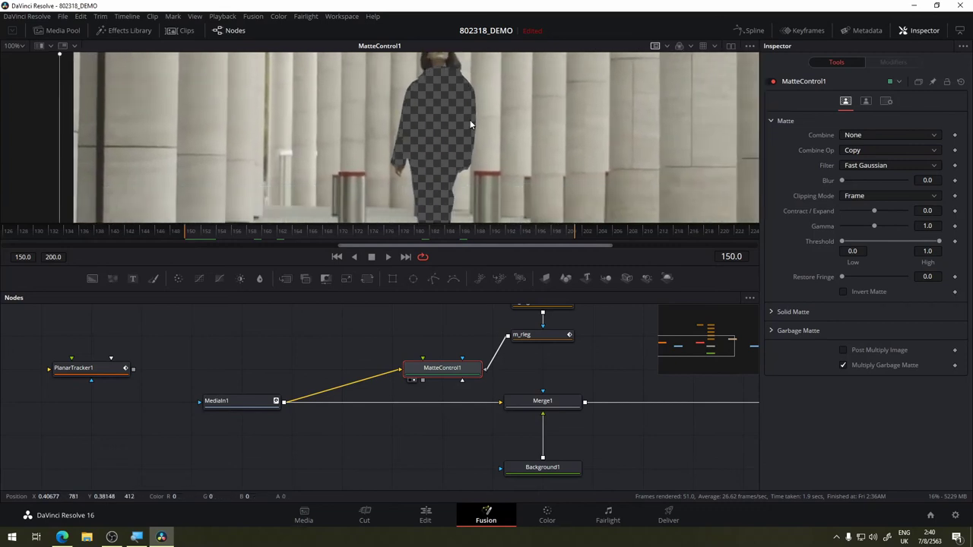
- Tick Invert under MatteControl1's Garbage Matte, then place MatteControl1 and PlanarTransform1 side by side
left_click(771, 332)
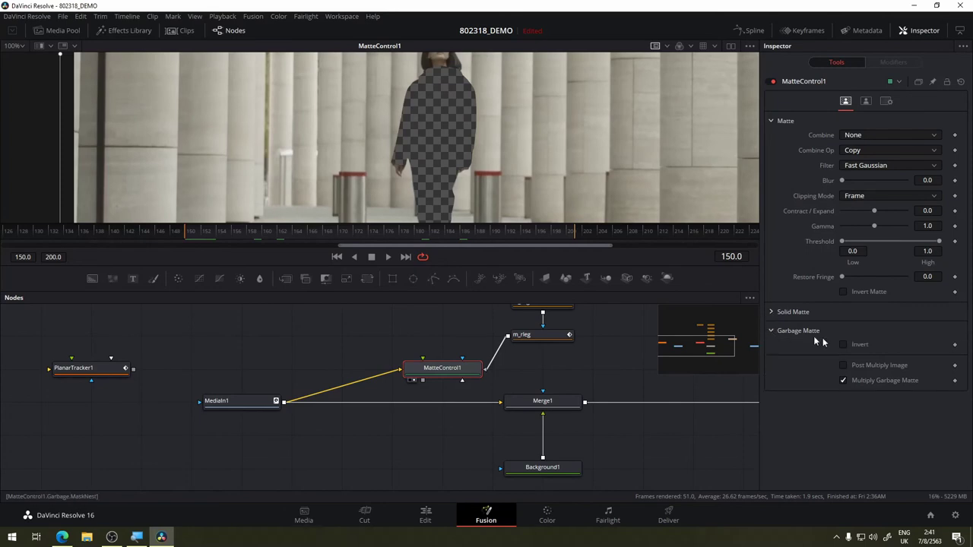
left_click(842, 344)
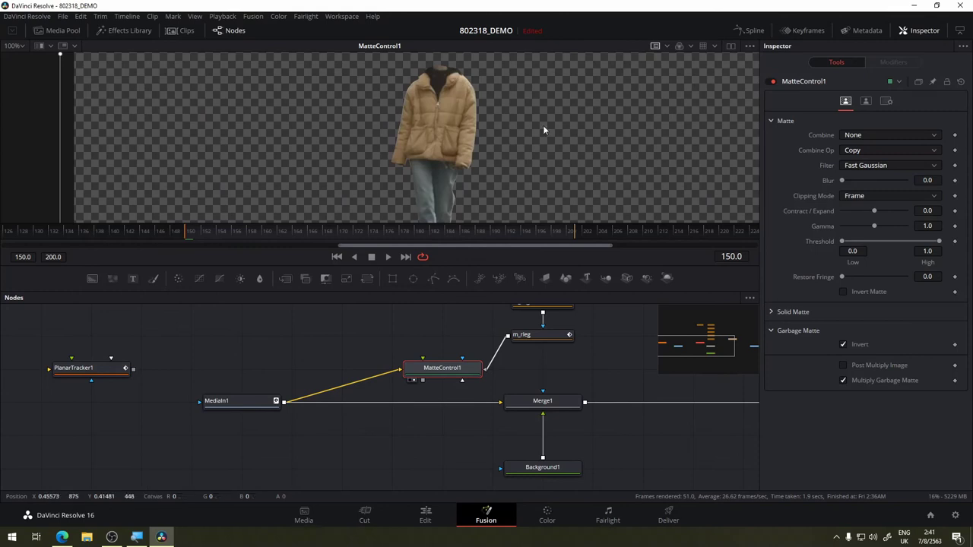
left_click_drag(578, 330, 348, 315)
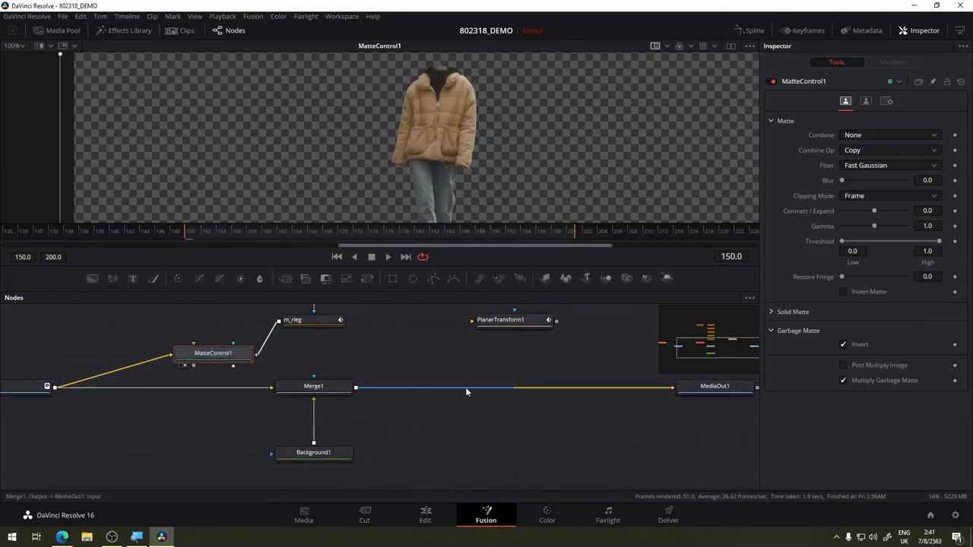
left_click_drag(429, 358, 387, 370)
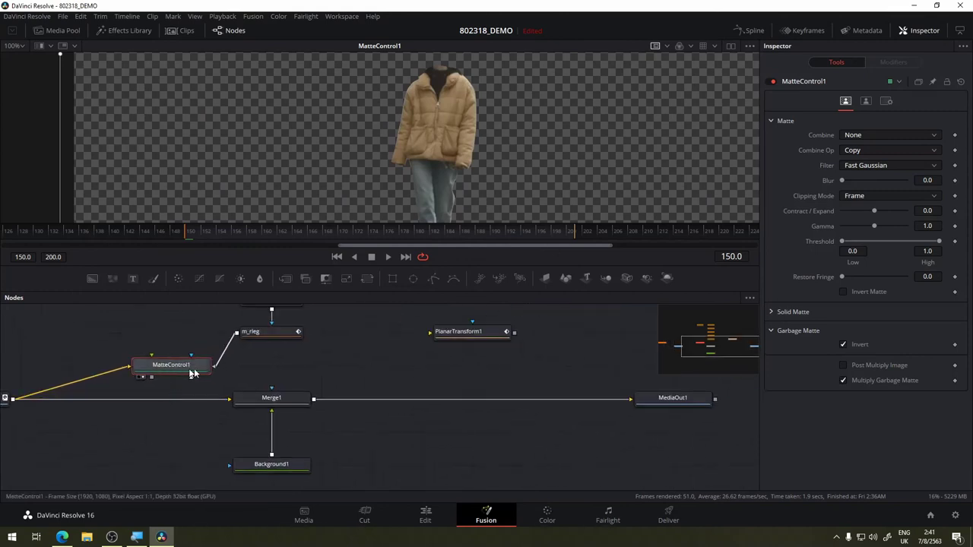
mouse_move(192, 371)
left_mouse_down()
mouse_move(372, 335)
mouse_move(267, 373)
left_mouse_up()
left_click_drag(459, 337, 388, 370)
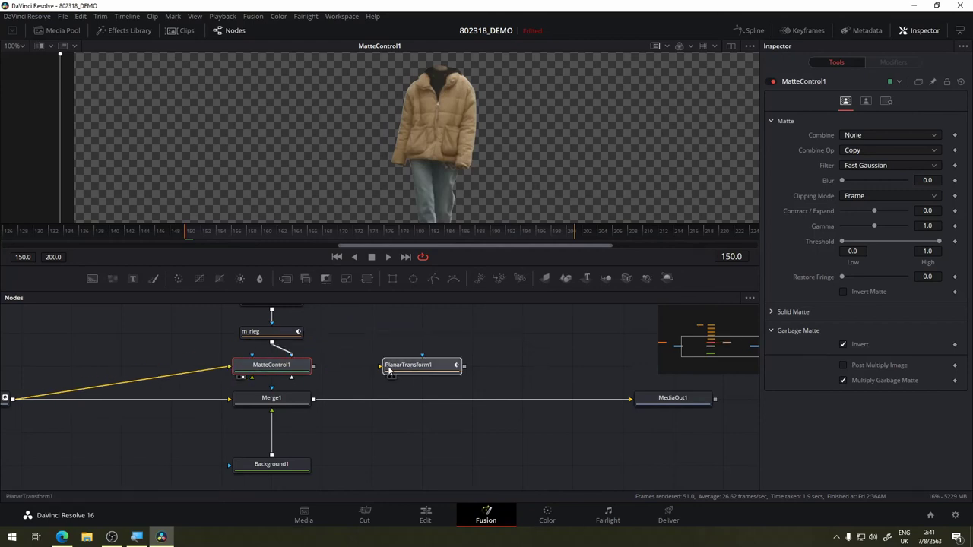
left_click(388, 370)
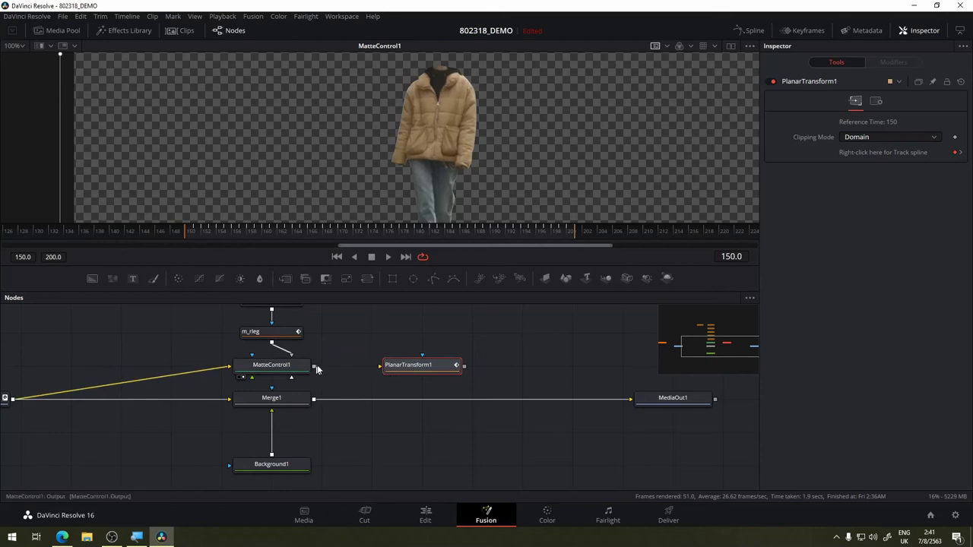
- Wire MatteControl1 into PlanarTransform1 and move Merge1 and Background1 further down the graph
left_click_drag(313, 367, 386, 367)
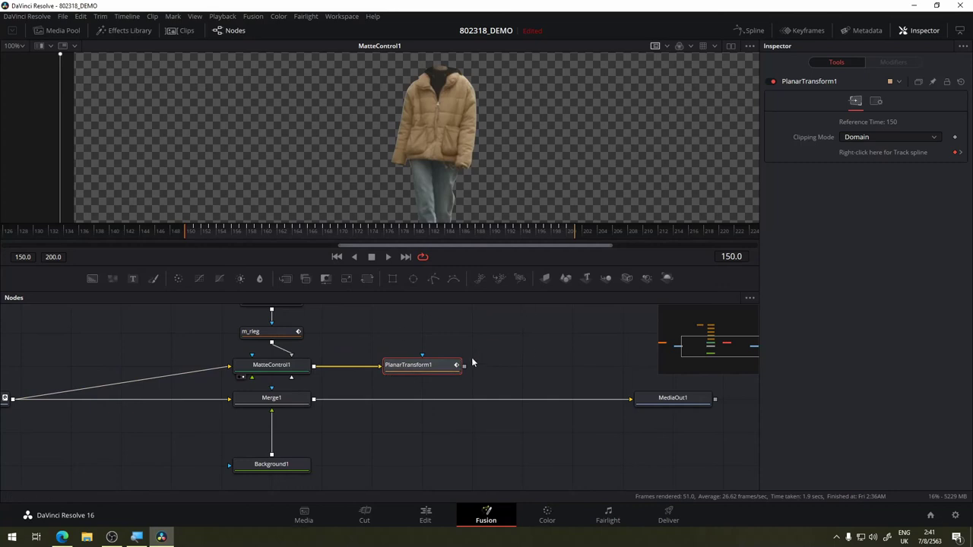
scroll(488, 362, "down", 1)
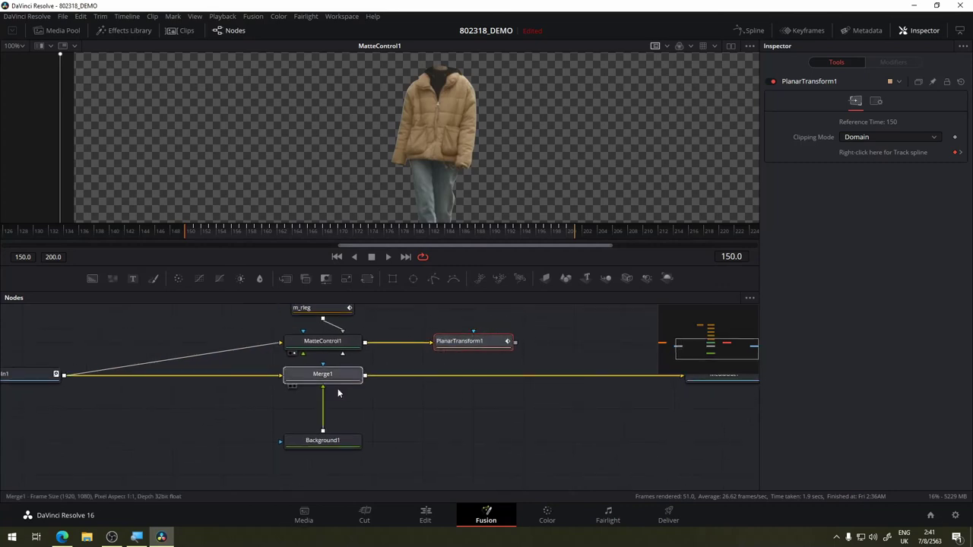
left_click_drag(338, 380, 326, 459)
mouse_move(323, 380)
left_mouse_down()
mouse_move(469, 329)
mouse_move(337, 363)
left_mouse_up()
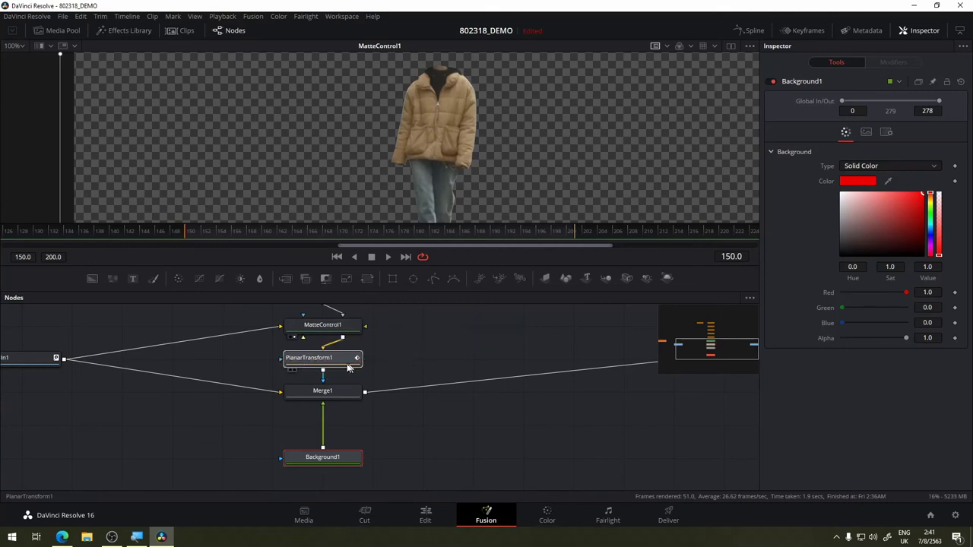
- View the Merge1 composite showing the red-tinted jacket and jeans
left_click_drag(469, 143, 465, 175)
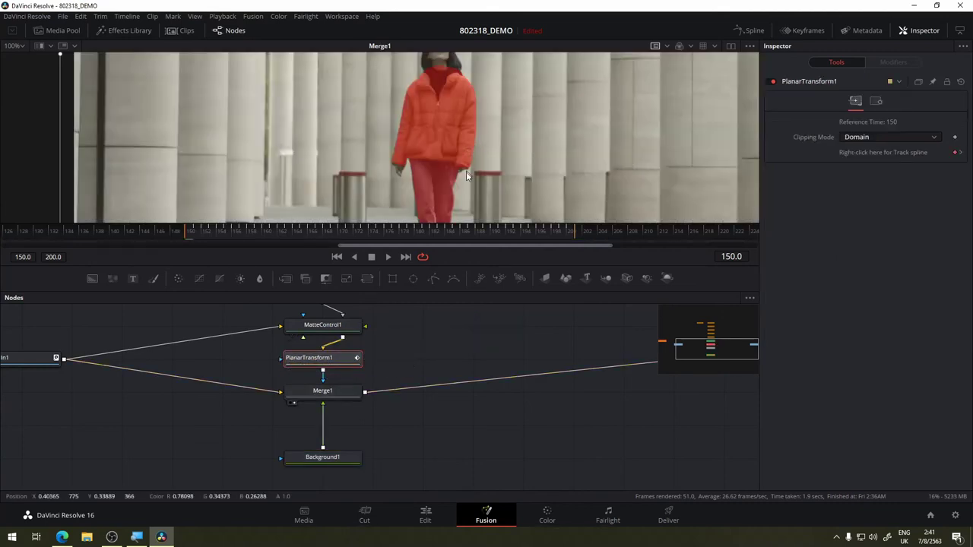
scroll(456, 357, "up", 3)
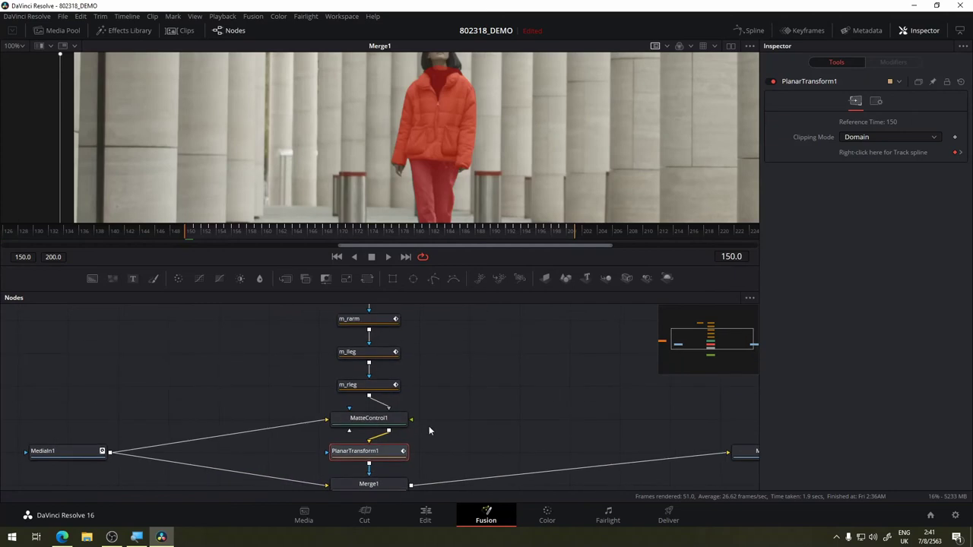
left_click(372, 387)
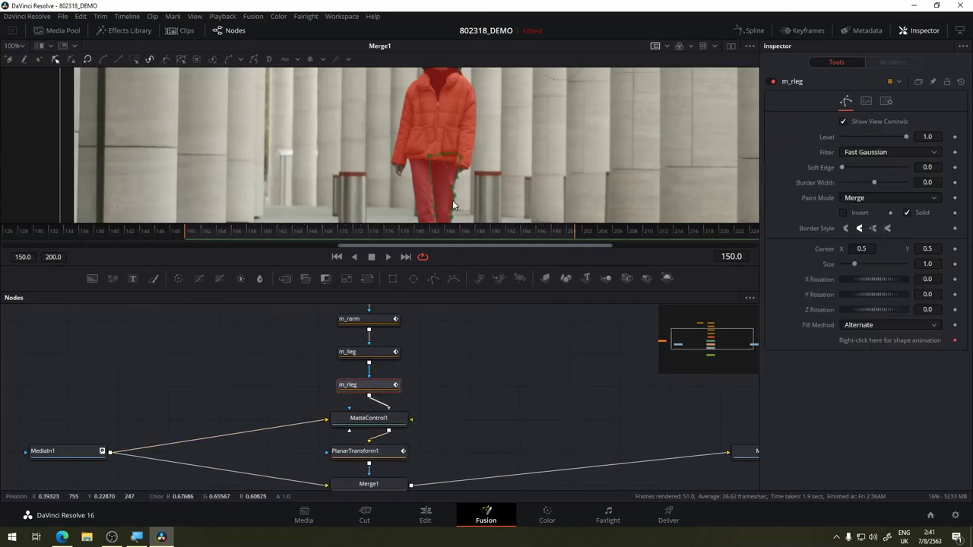
left_click(483, 234)
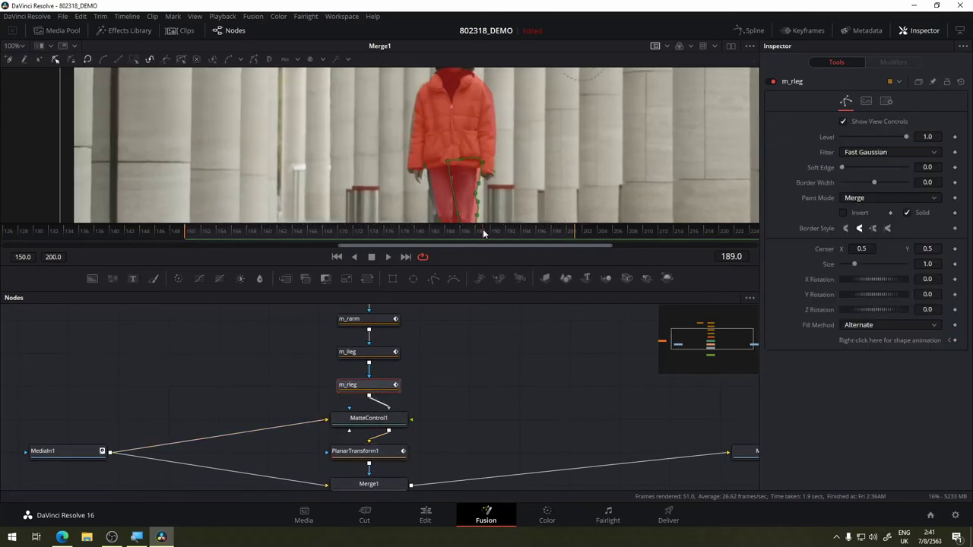
left_click(532, 234)
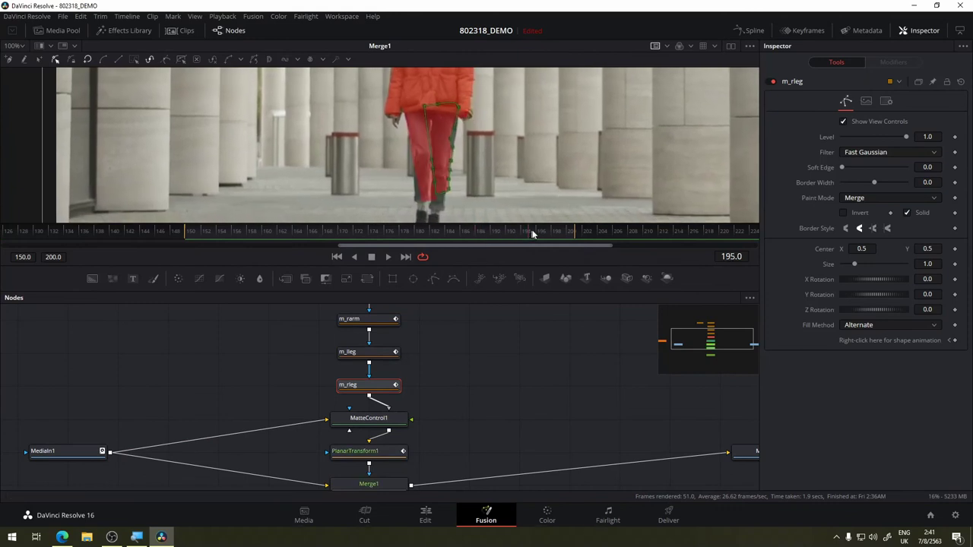
left_click_drag(532, 234, 556, 233)
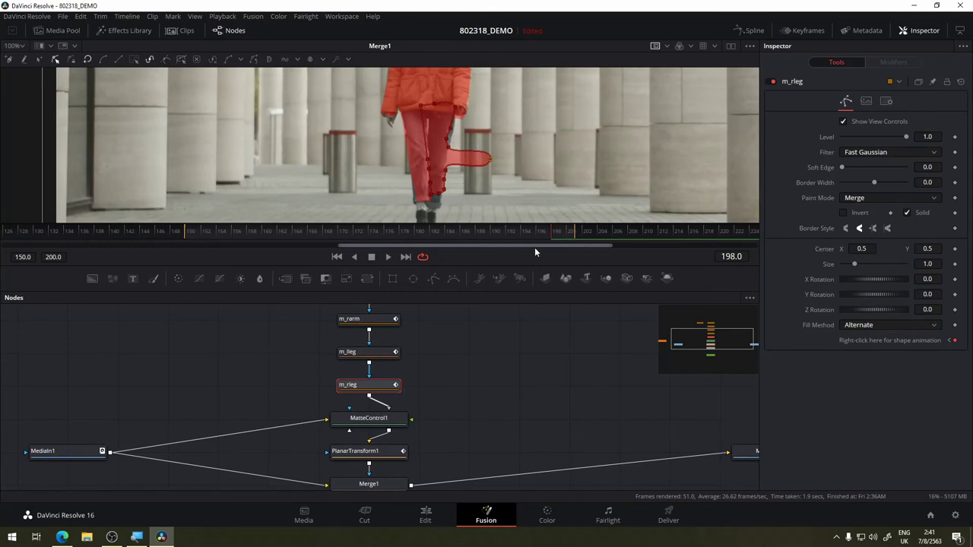
key("ctrl+z")
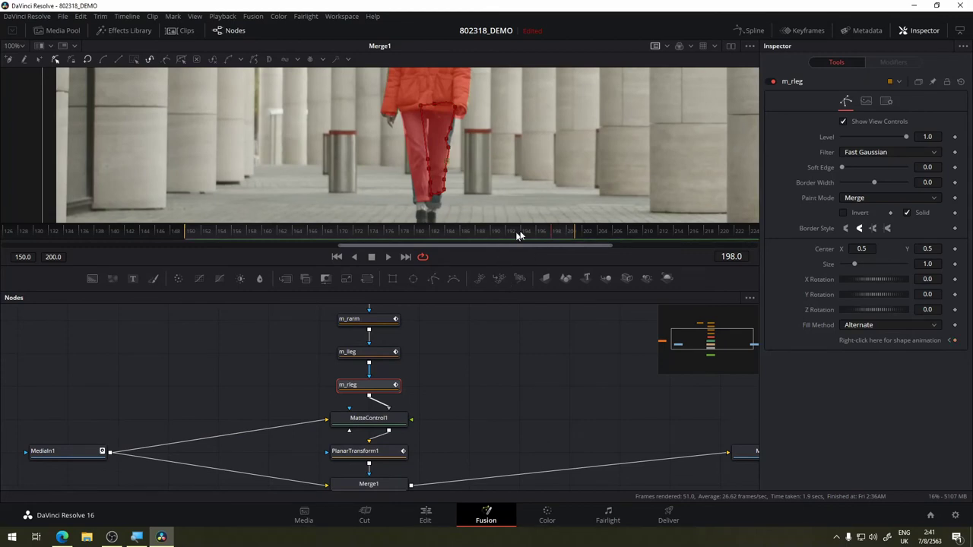
left_click(571, 238)
left_click_drag(571, 239, 228, 245)
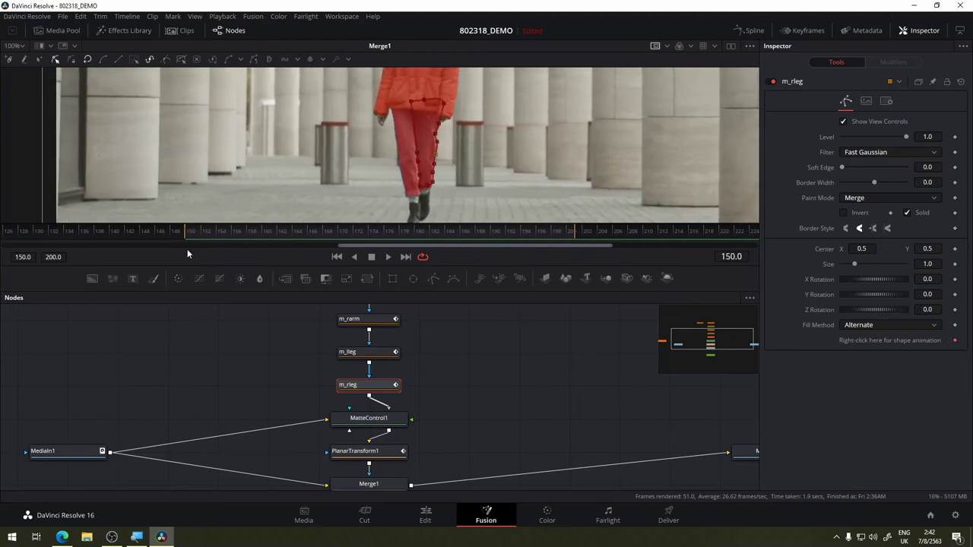
left_click_drag(228, 245, 500, 243)
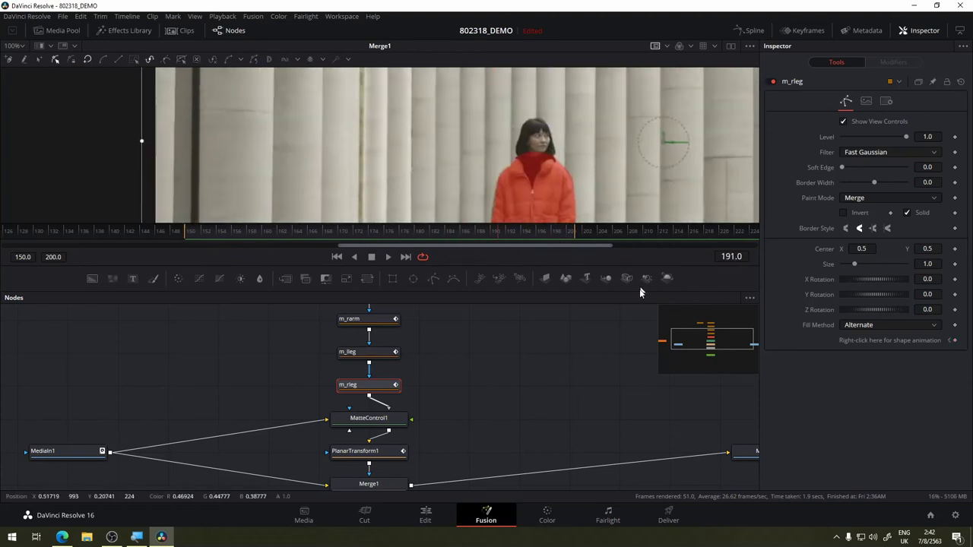
mouse_move(336, 234)
left_mouse_down()
mouse_move(539, 244)
mouse_move(319, 241)
mouse_move(445, 243)
left_mouse_up()
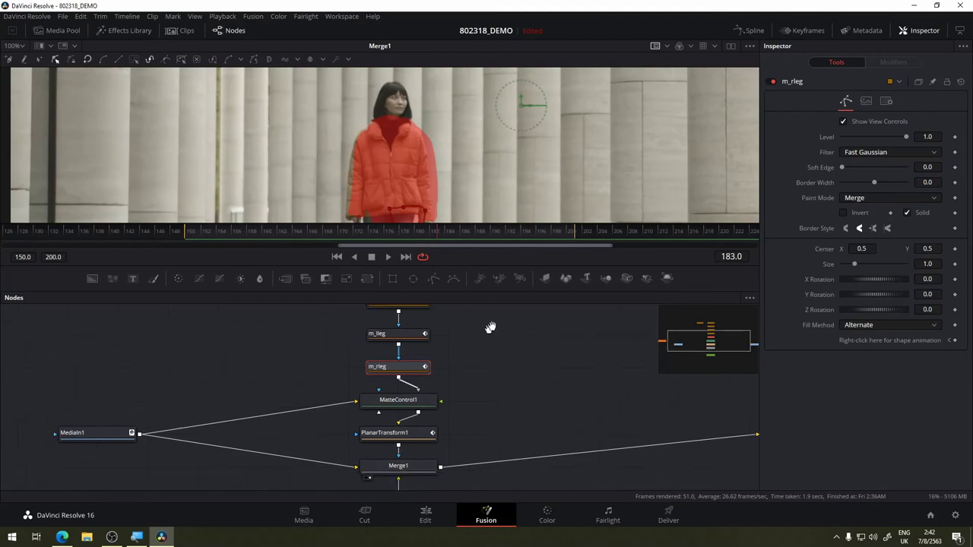
scroll(494, 341, "up", 5)
scroll(498, 425, "down", 3)
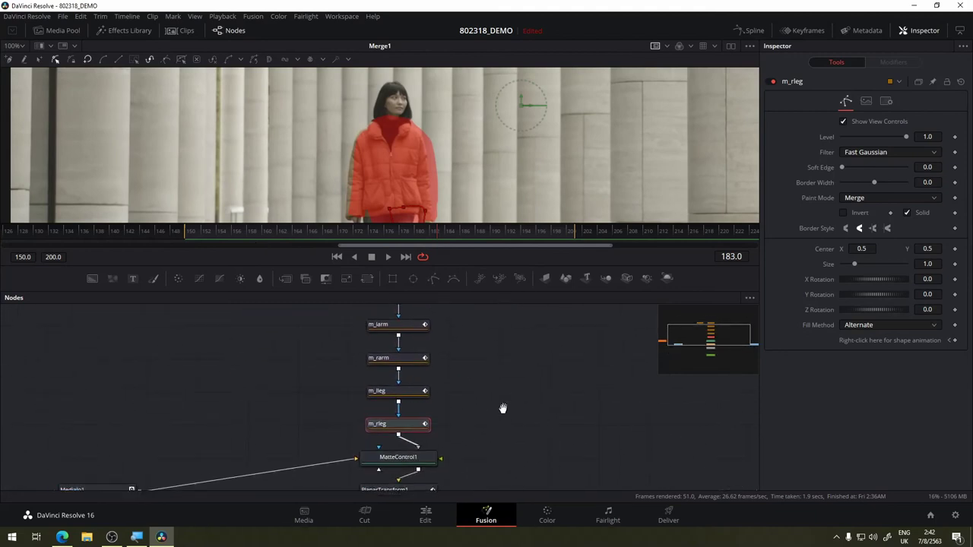
- Disable the m_lleg, m_rarm, m_larm and m_rleg masks so only the torso stays red
left_click_drag(498, 325, 322, 450)
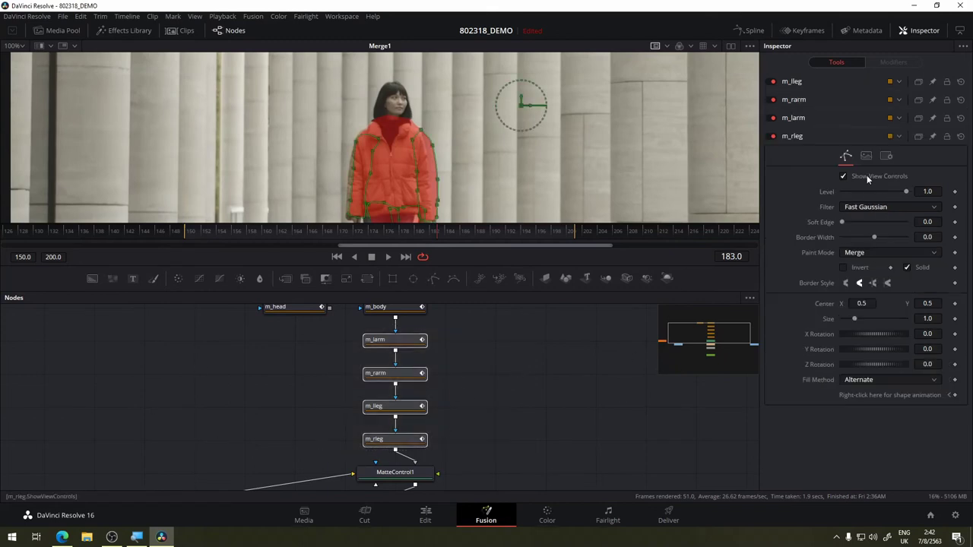
left_click(772, 81)
left_click(772, 100)
left_click(772, 118)
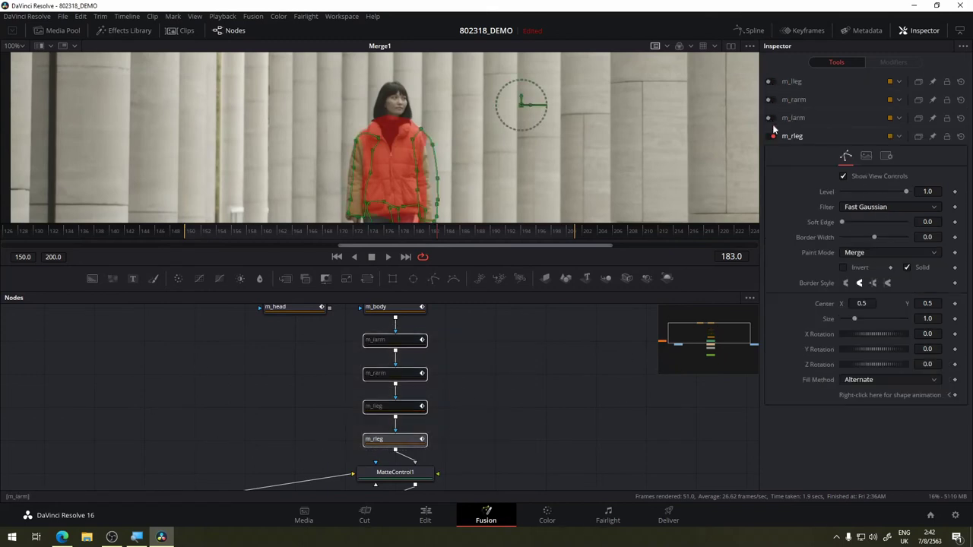
left_click(772, 136)
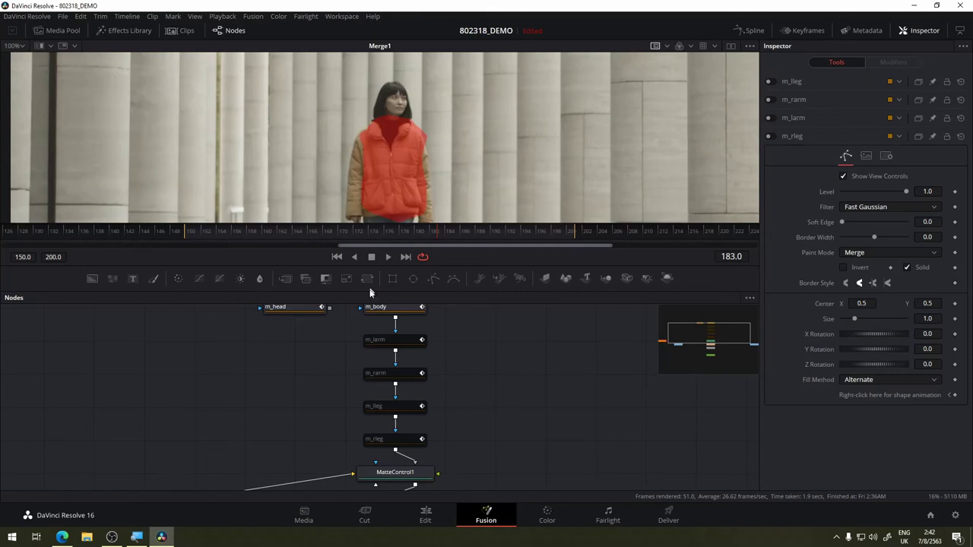
scroll(389, 310, "up", 1)
left_click(387, 329)
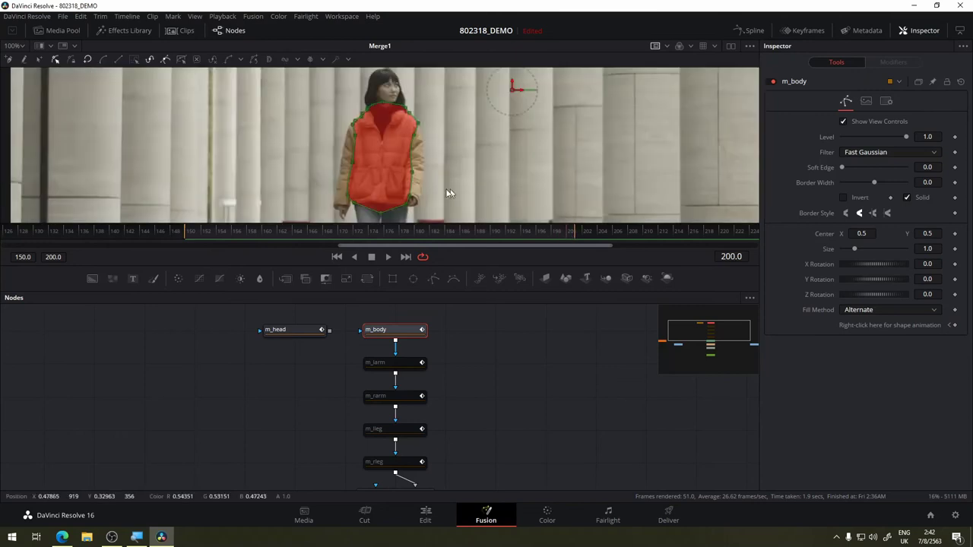
- Check the m_body mask at frame 163 and nudge its lower-left edge
scroll(448, 193, "up", 5)
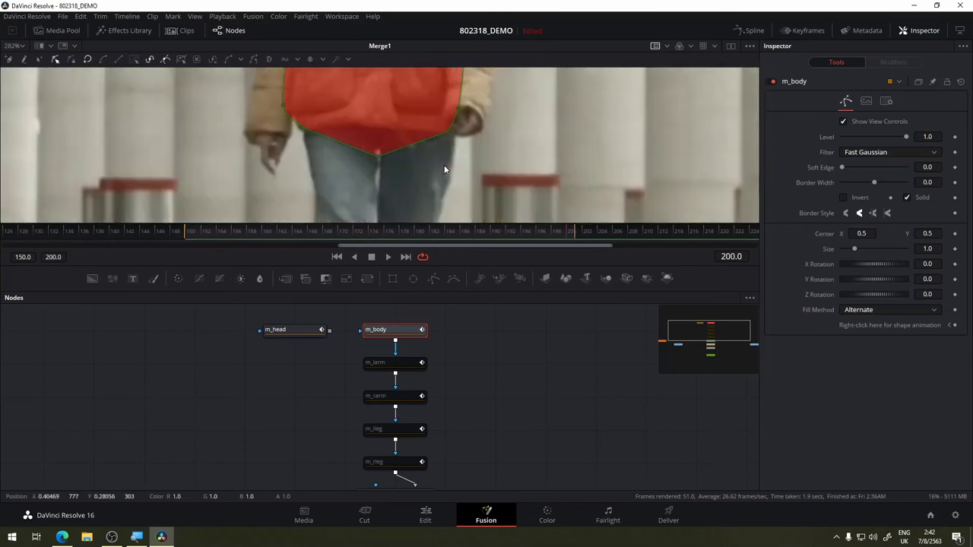
scroll(445, 168, "up", 3)
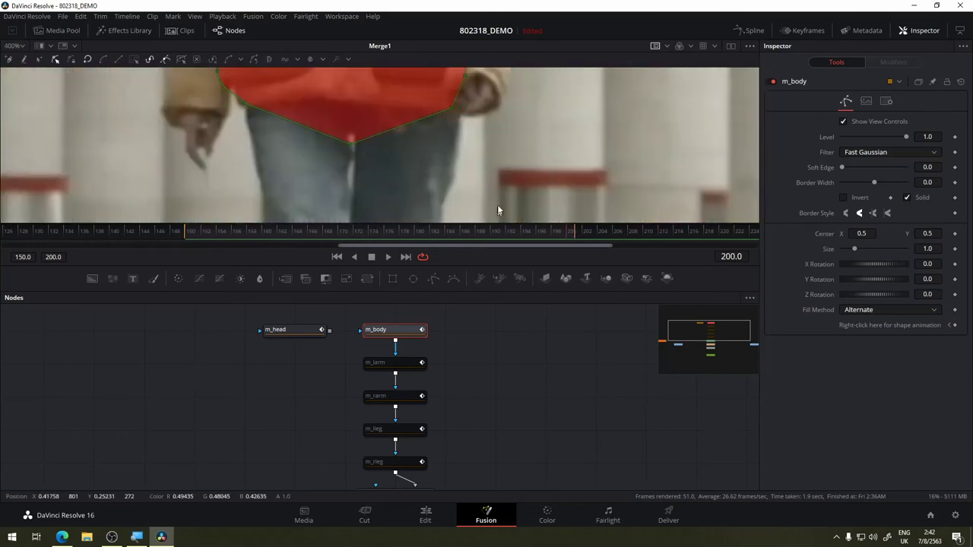
scroll(497, 210, "down", 5)
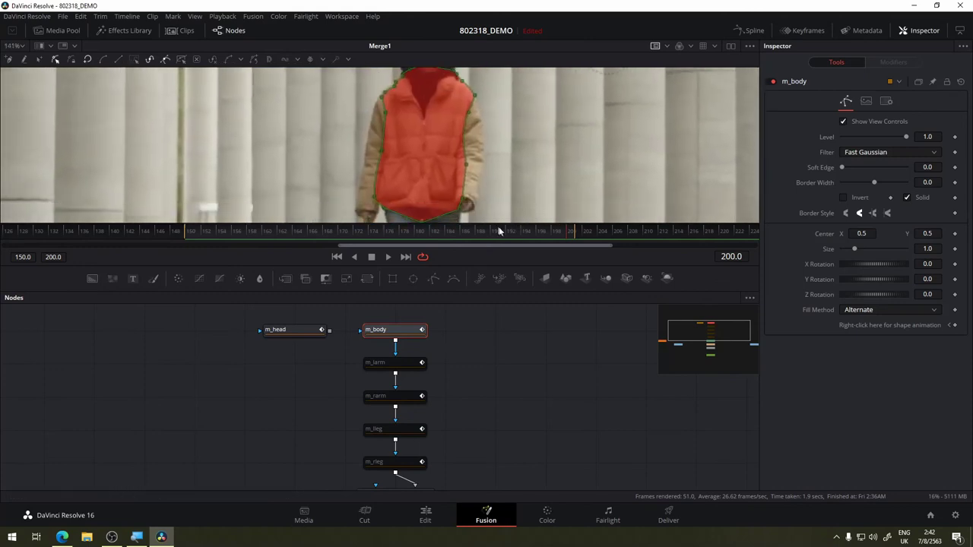
mouse_move(500, 230)
left_mouse_down()
mouse_move(323, 239)
mouse_move(535, 240)
mouse_move(204, 239)
mouse_move(569, 240)
mouse_move(242, 243)
mouse_move(568, 231)
mouse_move(202, 232)
mouse_move(400, 229)
left_mouse_up()
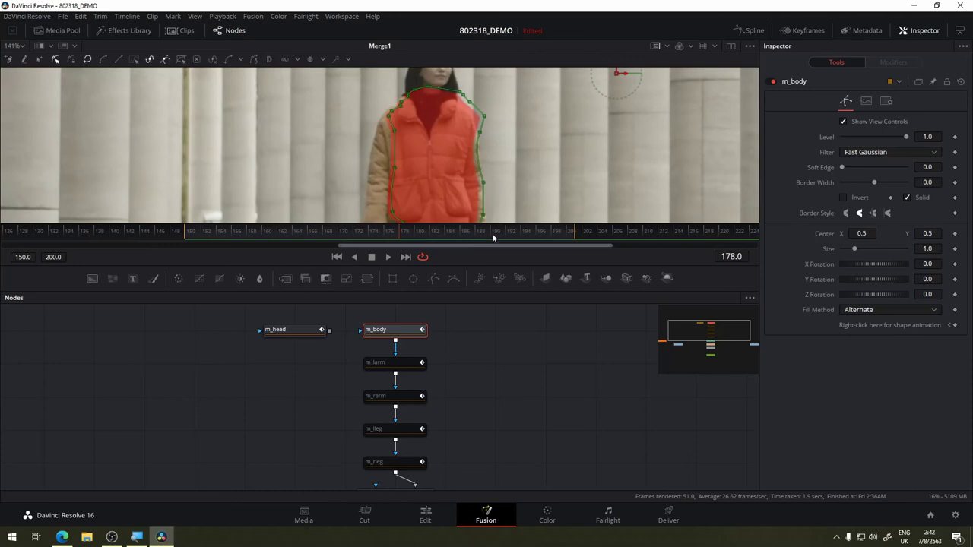
scroll(536, 206, "down", 2)
scroll(448, 341, "down", 3)
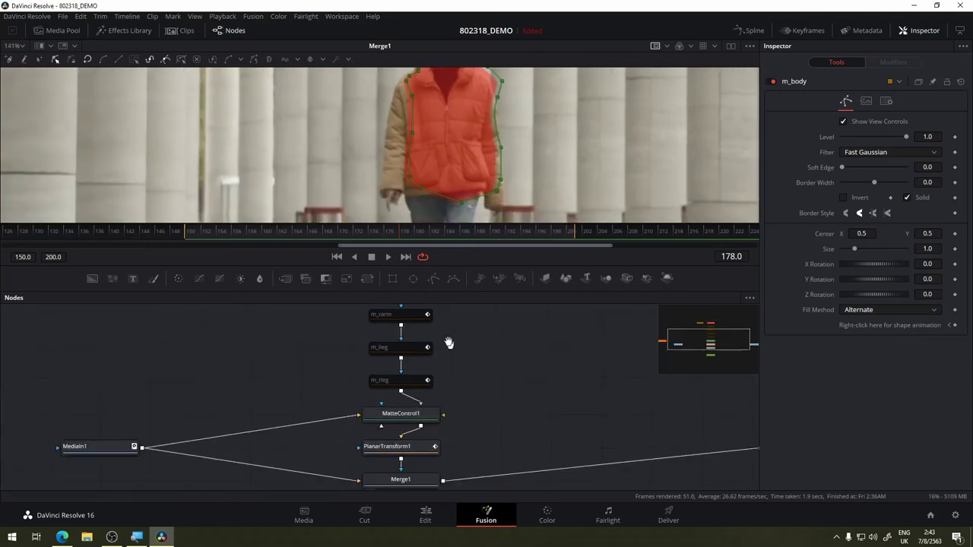
left_click(395, 404)
left_click(397, 469)
scroll(396, 469, "down", 1)
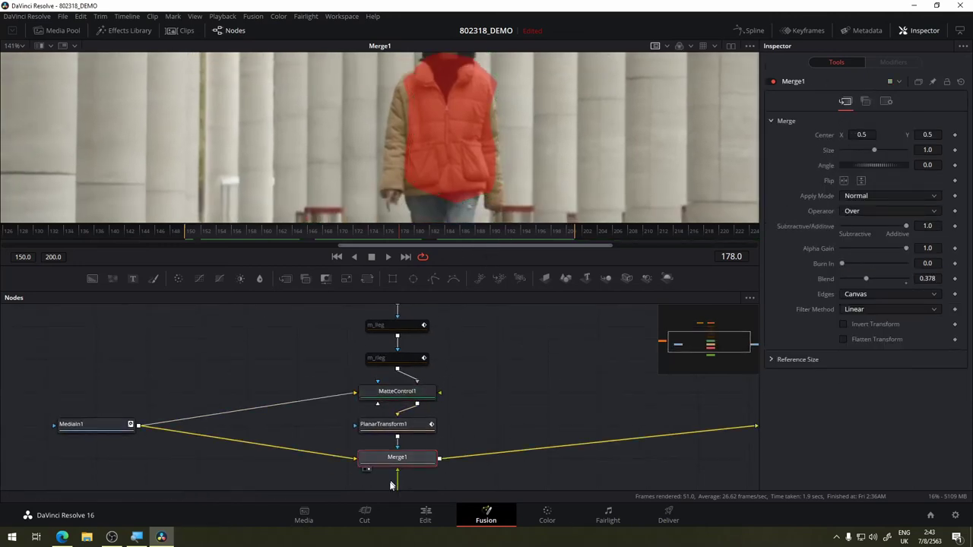
scroll(447, 417, "up", 2)
scroll(448, 417, "up", 3)
left_click(365, 329)
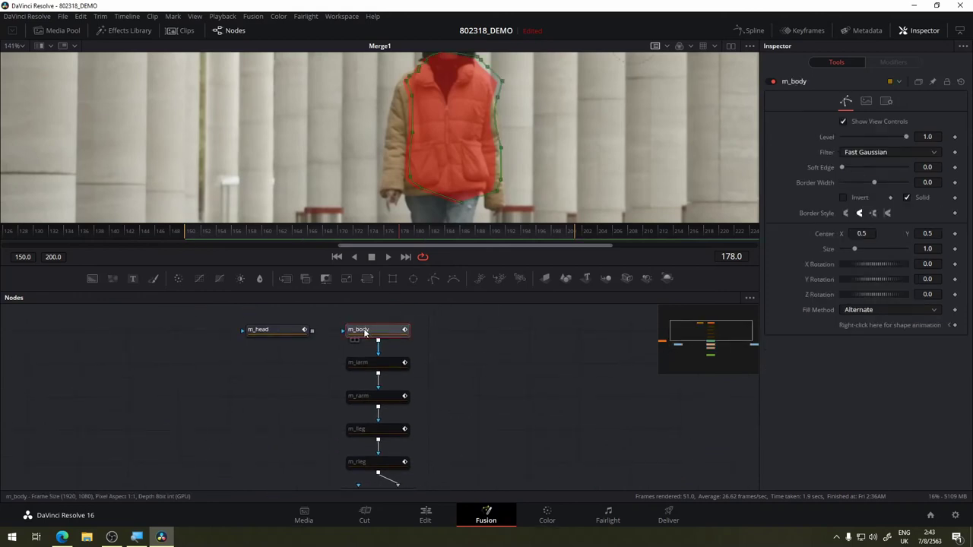
left_click_drag(411, 179, 413, 196)
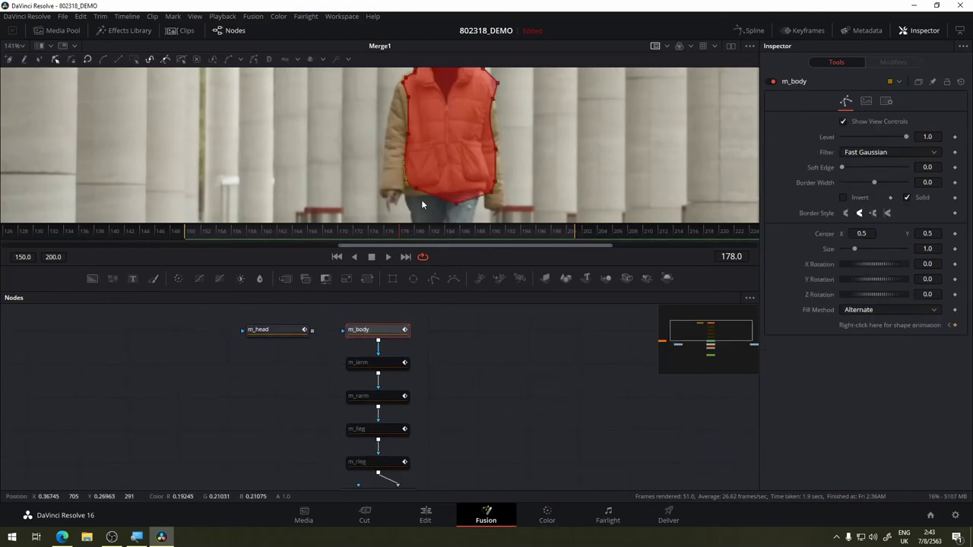
- Go to frame 200 and compare the body mask against frames 150, 198 and 199
left_click_drag(438, 231, 568, 235)
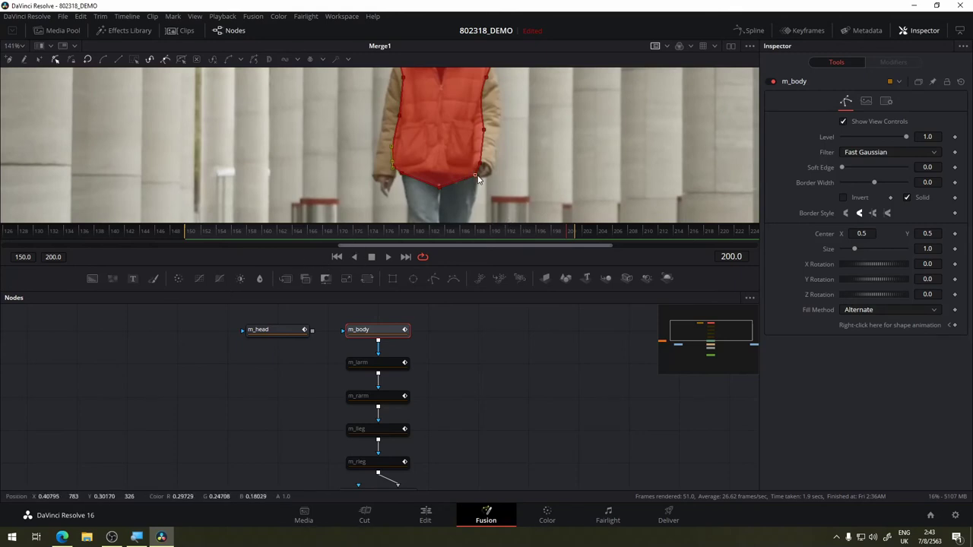
scroll(472, 177, "up", 4)
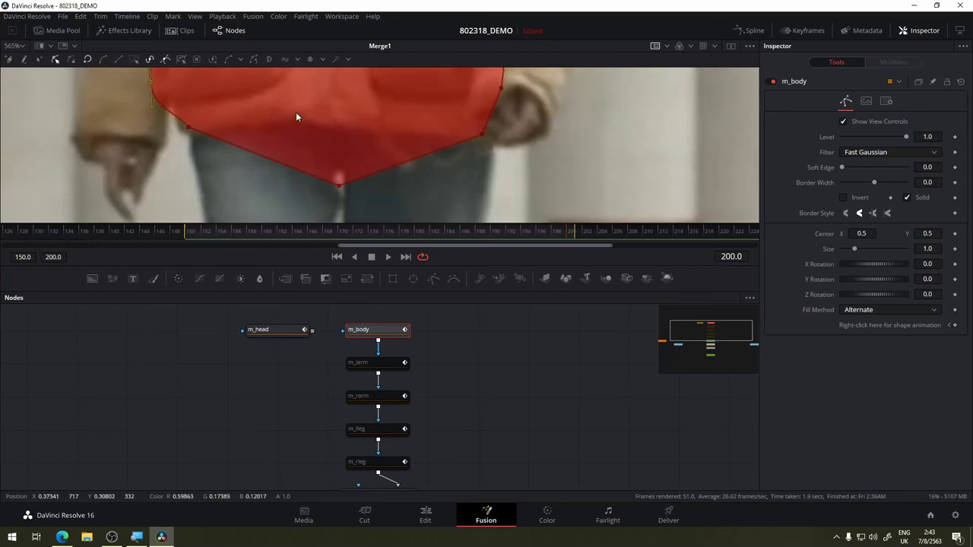
left_click_drag(296, 111, 401, 202)
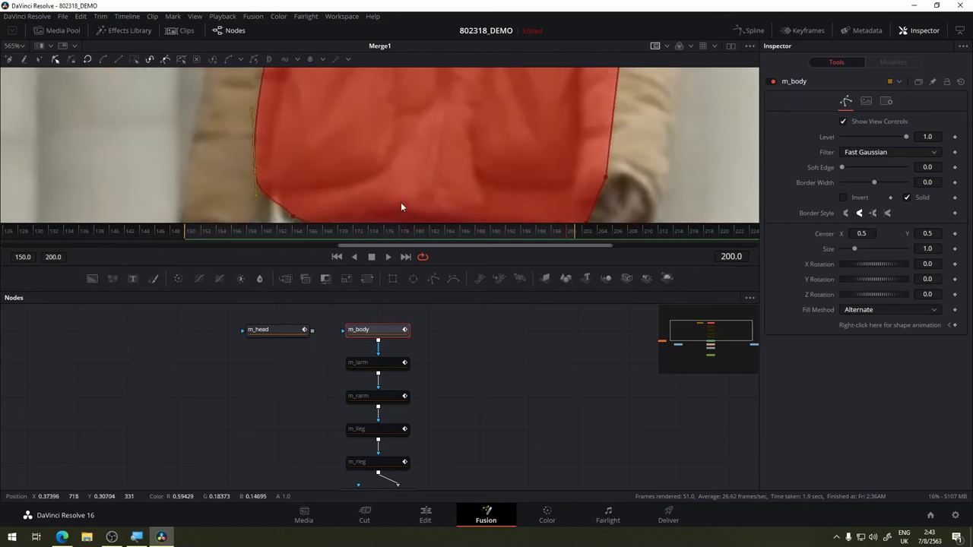
left_click(201, 230)
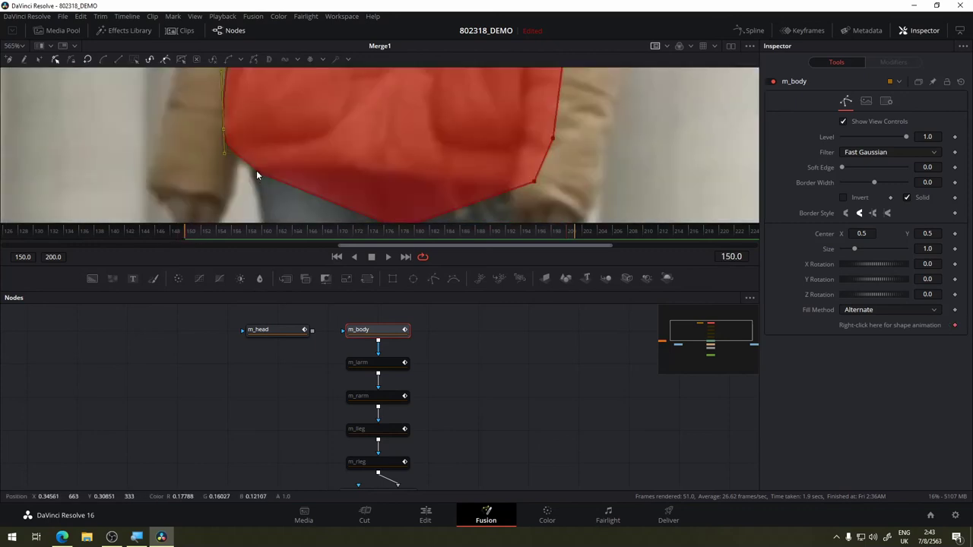
left_click(567, 232)
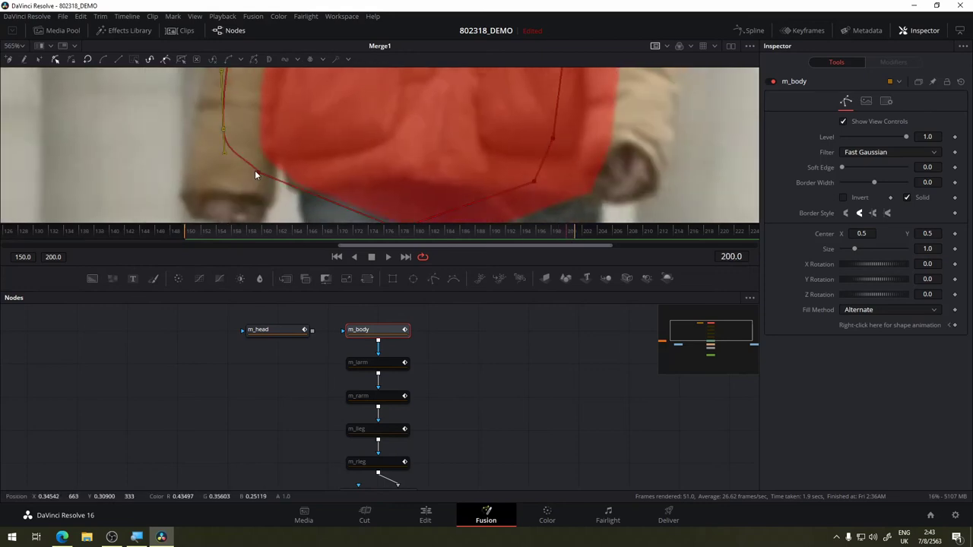
scroll(524, 168, "down", 5)
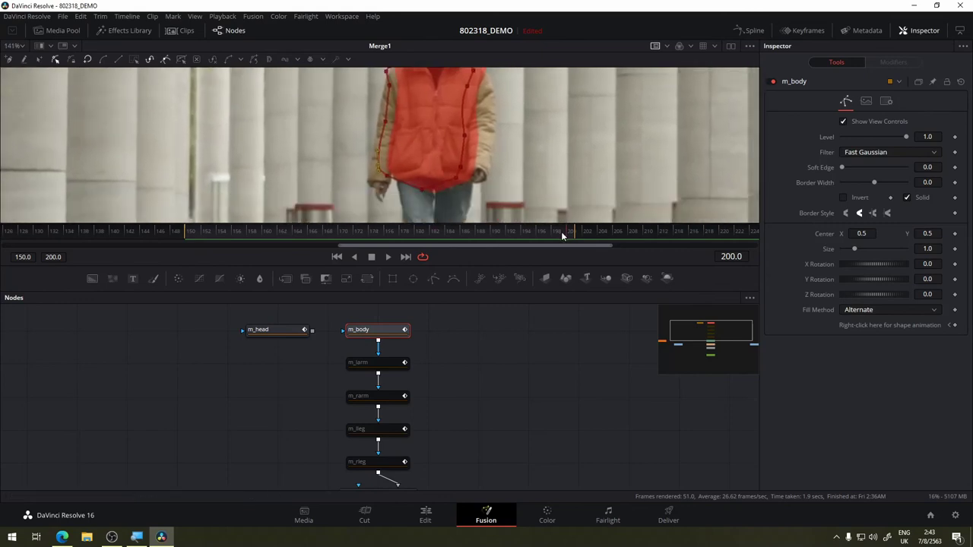
left_click(565, 232)
left_click(569, 232)
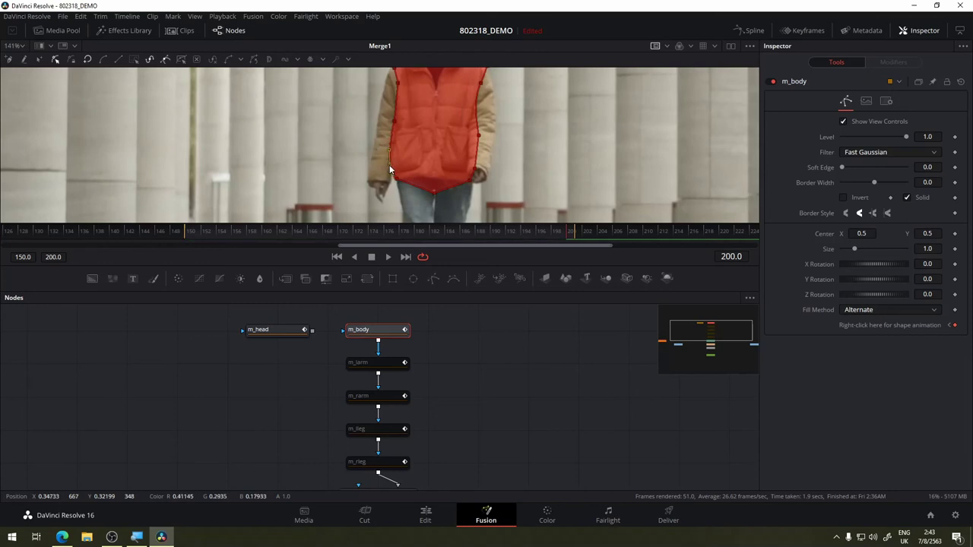
scroll(396, 181, "up", 5)
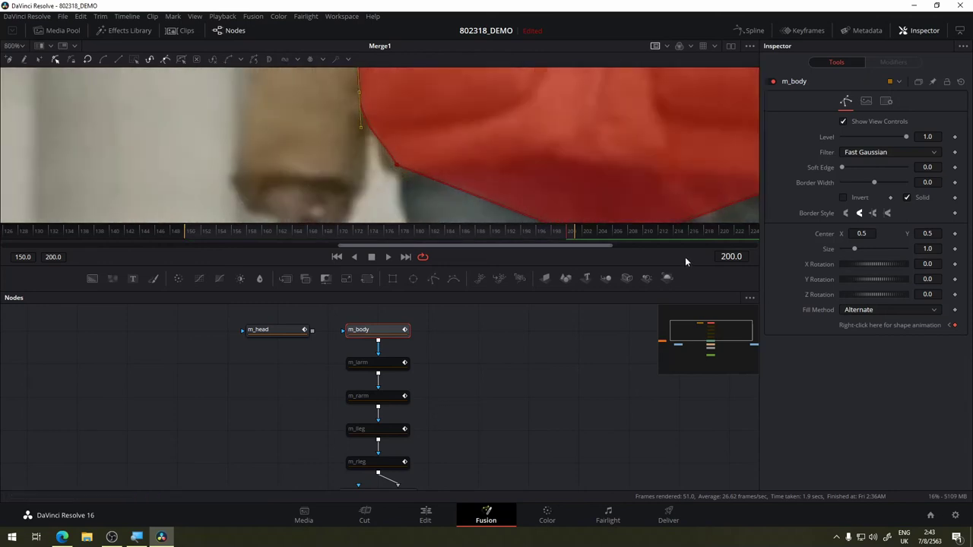
left_click(556, 232)
left_click(572, 232)
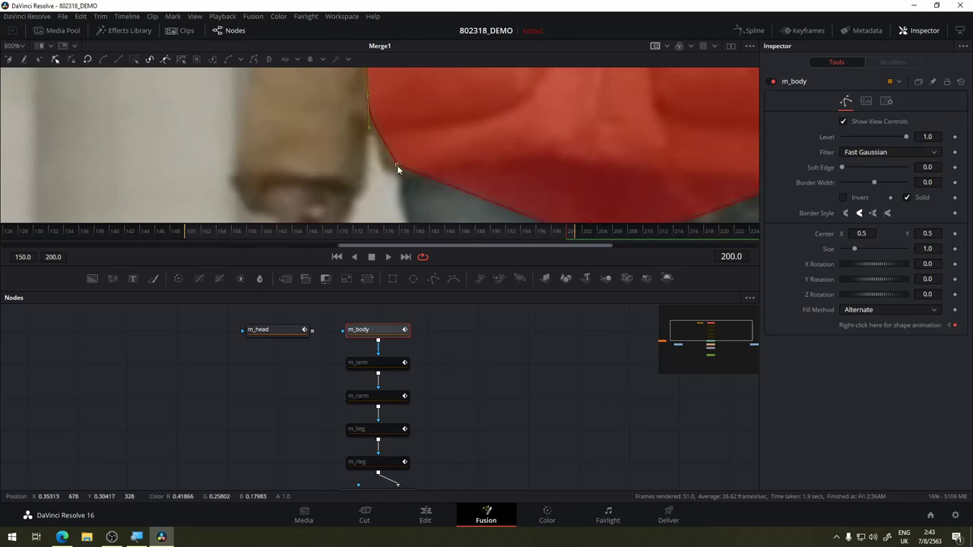
- At frame 200, move the mask's lower point onto the vest's hem
left_click_drag(396, 165, 387, 171)
left_click_drag(629, 168, 286, 167)
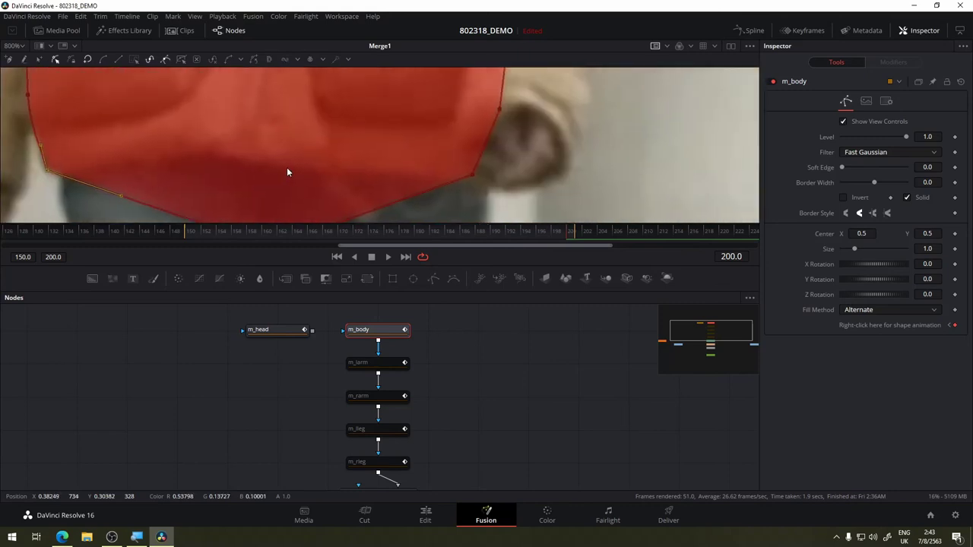
mouse_move(462, 171)
left_mouse_down()
mouse_move(452, 107)
mouse_move(420, 187)
left_mouse_up()
scroll(448, 139, "down", 5)
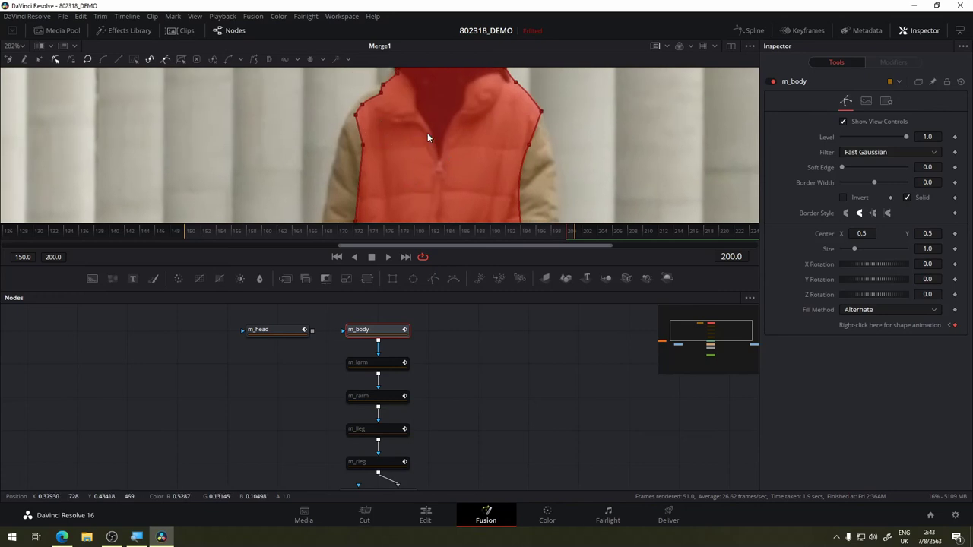
scroll(417, 131, "up", 2)
scroll(435, 144, "up", 1)
scroll(407, 154, "up", 1)
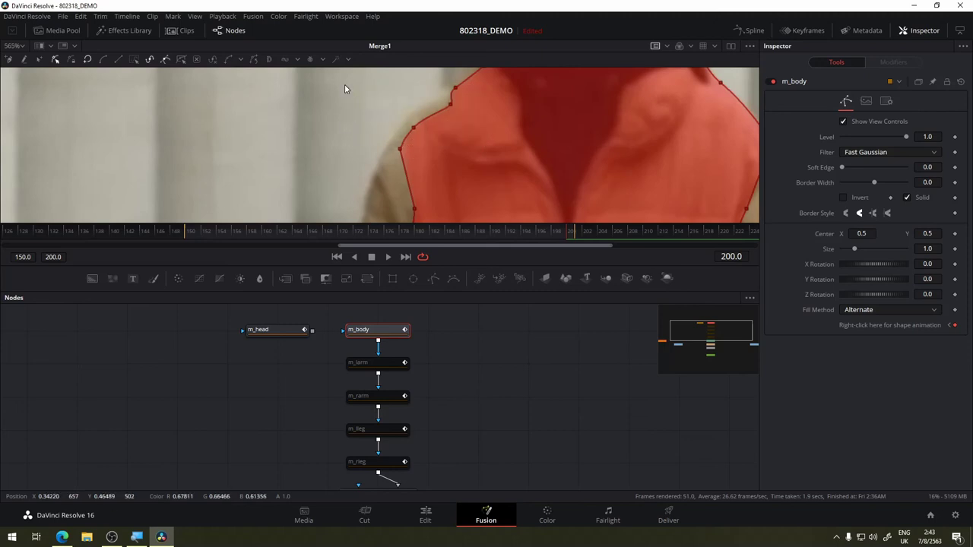
- Select the left-shoulder mask points, apply Reduce Points, and fit them to the vest edge
left_click_drag(375, 83, 520, 174)
left_click_drag(403, 143, 403, 130)
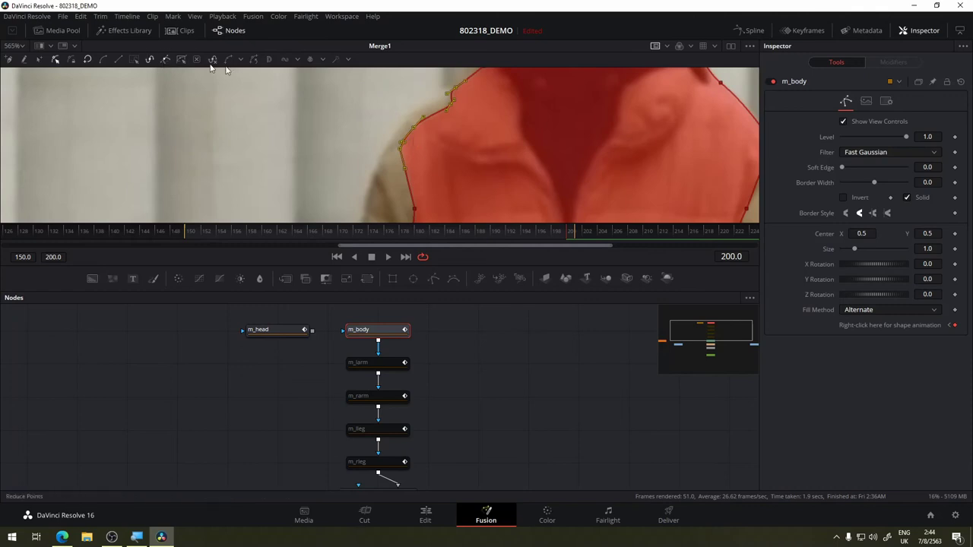
left_click(165, 58)
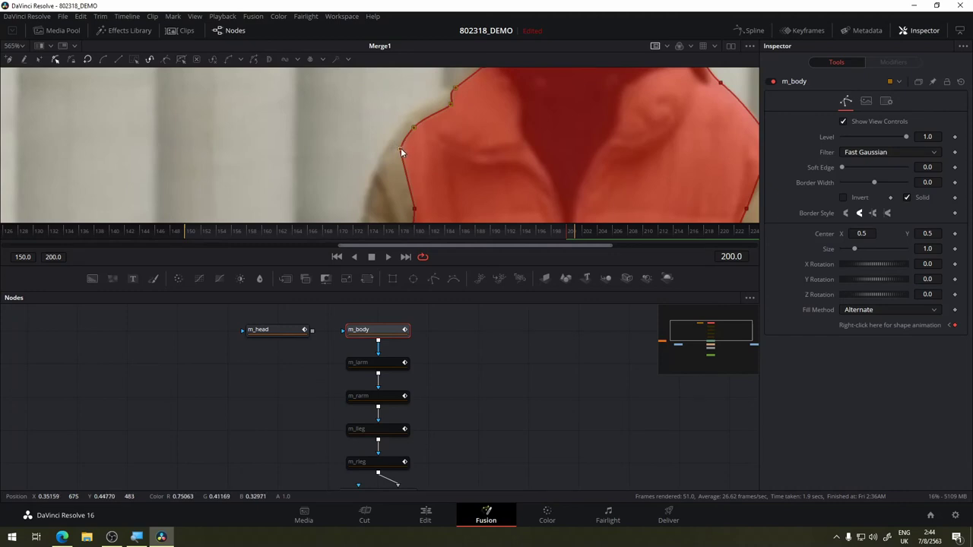
left_click_drag(401, 149, 394, 149)
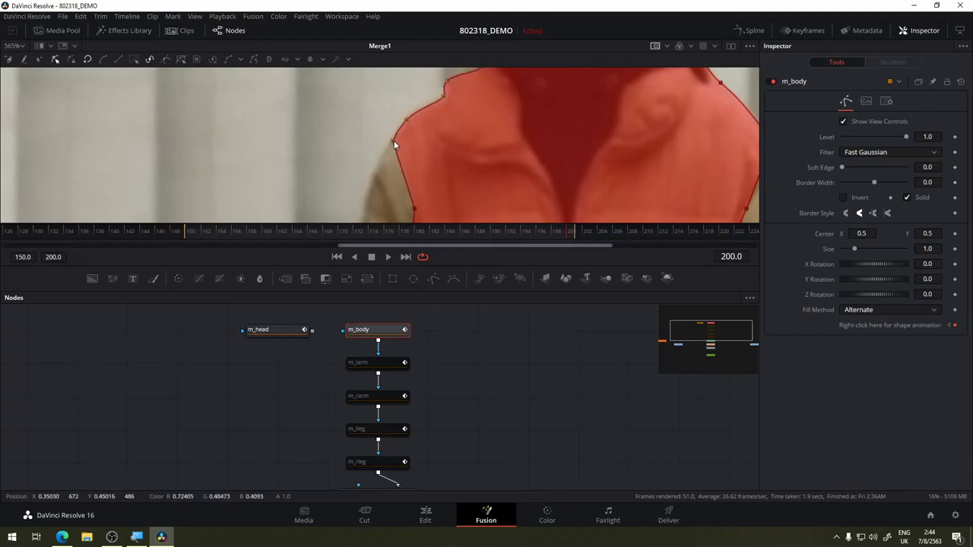
- Pull the remaining shoulder points up onto the vest's collar edge
left_click_drag(478, 130, 398, 191)
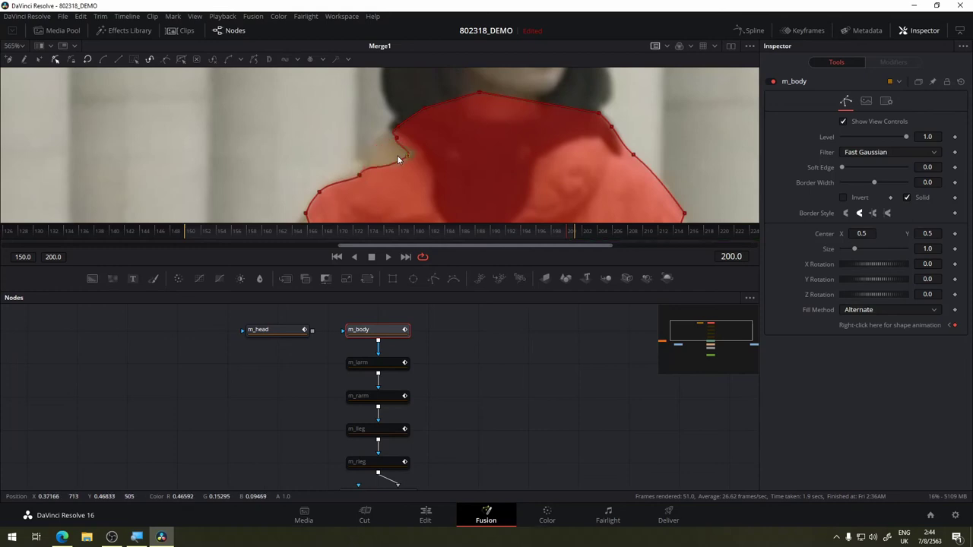
left_click_drag(361, 152, 371, 145)
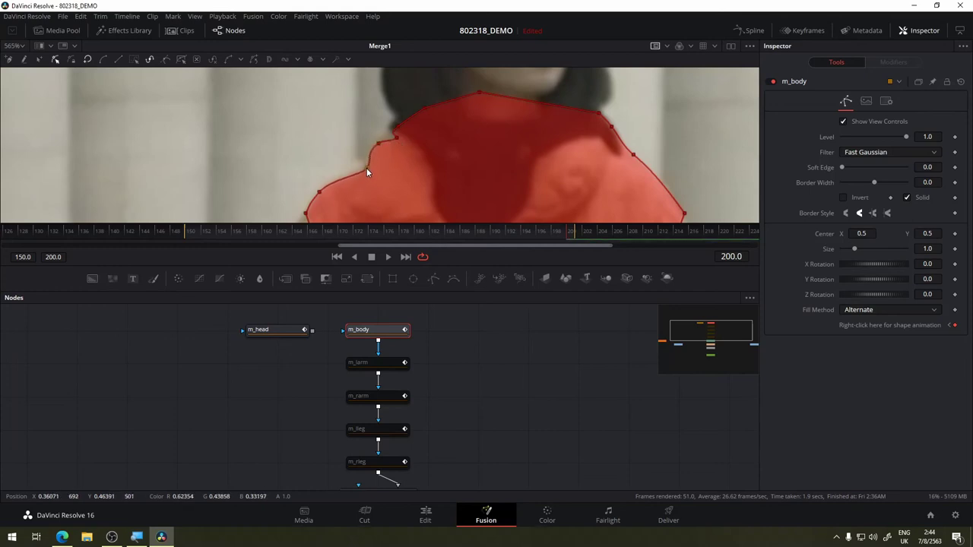
left_click_drag(408, 113, 393, 136)
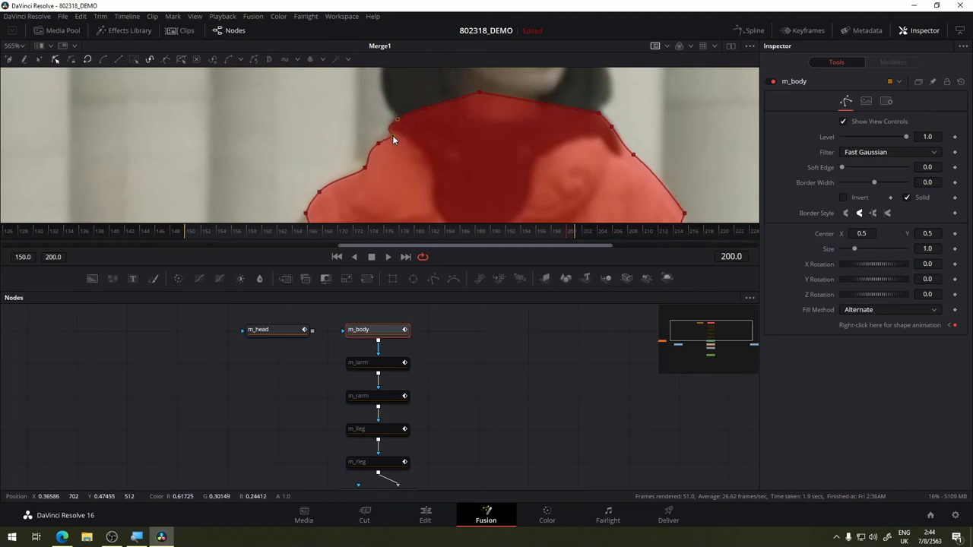
left_click_drag(663, 131, 561, 142)
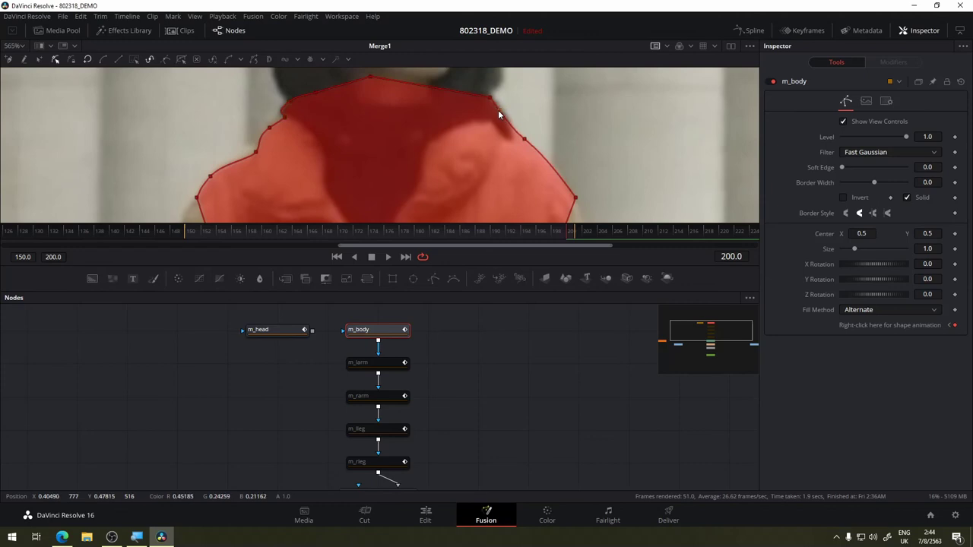
scroll(532, 114, "down", 3)
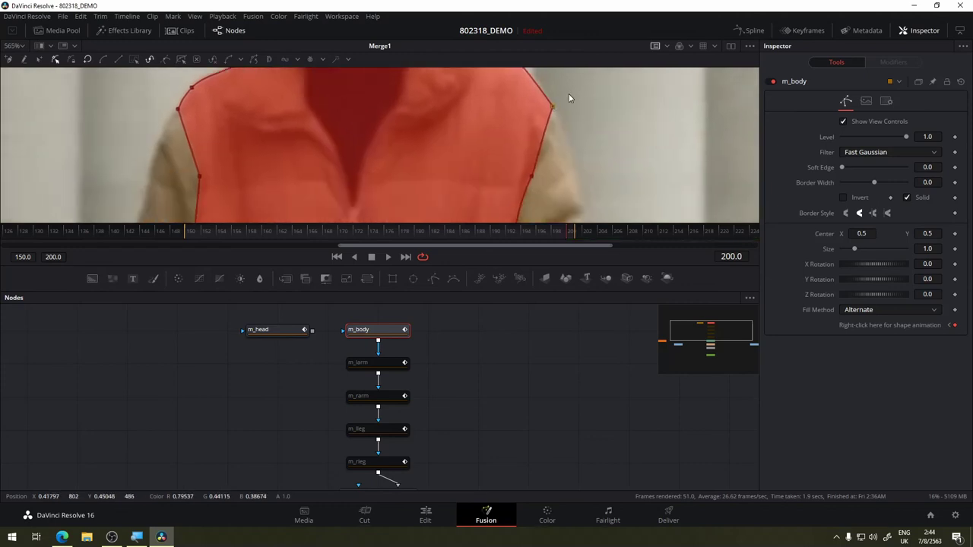
left_click_drag(568, 95, 576, 193)
scroll(527, 158, "down", 2)
scroll(532, 152, "down", 2)
scroll(538, 134, "down", 2)
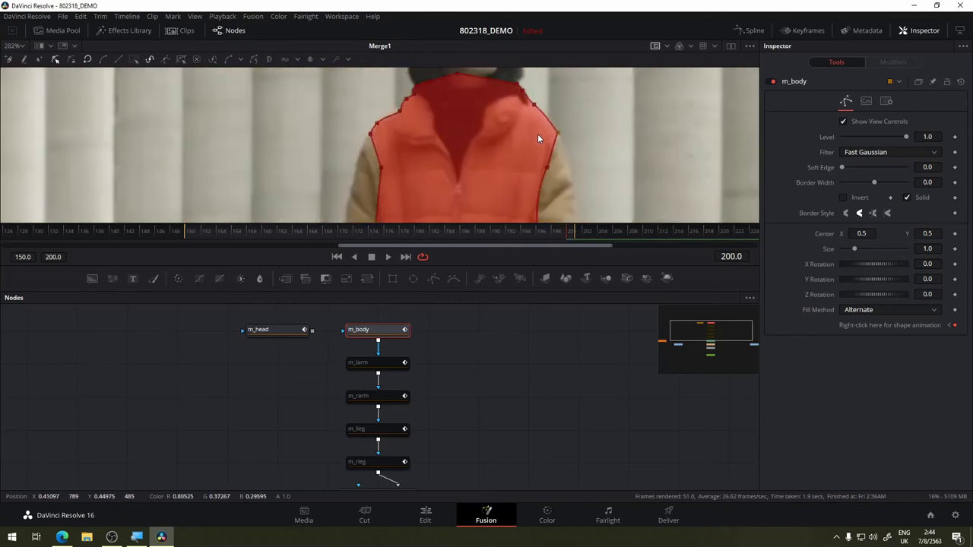
scroll(538, 134, "down", 2)
- Near frame 199, move the mask's lower-left point down onto the hem
mouse_move(542, 233)
left_mouse_down()
mouse_move(566, 238)
mouse_move(396, 242)
left_mouse_up()
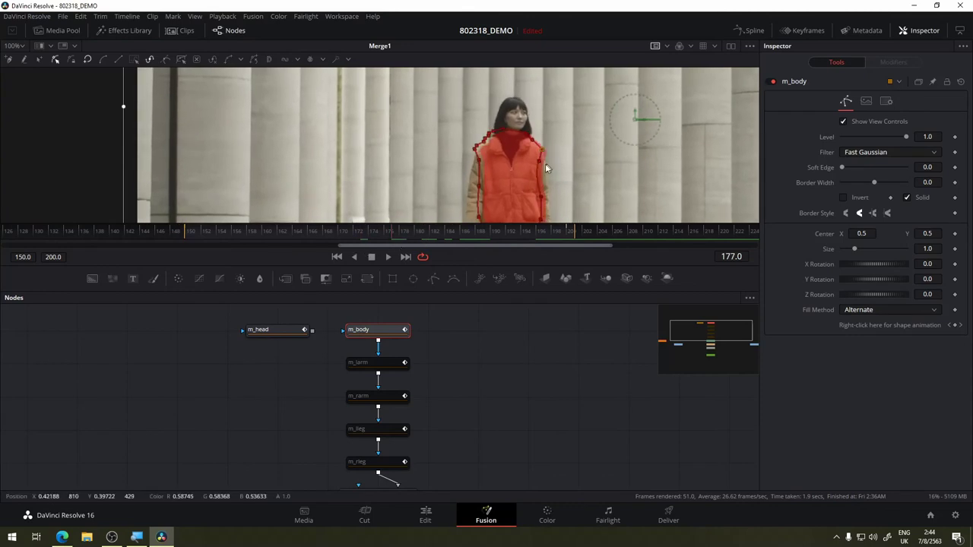
scroll(535, 165, "up", 3)
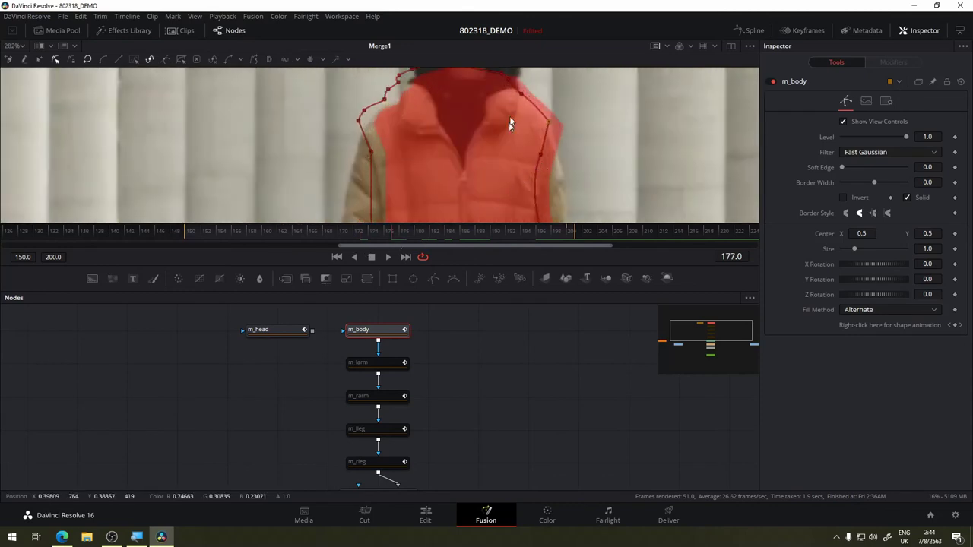
scroll(560, 190, "down", 3)
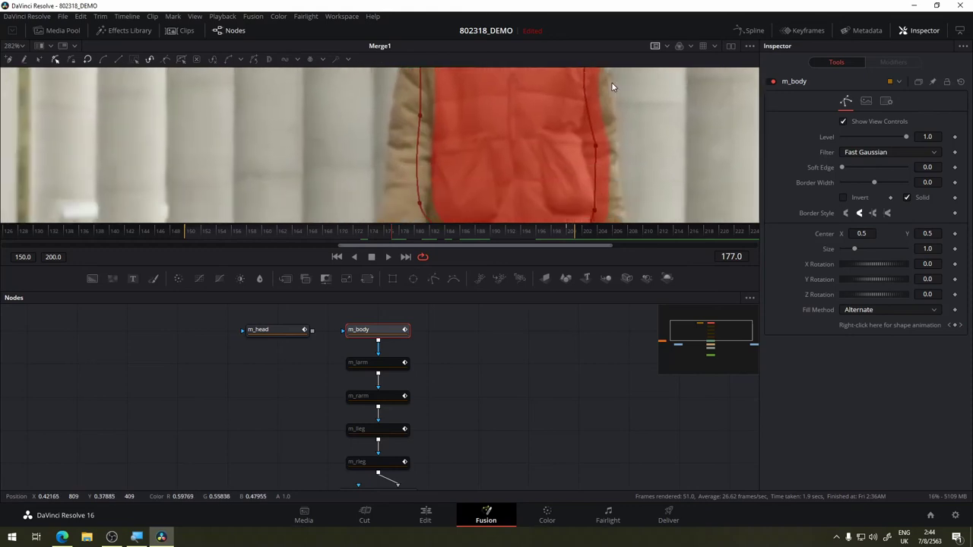
scroll(486, 168, "down", 3)
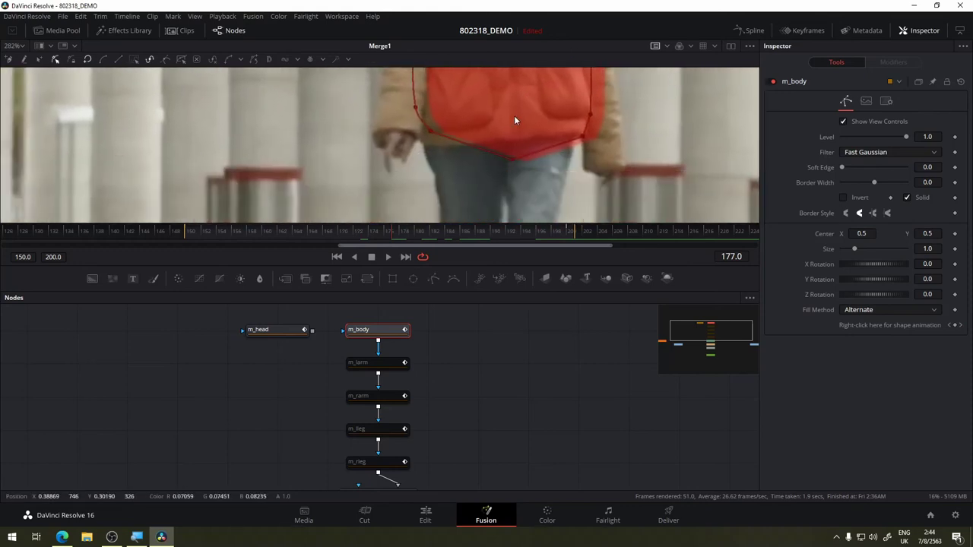
left_click(431, 133)
left_click_drag(431, 132, 425, 146)
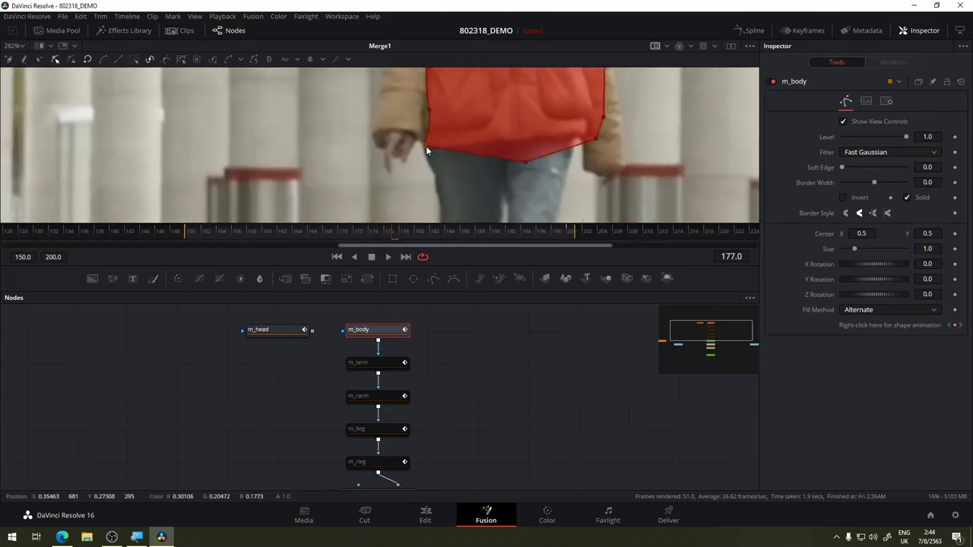
scroll(479, 144, "up", 1)
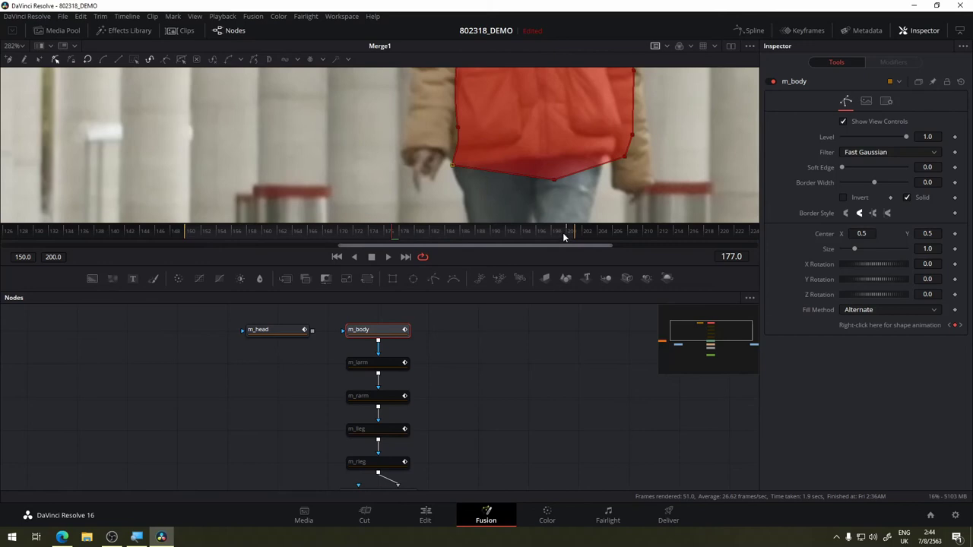
- Compare the mask at frames 150 and 200, then settle on frame 177
left_click(187, 231)
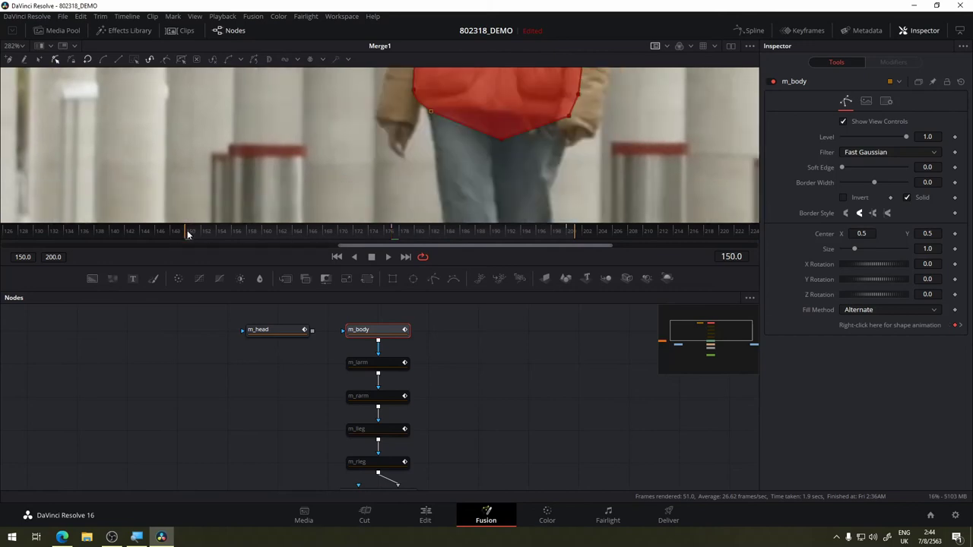
left_click_drag(431, 140, 415, 160)
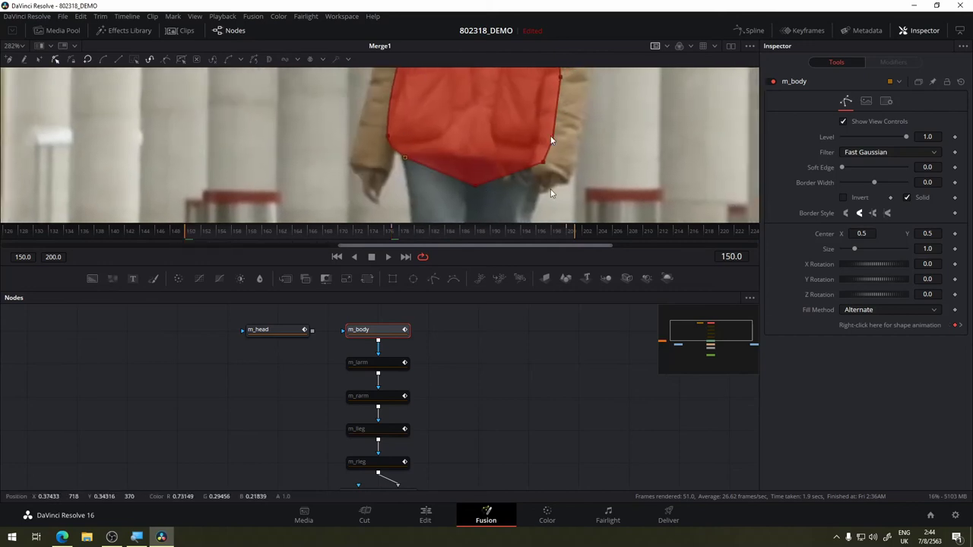
left_click(569, 230)
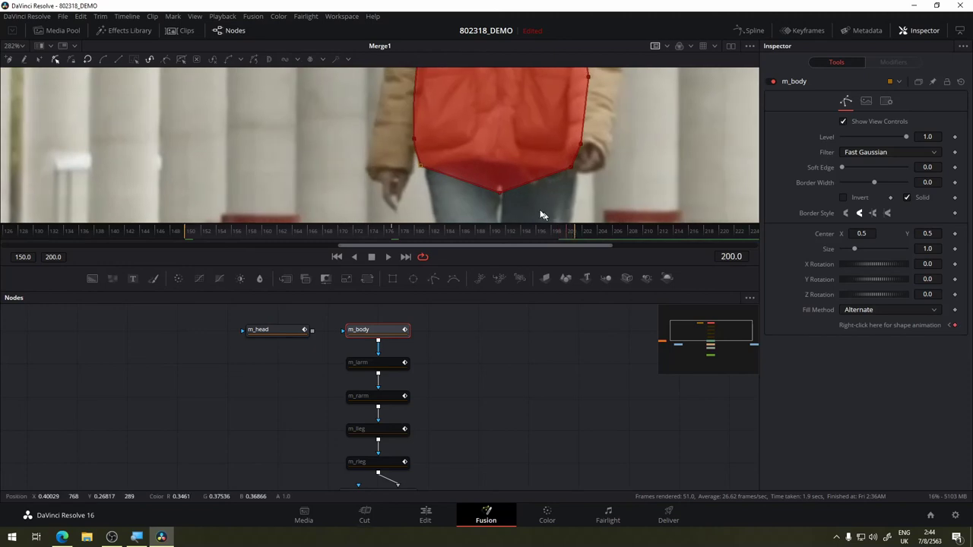
left_click(392, 232)
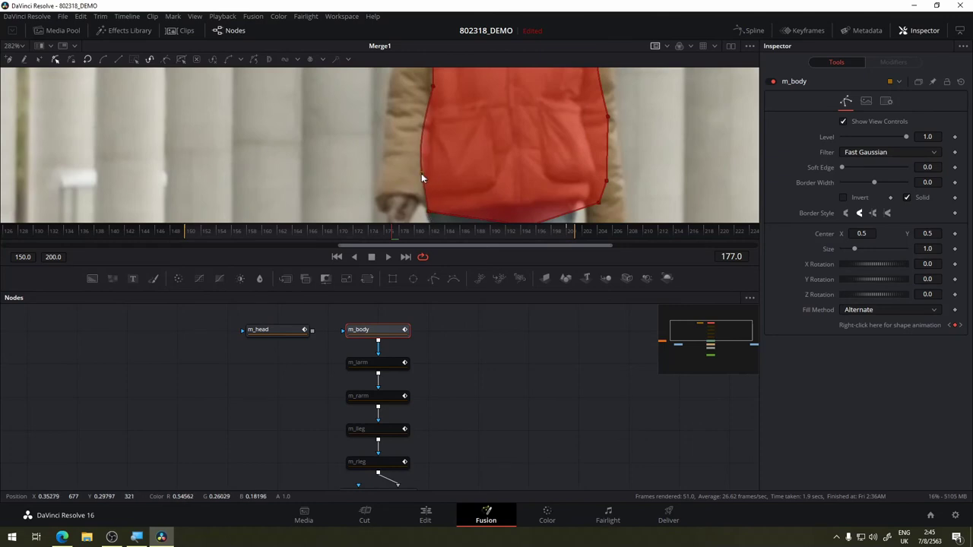
- At frame 177, pull the body mask's right-side point down the vest edge, removing the kink
scroll(490, 162, "right", 3)
scroll(490, 162, "right", 1)
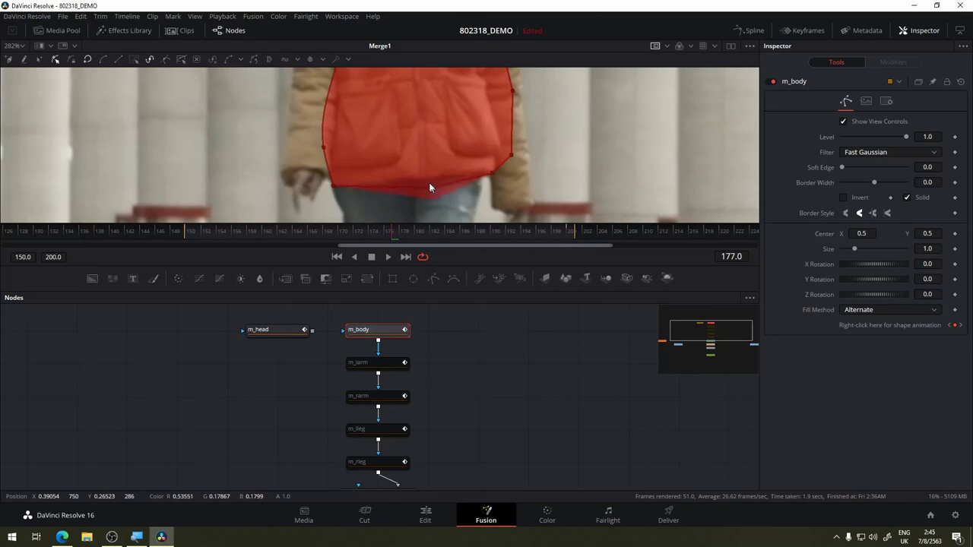
scroll(523, 167, "up", 2)
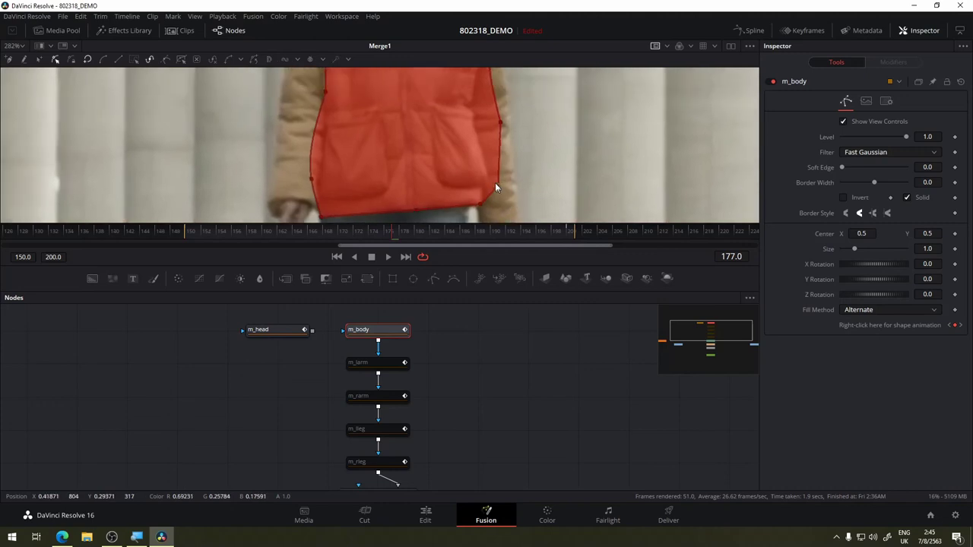
scroll(492, 170, "up", 2)
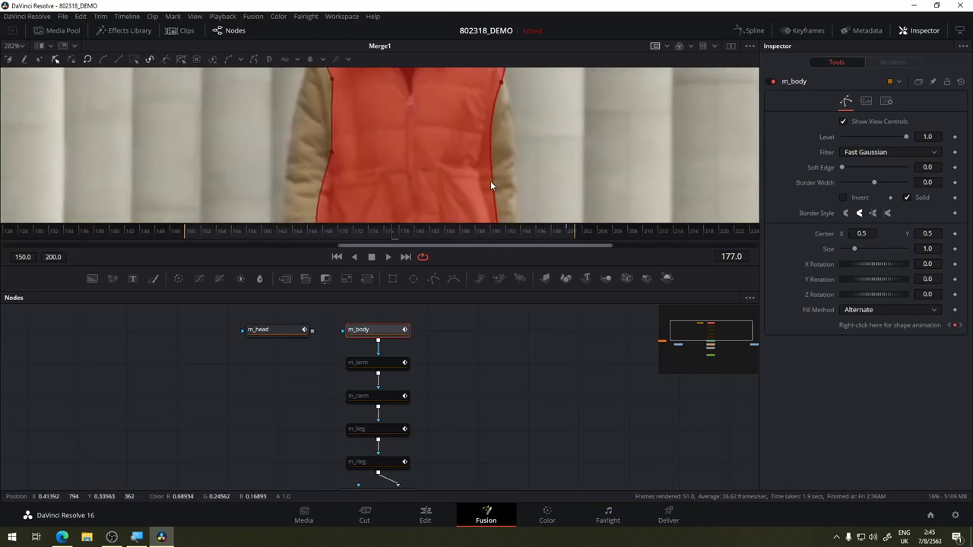
scroll(490, 181, "up", 3)
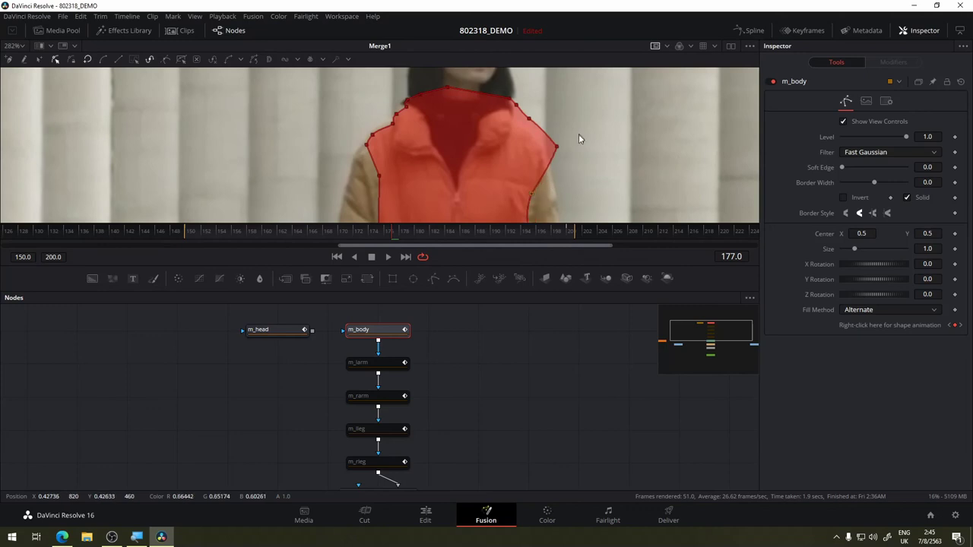
left_click_drag(557, 145, 551, 177)
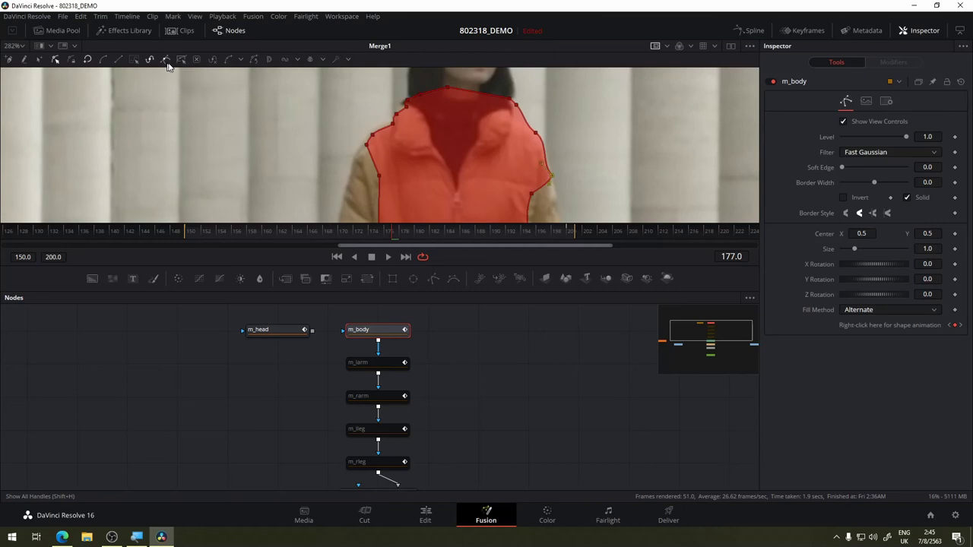
key("ctrl+z")
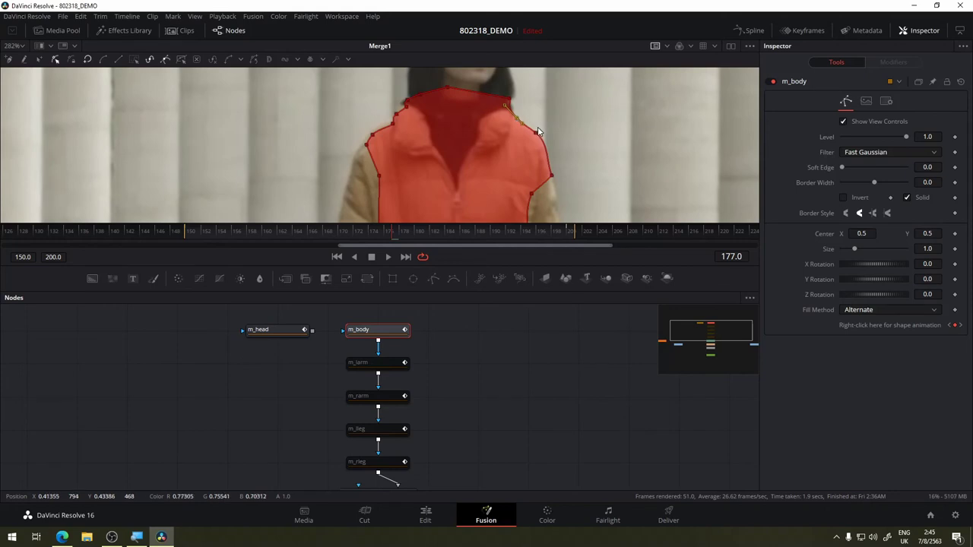
scroll(539, 129, "up", 5)
scroll(543, 144, "up", 3)
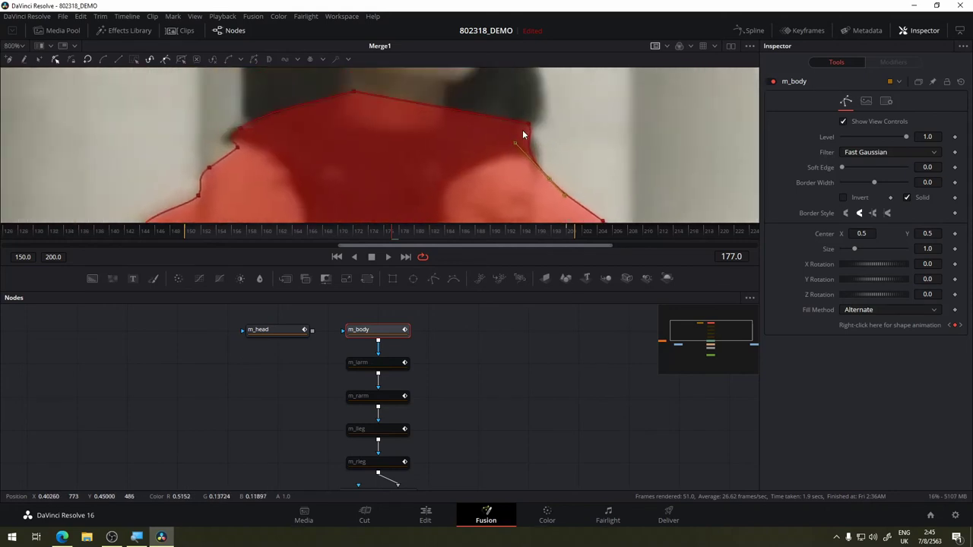
- Adjust the Bézier curves of the body mask's right-shoulder points
mouse_move(527, 124)
left_mouse_down()
mouse_move(533, 133)
mouse_move(491, 157)
mouse_move(538, 160)
mouse_move(532, 140)
mouse_move(523, 160)
left_mouse_up()
left_click(547, 181)
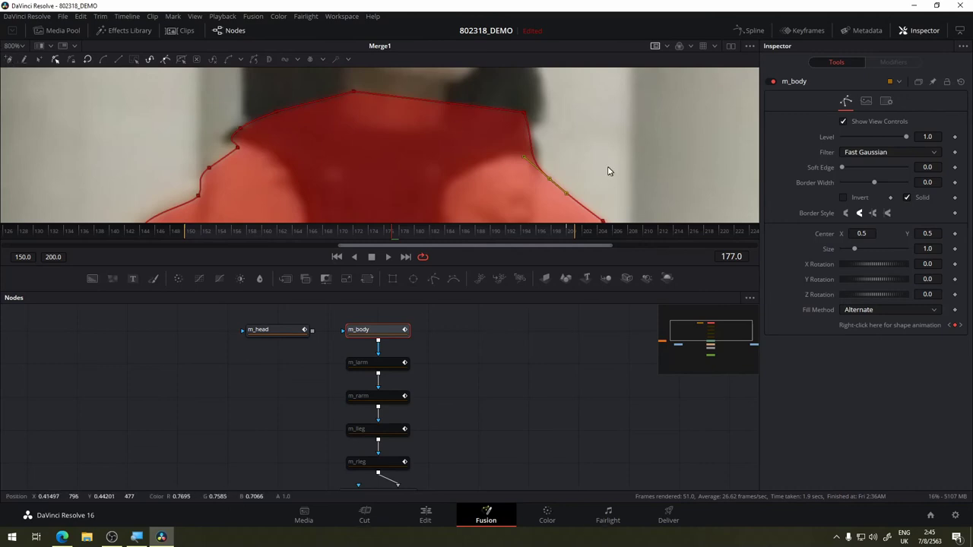
left_click(530, 141)
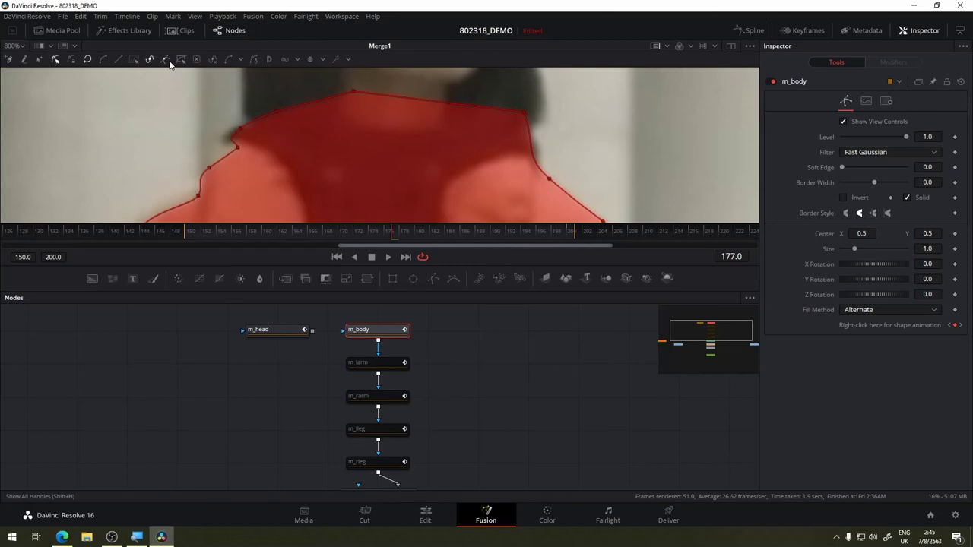
left_click_drag(547, 96, 480, 186)
left_click(534, 152)
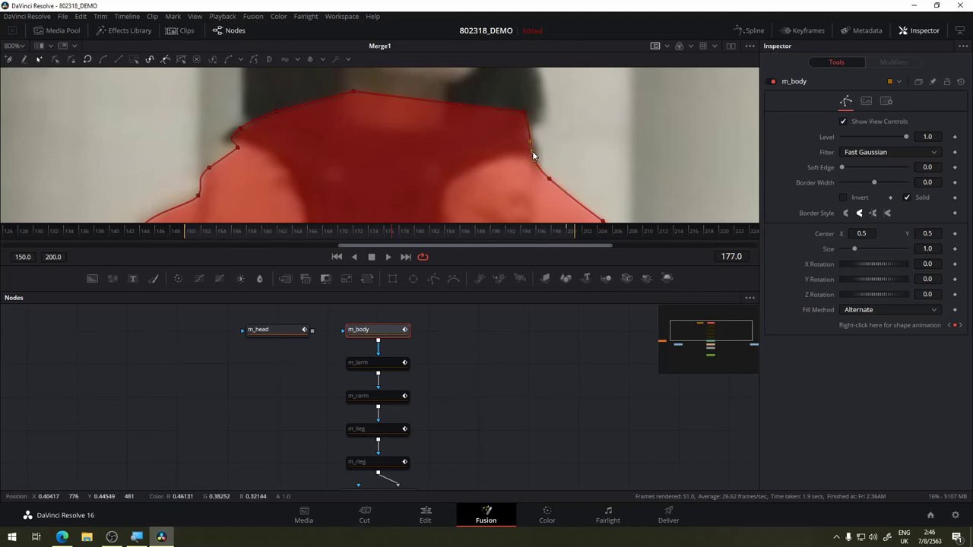
left_click(40, 59)
- Delete the stray extra point on the left shoulder edge
mouse_move(534, 154)
left_mouse_down()
mouse_move(559, 126)
mouse_move(371, 36)
mouse_move(786, 134)
left_mouse_up()
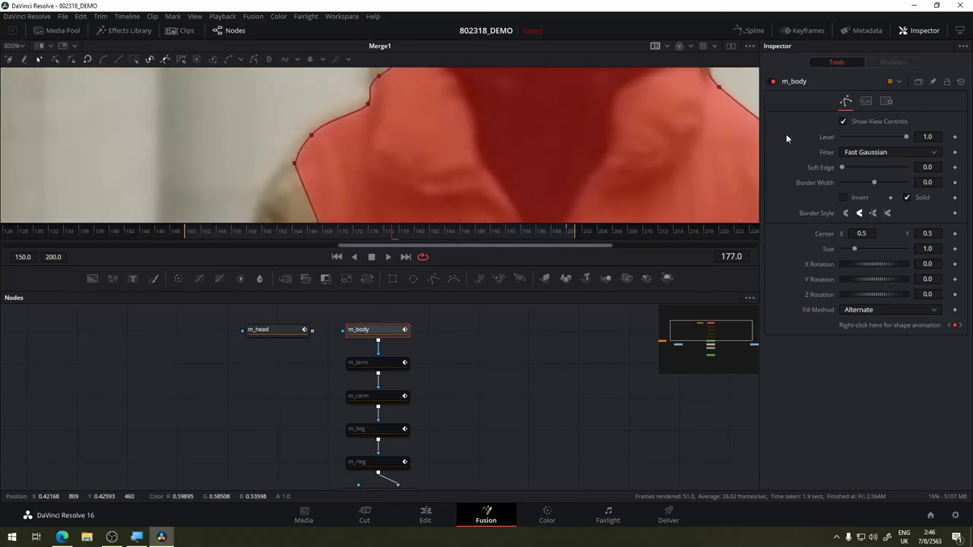
left_click_drag(447, 146, 507, 155)
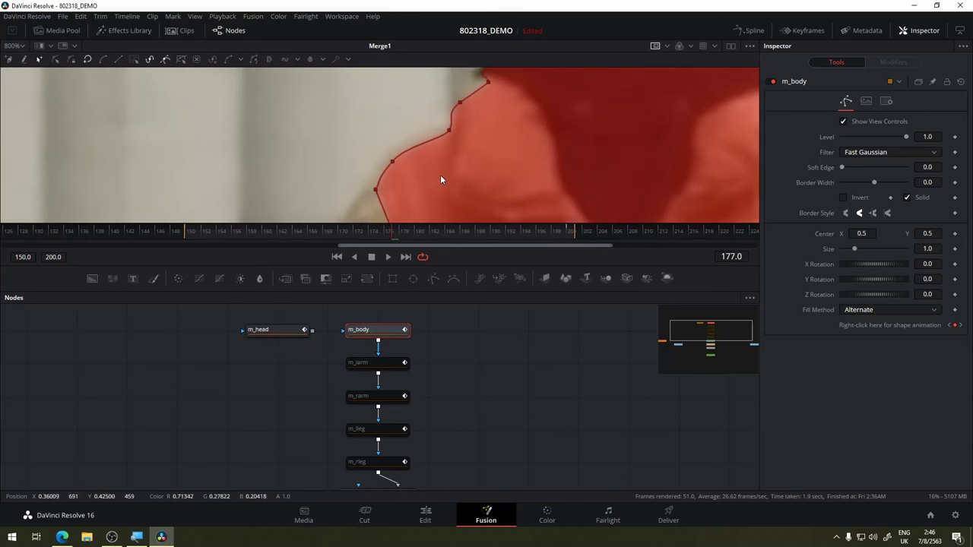
mouse_move(440, 177)
left_mouse_down()
mouse_move(459, 125)
mouse_move(411, 132)
left_mouse_up()
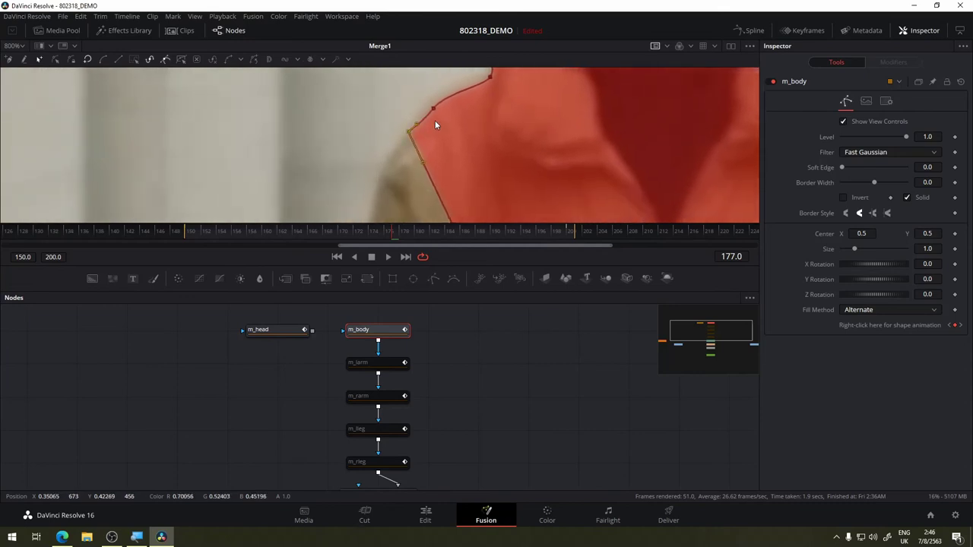
left_click(432, 107)
key("Delete")
- Move the shoulder point beside the head up to fit the collar
mouse_move(430, 101)
left_mouse_down()
mouse_move(453, 191)
mouse_move(454, 150)
left_mouse_up()
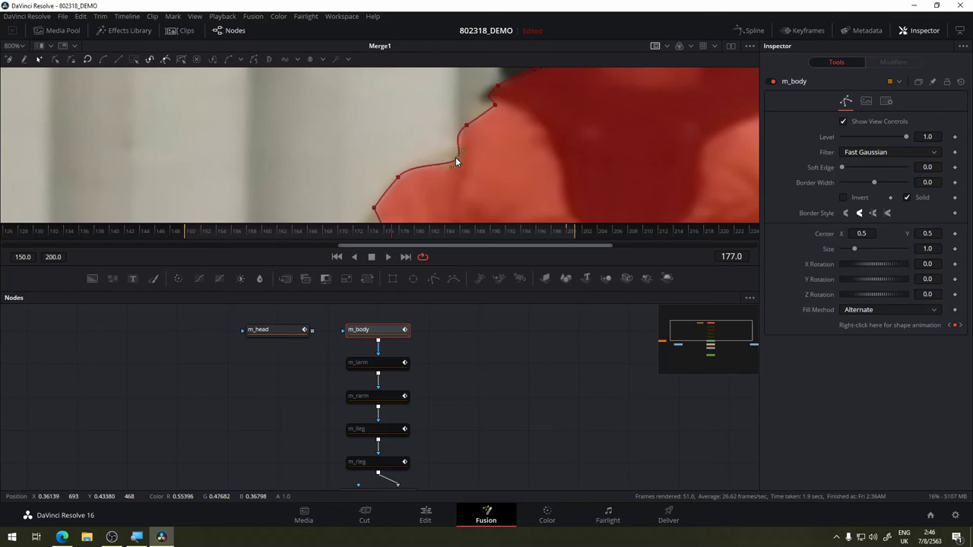
left_click_drag(448, 148, 468, 201)
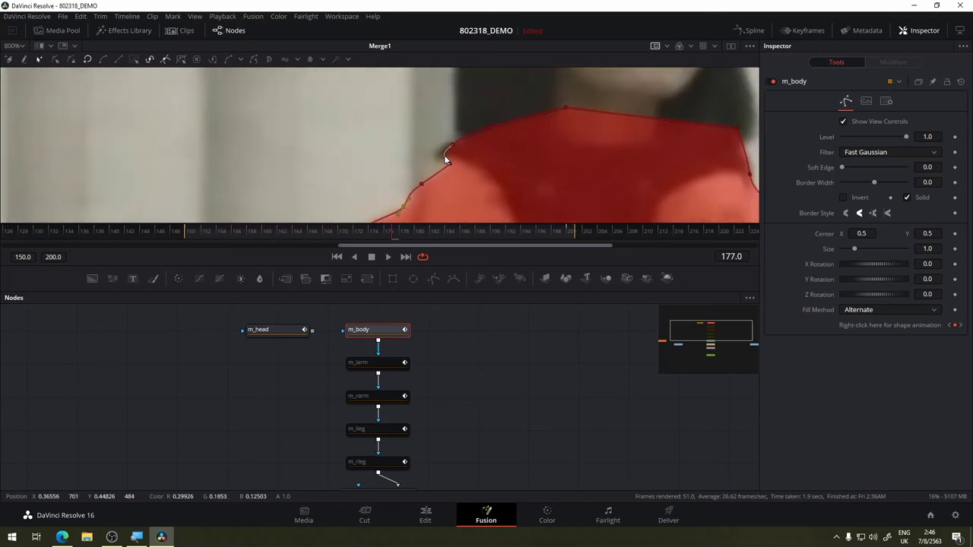
left_click(445, 146)
scroll(465, 163, "down", 2)
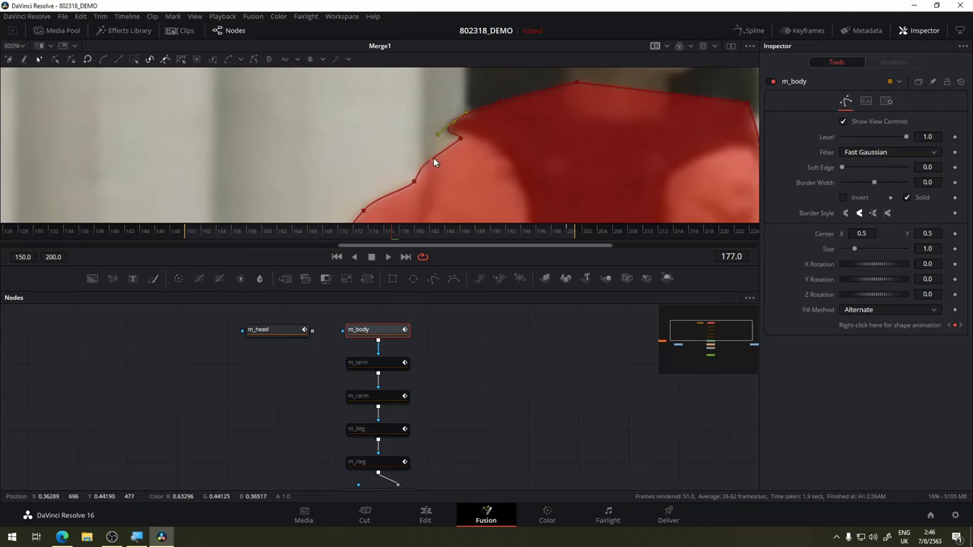
left_click_drag(433, 161, 439, 156)
scroll(438, 121, "down", 2)
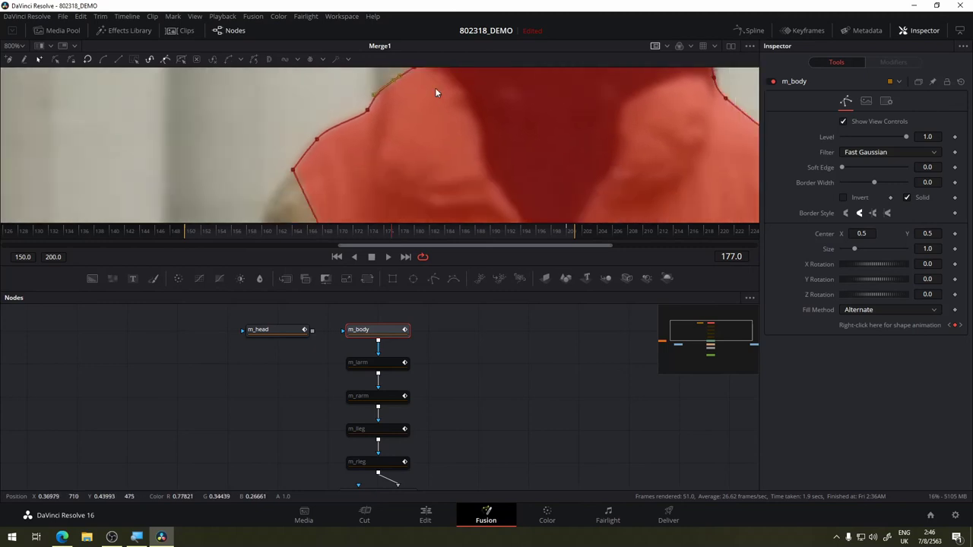
scroll(458, 130, "down", 1)
scroll(458, 126, "down", 1)
scroll(456, 137, "down", 1)
scroll(454, 145, "down", 1)
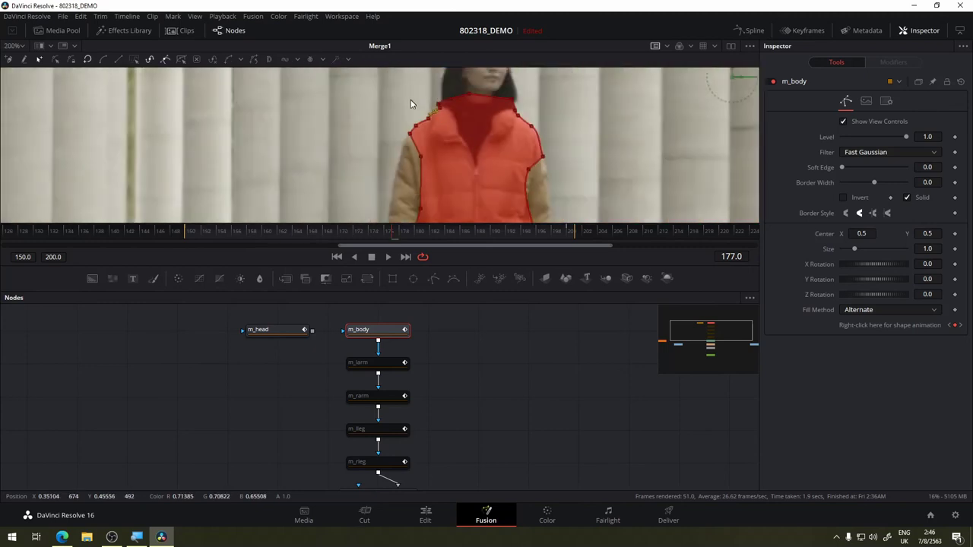
- Insert three new points along the mask's hem and left edge, checking frames 150 and 163
left_click_drag(453, 187, 430, 120)
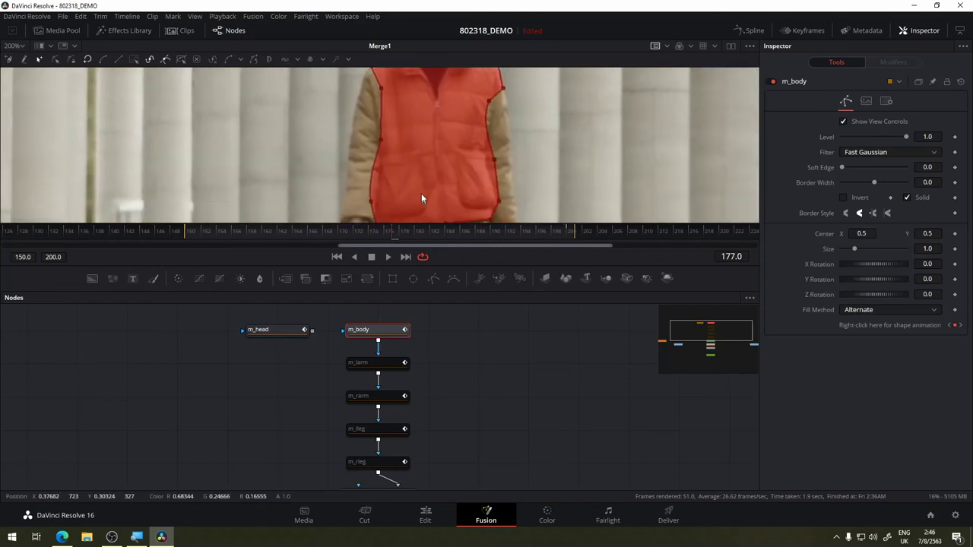
left_click_drag(421, 193, 383, 120)
scroll(395, 168, "up", 3)
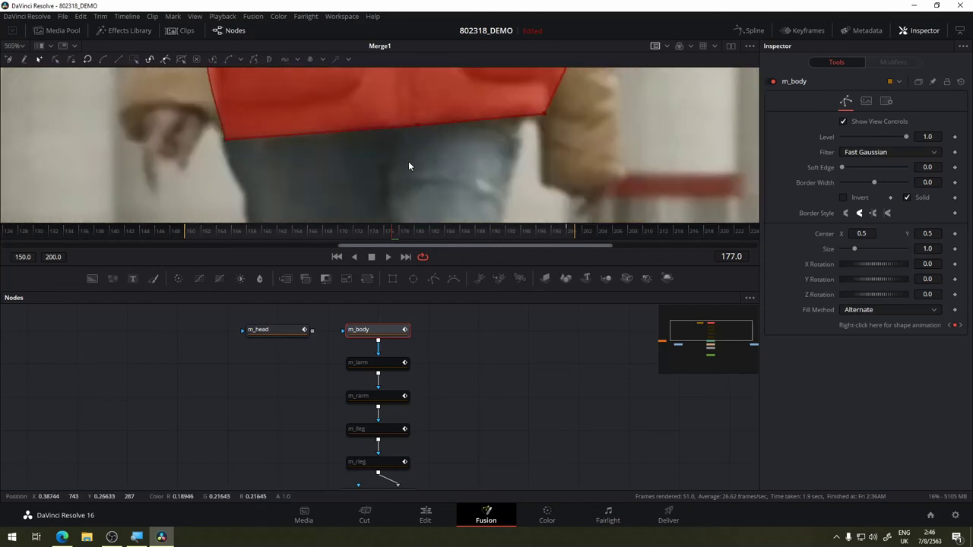
left_click_drag(408, 161, 484, 138)
left_click(486, 118)
left_click(522, 112)
left_click(211, 115)
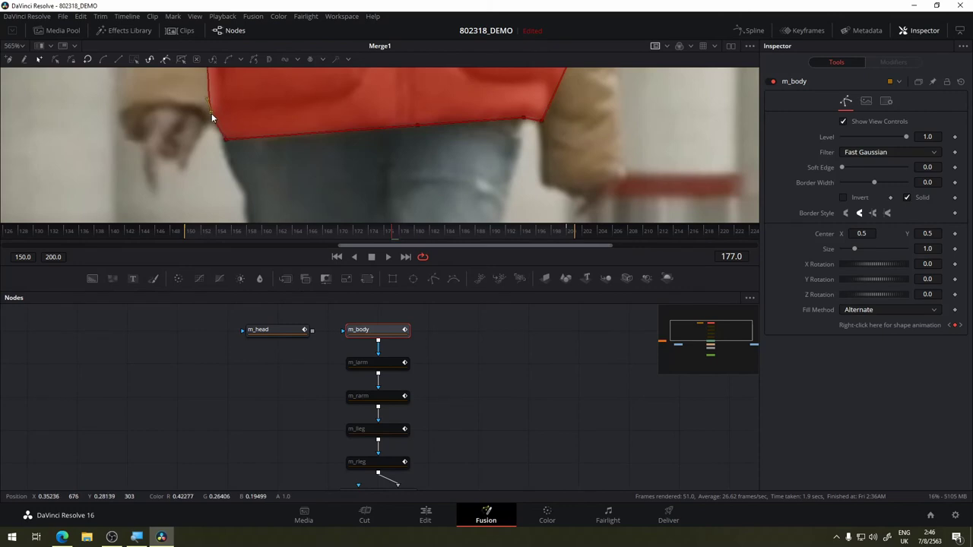
left_click(337, 257)
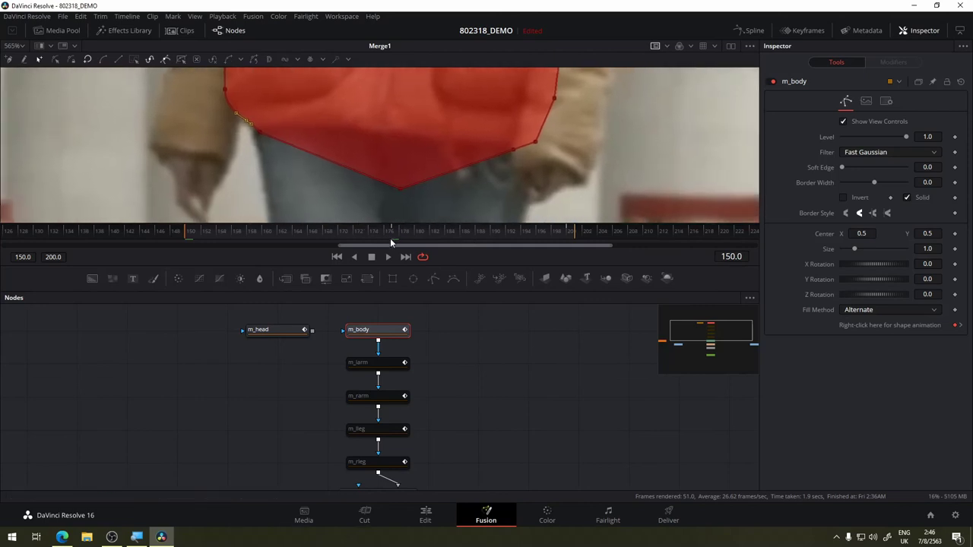
left_click(388, 231)
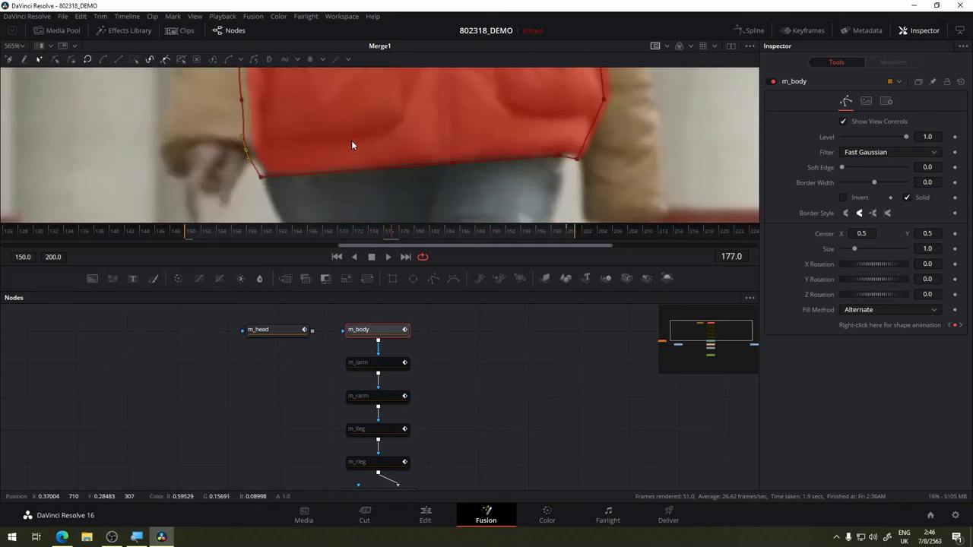
left_click(287, 231)
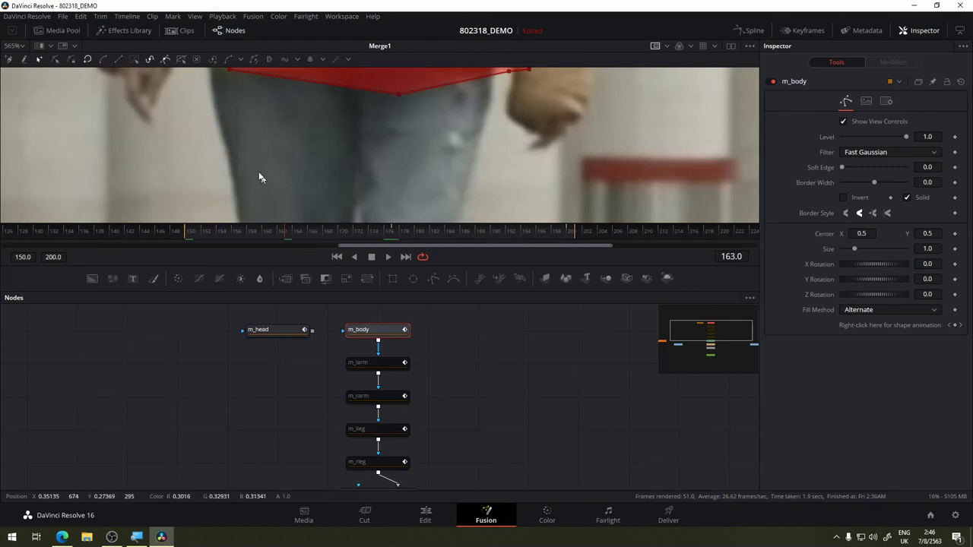
- At frame 163, refit the m_body mask's left edge and lift a bottom-left point to the hem
left_click_drag(273, 168, 295, 288)
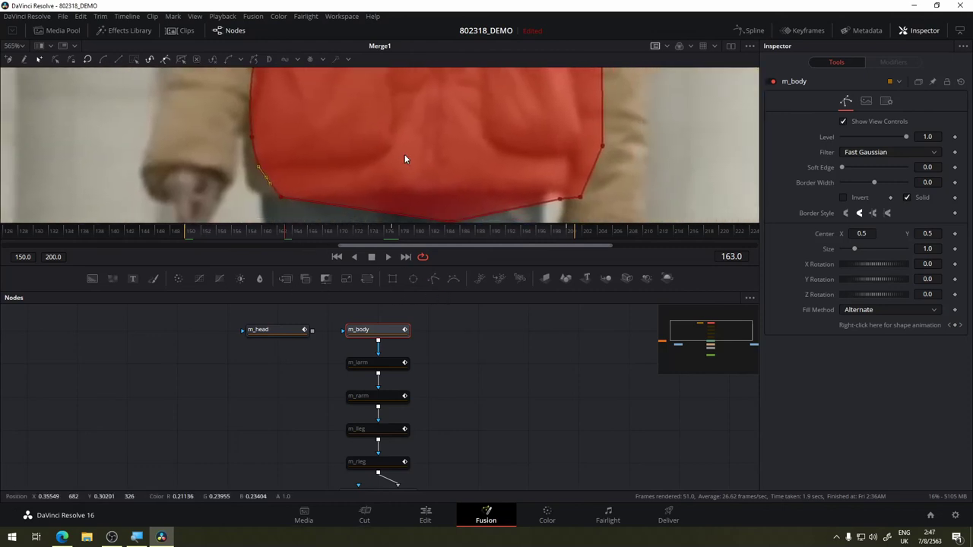
scroll(404, 154, "down", 4)
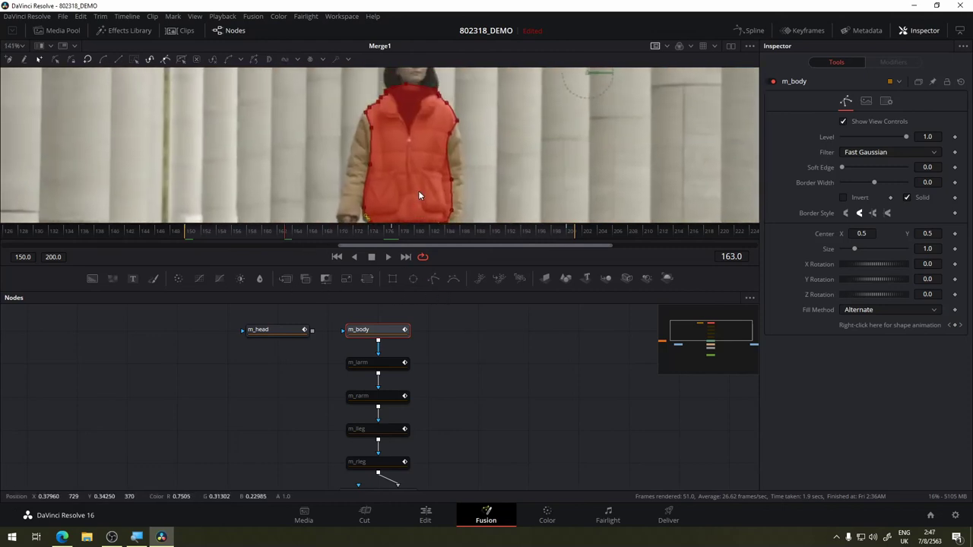
scroll(451, 112, "up", 1)
scroll(403, 129, "up", 1)
scroll(403, 130, "up", 1)
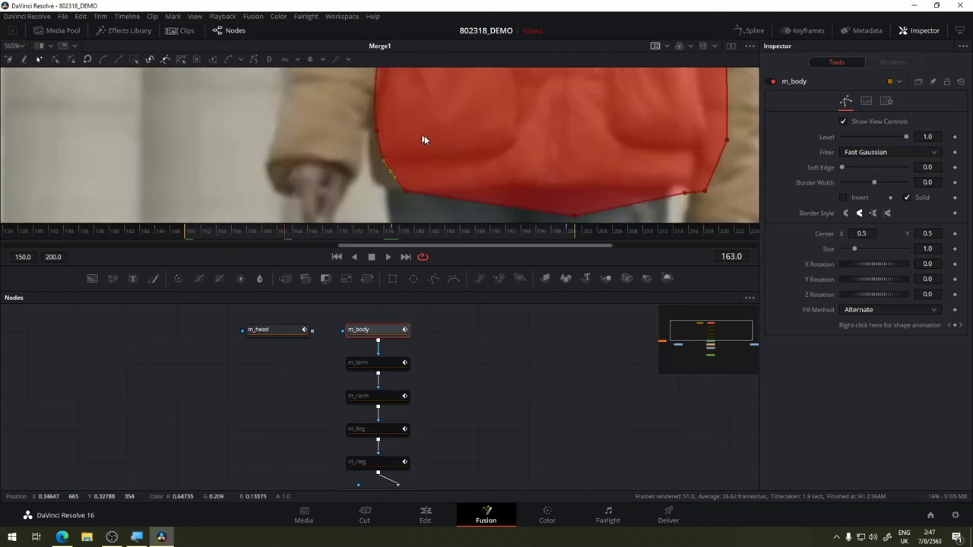
mouse_move(477, 103)
left_mouse_down()
mouse_move(339, 176)
mouse_move(377, 187)
mouse_move(380, 178)
left_mouse_up()
left_click(434, 150)
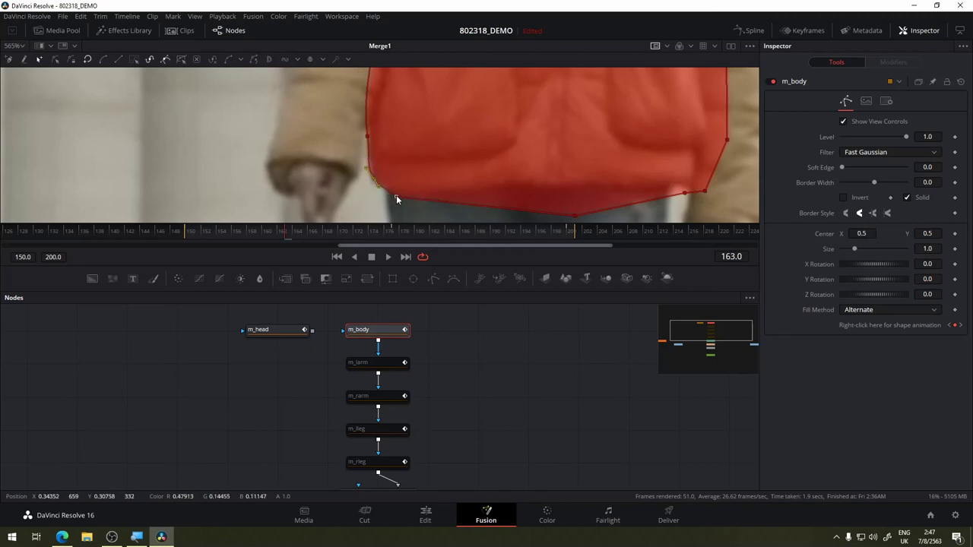
left_click_drag(395, 194, 391, 189)
- Fit the mask along the vest's right edge and raise its top-right corner to the neckline
mouse_move(636, 185)
left_mouse_down()
mouse_move(521, 159)
mouse_move(515, 142)
left_mouse_up()
scroll(542, 136, "up", 3)
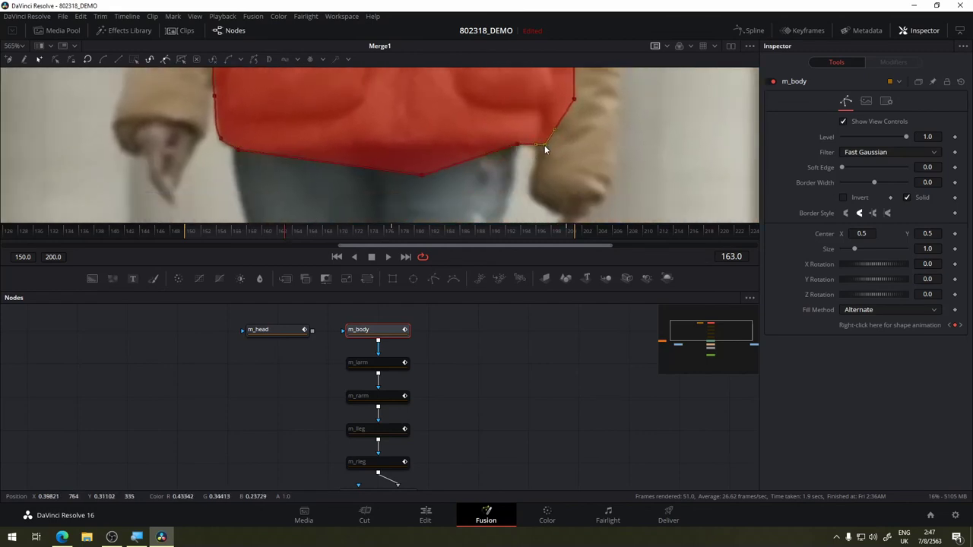
scroll(572, 143, "left", 3)
scroll(567, 141, "down", 5)
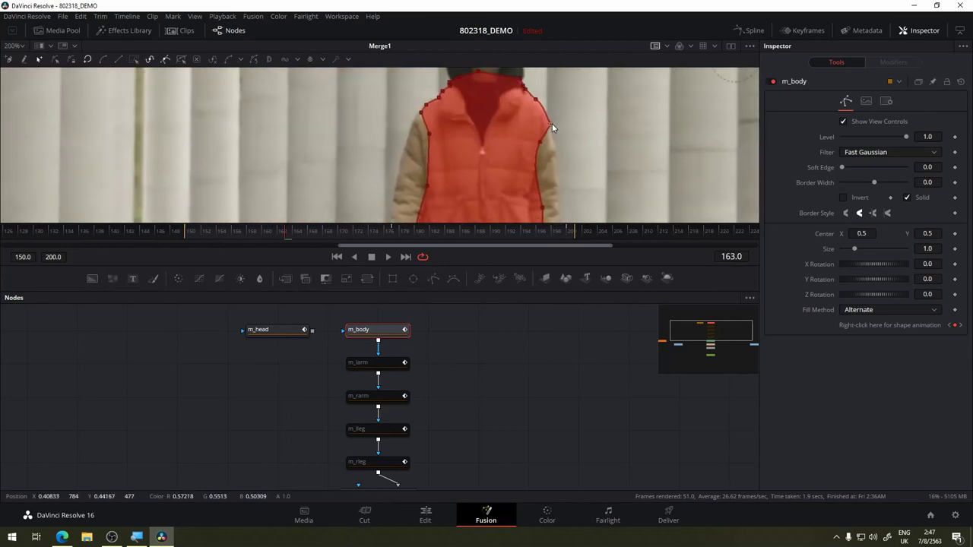
scroll(551, 123, "up", 5)
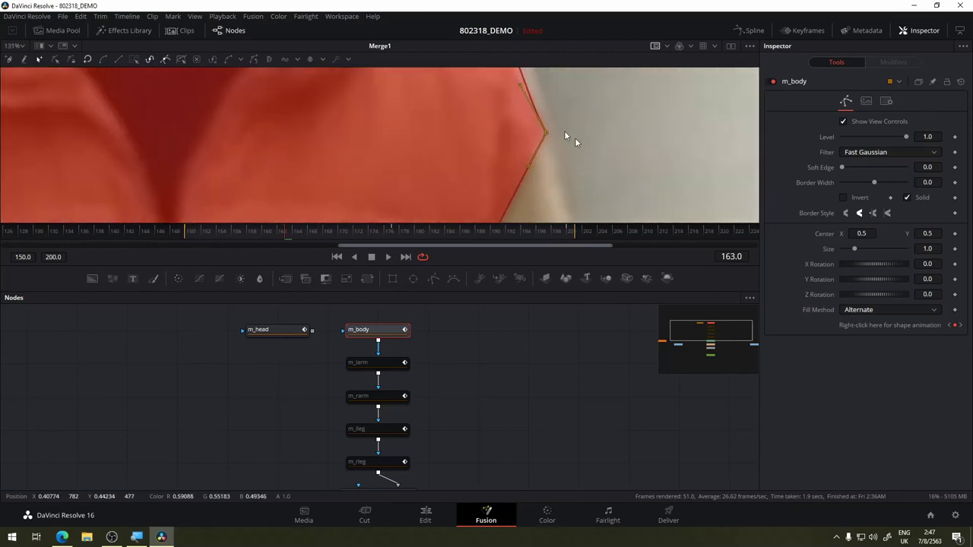
scroll(574, 137, "up", 3)
scroll(570, 166, "up", 2)
scroll(573, 184, "up", 2)
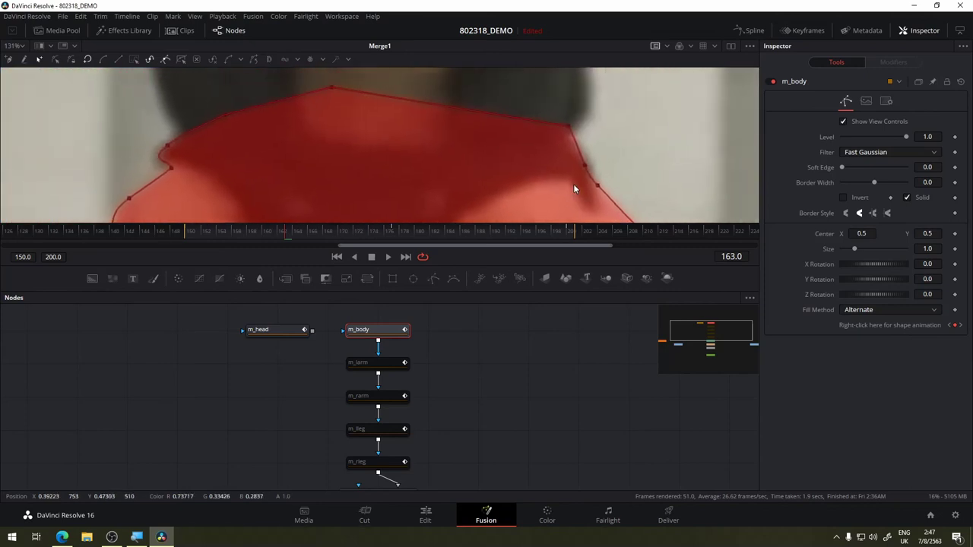
left_click_drag(598, 186, 588, 166)
left_click_drag(569, 126, 538, 88)
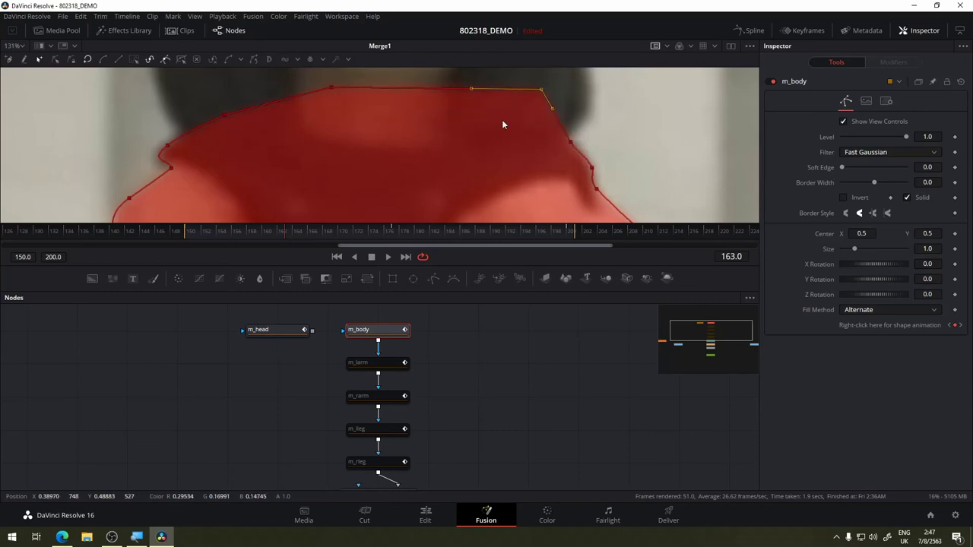
- Smooth the m_body curve over the woman's left shoulder
scroll(568, 106, "down", 2)
scroll(363, 200, "left", 2)
scroll(519, 117, "left", 3)
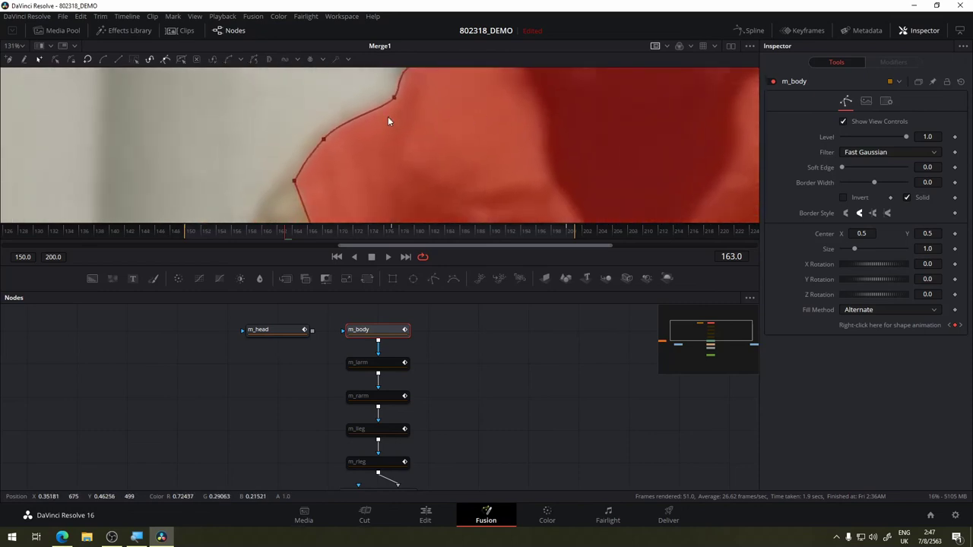
left_click_drag(324, 139, 318, 134)
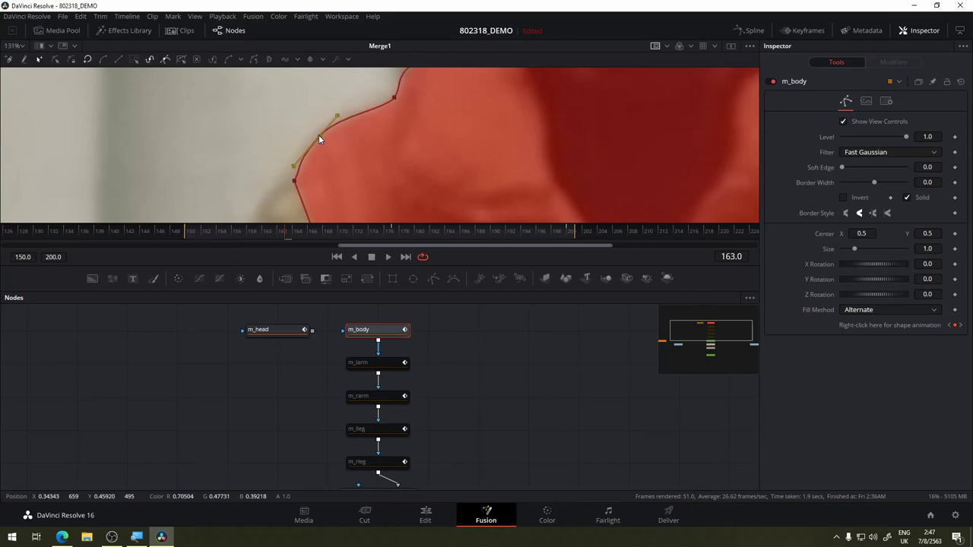
left_click(293, 180)
scroll(410, 166, "down", 3)
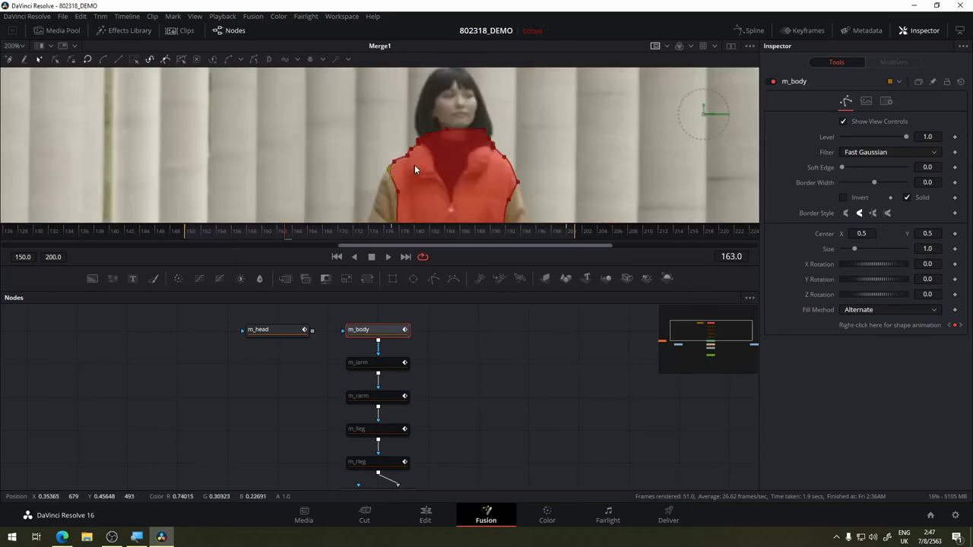
scroll(414, 164, "down", 2)
- Step to frame 190 and shift the whole m_body mask to fit the vest
left_click(490, 232)
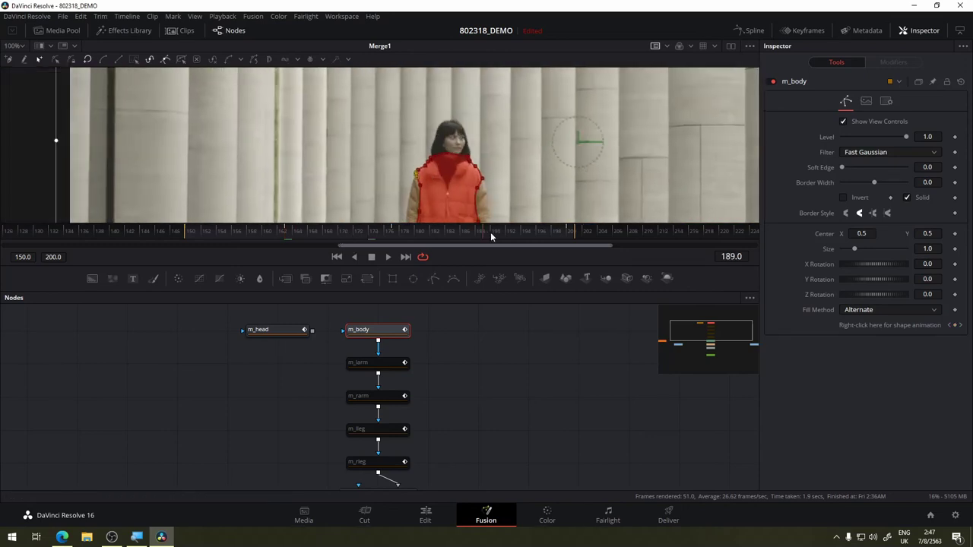
left_click(498, 231)
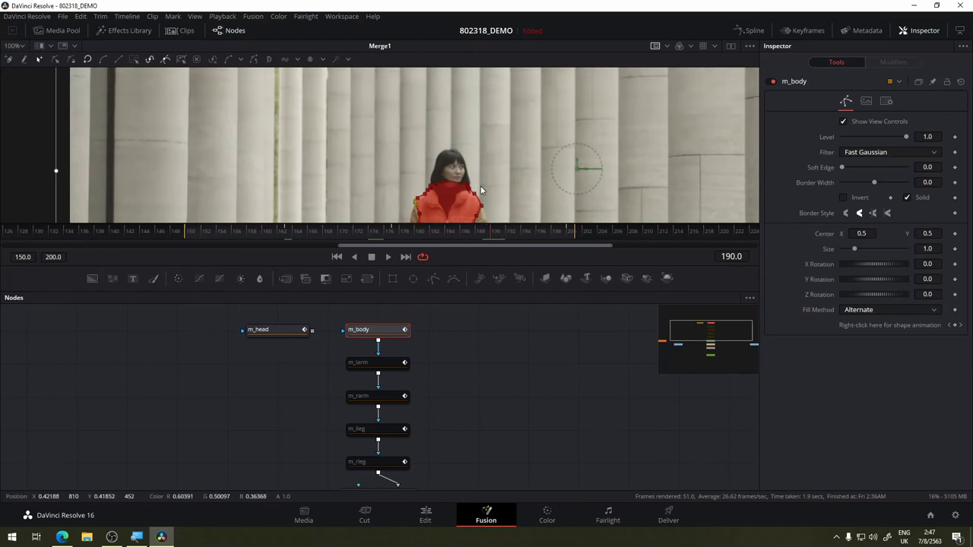
scroll(480, 185, "up", 2)
scroll(449, 155, "up", 2)
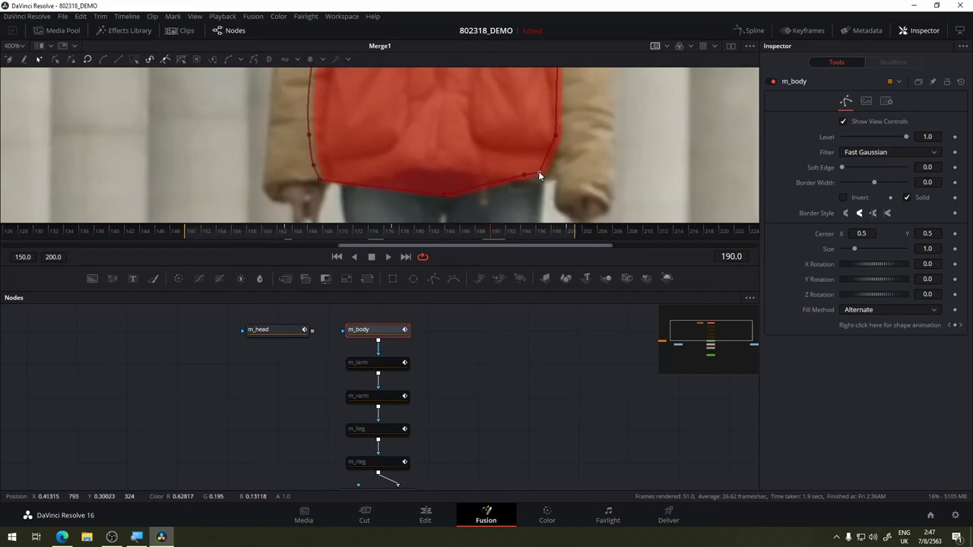
mouse_move(538, 171)
left_mouse_down()
mouse_move(550, 172)
mouse_move(515, 167)
mouse_move(526, 183)
left_mouse_up()
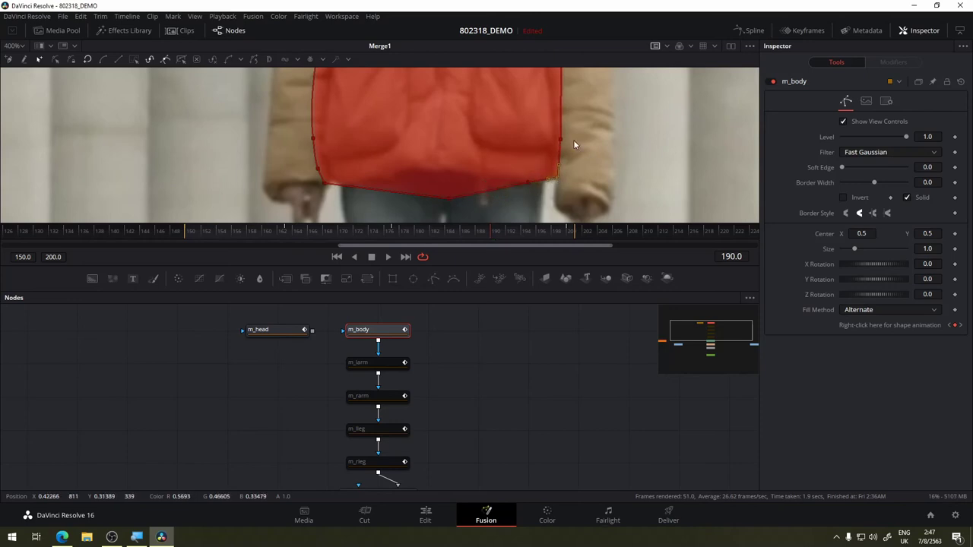
- Nudge the lower-right point outward and reshape the right shoulder curve
scroll(573, 140, "up", 5)
scroll(522, 160, "up", 3)
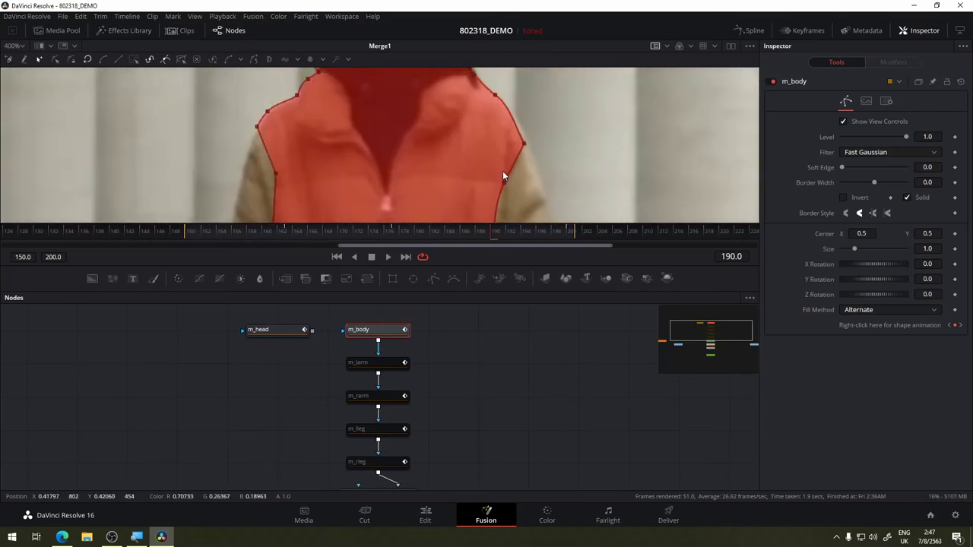
scroll(505, 172, "up", 2)
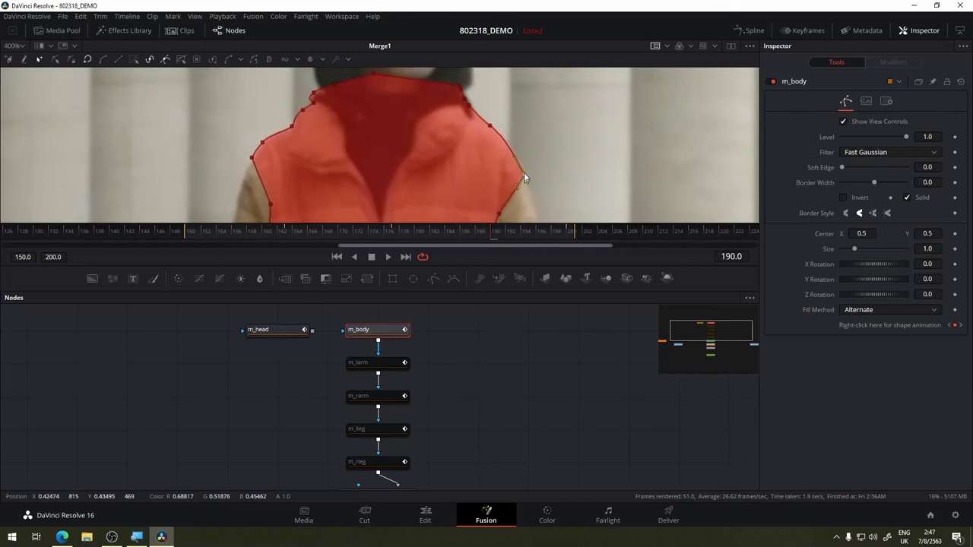
left_click_drag(519, 177, 524, 174)
left_click(488, 129)
left_click_drag(489, 131, 483, 141)
- Pull the shoulder point up-left and adjust its tangent to straighten the shoulder edge
left_click_drag(482, 108, 514, 124)
scroll(497, 124, "down", 3)
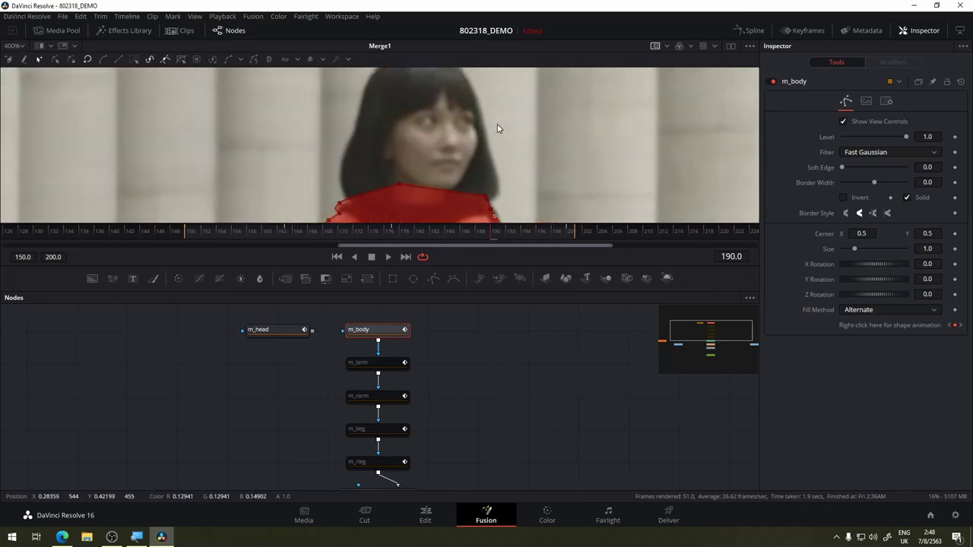
scroll(494, 130, "up", 2)
scroll(494, 129, "up", 3)
scroll(497, 112, "up", 2)
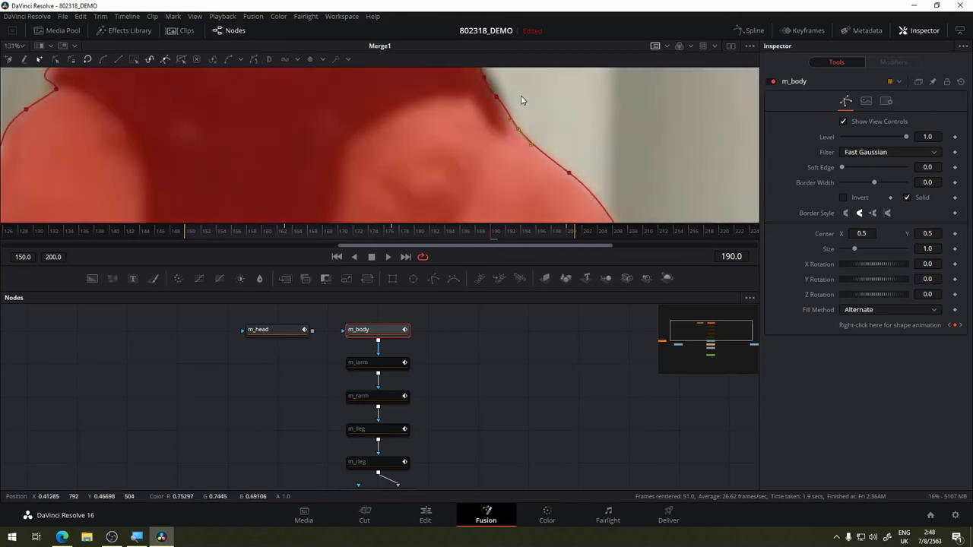
scroll(498, 114, "down", 1)
left_click_drag(485, 142, 476, 145)
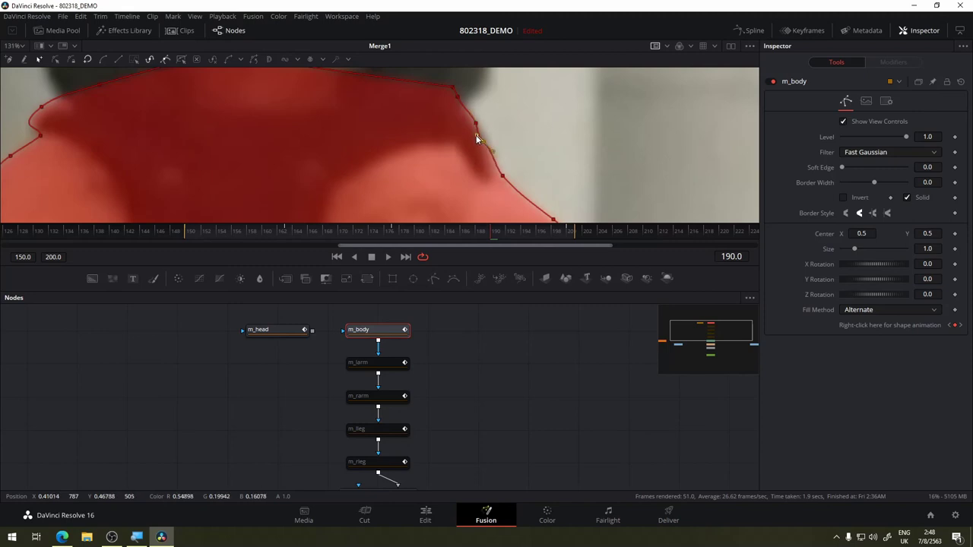
left_click_drag(475, 137, 481, 130)
- Move the left shoulder point down onto the vest edge, then scrub back to frame 184
scroll(491, 129, "left", 2)
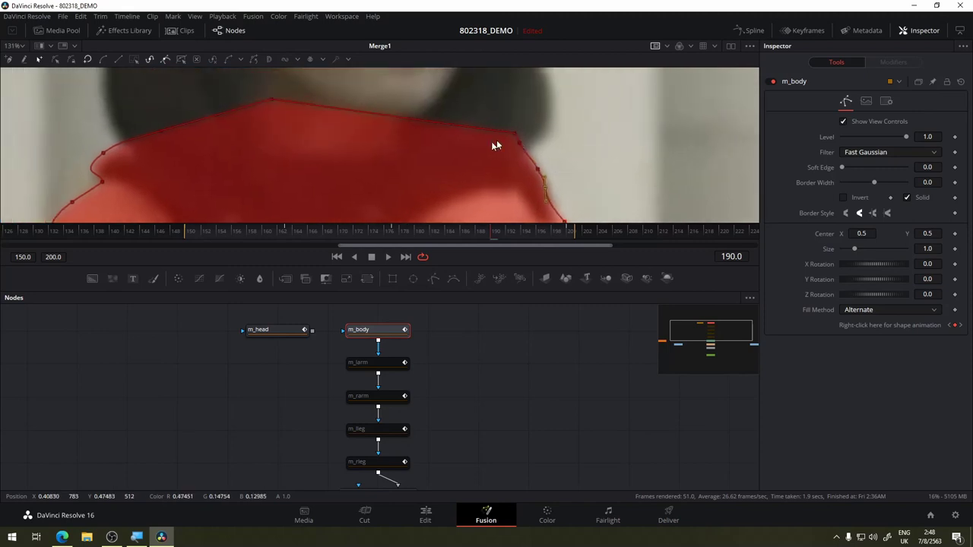
scroll(608, 104, "left", 2)
scroll(371, 117, "left", 2)
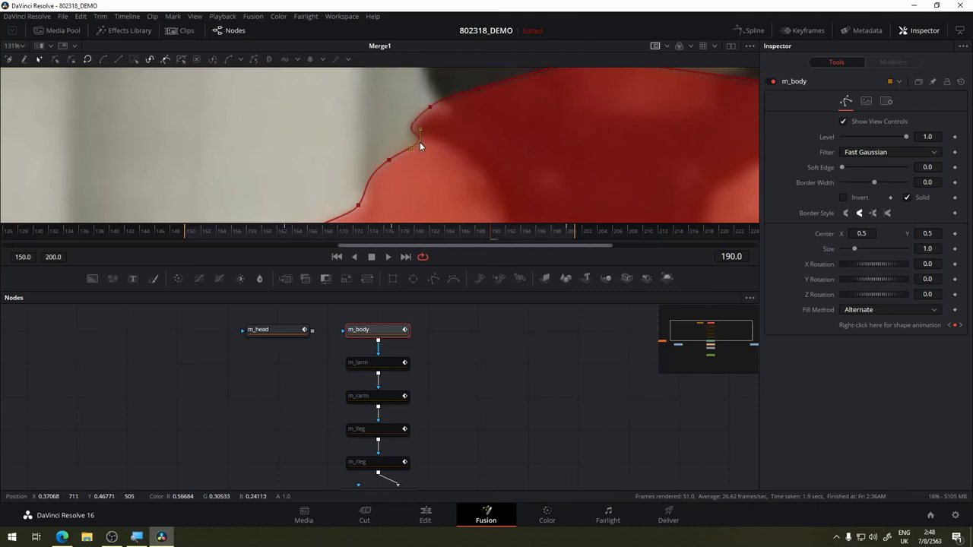
scroll(445, 99, "down", 2)
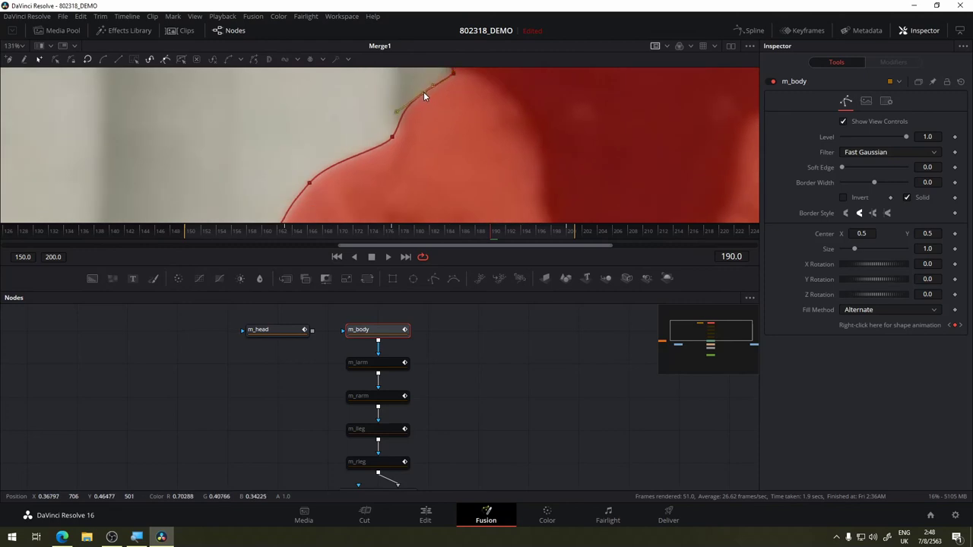
scroll(365, 163, "left", 2)
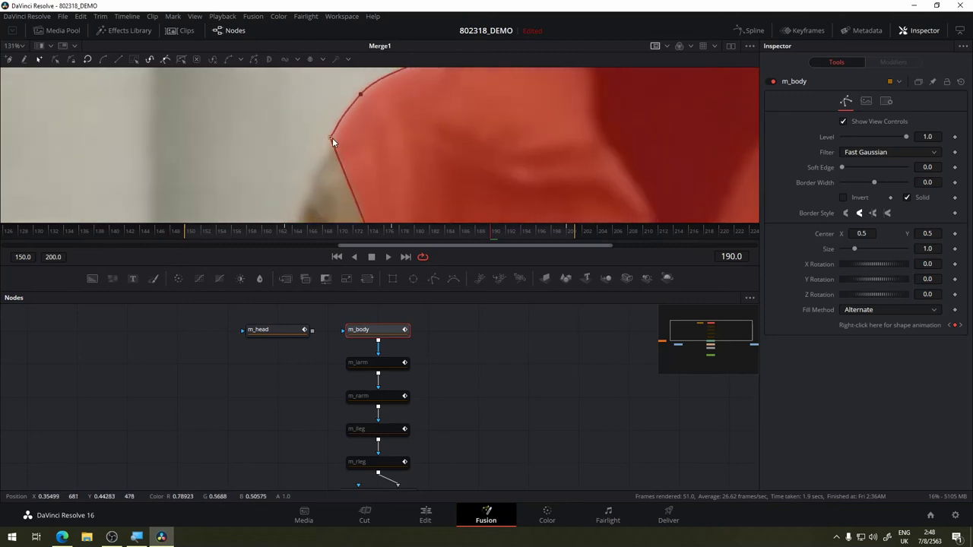
left_click_drag(331, 138, 332, 149)
scroll(349, 149, "down", 5)
scroll(350, 147, "up", 3)
scroll(350, 148, "up", 2)
scroll(392, 123, "down", 2)
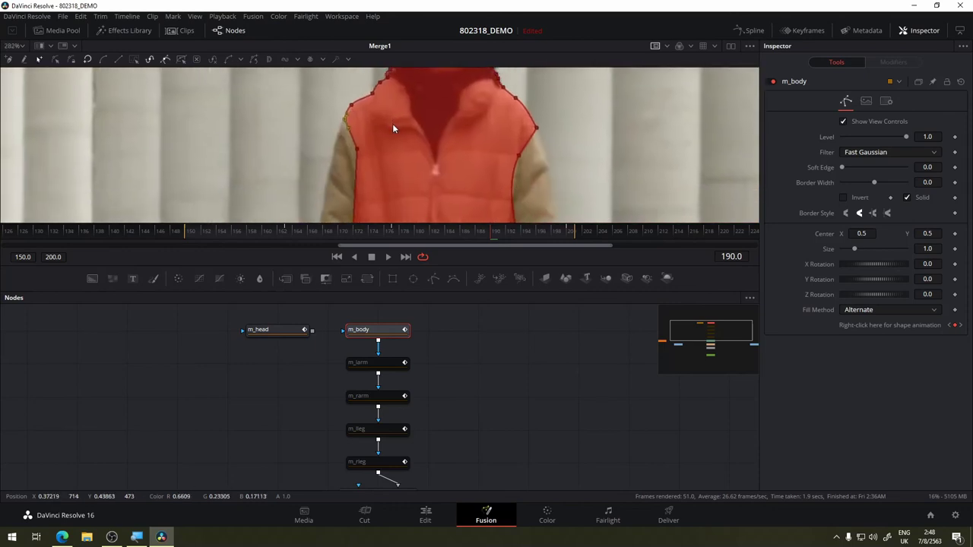
left_click_drag(453, 227, 449, 228)
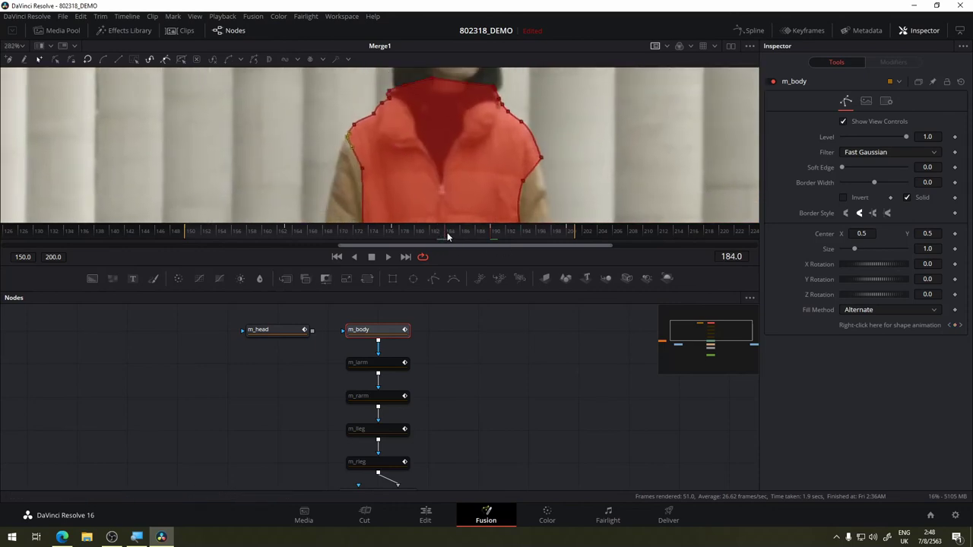
- At frame 184, pull the collar's top-right mask point down onto the vest edge
scroll(423, 141, "right", 3)
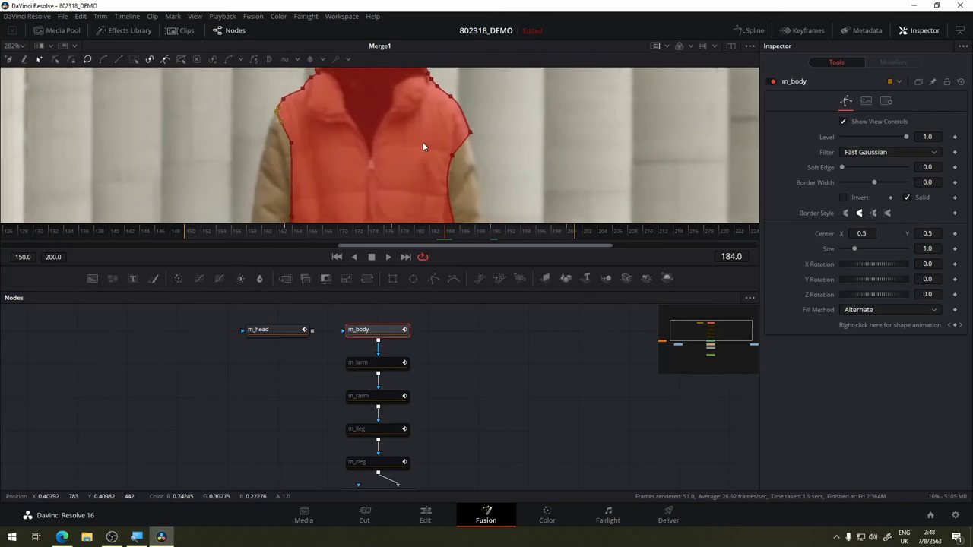
scroll(403, 150, "up", 3)
scroll(411, 158, "down", 3)
scroll(414, 154, "up", 4)
scroll(413, 155, "down", 2)
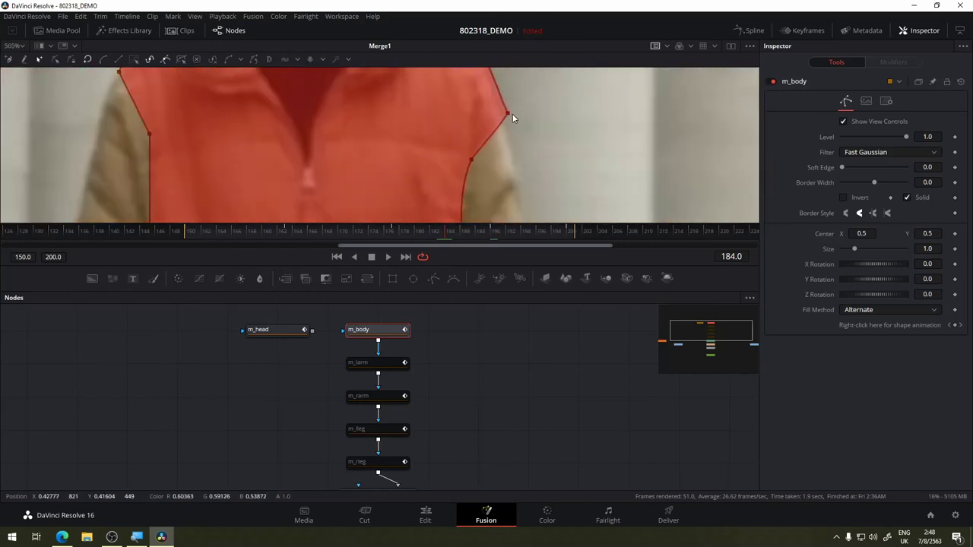
scroll(511, 115, "up", 3)
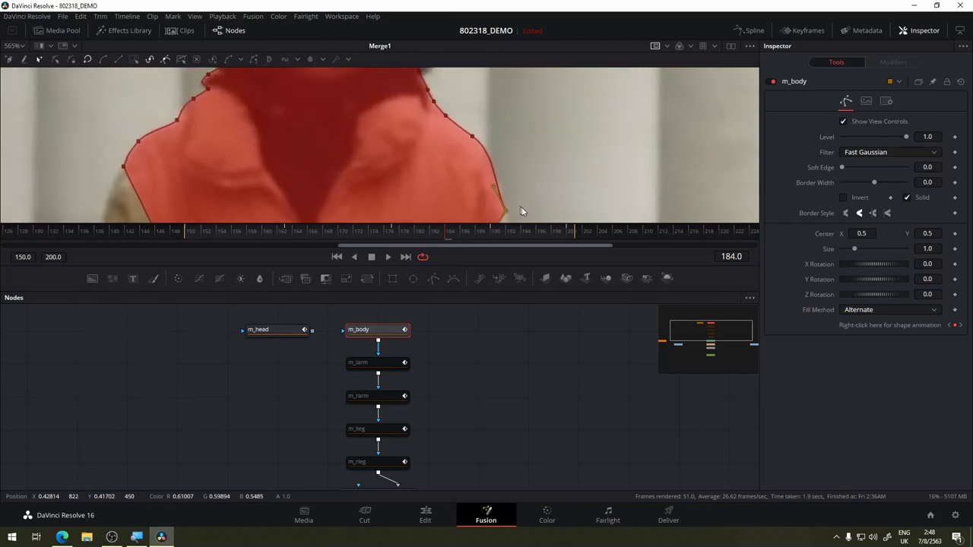
scroll(563, 206, "left", 3)
left_click(518, 90)
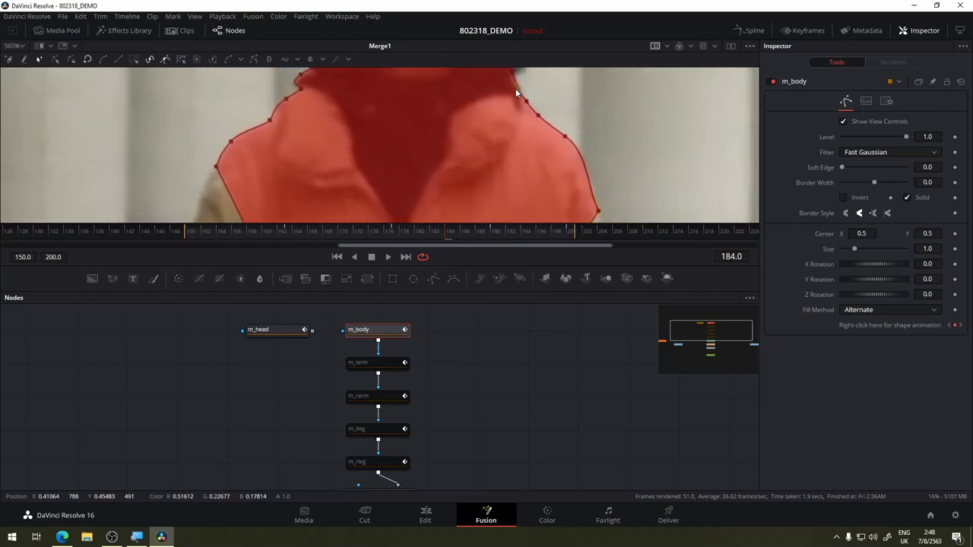
scroll(512, 95, "up", 2)
scroll(512, 95, "up", 1)
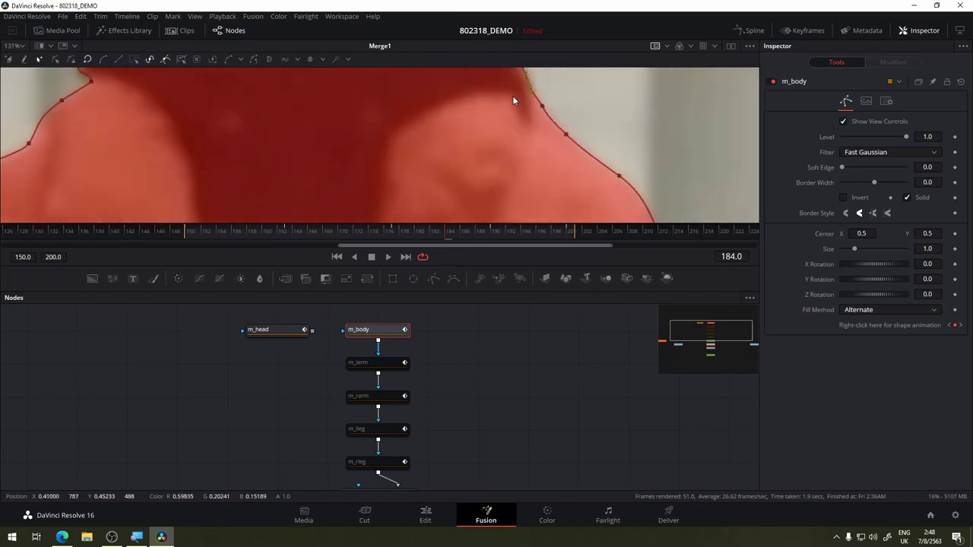
scroll(497, 114, "left", 2)
scroll(494, 114, "down", 2)
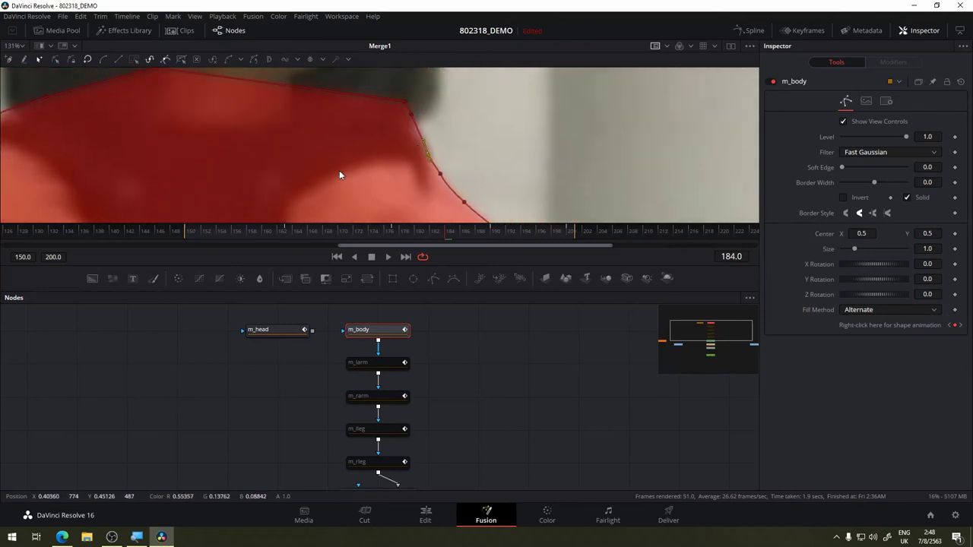
scroll(340, 175, "down", 2)
scroll(388, 156, "up", 4)
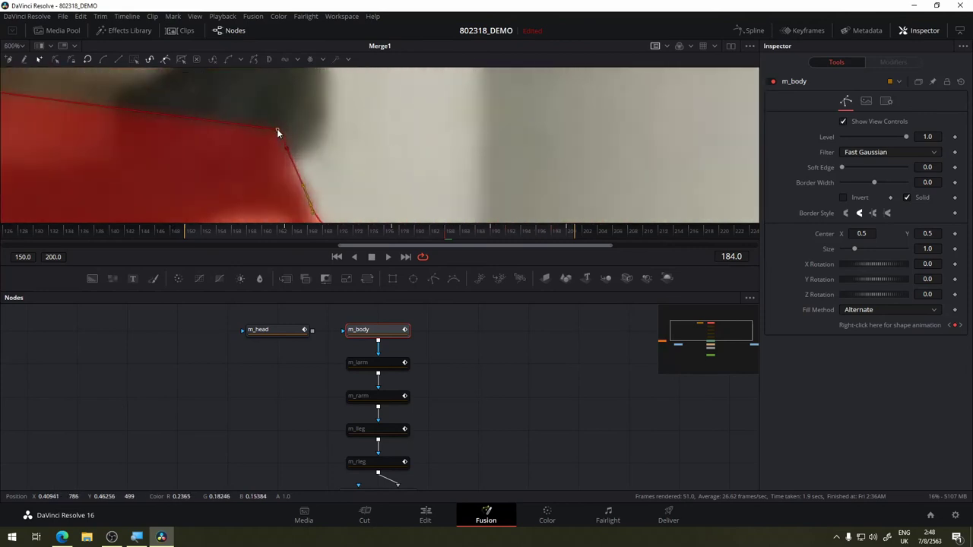
left_click_drag(286, 147, 287, 162)
- Select a shoulder-edge point, then lift the mask's lower-right point onto the vest hem
scroll(289, 167, "down", 3)
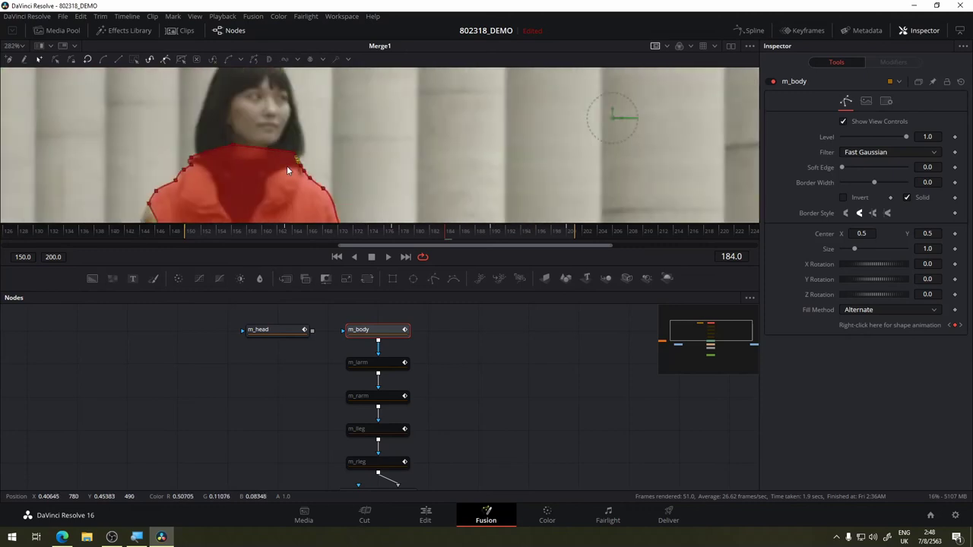
scroll(326, 142, "up", 1)
scroll(362, 104, "up", 1)
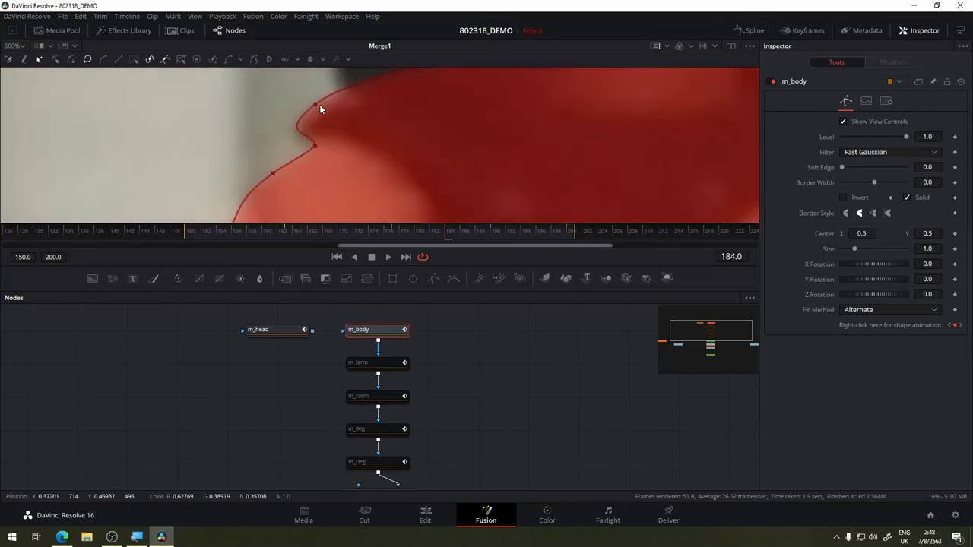
left_click(313, 104)
scroll(340, 167, "down", 2)
scroll(330, 169, "down", 1)
scroll(330, 181, "up", 3)
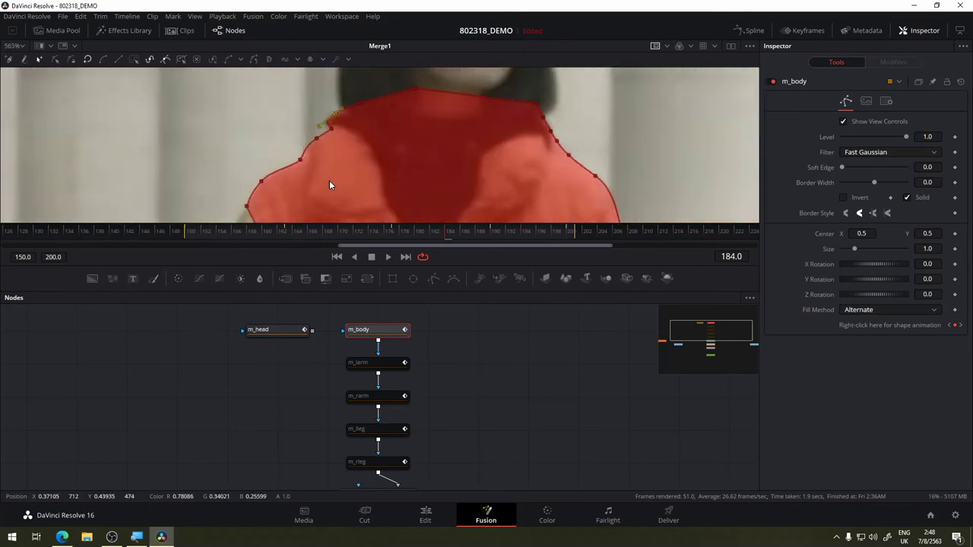
scroll(329, 180, "up", 1)
scroll(310, 147, "down", 1)
scroll(325, 169, "down", 1)
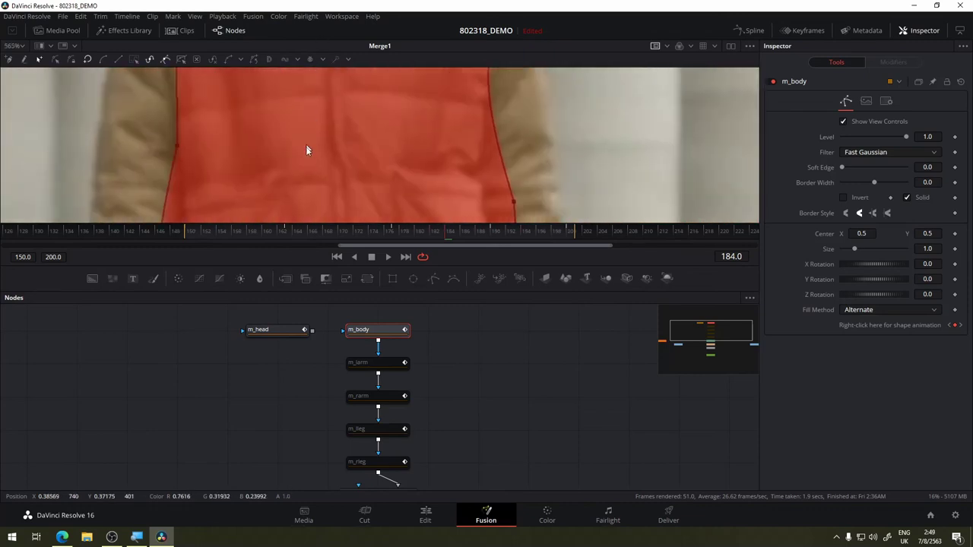
scroll(306, 147, "down", 1)
scroll(309, 129, "down", 2)
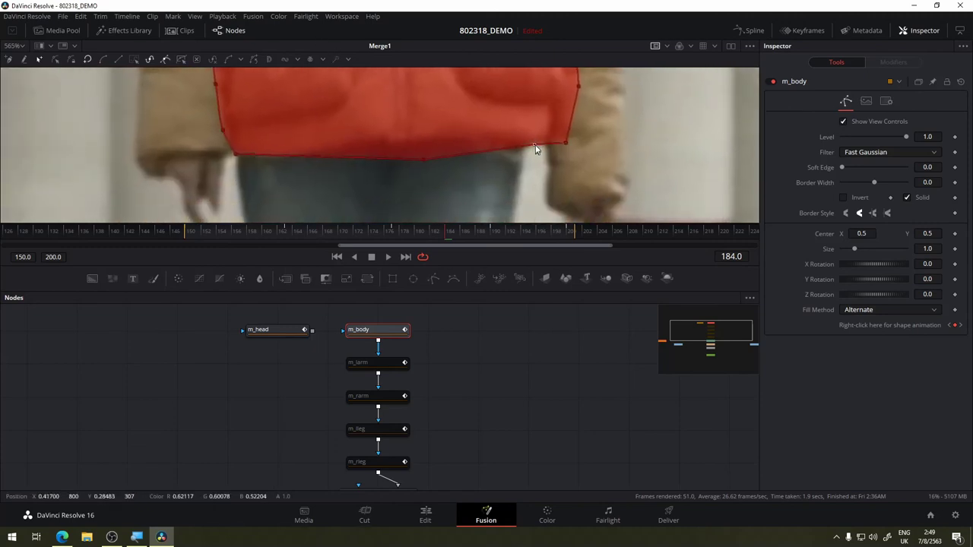
left_click_drag(537, 149, 535, 145)
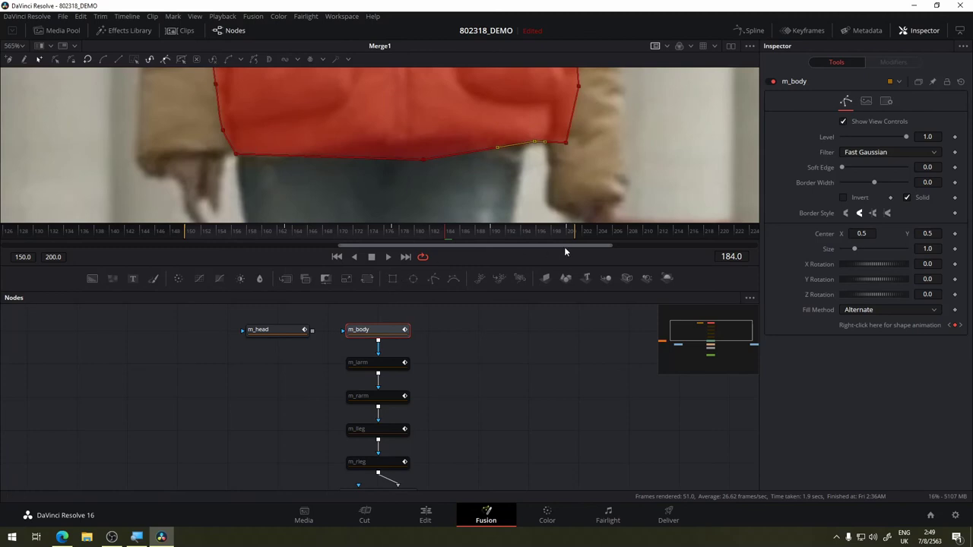
- At frame 195, move the mask's lower-left point onto the vest hem
left_click(528, 233)
scroll(482, 110, "up", 3)
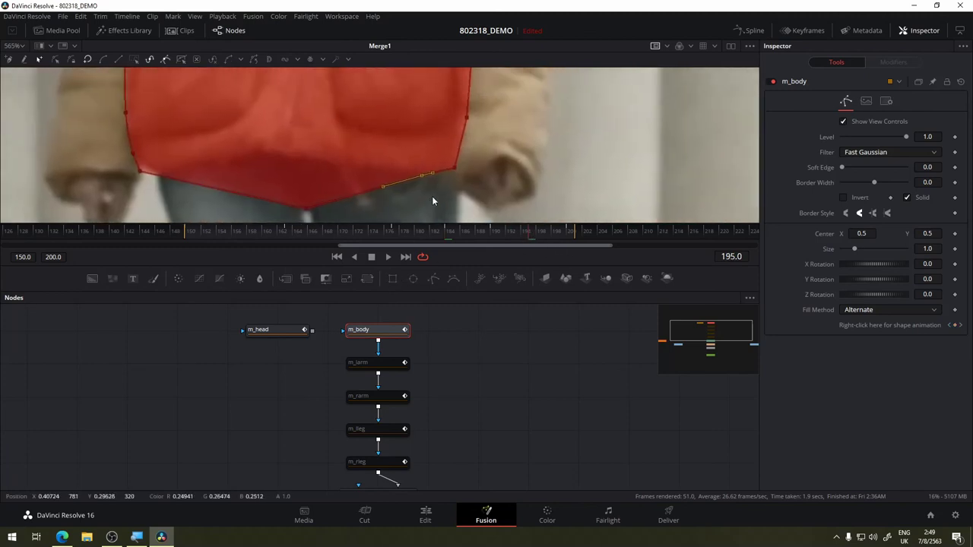
left_click_drag(218, 156, 228, 150)
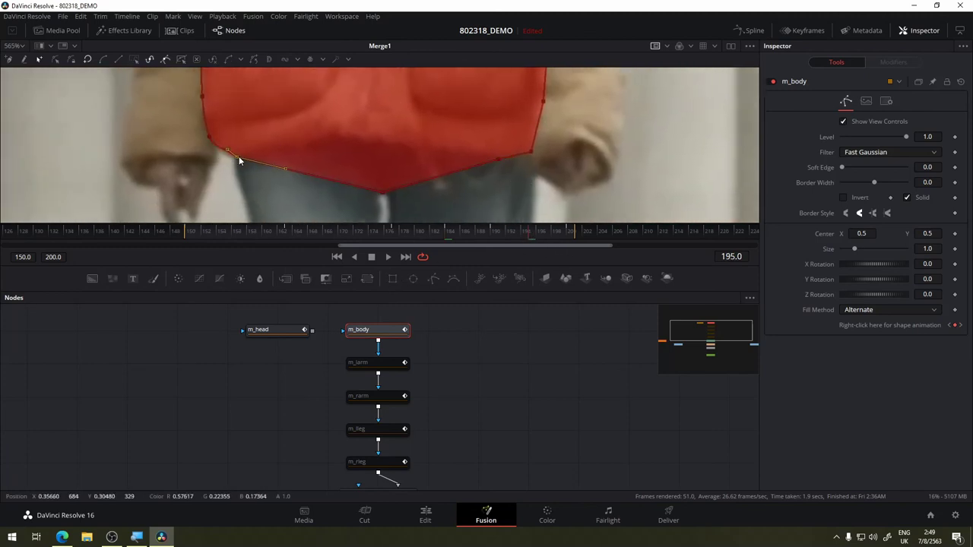
scroll(302, 106, "up", 2)
scroll(330, 83, "up", 2)
scroll(334, 108, "up", 2)
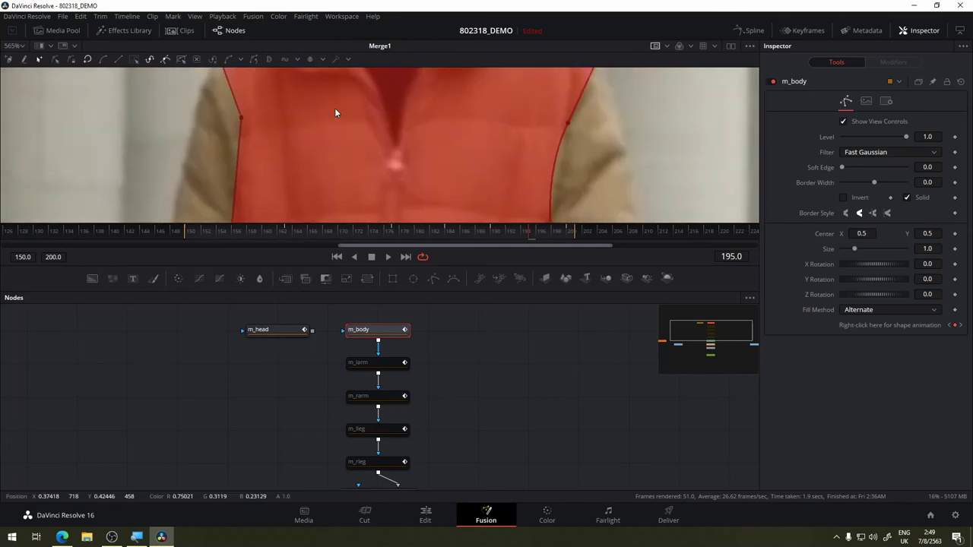
scroll(324, 197, "up", 2)
scroll(339, 141, "down", 2)
scroll(351, 186, "down", 2)
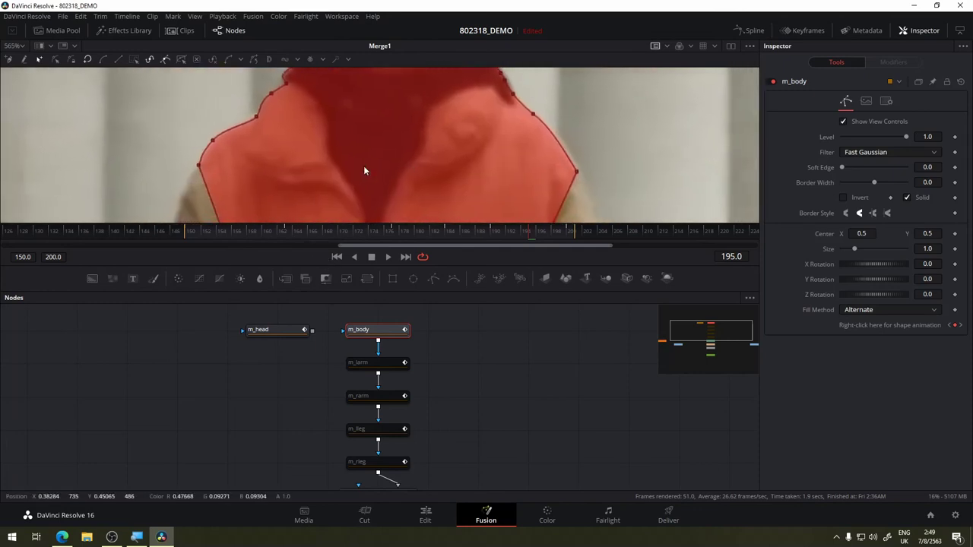
scroll(363, 166, "down", 1)
- Add and then delete a point on the right edge, and check frames 187 and 169
left_click(564, 151)
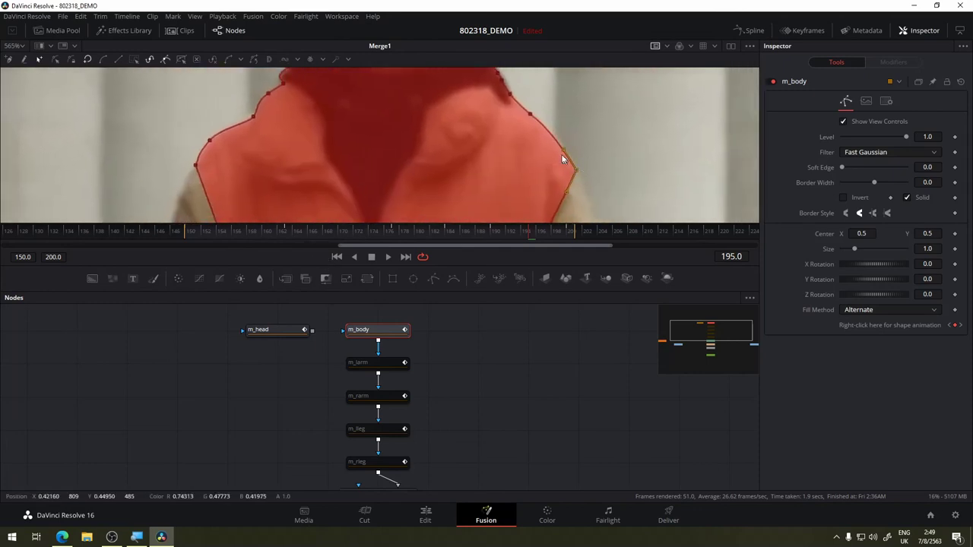
scroll(551, 215, "up", 2)
scroll(529, 134, "down", 1)
key("Delete")
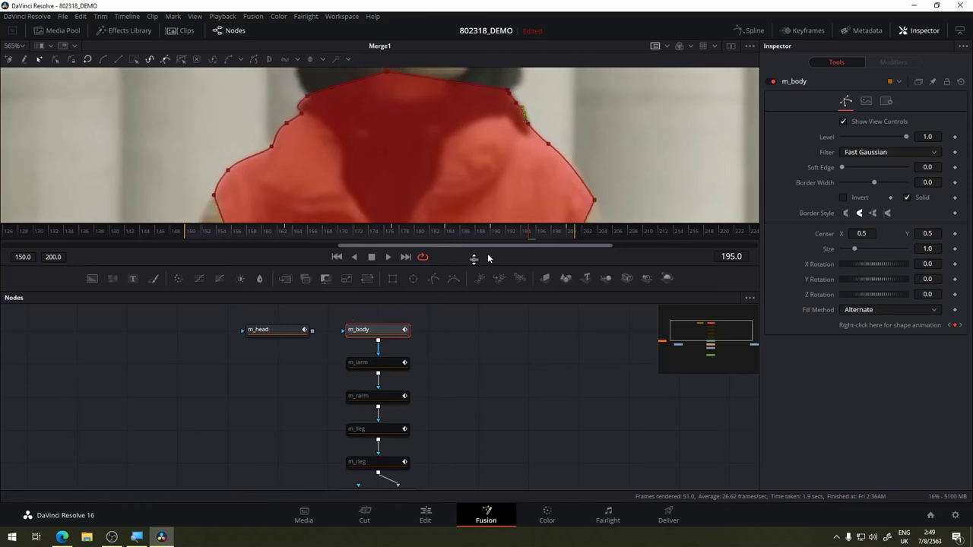
left_click(470, 237)
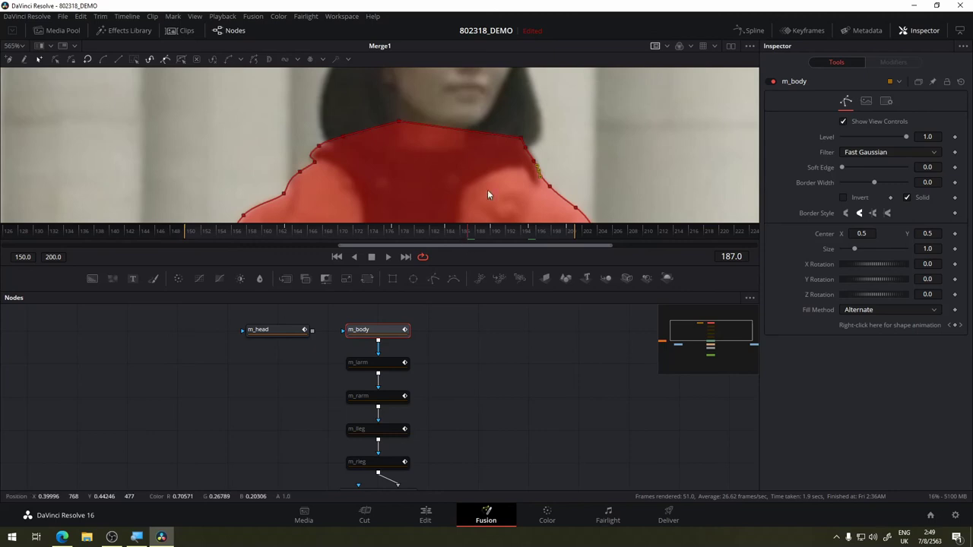
scroll(487, 189, "down", 2)
scroll(423, 191, "up", 3)
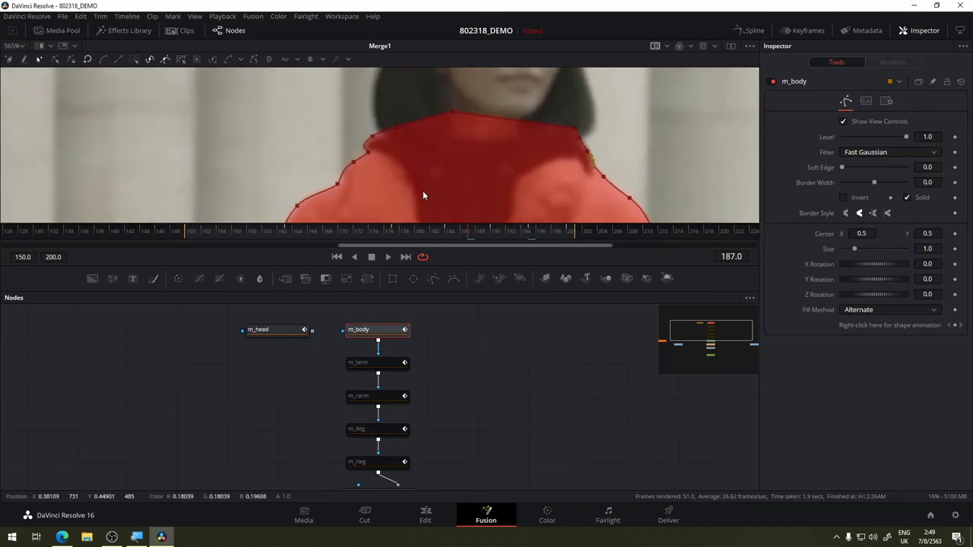
left_click(333, 233)
- At frame 169, nudge the left m_body point onto the vest edge, then jump to frame 156
scroll(364, 194, "down", 2)
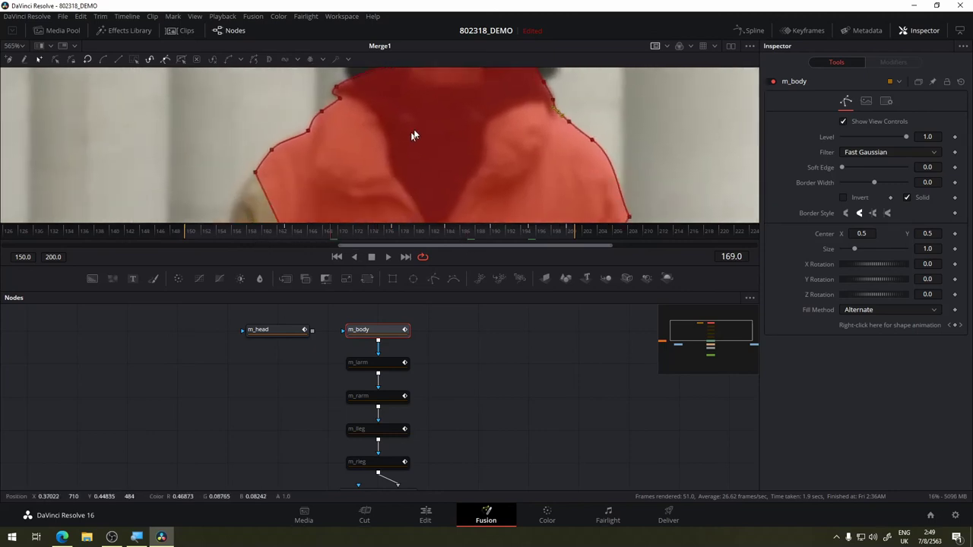
scroll(413, 136, "down", 2)
scroll(407, 114, "down", 2)
scroll(407, 110, "down", 2)
scroll(407, 108, "down", 2)
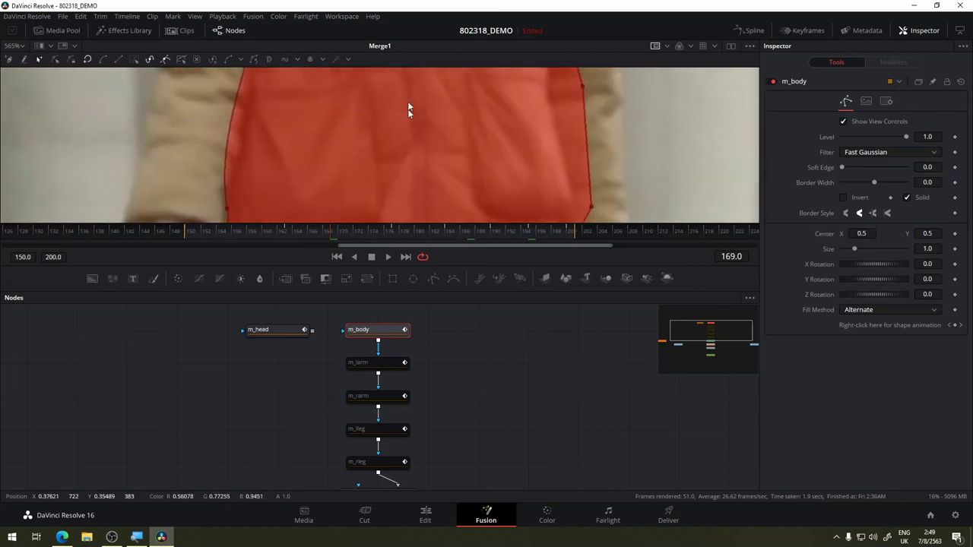
scroll(410, 103, "down", 2)
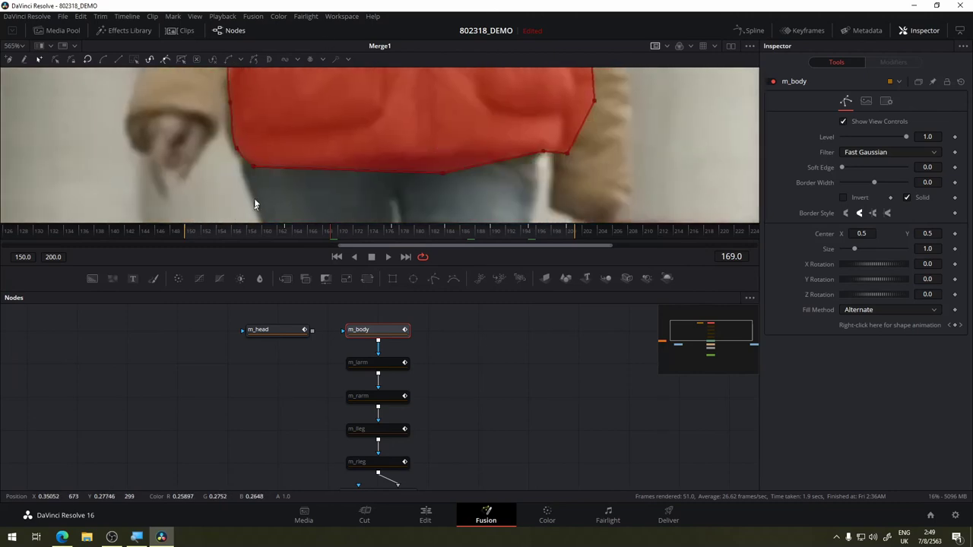
left_click_drag(235, 146, 260, 146)
scroll(309, 174, "up", 2)
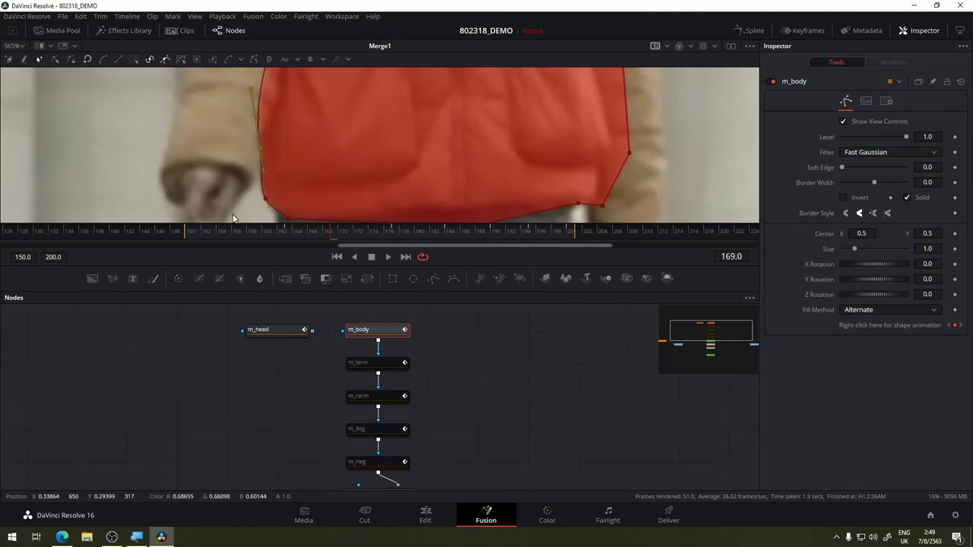
left_click(266, 198)
left_click(269, 199)
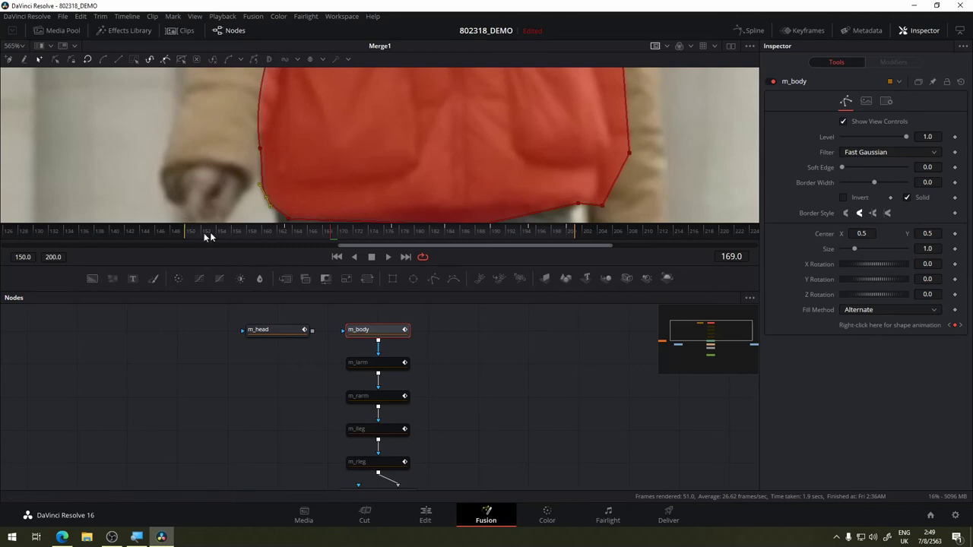
left_click(234, 231)
scroll(411, 129, "up", 1)
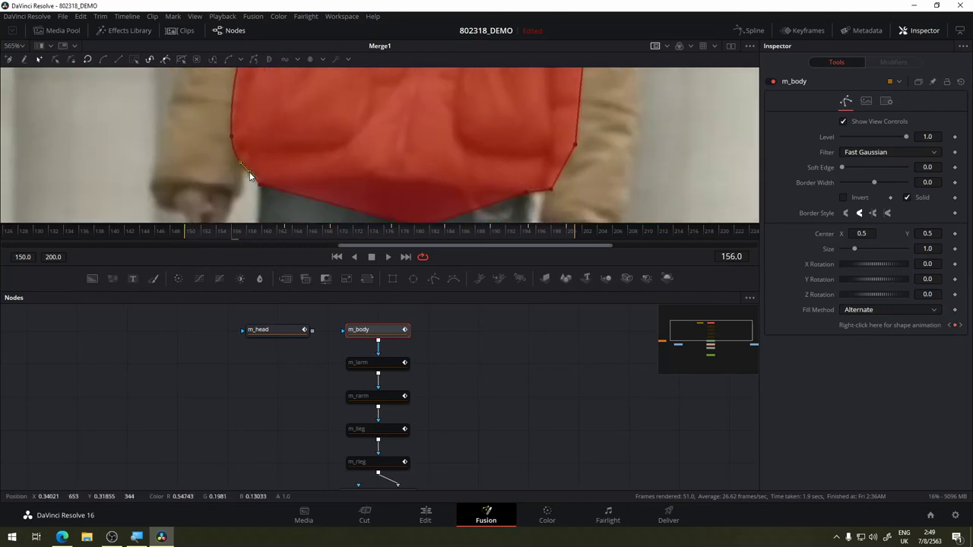
- At frame 156, select the lower-right hem points and reframe the view on the vest's upper body
left_click(527, 193)
left_click(550, 188)
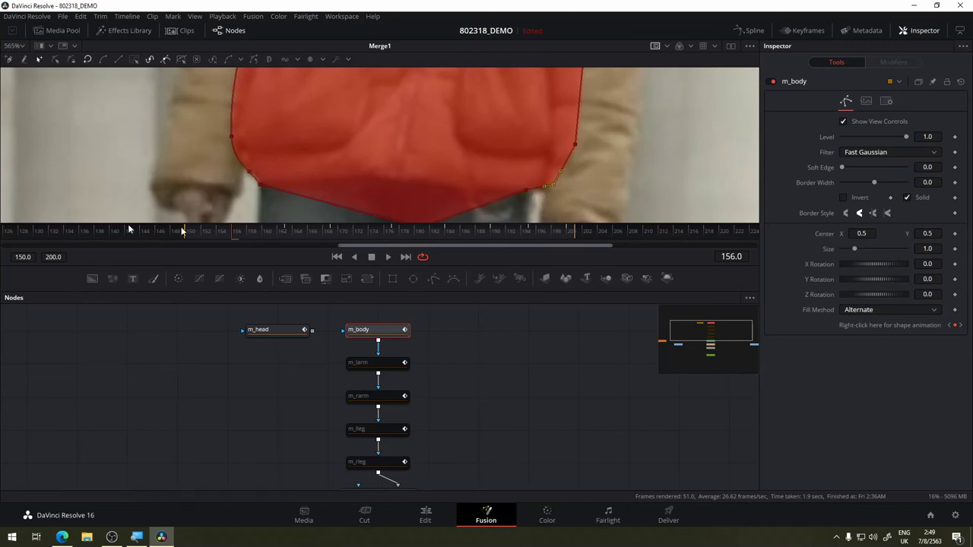
scroll(538, 91, "up", 3)
scroll(509, 152, "up", 2)
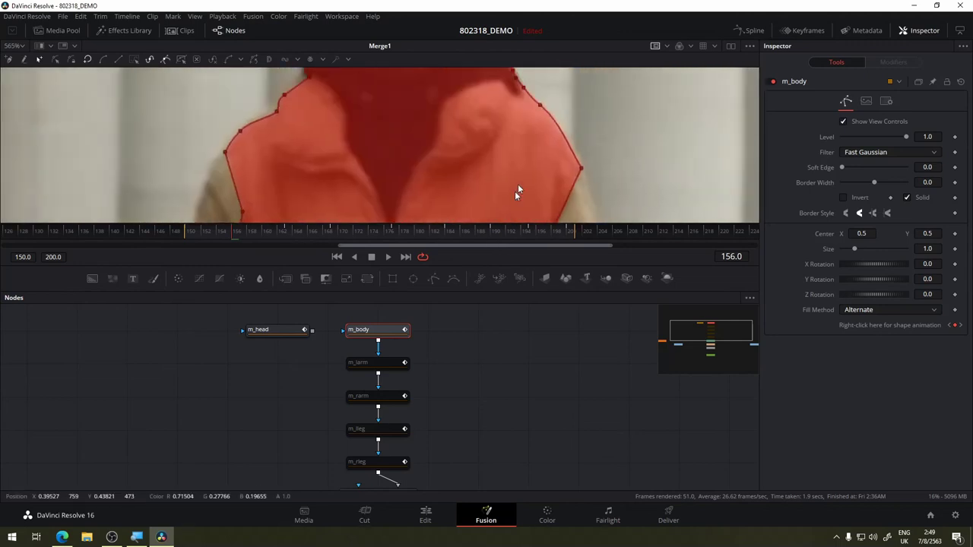
scroll(530, 152, "up", 2)
scroll(410, 182, "up", 2)
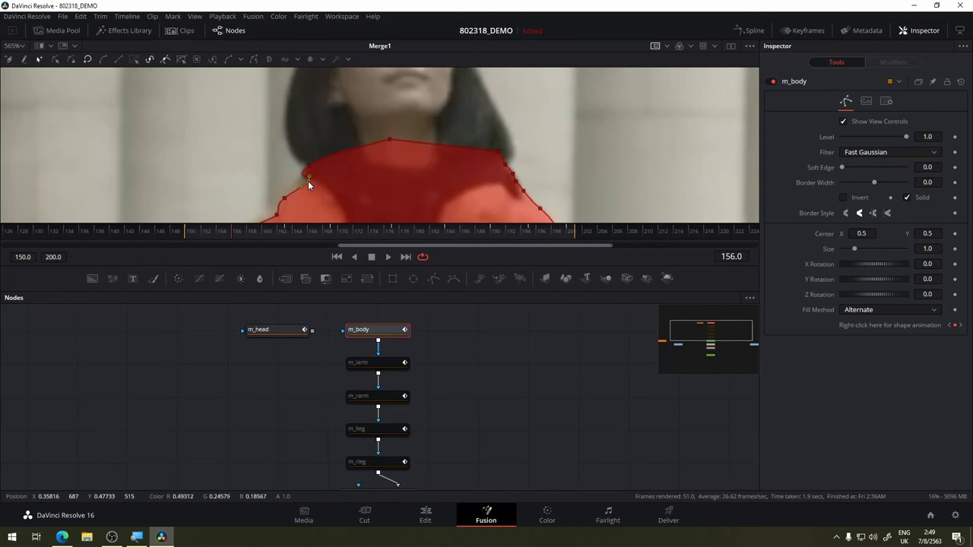
scroll(508, 173, "up", 2)
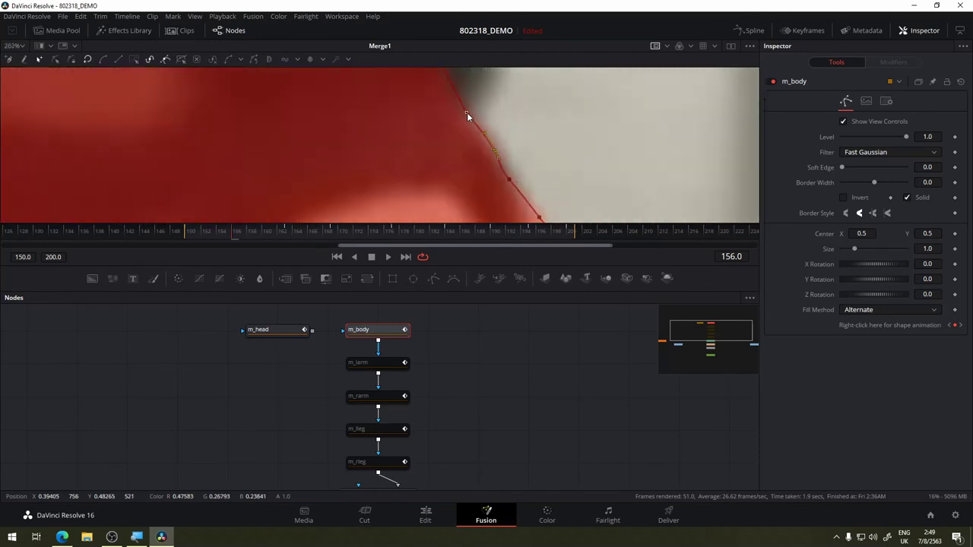
scroll(424, 135, "down", 2)
scroll(424, 135, "down", 1)
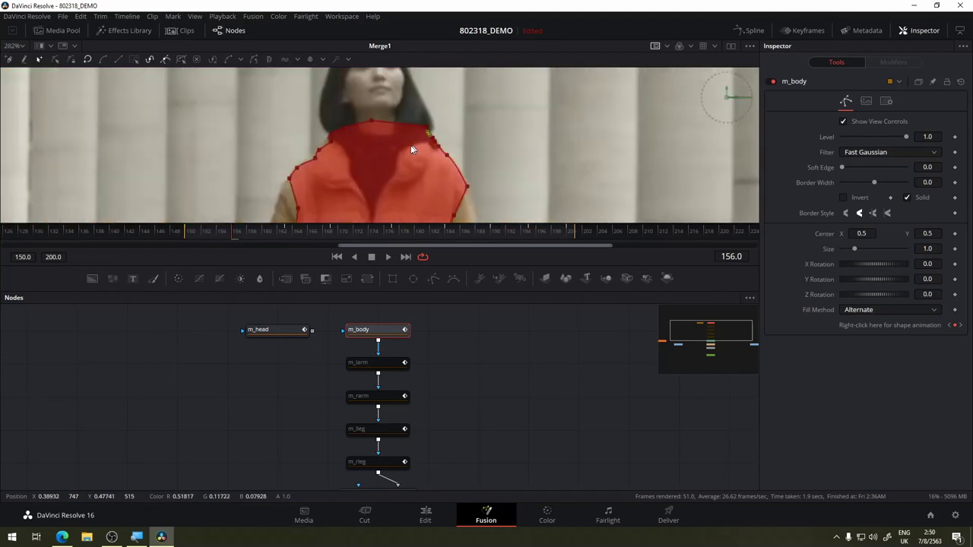
left_click_drag(398, 180, 436, 133)
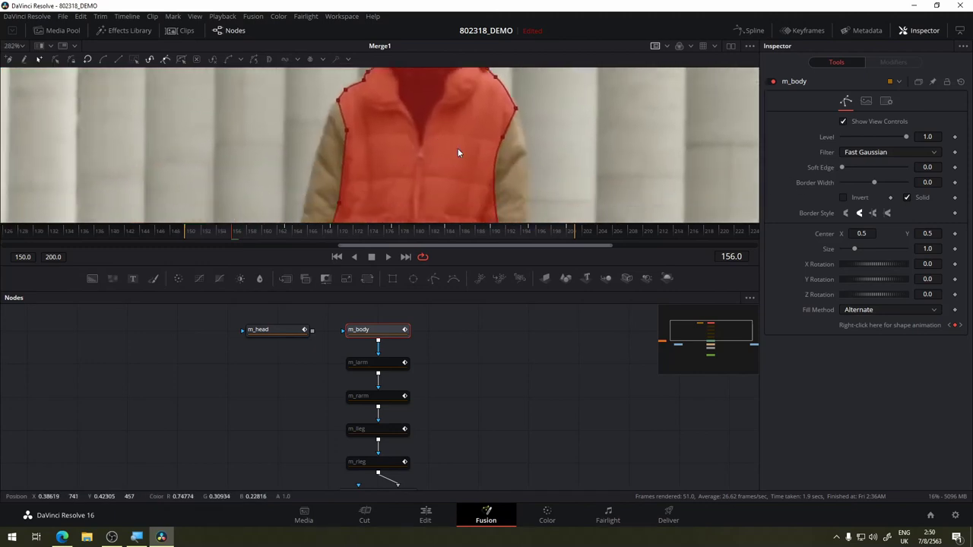
scroll(457, 148, "down", 3)
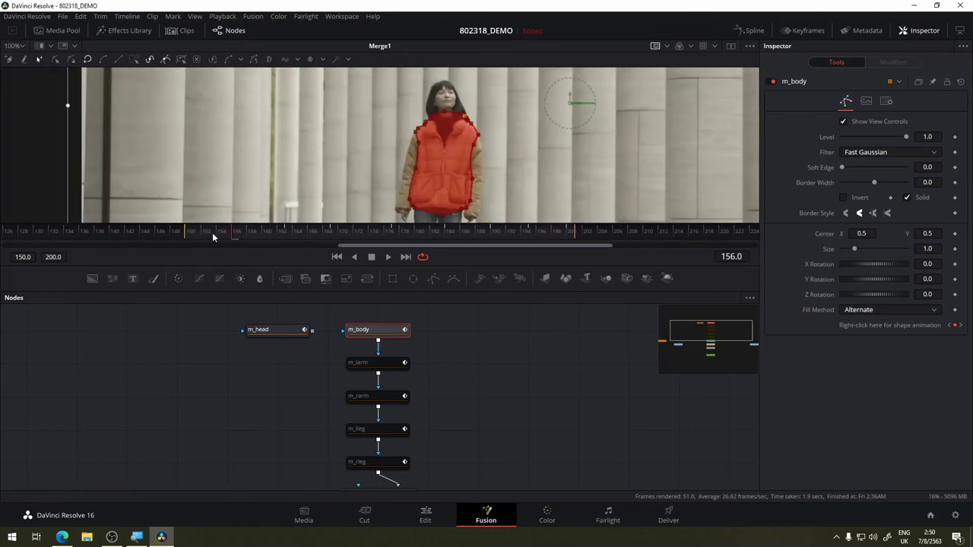
- Play and scrub frames 150 to 197 with the mask outline hidden, then reselect m_body
left_click(186, 234)
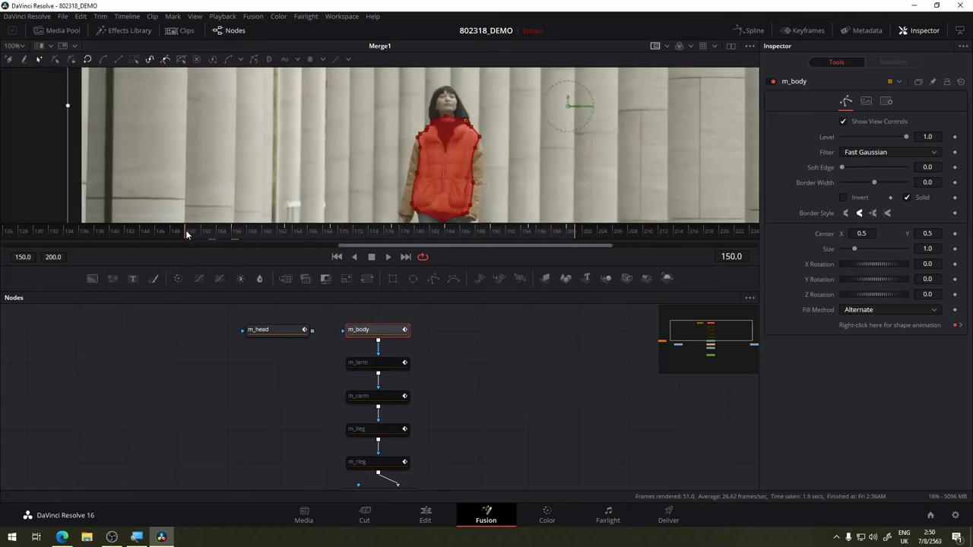
left_click(531, 416)
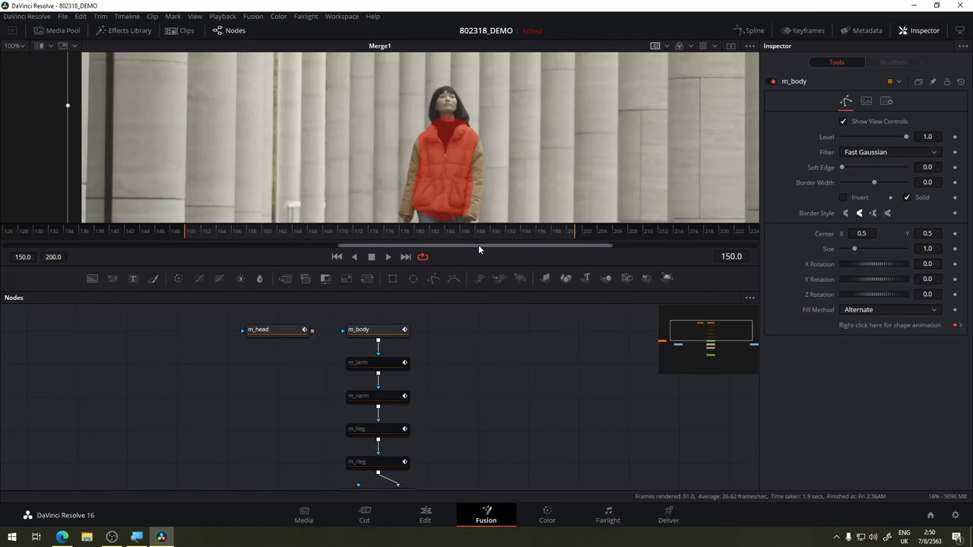
left_click(387, 258)
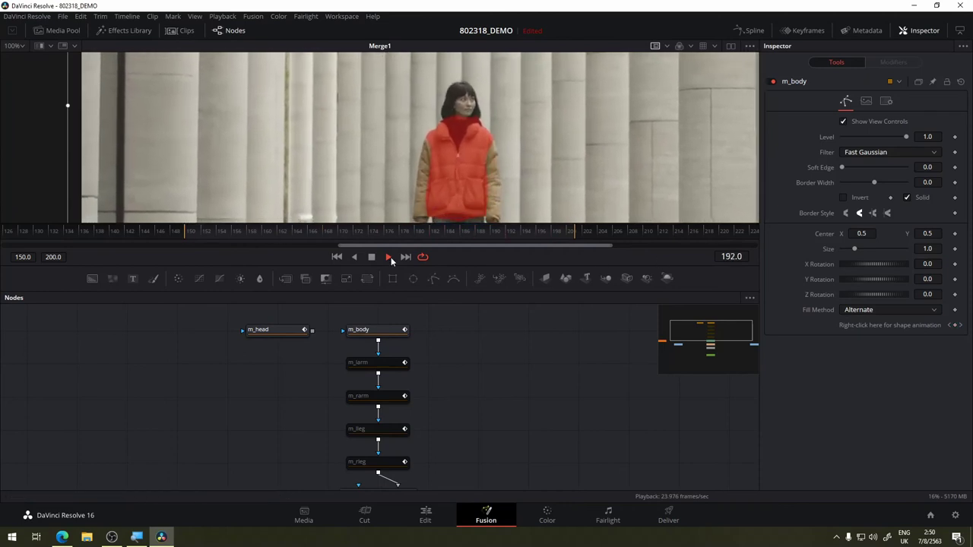
left_click(372, 257)
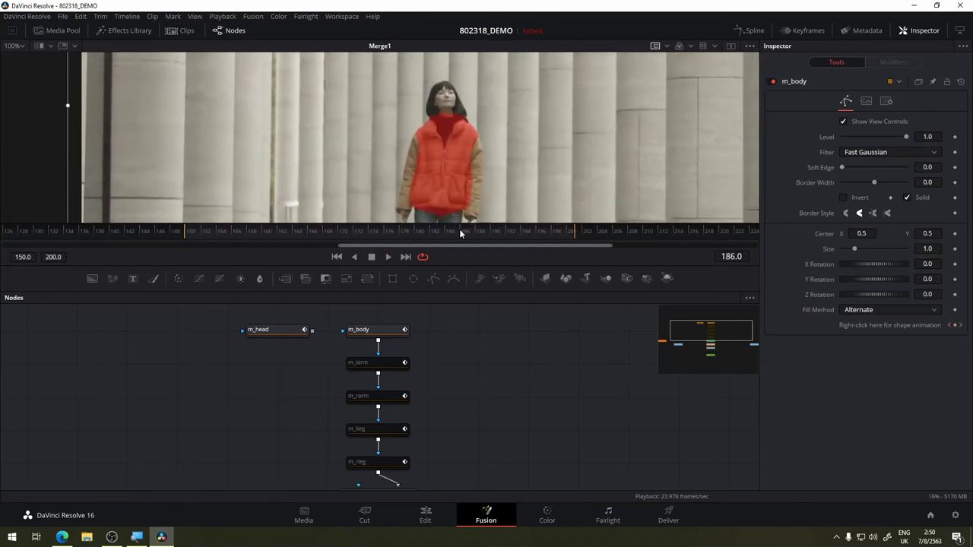
mouse_move(459, 229)
left_mouse_down()
mouse_move(547, 236)
mouse_move(208, 241)
left_mouse_up()
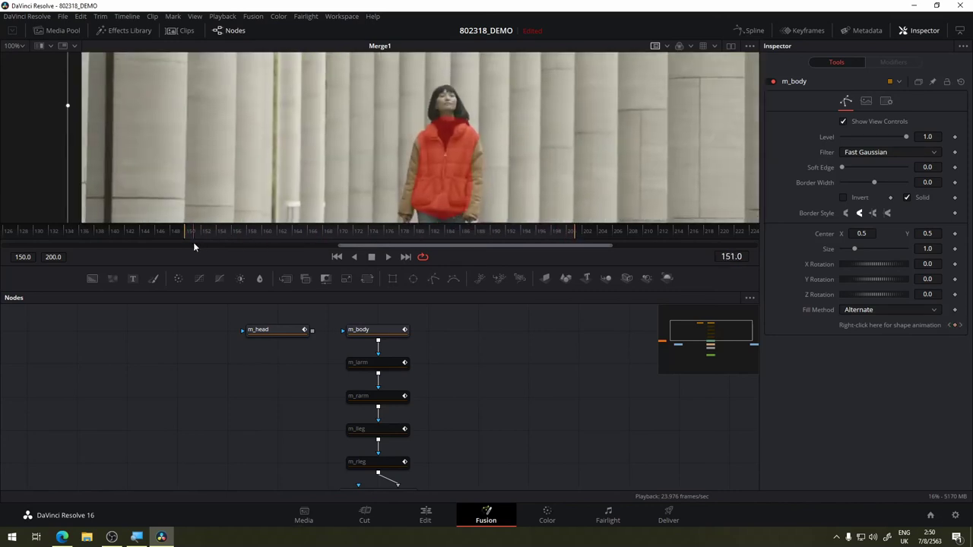
mouse_move(209, 246)
left_mouse_down()
mouse_move(569, 236)
mouse_move(542, 229)
left_mouse_up()
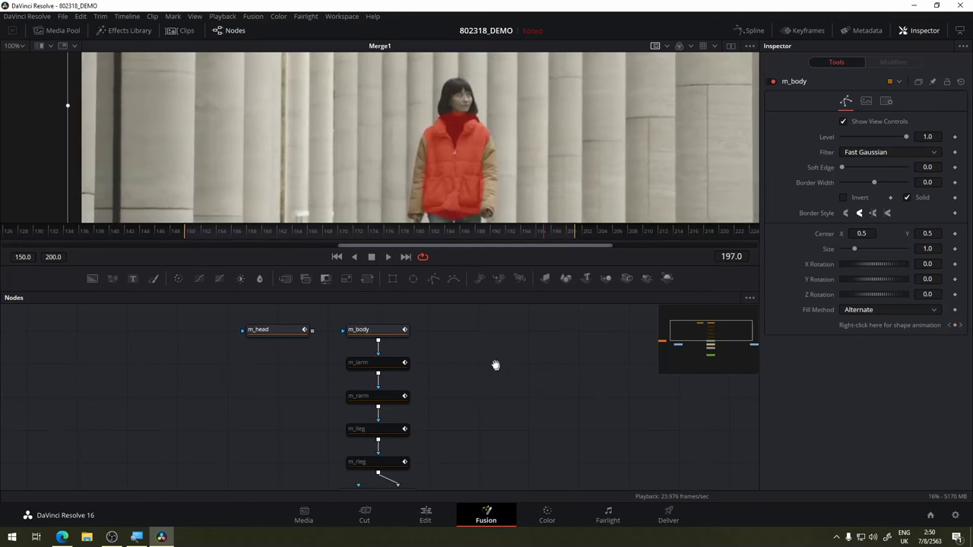
mouse_move(495, 366)
left_mouse_down()
mouse_move(443, 349)
mouse_move(423, 453)
left_mouse_up()
left_click(339, 335)
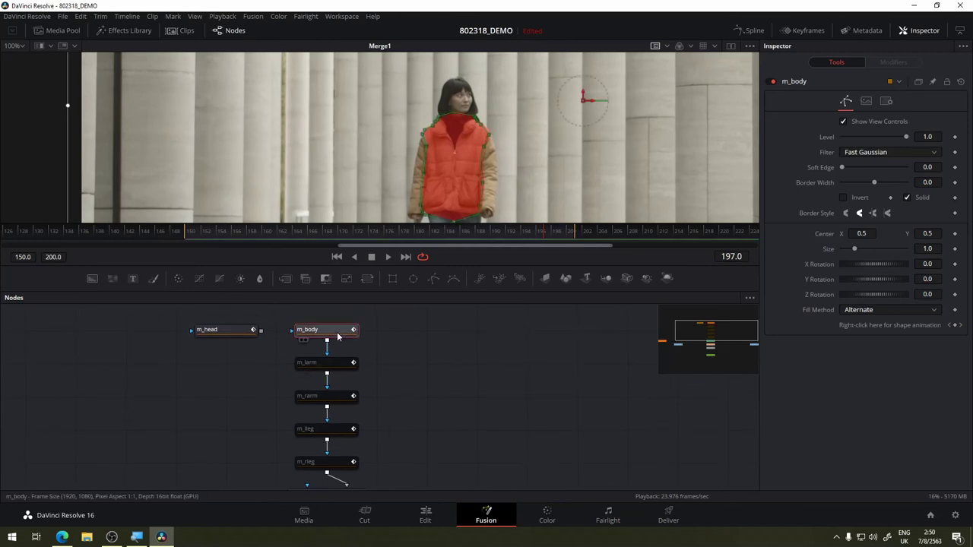
- Lock the m_body mask, then select and enable the m_larm arm mask
left_click(947, 82)
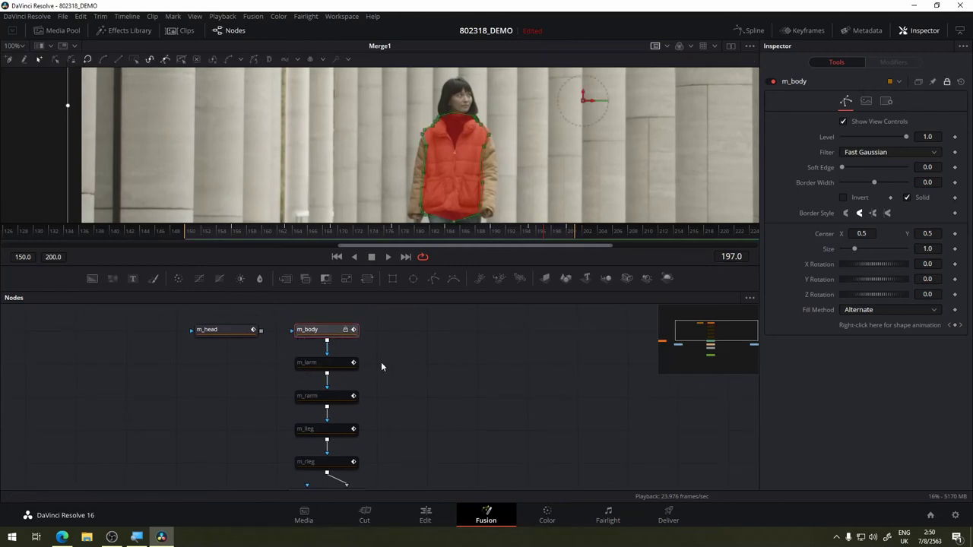
left_click(417, 350)
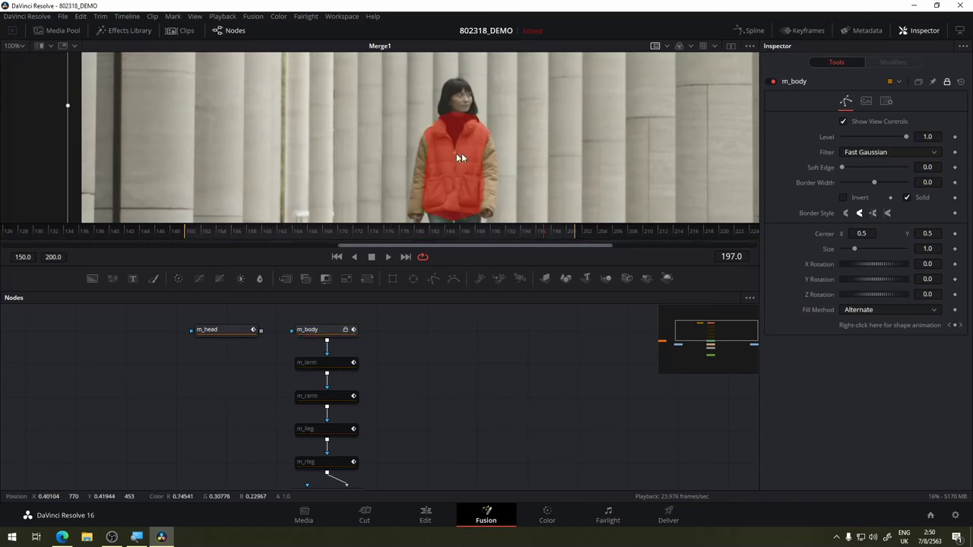
left_click(308, 329)
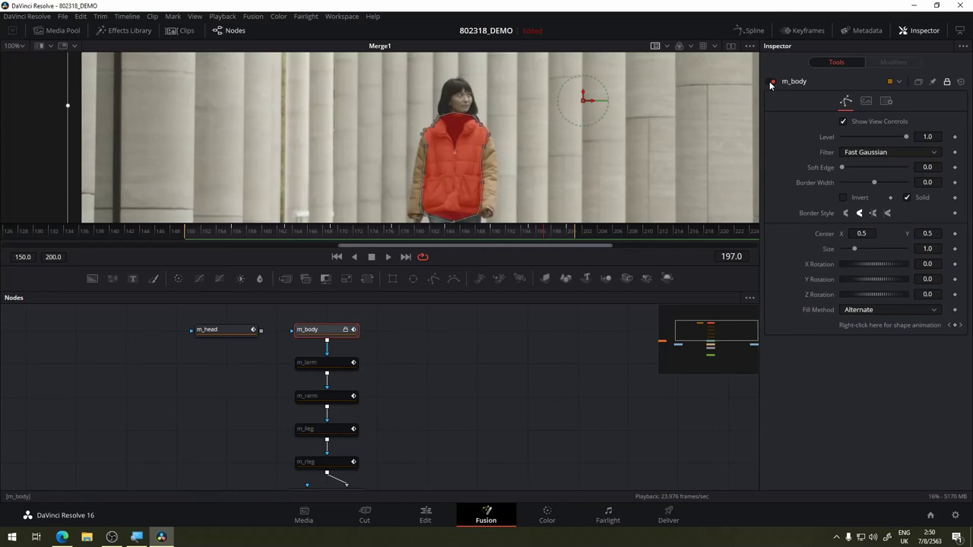
left_click(772, 81)
left_click(772, 82)
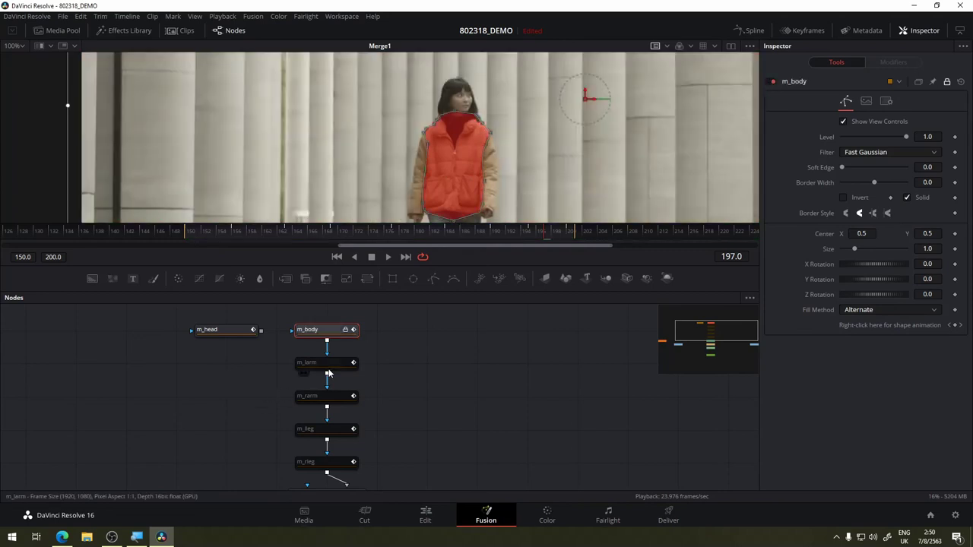
left_click(329, 370)
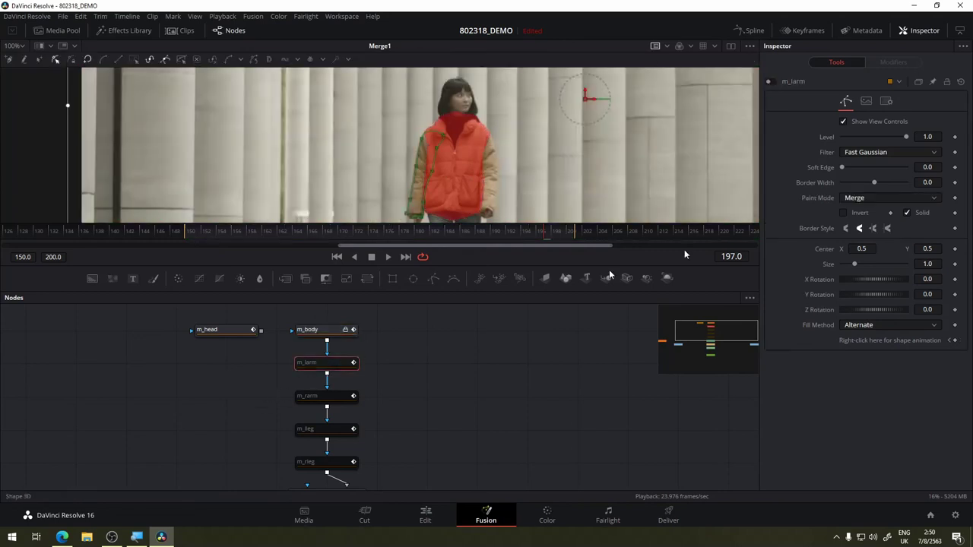
left_click(772, 81)
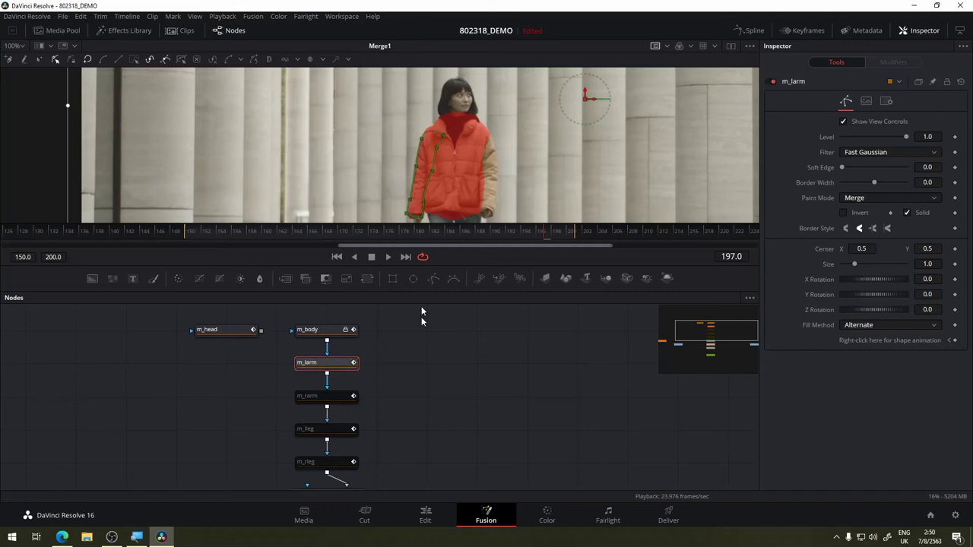
- Scrub from frame 150 to frame 200 to check the arm mask
left_click(193, 238)
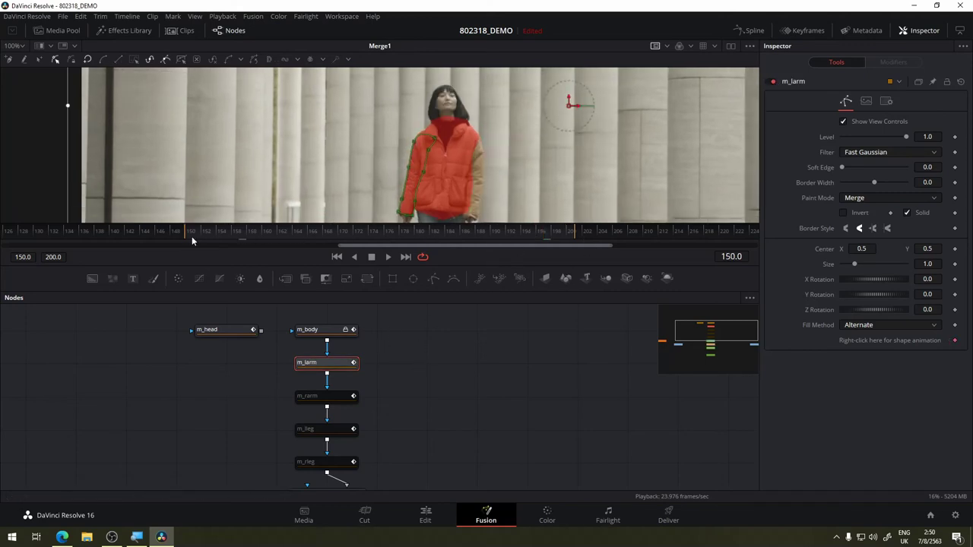
mouse_move(192, 239)
left_mouse_down()
mouse_move(578, 240)
mouse_move(571, 237)
left_mouse_up()
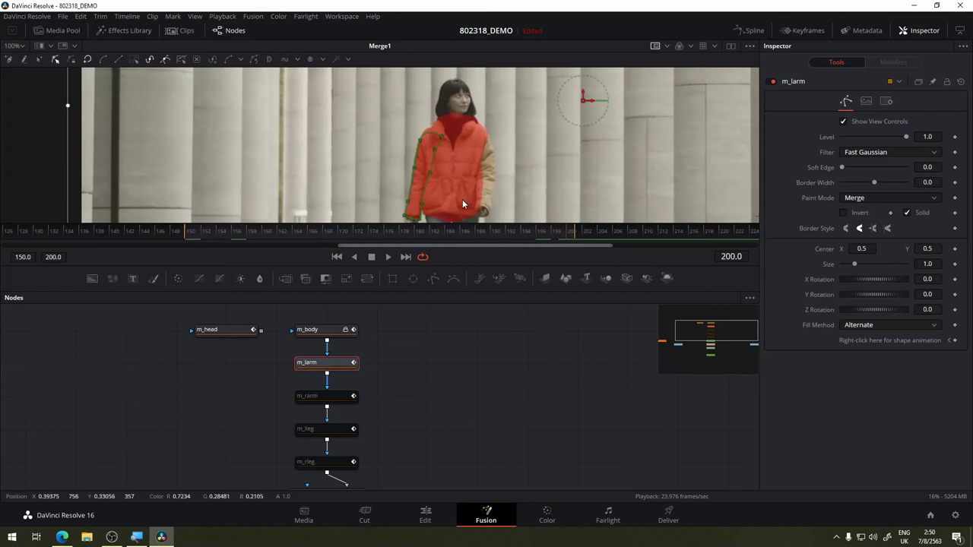
scroll(462, 199, "up", 5)
scroll(481, 106, "down", 2)
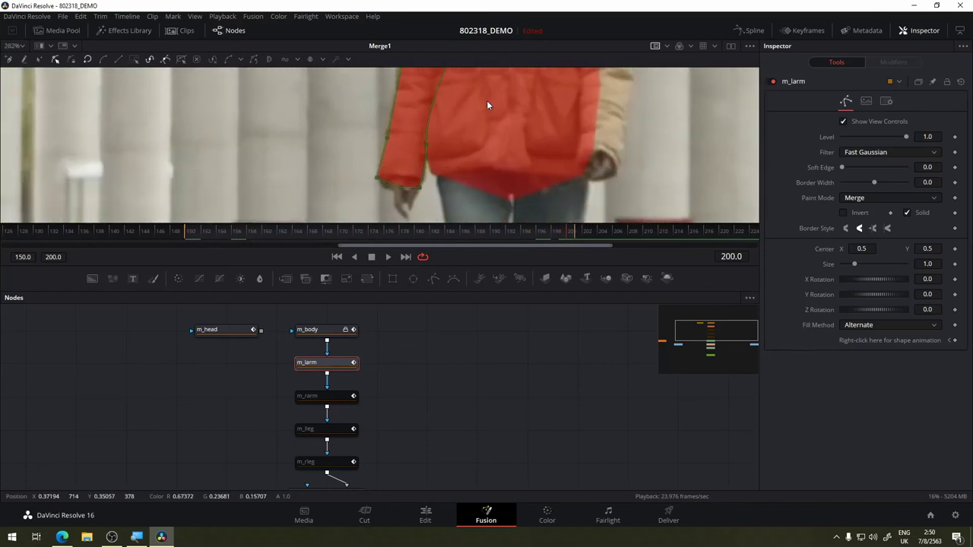
scroll(486, 104, "up", 2)
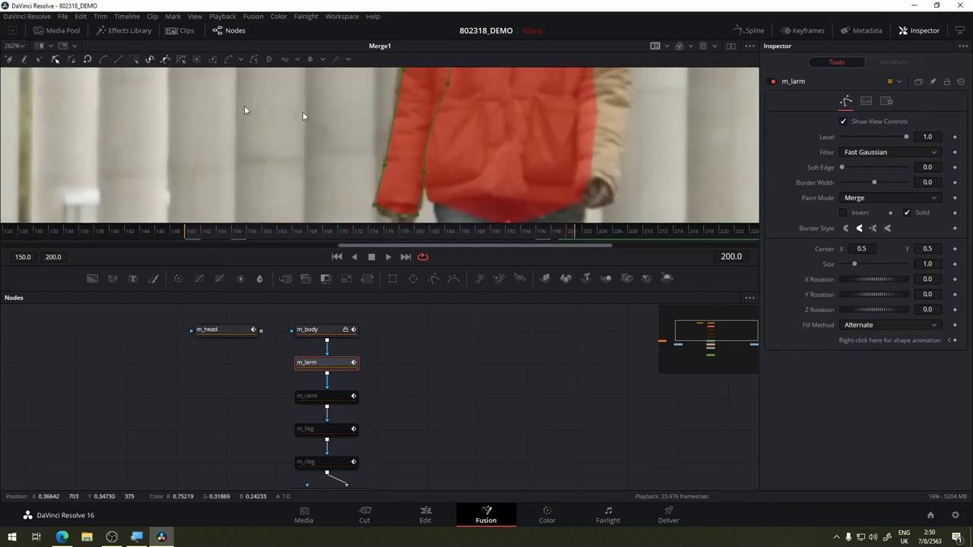
- Select the m_larm points in modify mode and keyframe the sleeve shape at frame 200
left_click(42, 60)
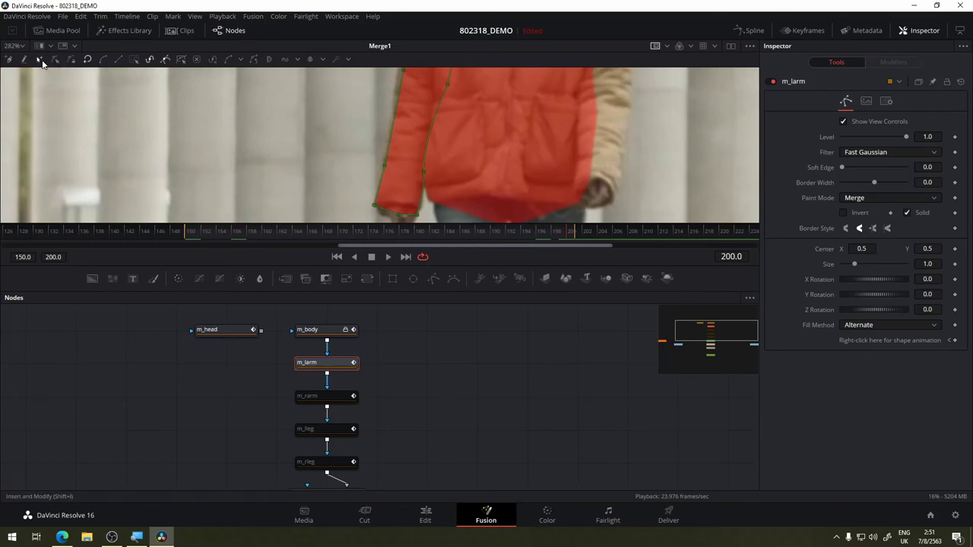
left_click_drag(487, 152, 495, 258)
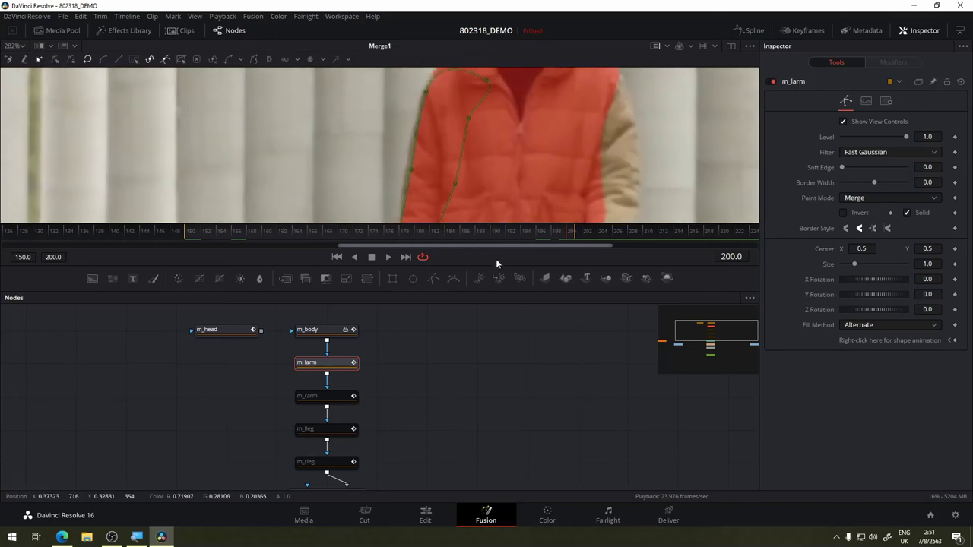
scroll(472, 136, "down", 3)
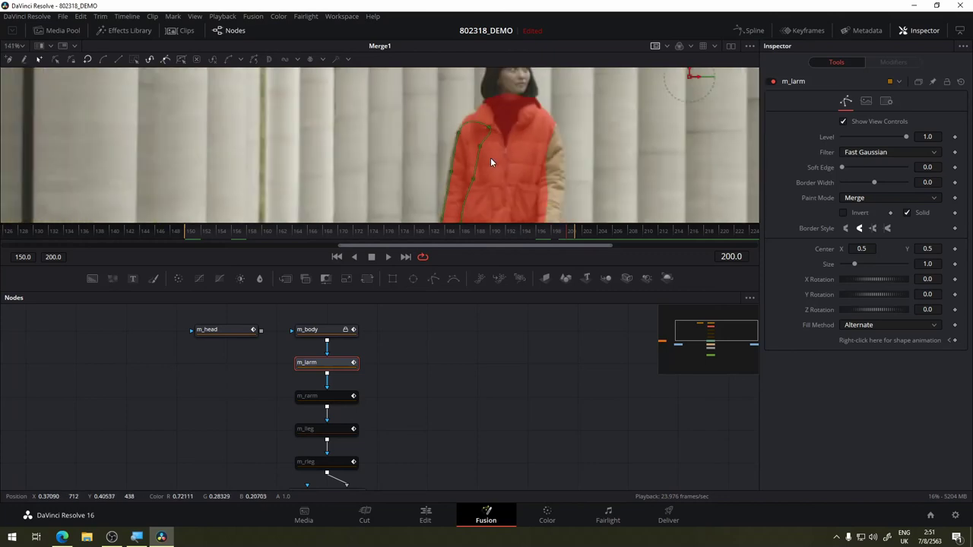
left_click_drag(514, 199, 496, 101)
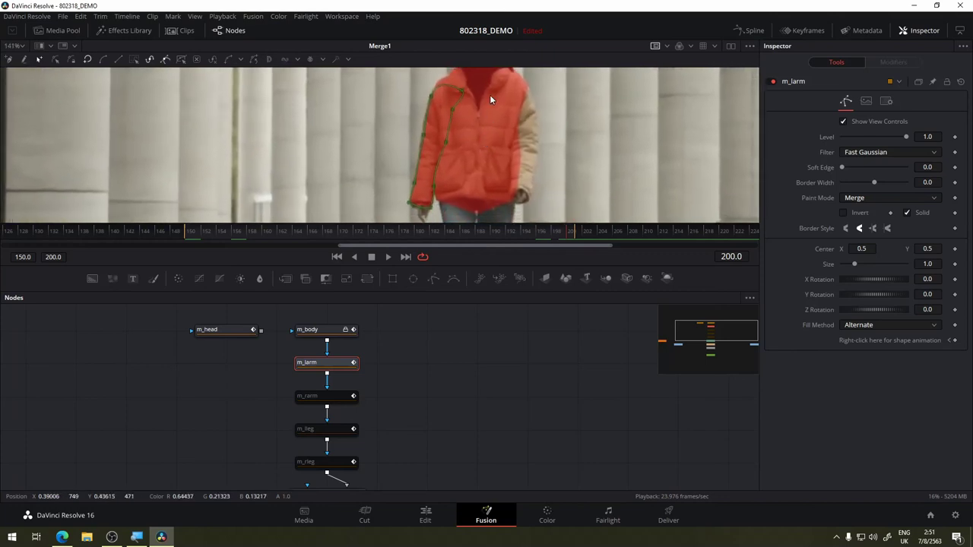
left_click_drag(491, 74, 361, 206)
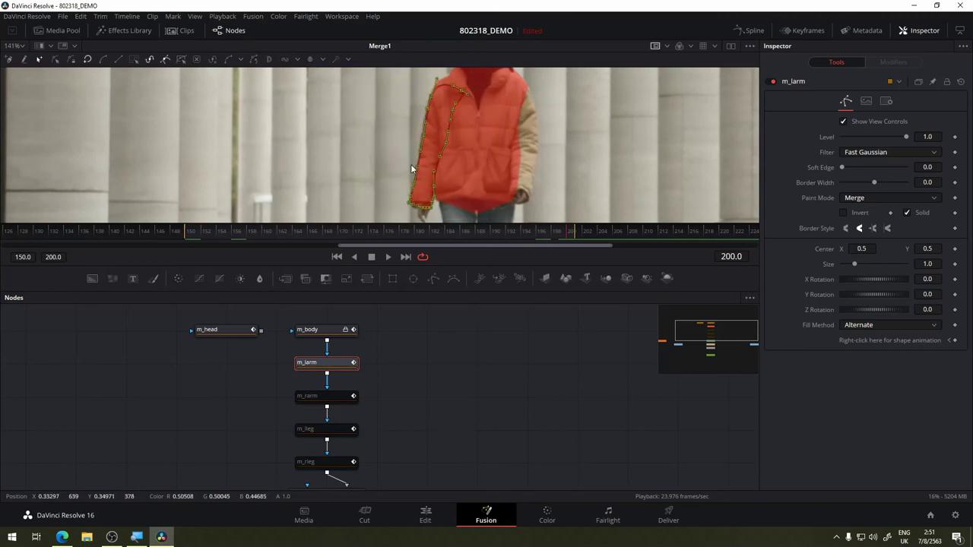
scroll(422, 158, "up", 3)
left_click_drag(424, 111, 420, 108)
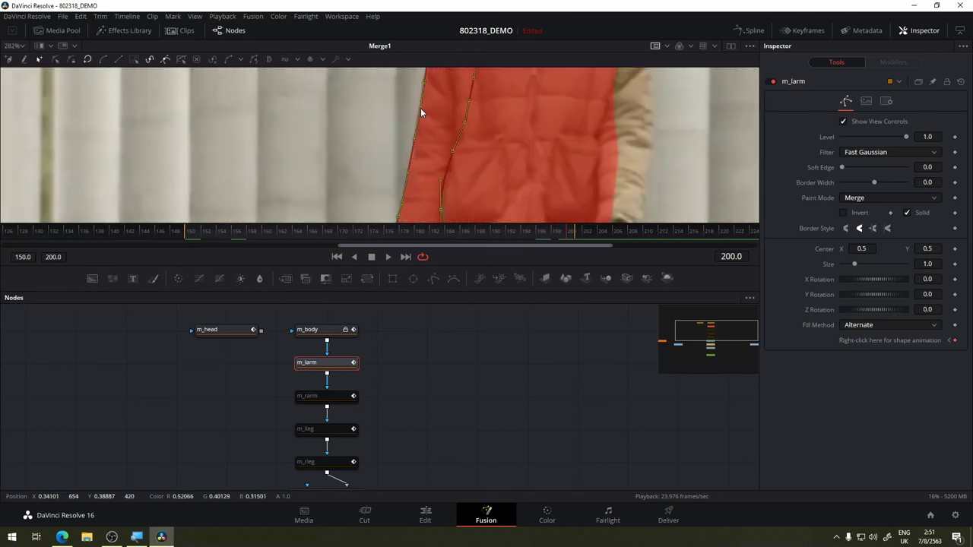
mouse_move(503, 176)
left_mouse_down()
mouse_move(504, 217)
mouse_move(470, 55)
left_mouse_up()
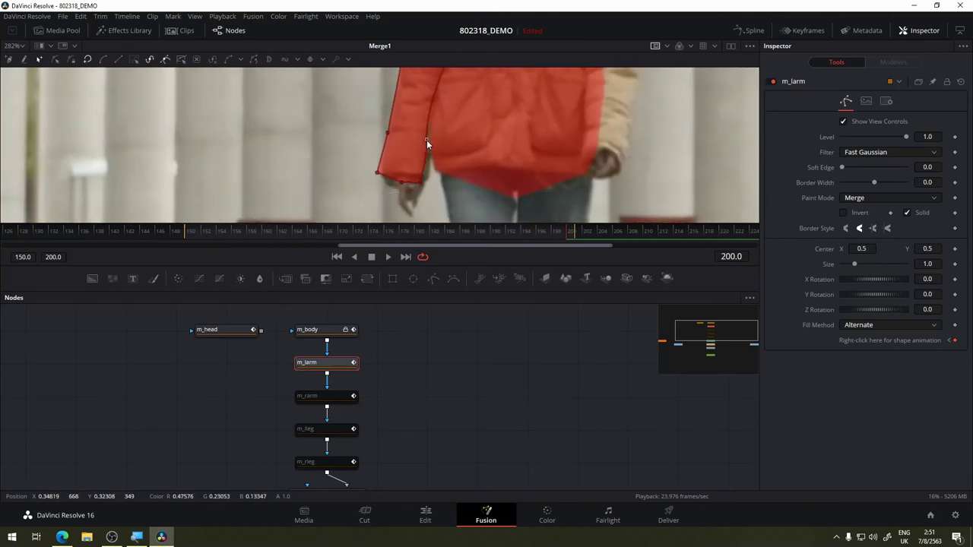
left_click_drag(426, 140, 430, 135)
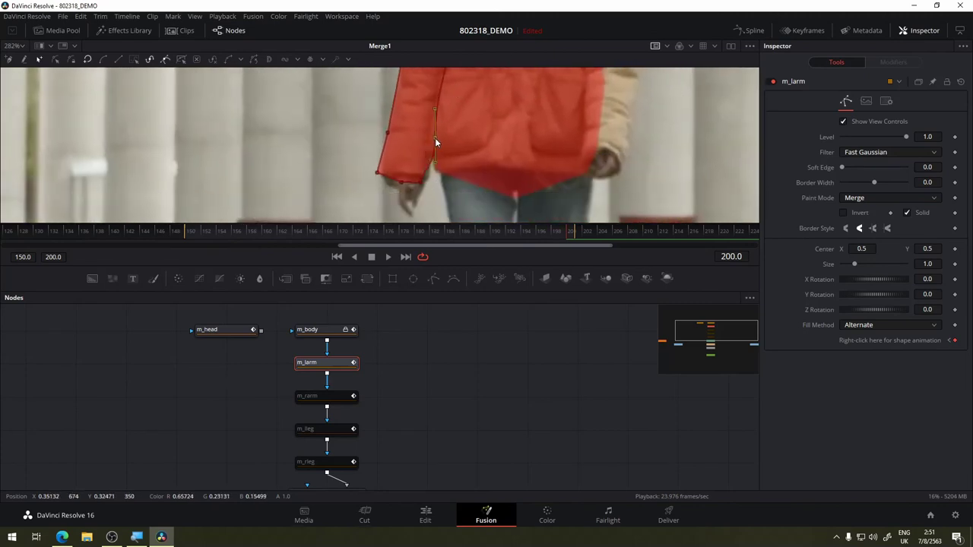
- Pull the lower-right corner point and its curve up onto the cuff
left_click(420, 184)
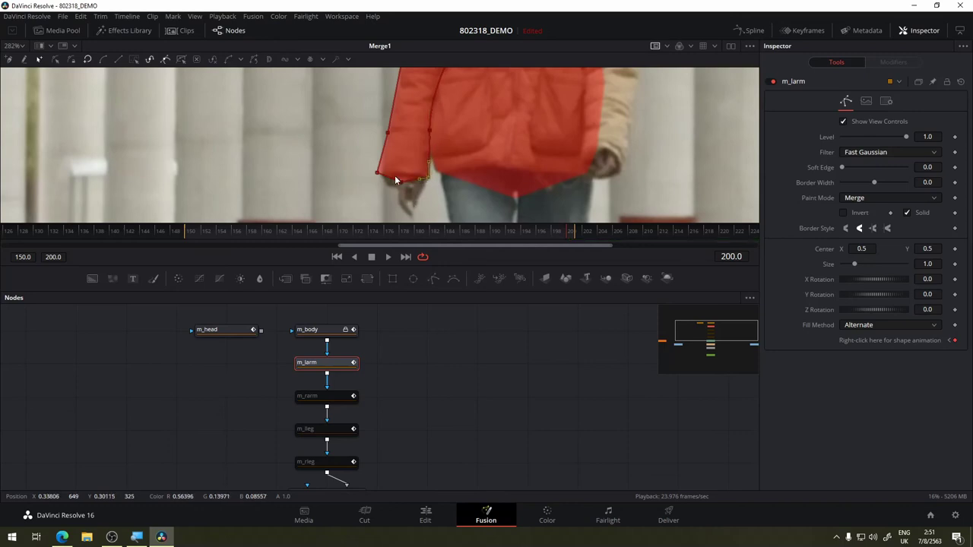
scroll(394, 175, "up", 2)
scroll(376, 186, "down", 2)
scroll(388, 189, "up", 2)
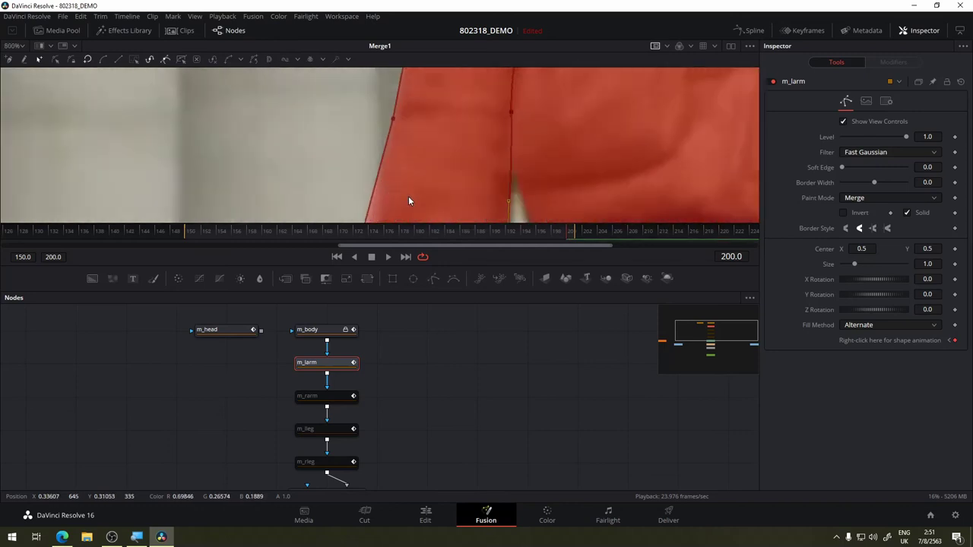
scroll(408, 196, "up", 2)
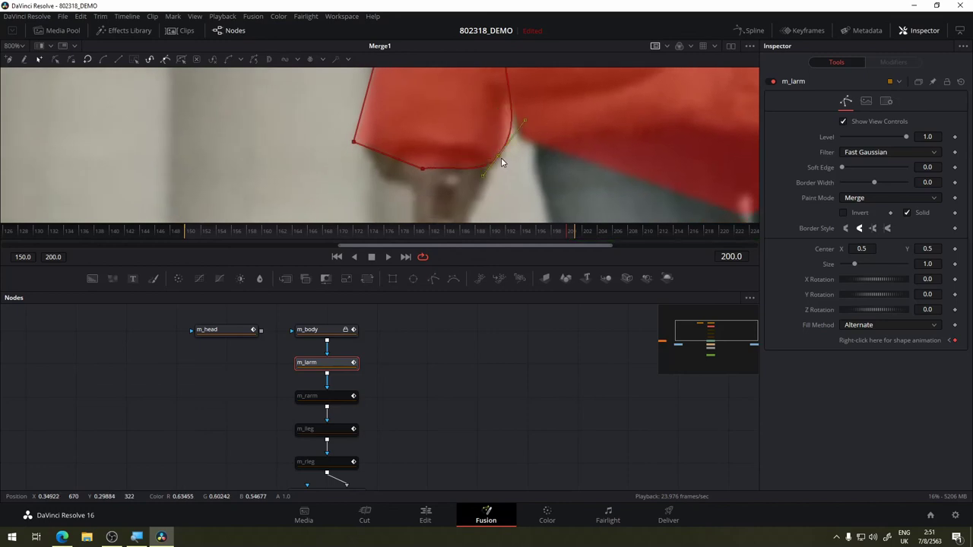
mouse_move(498, 157)
left_mouse_down()
mouse_move(443, 145)
mouse_move(494, 156)
left_mouse_up()
mouse_move(511, 112)
left_mouse_down()
mouse_move(496, 155)
mouse_move(537, 152)
mouse_move(541, 140)
left_mouse_up()
left_click_drag(532, 193, 535, 183)
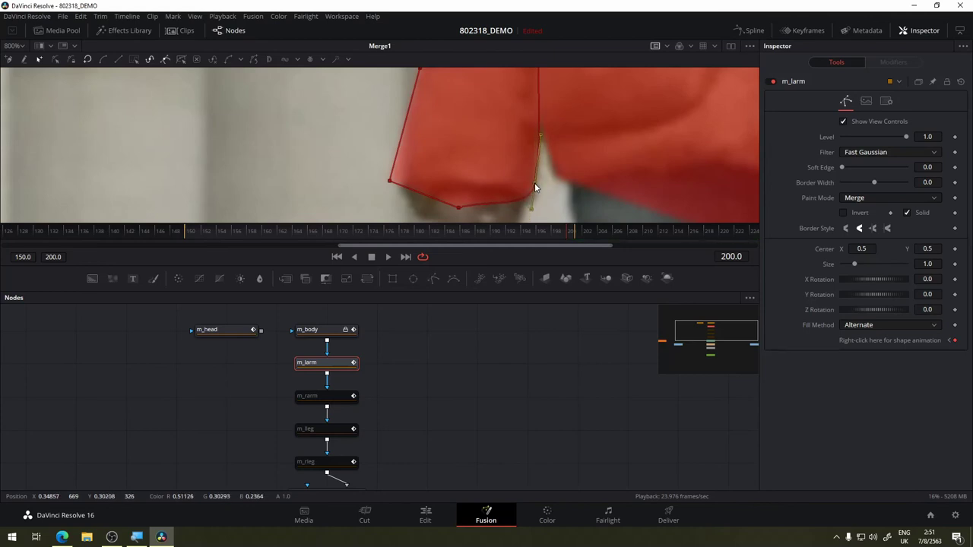
- Shift the lower-left points to reshape the hem curve, then go to frame 176
left_click_drag(390, 183, 402, 186)
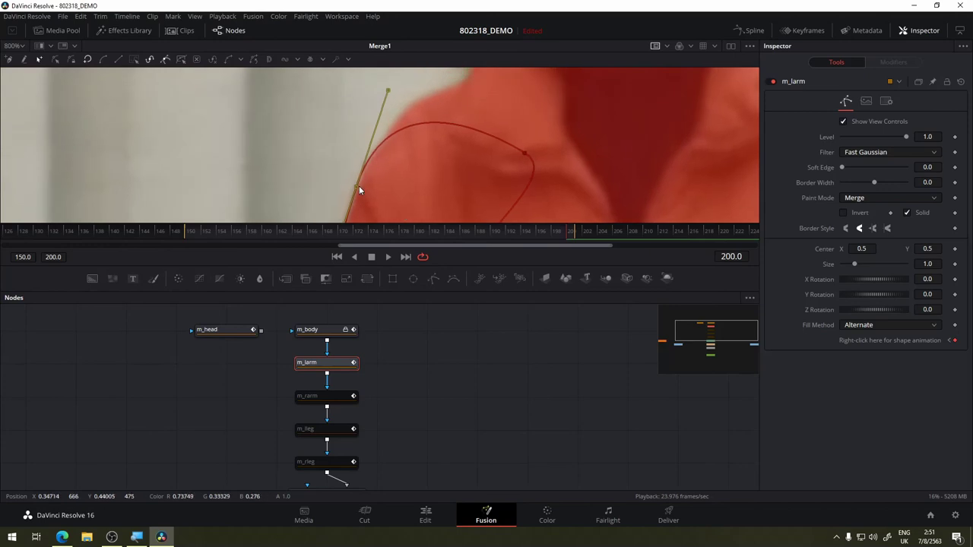
left_click_drag(358, 185, 363, 176)
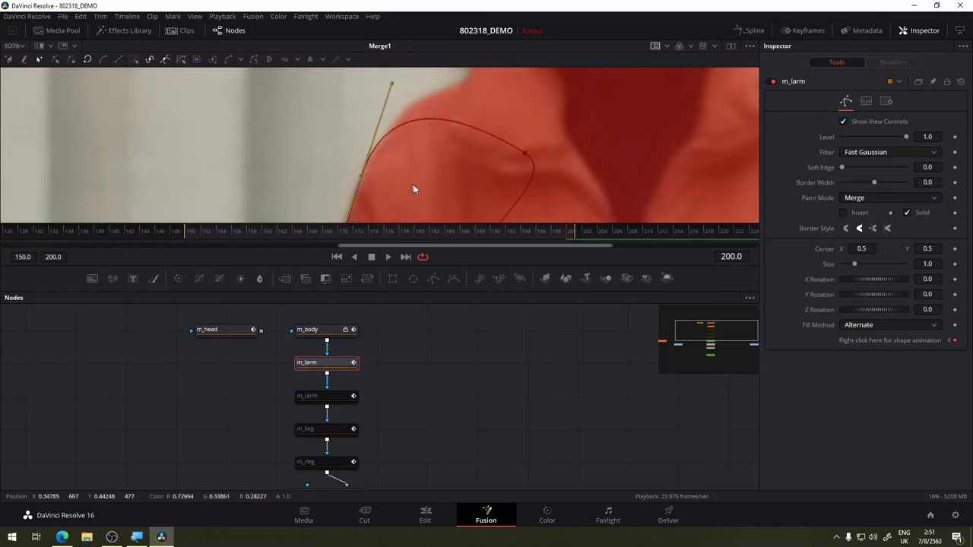
scroll(540, 194, "down", 2)
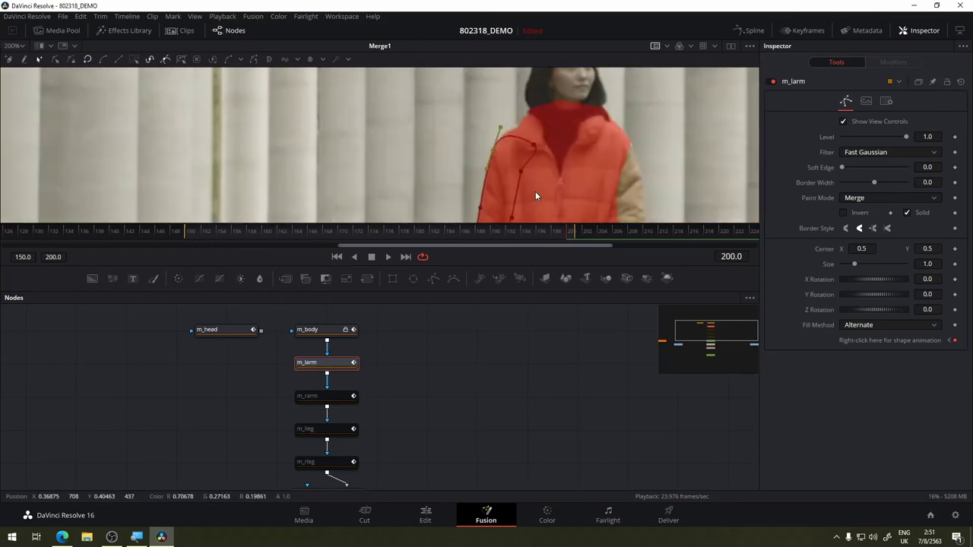
left_click_drag(553, 185, 453, 76)
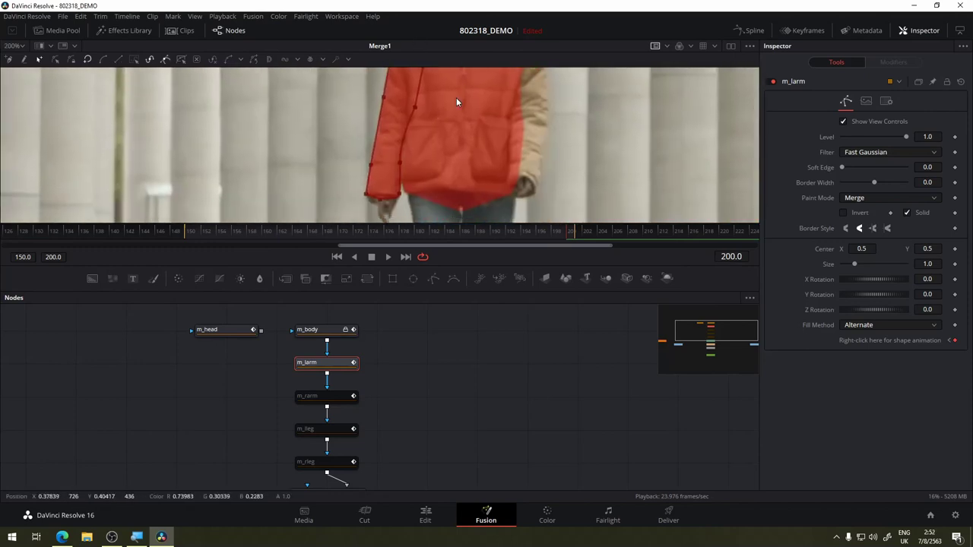
left_click(389, 239)
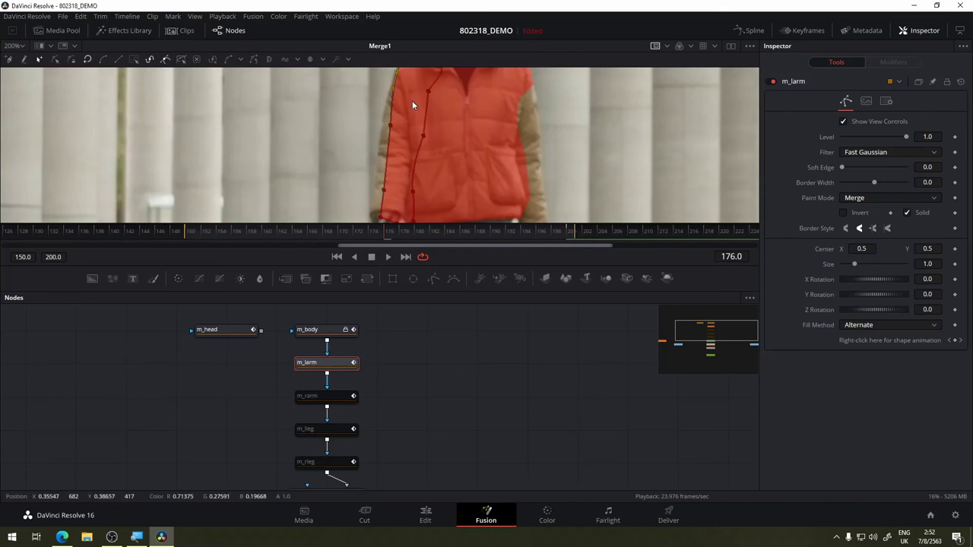
- Select all m_larm points and nudge them with arrow keys onto the sleeve edge
left_click_drag(478, 266, 465, 395)
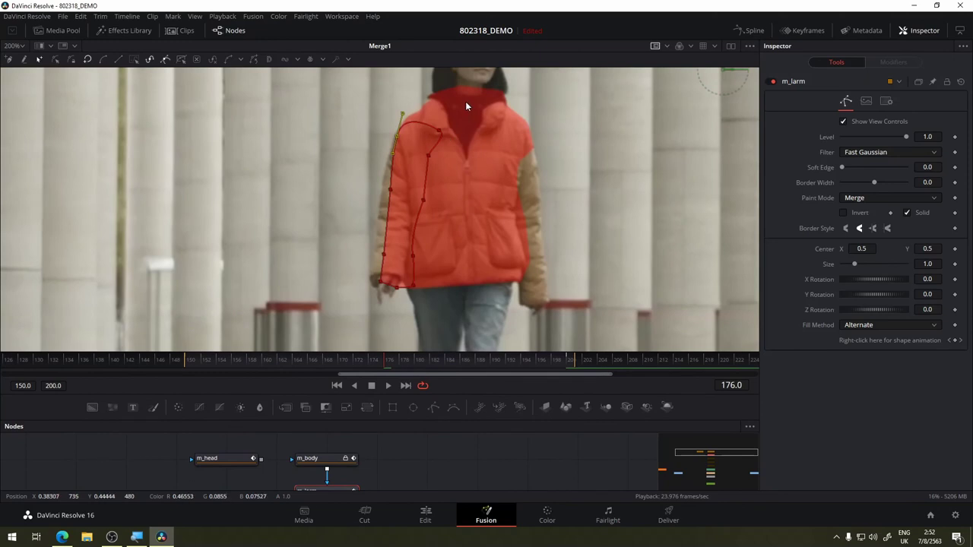
left_click_drag(456, 110, 318, 311)
key("Right")
key("Right")
key("Right")
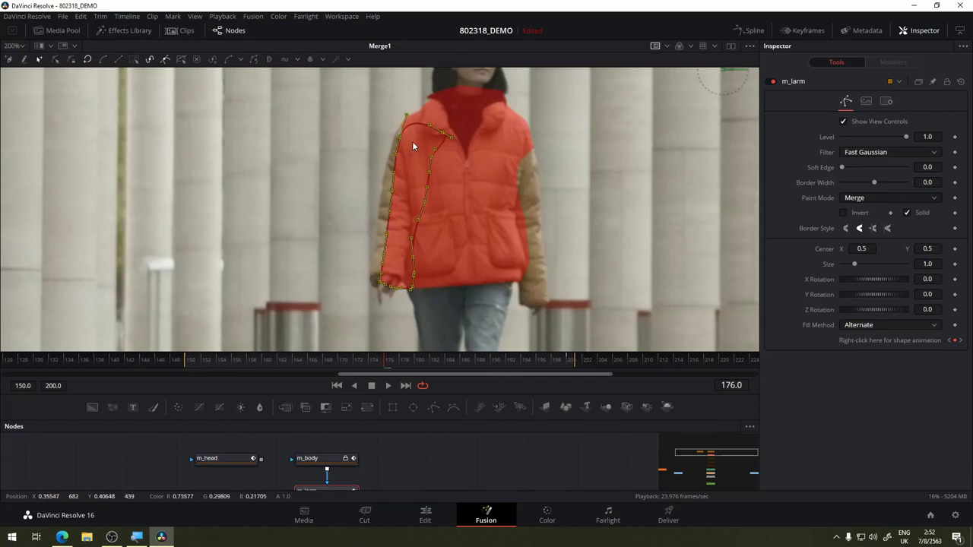
key("Right")
key("Right")
key("Right")
key("Right")
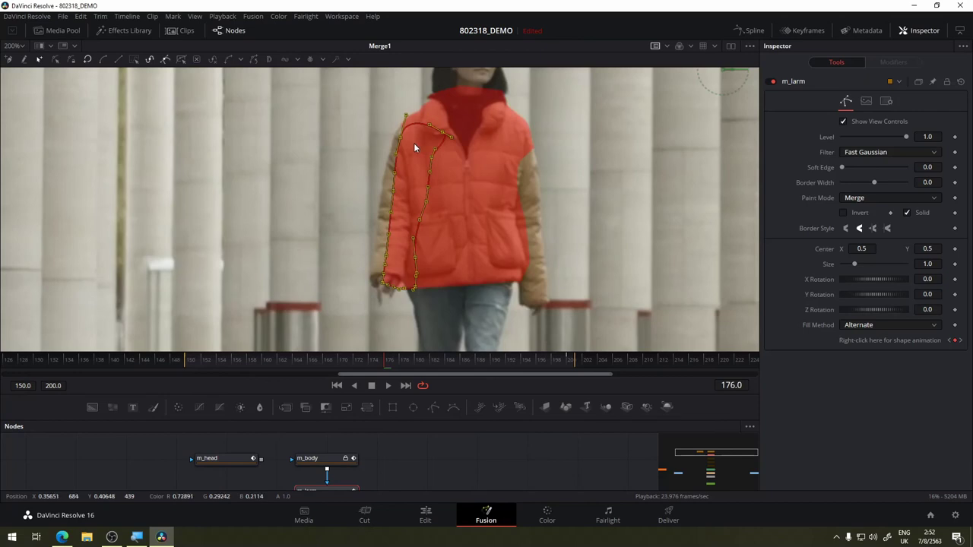
key("Left")
key("Left")
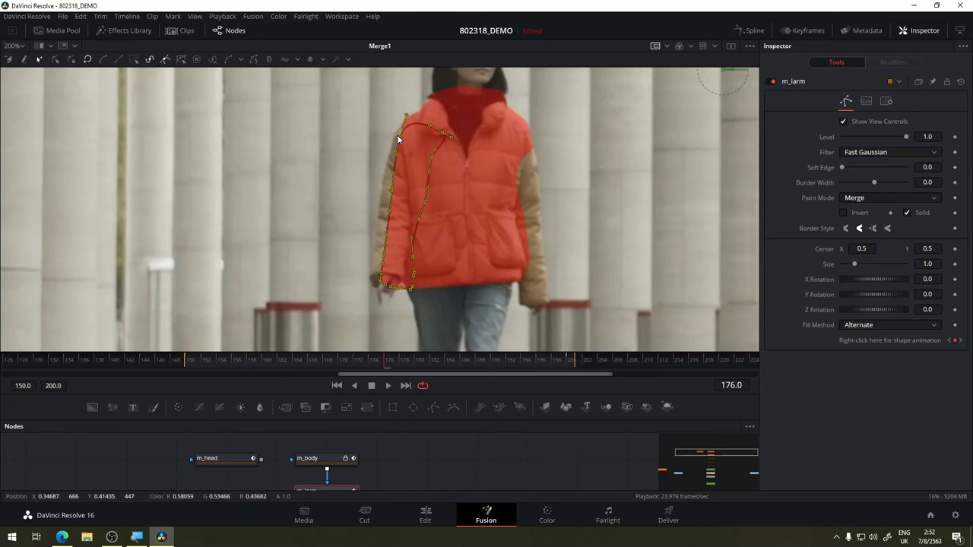
key("Left")
key("Left")
key("Left")
key("Left")
key("Left")
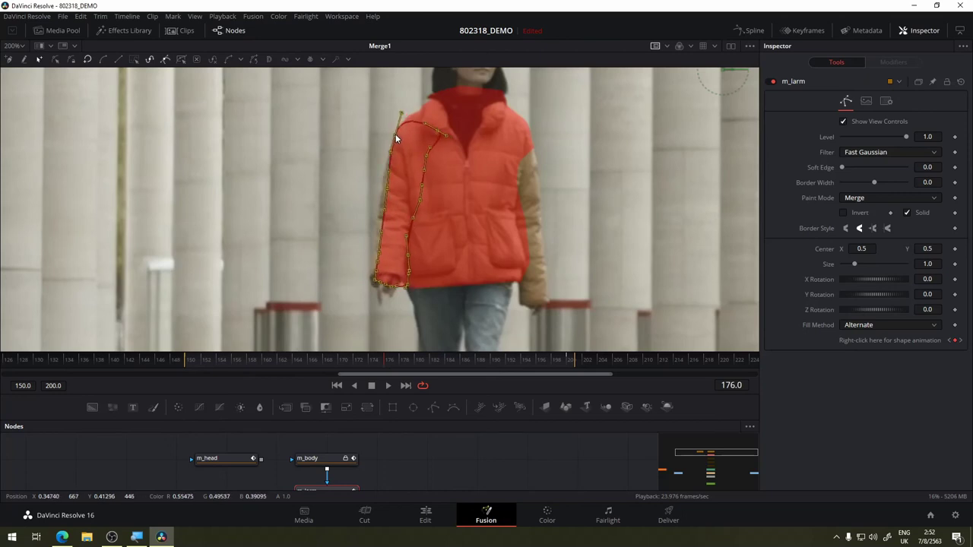
key("Left")
key("Left")
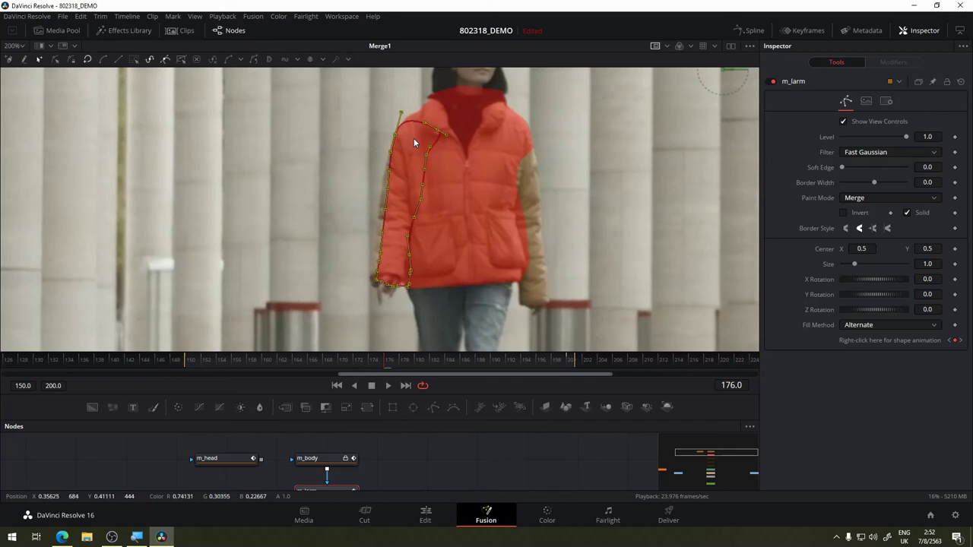
key("Left")
key("Left")
key("Left")
key("Left")
key("Left")
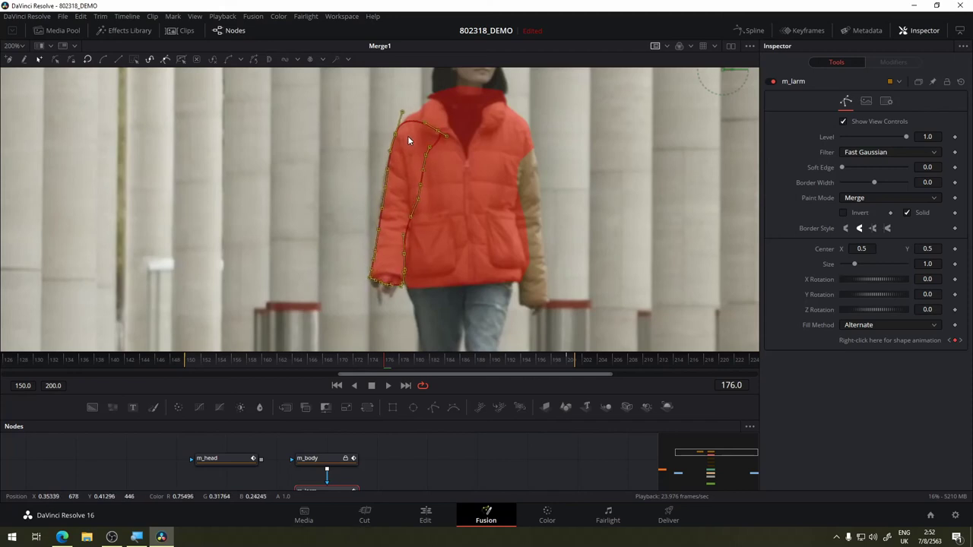
key("Left")
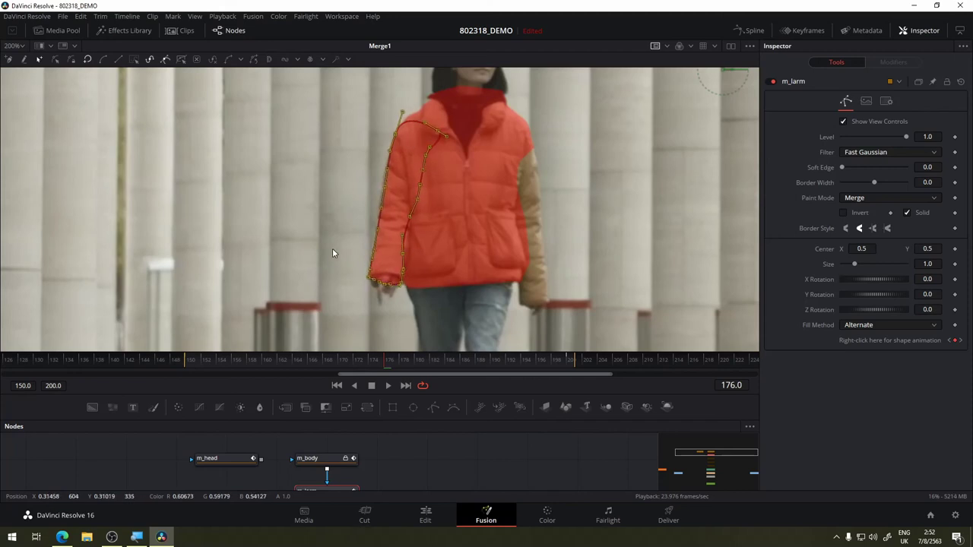
- Drag the sleeve edge segment onto the jacket outline and check it on a later frame
left_click(332, 248)
scroll(360, 251, "up", 5)
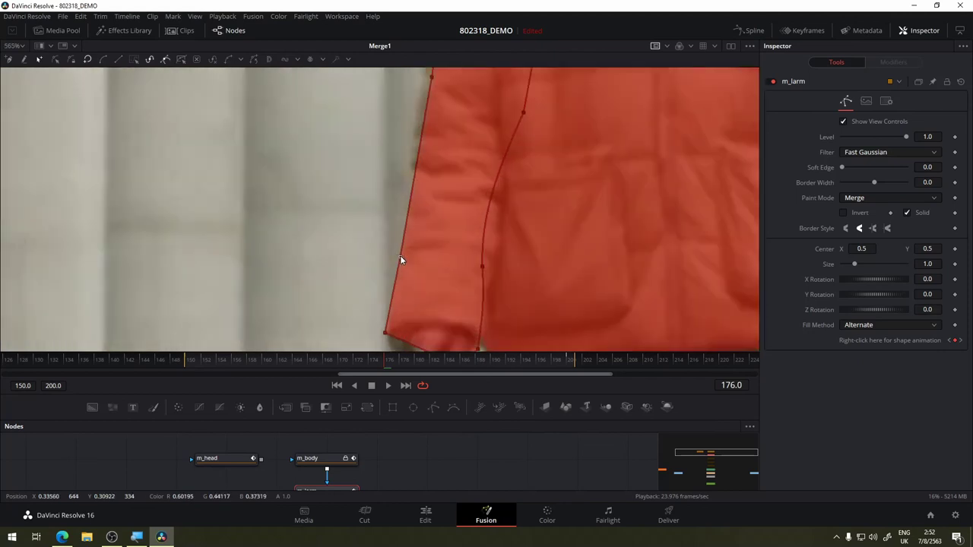
left_click_drag(399, 256, 402, 256)
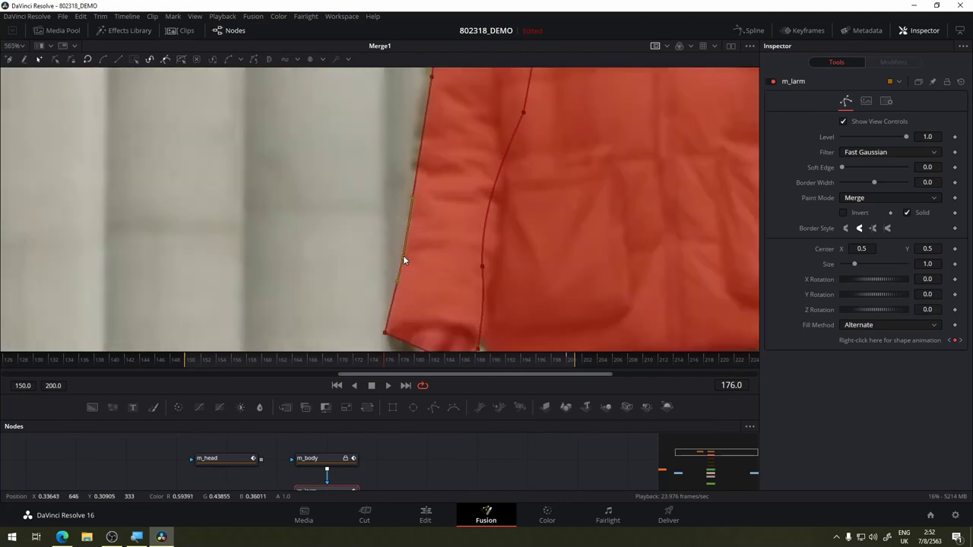
left_click(386, 332)
scroll(399, 209, "down", 1)
scroll(437, 124, "down", 2)
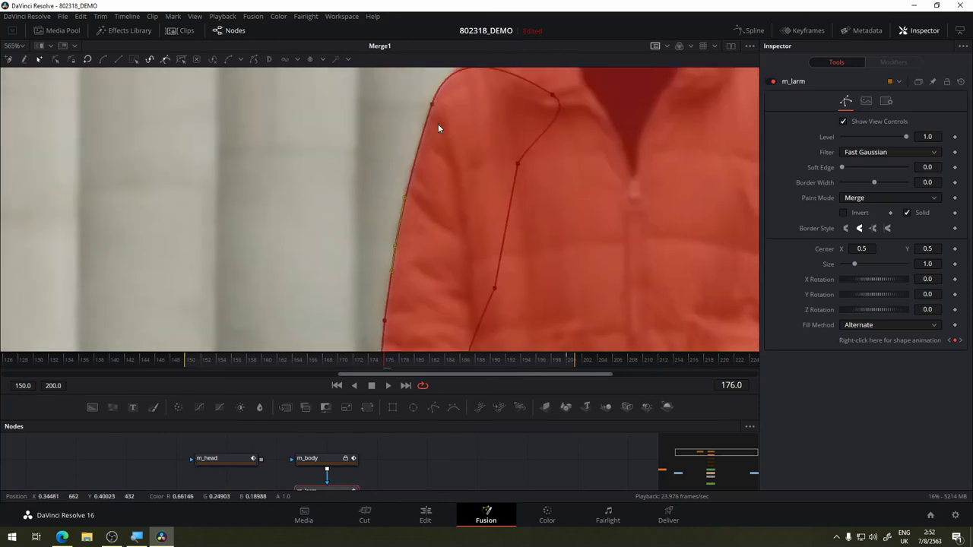
scroll(437, 124, "down", 2)
mouse_move(385, 352)
left_mouse_down()
mouse_move(480, 356)
mouse_move(287, 359)
left_mouse_up()
scroll(450, 180, "up", 3)
scroll(449, 181, "down", 1)
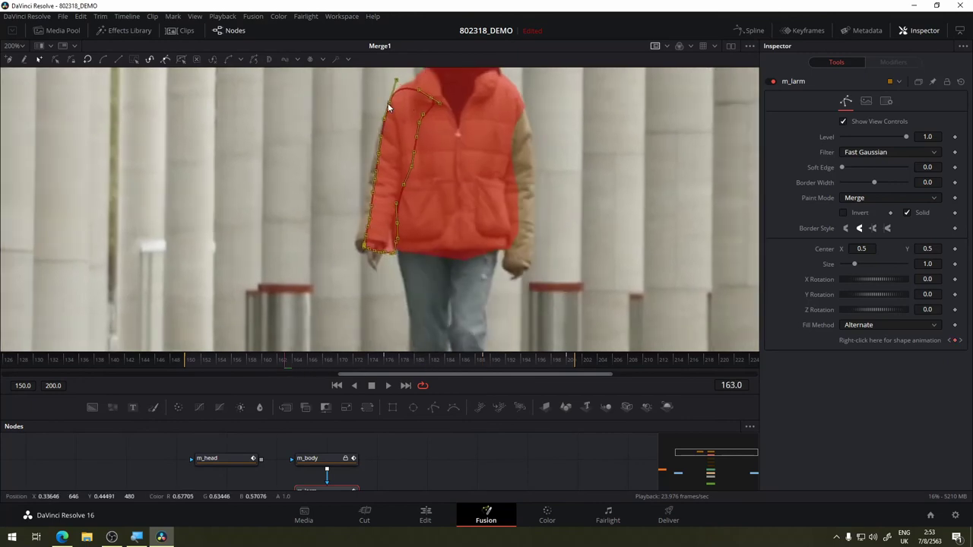
scroll(395, 212, "up", 2)
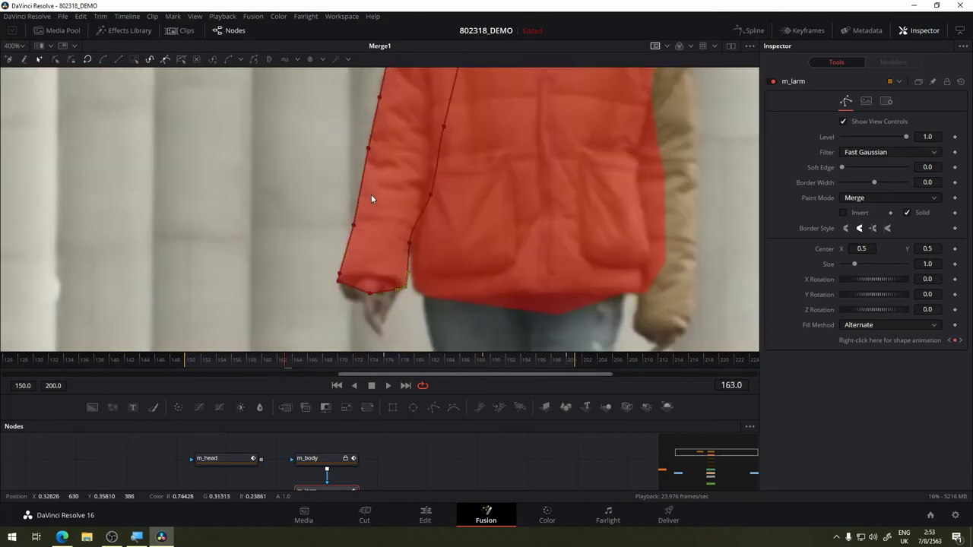
- Review the sleeve mask from frame 157 by stepping and playing the clip
left_click_drag(371, 193, 240, 370)
left_click(239, 368)
scroll(316, 262, "down", 2)
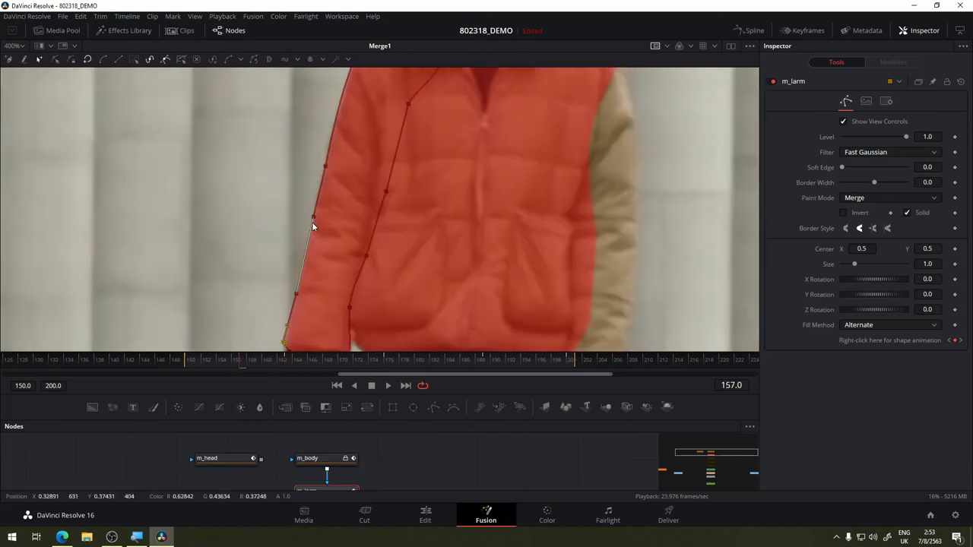
key("Right")
key("Right")
key("Right")
left_click(388, 385)
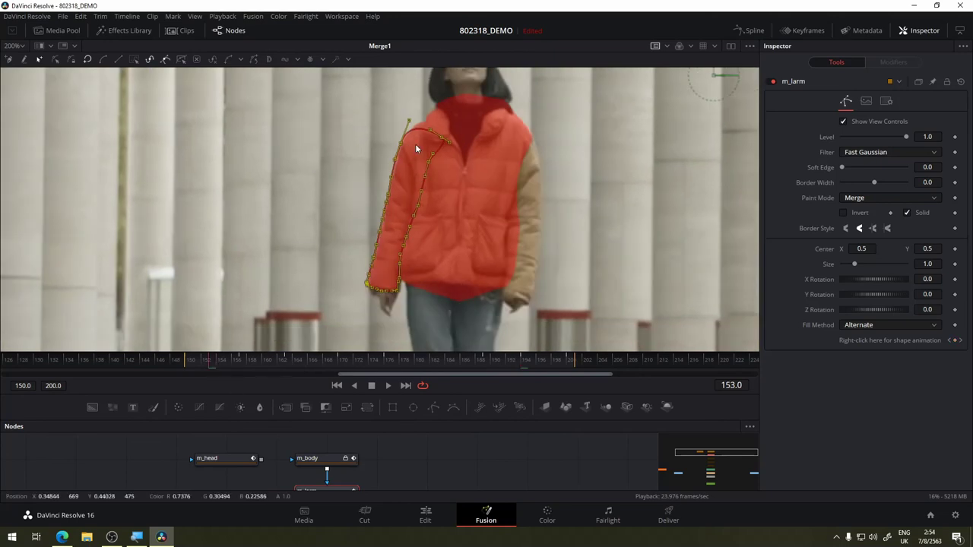
scroll(398, 255, "up", 4)
scroll(435, 221, "down", 2)
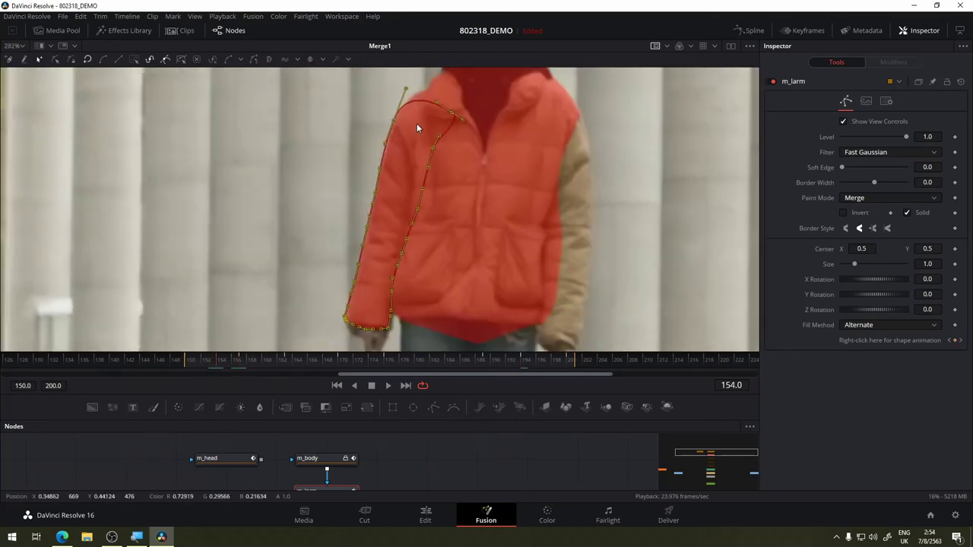
scroll(436, 321, "up", 3)
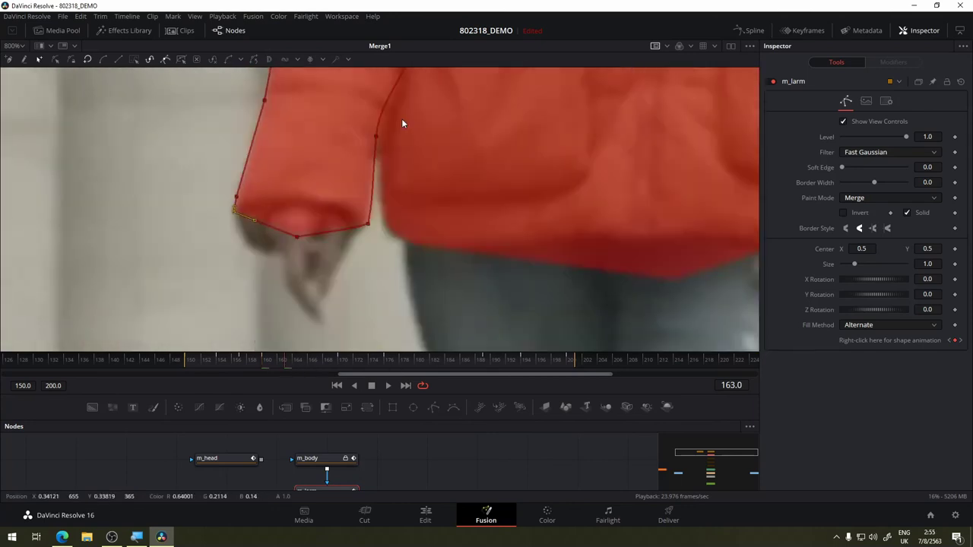
- Select the lower cuff points and reshape the cuff's lower-left corner around frame 183
left_click(308, 367)
scroll(380, 154, "up", 5)
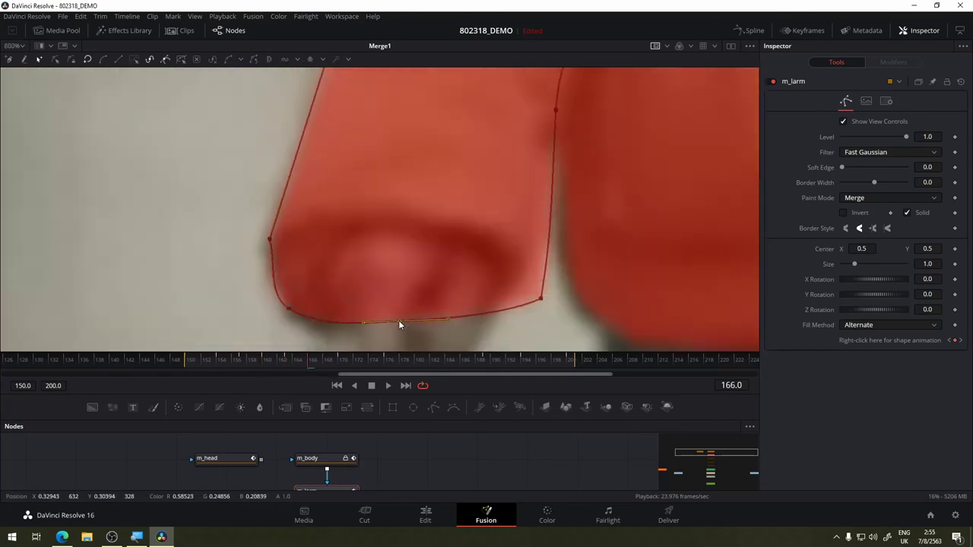
scroll(488, 169, "down", 6)
left_click_drag(330, 363, 342, 364)
scroll(476, 304, "up", 5)
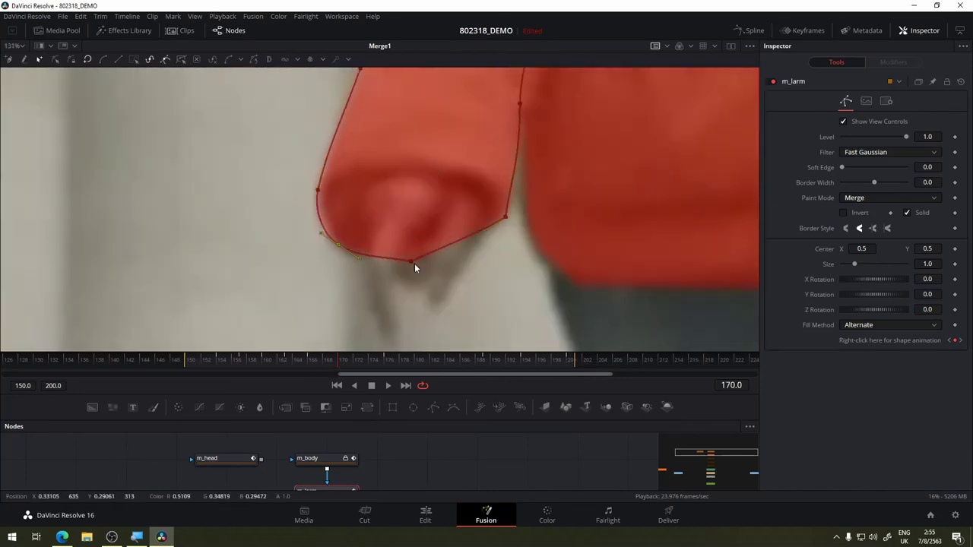
key("Right")
key("Right")
key("Right")
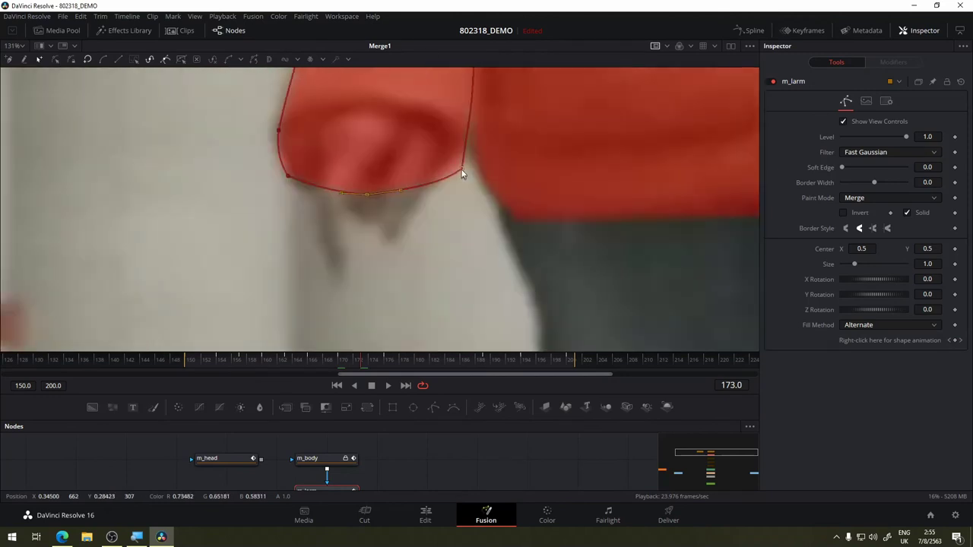
key("Right")
key("Right")
key("Right")
key("Right")
key("Right")
key("Right")
left_click_drag(310, 177, 525, 279)
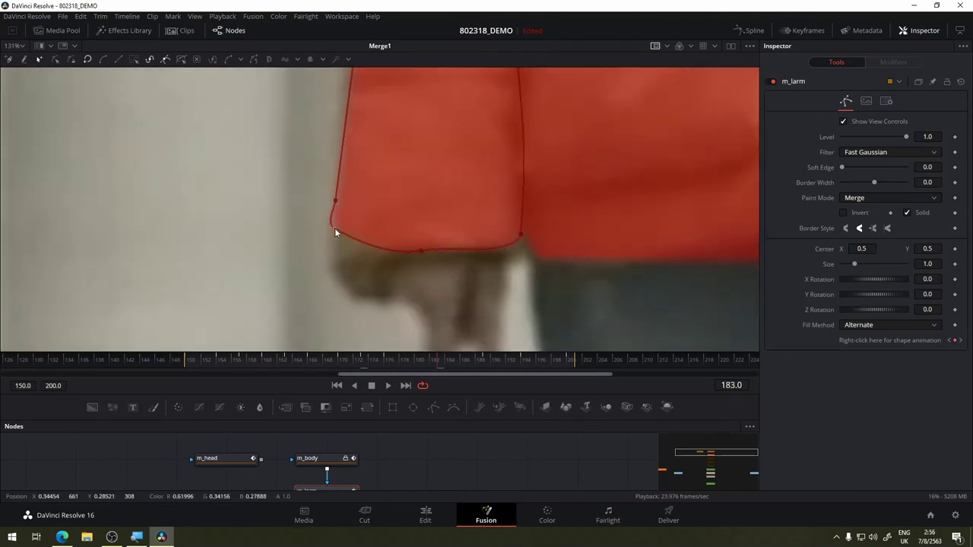
key("Right")
key("Right")
key("Right")
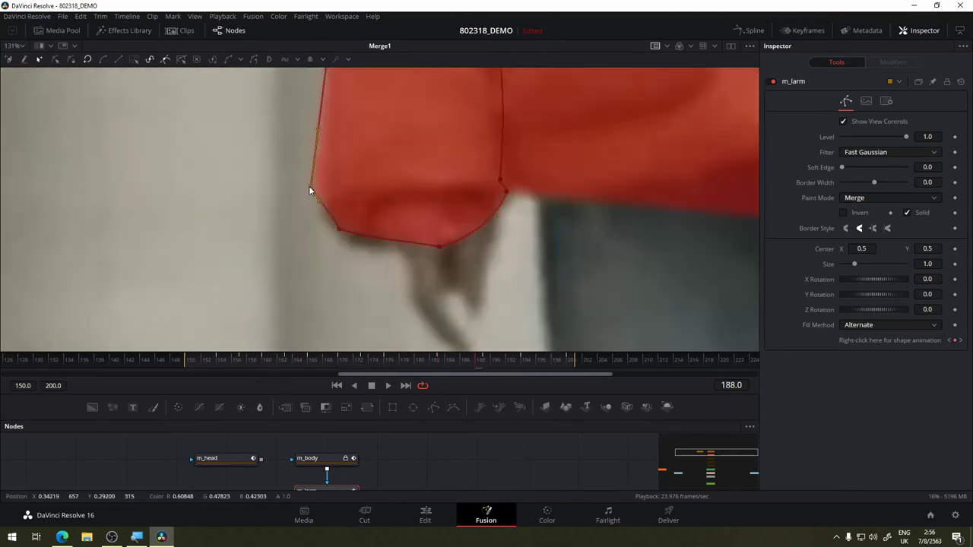
left_click_drag(339, 228, 350, 238)
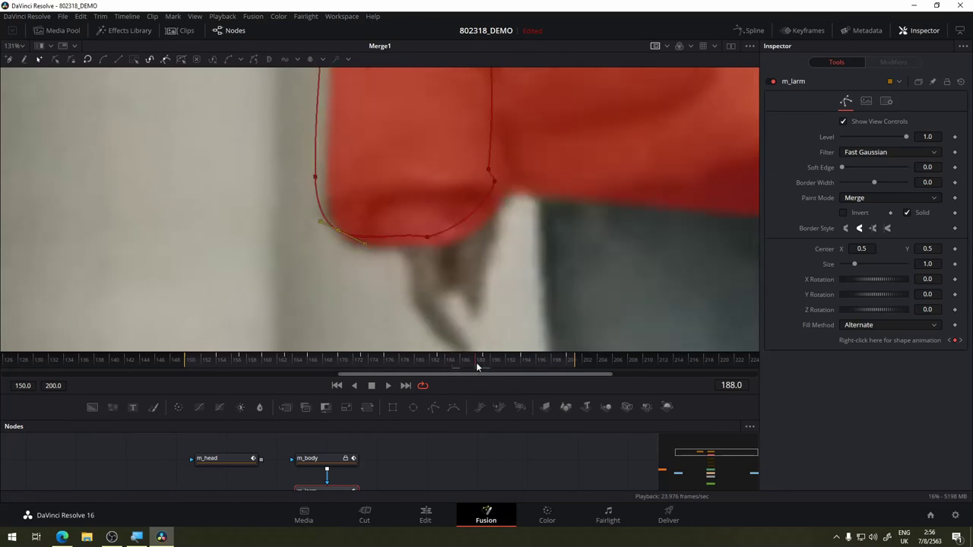
- Refit the cuff corners and bottom edge to the sleeve at frames 194 and 200
left_click(484, 361)
right_click(909, 339)
left_click(510, 363)
key("Right")
key("Right")
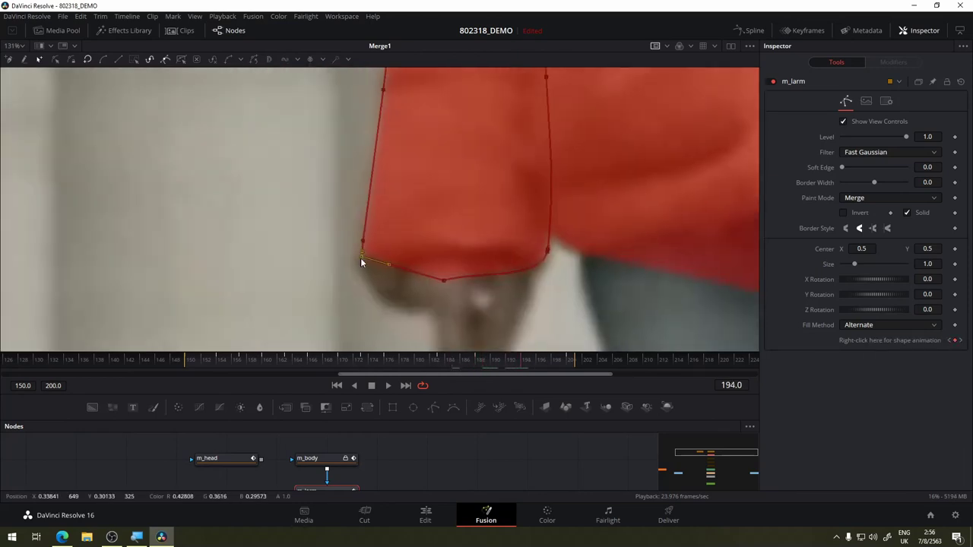
left_click_drag(361, 262, 367, 249)
key("Right")
key("Right")
key("Right")
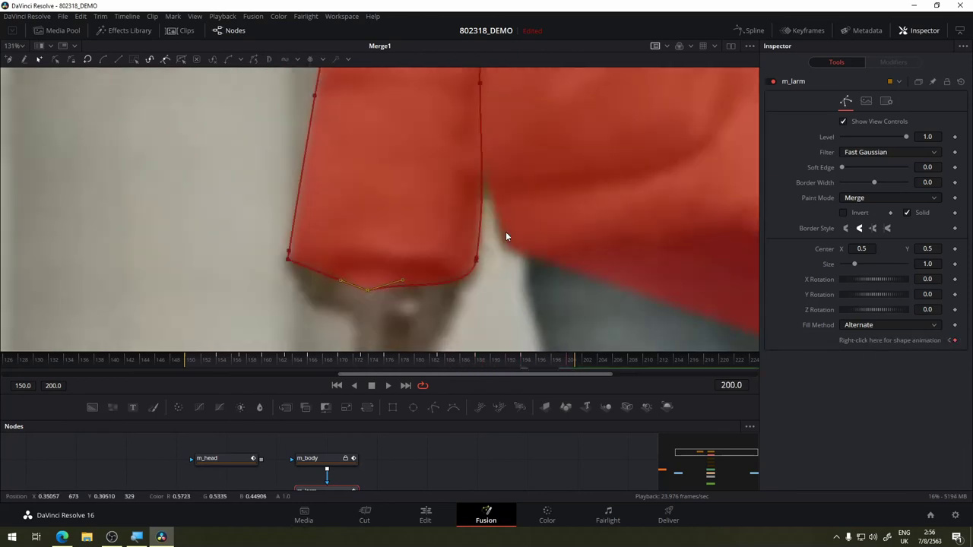
left_click_drag(292, 259, 313, 298)
left_click(473, 272)
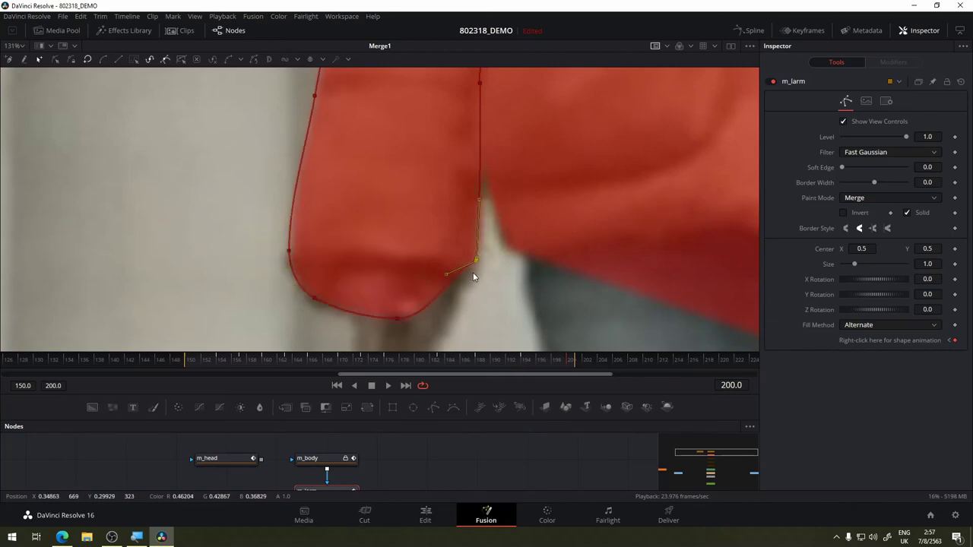
left_click_drag(466, 278, 475, 268)
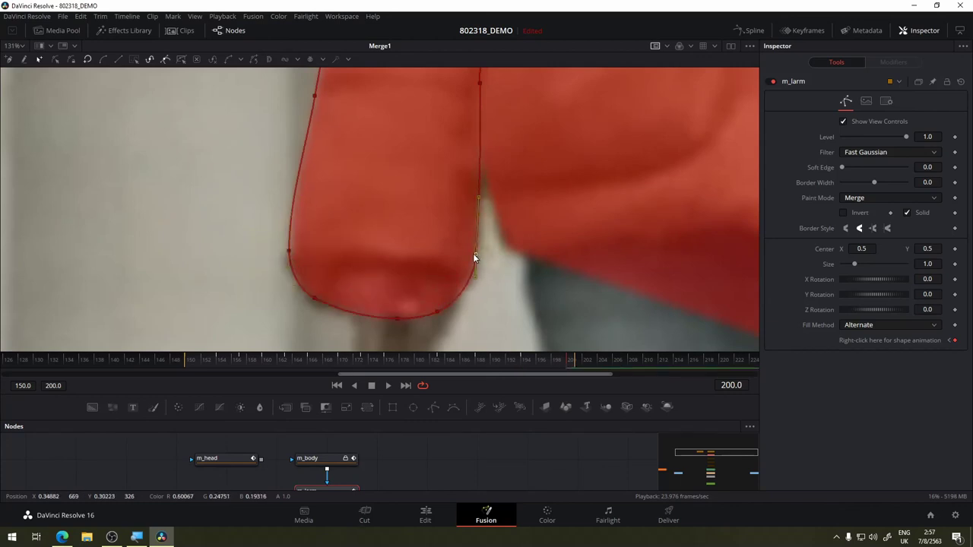
- Scrub back to review the mask and bring the m_larm and m_rarm nodes into view
scroll(472, 252, "down", 5)
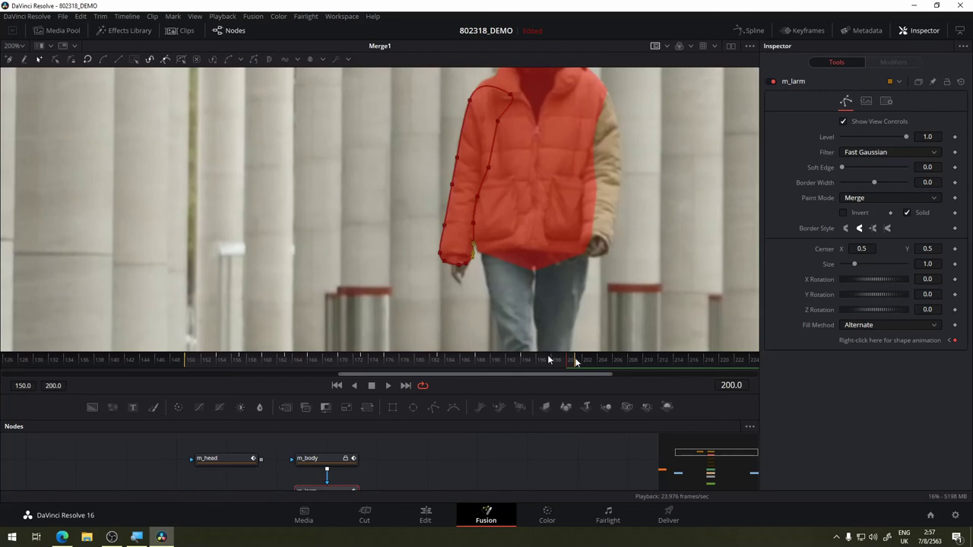
mouse_move(576, 363)
left_mouse_down()
mouse_move(268, 368)
mouse_move(564, 365)
left_mouse_up()
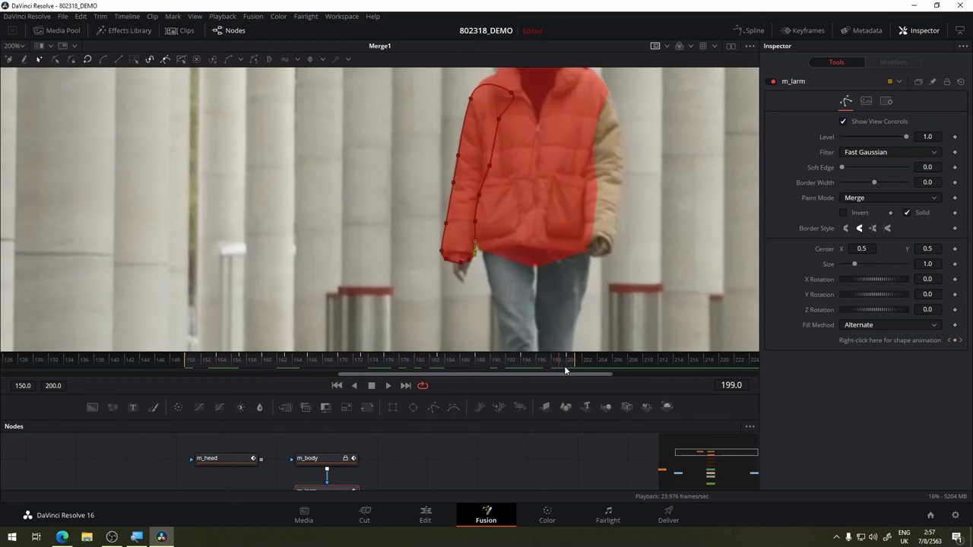
scroll(486, 175, "down", 2)
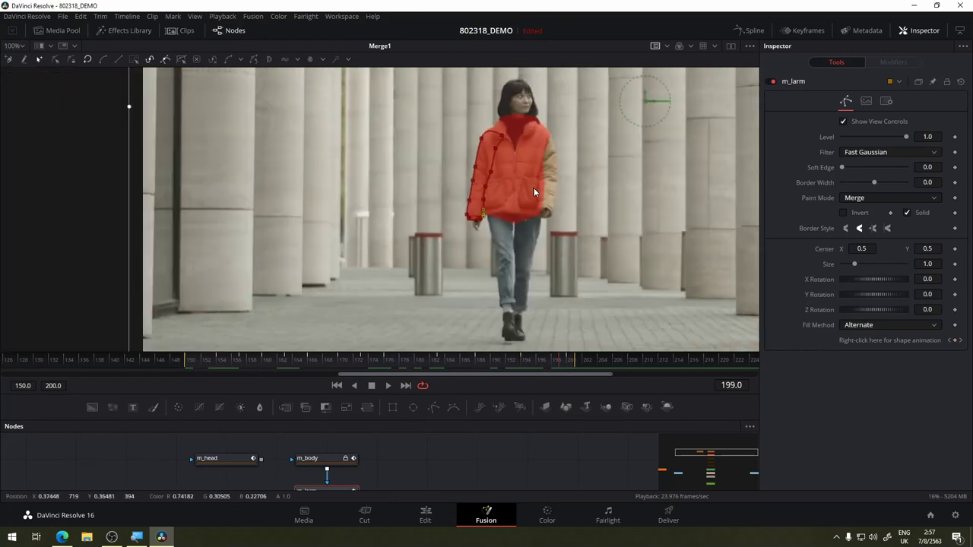
left_click_drag(533, 192, 347, 221)
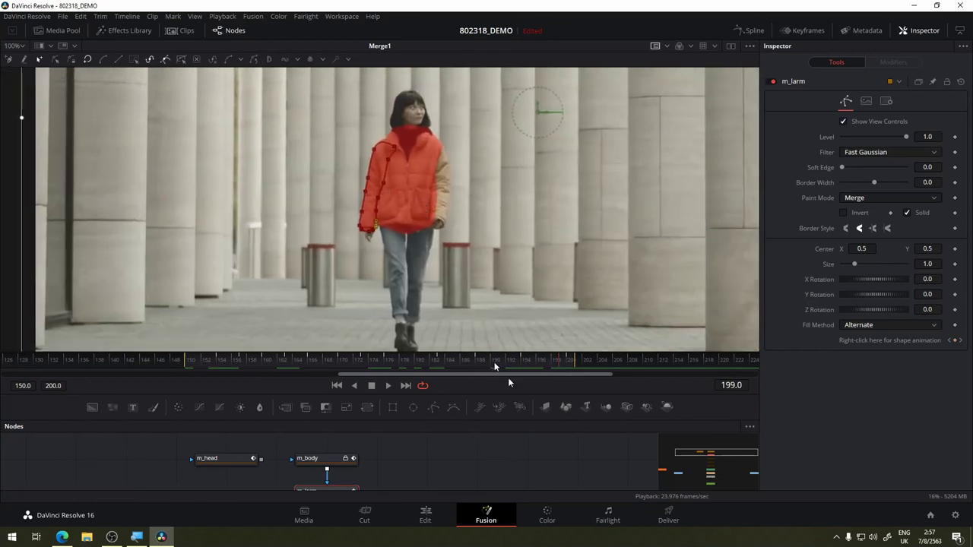
left_click_drag(430, 449, 464, 413)
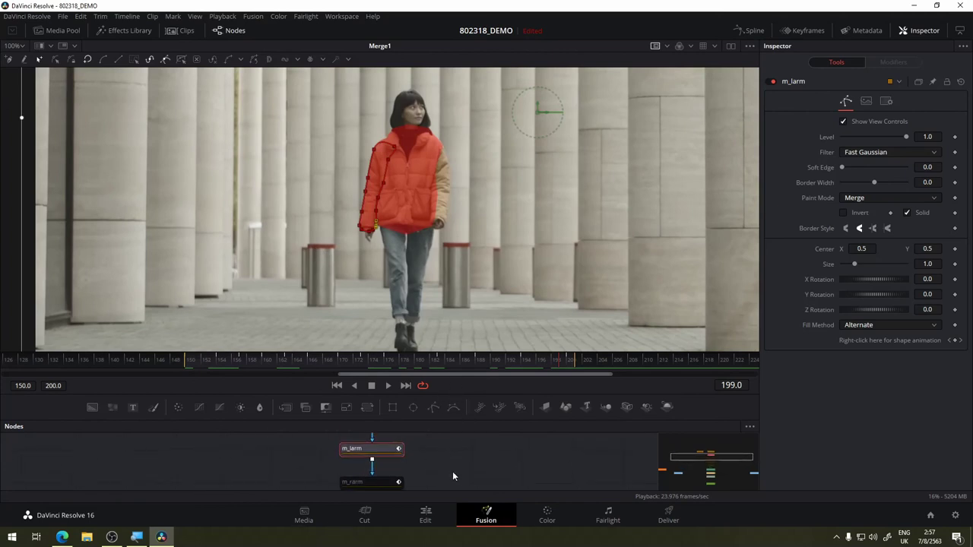
- Return the clip to frame 150 at the MediaIn1–MediaOut1 chain and add a MatteControl node
left_click_drag(452, 472, 499, 253)
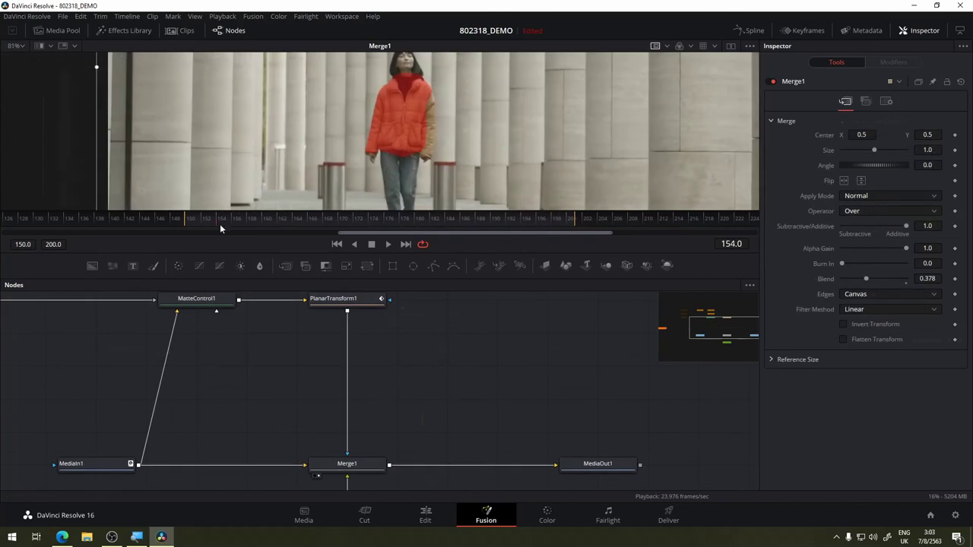
left_click_drag(220, 228, 556, 227)
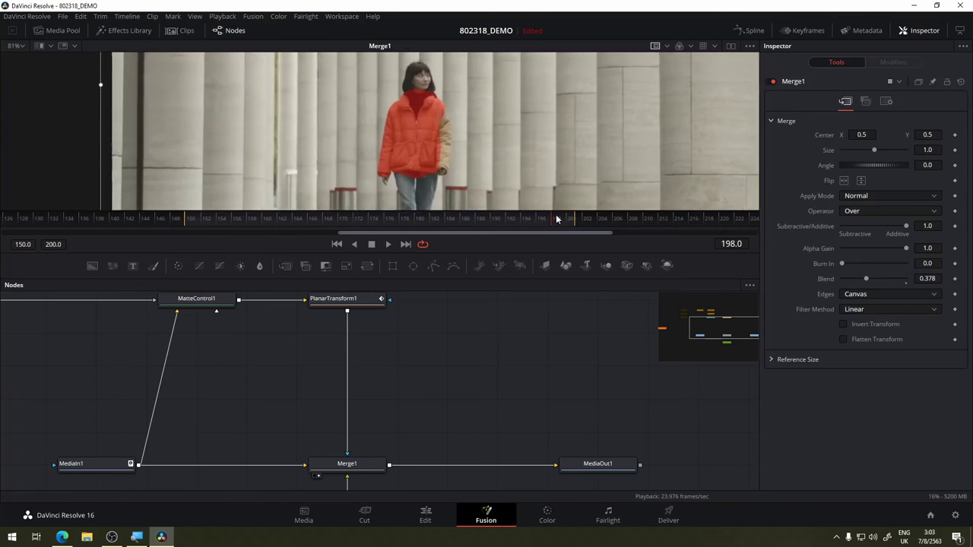
left_click(191, 219)
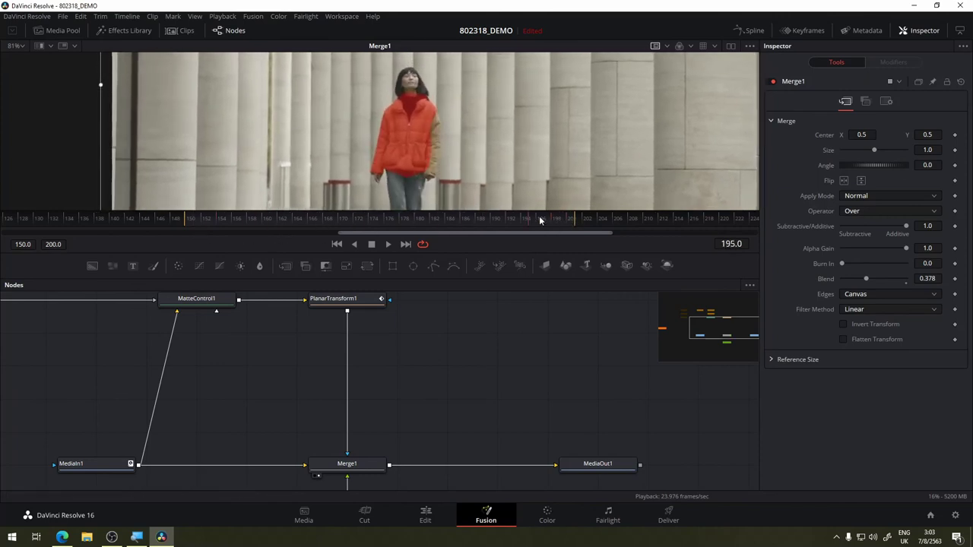
left_click_drag(539, 220, 191, 219)
key("Left")
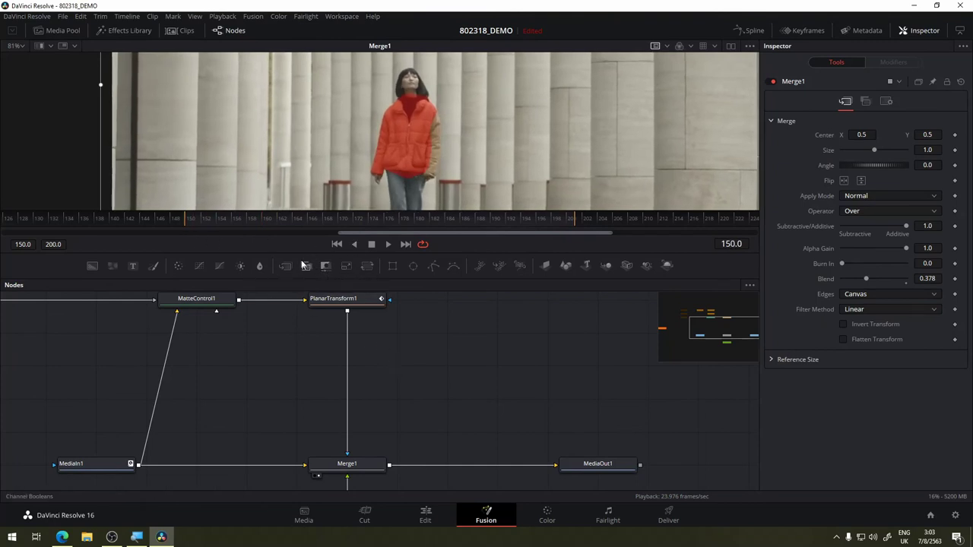
mouse_move(322, 270)
left_mouse_down()
mouse_move(457, 382)
mouse_move(506, 364)
mouse_move(527, 415)
mouse_move(534, 402)
left_mouse_up()
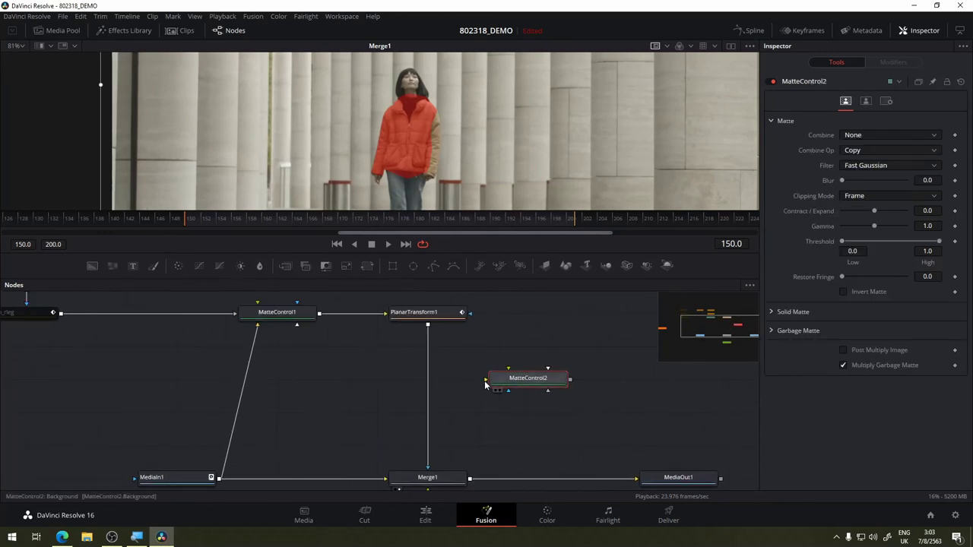
- Feed MediaIn1 into MatteControl2's background and send its output to MediaOut1
left_click_drag(486, 383, 443, 382)
mouse_move(485, 382)
left_mouse_down()
mouse_move(210, 480)
mouse_move(489, 383)
left_mouse_up()
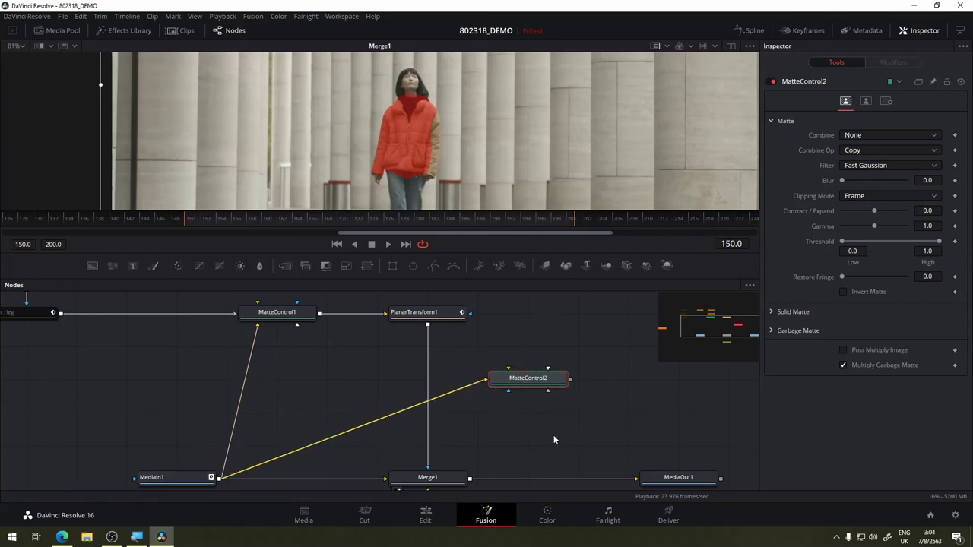
left_click_drag(553, 440, 430, 397)
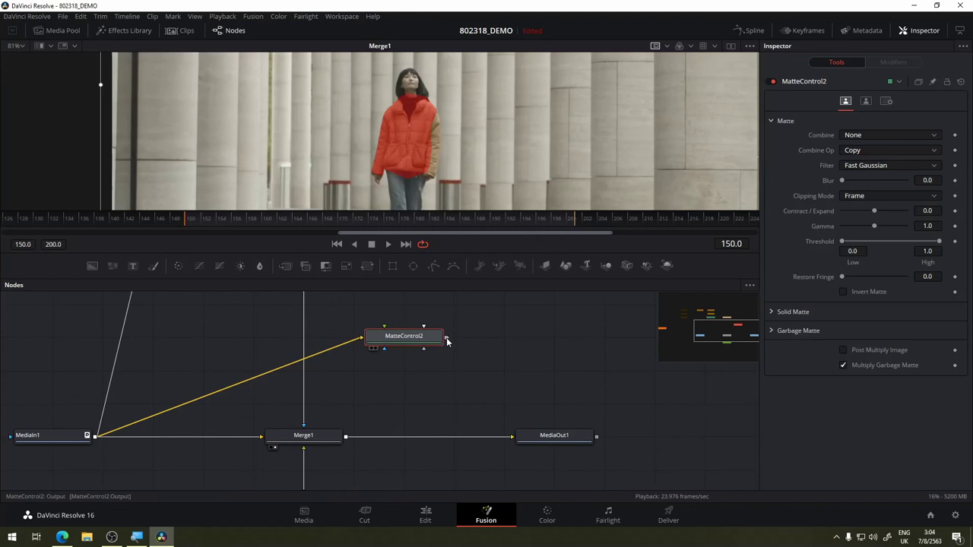
left_click_drag(499, 427, 513, 436)
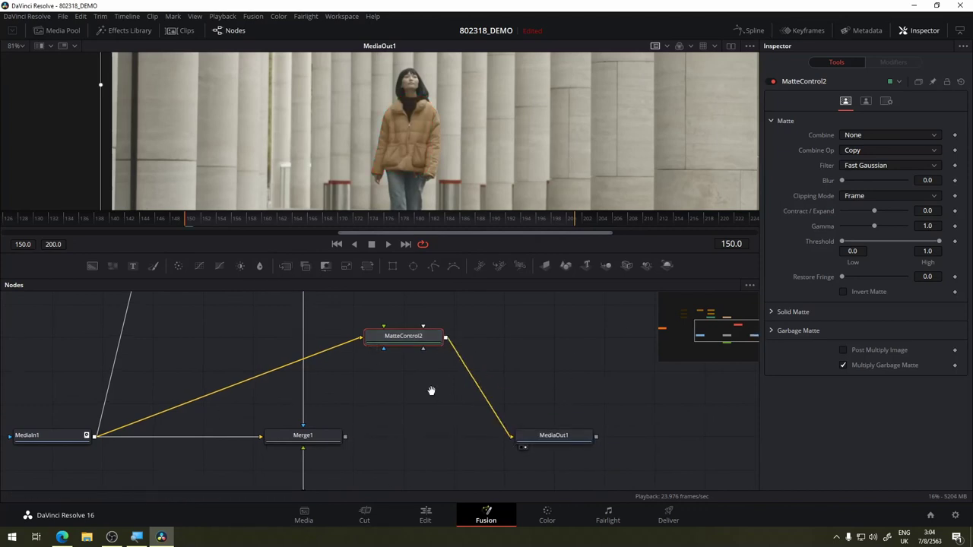
- Disconnect PlanarTransform1 from Merge1 and connect it as MatteControl2's GarbageMatte
mouse_move(430, 394)
left_mouse_down()
mouse_move(429, 441)
mouse_move(390, 391)
mouse_move(373, 445)
left_mouse_up()
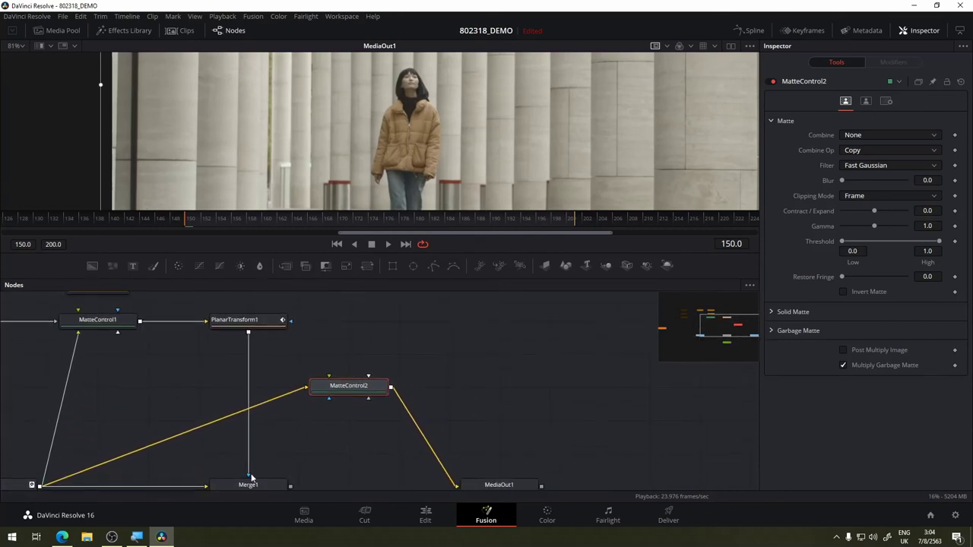
left_click_drag(249, 480, 298, 450)
left_click_drag(335, 337, 432, 372)
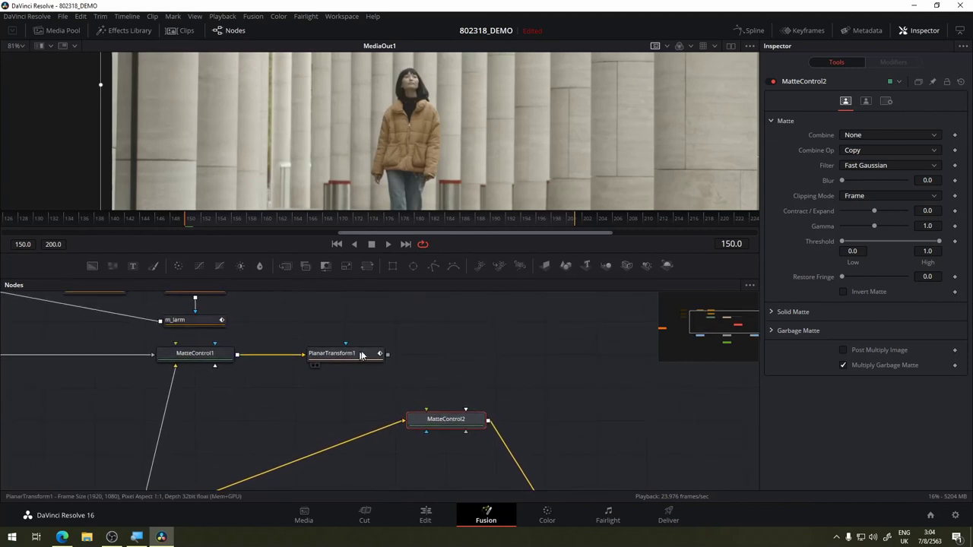
mouse_move(365, 355)
left_mouse_down()
mouse_move(391, 377)
mouse_move(485, 380)
left_mouse_up()
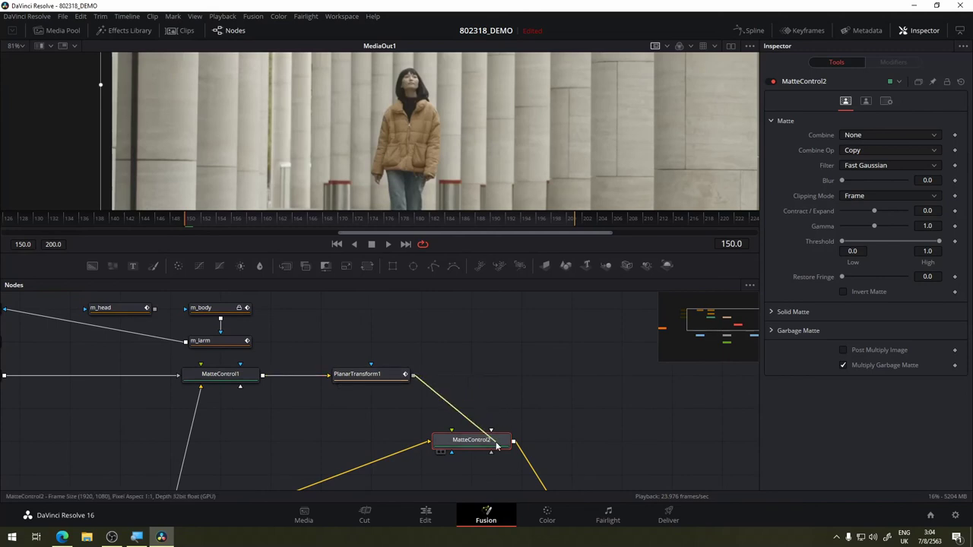
left_click_drag(501, 434, 495, 446)
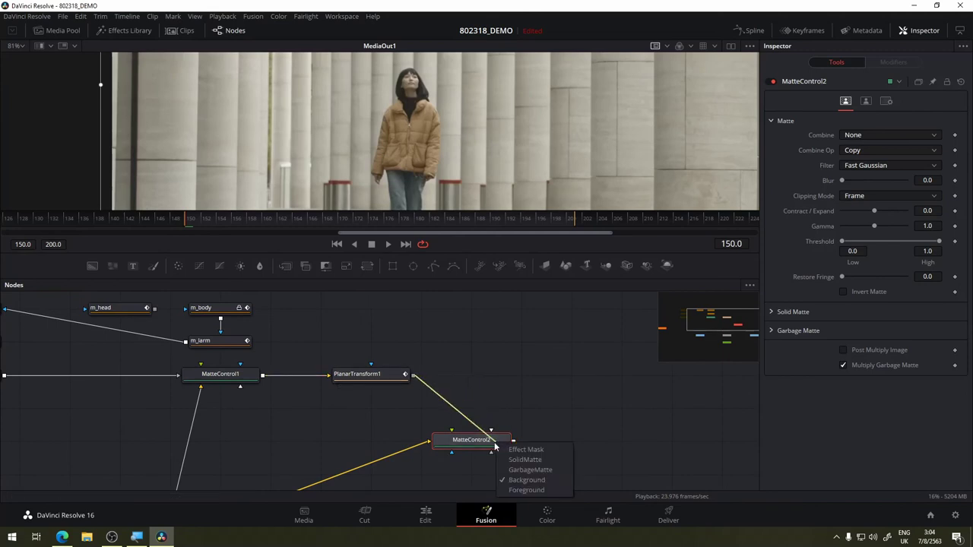
left_click(545, 470)
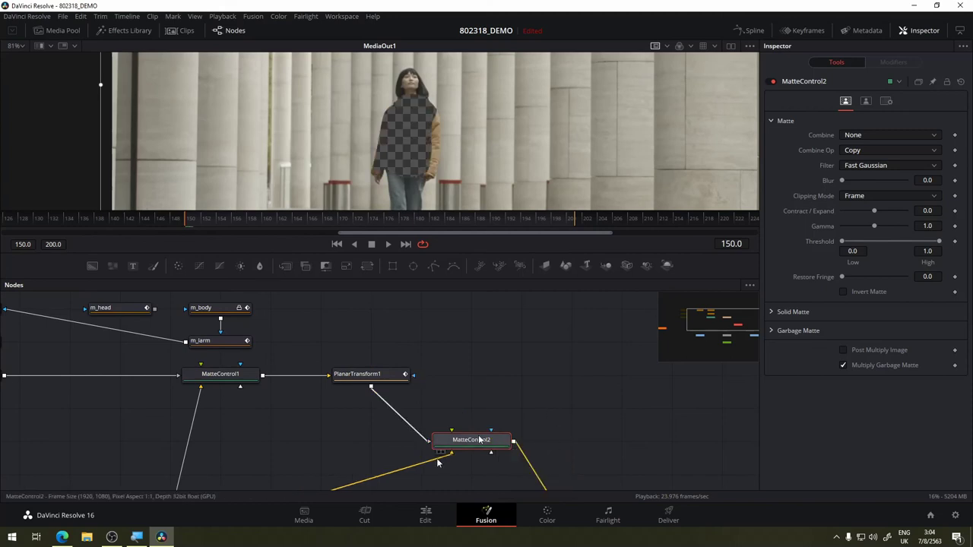
- Check Invert on MatteControl2's Garbage Matte and play back the isolated jacket
left_click(772, 332)
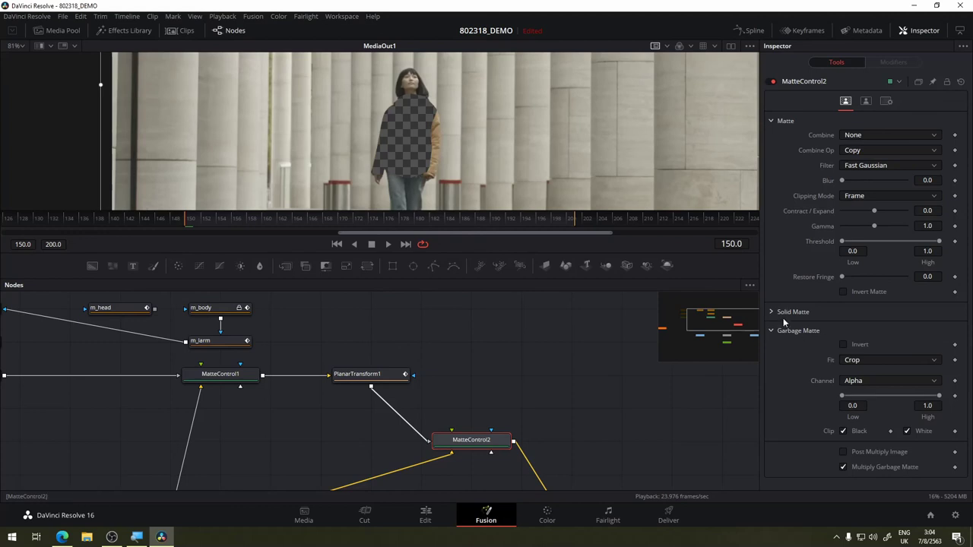
left_click(842, 346)
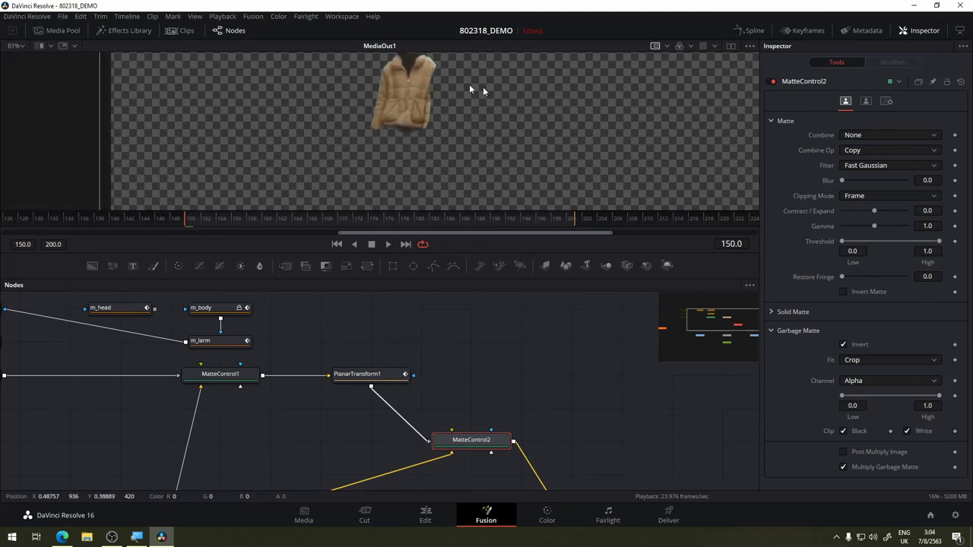
left_click(389, 244)
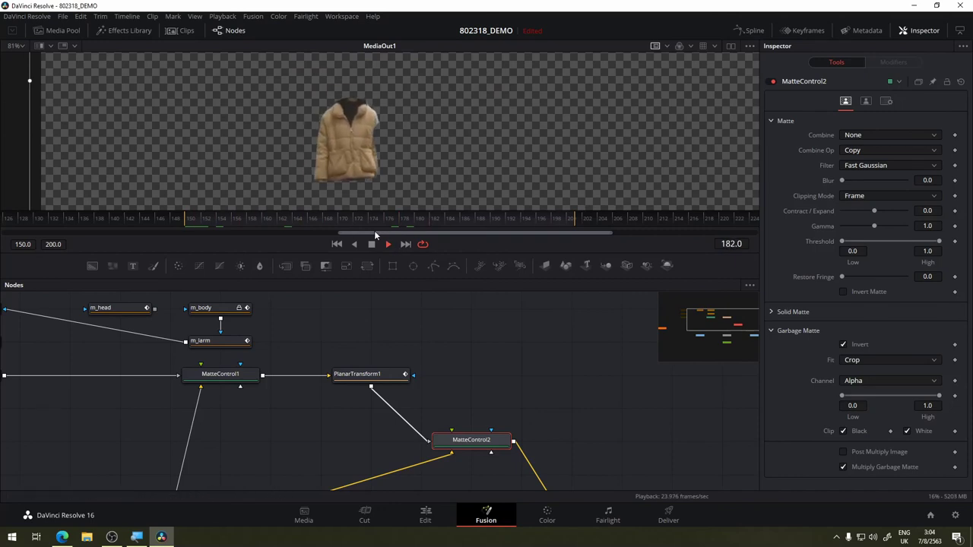
mouse_move(322, 219)
left_mouse_down()
mouse_move(192, 231)
mouse_move(348, 220)
mouse_move(558, 226)
left_mouse_up()
mouse_move(511, 390)
left_mouse_down()
mouse_move(550, 344)
mouse_move(497, 362)
left_mouse_up()
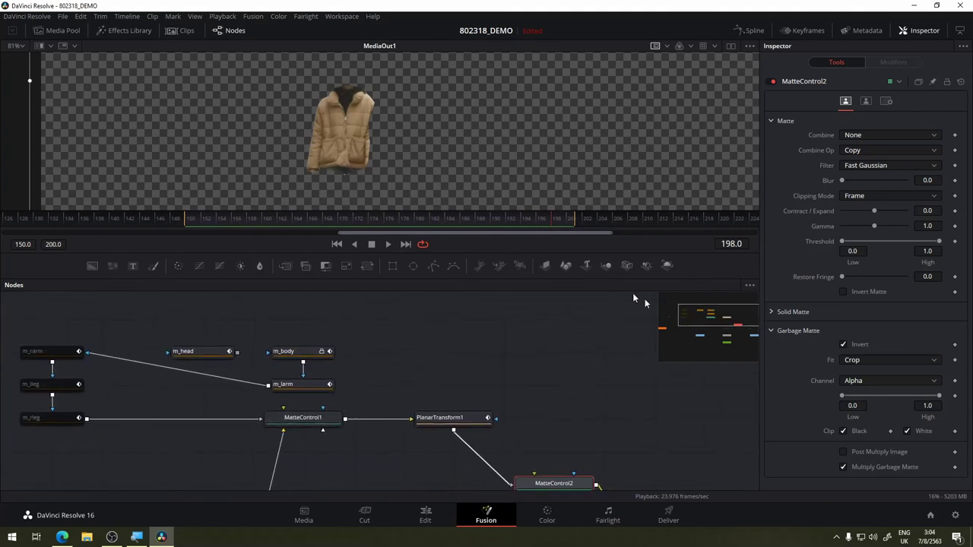
mouse_move(634, 298)
left_mouse_down()
mouse_move(519, 368)
mouse_move(549, 369)
left_mouse_up()
scroll(378, 305, "up", 2)
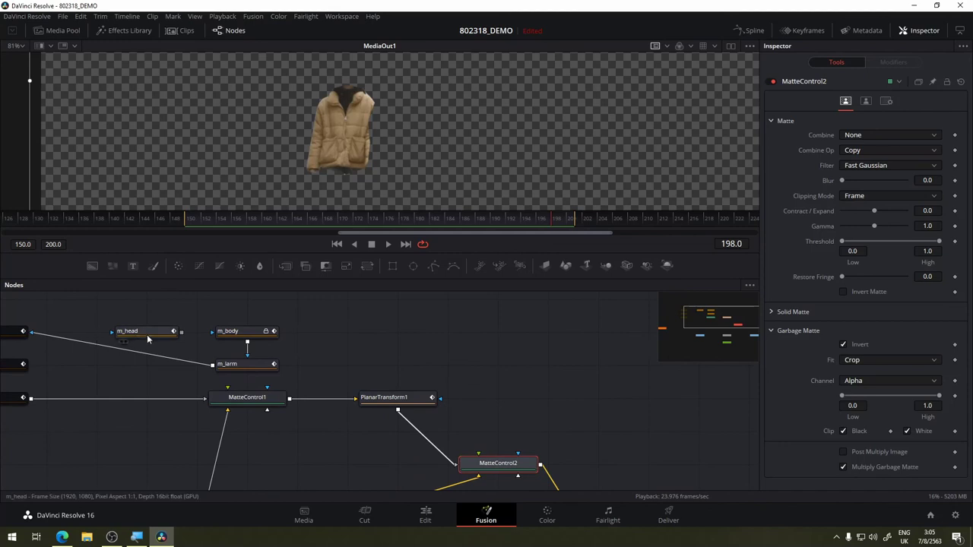
- Move m_head near the matte nodes and add a new Merge2 node
left_click_drag(146, 334, 494, 341)
left_click(494, 334)
scroll(478, 349, "down", 3)
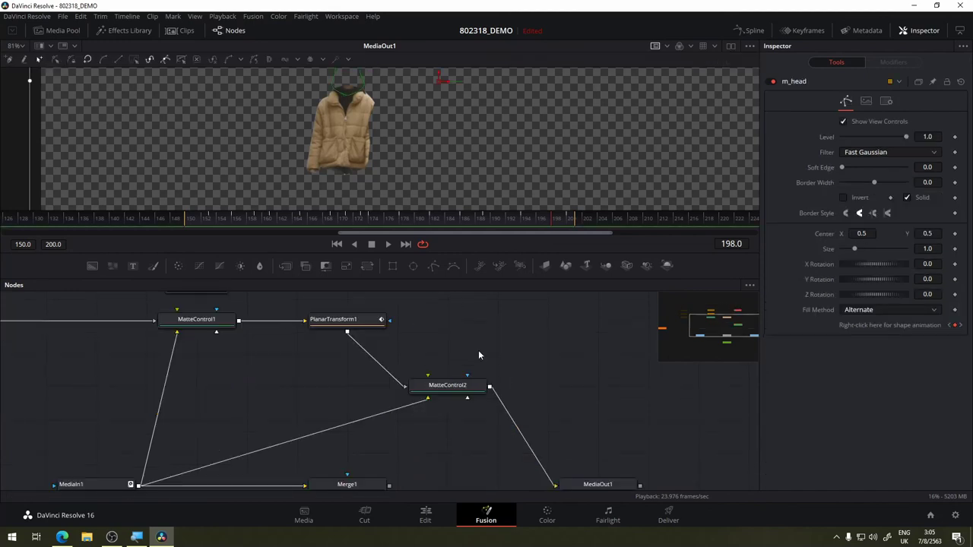
left_click_drag(429, 420, 430, 485)
scroll(495, 304, "up", 3)
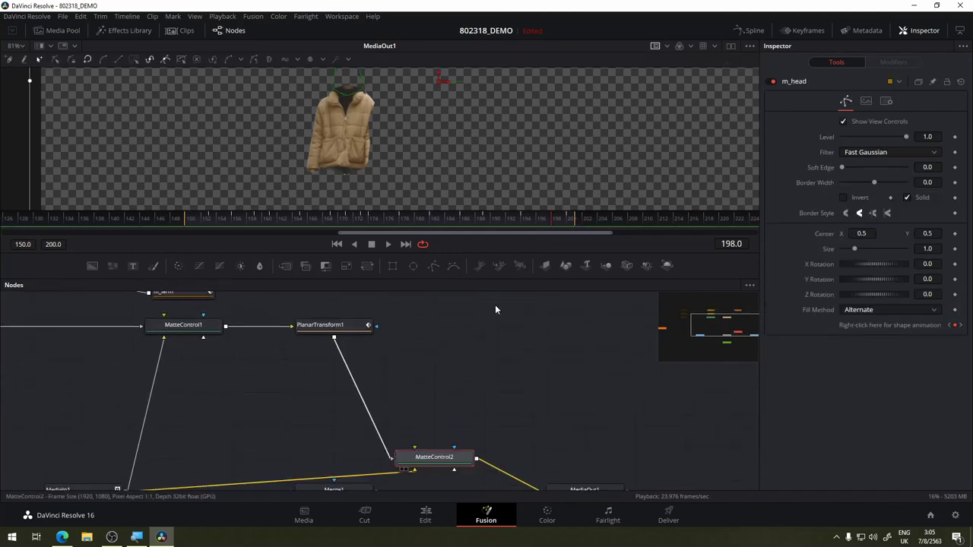
left_click_drag(443, 395, 489, 344)
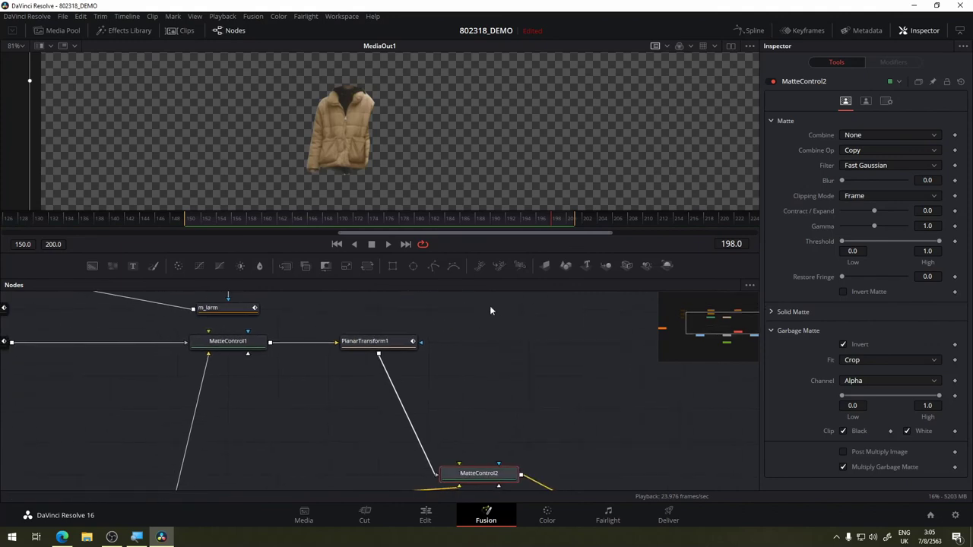
left_click_drag(480, 306, 279, 433)
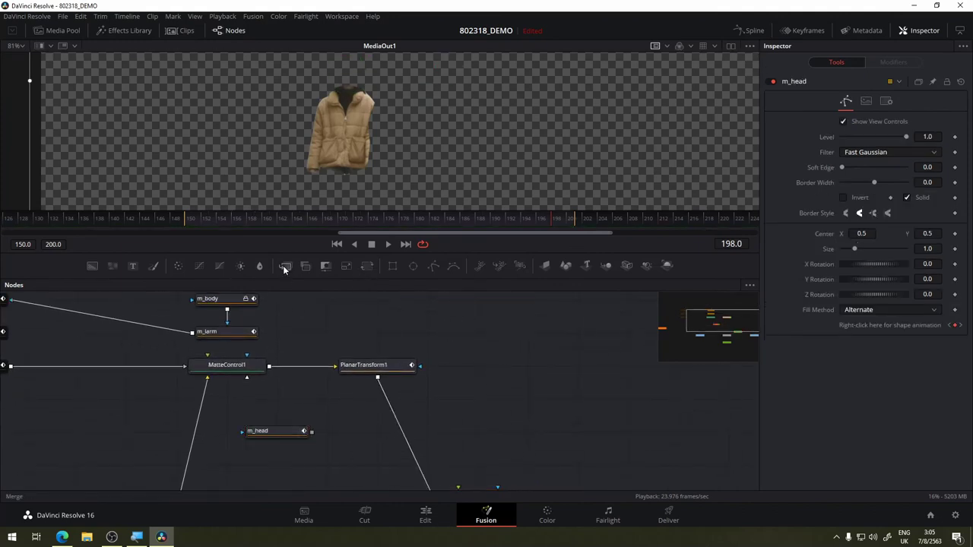
mouse_move(283, 265)
left_mouse_down()
mouse_move(392, 444)
mouse_move(374, 458)
left_mouse_up()
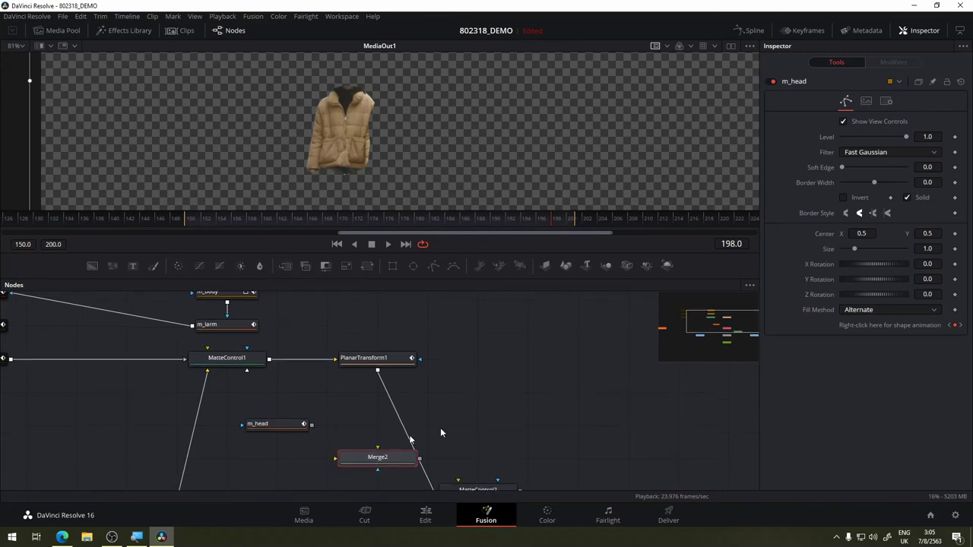
left_click_drag(445, 425, 470, 326)
- Wire m_head and PlanarTransform1 into Merge2, and Merge2 into MatteControl2
left_click_drag(304, 336, 328, 369)
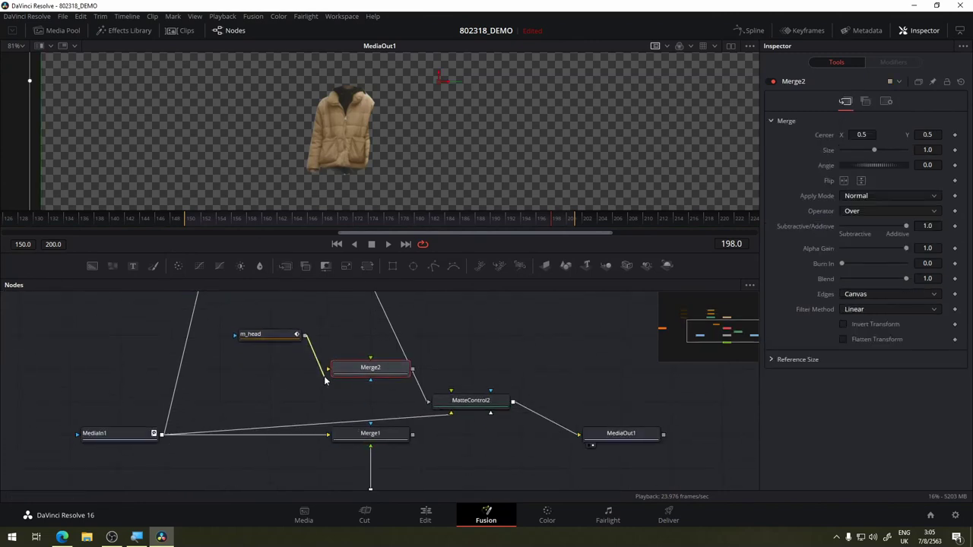
mouse_move(353, 329)
left_mouse_down()
mouse_move(370, 404)
mouse_move(373, 350)
mouse_move(381, 354)
left_mouse_up()
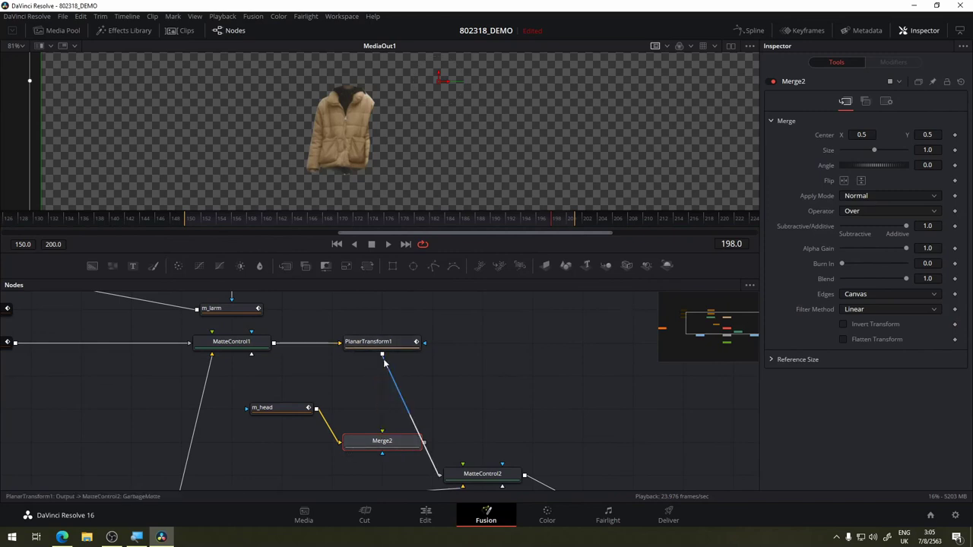
left_click_drag(435, 472, 456, 402)
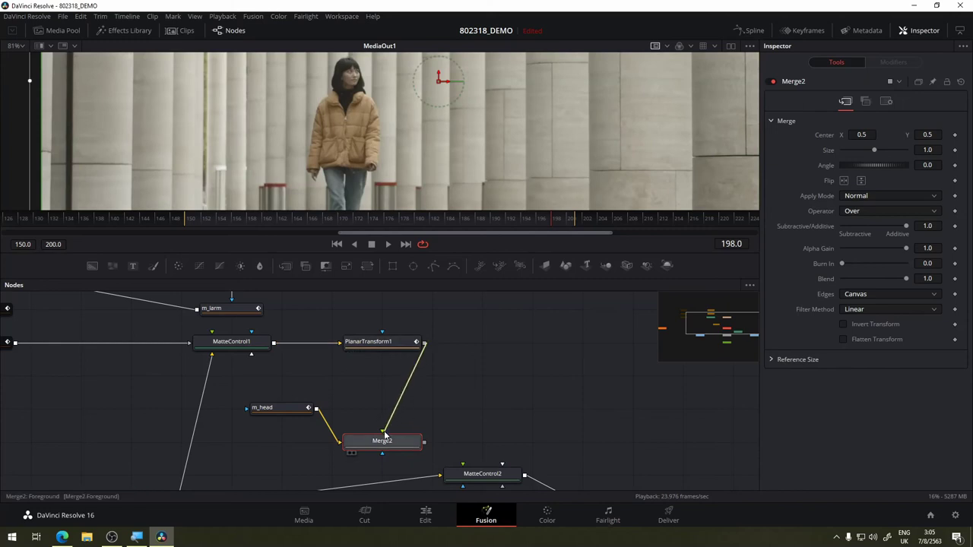
left_click_drag(435, 471, 434, 337)
scroll(434, 336, "down", 3)
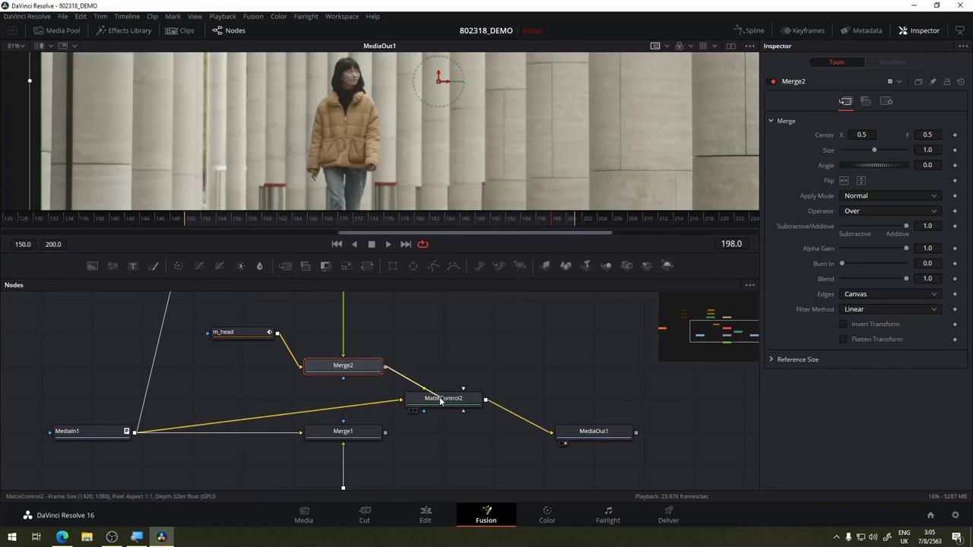
left_click_drag(440, 401, 440, 401)
left_click(471, 436)
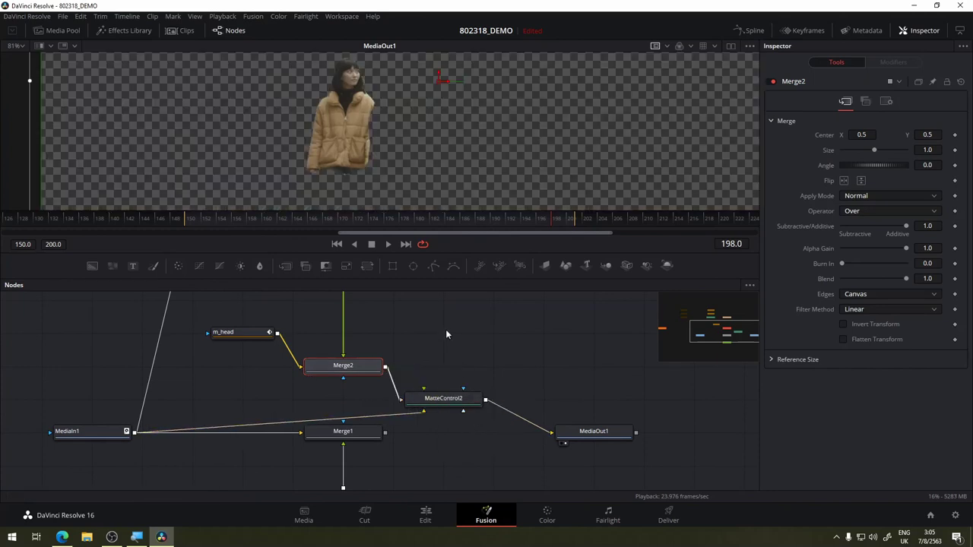
scroll(446, 332, "up", 3)
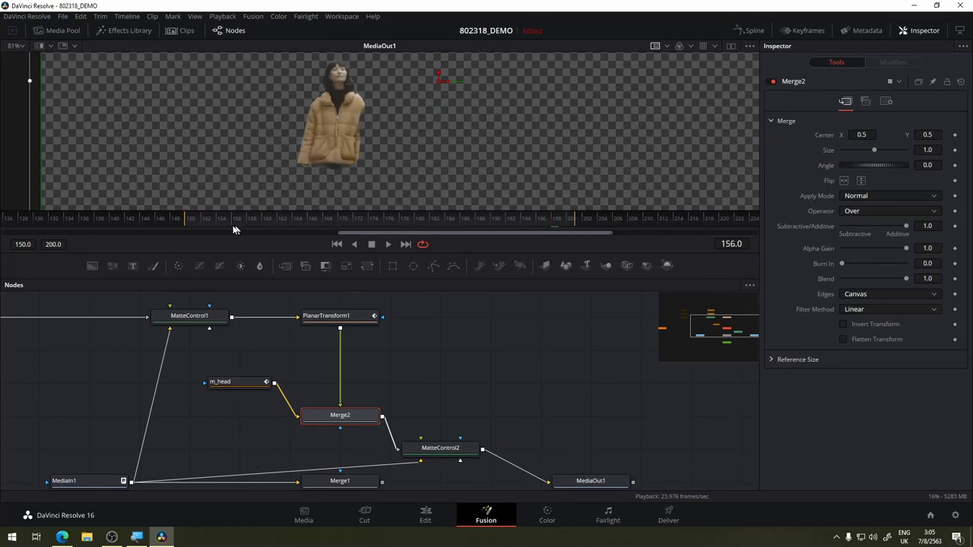
- Scrub from frame 188 back to 150 and play the head-and-jacket cutout
left_click(481, 220)
left_click_drag(481, 220, 189, 225)
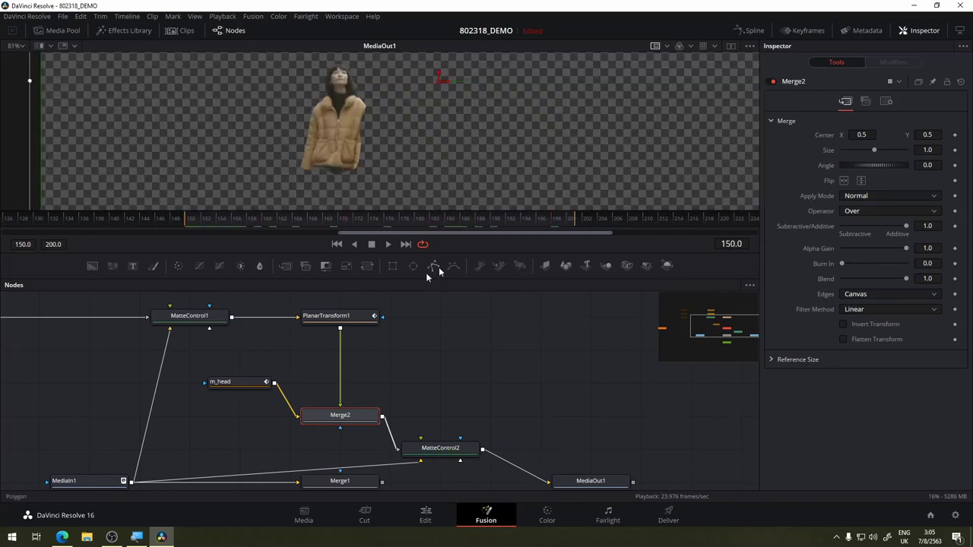
left_click(386, 244)
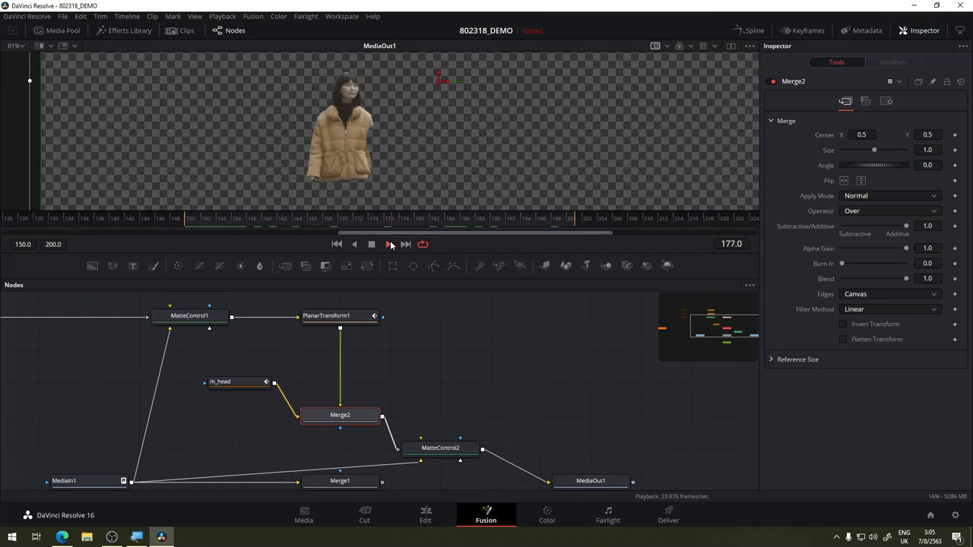
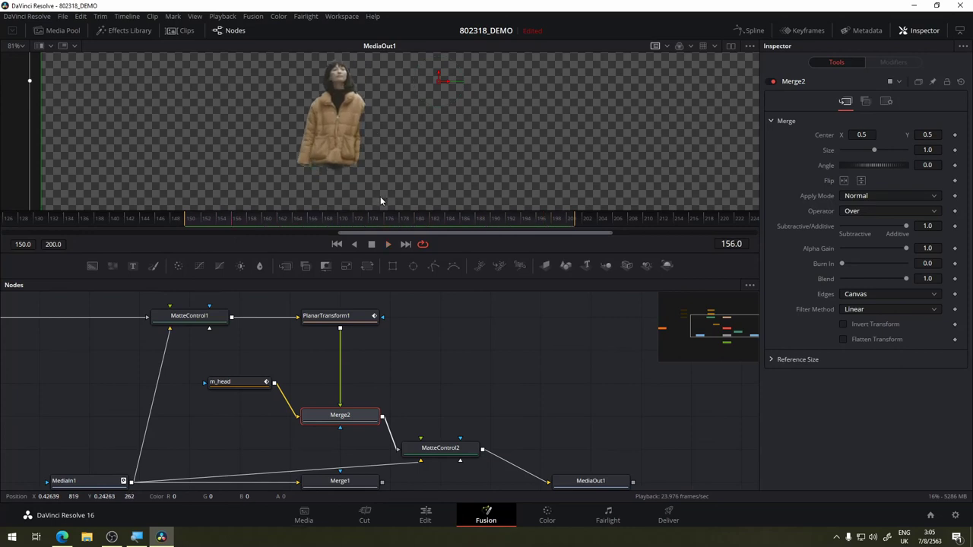
- Play the clip to review the jacket cutout
scroll(368, 167, "up", 3)
scroll(368, 157, "down", 1)
scroll(425, 198, "down", 1)
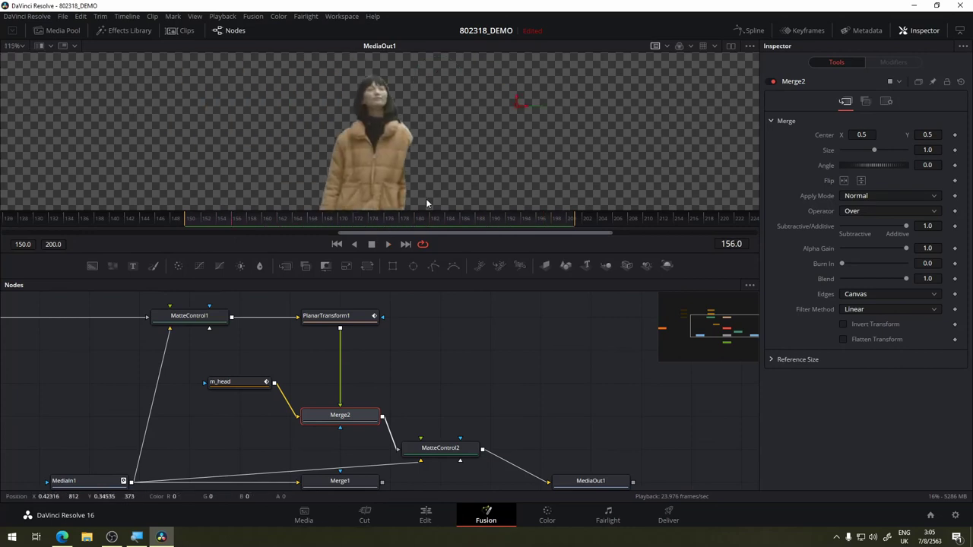
key("space")
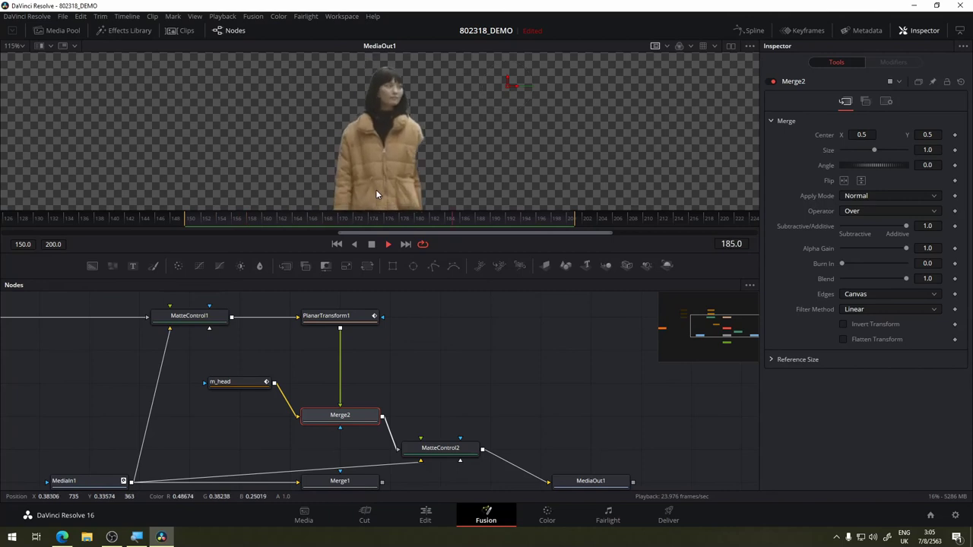
key("space")
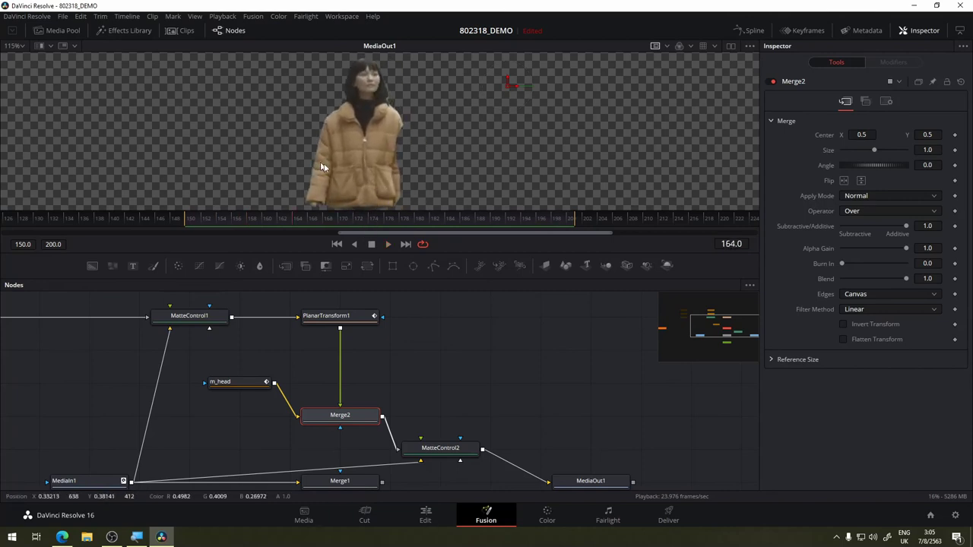
- Bring the body-part mask nodes into view and select the m_larm mask
scroll(323, 170, "up", 3)
scroll(304, 164, "down", 1)
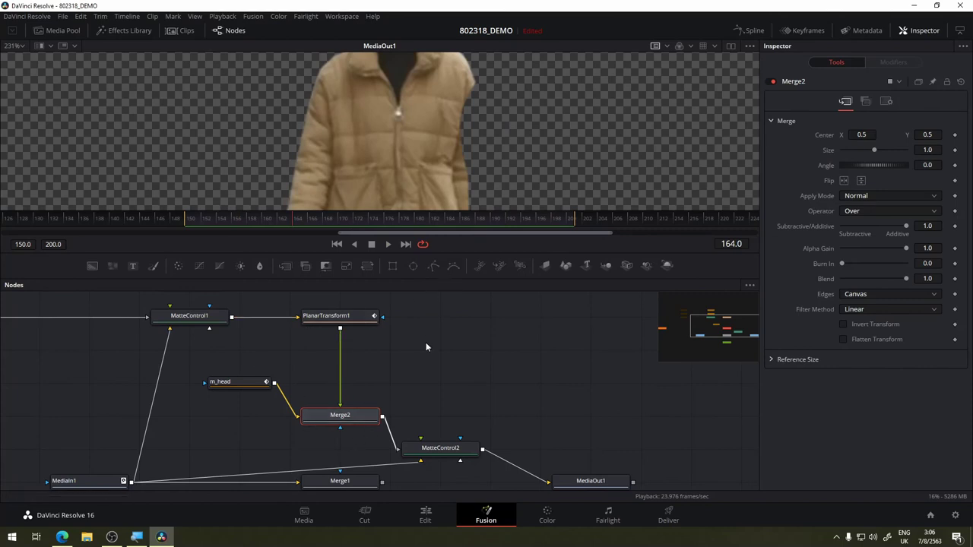
mouse_move(425, 345)
left_mouse_down()
mouse_move(476, 328)
mouse_move(303, 270)
left_mouse_up()
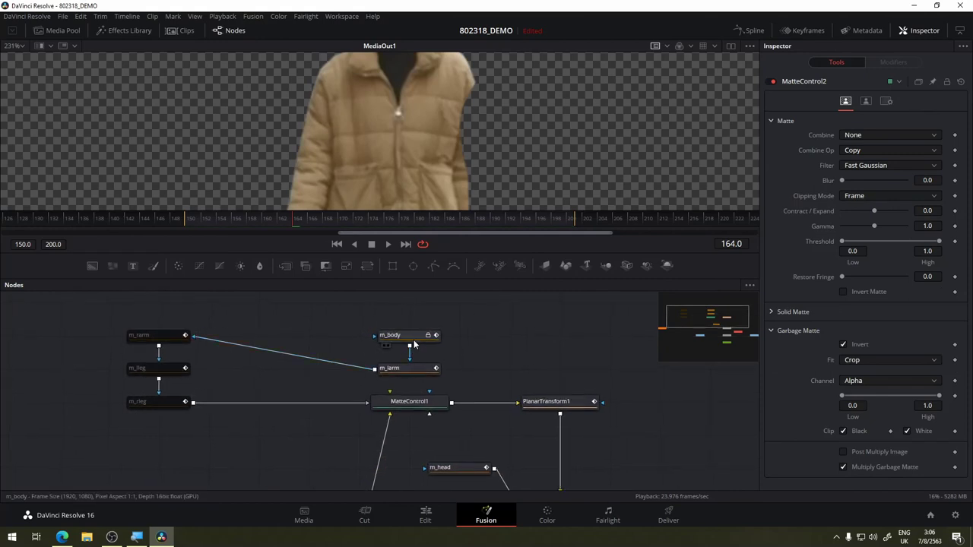
left_click(411, 336)
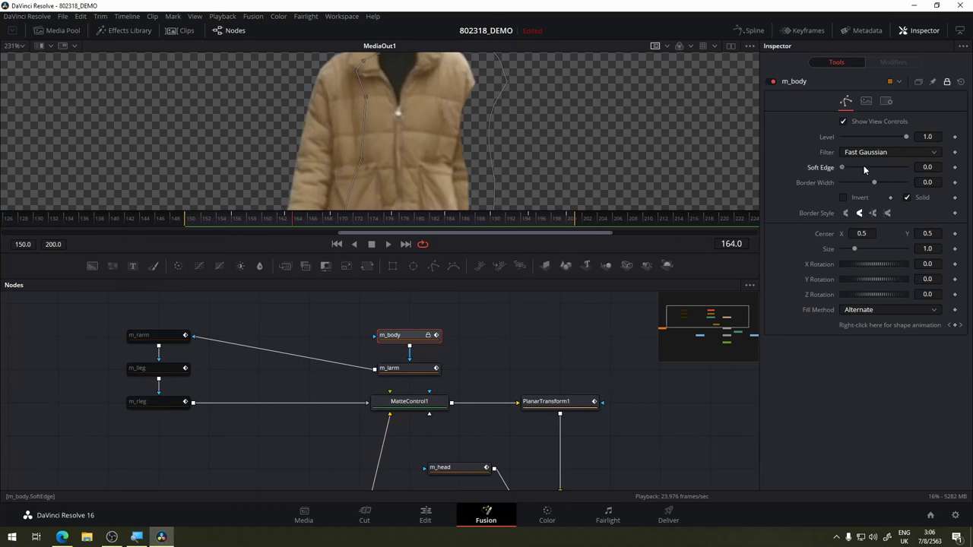
left_click(395, 368)
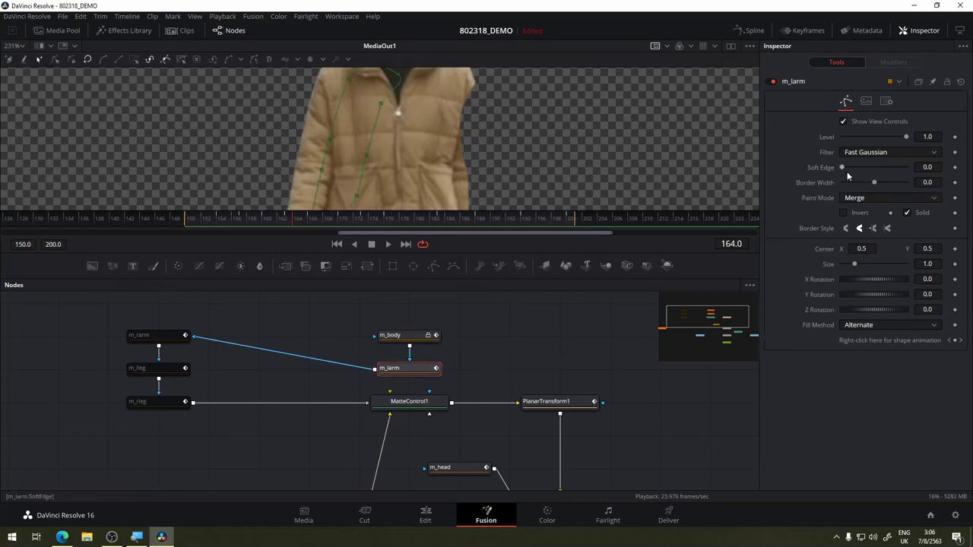
- Try softening m_larm's edge, then set Soft Edge and Border Width back to 0.0
left_click_drag(842, 171, 843, 172)
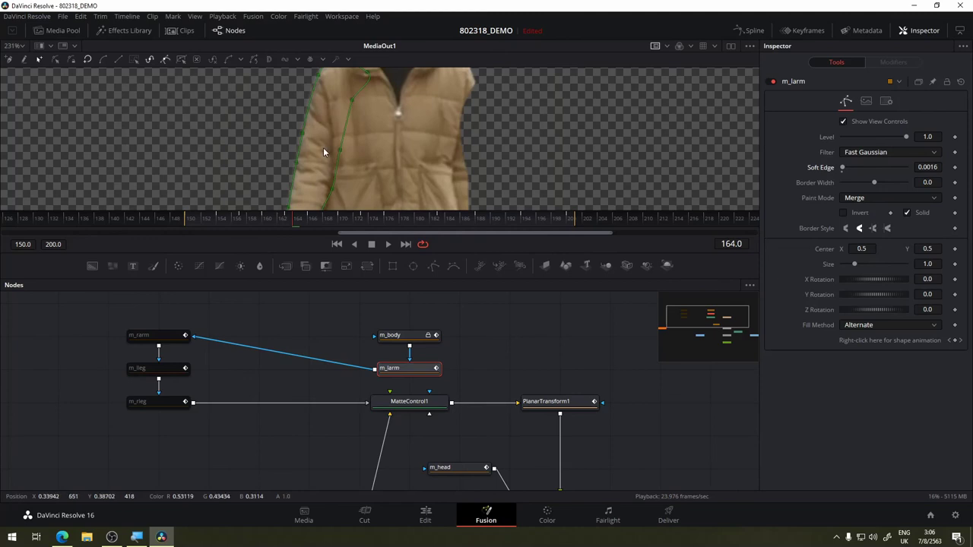
scroll(319, 152, "down", 2)
scroll(318, 152, "up", 5)
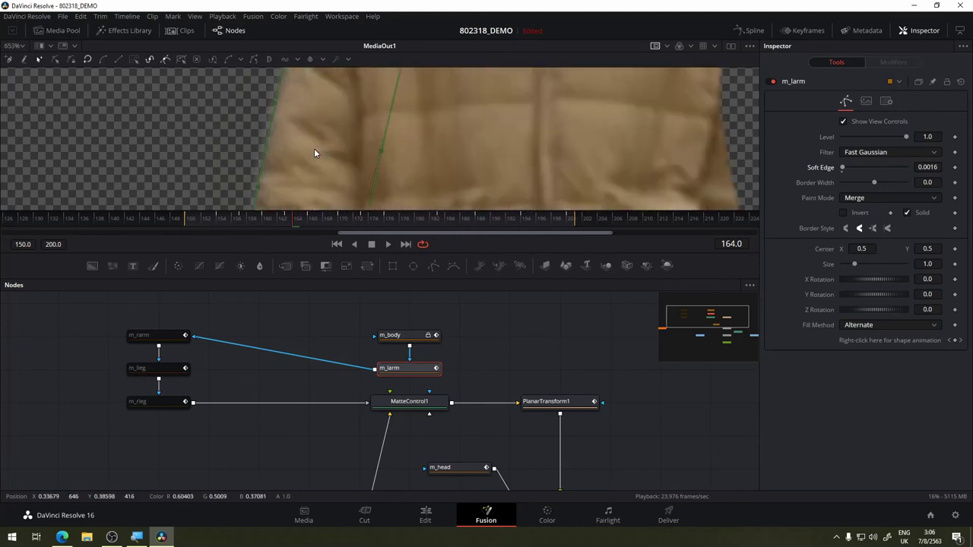
left_click(927, 167)
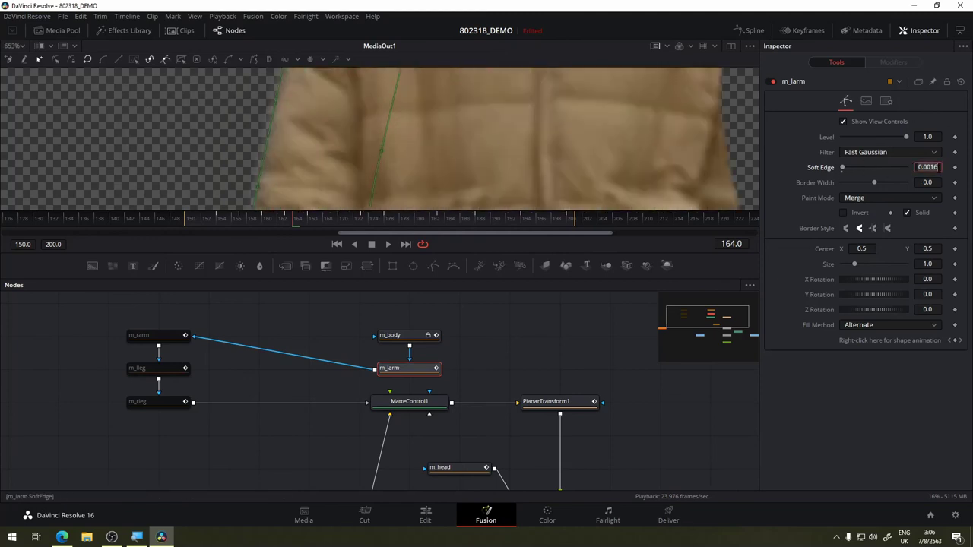
type("0")
key("Tab")
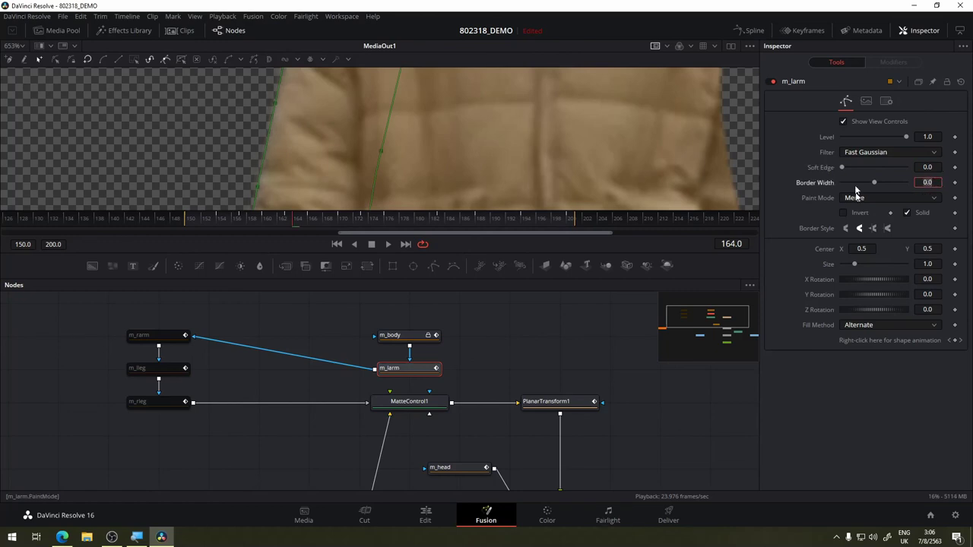
key("Return")
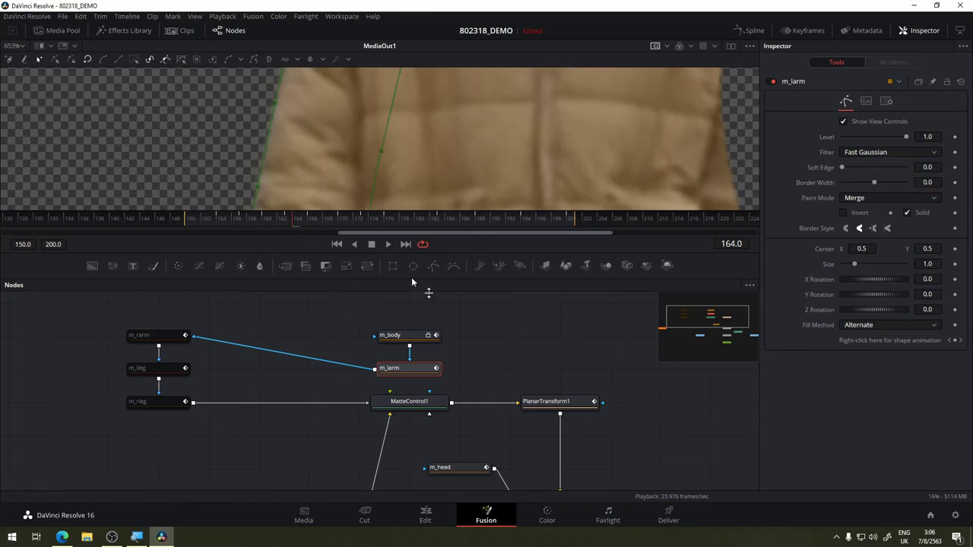
- Hide the m_larm outline and zoom the viewer to check the hard edge
left_click(503, 322)
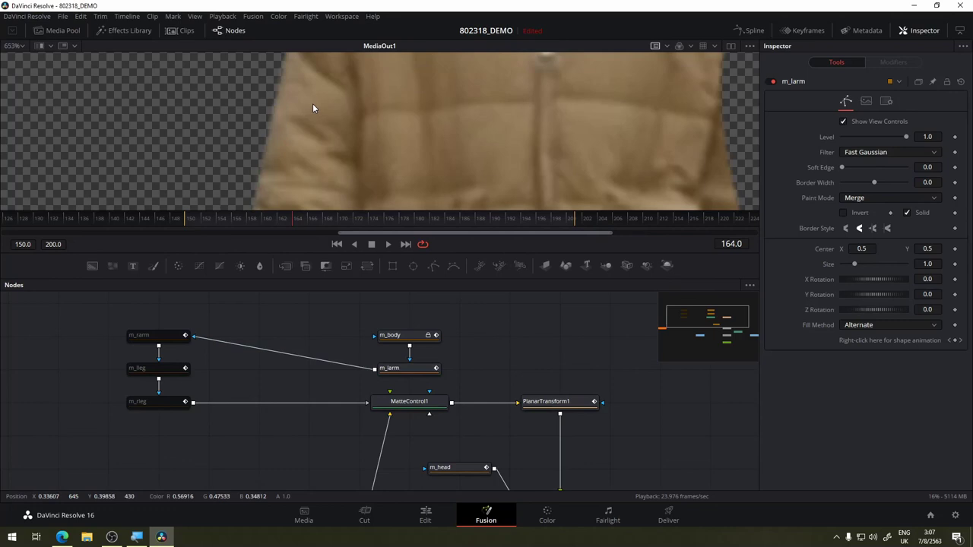
scroll(314, 108, "down", 1)
scroll(314, 108, "up", 2)
scroll(313, 108, "down", 5)
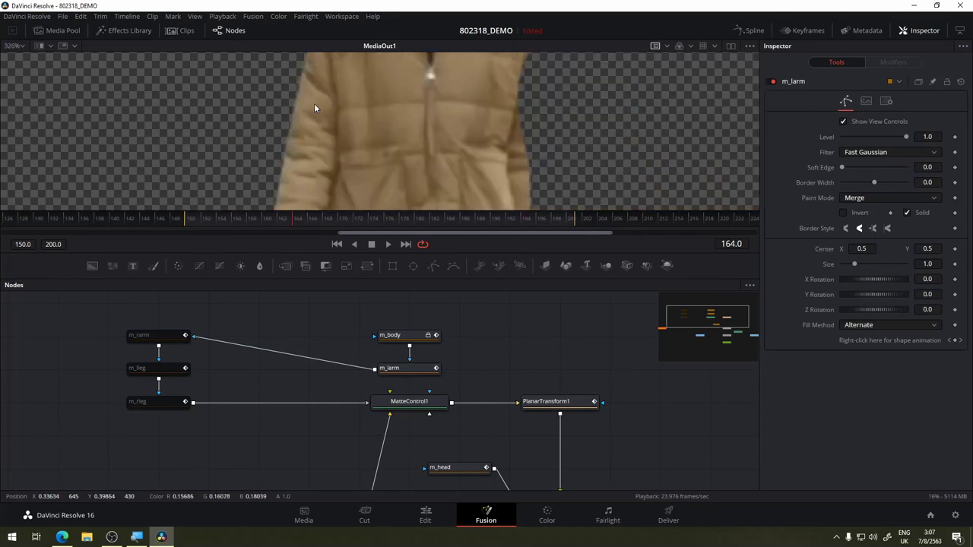
scroll(314, 108, "down", 2)
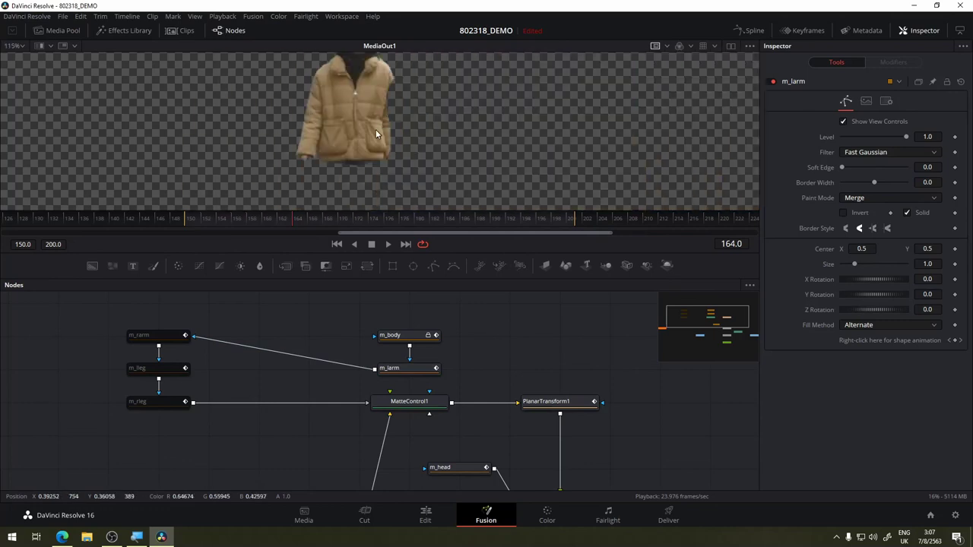
- Pull Merge1 out of the main chain and lay out MatteControl2, Background1 and MediaOut1
left_click_drag(546, 348, 310, 254)
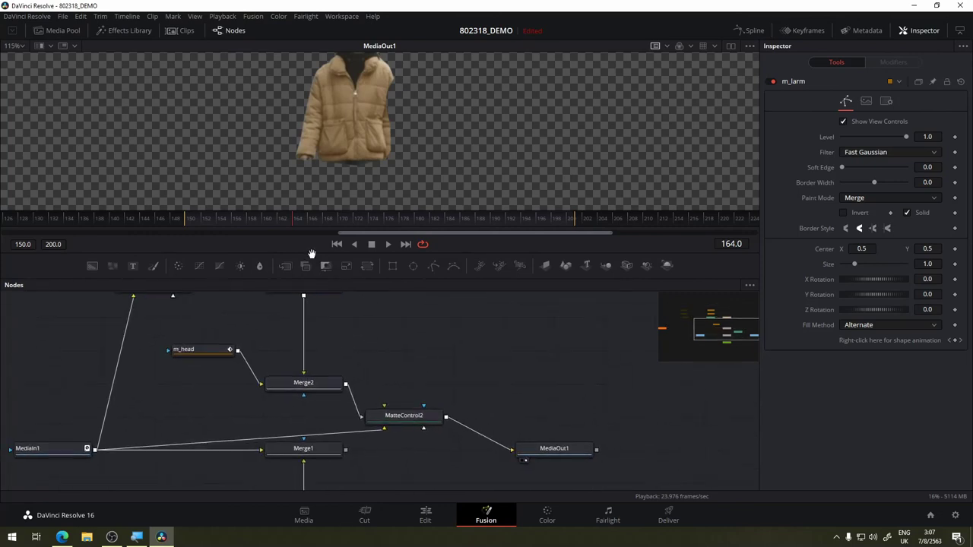
left_click_drag(530, 449, 584, 401)
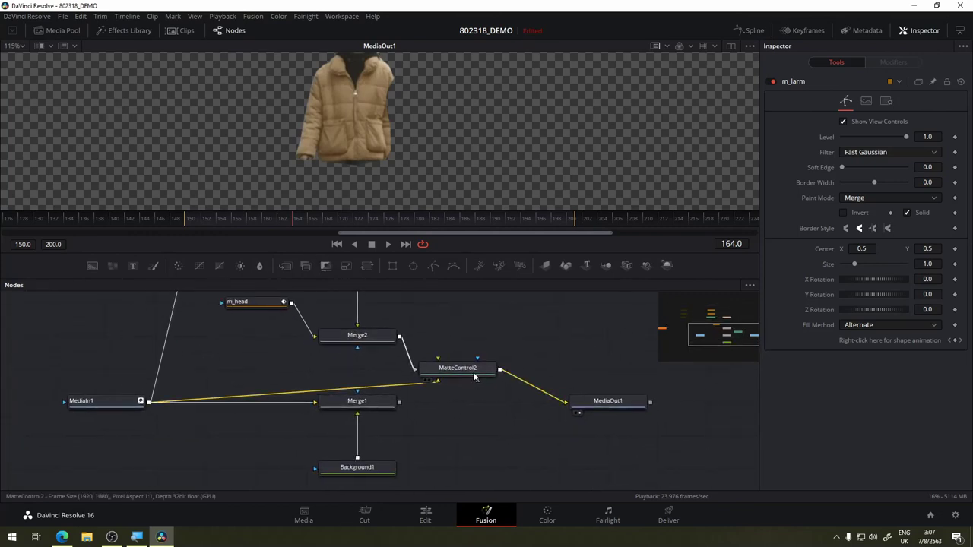
left_click_drag(472, 372, 464, 403)
left_click(490, 405)
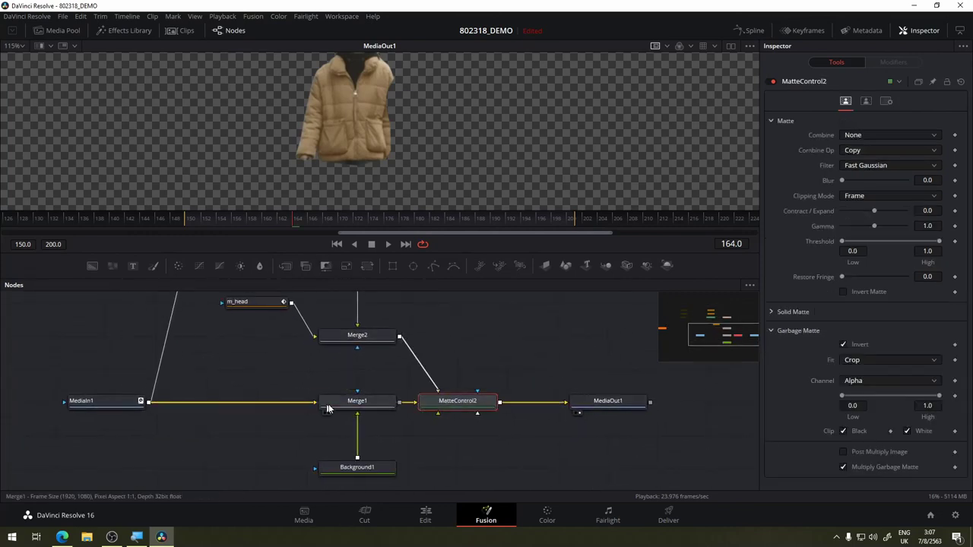
mouse_move(355, 409)
left_mouse_down()
mouse_move(304, 442)
mouse_move(241, 441)
left_mouse_up()
left_click_drag(305, 431, 531, 454)
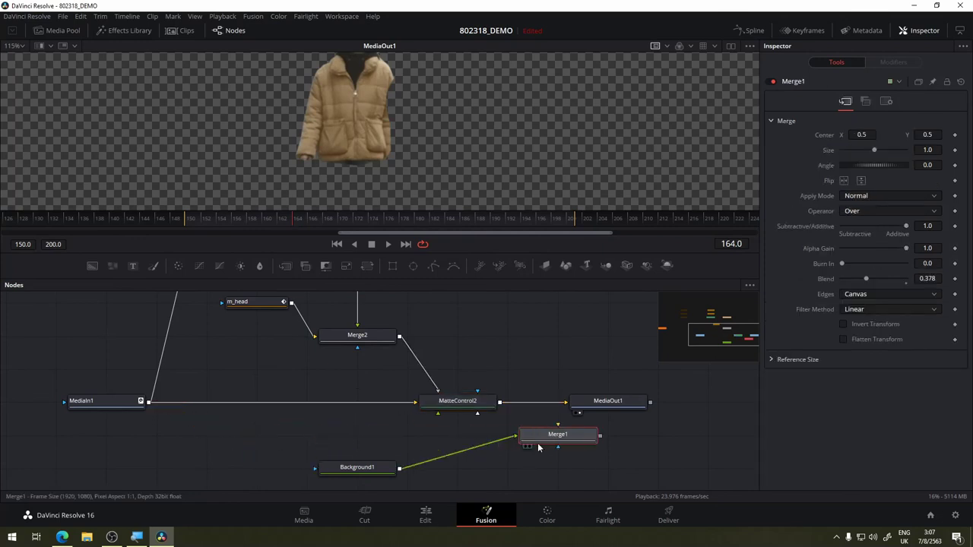
left_click_drag(608, 400, 707, 401)
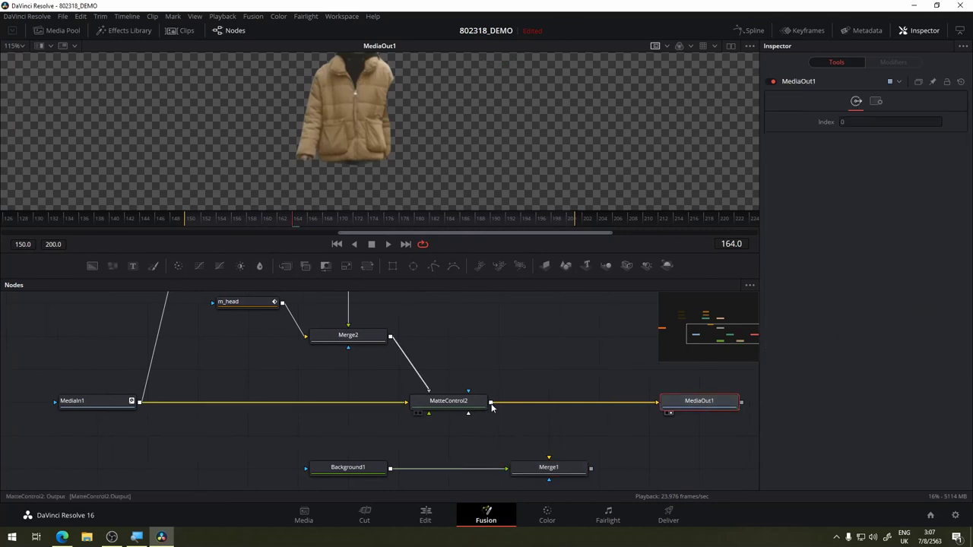
- Wire MatteControl2 into Merge1's foreground and Merge1's output into MediaOut1
left_click_drag(491, 403, 549, 464)
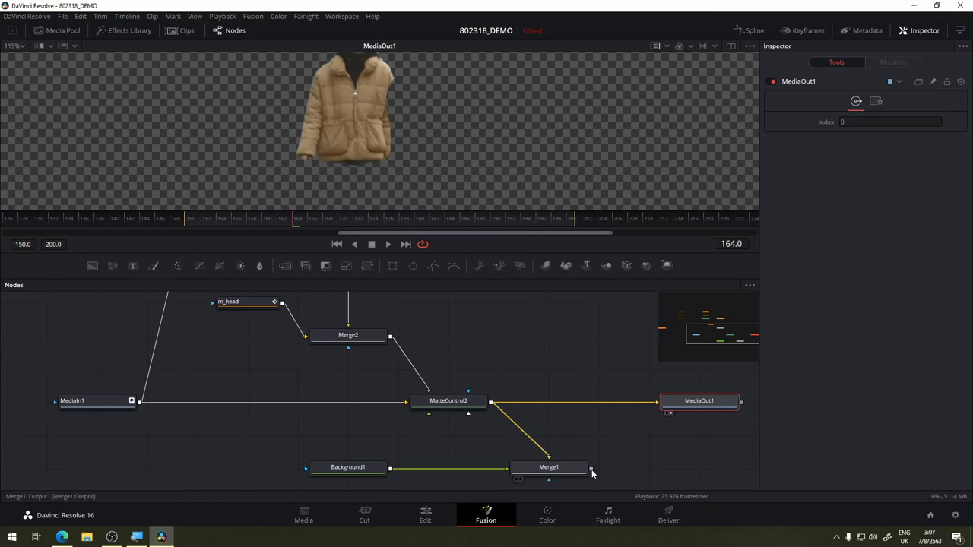
left_click_drag(589, 469, 686, 408)
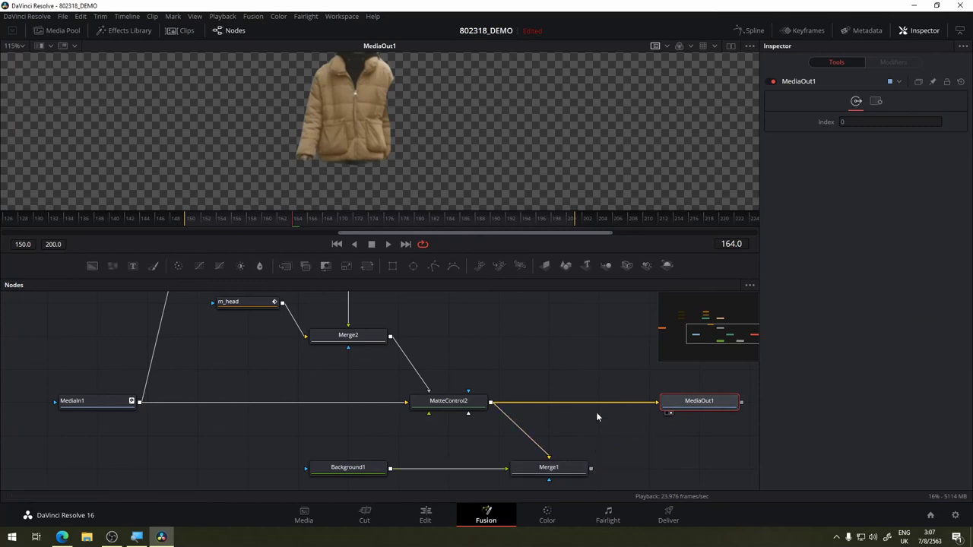
left_click(547, 414)
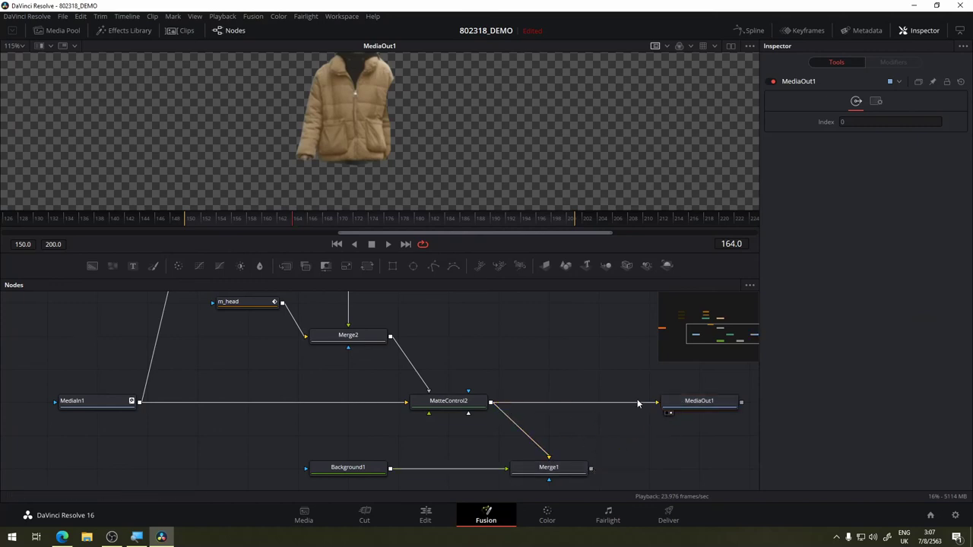
mouse_move(642, 403)
left_mouse_down()
mouse_move(583, 480)
mouse_move(585, 414)
left_mouse_up()
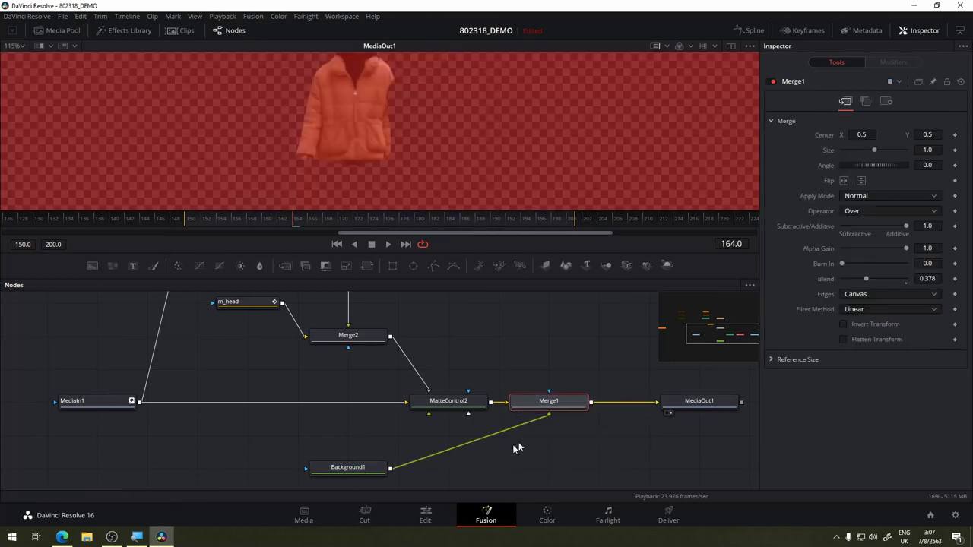
scroll(520, 418, "down", 1)
mouse_move(522, 388)
left_mouse_down()
mouse_move(573, 389)
mouse_move(520, 442)
left_mouse_up()
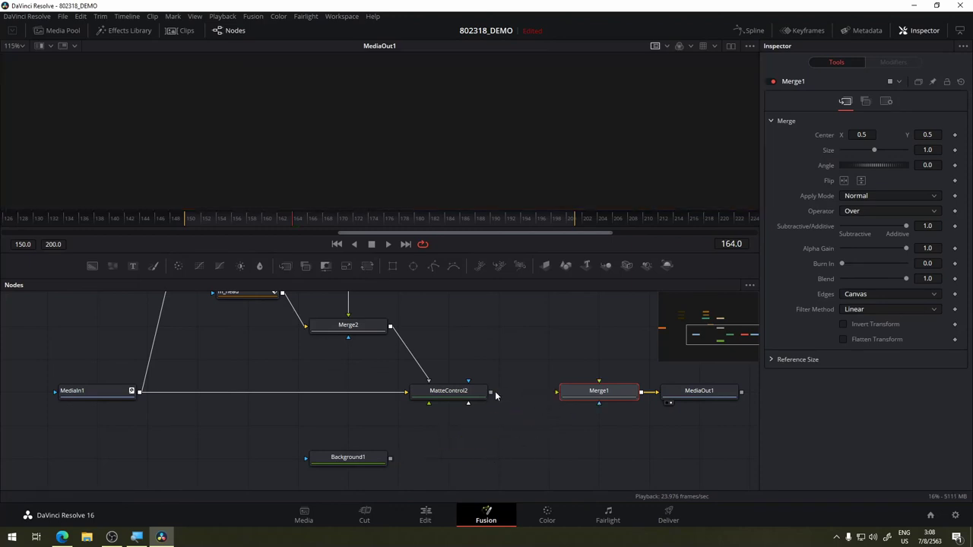
left_click_drag(491, 392, 577, 372)
left_click_drag(578, 372, 586, 394)
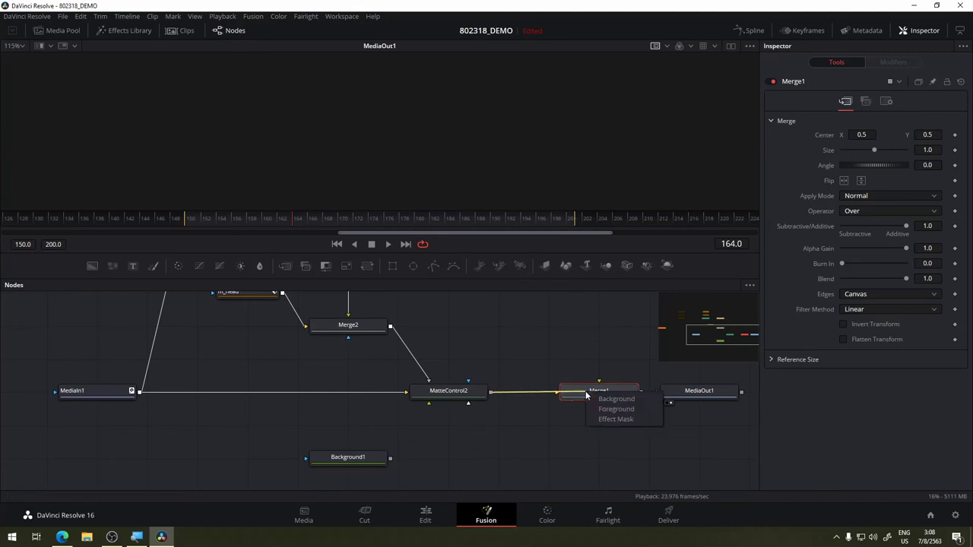
left_click(616, 409)
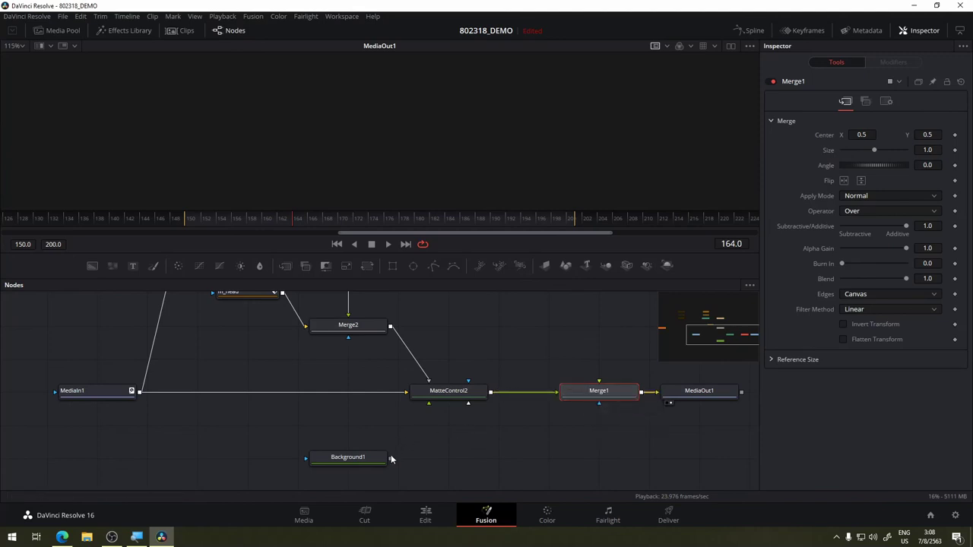
- Connect Background1 as Merge1's background and scrub back to frame 159 to check
left_click_drag(391, 458, 627, 393)
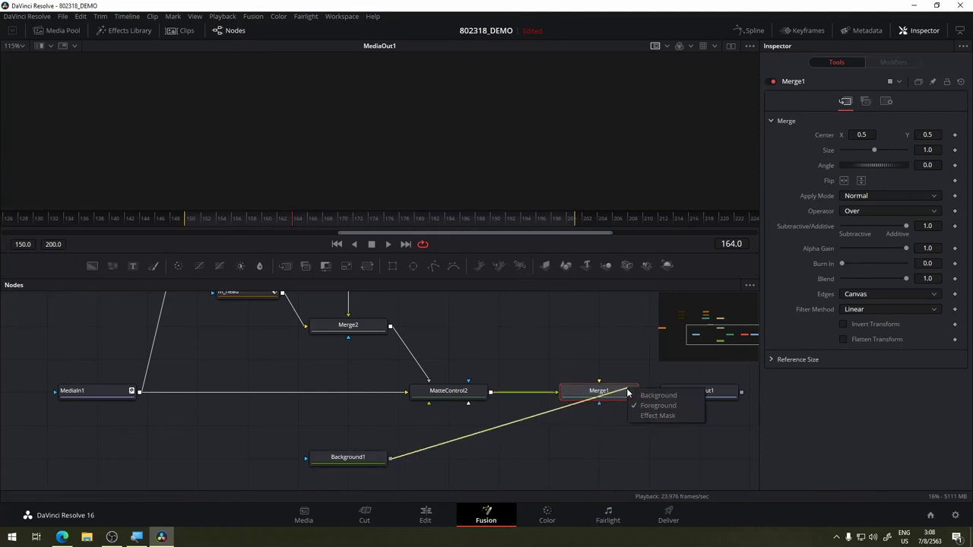
left_click(646, 395)
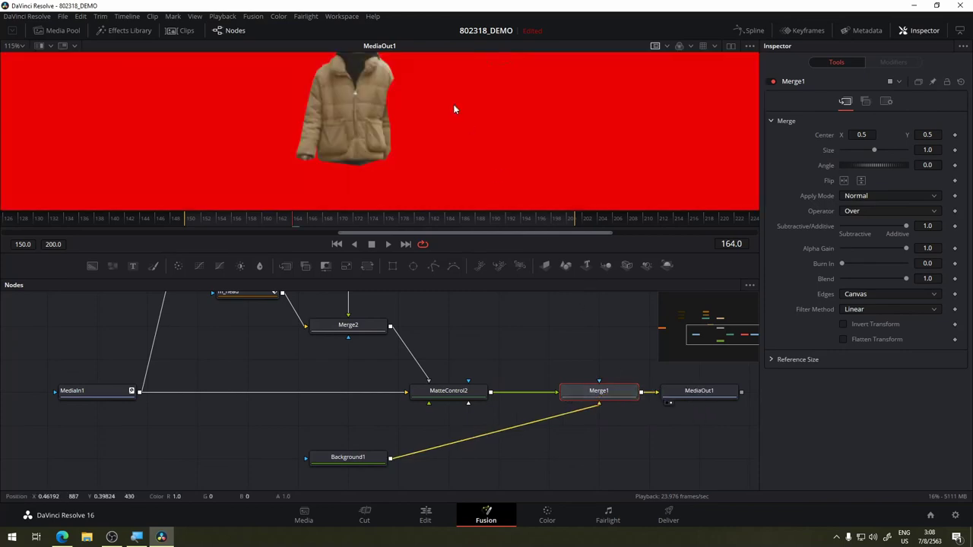
scroll(448, 124, "down", 2)
scroll(449, 125, "up", 2)
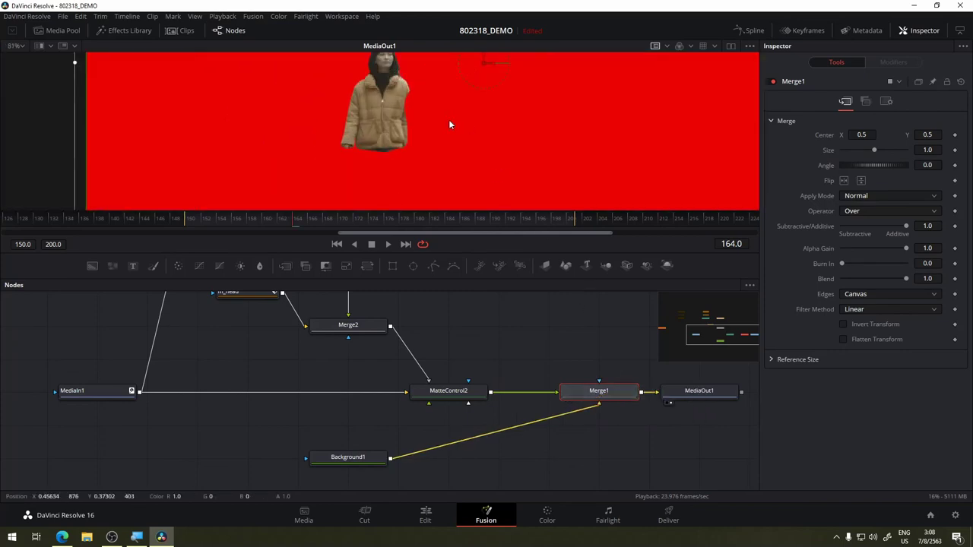
scroll(448, 125, "down", 2)
left_click_drag(456, 224, 190, 226)
- Play the composite to check the tracked masks
left_click(388, 245)
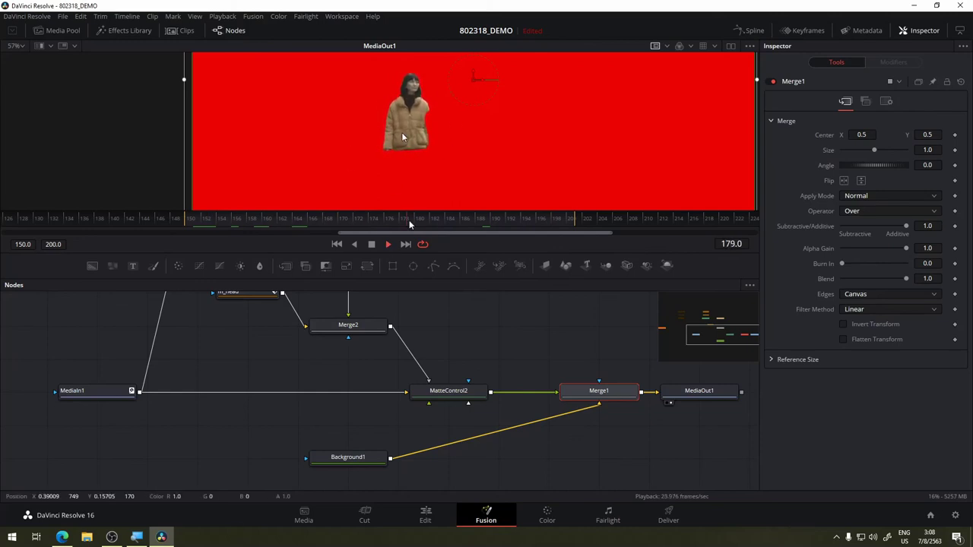
key("space")
scroll(480, 342, "up", 2)
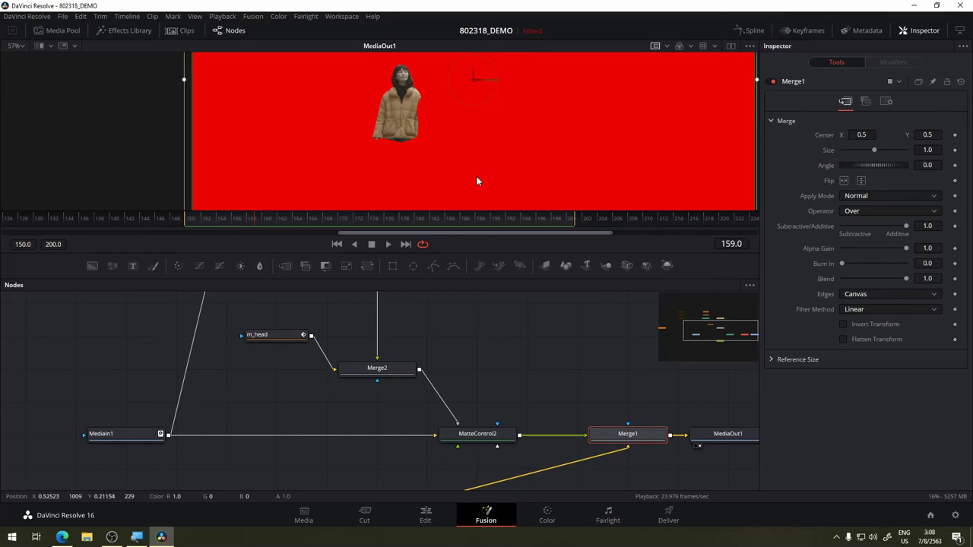
scroll(440, 132, "up", 2)
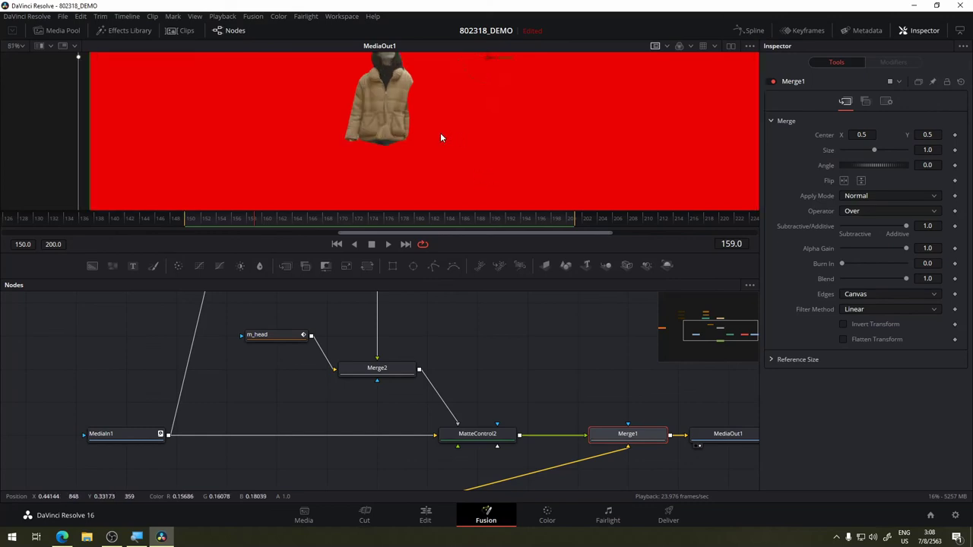
scroll(428, 137, "up", 2)
scroll(466, 175, "down", 2)
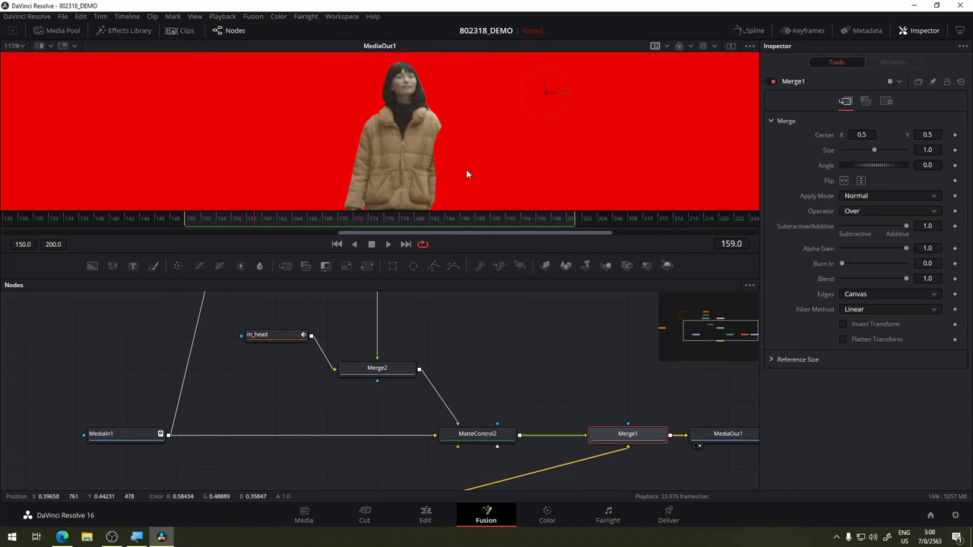
scroll(476, 376, "up", 1)
scroll(477, 376, "up", 3)
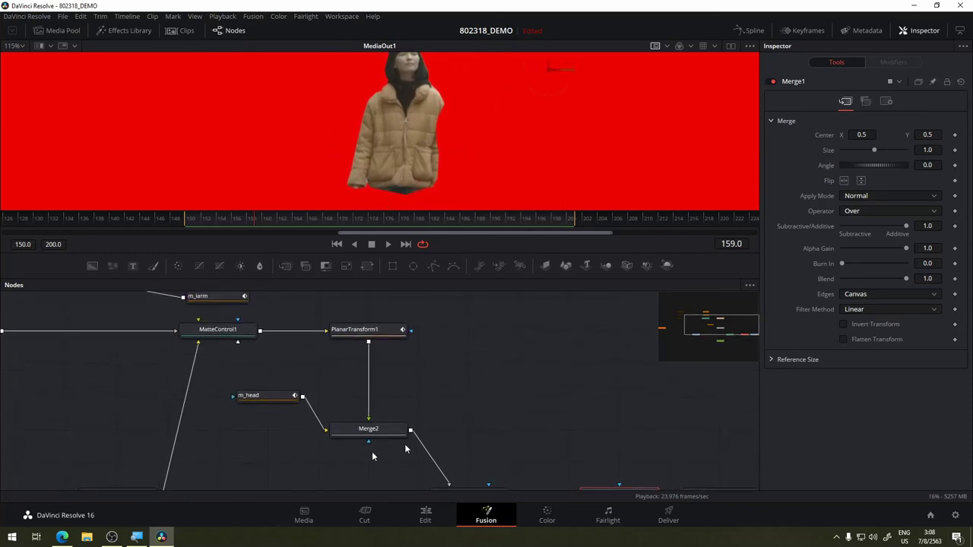
- Stack the five limb and body mask nodes into one tidy column
left_click_drag(476, 373, 556, 456)
scroll(369, 356, "up", 2)
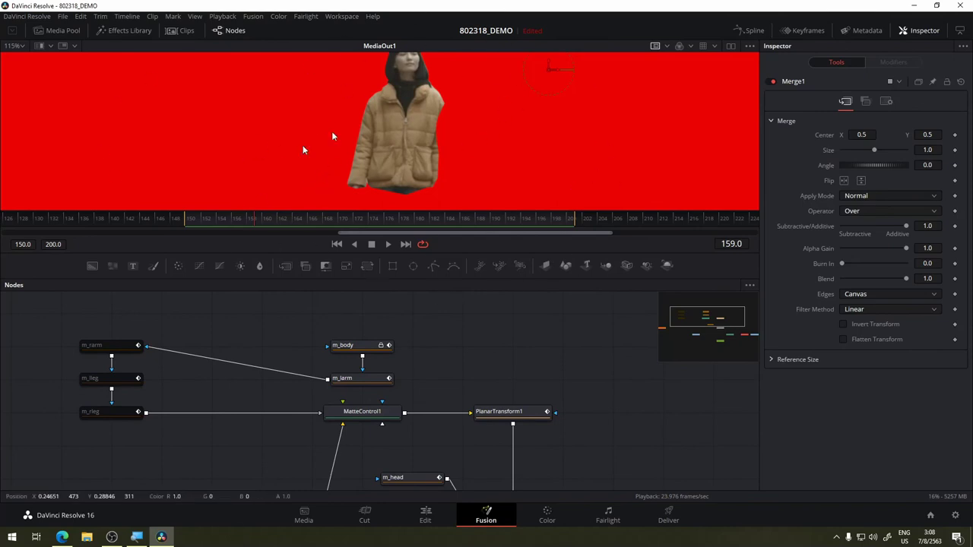
mouse_move(426, 359)
left_mouse_down()
mouse_move(451, 347)
mouse_move(365, 424)
left_mouse_up()
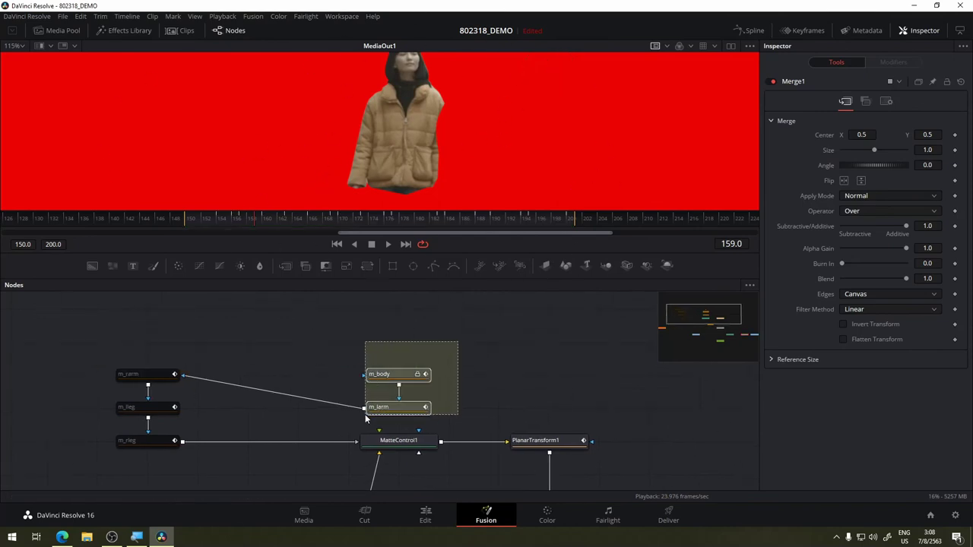
left_click_drag(405, 380, 153, 312)
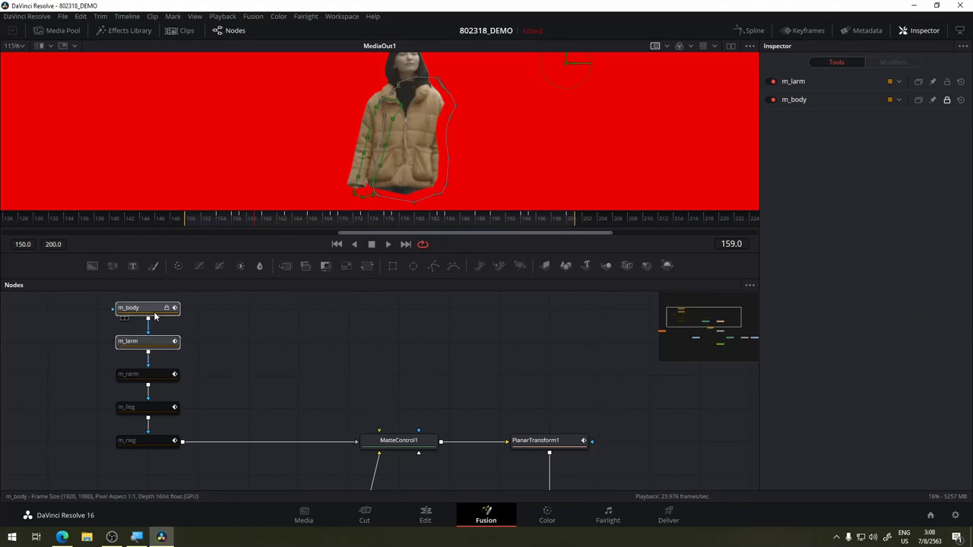
left_click_drag(485, 360, 456, 372)
left_click_drag(181, 304, 71, 462)
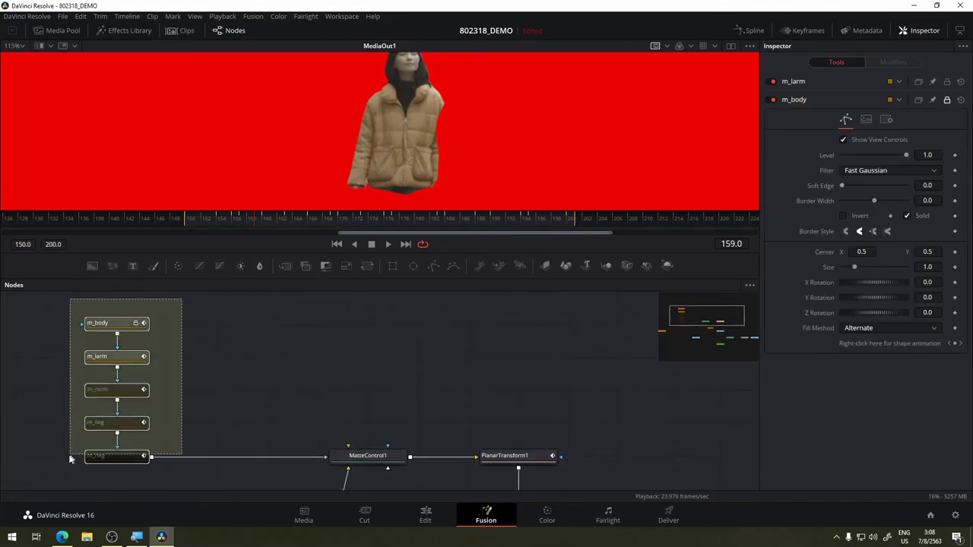
left_click_drag(121, 420, 373, 355)
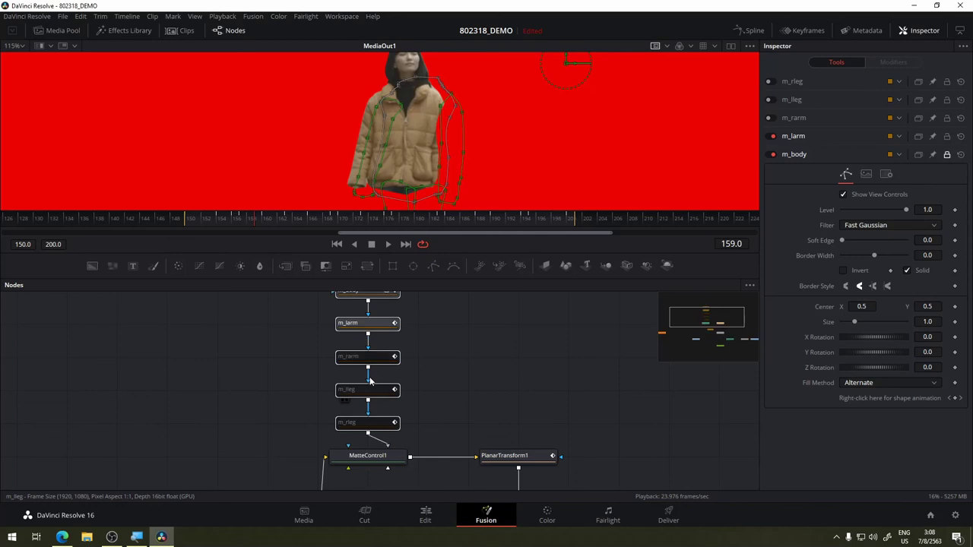
left_click(371, 357)
- Move Merge1 beside MatteControl2 with Background1 directly beneath it
mouse_move(463, 369)
left_mouse_down()
mouse_move(479, 401)
mouse_move(411, 244)
left_mouse_up()
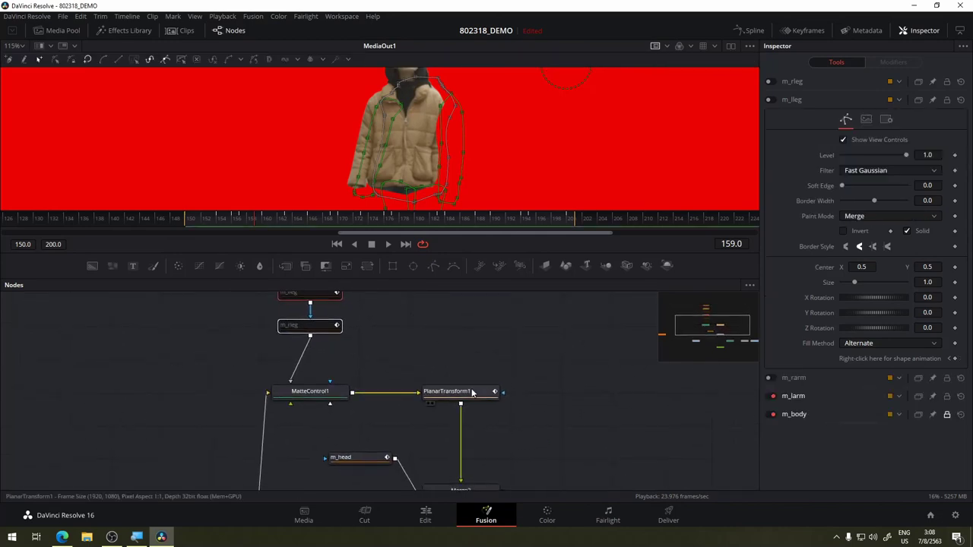
left_click_drag(543, 289, 607, 304)
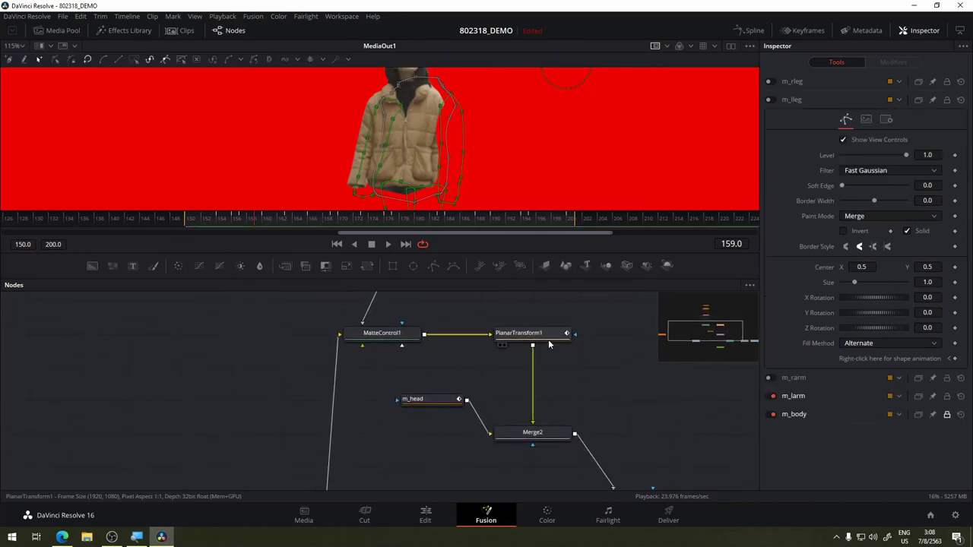
left_click_drag(545, 339, 483, 313)
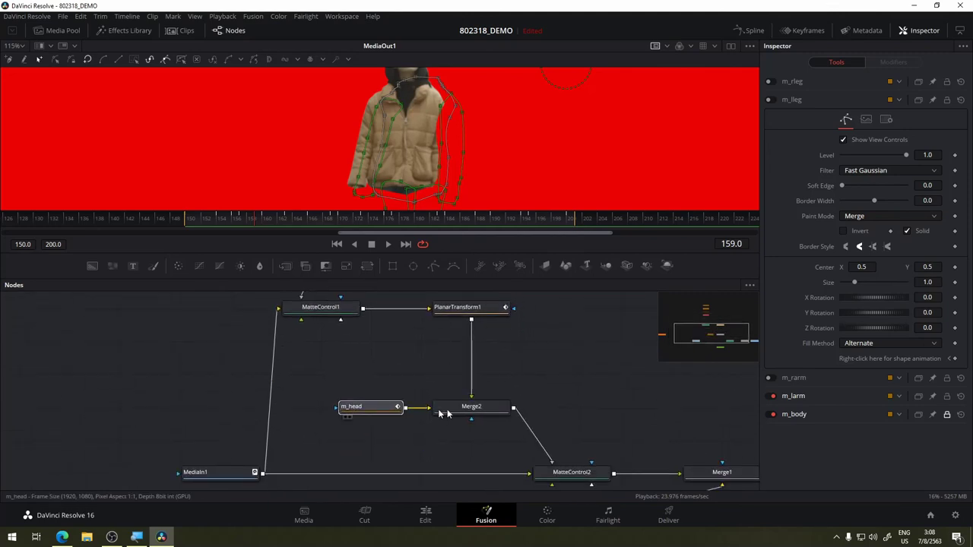
left_click_drag(608, 394, 478, 315)
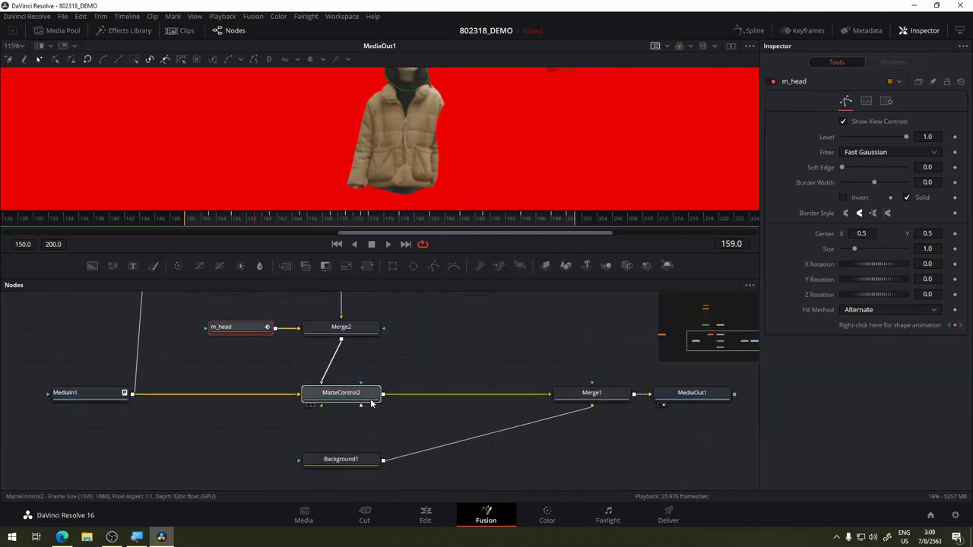
left_click(363, 401)
mouse_move(590, 393)
left_mouse_down()
mouse_move(435, 425)
mouse_move(481, 392)
left_mouse_up()
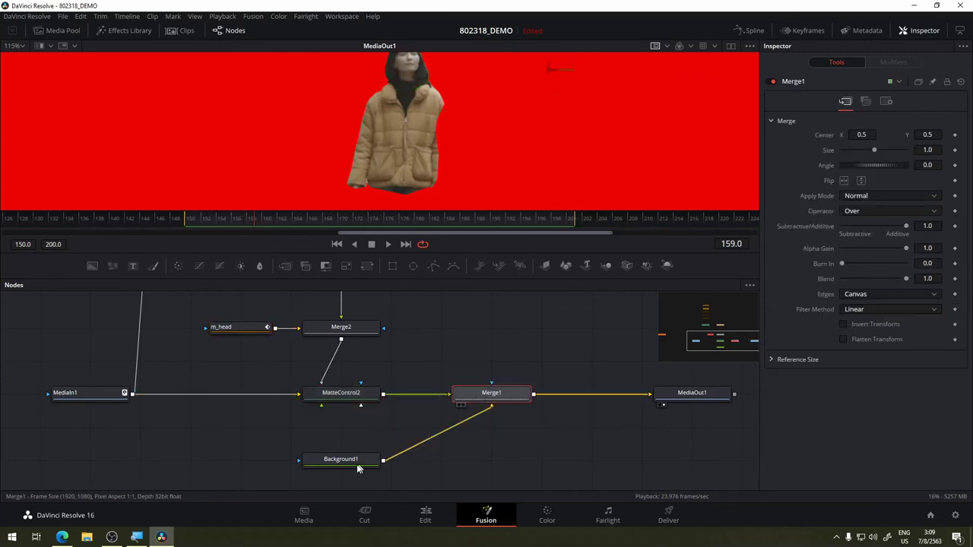
left_click_drag(382, 459, 534, 455)
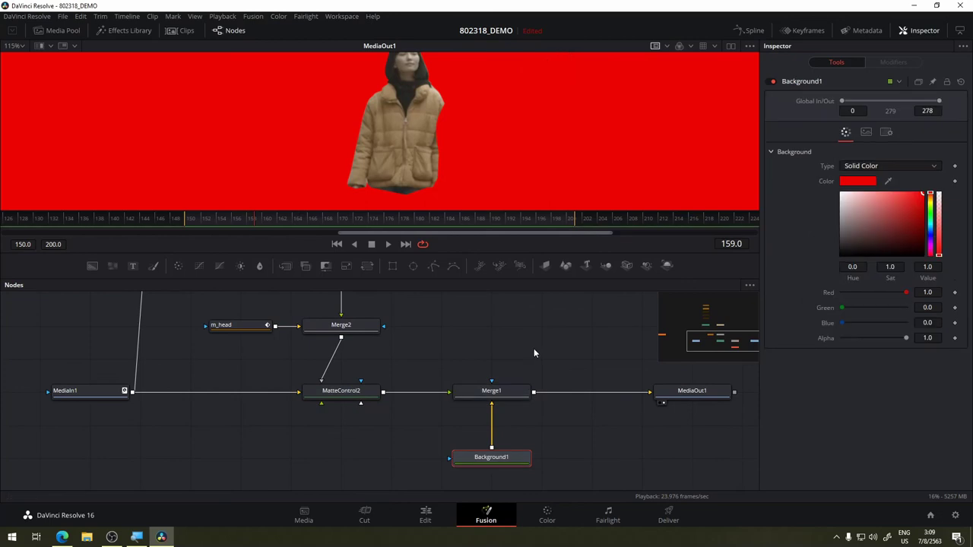
- Center the node tree and scrub the clip forward to frame 193
scroll(532, 354, "down", 3)
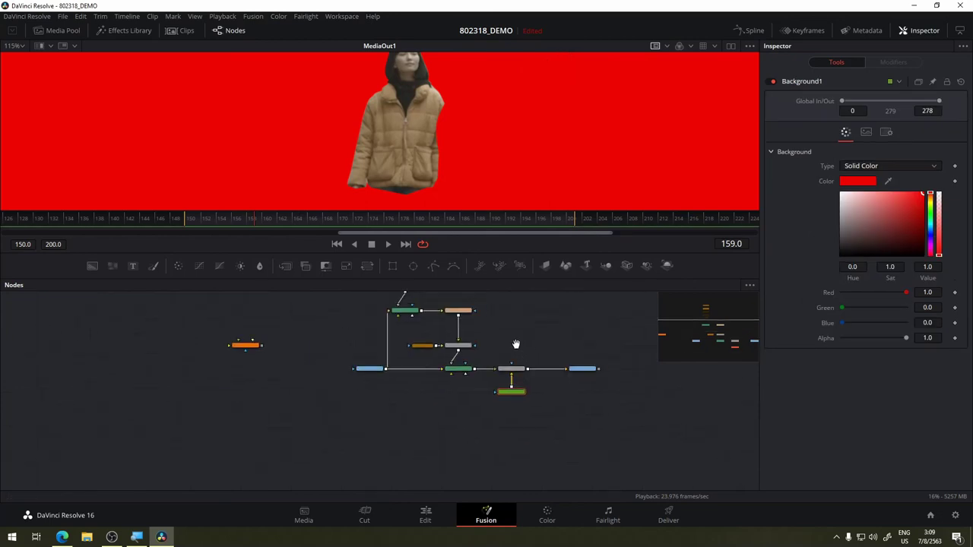
scroll(438, 400, "down", 3)
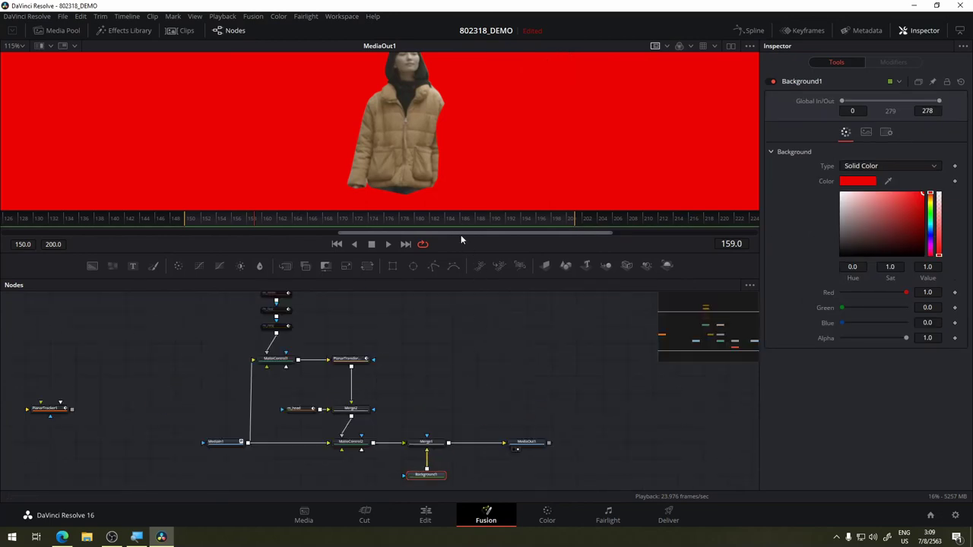
mouse_move(387, 342)
left_mouse_down()
mouse_move(414, 348)
mouse_move(396, 344)
left_mouse_up()
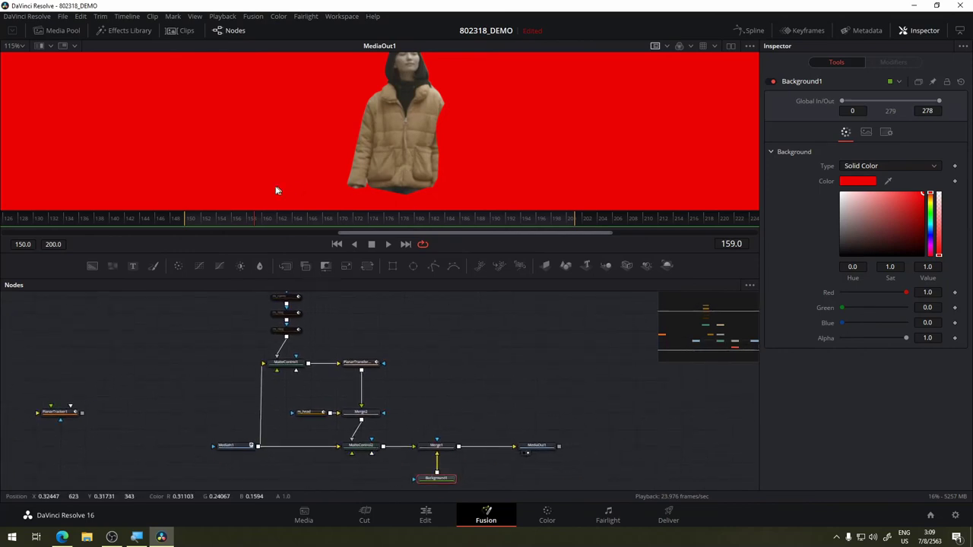
left_click_drag(202, 222, 386, 231)
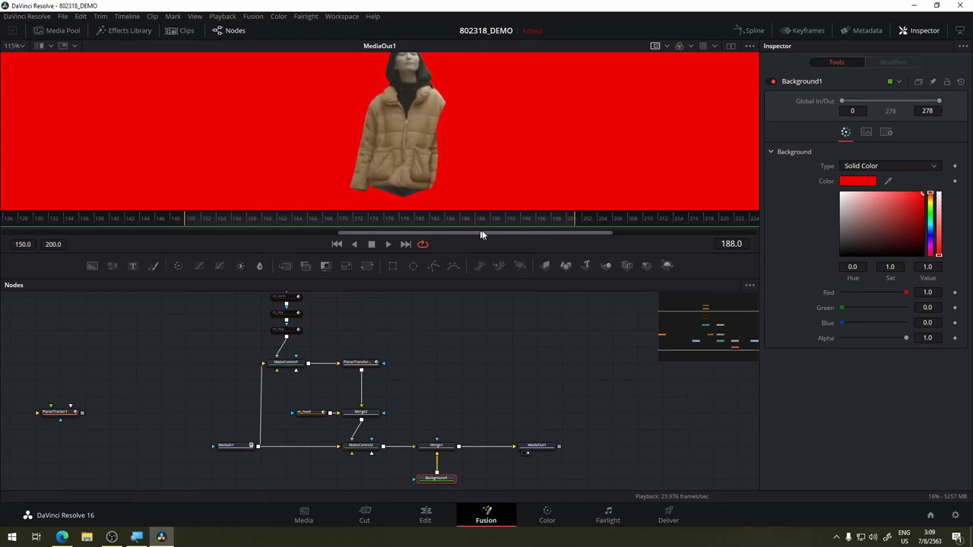
left_click_drag(481, 234, 532, 225)
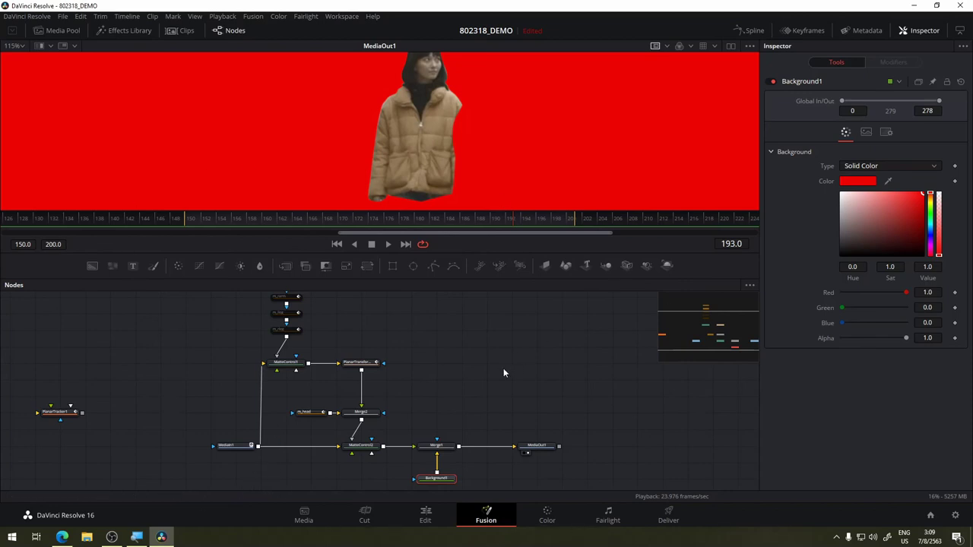
scroll(545, 345, "up", 2)
scroll(466, 394, "down", 5)
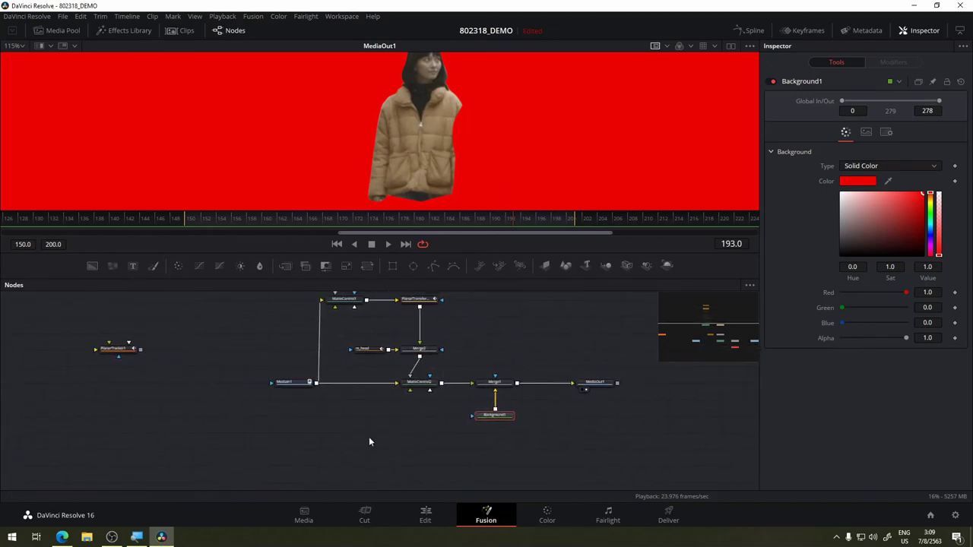
scroll(345, 425, "up", 3)
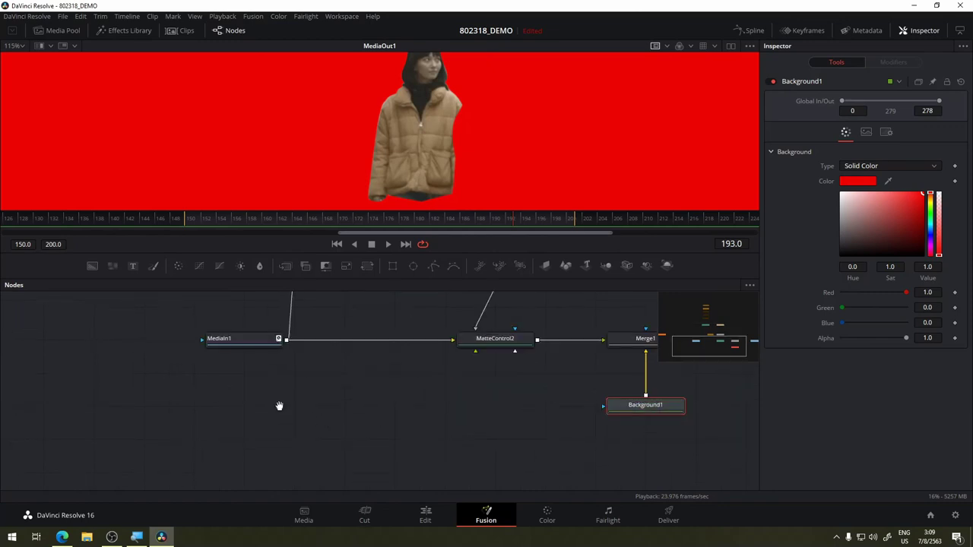
left_click_drag(279, 406, 280, 409)
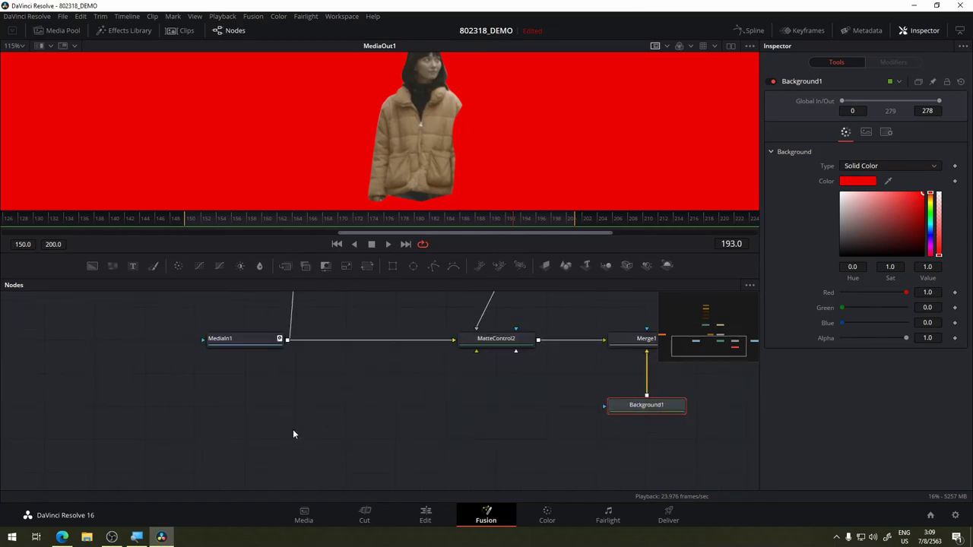
- Add a Tracker tool from the search, then undo the addition
key("shift+space")
type("Planar Tracker")
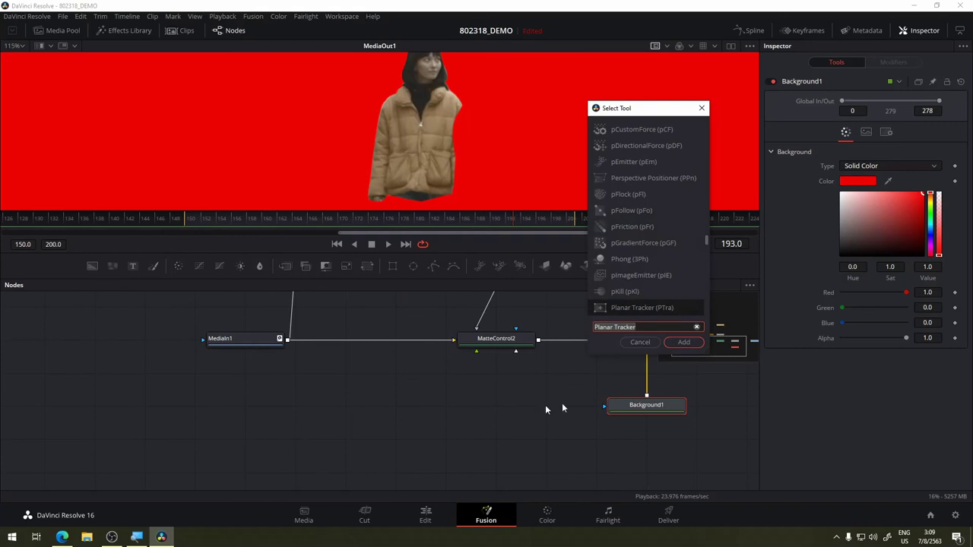
type("tr")
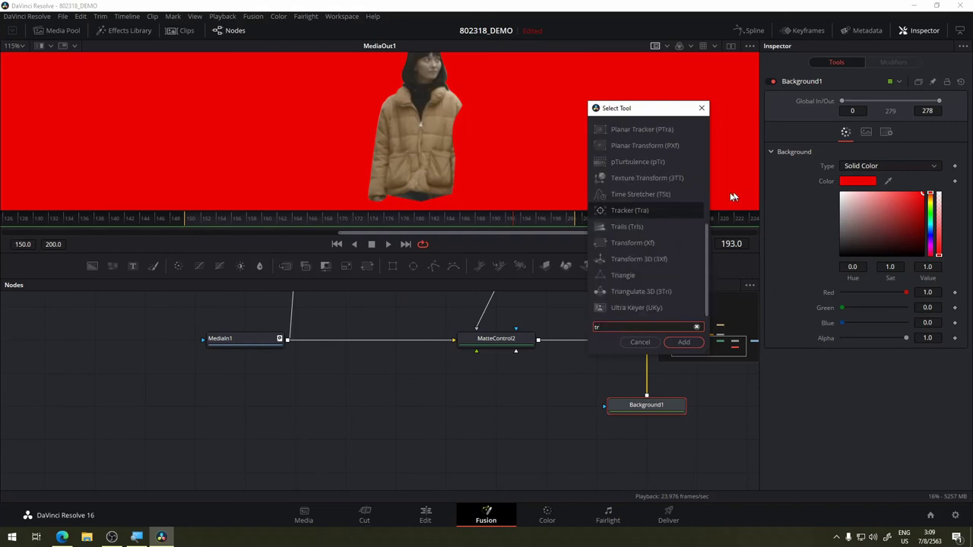
left_click(646, 212)
left_click(683, 342)
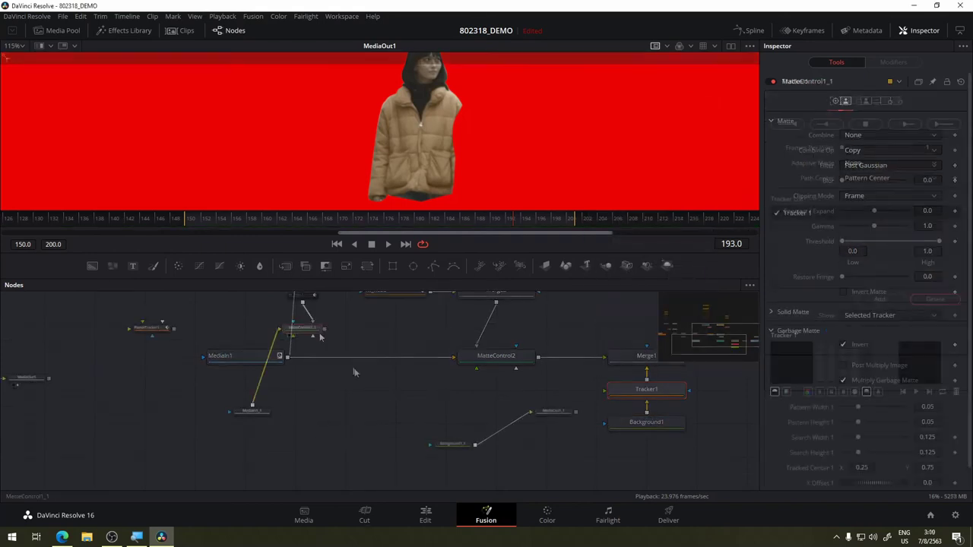
key("ctrl+z")
key("ctrl+z")
key("ctrl+z")
key("ctrl+z")
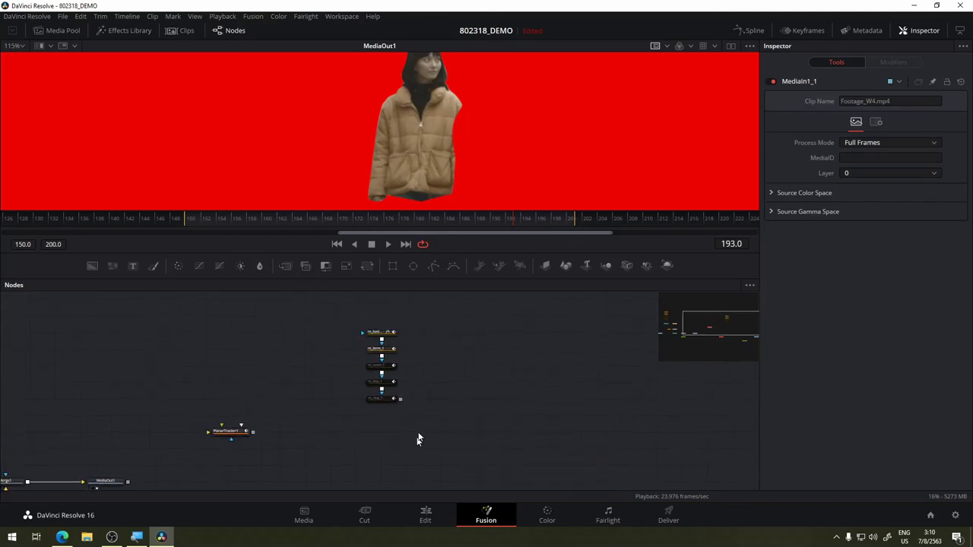
- Go to frame 150 and move the MediaIn1_1 node up, selecting it
mouse_move(354, 323)
left_mouse_down()
mouse_move(384, 411)
mouse_move(448, 467)
left_mouse_up()
scroll(471, 396, "down", 3)
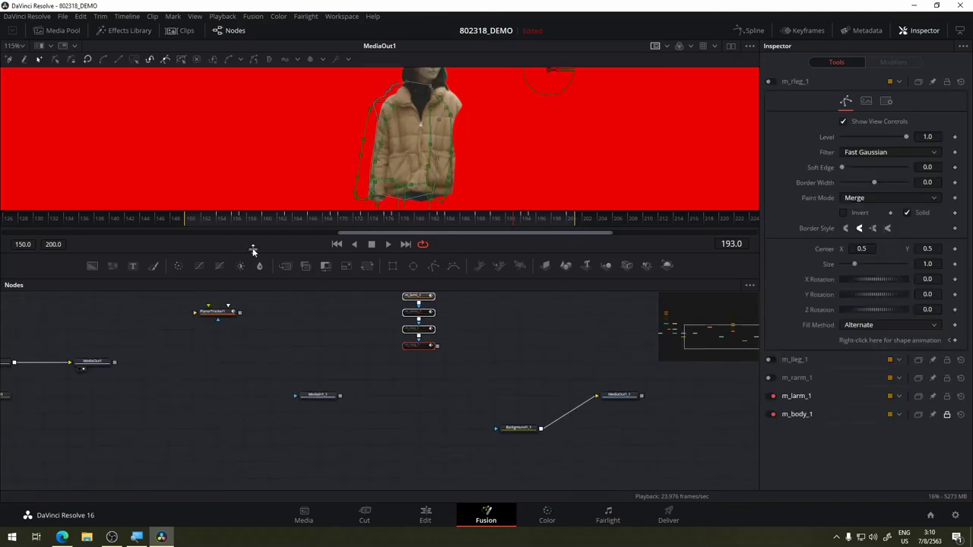
left_click(191, 220)
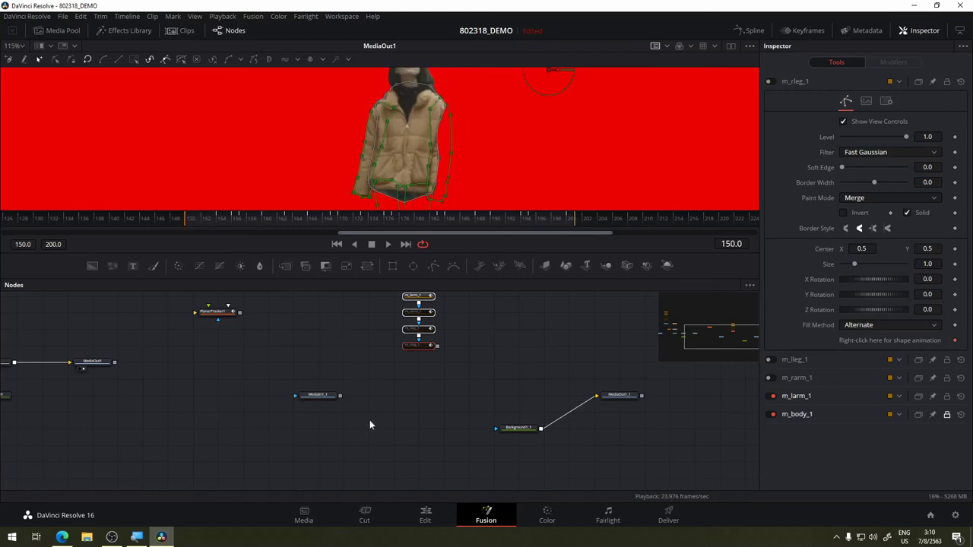
left_click_drag(311, 395, 313, 345)
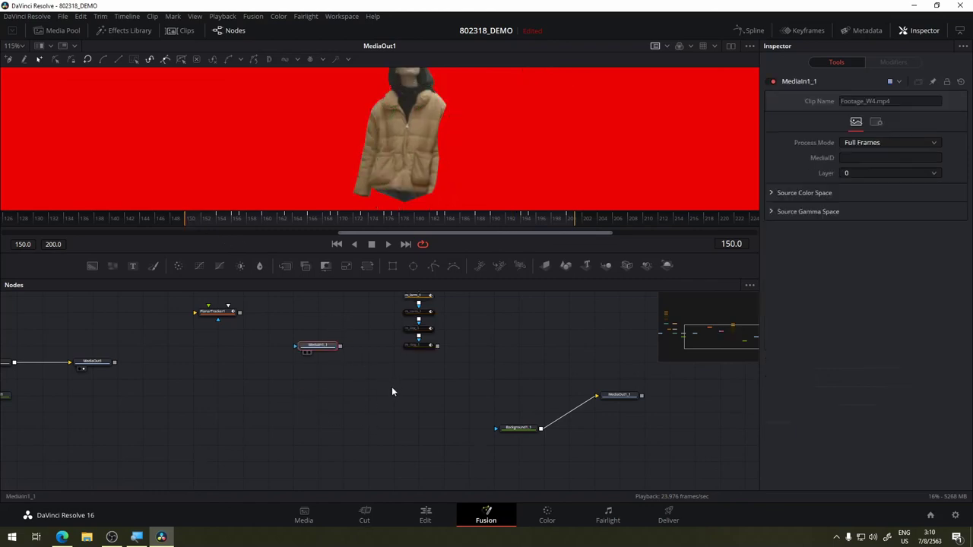
scroll(388, 434, "up", 2)
scroll(388, 433, "up", 3)
scroll(361, 435, "down", 2)
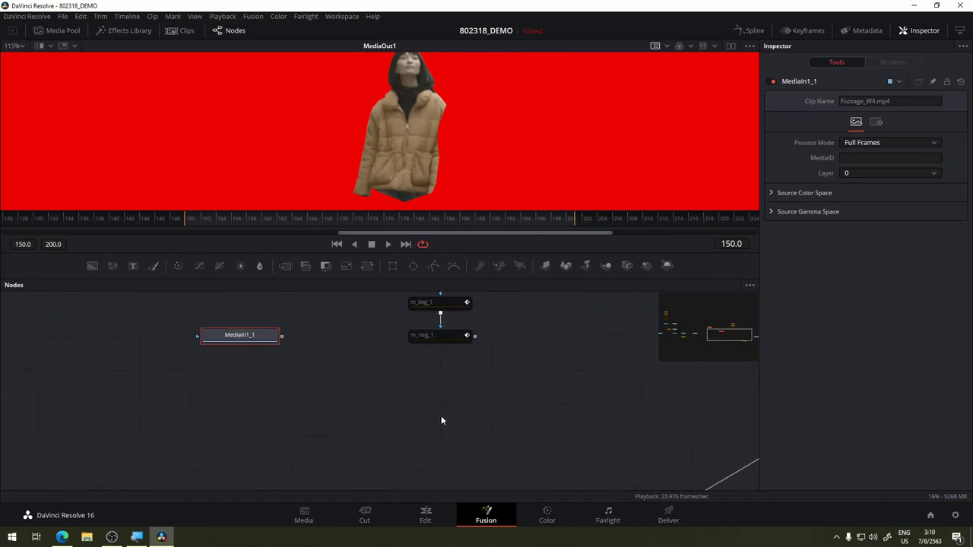
- Add a Tracker1 node after MediaIn1_1 and show its output in the viewer
key("shift+space")
type("Tracker")
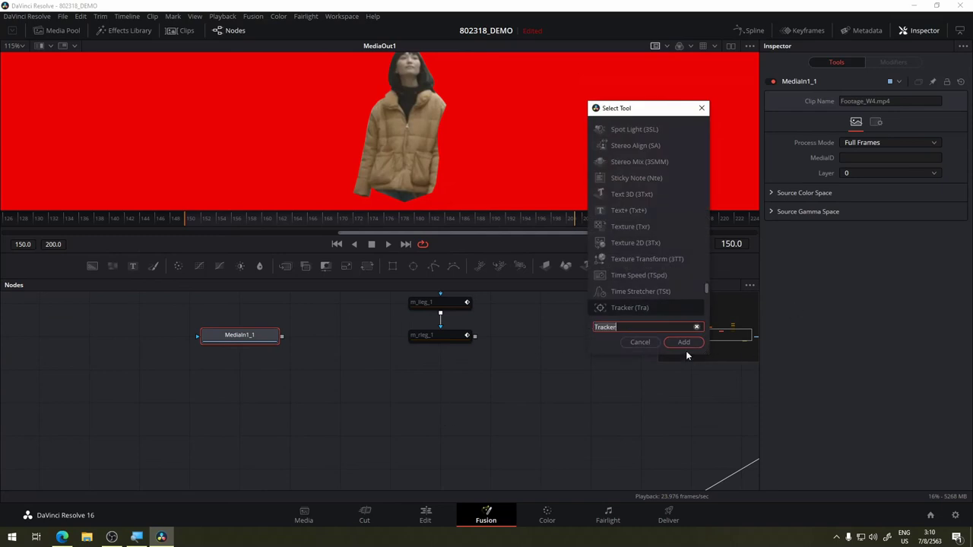
left_click(683, 342)
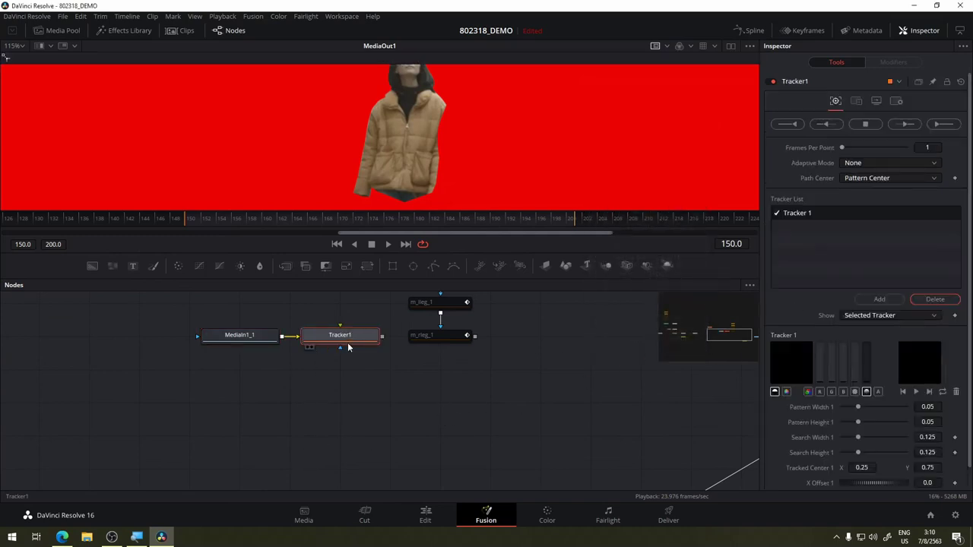
left_click_drag(372, 352, 417, 135)
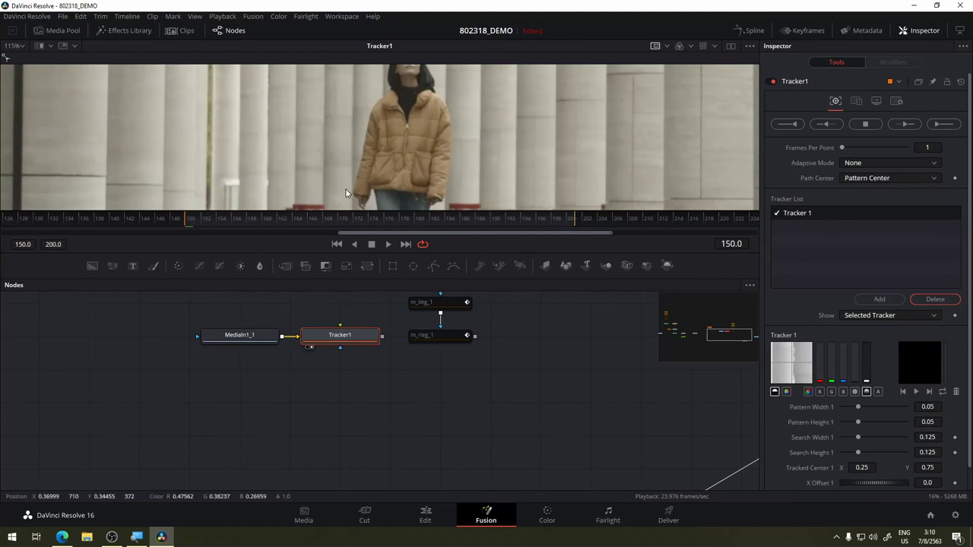
- Delete the m_larm, m_rarm, m_lleg and m_rleg mask nodes at frame 150
left_click_drag(201, 219, 190, 221)
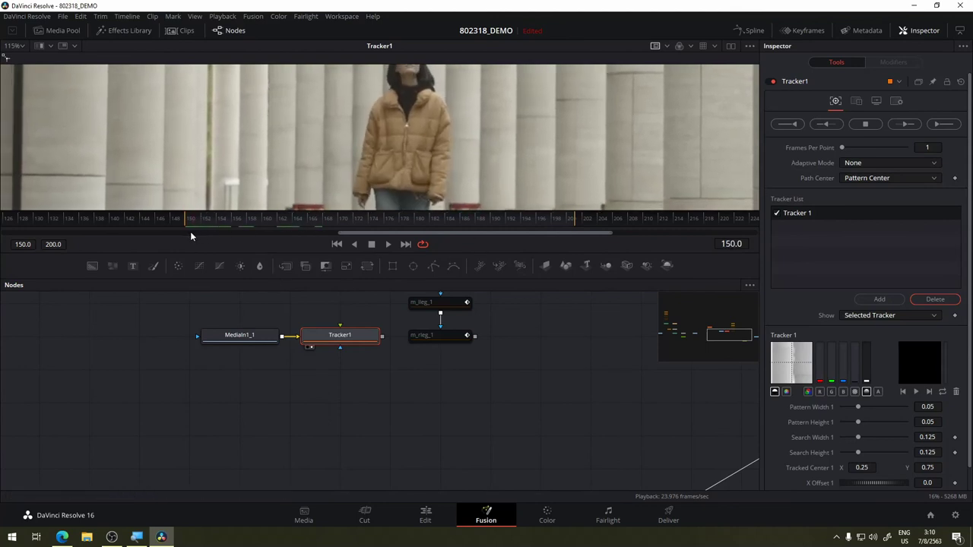
scroll(652, 393, "up", 4)
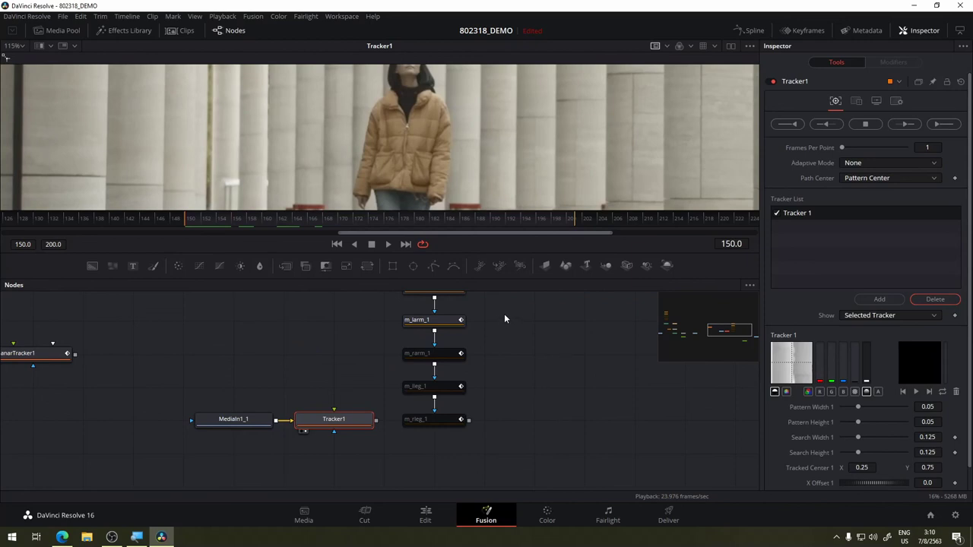
left_click_drag(504, 313, 418, 456)
key("Delete")
scroll(433, 433, "up", 1)
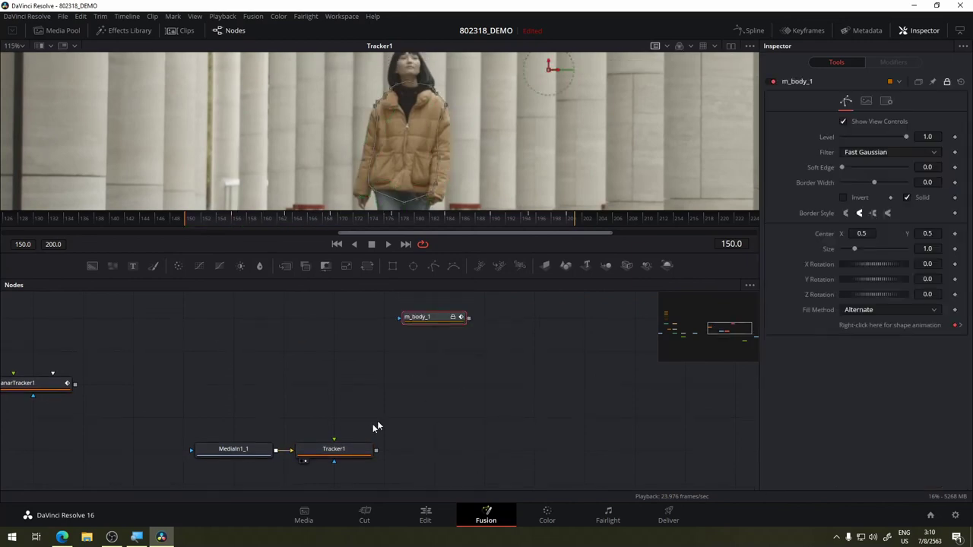
- Select Tracker1 and move its pattern box onto the woman's jacket
left_click(346, 453)
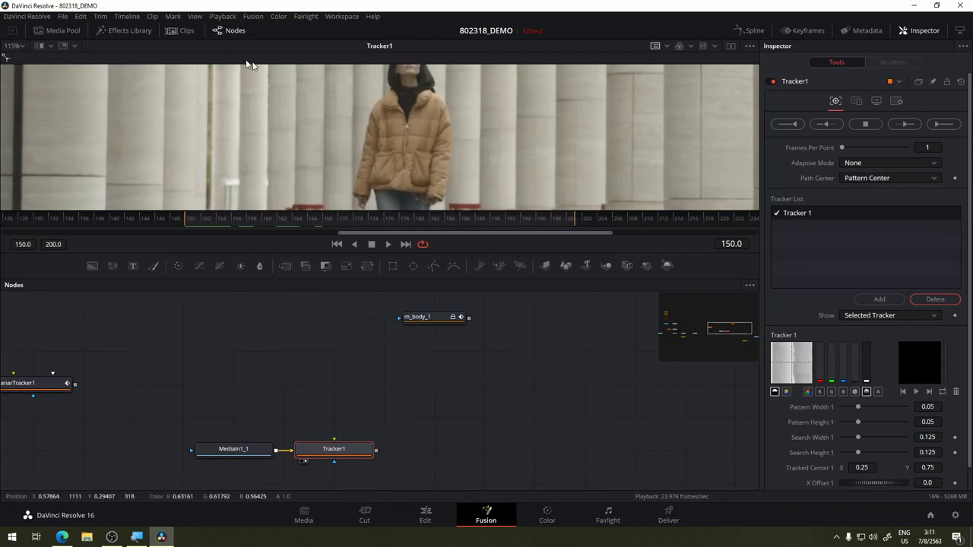
scroll(423, 120, "down", 2)
scroll(421, 120, "down", 2)
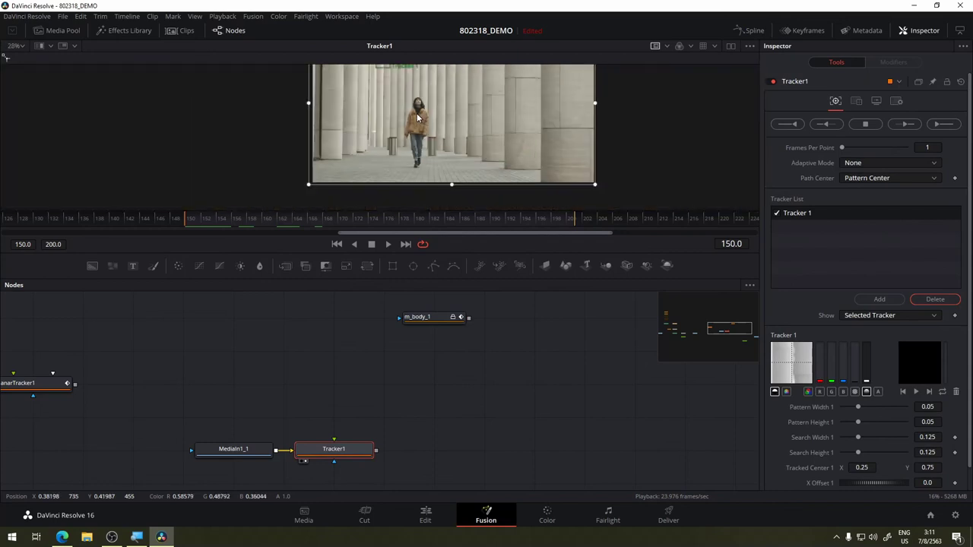
scroll(416, 118, "up", 2)
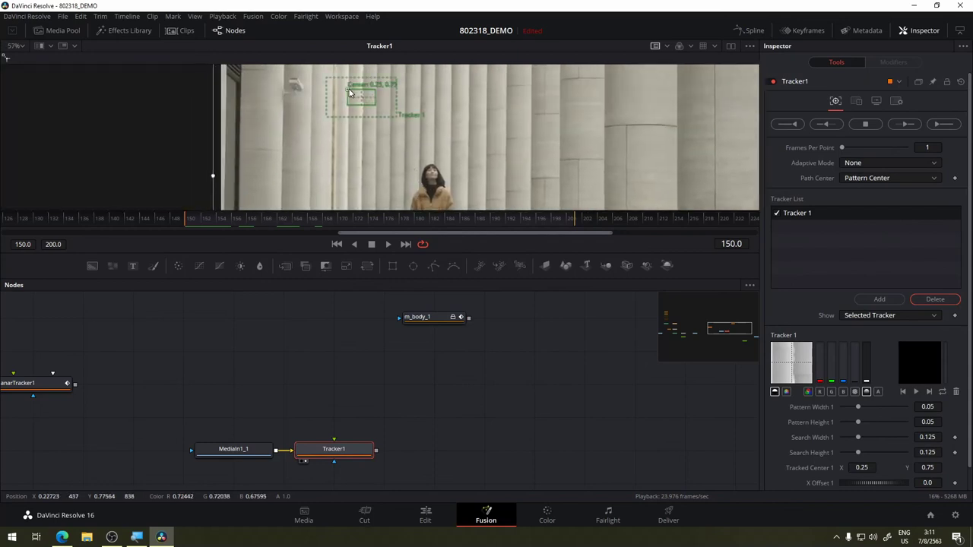
left_click_drag(350, 92, 420, 199)
scroll(454, 199, "up", 4)
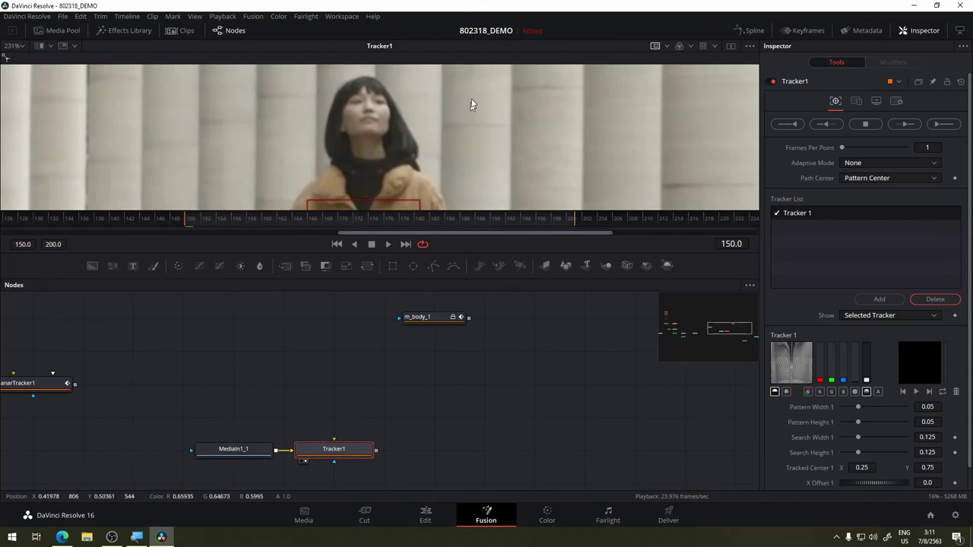
- Shrink the pattern to 0.020520 × 0.038775 on the zipper and search area to 0.064314 × 0.117529
left_click_drag(431, 199, 474, 97)
scroll(477, 96, "up", 2)
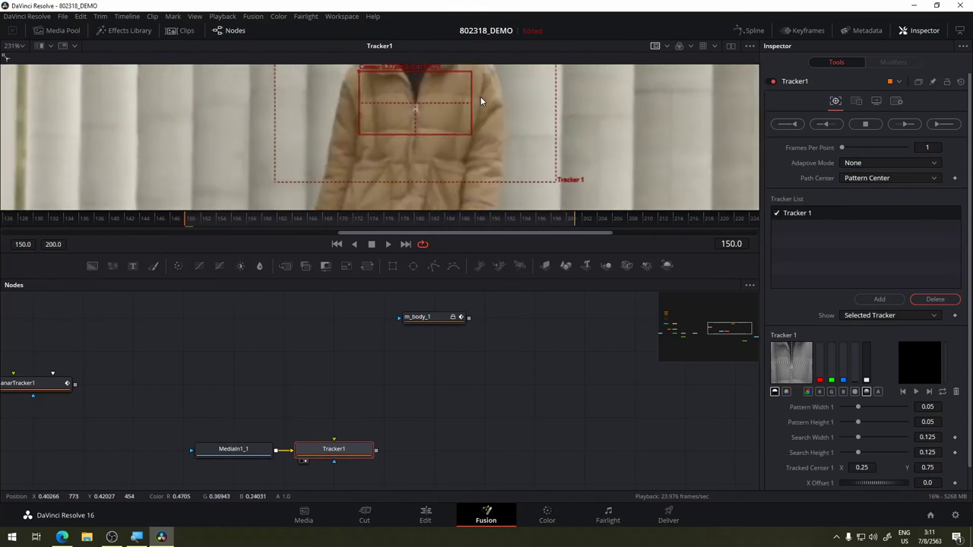
scroll(489, 134, "up", 2)
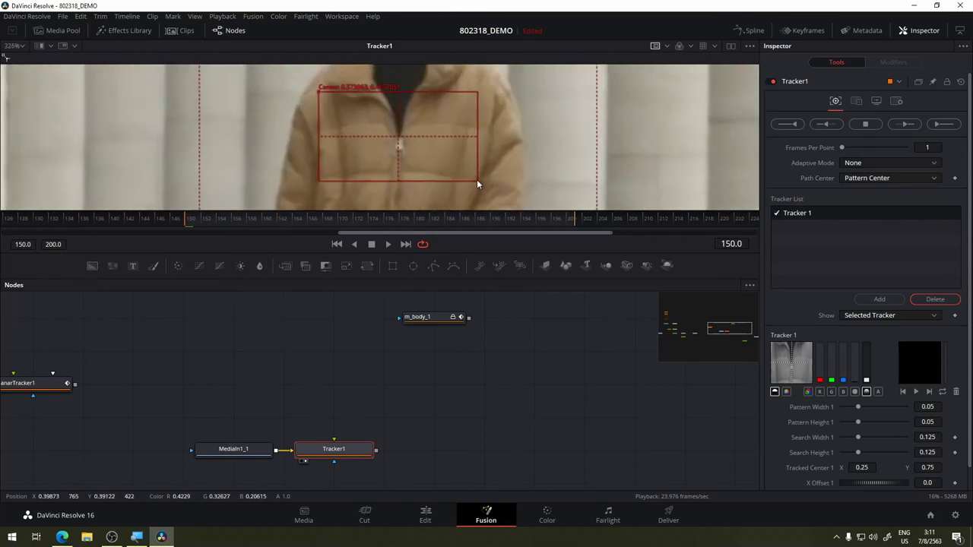
left_click_drag(477, 180, 430, 172)
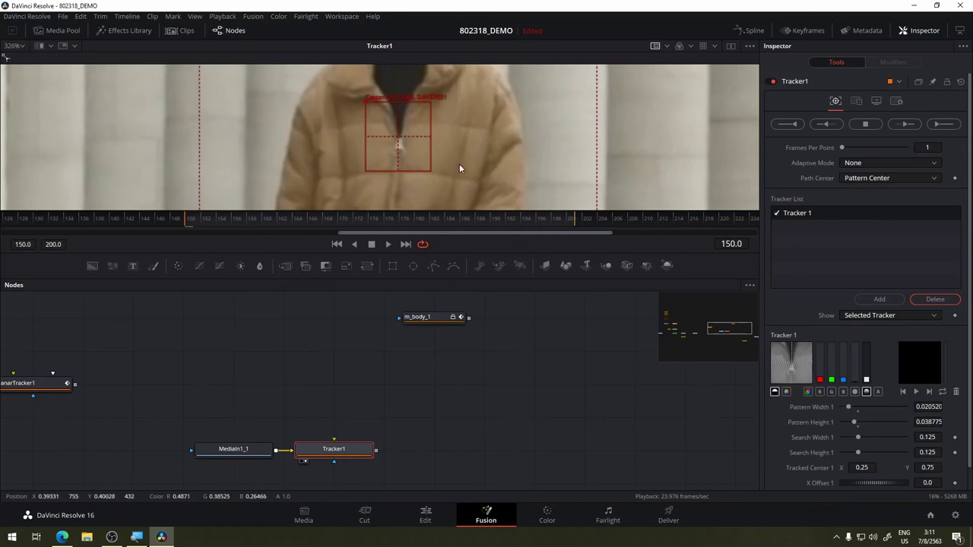
scroll(530, 164, "down", 2)
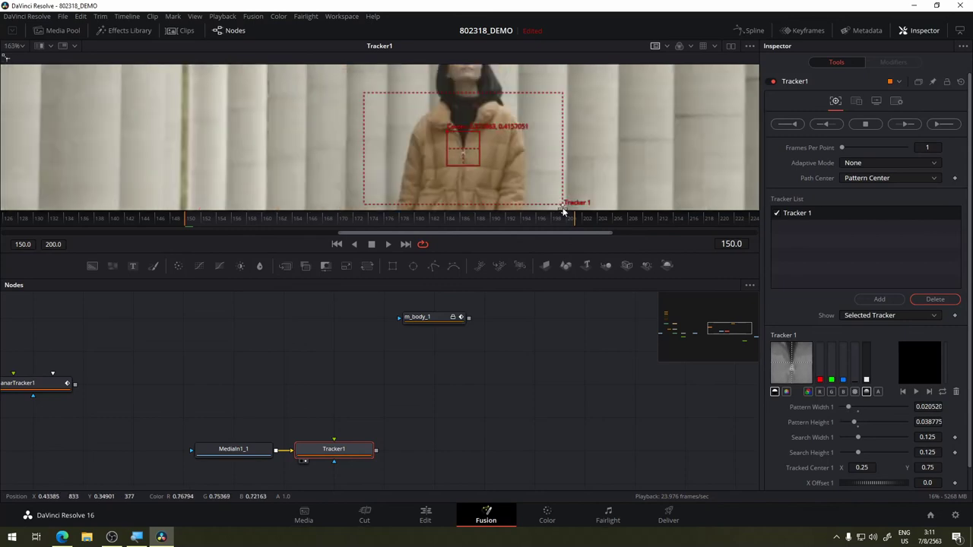
left_click_drag(563, 204, 515, 203)
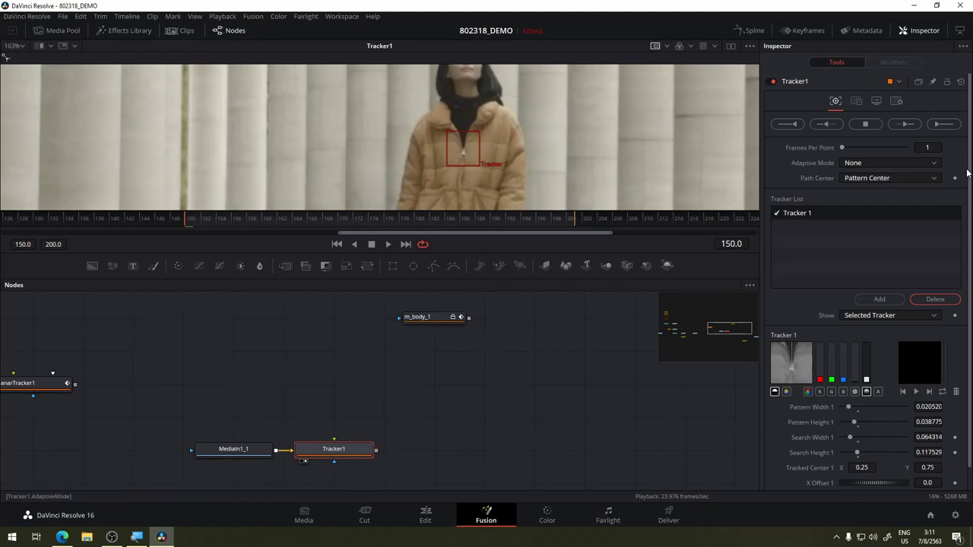
- Track the zipper pattern forward from frame 150 to 200 and dismiss the completion message
left_click(943, 125)
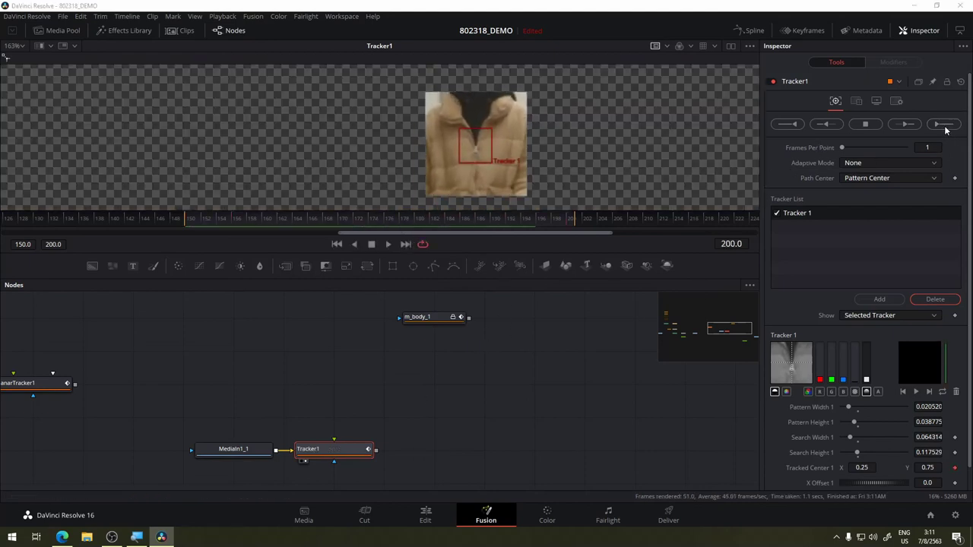
left_click(592, 316)
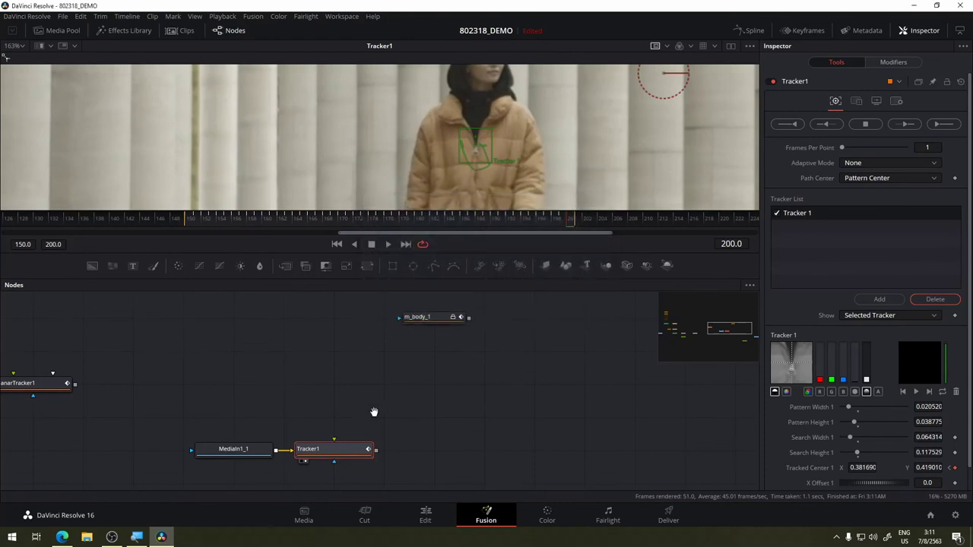
mouse_move(373, 408)
left_mouse_down()
mouse_move(339, 381)
mouse_move(370, 436)
left_mouse_up()
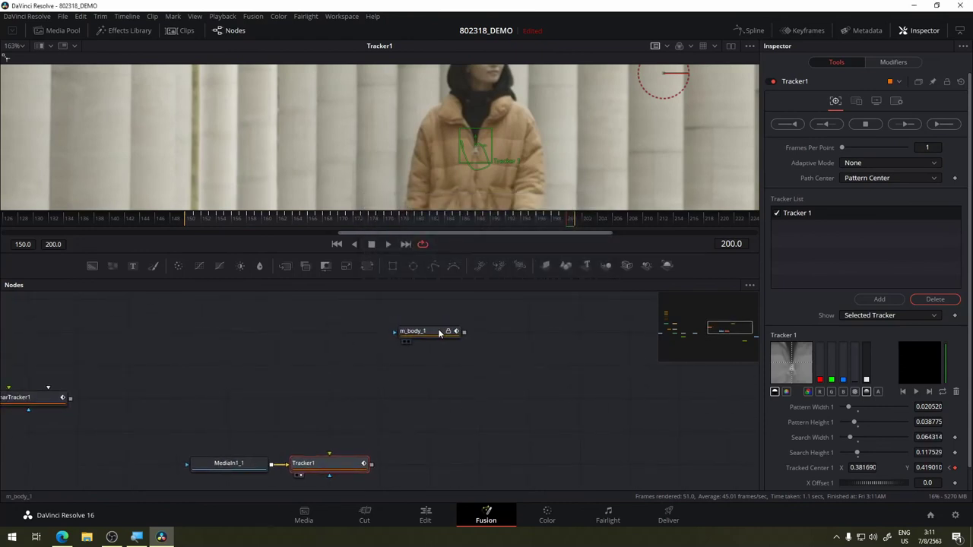
- Select m_body_1 and scrub around frame 156 to check its outline and shape animation
left_click(426, 334)
left_click(233, 218)
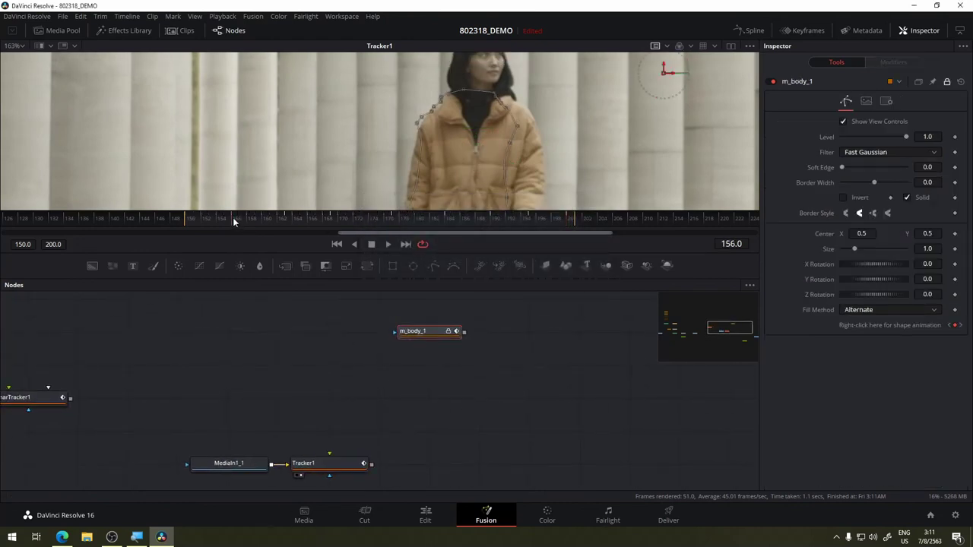
left_click_drag(232, 218, 457, 219)
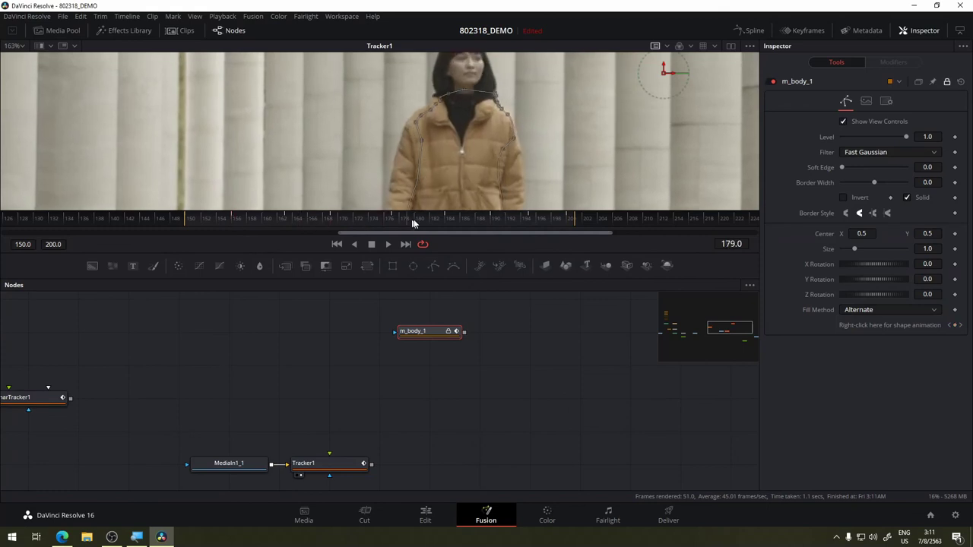
left_click_drag(239, 225, 237, 225)
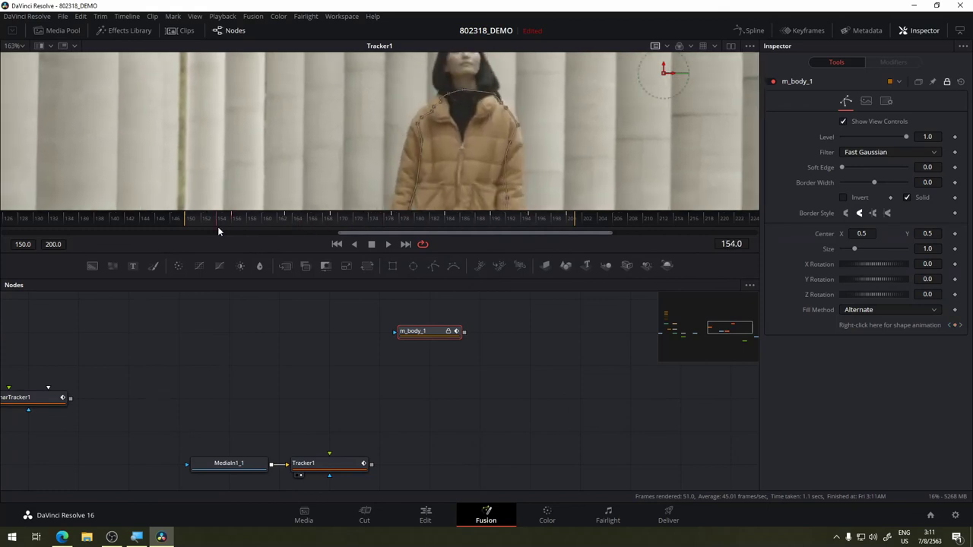
right_click(863, 325)
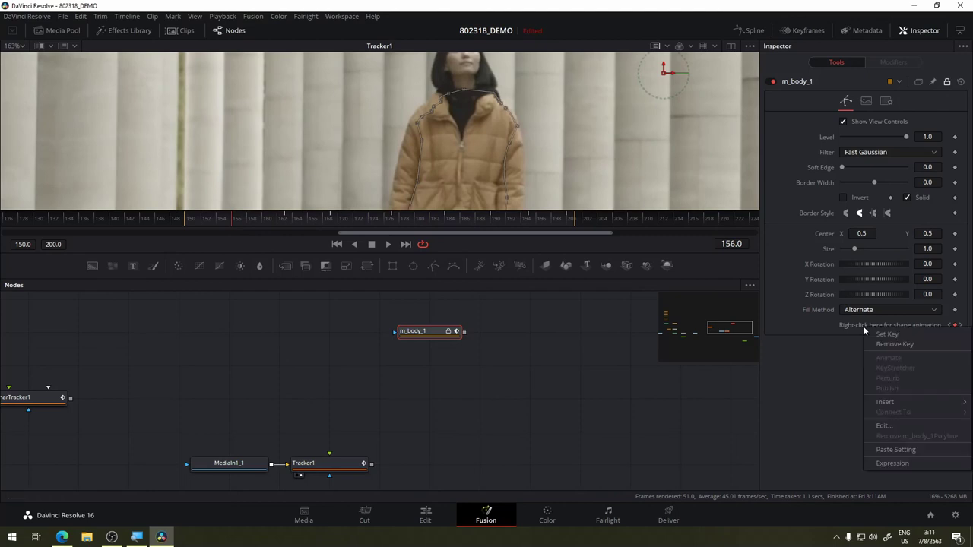
left_click(501, 348)
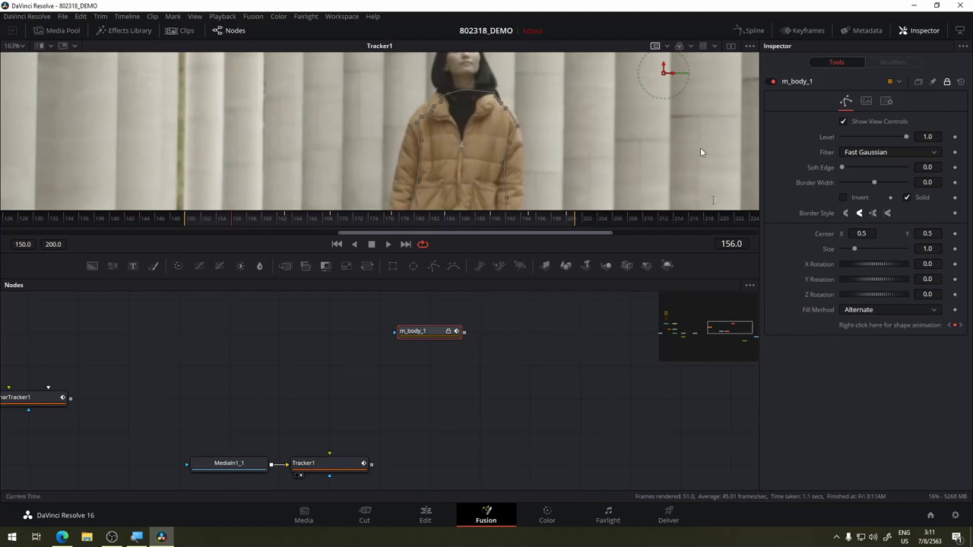
- Show the Keyframes timeline with the m_body_1 mask selected
left_click(799, 31)
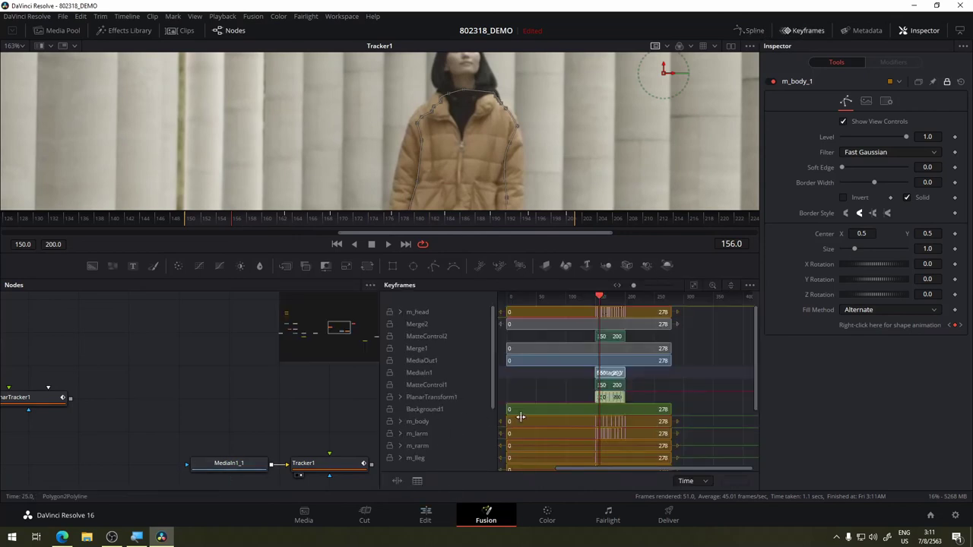
left_click_drag(259, 414, 82, 421)
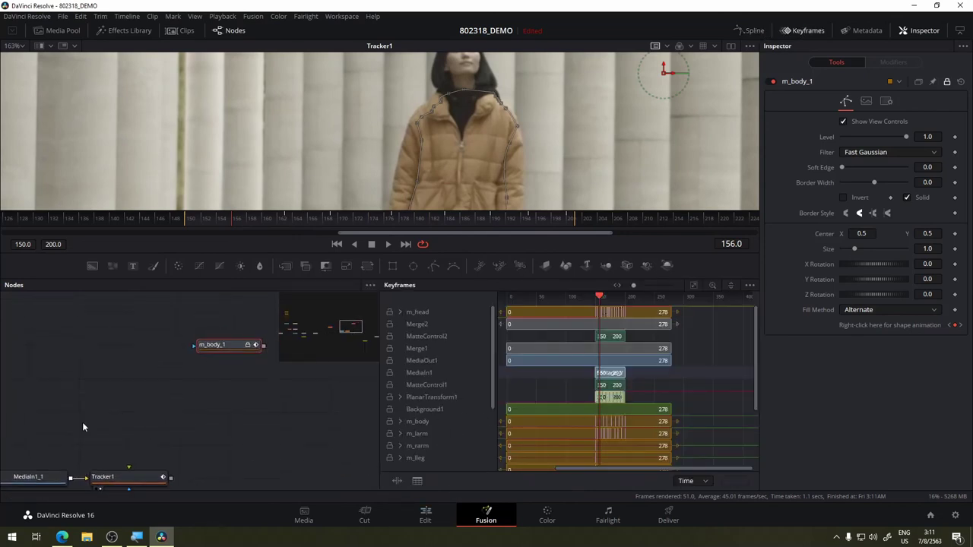
left_click(233, 370)
left_click(238, 347)
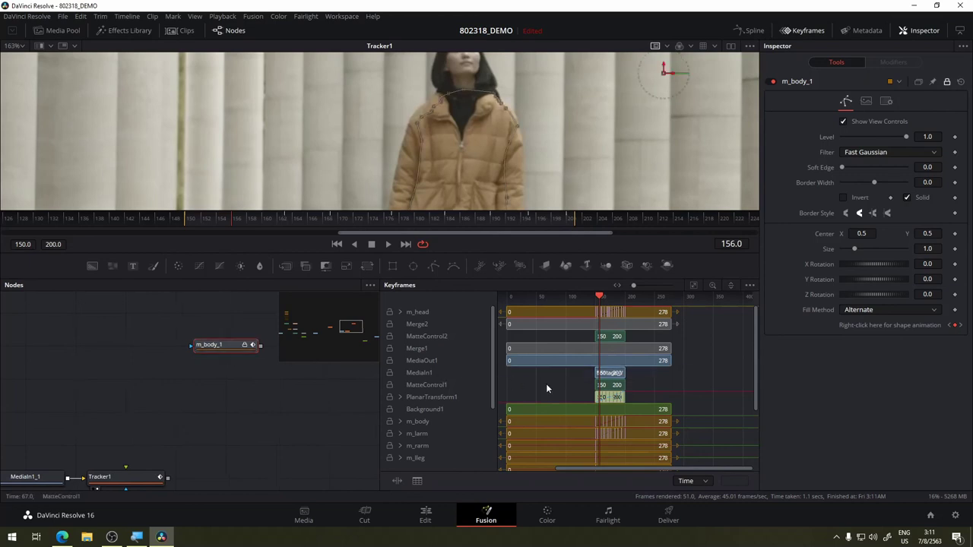
scroll(546, 389, "up", 2)
scroll(546, 389, "up", 2)
scroll(545, 383, "down", 2)
scroll(476, 396, "down", 1)
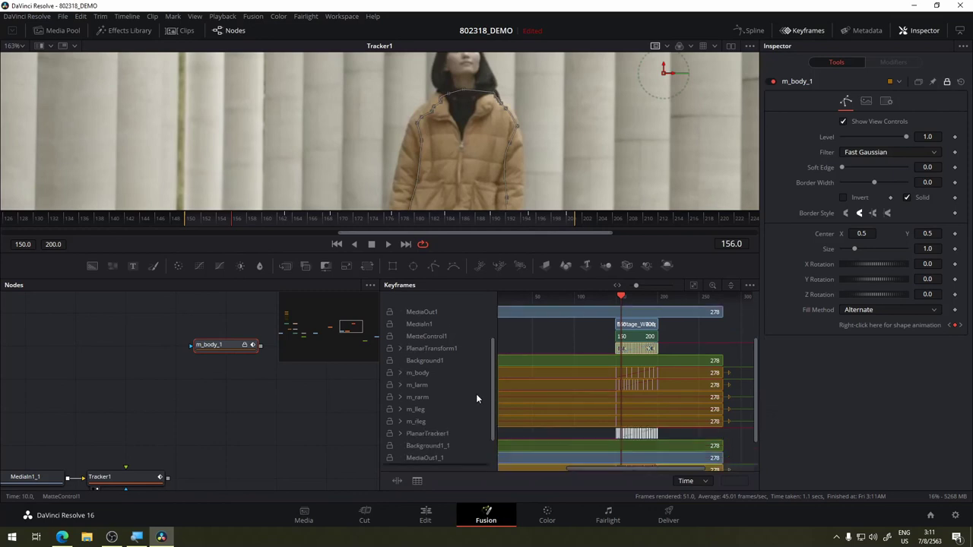
scroll(477, 398, "down", 1)
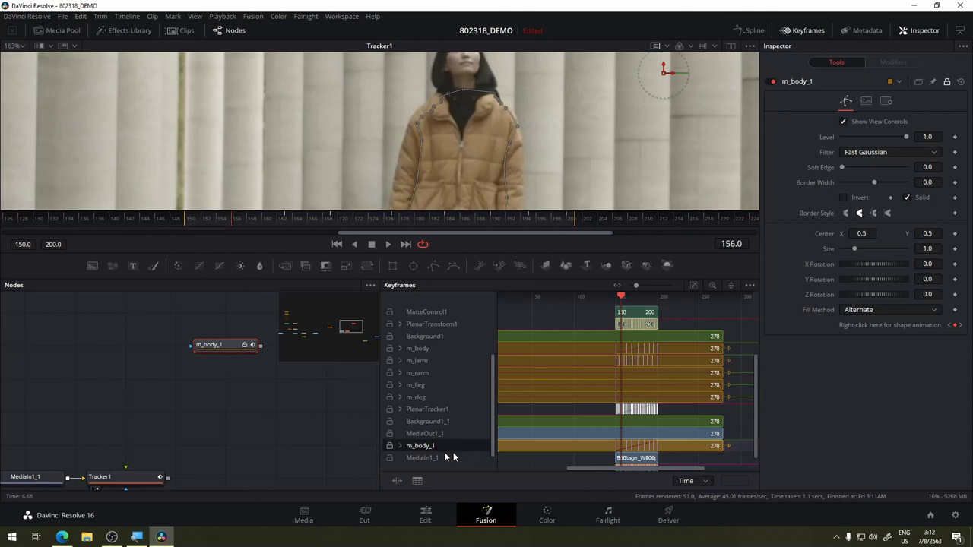
- Delete m_body_1's later Polyline keyframes, return to frame 150 and close the Keyframes panel
left_click(400, 445)
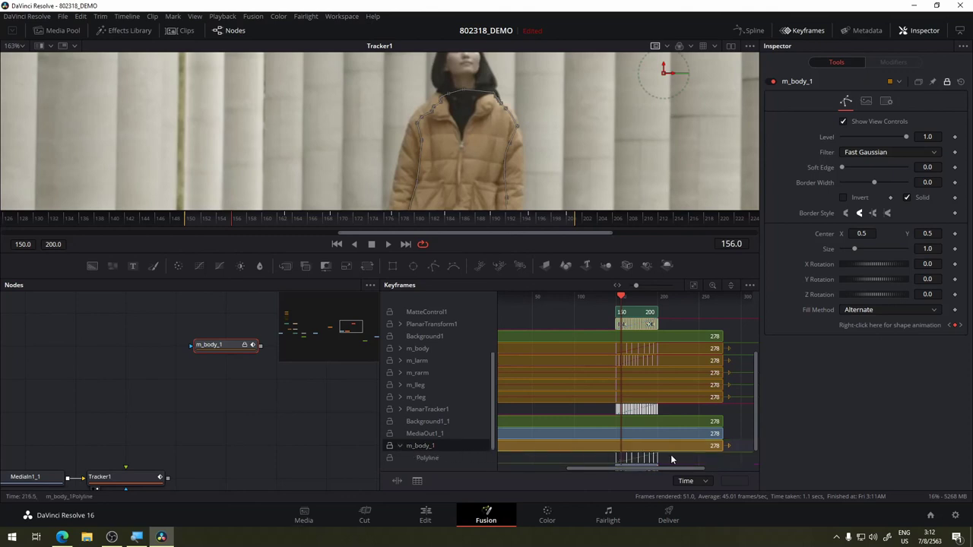
left_click_drag(624, 461, 652, 464)
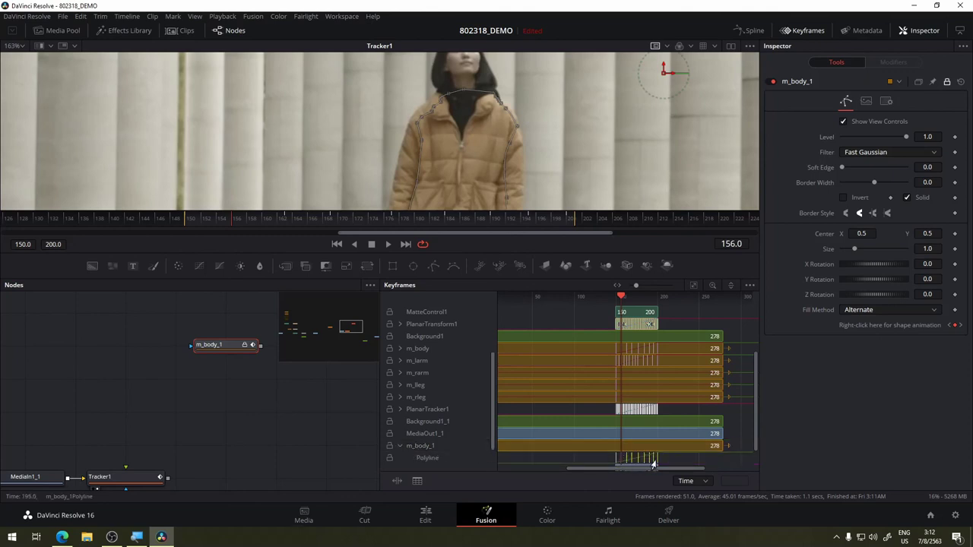
key("Delete")
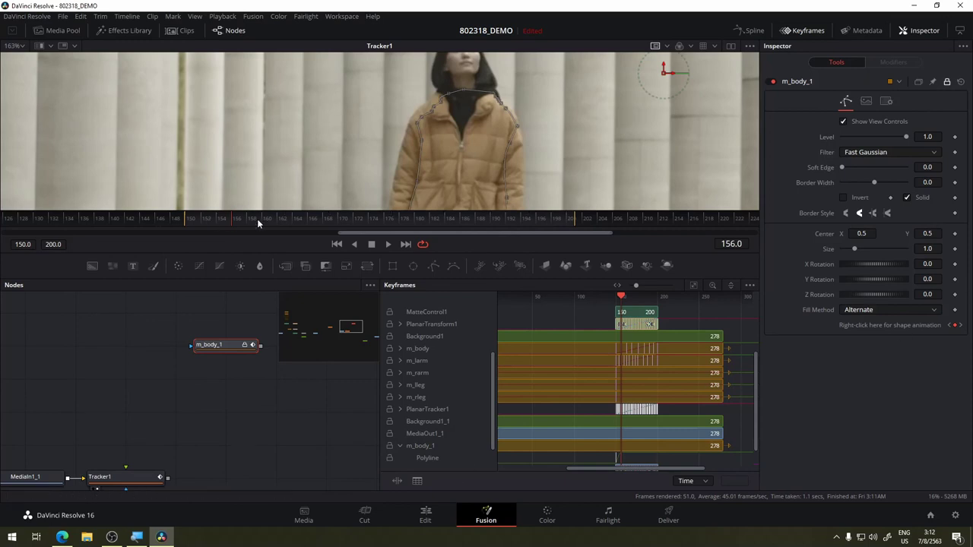
left_click(185, 219)
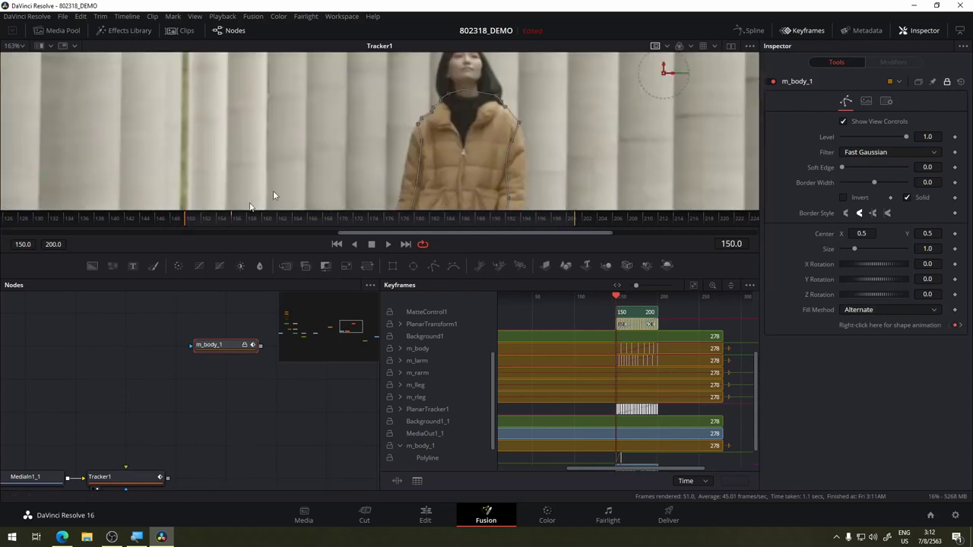
left_click(792, 29)
scroll(456, 320, "left", 5)
scroll(516, 311, "down", 2)
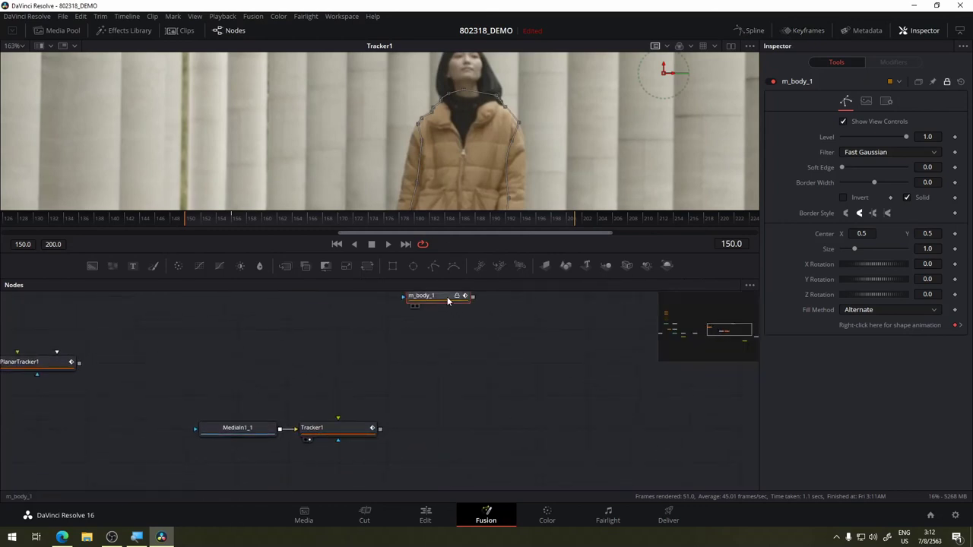
- Lower m_body_1, then add a Transform tool as Transform1 and place it after m_body_1
mouse_move(448, 301)
left_mouse_down()
mouse_move(430, 359)
mouse_move(348, 348)
mouse_move(465, 339)
left_mouse_up()
scroll(478, 370, "left", 3)
scroll(479, 370, "down", 2)
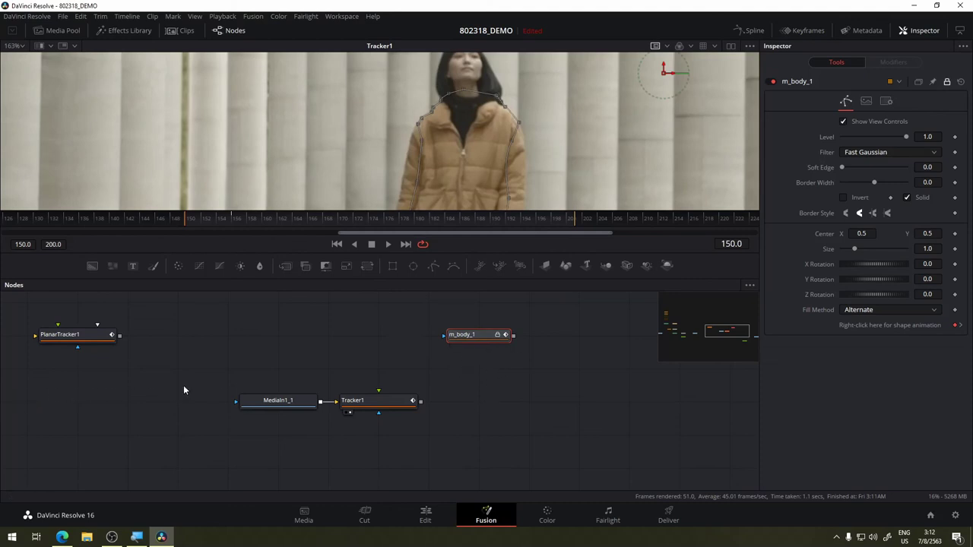
key("shift+space")
type("Tracker")
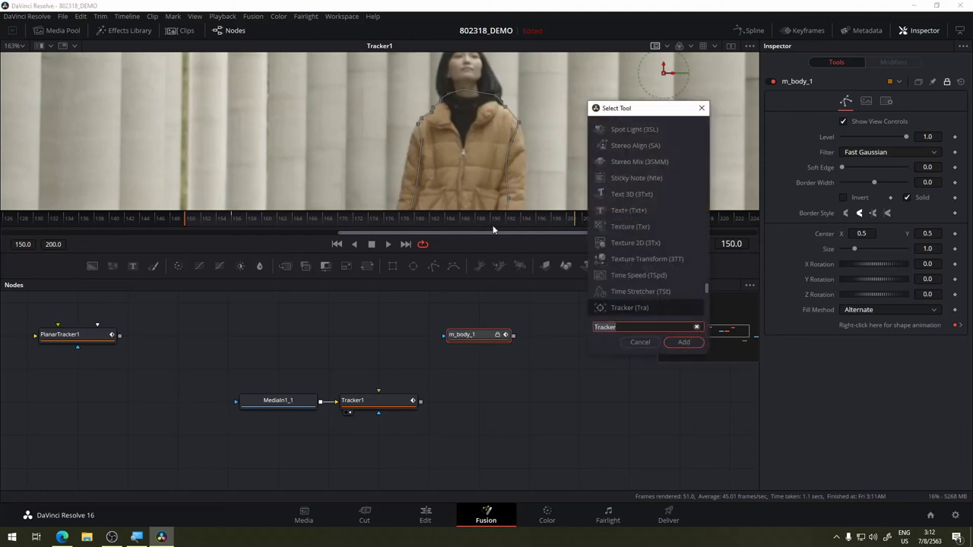
scroll(642, 301, "down", 2)
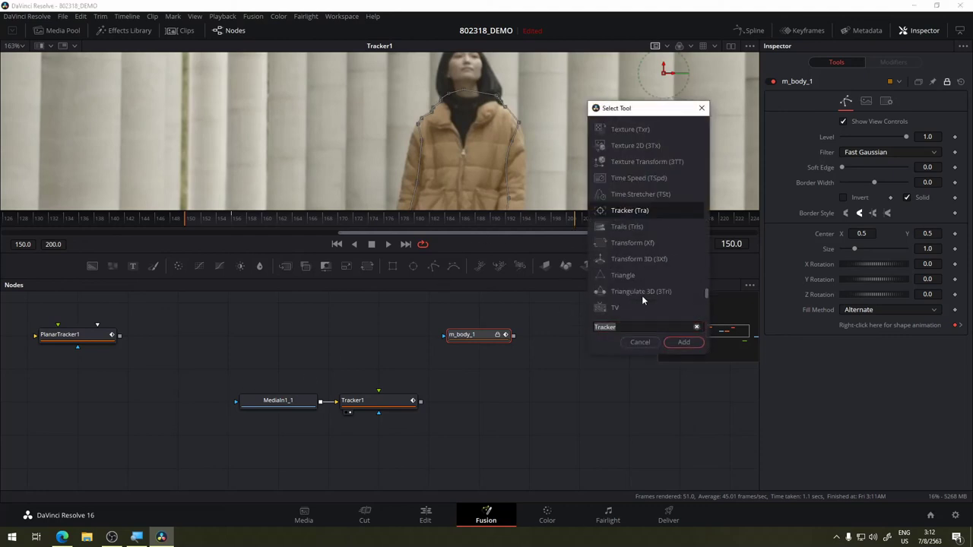
type("Transform")
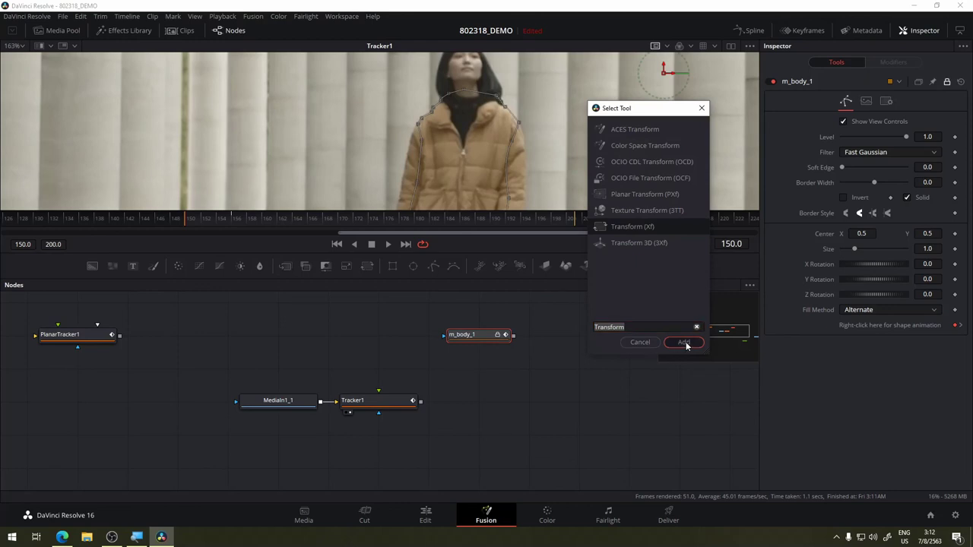
left_click(684, 342)
mouse_move(597, 340)
left_mouse_down()
mouse_move(498, 375)
mouse_move(581, 341)
left_mouse_up()
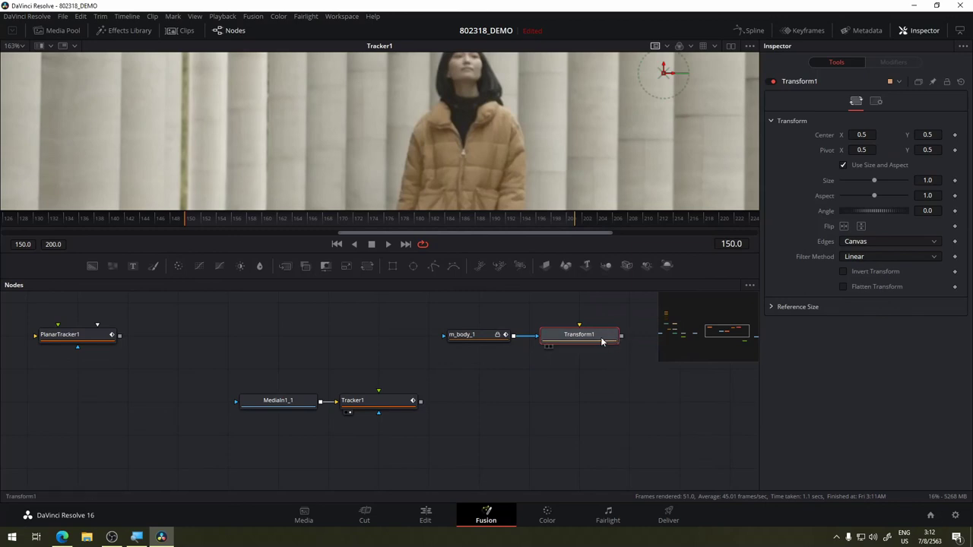
- Lower the Transform1 node and check the m_body_1 mask outline in the viewer
left_click_drag(602, 354, 601, 386)
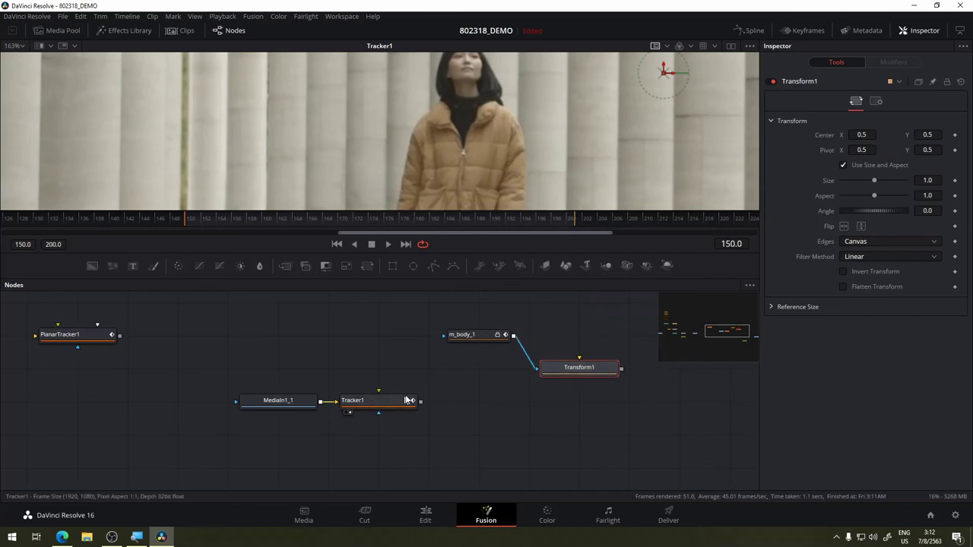
left_click(471, 336)
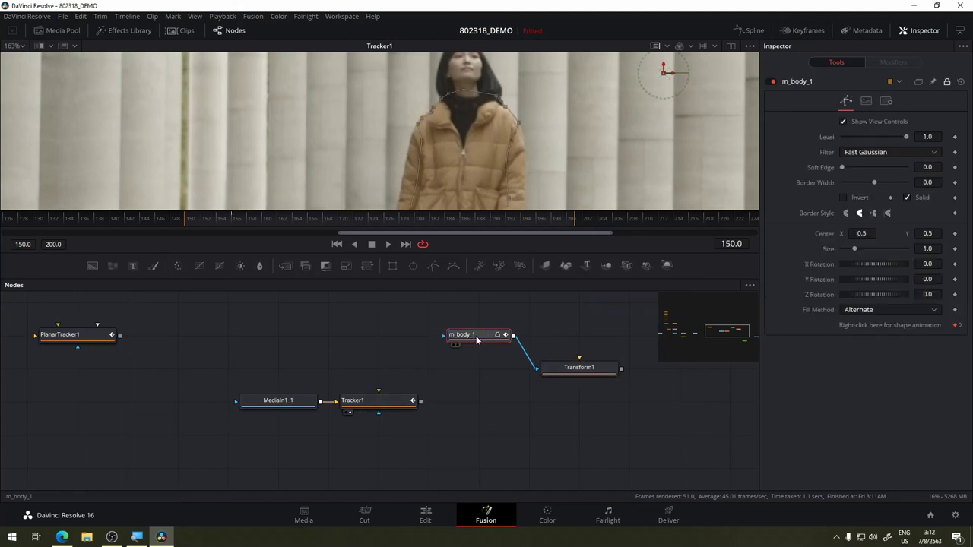
left_click(577, 371)
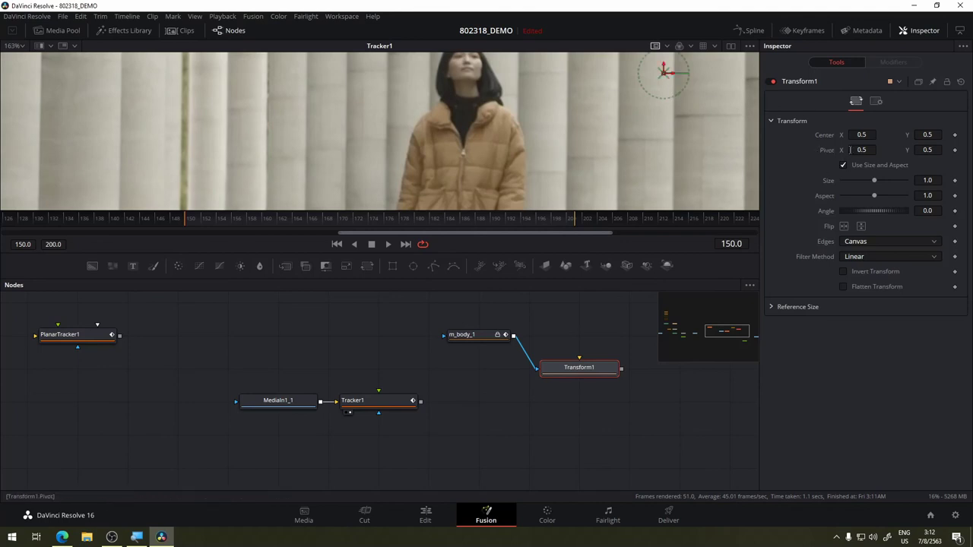
- Move Transform1's pivot onto the jacket zipper, about X 0.374, Y 0.413
left_click_drag(861, 150, 851, 150)
left_click(859, 150)
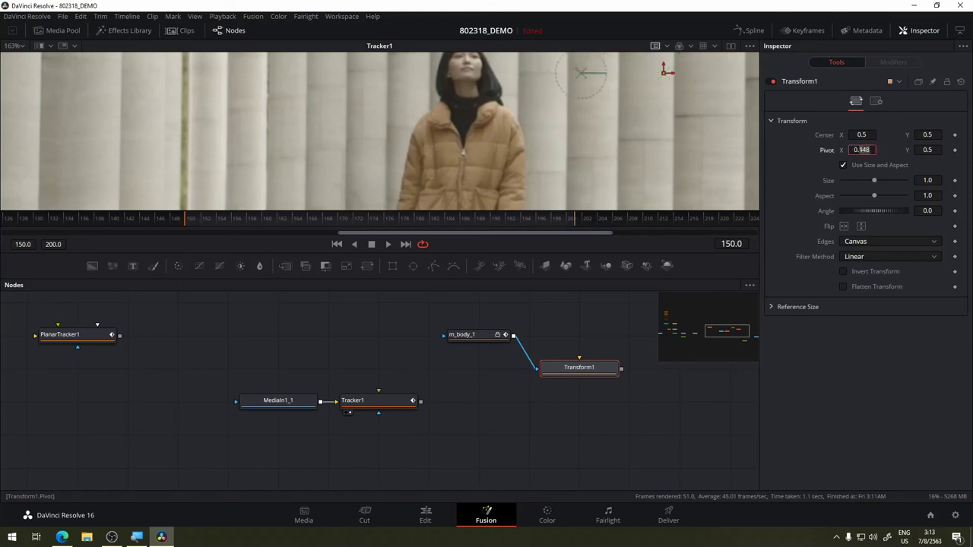
type("0.477")
key("Return")
left_click_drag(861, 149, 844, 149)
left_click_drag(927, 149, 921, 150)
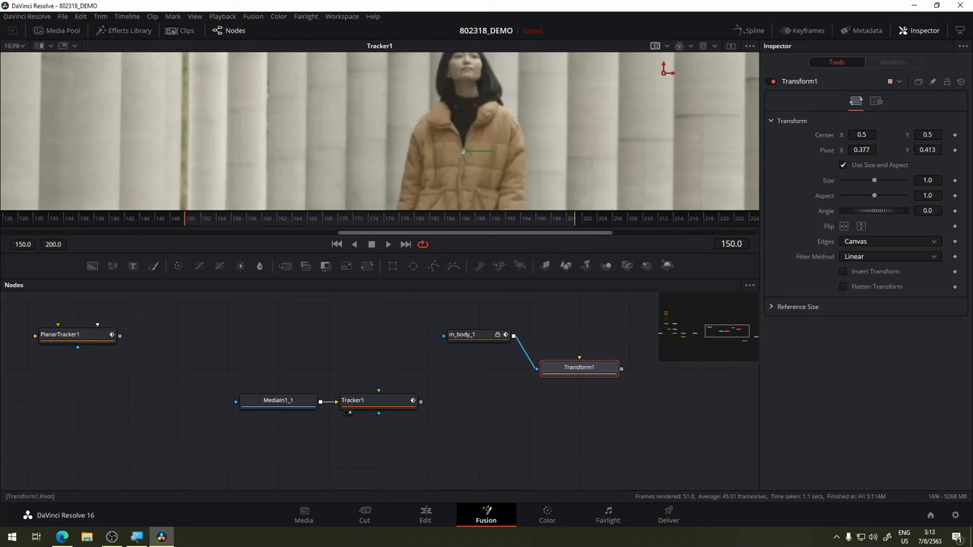
left_click_drag(861, 150, 867, 150)
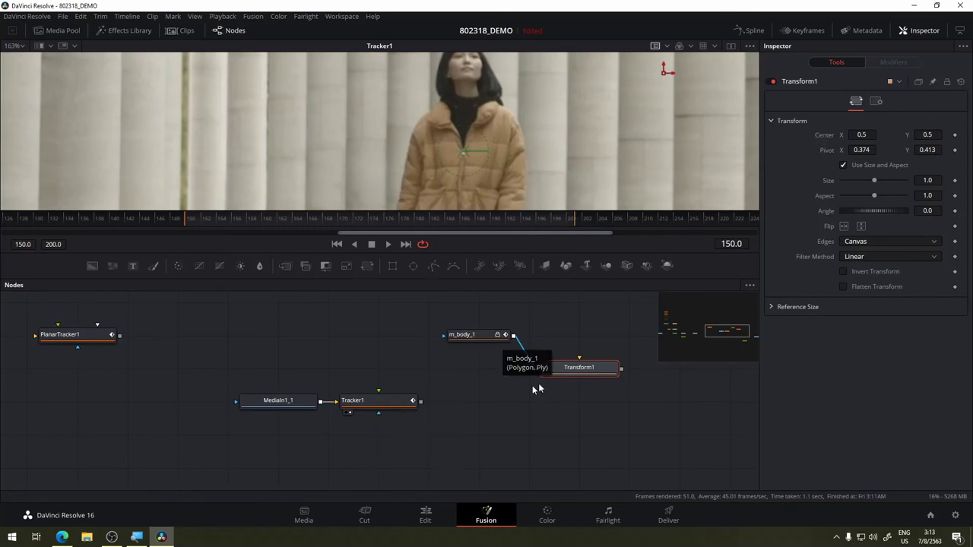
- Connect Transform1's Center to Tracker1's path Position, giving 0.373963, 0.415705
right_click(826, 137)
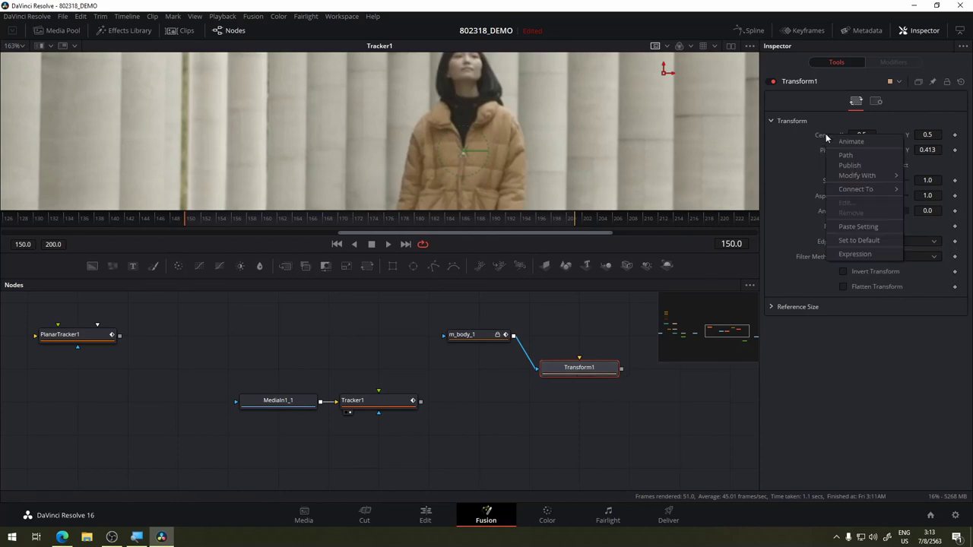
mouse_move(856, 191)
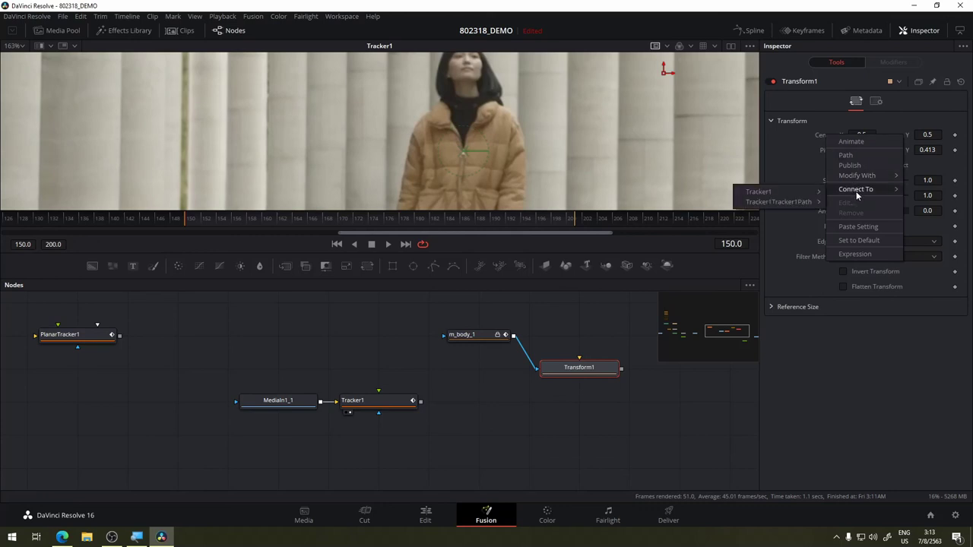
mouse_move(802, 205)
left_click(840, 207)
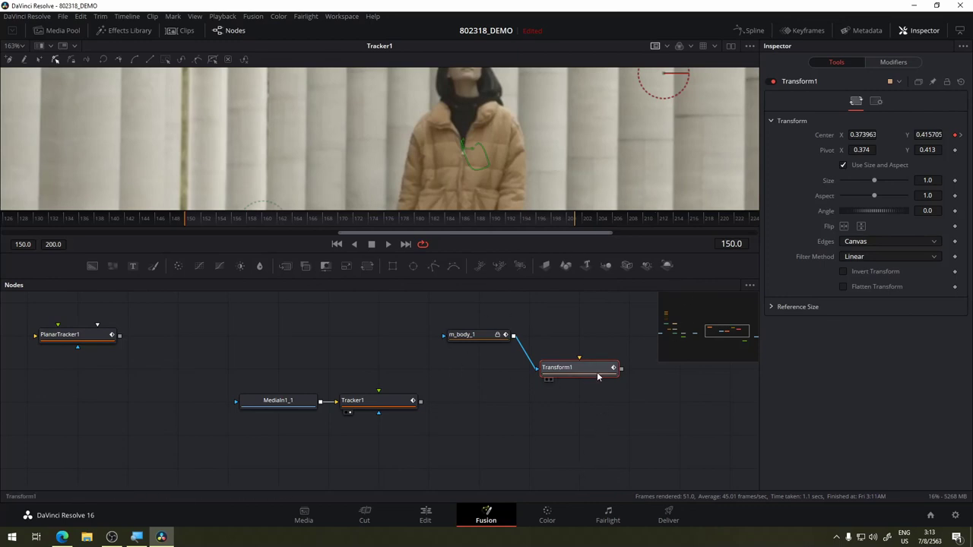
- Move Background1_1 and MediaOut1_1 up near the other nodes in the graph
mouse_move(567, 424)
left_mouse_down()
mouse_move(416, 355)
mouse_move(410, 317)
left_mouse_up()
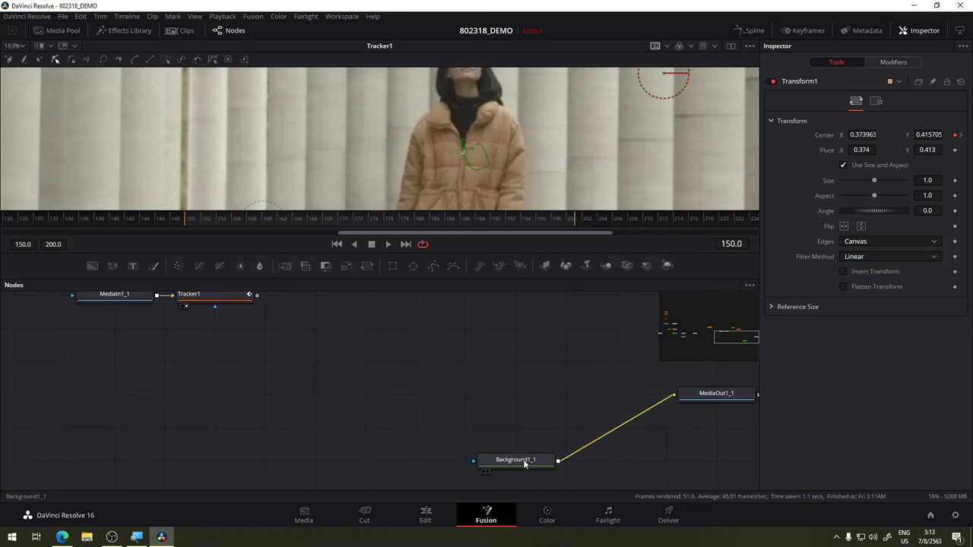
left_click_drag(538, 460, 338, 361)
left_click_drag(727, 394, 550, 324)
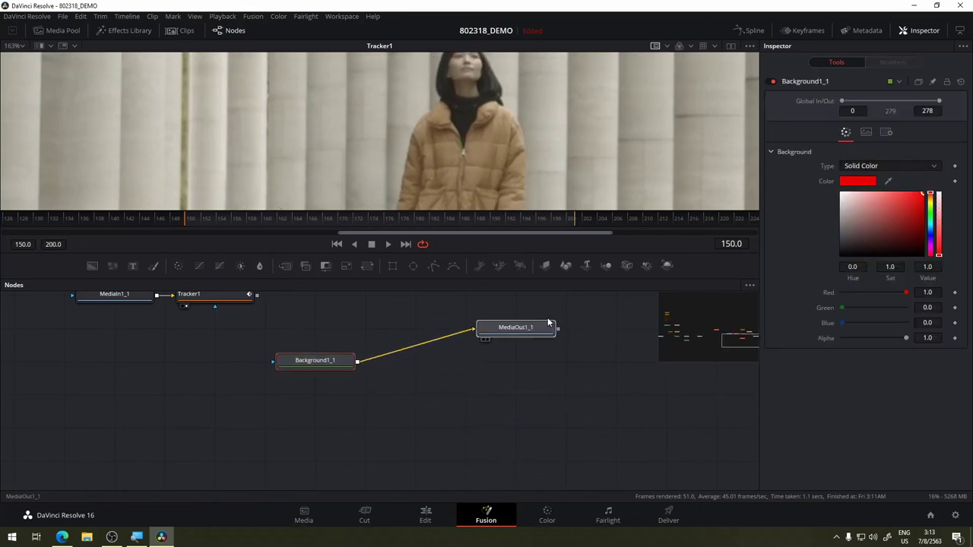
left_click_drag(456, 385, 550, 431)
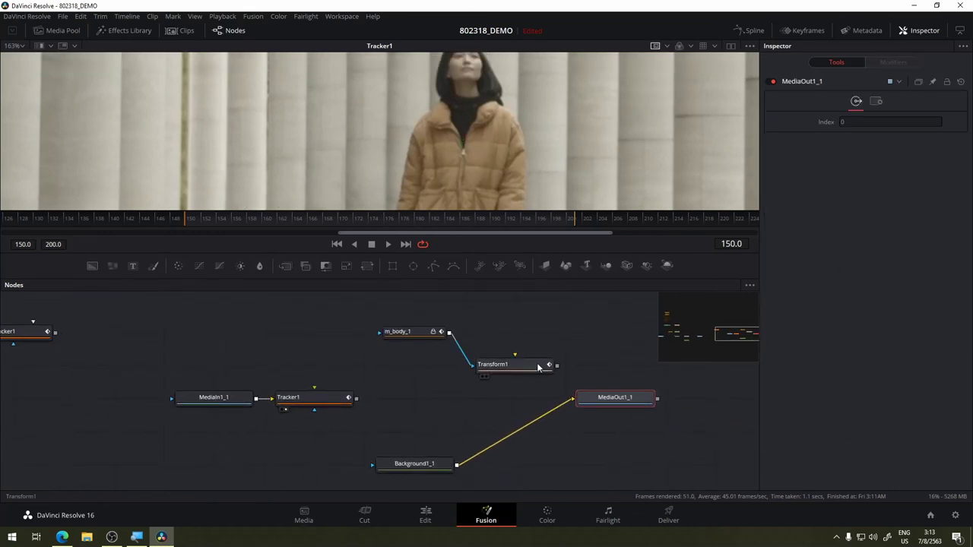
- Line up Transform1 under m_body_1 and Tracker1 below MediaIn1_1, then drop a Merge node beneath Transform1
left_click_drag(519, 365, 417, 366)
left_click(414, 367)
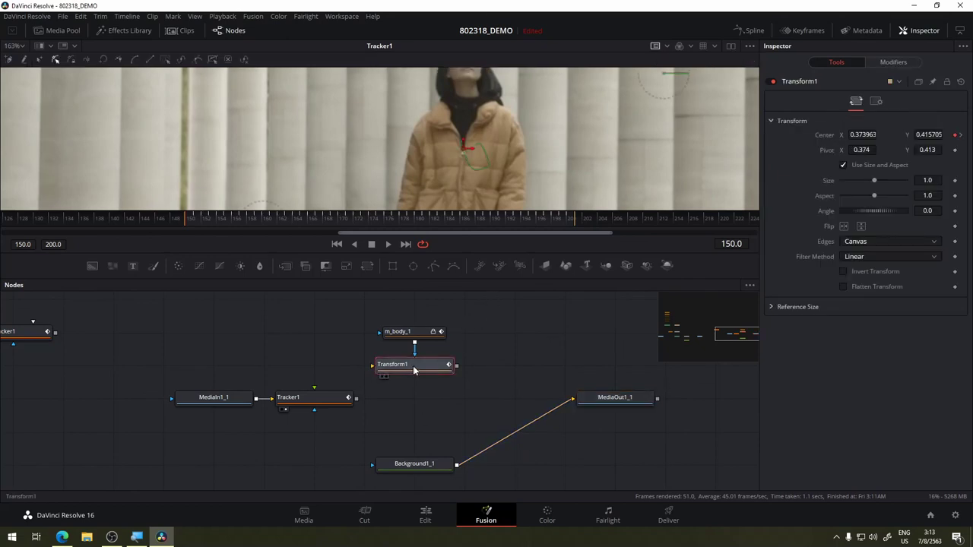
left_click_drag(443, 432, 460, 388)
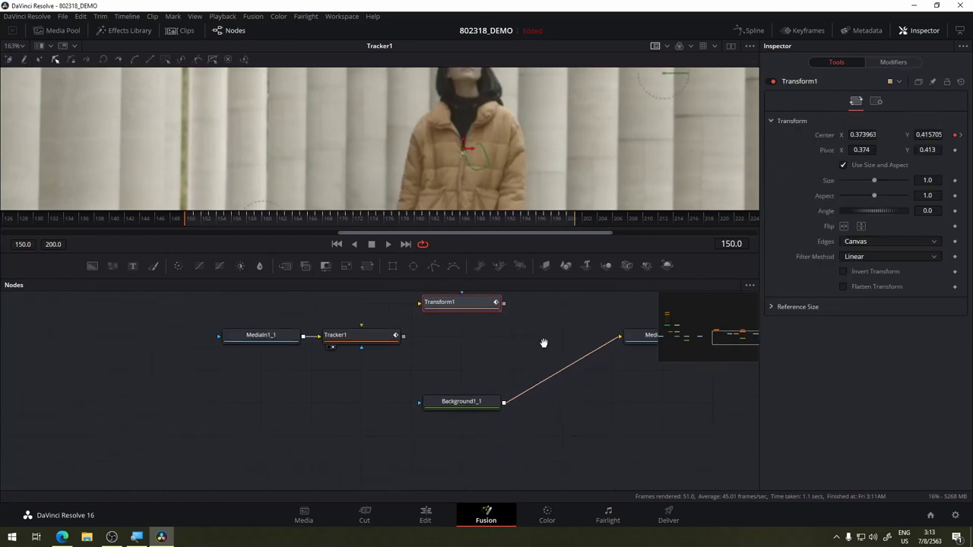
left_click(460, 389)
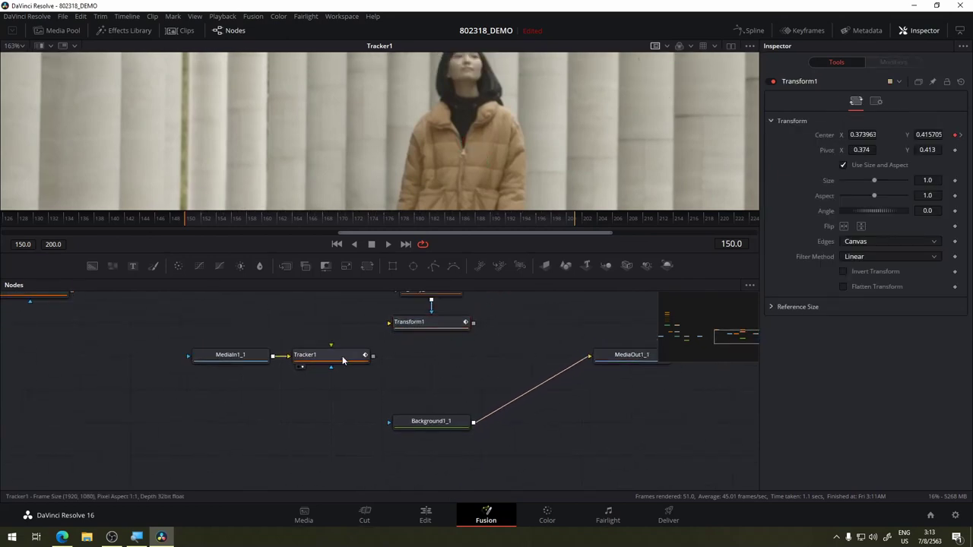
left_click_drag(366, 362, 265, 429)
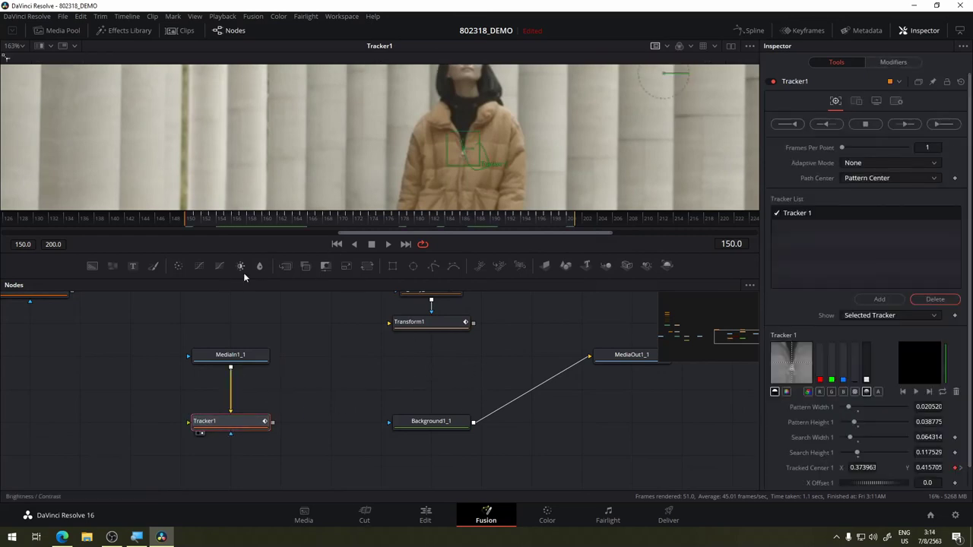
mouse_move(285, 266)
left_mouse_down()
mouse_move(425, 376)
mouse_move(470, 387)
left_mouse_up()
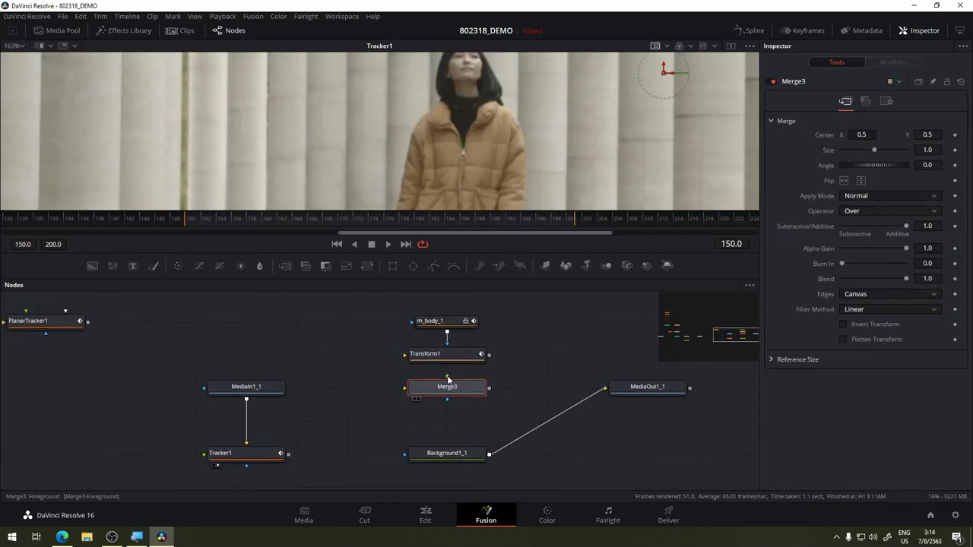
- Wire MediaIn1_1 and Background1_1 into Merge3 and detach MediaOut1_1's old link
mouse_move(448, 378)
left_mouse_down()
mouse_move(499, 374)
mouse_move(487, 374)
left_mouse_up()
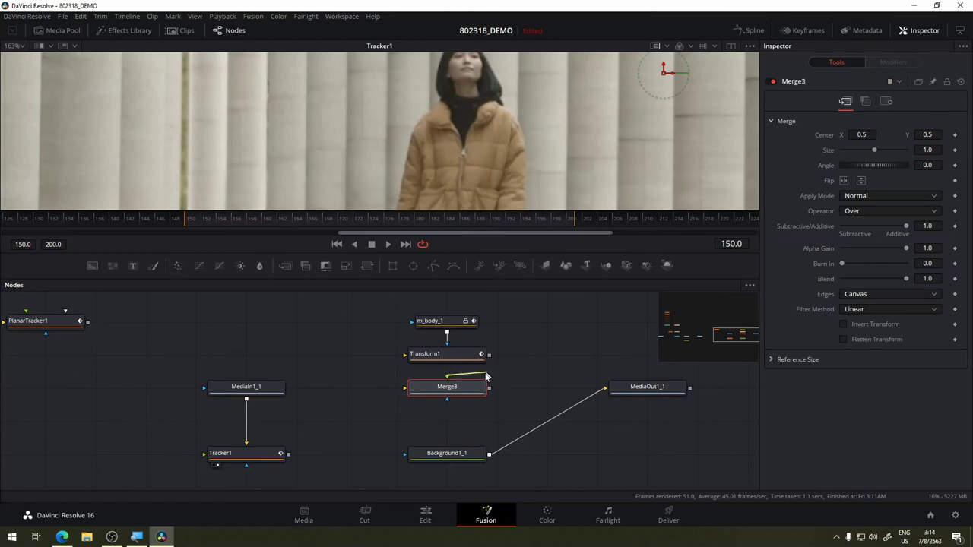
left_click_drag(487, 376, 408, 392)
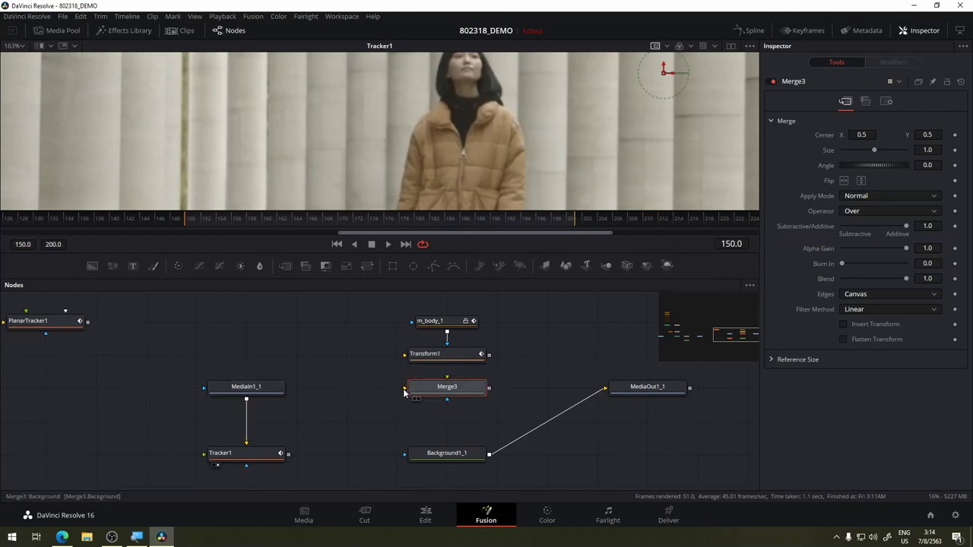
mouse_move(246, 398)
left_mouse_down()
mouse_move(438, 378)
mouse_move(446, 385)
left_mouse_up()
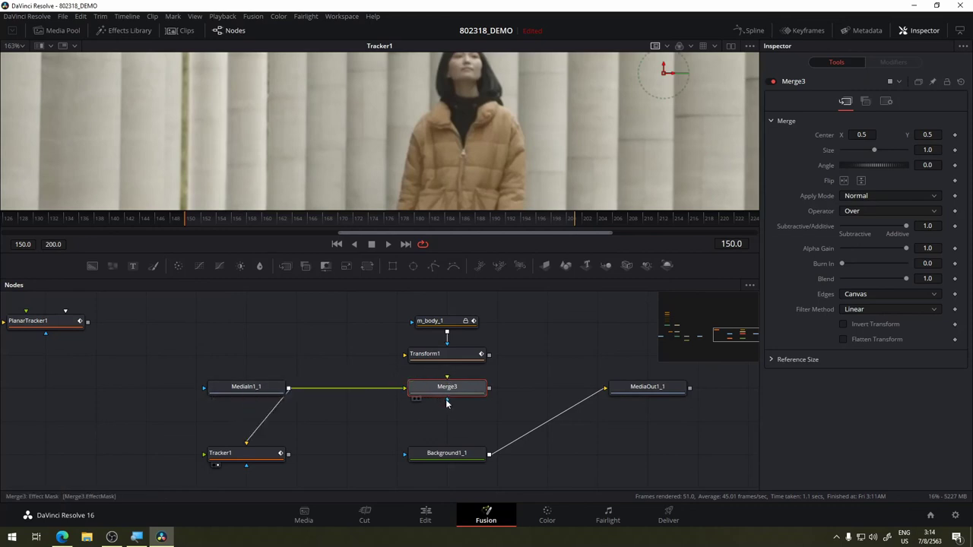
left_click_drag(490, 456, 447, 399)
mouse_move(604, 389)
left_mouse_down()
mouse_move(560, 411)
mouse_move(570, 403)
mouse_move(489, 388)
left_mouse_up()
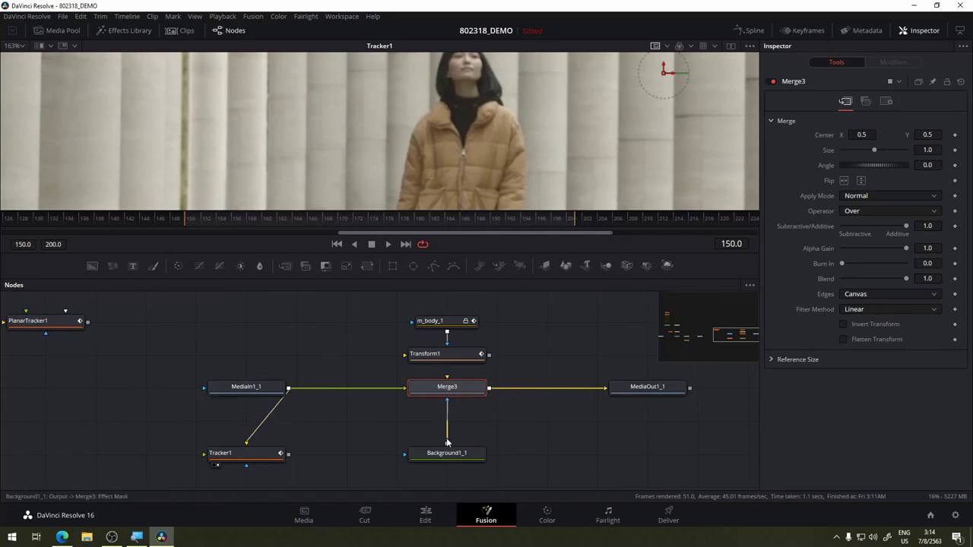
- Move Background1_1 from Merge3's effect mask to an image input and view its solid red
mouse_move(447, 418)
left_mouse_down()
mouse_move(498, 437)
mouse_move(459, 389)
left_mouse_up()
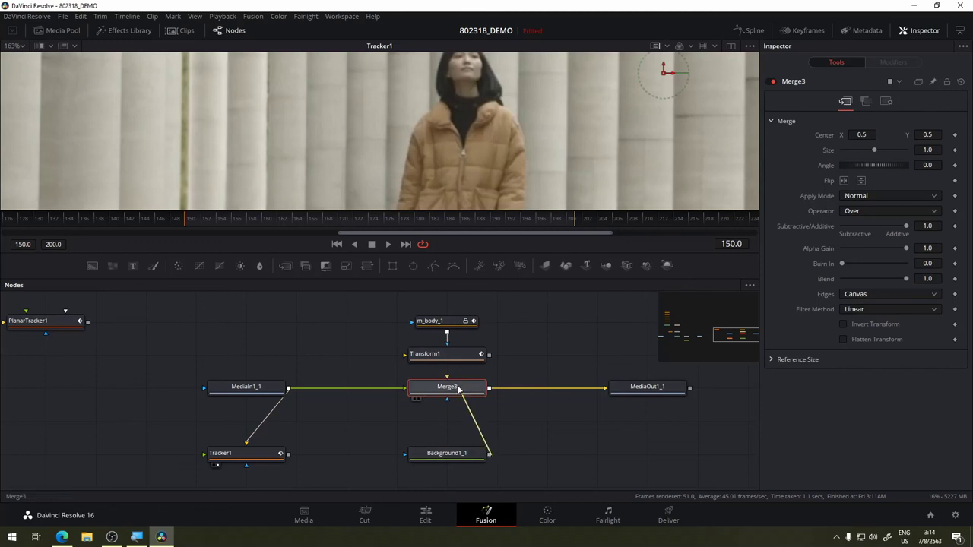
left_click(479, 395)
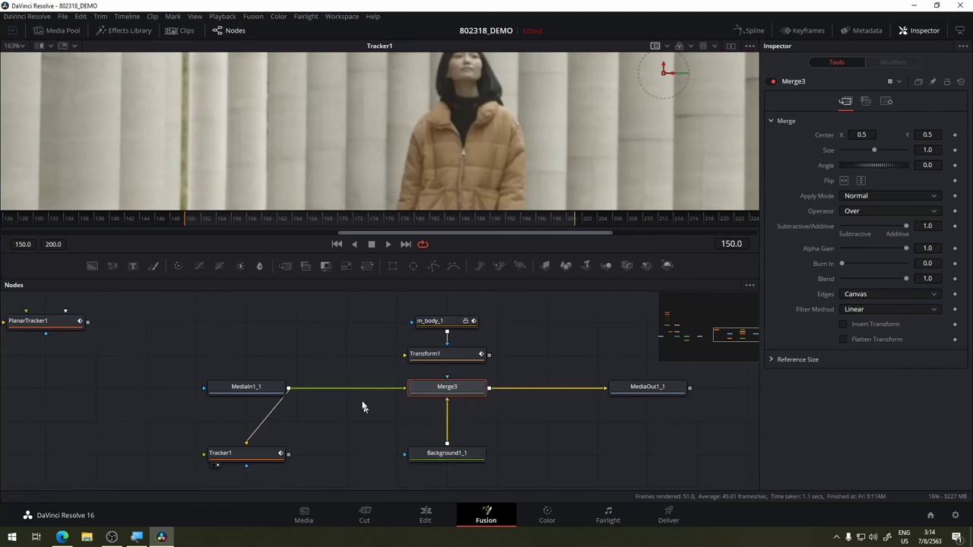
left_click_drag(255, 388, 509, 118)
left_click_drag(471, 462, 539, 182)
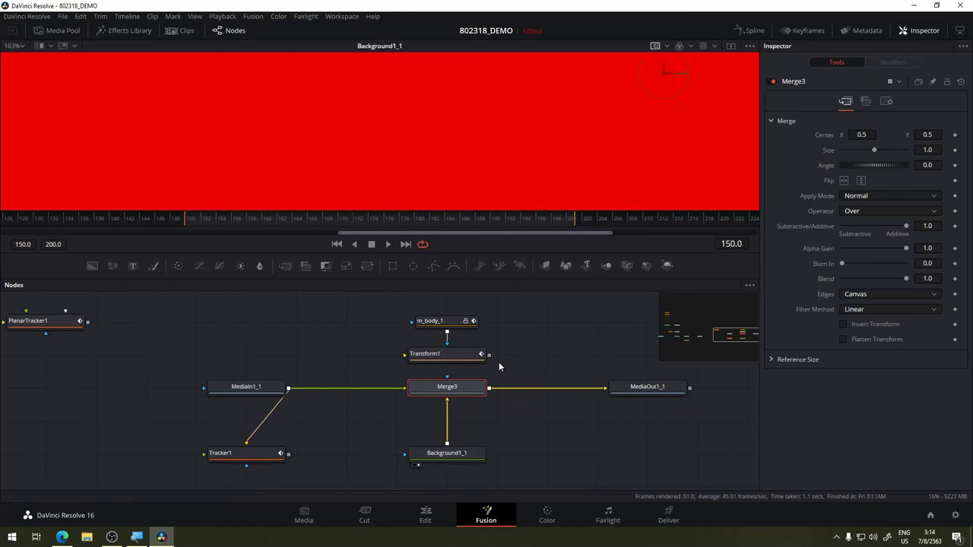
- Route m_body_1 into Transform1's Input and Transform1 into Merge3's mask, shifting the pivot right
left_click_drag(462, 338, 346, 338)
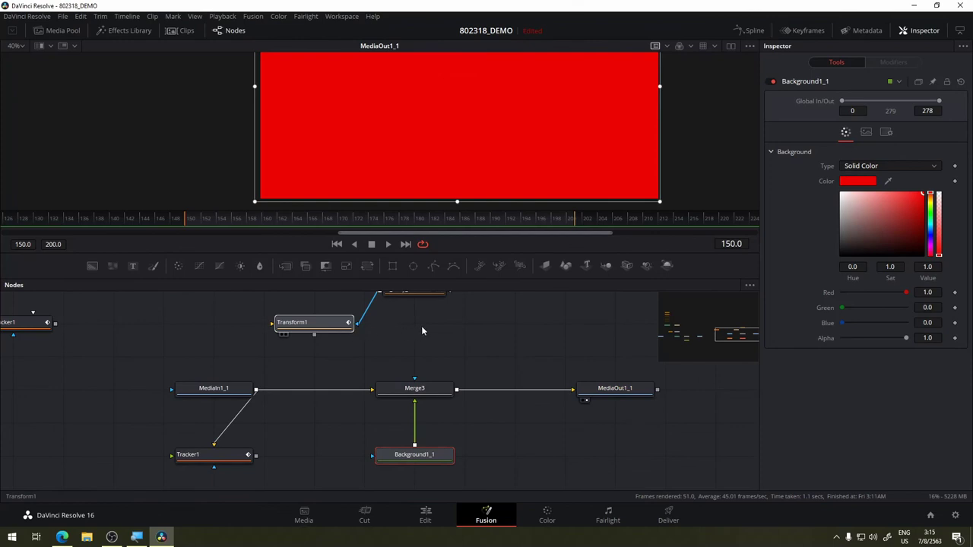
left_click_drag(346, 376, 382, 368)
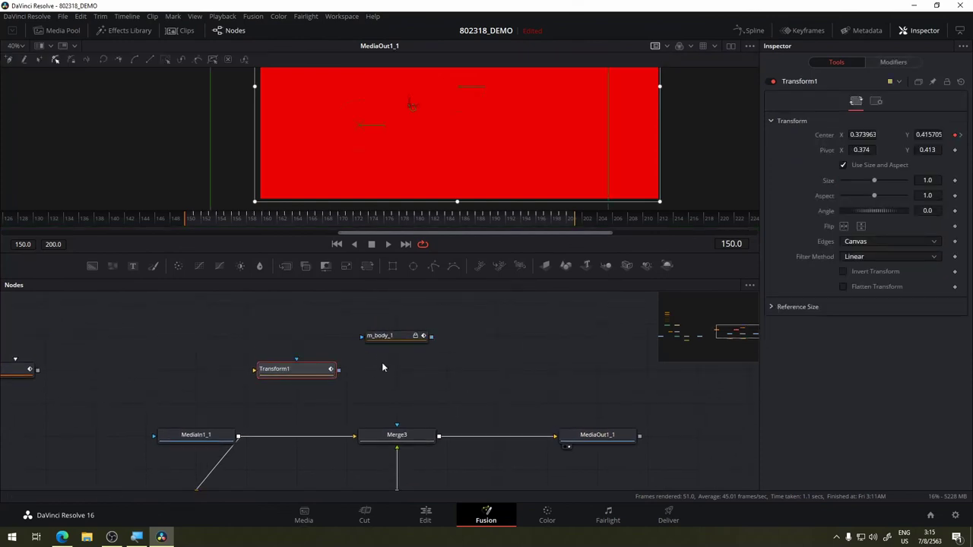
mouse_move(430, 336)
left_mouse_down()
mouse_move(342, 386)
mouse_move(435, 385)
left_mouse_up()
left_click(342, 383)
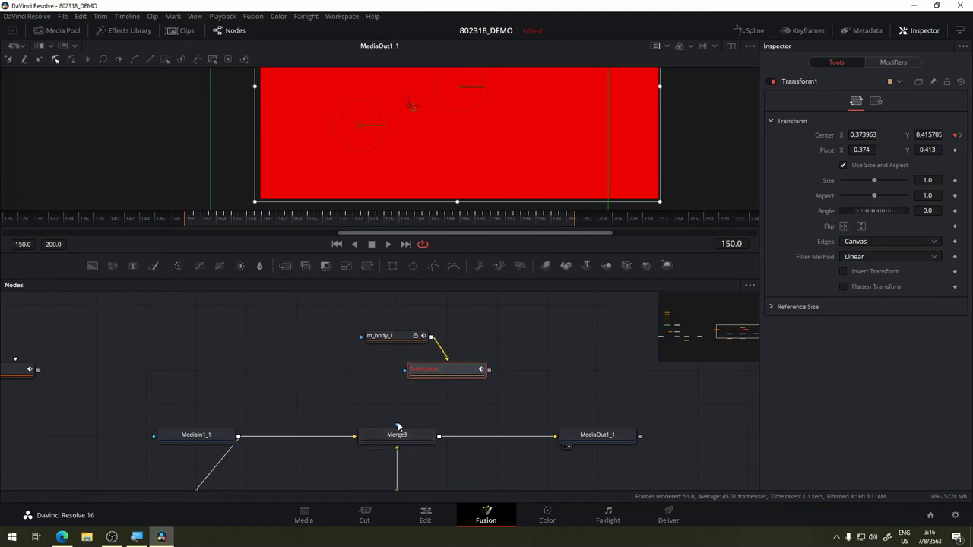
mouse_move(398, 427)
left_mouse_down()
mouse_move(430, 378)
mouse_move(402, 377)
left_mouse_up()
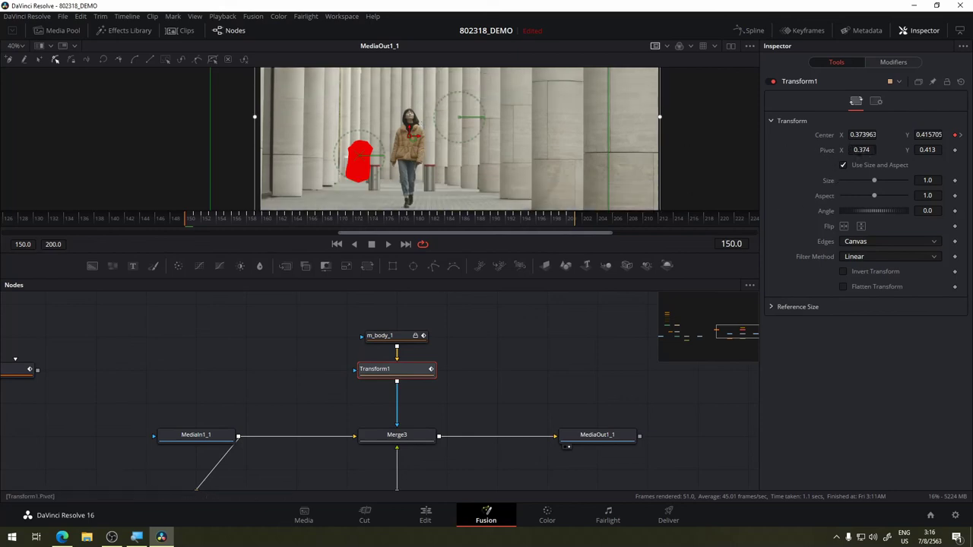
left_click_drag(861, 149, 881, 150)
left_click(401, 437)
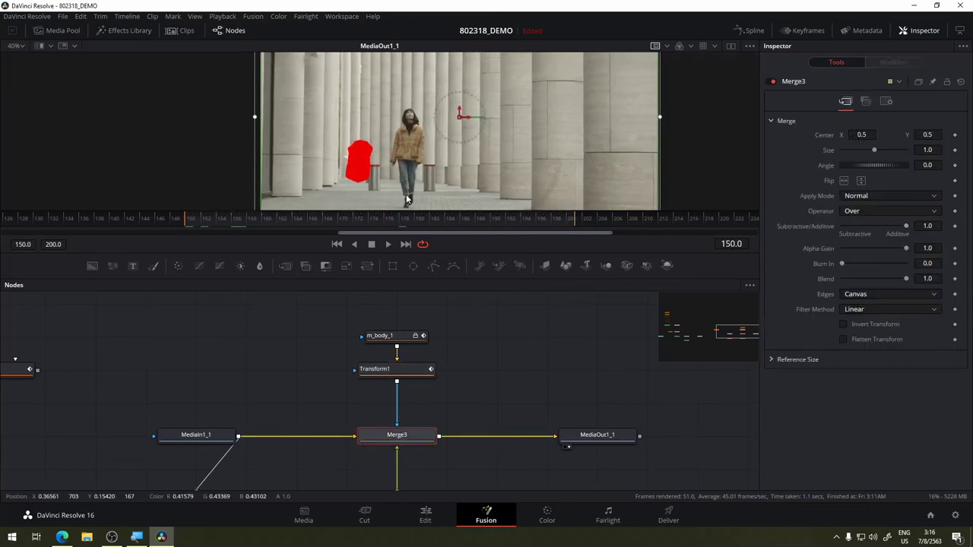
- Delete Transform1 so m_body_1 feeds Merge3 directly, and scrub frames 152 to 162
scroll(410, 173, "up", 3)
scroll(411, 173, "down", 2)
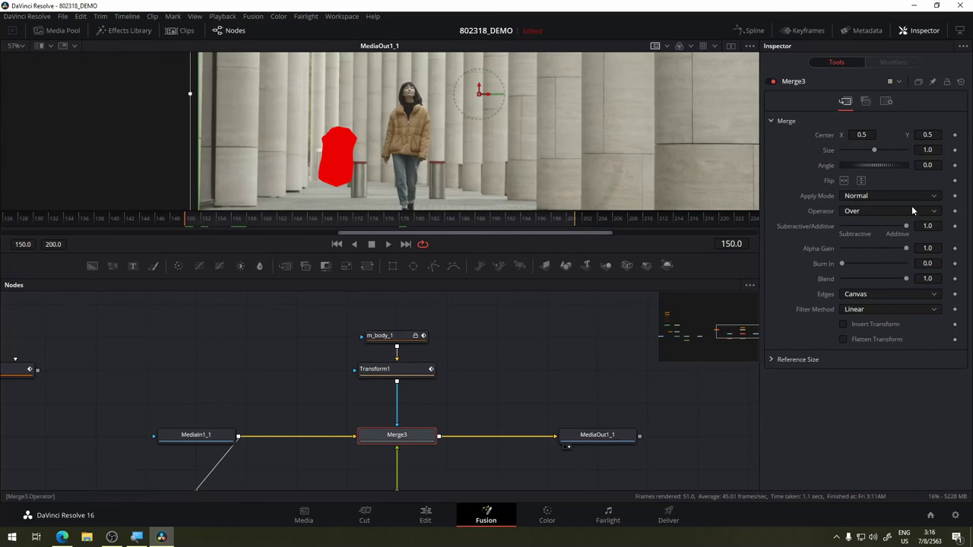
left_click(407, 373)
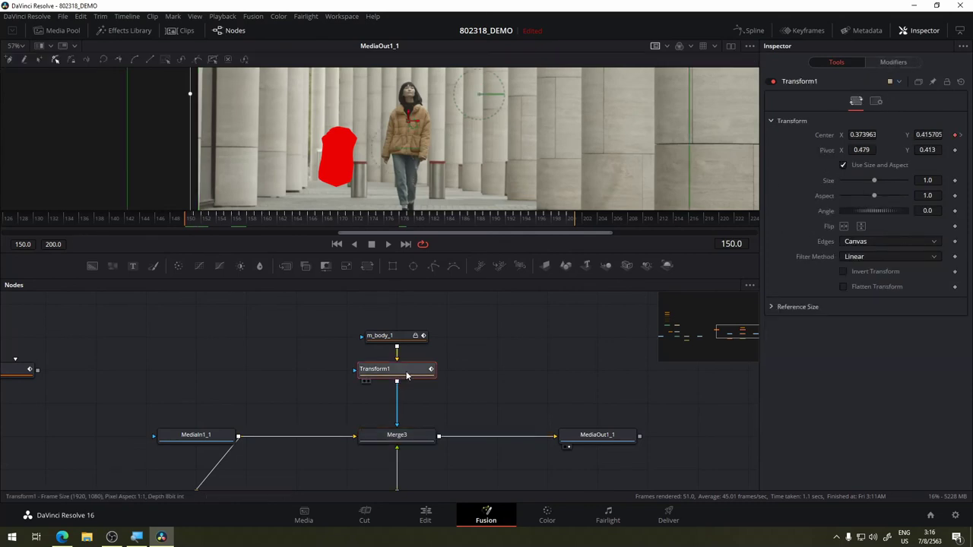
key("Delete")
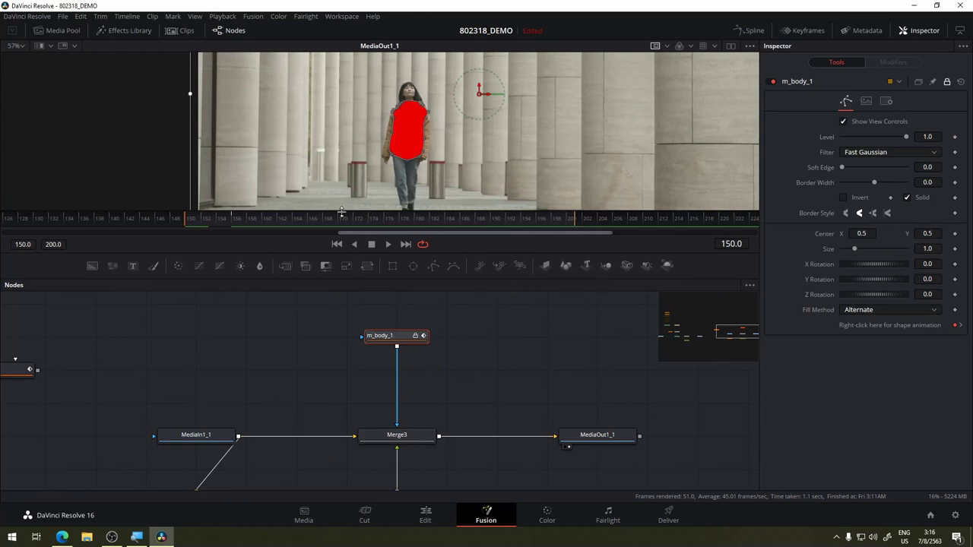
mouse_move(207, 221)
left_mouse_down()
mouse_move(270, 231)
mouse_move(192, 223)
left_mouse_up()
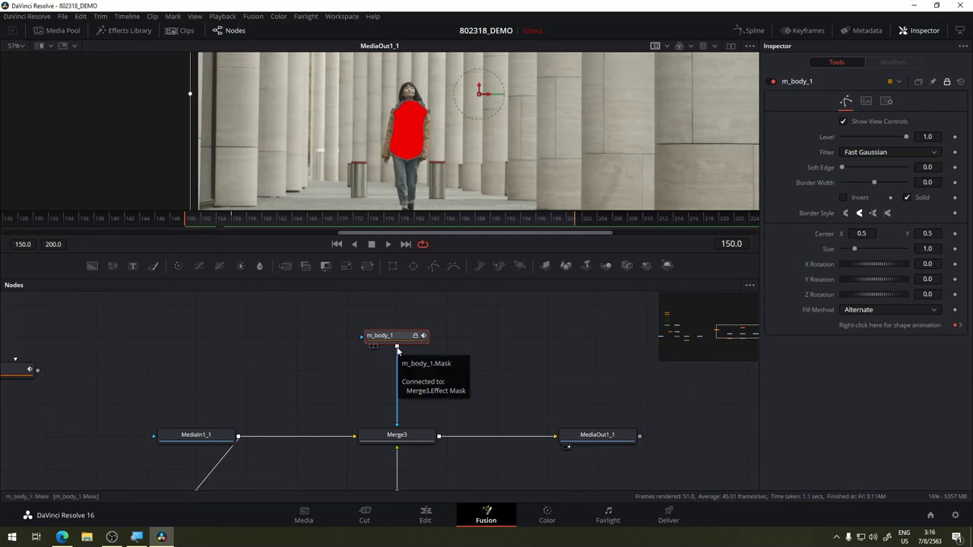
- Add a Transform node below m_body_1, delete it, and add a fresh Transform1 again
key("shift+space")
type("Transform")
left_click(680, 342)
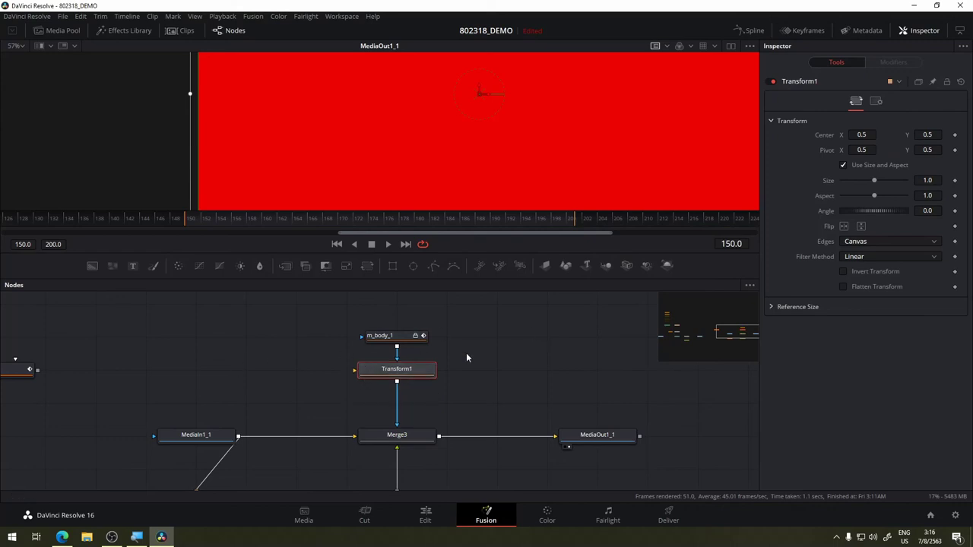
key("Delete")
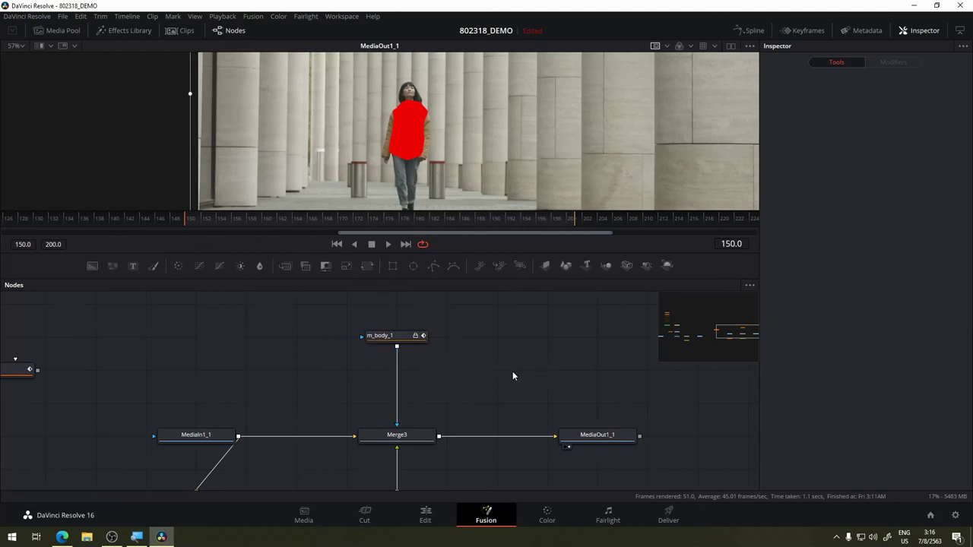
key("shift+space")
left_click(662, 344)
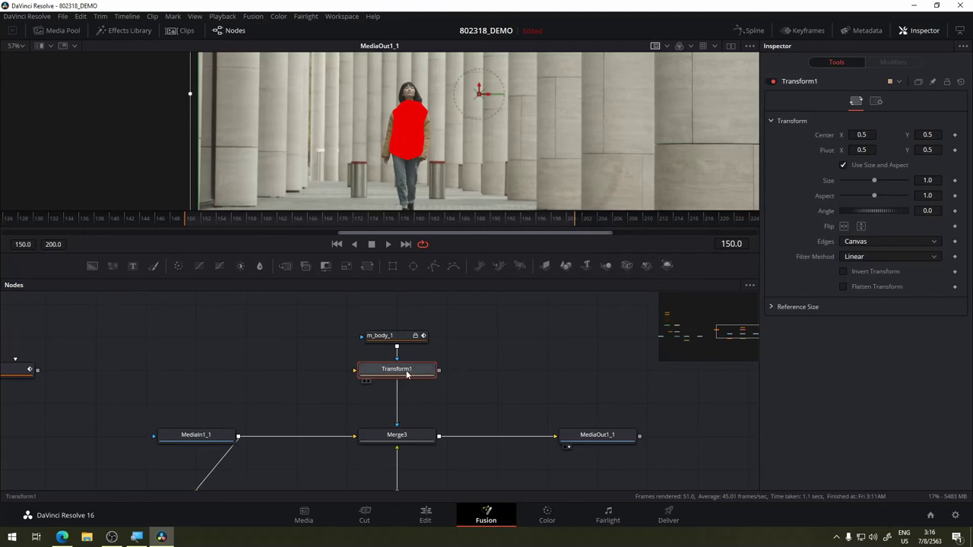
- Feed m_body_1 into the new Transform1, remove its direct Merge3 link, and play back from frame 150
left_click_drag(409, 371, 509, 371)
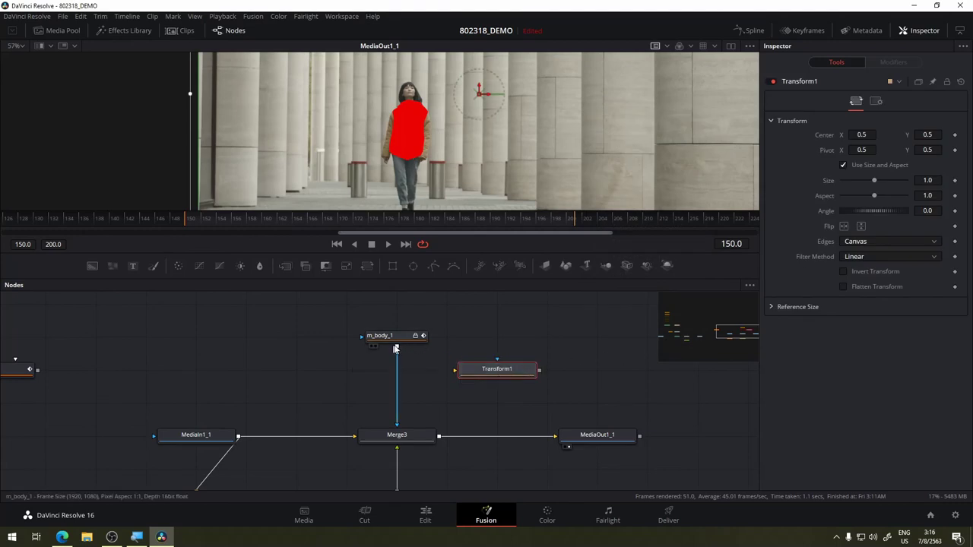
mouse_move(397, 346)
left_mouse_down()
mouse_move(475, 354)
mouse_move(499, 374)
left_mouse_up()
left_click(527, 384)
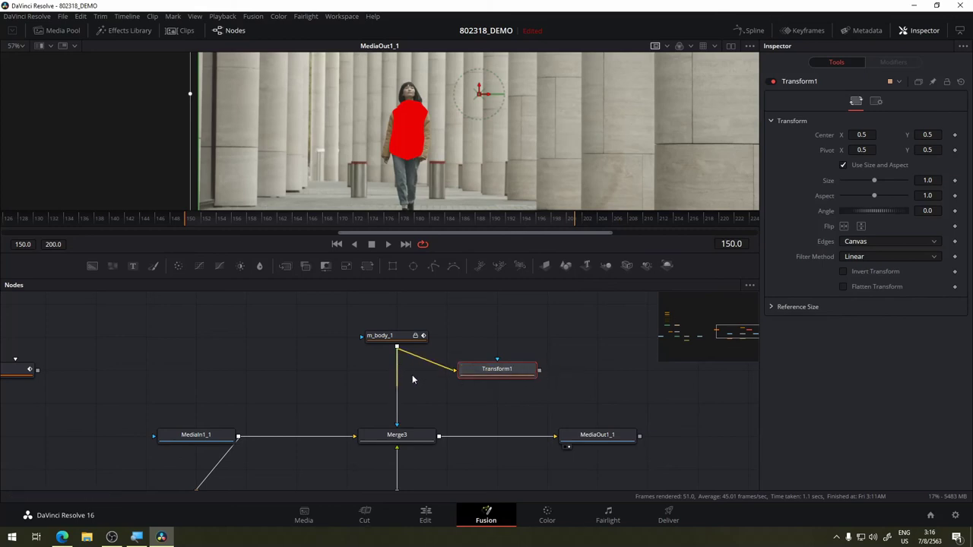
mouse_move(397, 417)
left_mouse_down()
mouse_move(499, 384)
mouse_move(415, 371)
left_mouse_up()
left_click(385, 242)
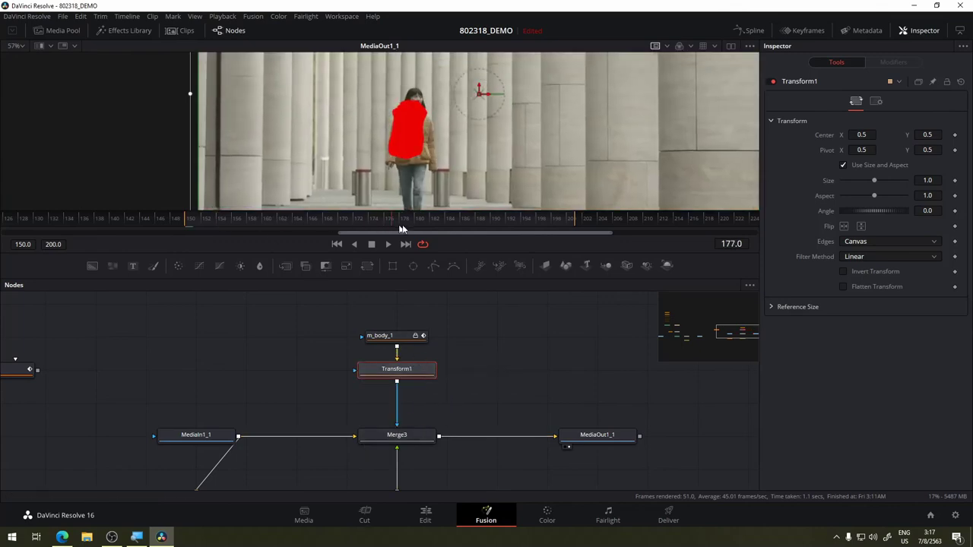
left_click(193, 224)
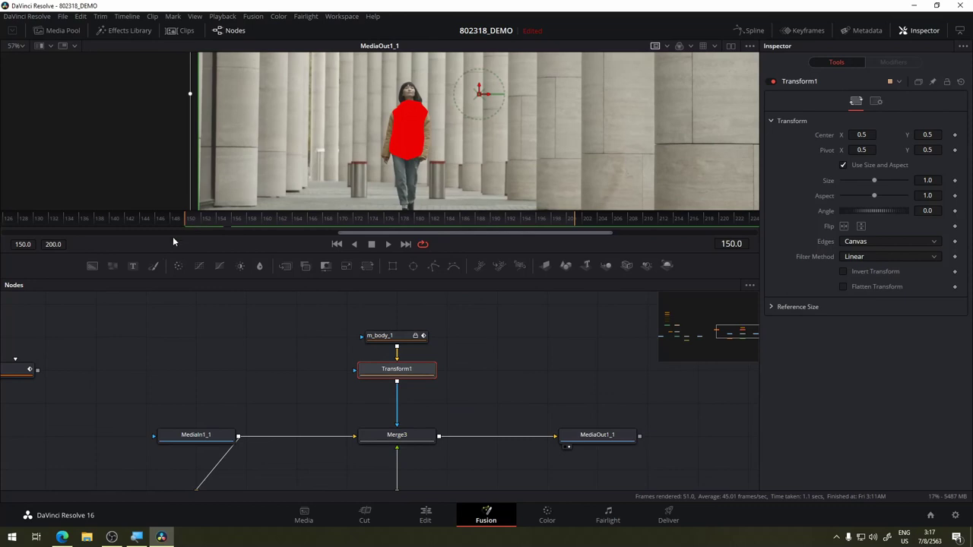
- Link Transform1's Center to Tracker1Tracker1Path Position
right_click(827, 136)
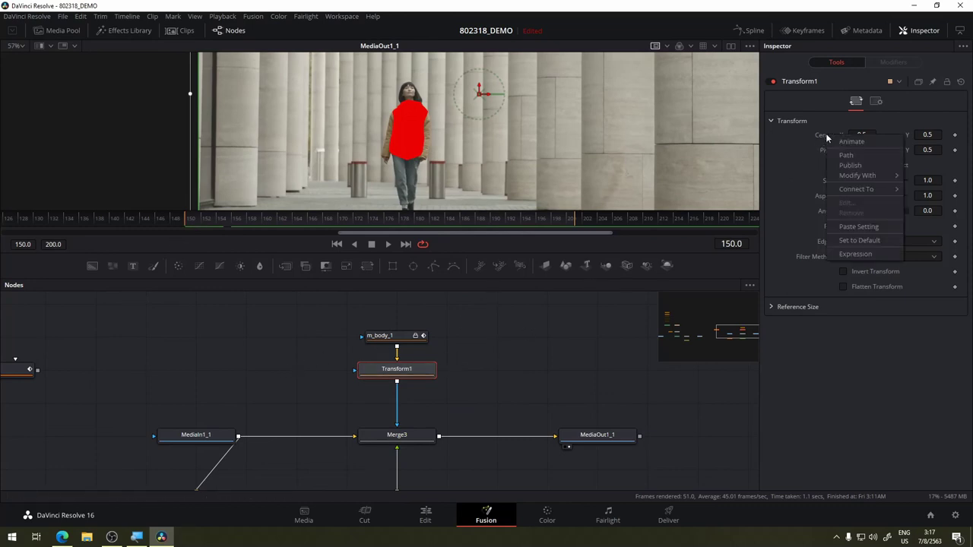
mouse_move(859, 189)
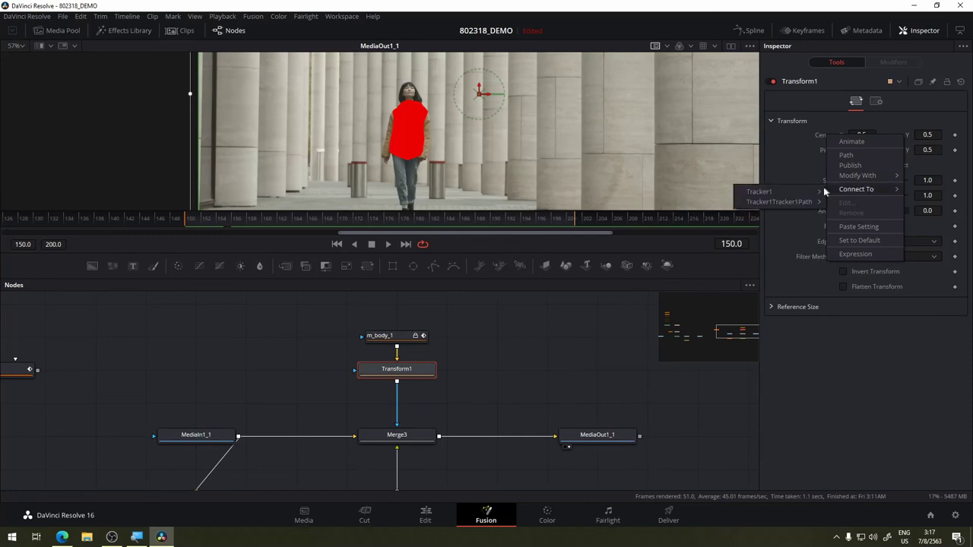
mouse_move(812, 205)
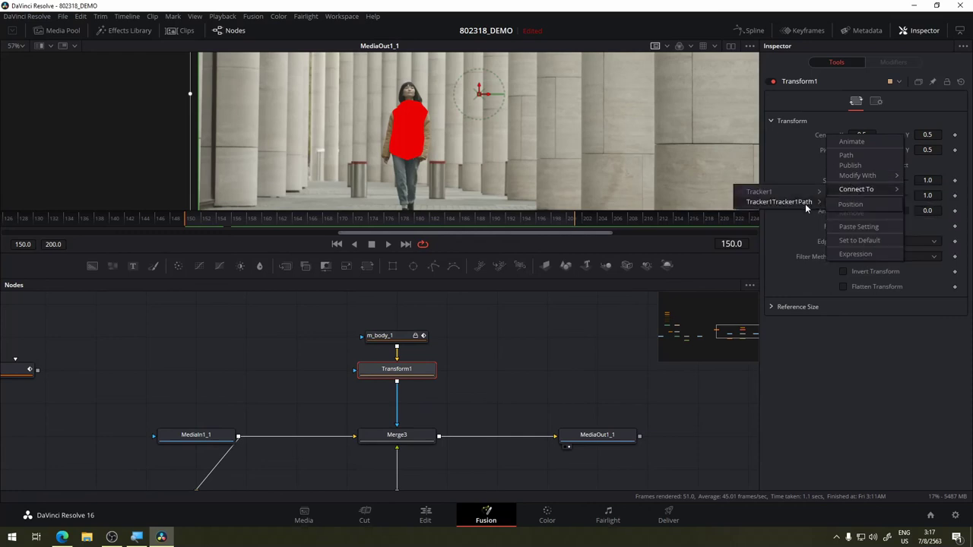
left_click(844, 207)
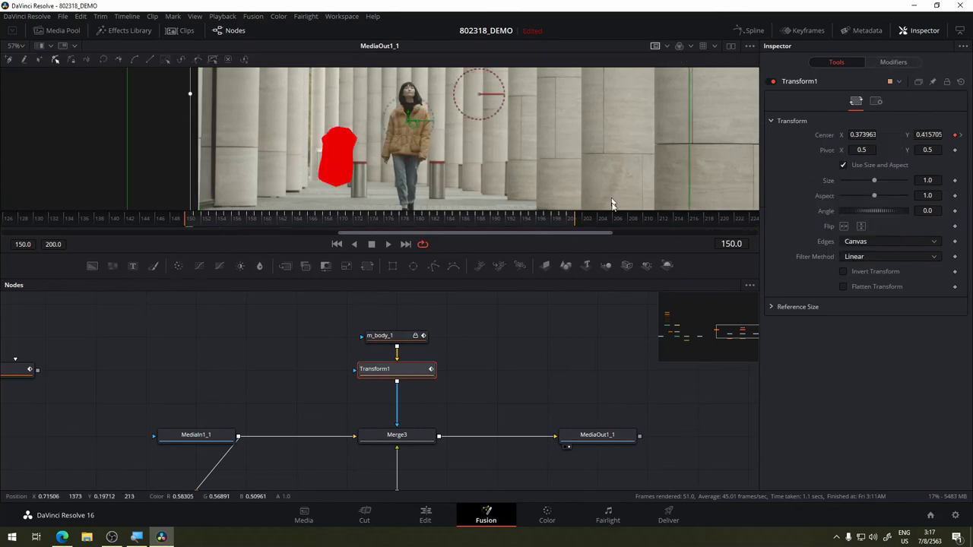
- Nudge the pivot slightly right and scrub to frame 184 to check the mask follows the track
mouse_move(300, 219)
left_mouse_down()
mouse_move(481, 229)
mouse_move(192, 238)
left_mouse_up()
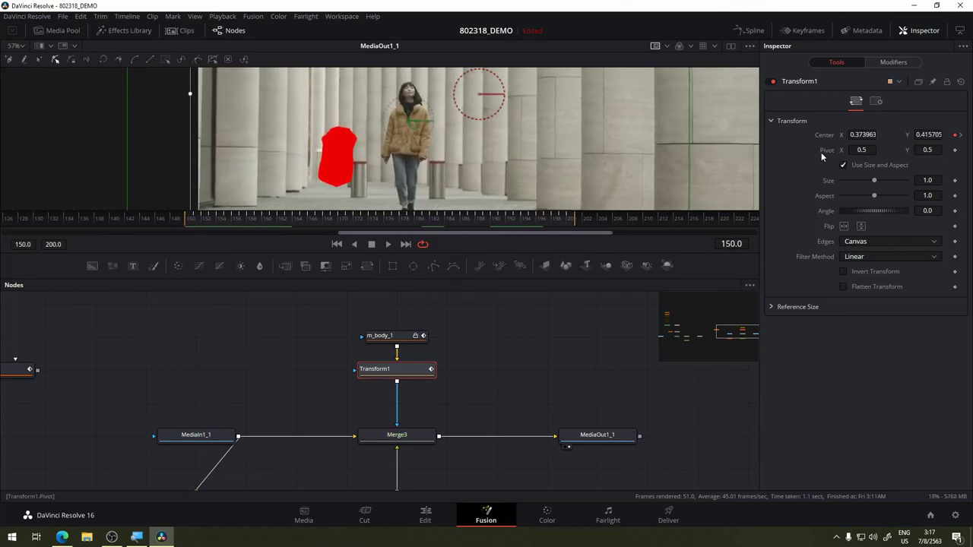
left_click_drag(841, 149, 842, 152)
left_click_drag(191, 221, 446, 220)
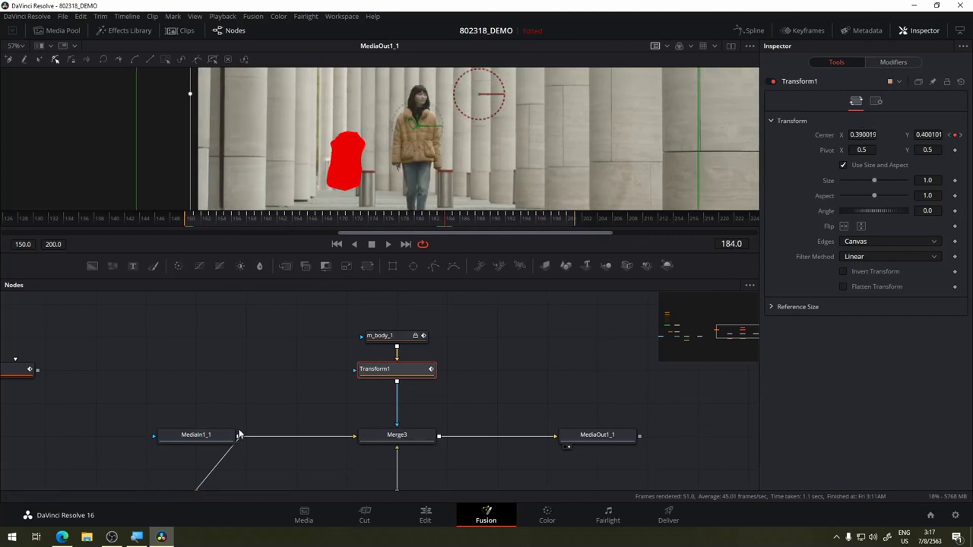
scroll(214, 444, "down", 3)
scroll(227, 432, "up", 2)
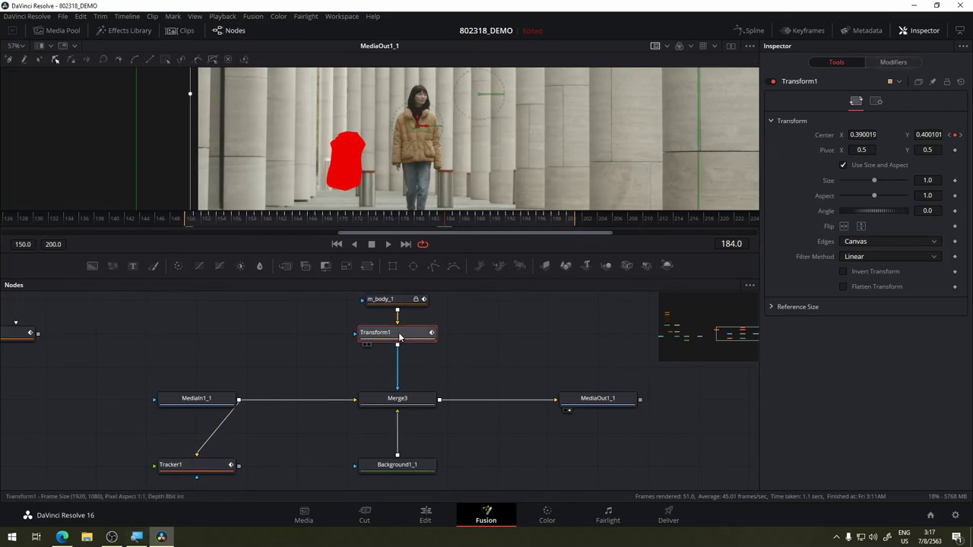
- Scrub to frame 199 and back to 151, then review Tracker1 and Transform1's Center settings
left_click_drag(221, 222, 567, 219)
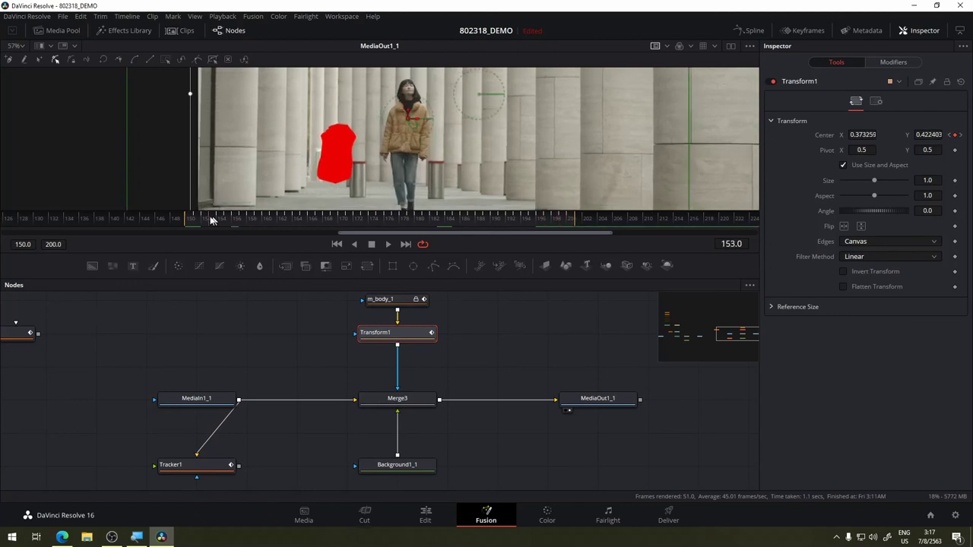
left_click_drag(566, 220, 194, 220)
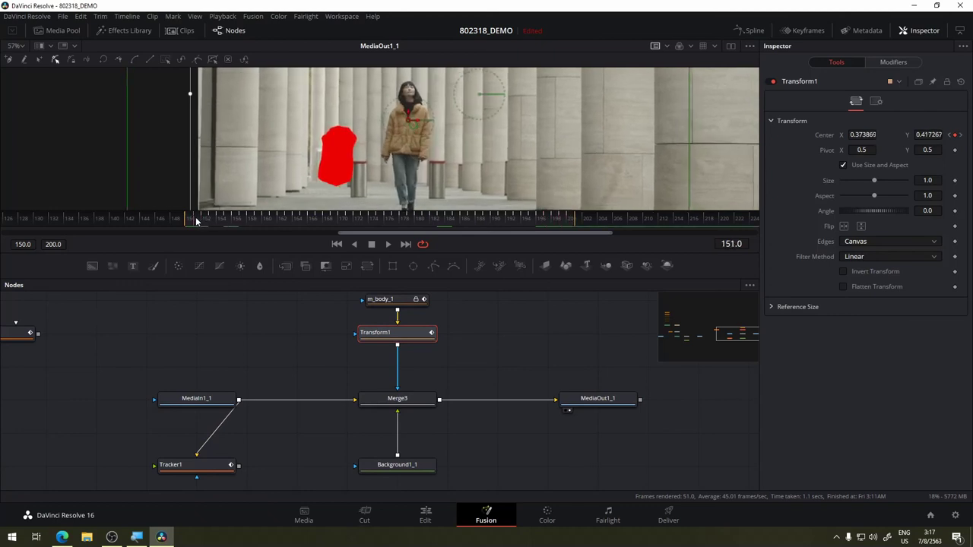
scroll(202, 475, "down", 1)
left_click(205, 458)
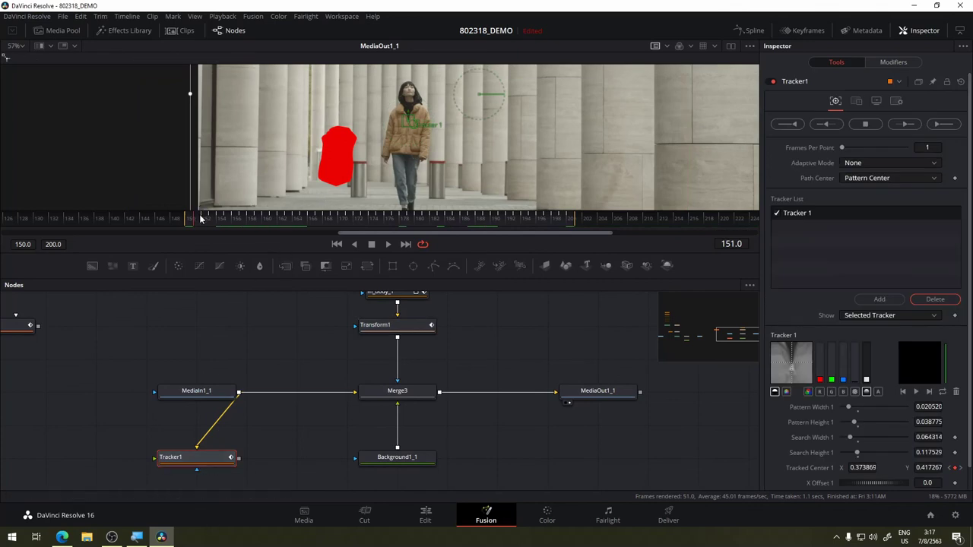
left_click(373, 327)
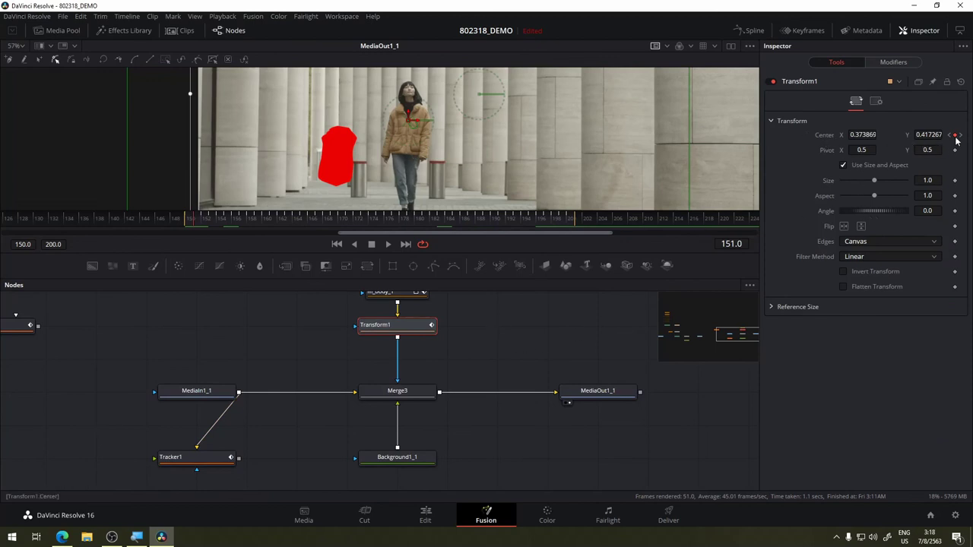
right_click(829, 139)
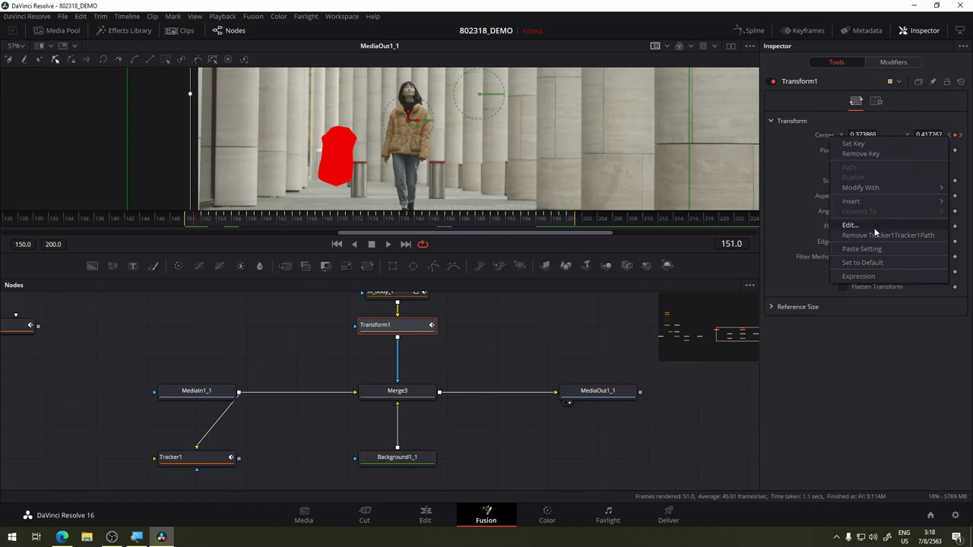
left_click(504, 348)
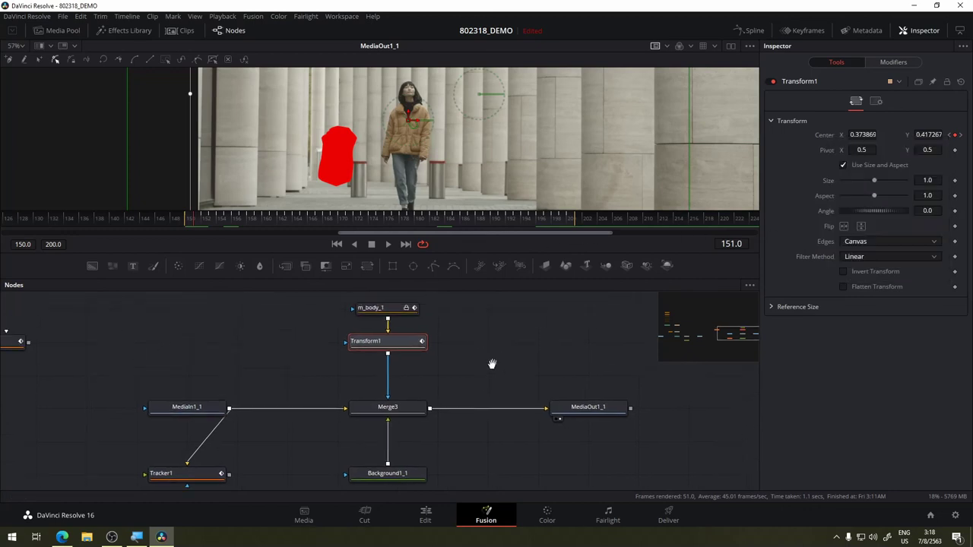
- Move m_body_1 and Transform1 higher in the node graph, then select Transform1
left_click_drag(504, 350, 487, 388)
left_click(384, 367)
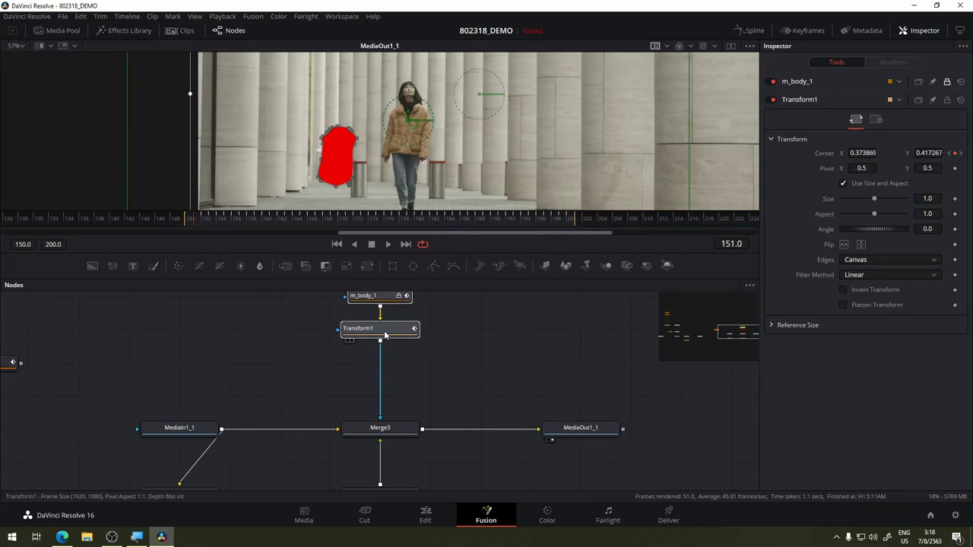
left_click_drag(384, 366, 384, 333)
left_click(387, 346)
left_click(390, 336)
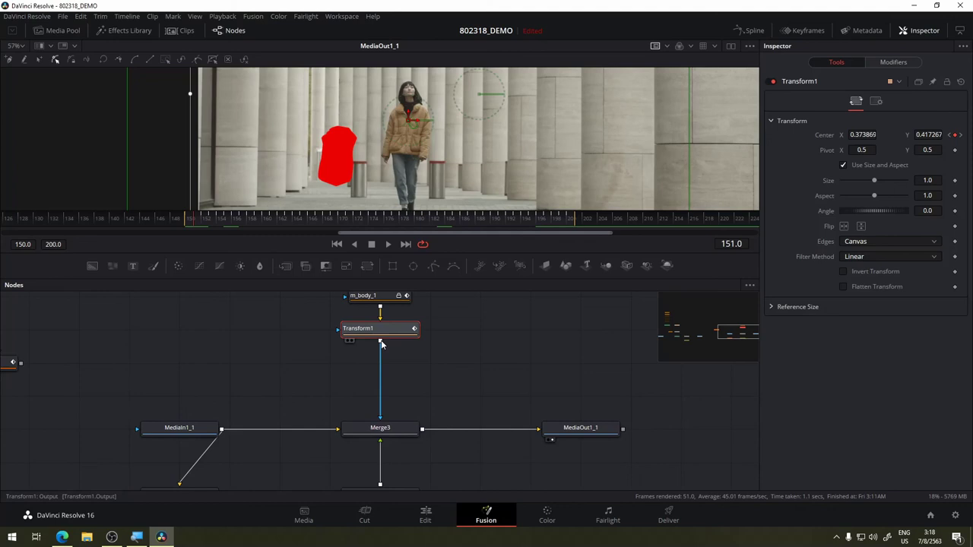
- Add a Transform node after Transform1 and place its pivot on the red shape
key("shift+space")
type("Transform")
left_click(681, 342)
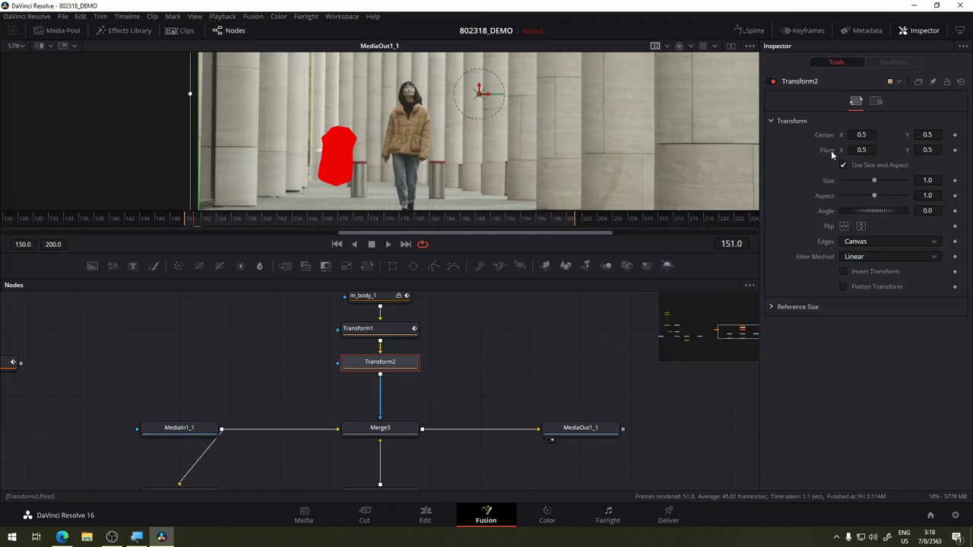
left_click_drag(861, 149, 832, 149)
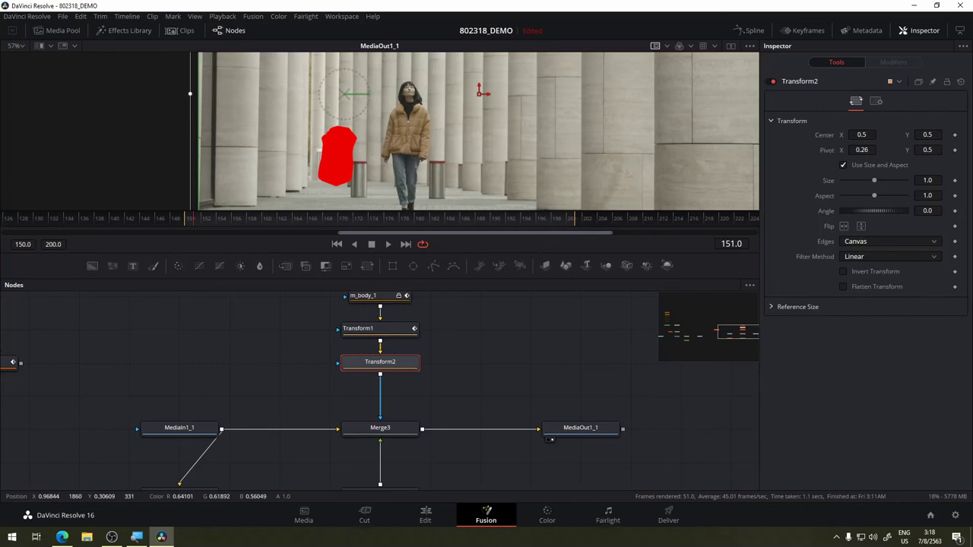
mouse_move(927, 150)
left_mouse_down()
mouse_move(908, 149)
mouse_move(931, 150)
left_mouse_up()
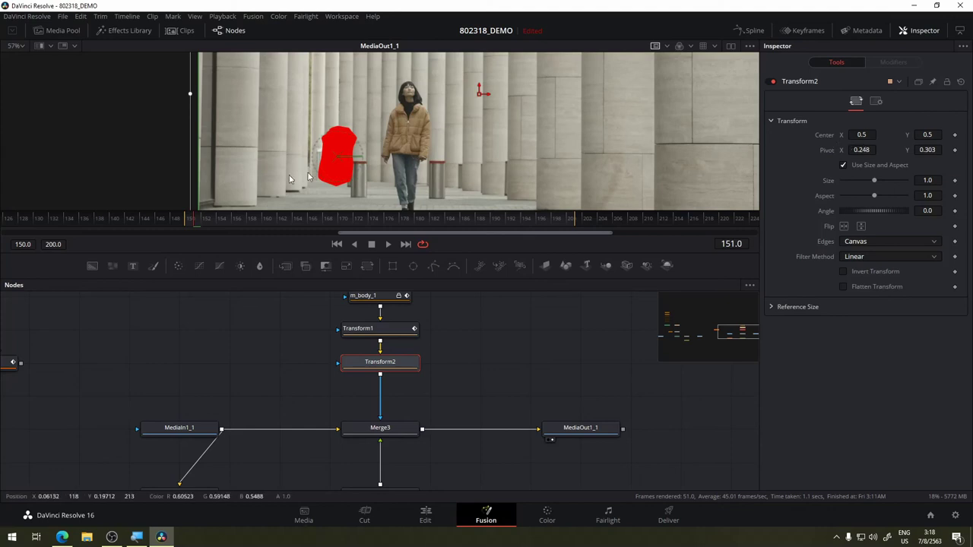
left_click_drag(338, 161, 338, 163)
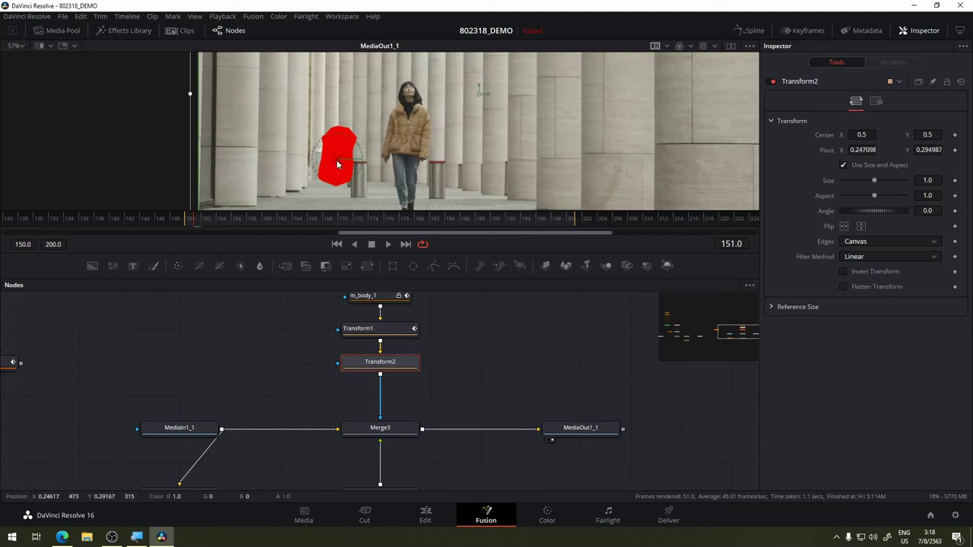
- Set Transform2's Center X to 0.554, then move the red shape onto the woman's torso
left_click(861, 135)
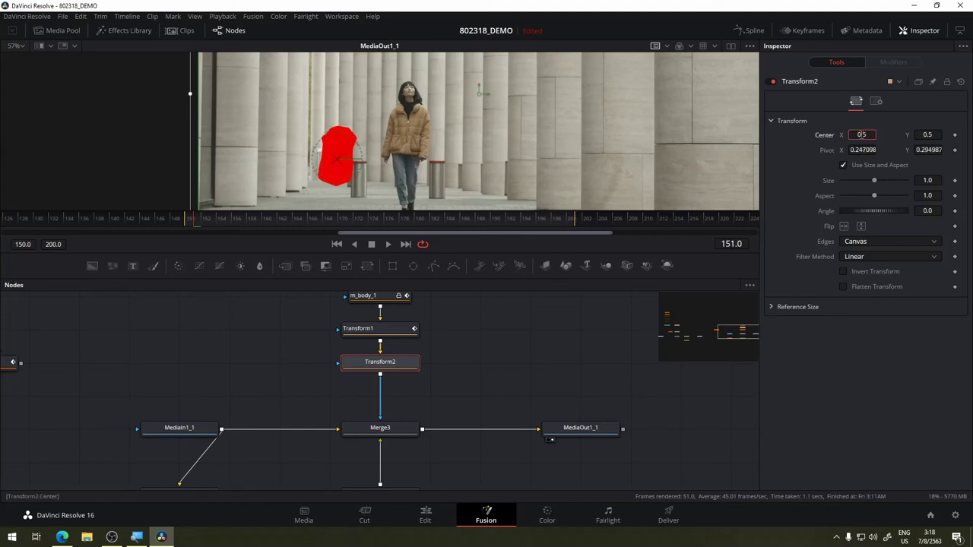
type("54")
key("Return")
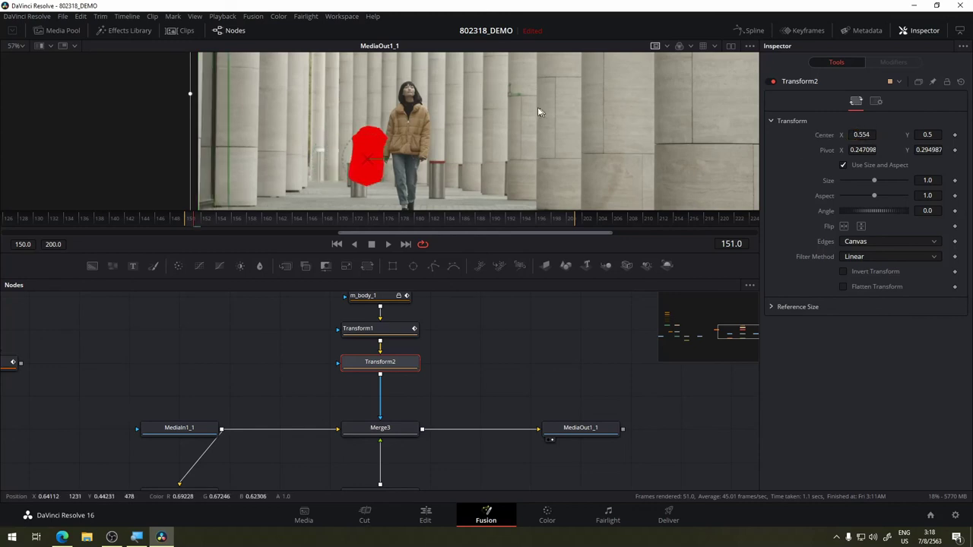
left_click_drag(507, 94, 548, 70)
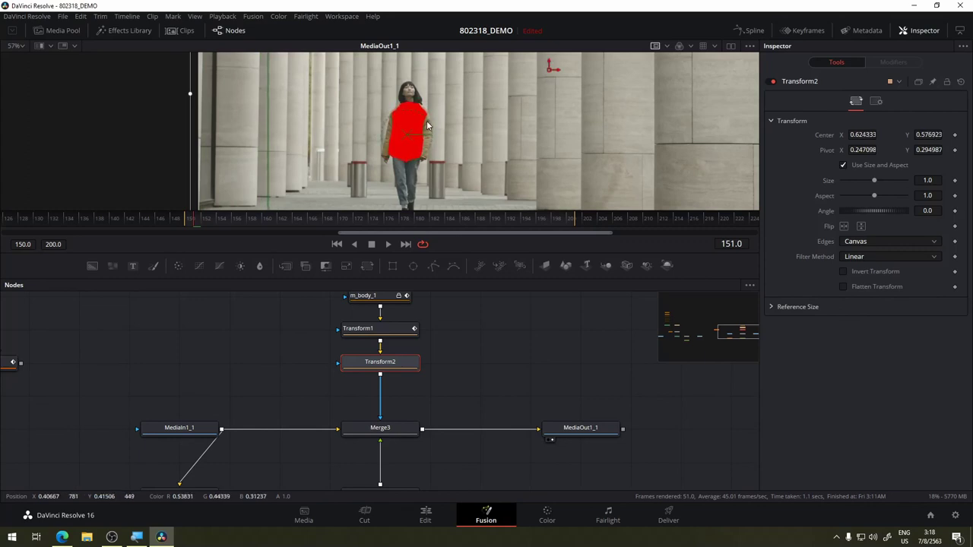
scroll(414, 142, "up", 3)
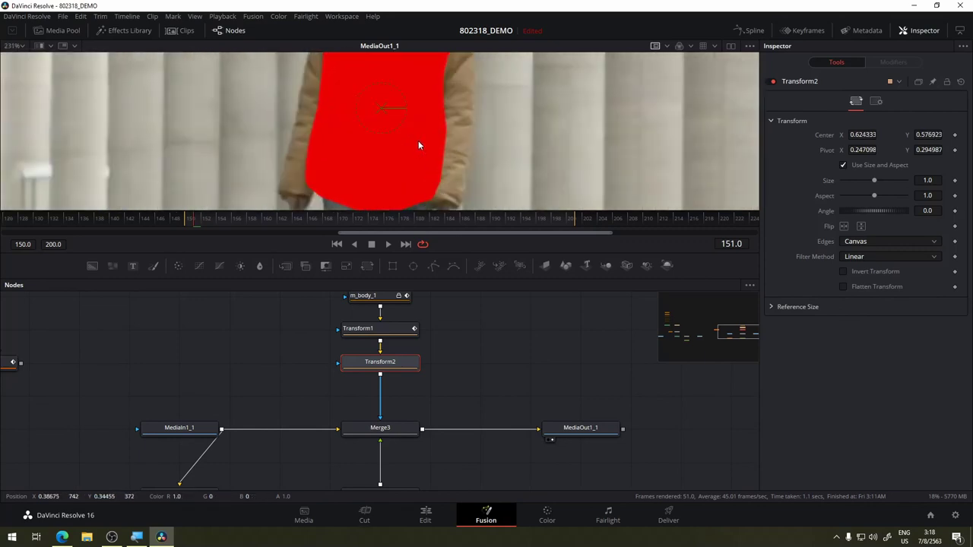
scroll(418, 141, "down", 1)
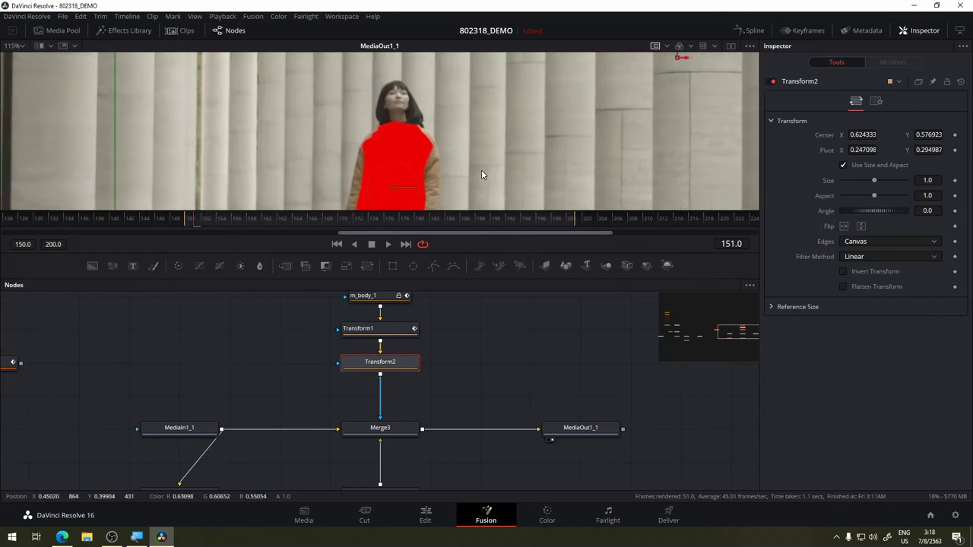
key("ctrl+z")
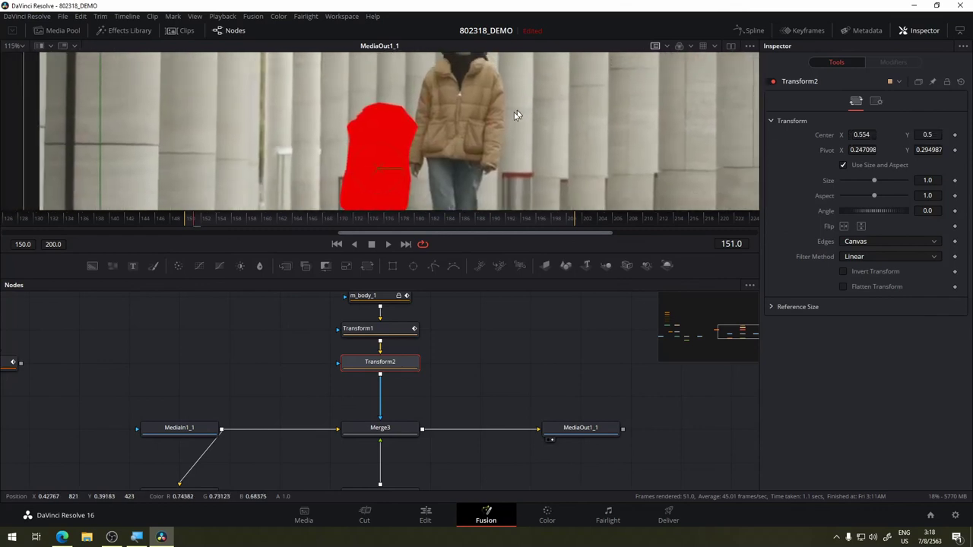
mouse_move(623, 67)
left_mouse_down()
mouse_move(698, 30)
mouse_move(702, 15)
left_mouse_up()
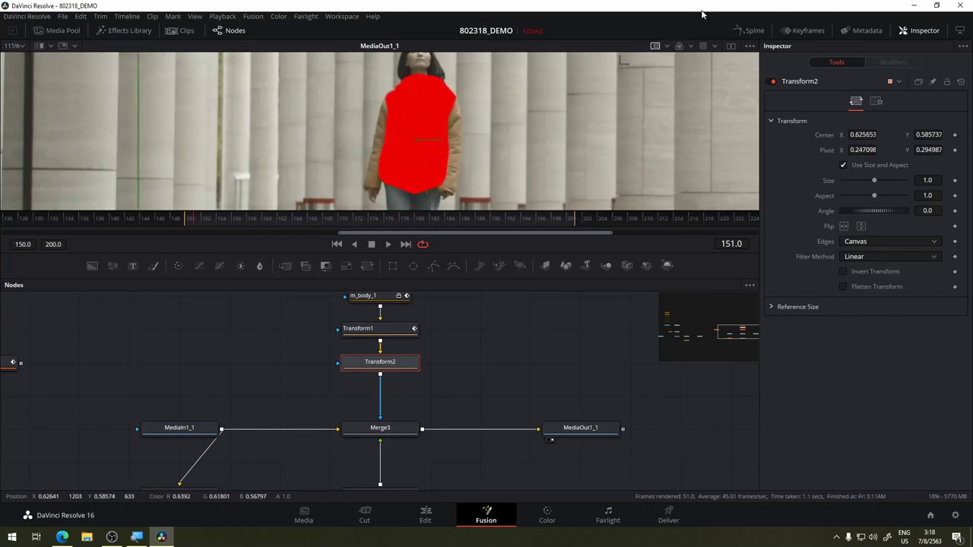
left_click_drag(523, 348, 571, 336)
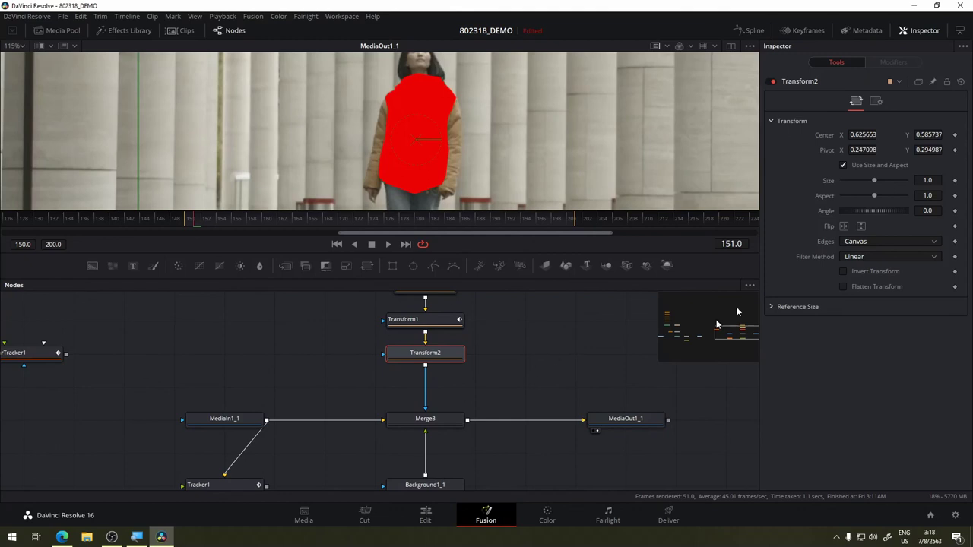
- Preview ahead to frame 200 and pan the node graph to the other branch
mouse_move(265, 218)
left_mouse_down()
mouse_move(572, 219)
mouse_move(205, 236)
left_mouse_up()
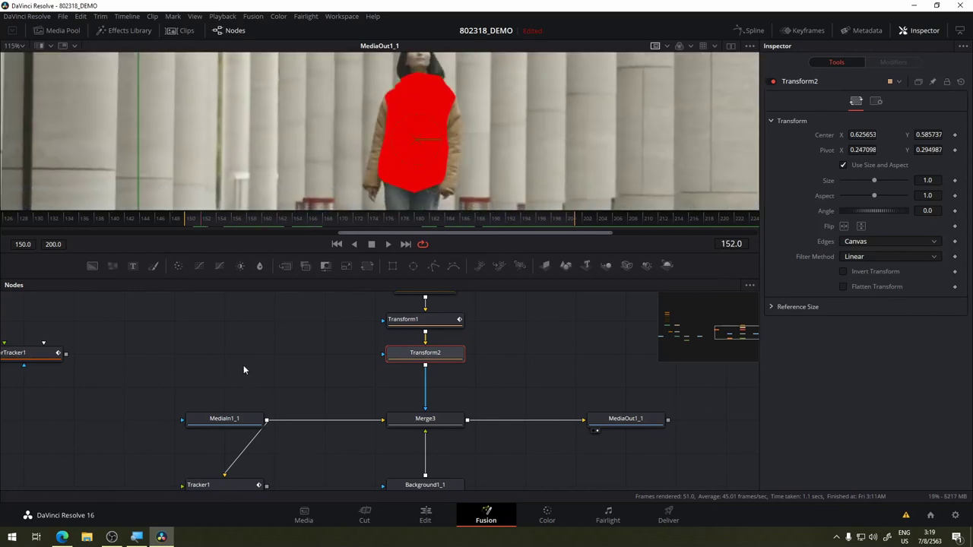
scroll(240, 361, "down", 3)
scroll(235, 362, "down", 2)
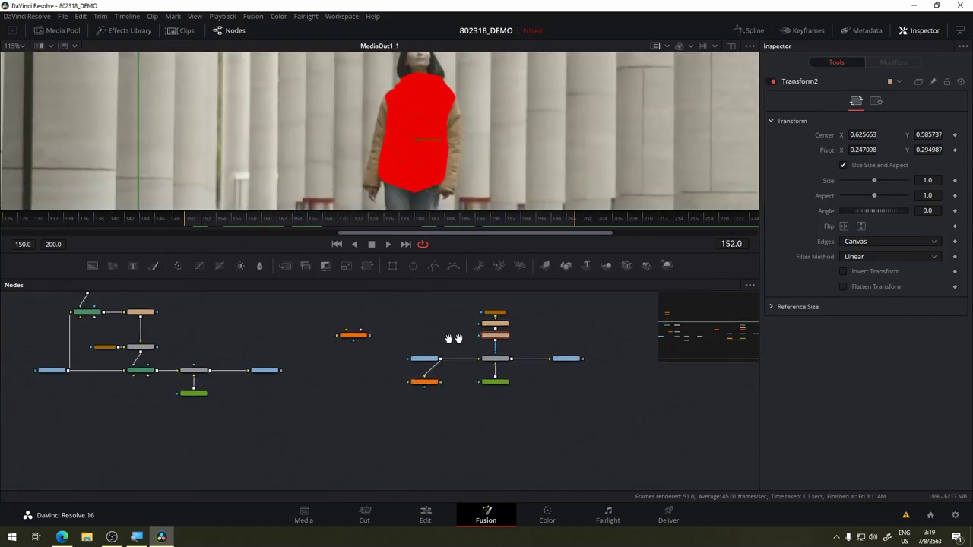
left_click_drag(432, 374, 630, 374)
scroll(320, 346, "up", 2)
scroll(319, 346, "up", 2)
scroll(319, 346, "down", 1)
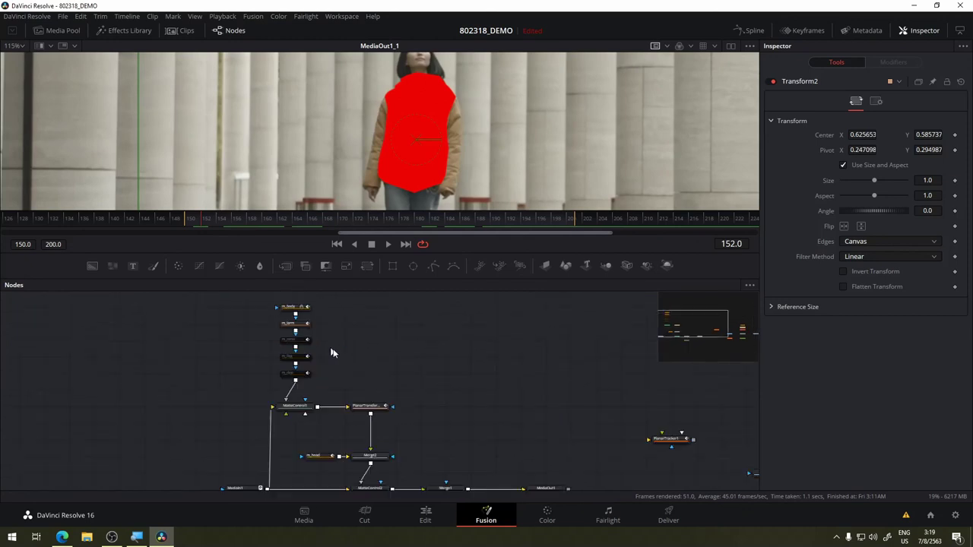
scroll(392, 397, "up", 3)
scroll(406, 393, "up", 1)
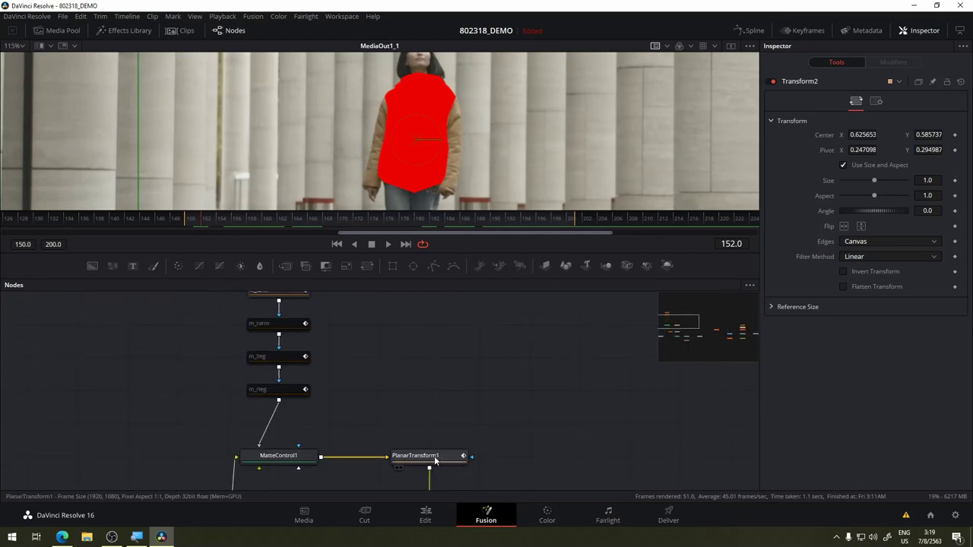
left_click_drag(434, 456, 486, 162)
scroll(386, 399, "down", 5)
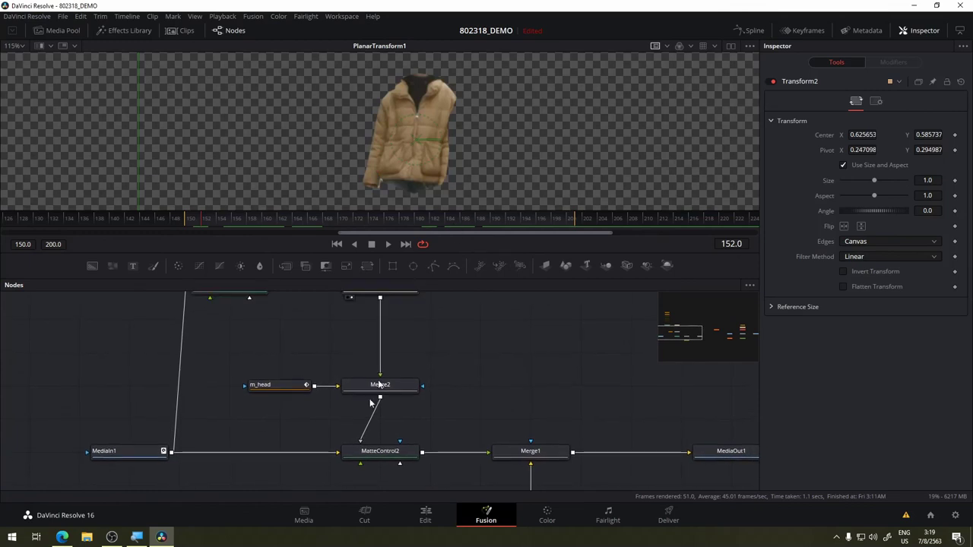
- View MatteControl2's output and preview the isolated woman at later frames
left_click_drag(385, 452, 418, 174)
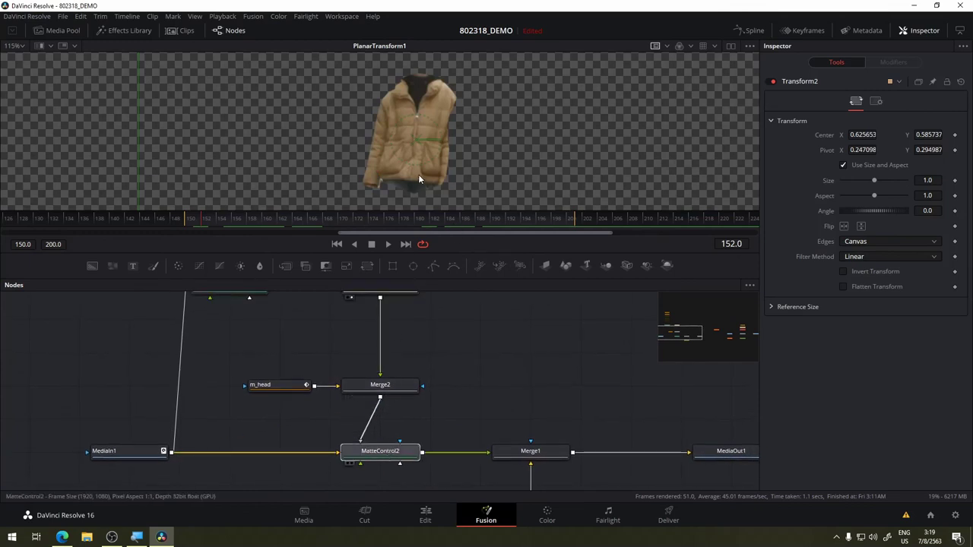
mouse_move(437, 220)
left_mouse_down()
mouse_move(396, 220)
mouse_move(515, 233)
left_mouse_up()
scroll(282, 397, "right", 10)
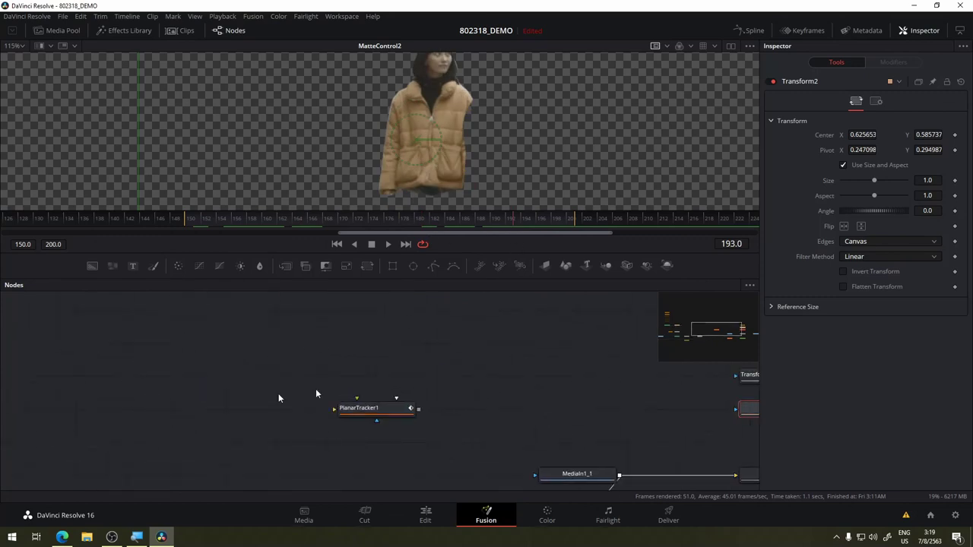
scroll(325, 386, "right", 3)
scroll(453, 431, "right", 8)
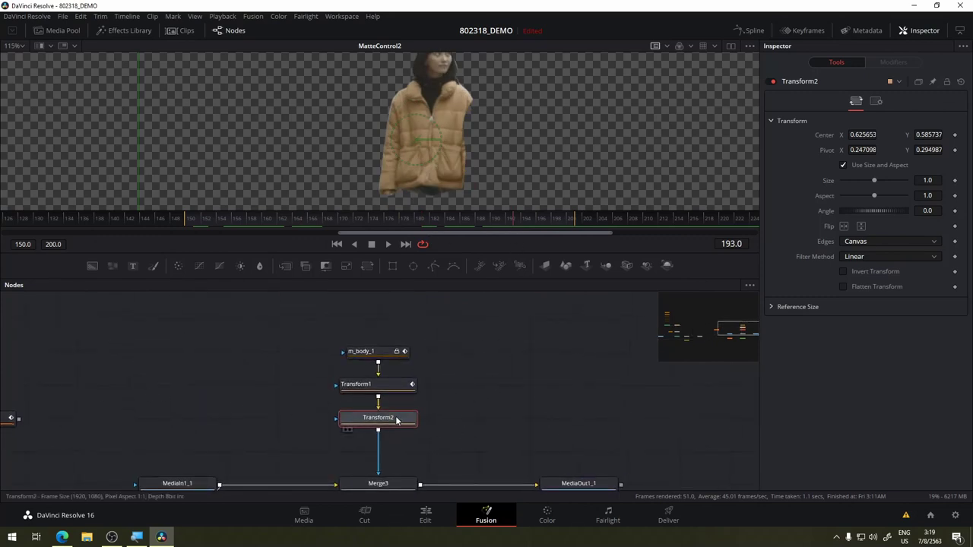
scroll(240, 348, "left", 10)
scroll(477, 348, "up", 5)
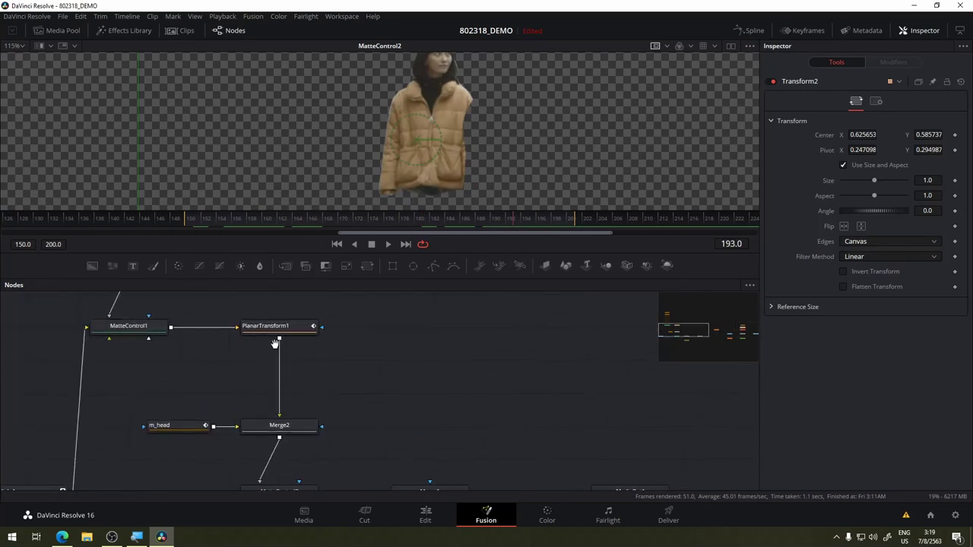
scroll(494, 426, "down", 5)
scroll(434, 401, "up", 3)
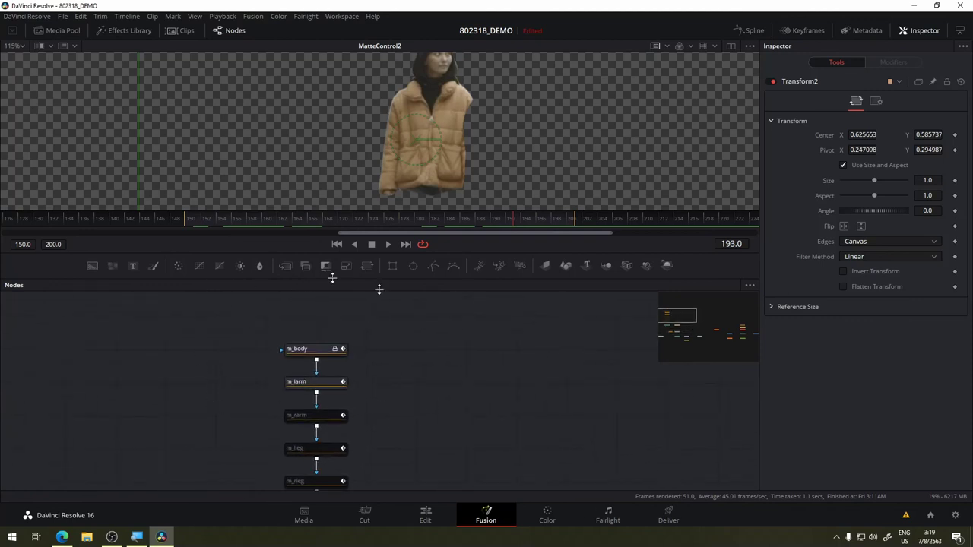
scroll(462, 347, "down", 2)
scroll(322, 447, "down", 3)
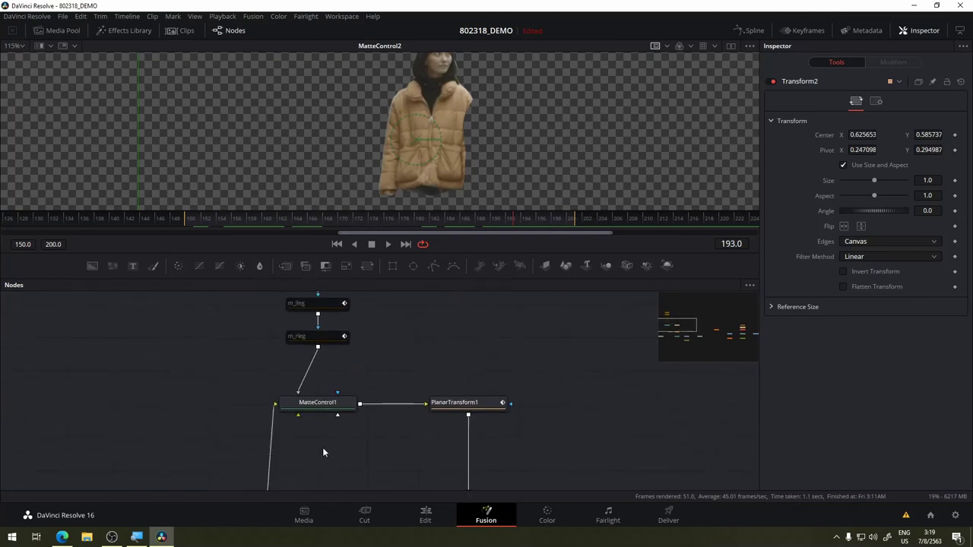
scroll(350, 348, "down", 2)
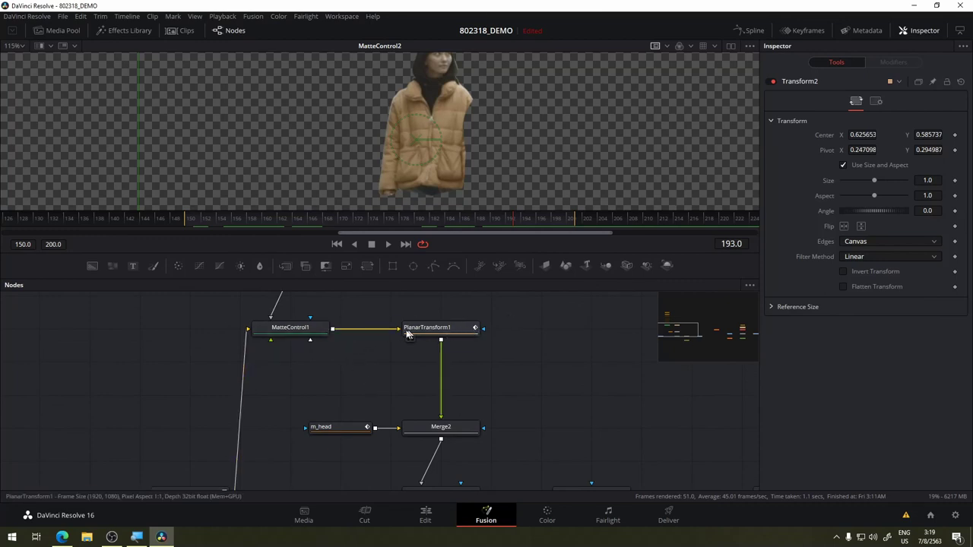
scroll(438, 341, "down", 1)
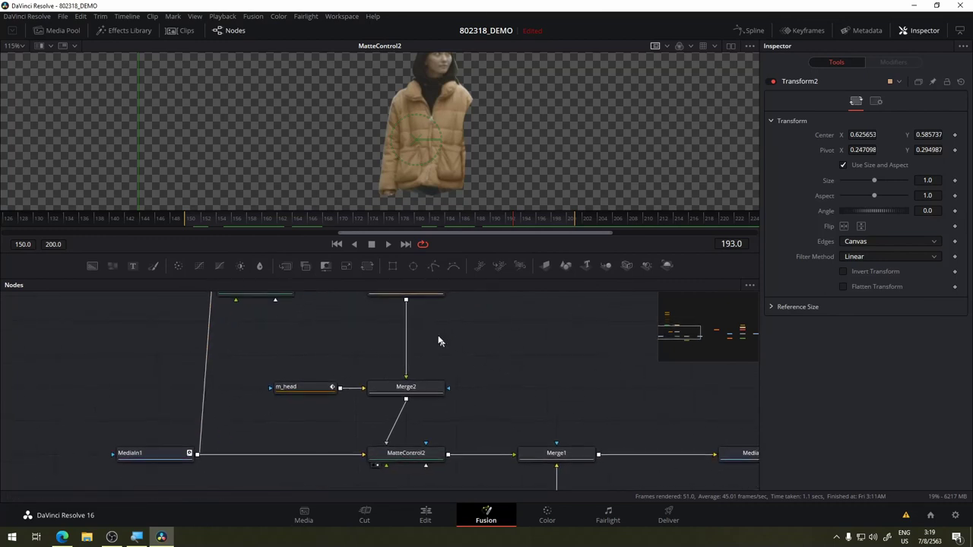
scroll(428, 313, "up", 1)
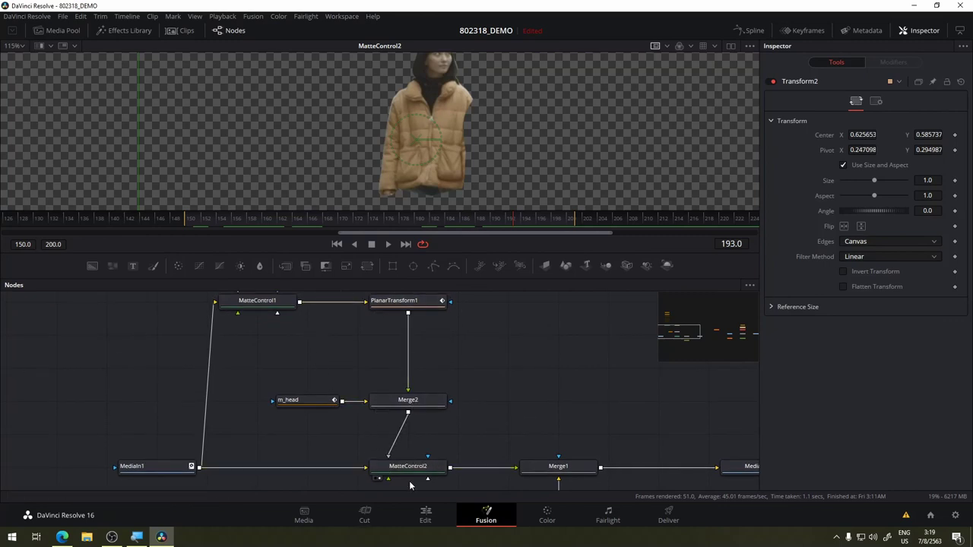
- Move the Tracker1 node up above MediaIn1_1 in the second node tree
left_click_drag(656, 364, 329, 386)
mouse_move(502, 348)
left_mouse_down()
mouse_move(365, 393)
mouse_move(256, 388)
mouse_move(315, 323)
mouse_move(322, 378)
mouse_move(634, 361)
mouse_move(284, 363)
mouse_move(244, 435)
left_mouse_up()
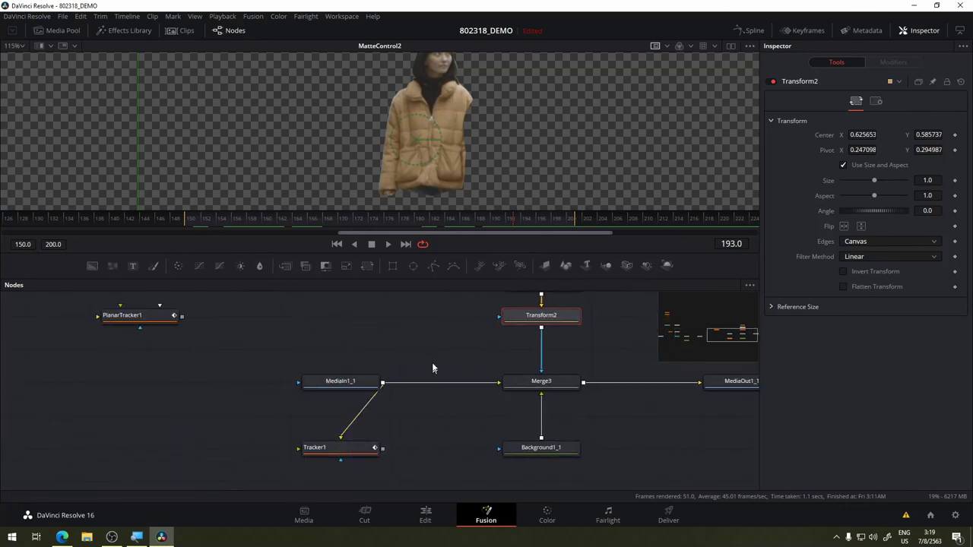
left_click_drag(391, 376, 281, 420)
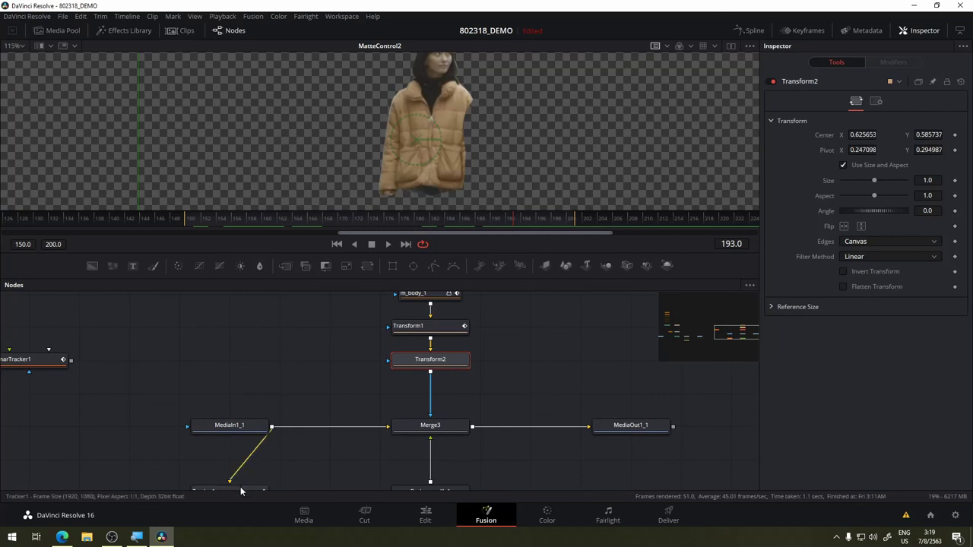
left_click_drag(245, 491, 297, 330)
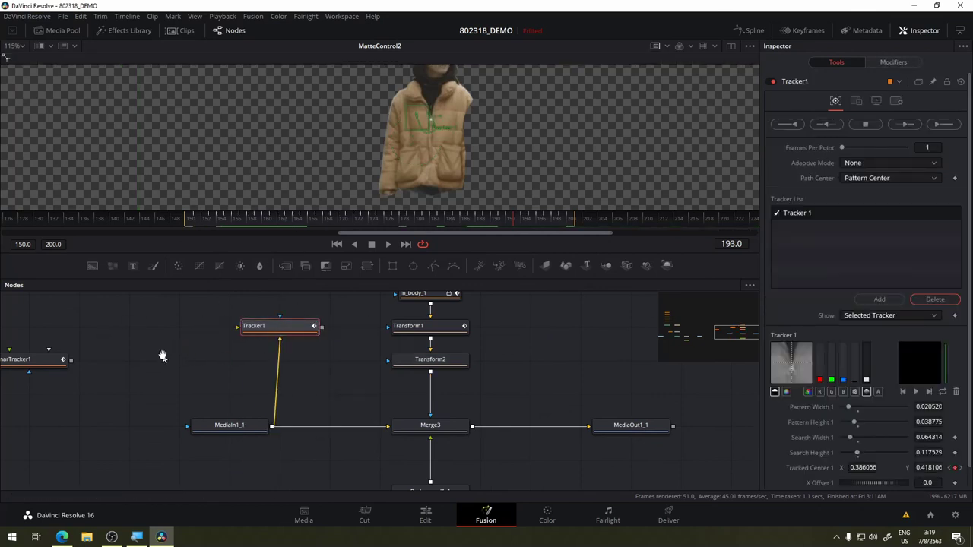
- Pan the node graph back to MatteControl1, PlanarTransform1 and the body mask chain
left_click_drag(162, 356, 507, 348)
left_click_drag(188, 365, 32, 374)
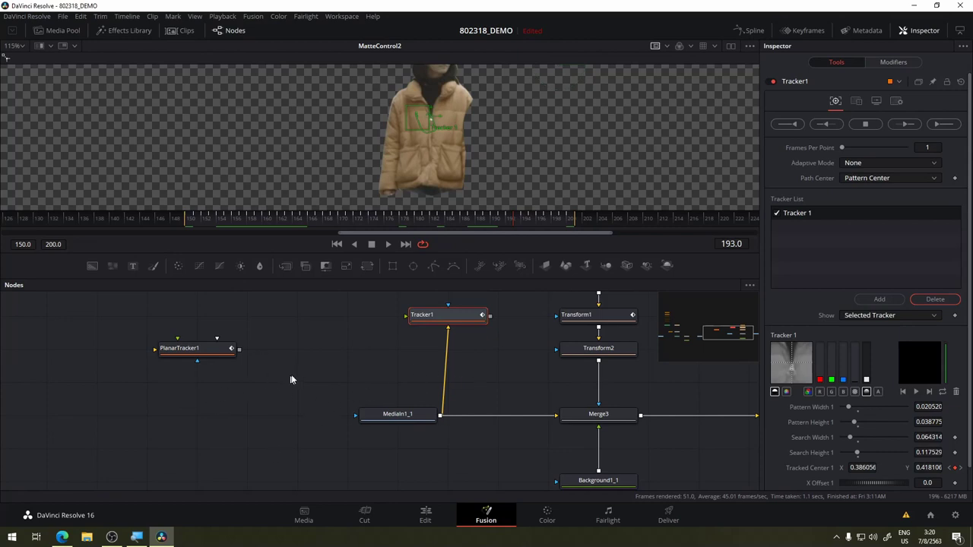
left_click_drag(263, 388, 430, 355)
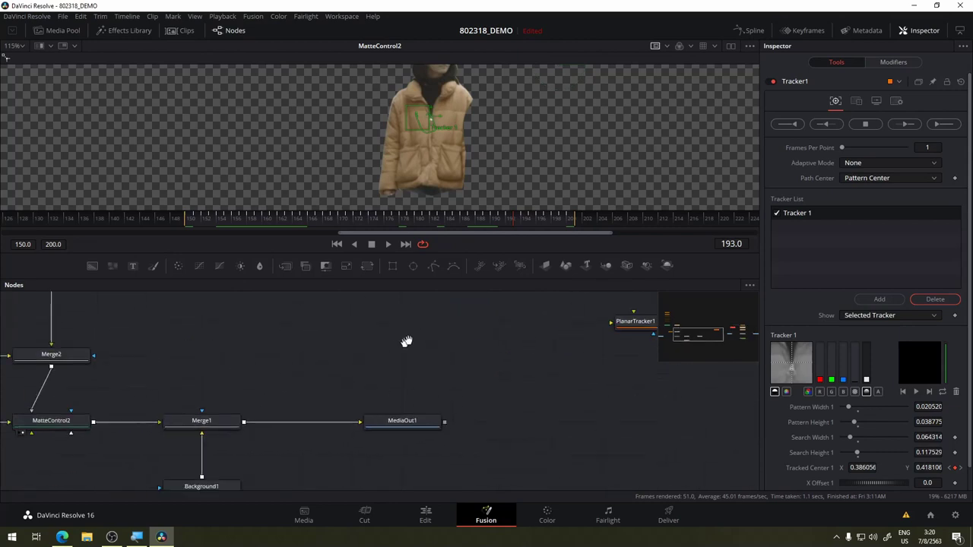
scroll(431, 355, "down", 2)
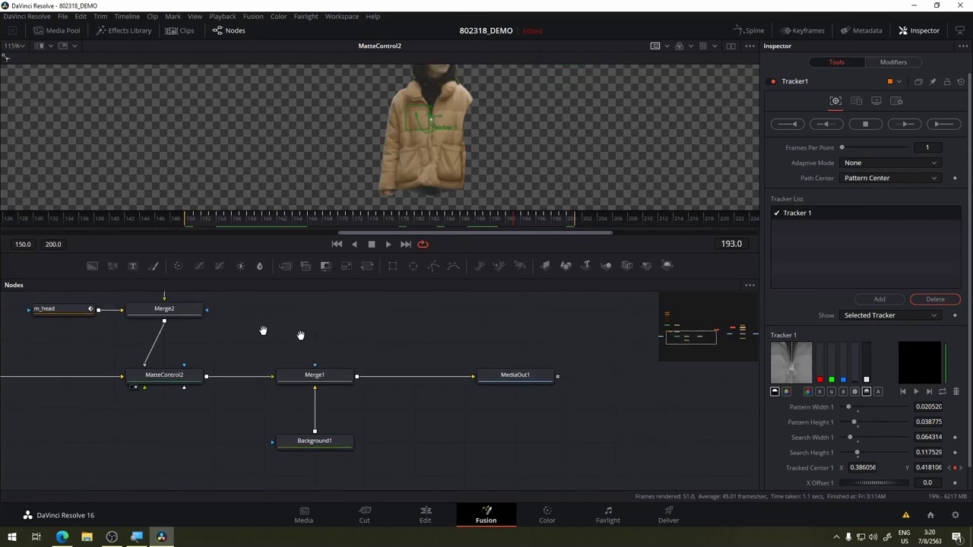
left_click_drag(263, 330, 490, 428)
scroll(490, 380, "up", 2)
scroll(490, 395, "up", 3)
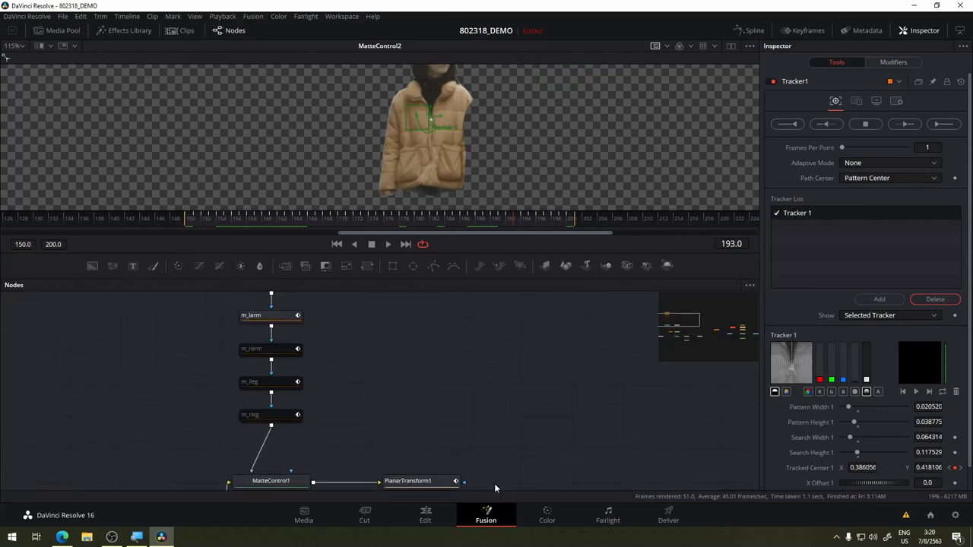
scroll(490, 405, "up", 2)
scroll(490, 405, "up", 2)
scroll(410, 369, "left", 1)
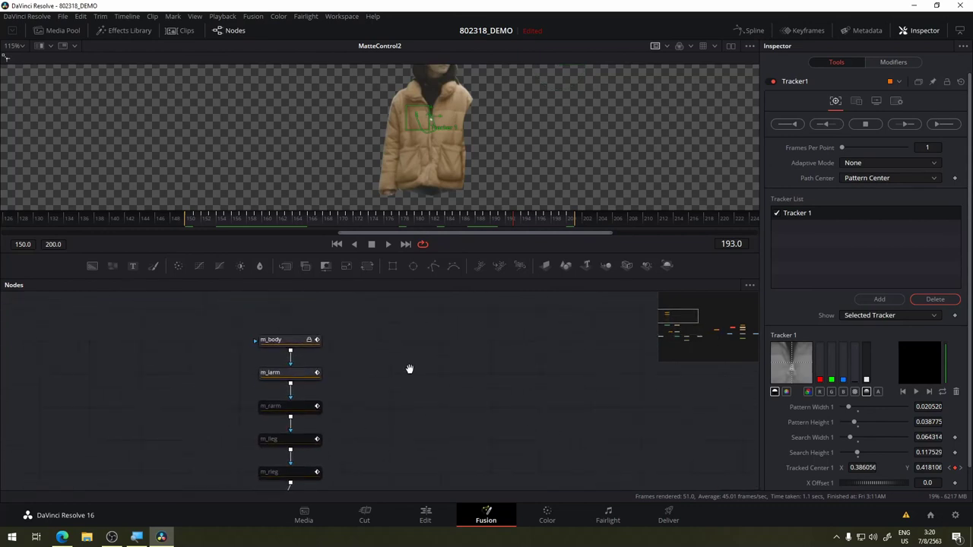
- View the m_body matte, then m_larm, then MatteControl1's jacket cutout in the viewer
left_click(276, 342)
key("1")
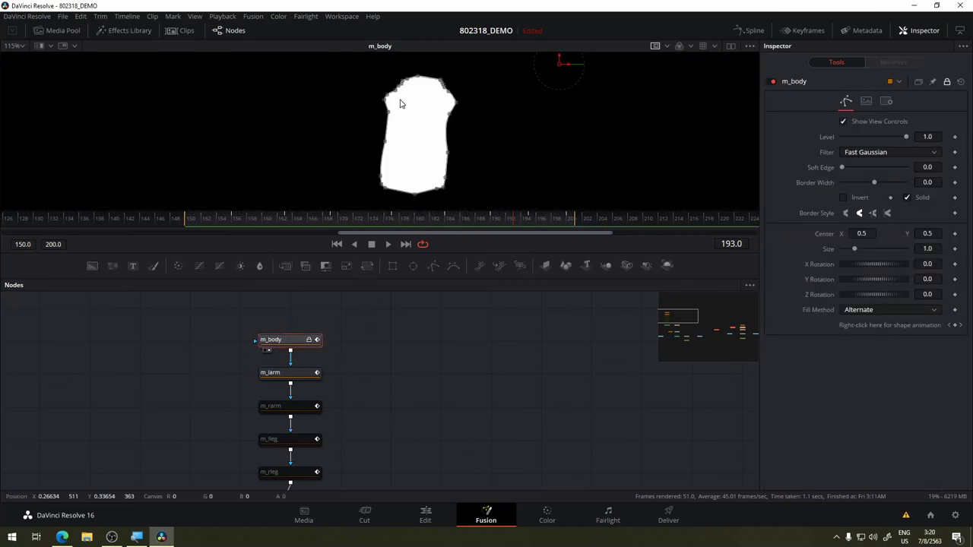
key("1")
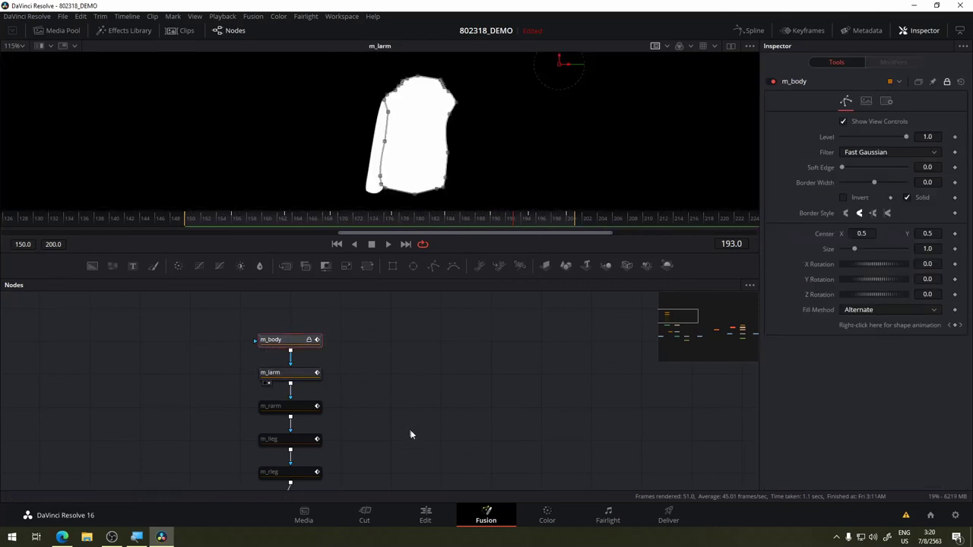
scroll(410, 434, "down", 5)
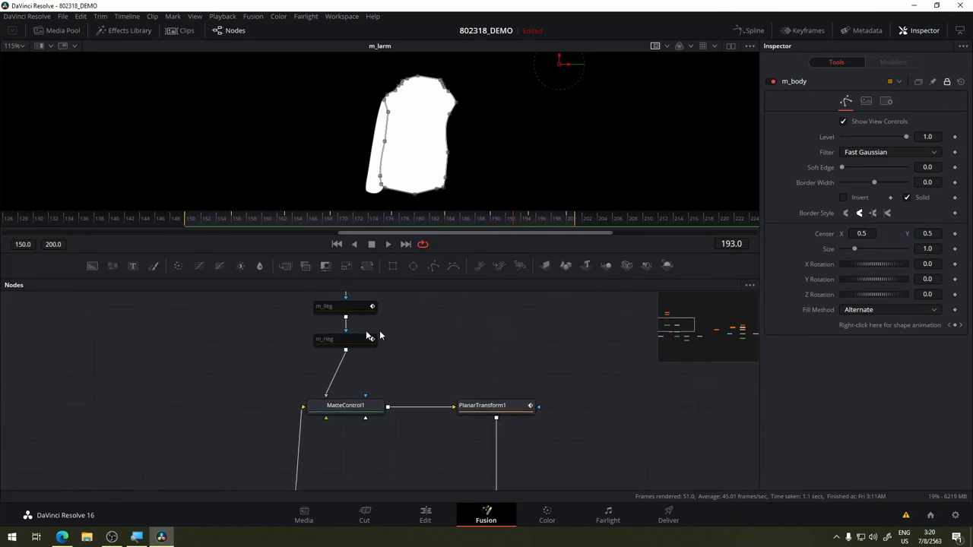
scroll(456, 358, "up", 5)
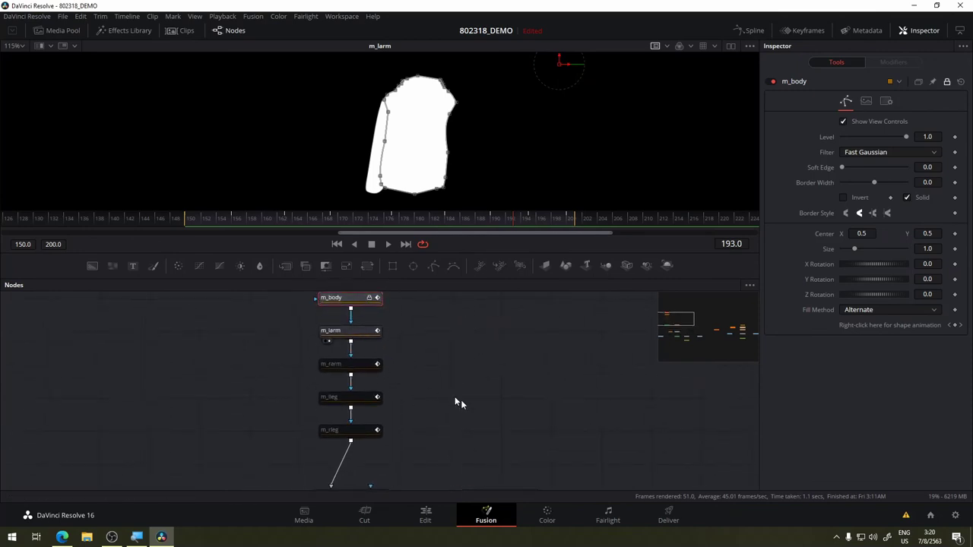
scroll(460, 399, "down", 5)
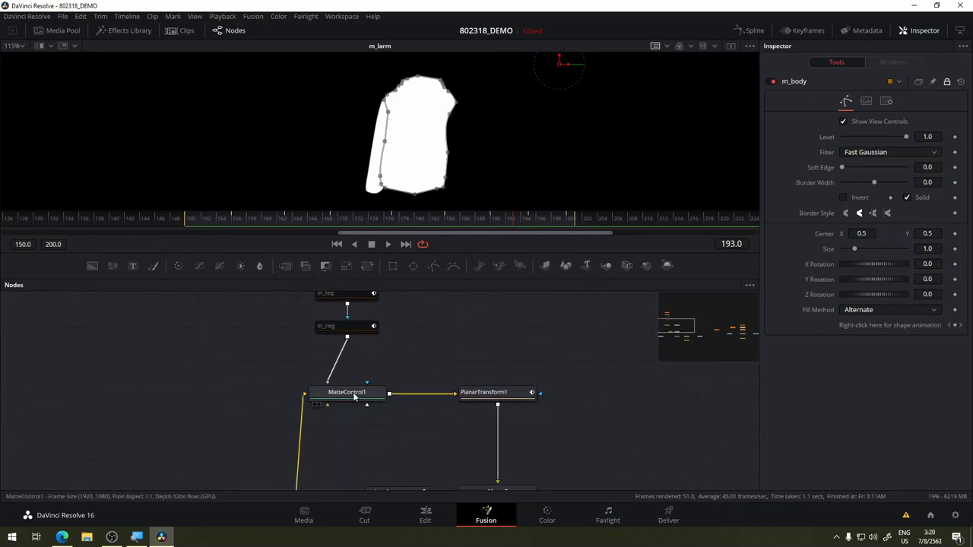
key("1")
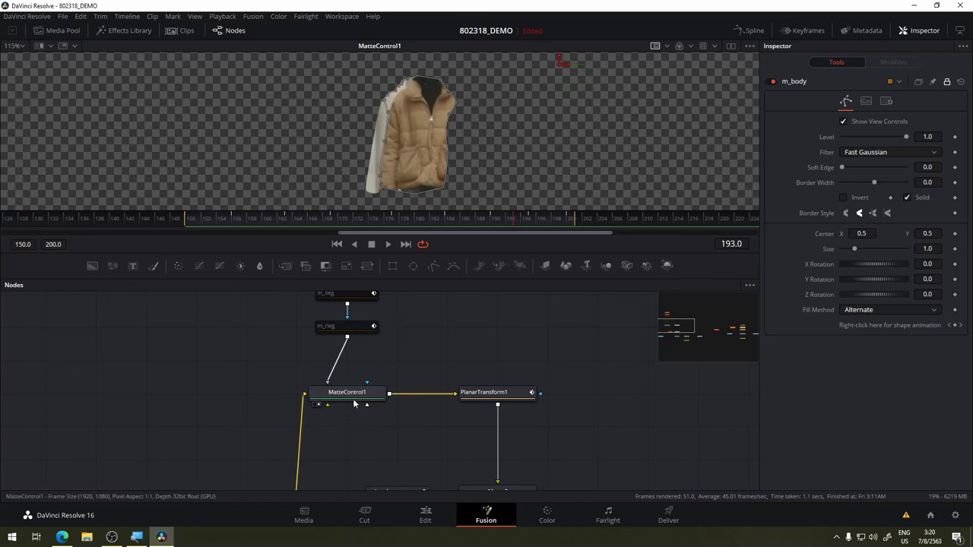
scroll(490, 372, "down", 5)
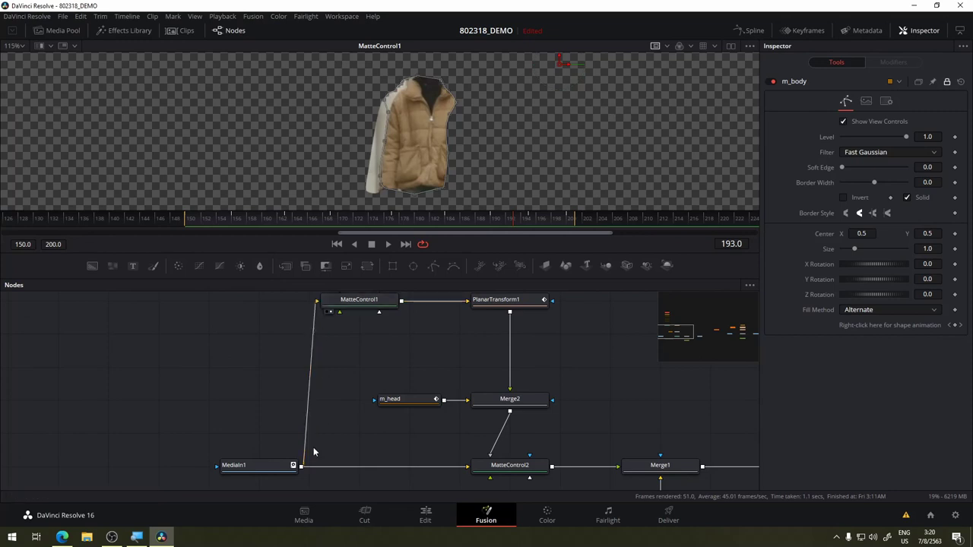
- Move MediaIn1 up and left, then check its links to MatteControl1 and PlanarTransform1
mouse_move(272, 465)
left_mouse_down()
mouse_move(222, 433)
mouse_move(285, 200)
left_mouse_up()
left_click_drag(349, 358, 169, 401)
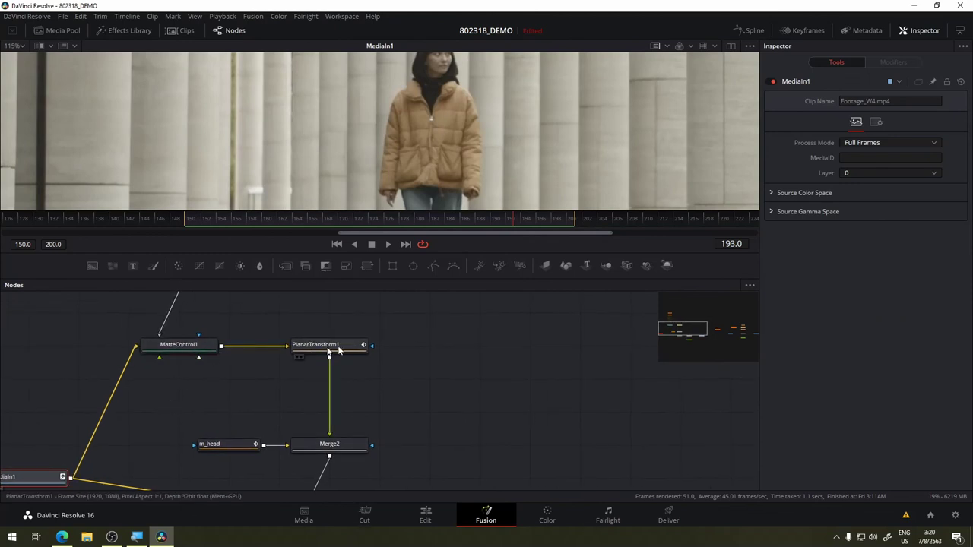
left_click_drag(414, 368, 502, 380)
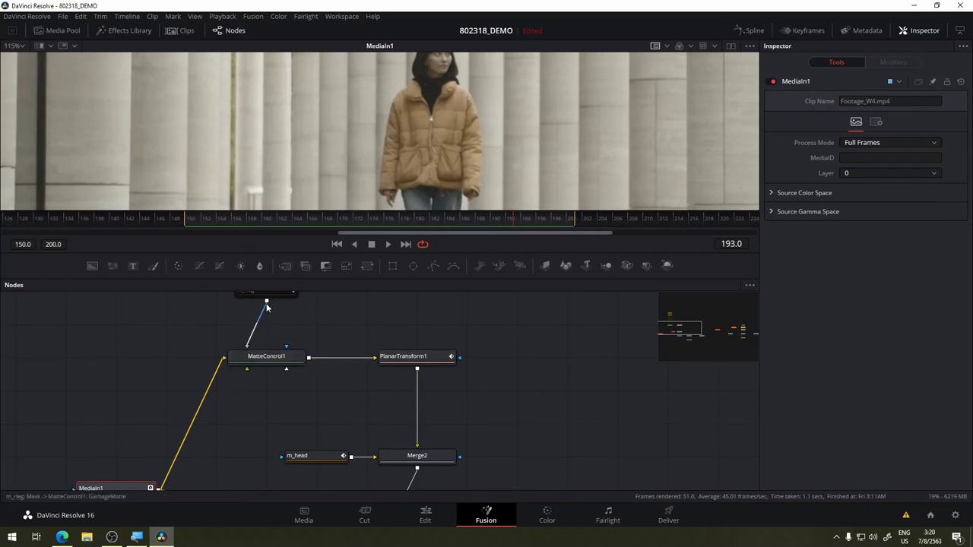
left_click_drag(263, 315, 256, 333)
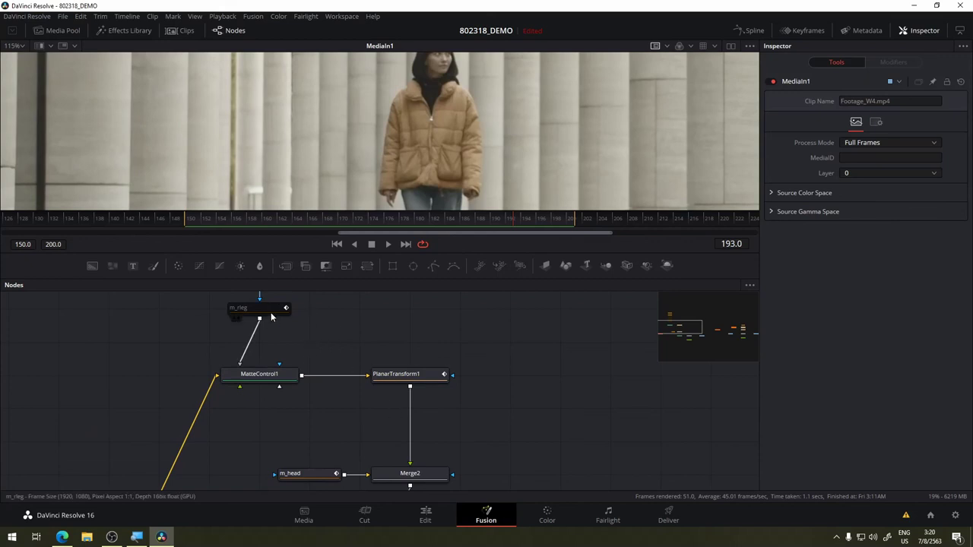
mouse_move(256, 371)
left_mouse_down()
mouse_move(320, 438)
mouse_move(297, 385)
left_mouse_up()
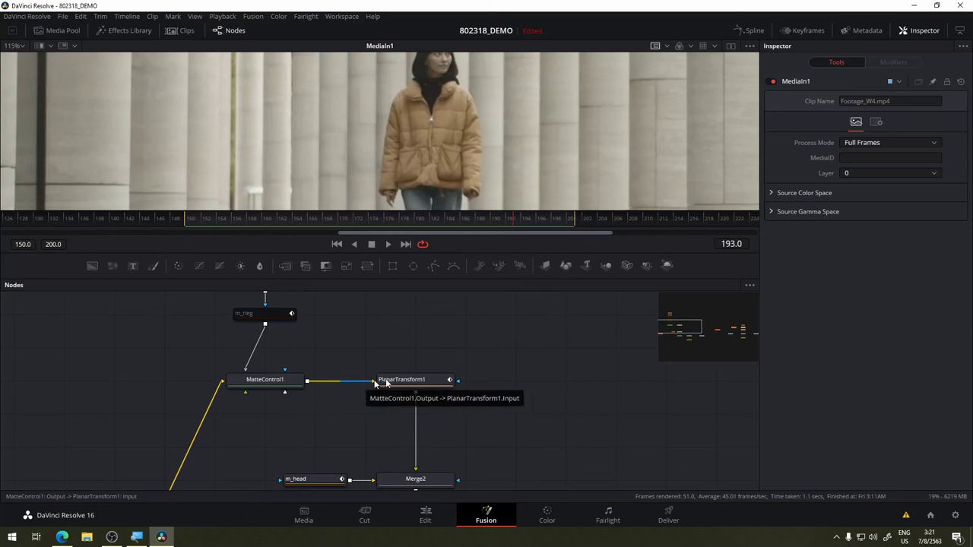
scroll(472, 389, "down", 1)
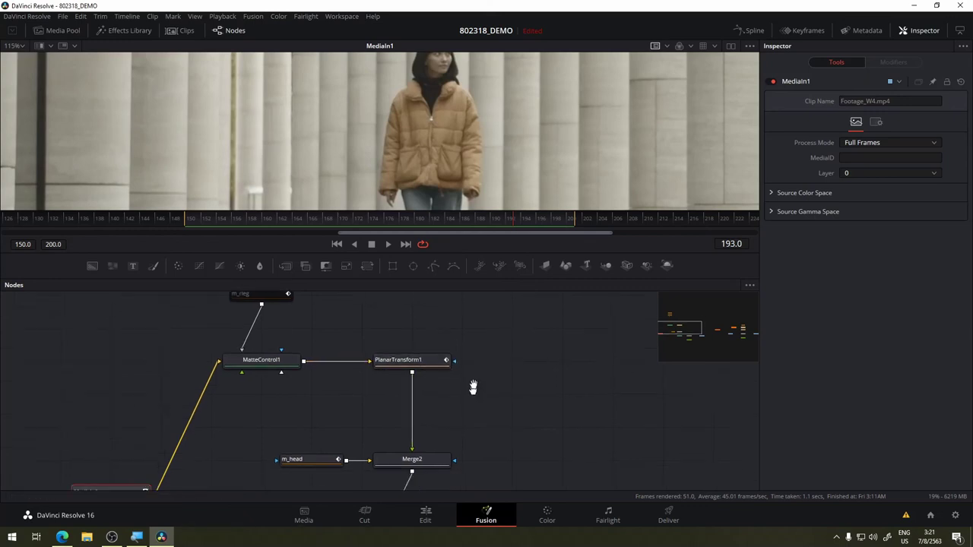
scroll(464, 373, "down", 2)
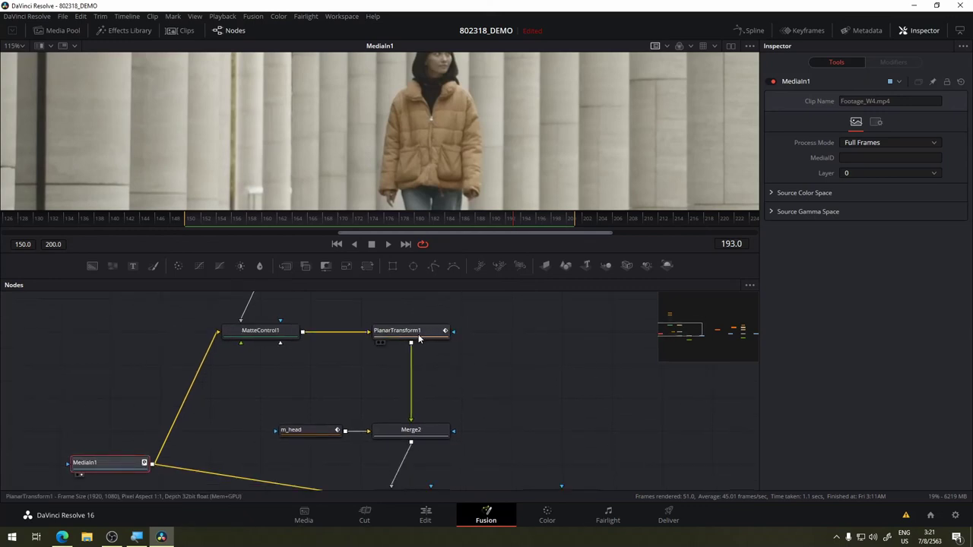
scroll(481, 373, "down", 1)
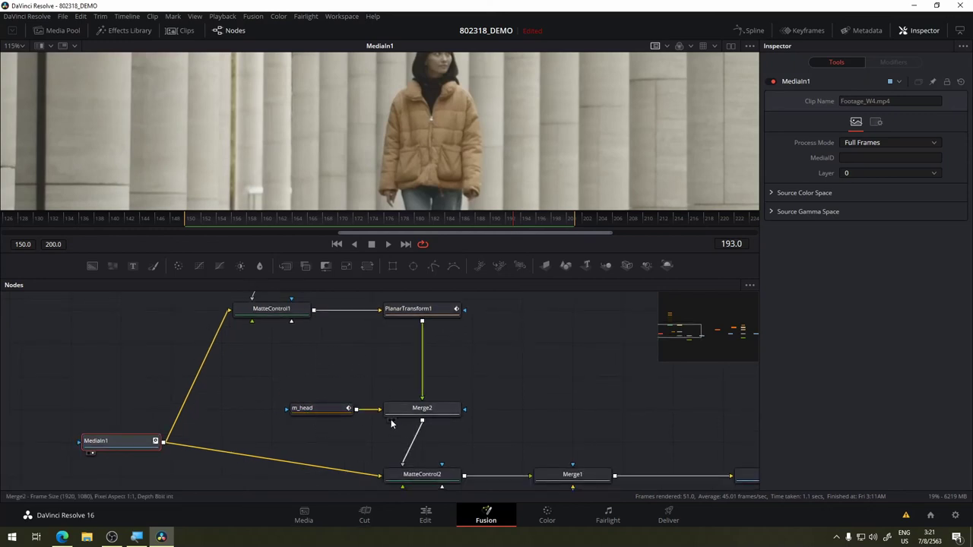
scroll(463, 395, "right", 2)
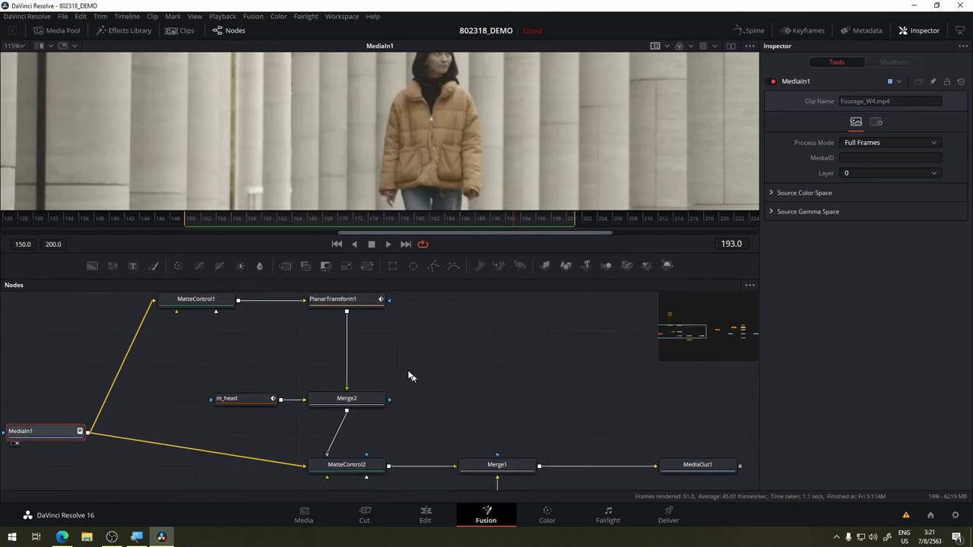
- Move Merge2 above m_head and replace m_head with PlanarTransform1 on MatteControl2's garbage matte
mouse_move(347, 401)
left_mouse_down()
mouse_move(247, 365)
mouse_move(357, 402)
mouse_move(247, 364)
left_mouse_up()
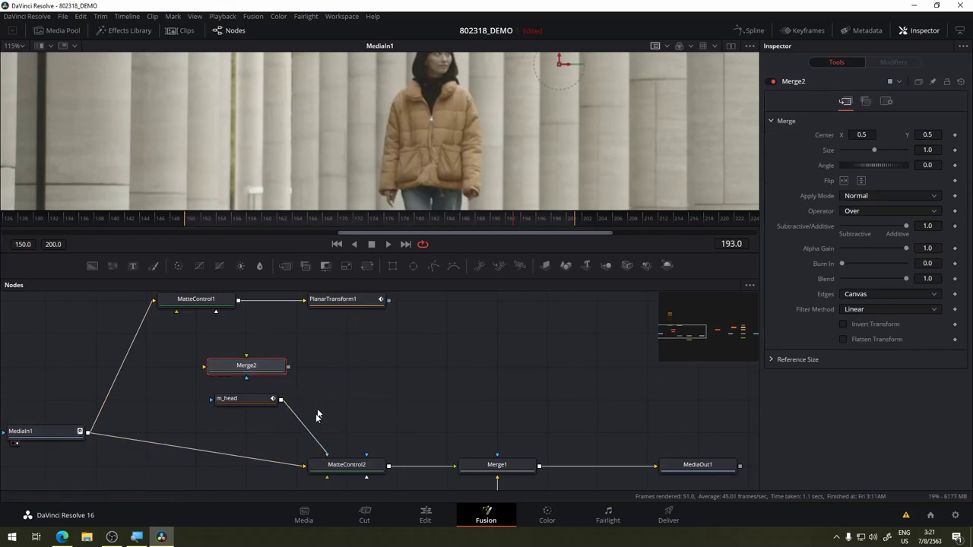
left_click_drag(327, 456, 334, 417)
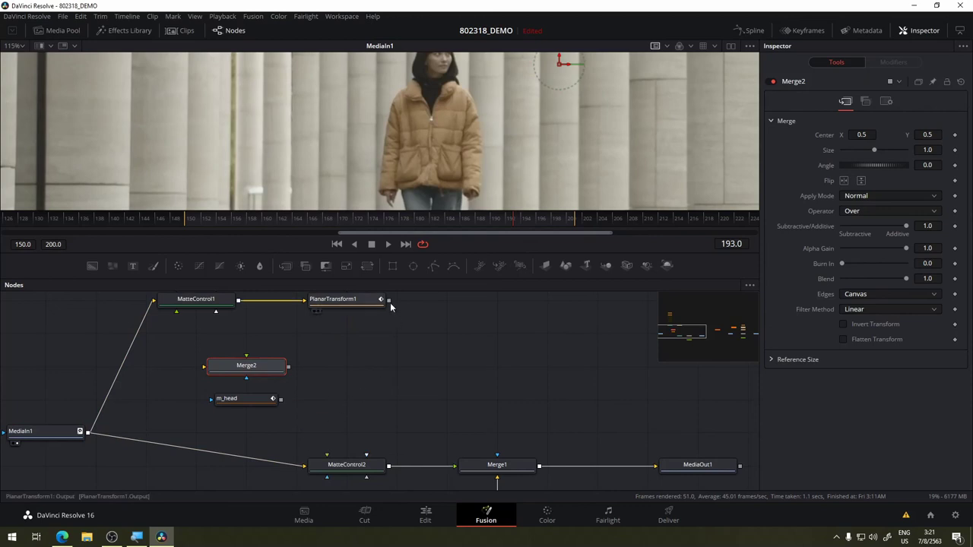
mouse_move(389, 300)
left_mouse_down()
mouse_move(328, 457)
mouse_move(350, 465)
left_mouse_up()
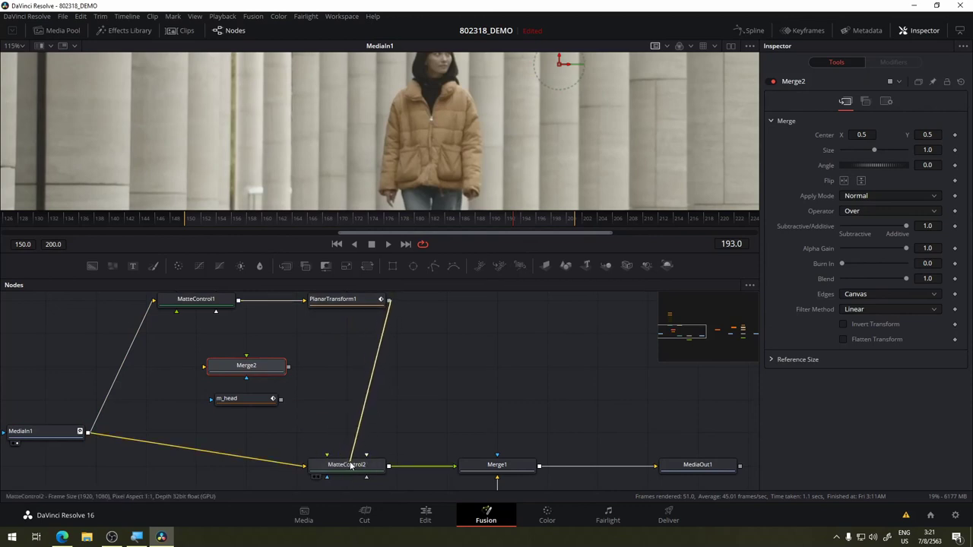
left_click_drag(350, 465, 351, 463)
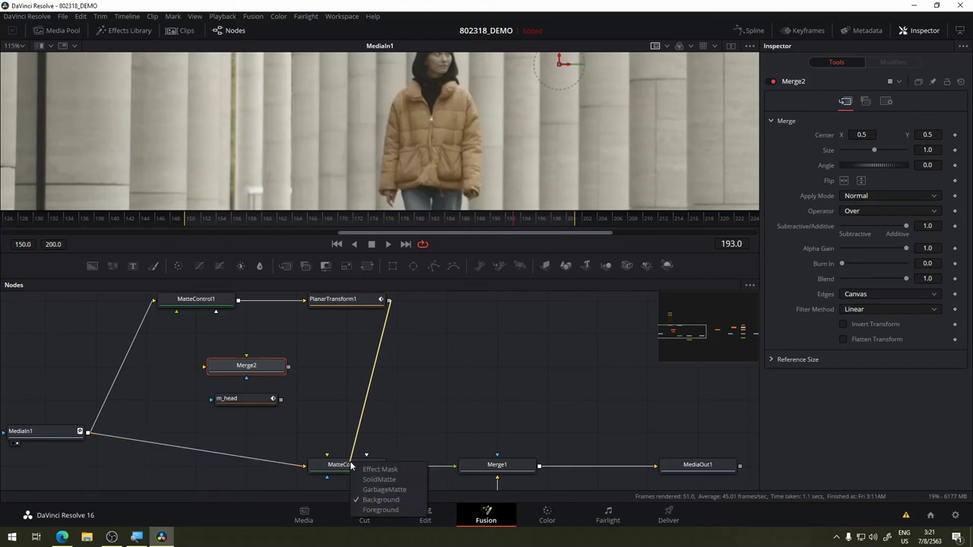
left_click(397, 489)
left_click_drag(417, 388, 482, 402)
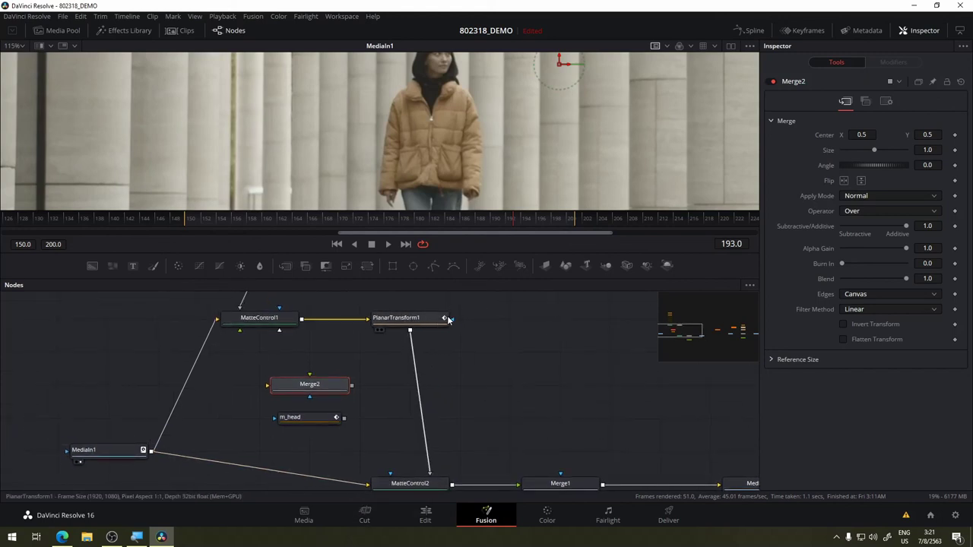
scroll(428, 310, "down", 3)
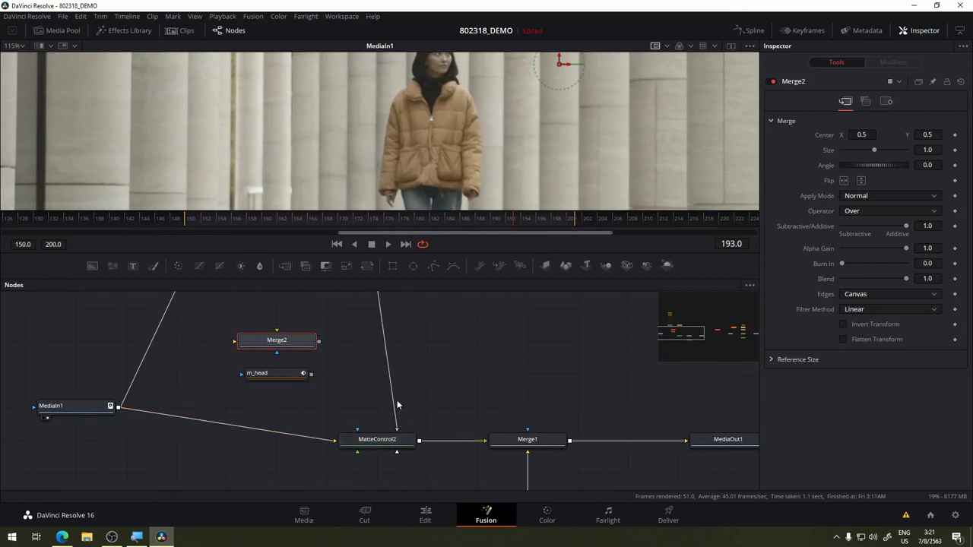
- Align MatteControl2 with MediaIn1, rewire PlanarTransform1 as its garbage matte, and select Merge1
mouse_move(418, 354)
left_mouse_down()
mouse_move(433, 419)
mouse_move(431, 397)
left_mouse_up()
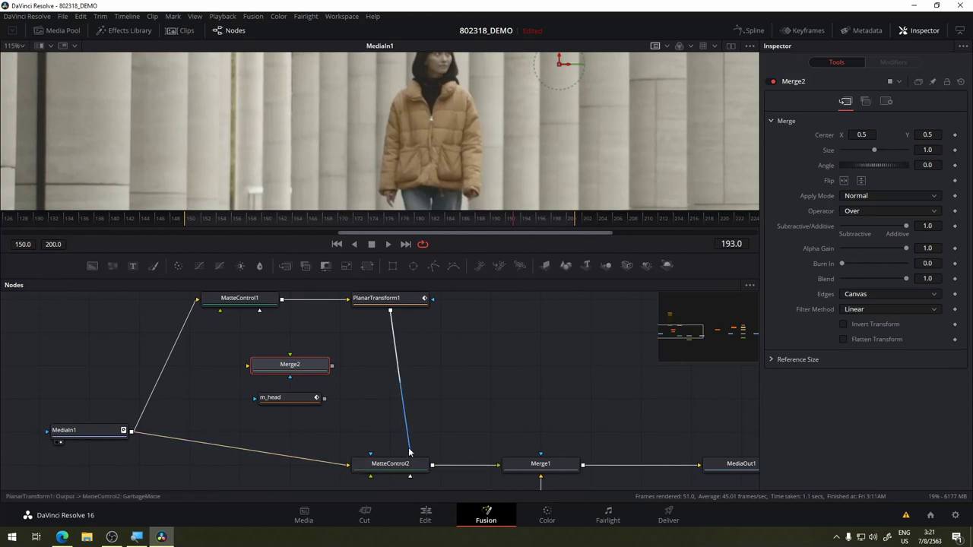
left_click_drag(407, 441, 423, 363)
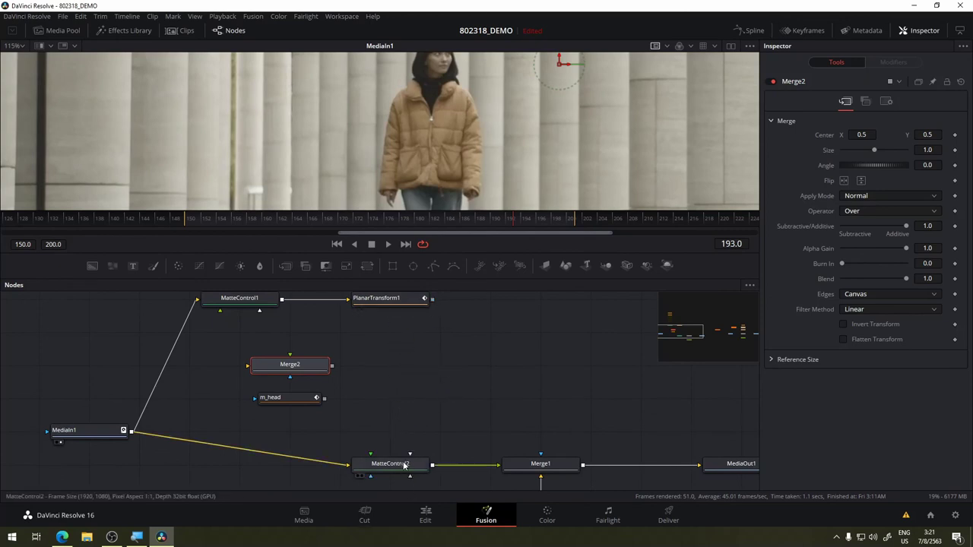
left_click_drag(411, 466, 411, 433)
left_click_drag(275, 311, 259, 344)
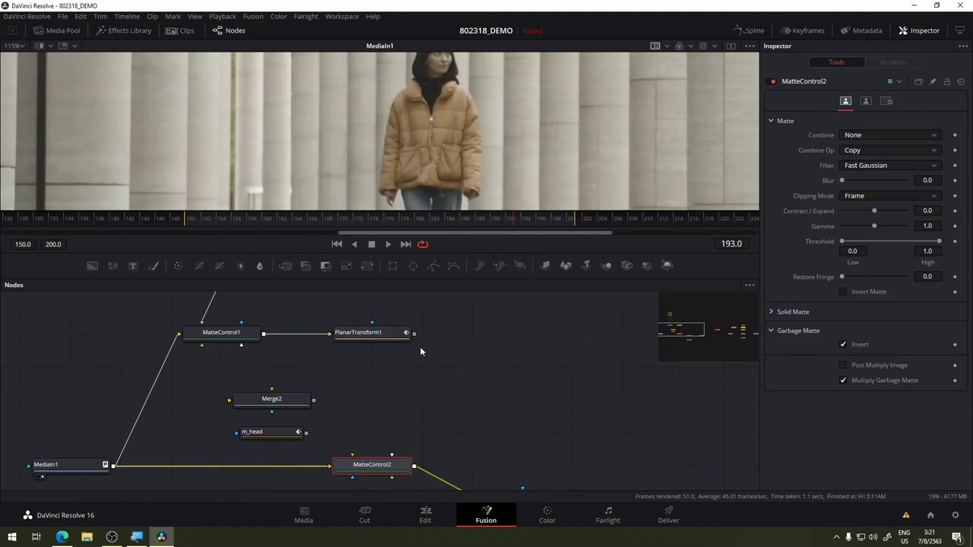
left_click_drag(414, 334, 392, 459)
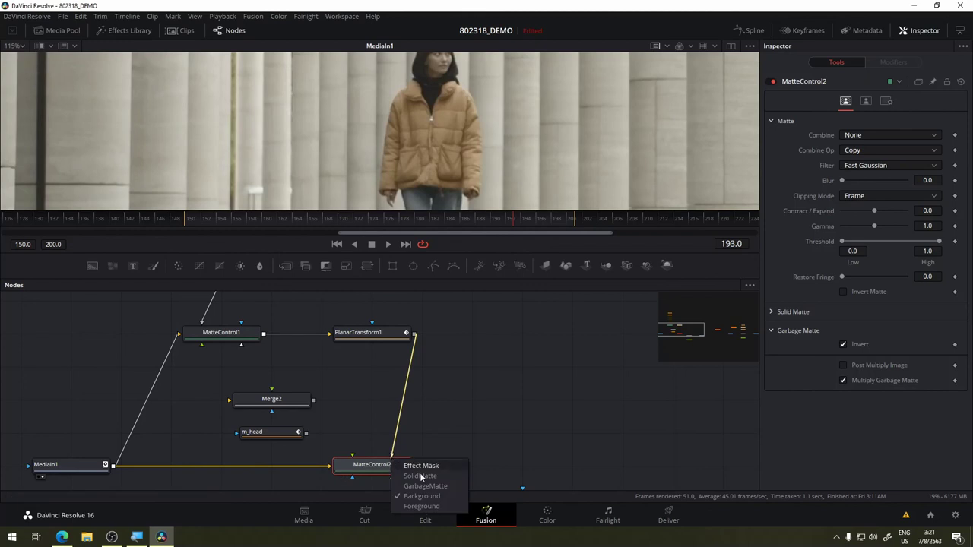
left_click(434, 487)
left_click_drag(478, 443, 313, 376)
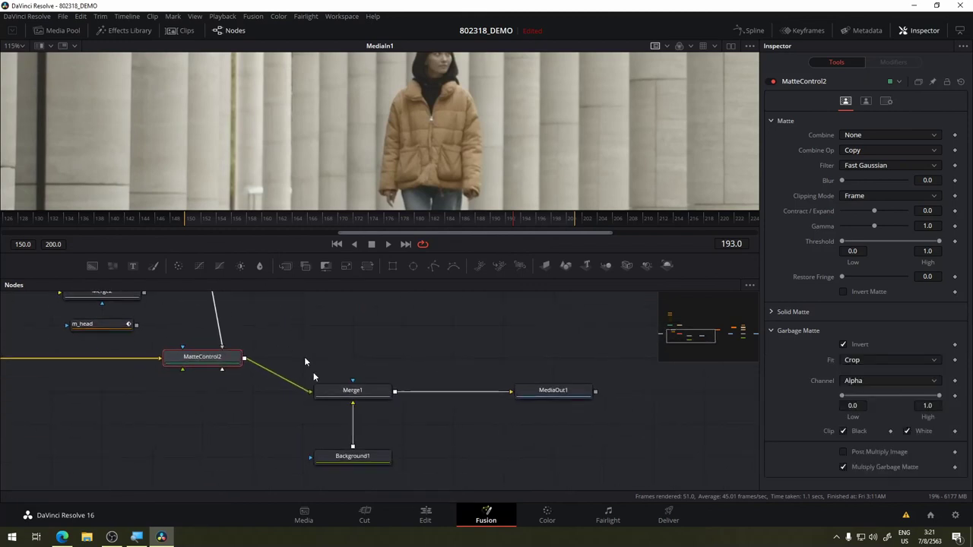
left_click(370, 392)
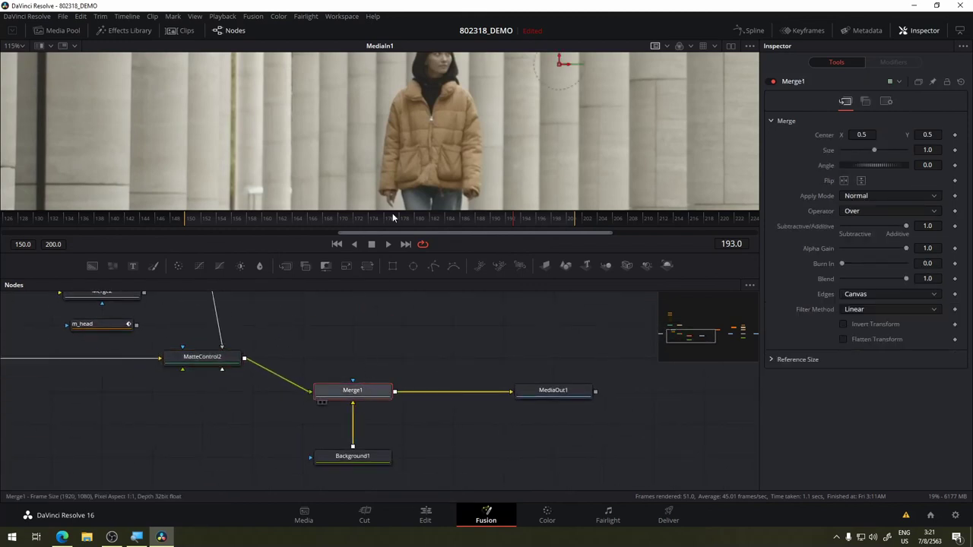
- Show Merge1's output in the viewer and preview frames of the composite
key("1")
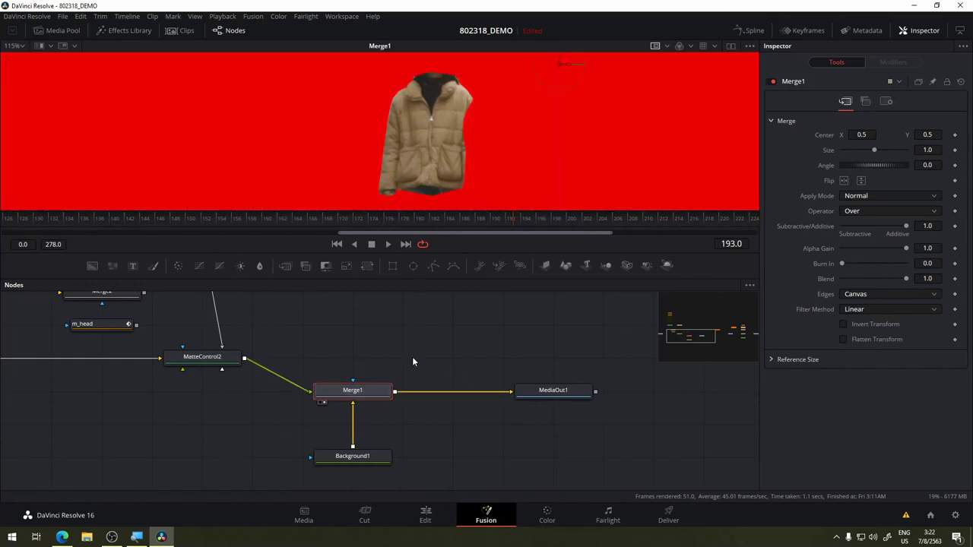
left_click_drag(299, 339, 365, 348)
left_click_drag(366, 215, 373, 237)
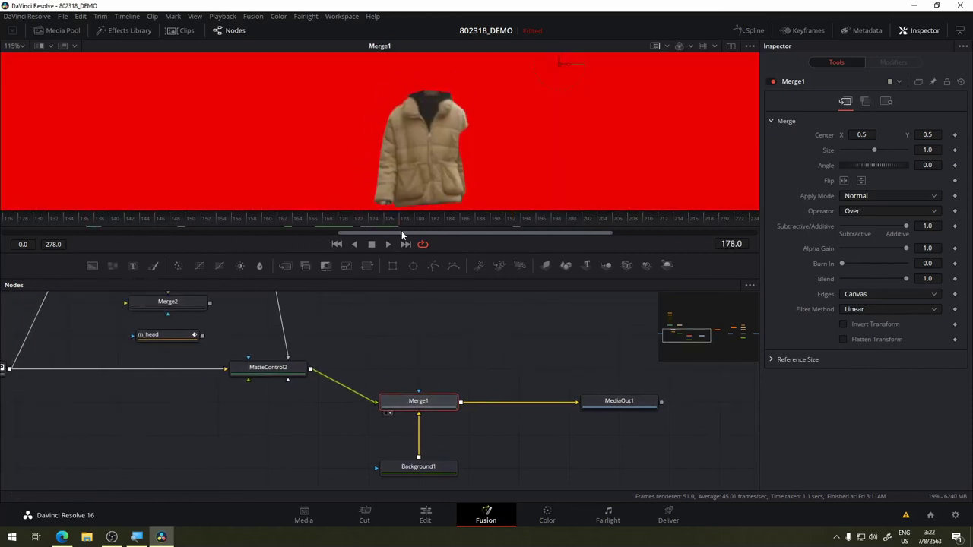
left_click_drag(430, 316, 383, 382)
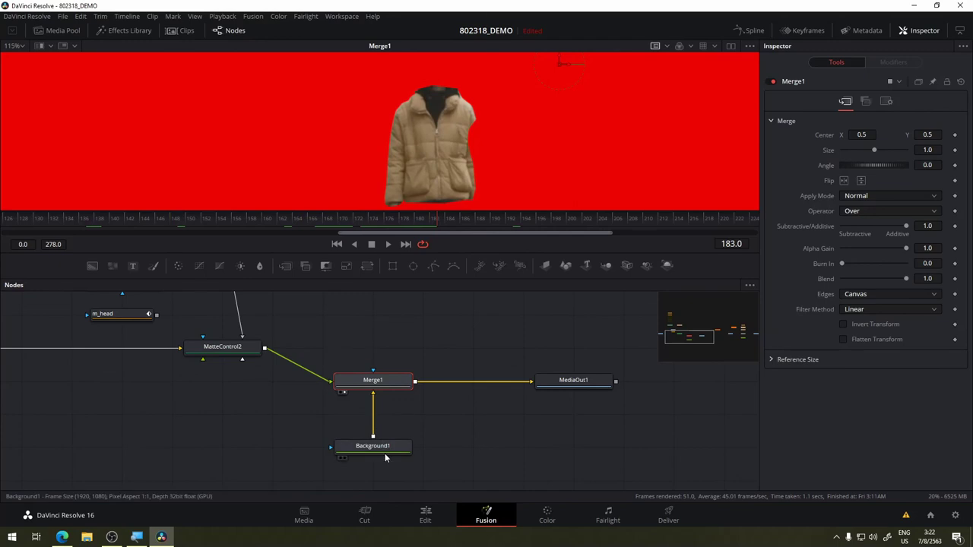
- Try Background1 types Gradient and Four Corner, settling on a Horizontal gradient
left_click(373, 446)
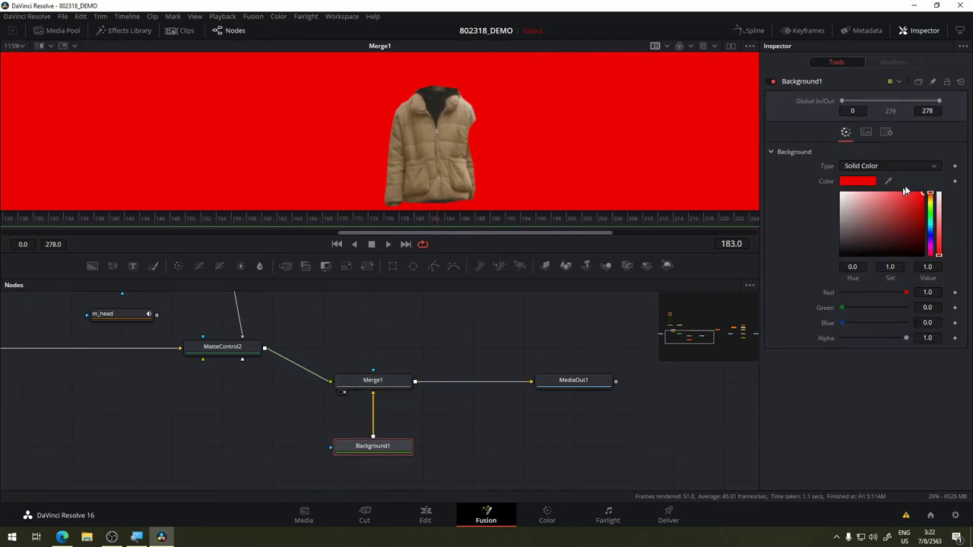
left_click(916, 165)
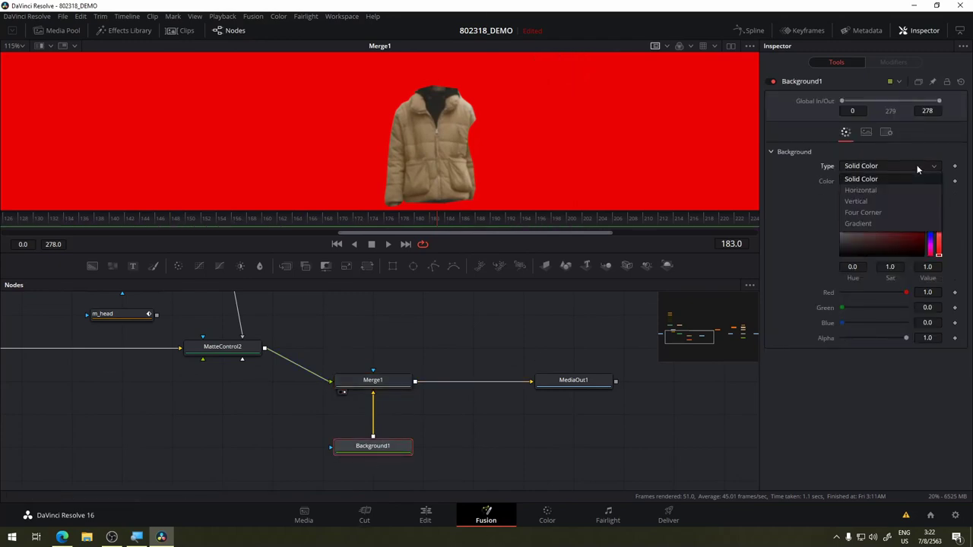
left_click(887, 225)
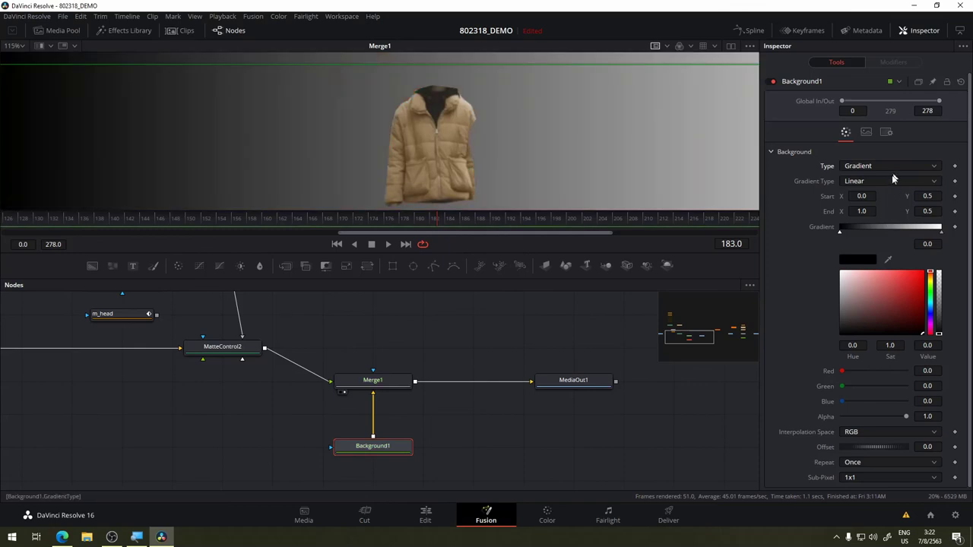
left_click(899, 163)
left_click(888, 209)
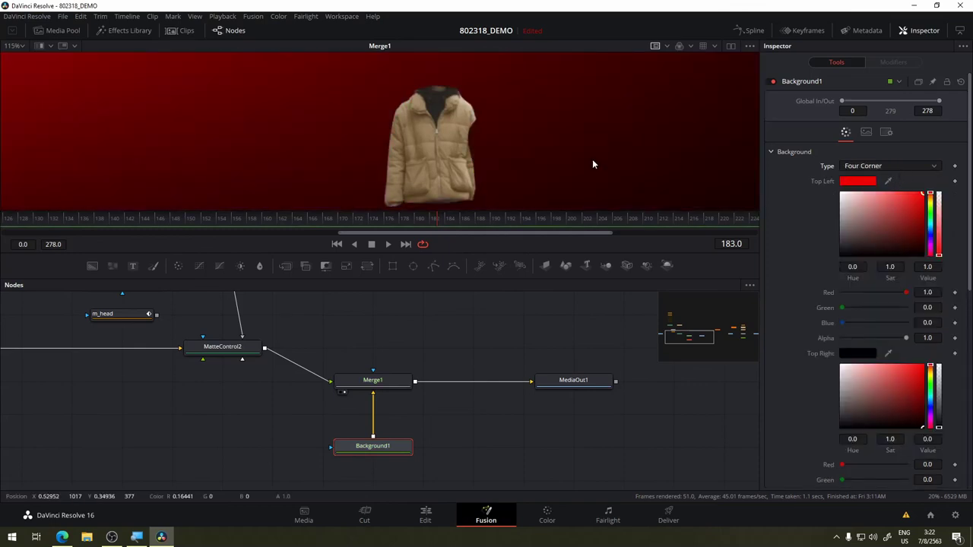
scroll(592, 164, "down", 5)
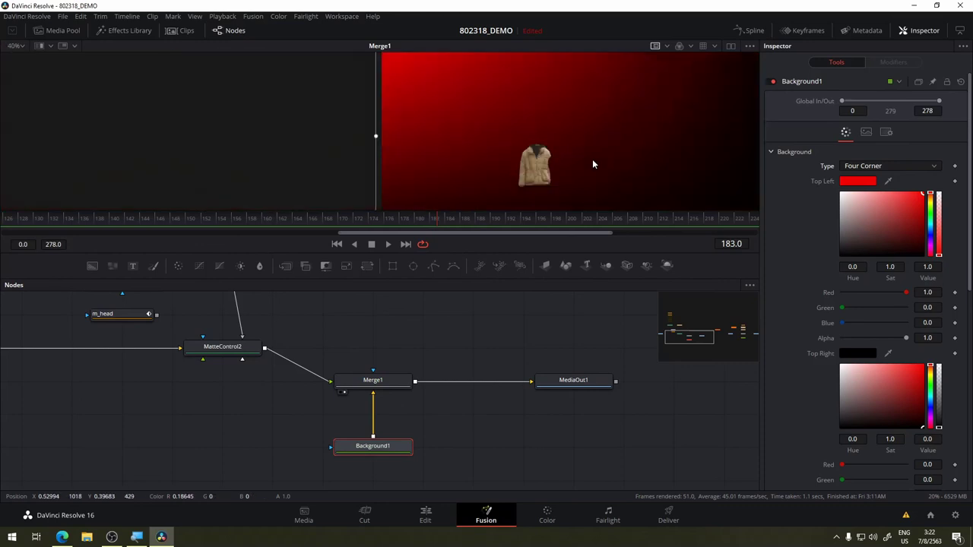
key("ctrl+f")
left_click(873, 165)
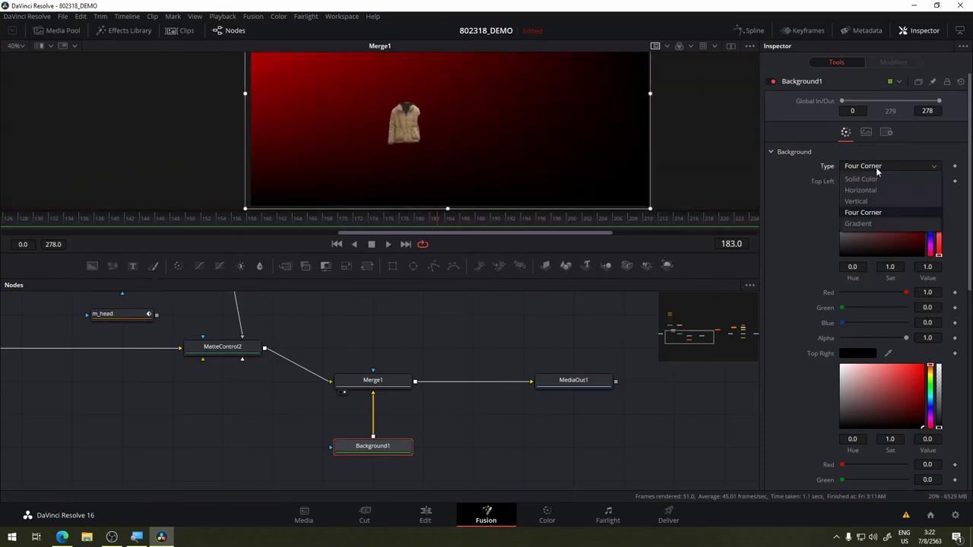
left_click(872, 193)
- Set Background1 back to Solid Color with fully saturated pure red
left_click(881, 166)
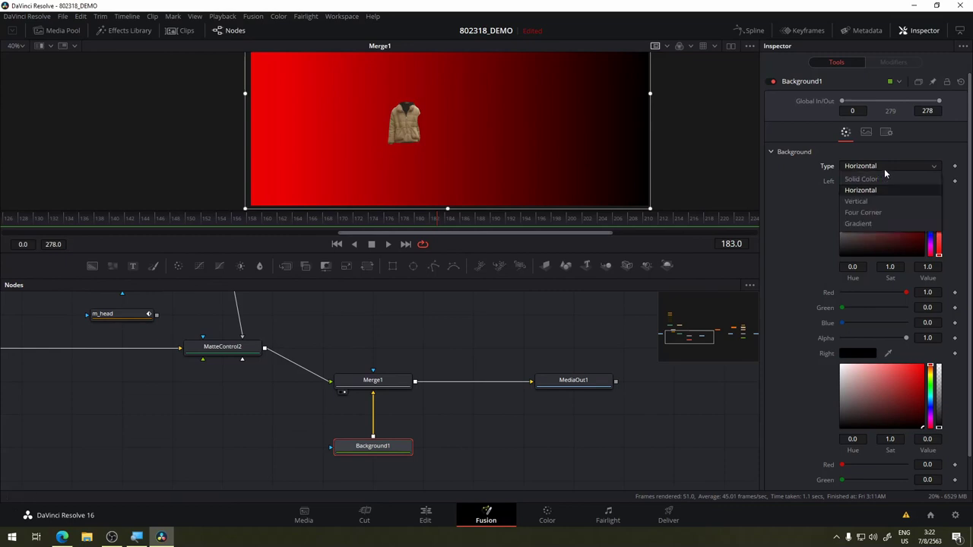
left_click(883, 177)
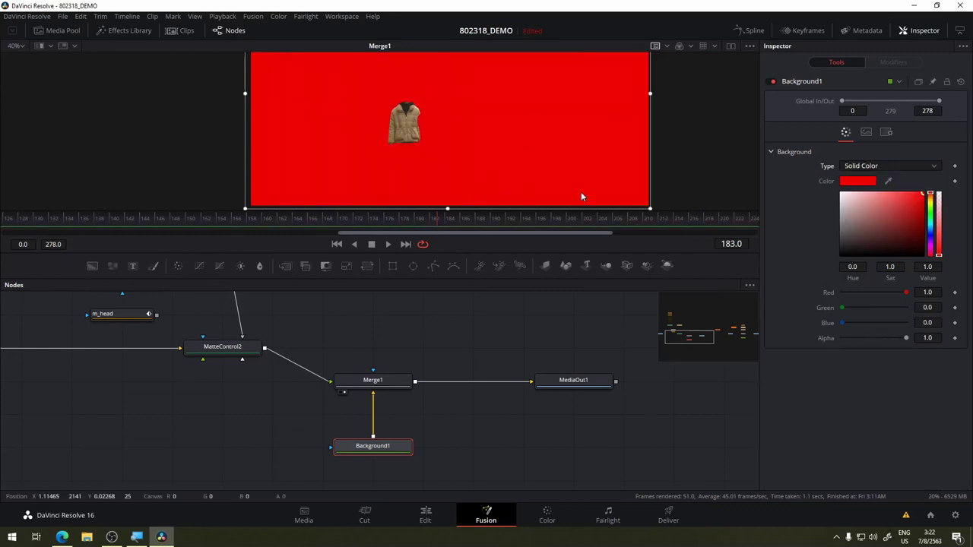
left_click(869, 223)
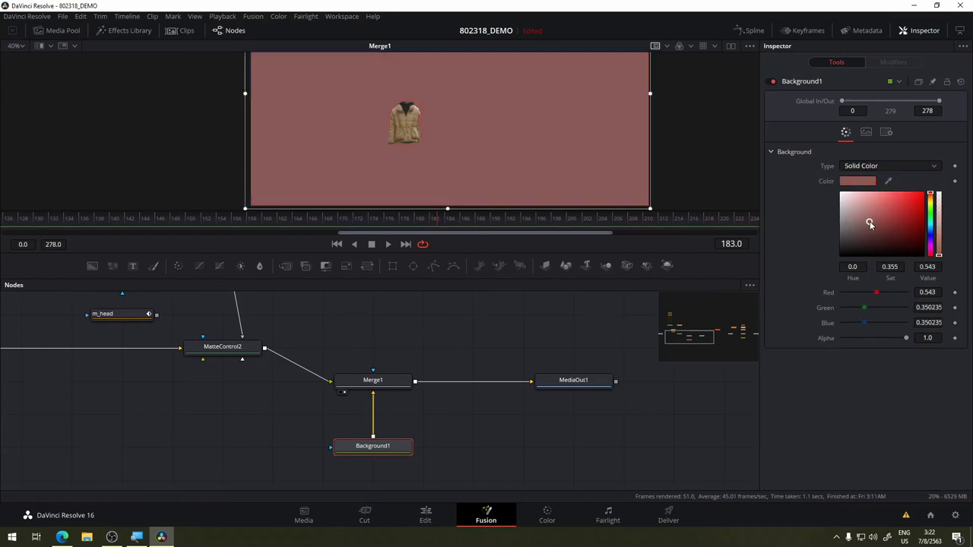
left_click_drag(870, 223, 931, 187)
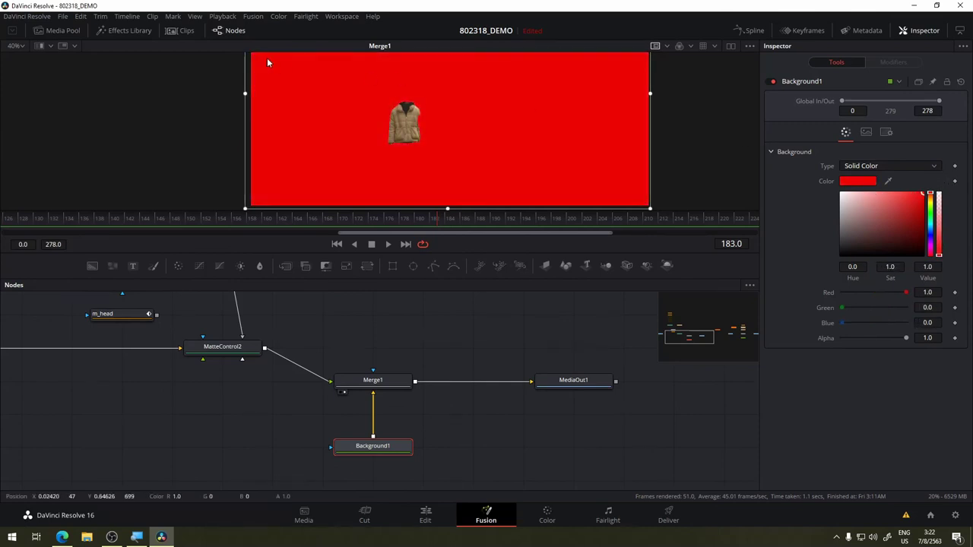
- Go back to frame 177 and insert Merge2 between PlanarTransform1 and MatteControl2
scroll(374, 114, "up", 3)
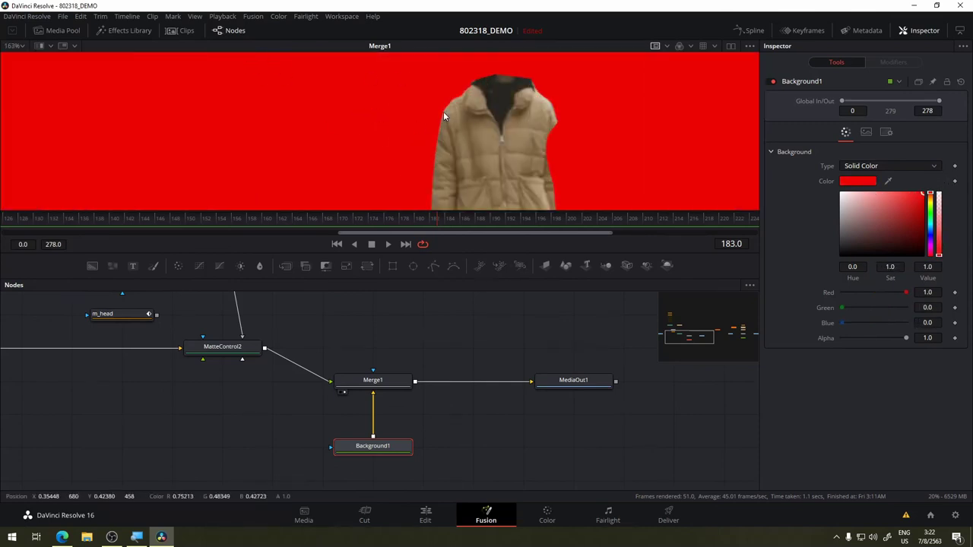
scroll(443, 115, "down", 1)
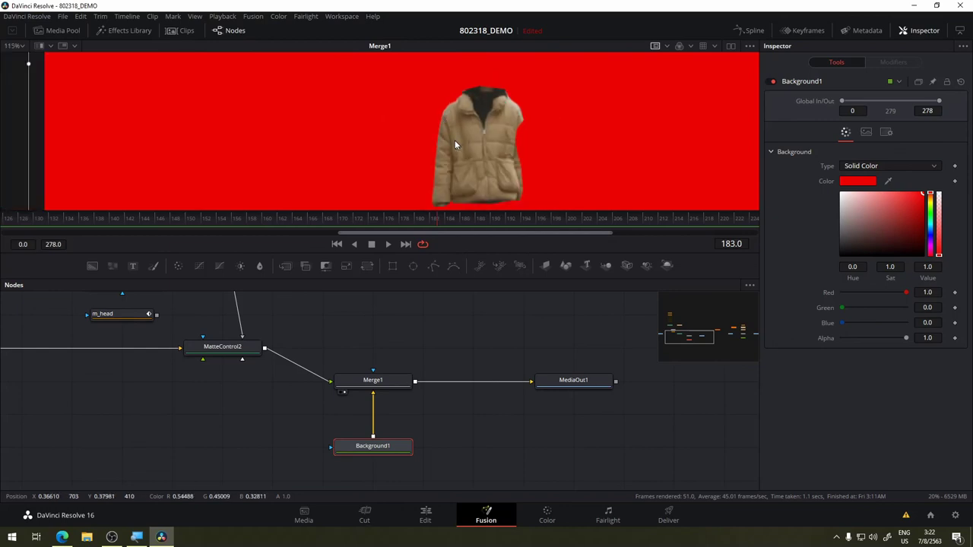
scroll(454, 139, "down", 1)
left_click_drag(439, 230, 394, 220)
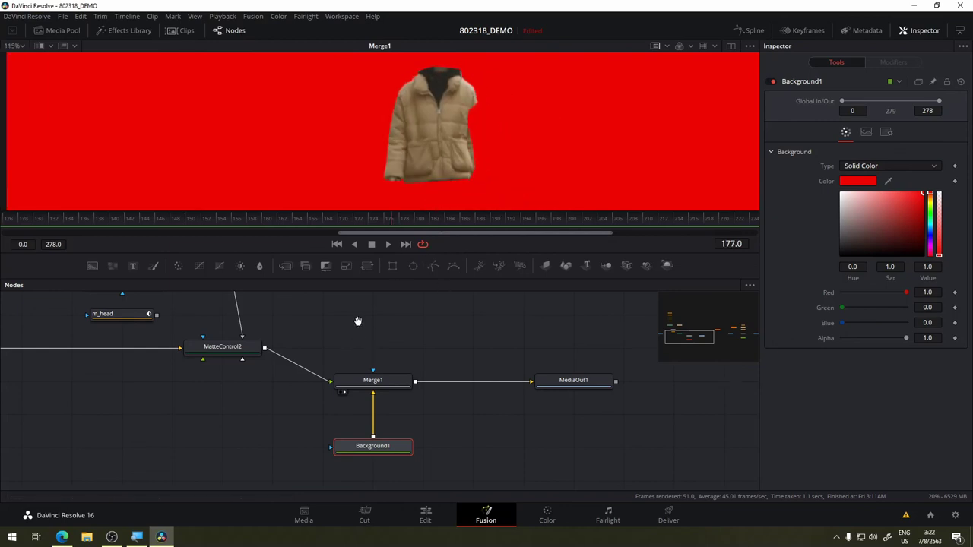
left_click_drag(357, 322, 437, 400)
left_click_drag(210, 365, 310, 364)
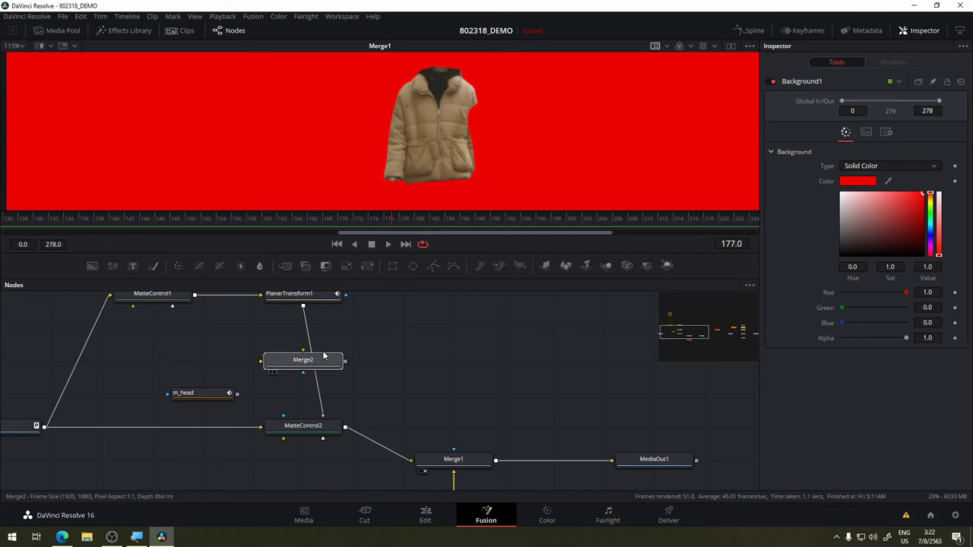
- Connect m_head to Merge2's foreground input and enlarge the viewer
left_click(318, 359)
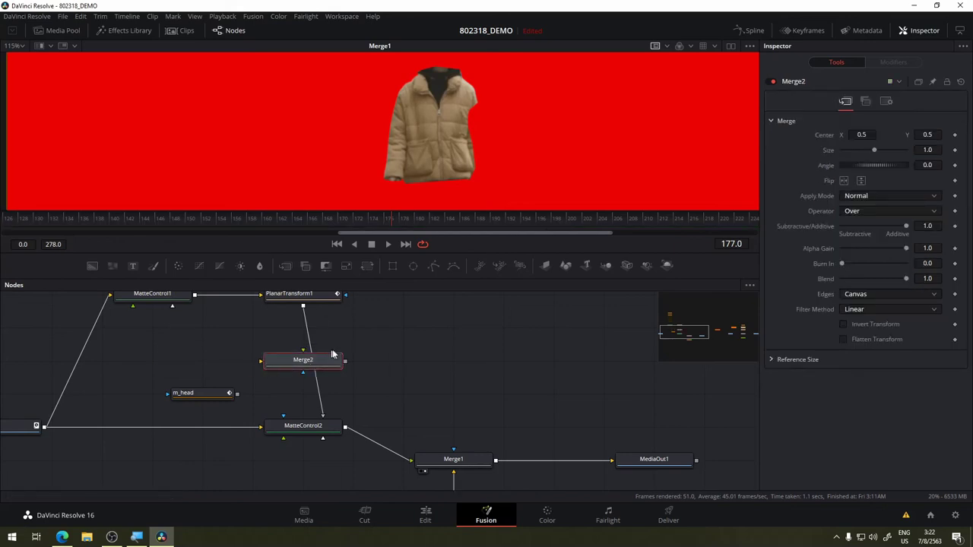
left_click_drag(349, 352, 417, 367)
left_click(365, 374)
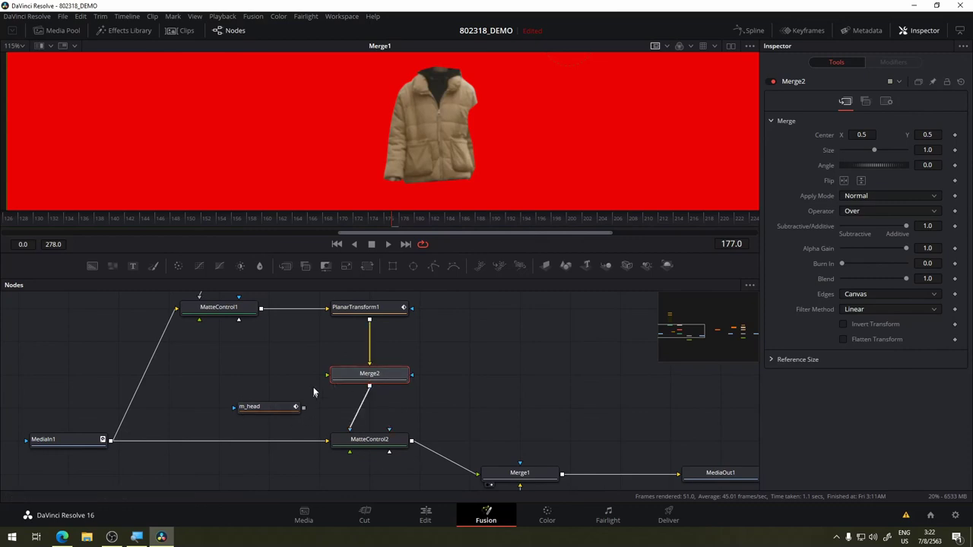
left_click_drag(328, 378, 288, 410)
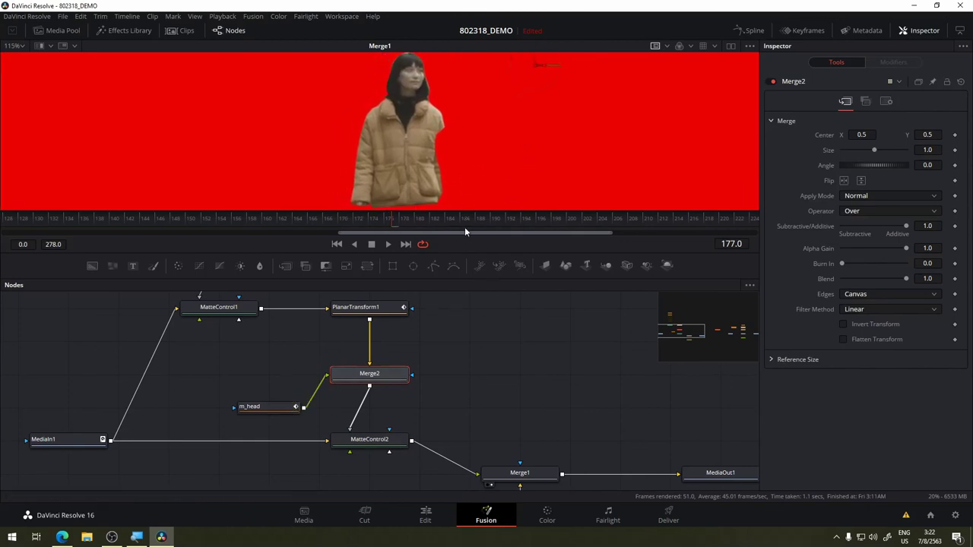
mouse_move(469, 253)
left_mouse_down()
mouse_move(446, 338)
mouse_move(445, 284)
left_mouse_up()
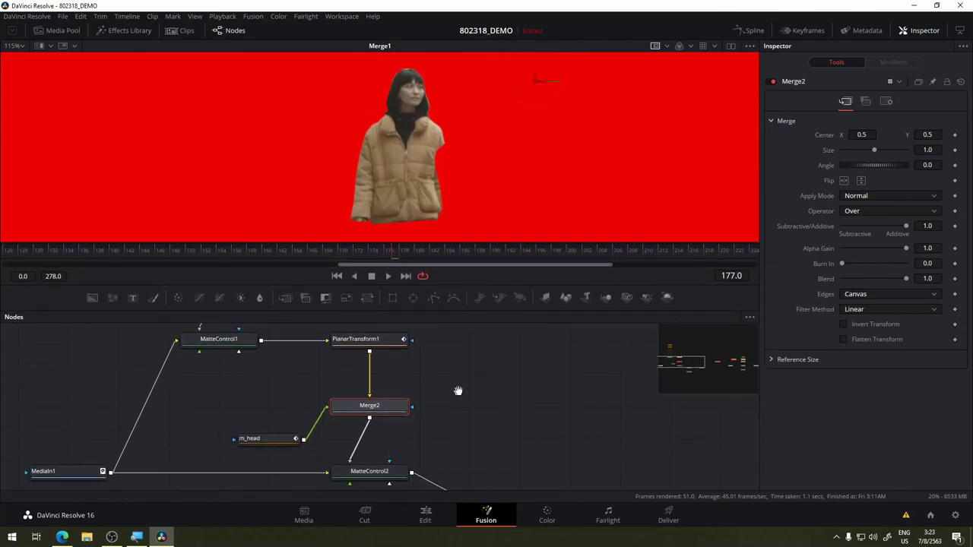
- Enlarge the Nodes panel and move the m_head node level with Merge2
left_click_drag(457, 391, 487, 412)
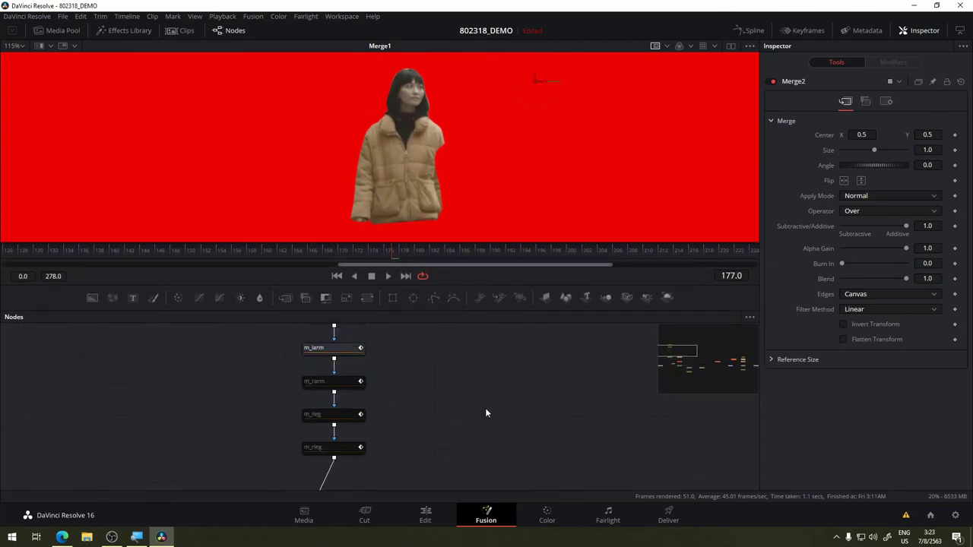
scroll(485, 413, "up", 2)
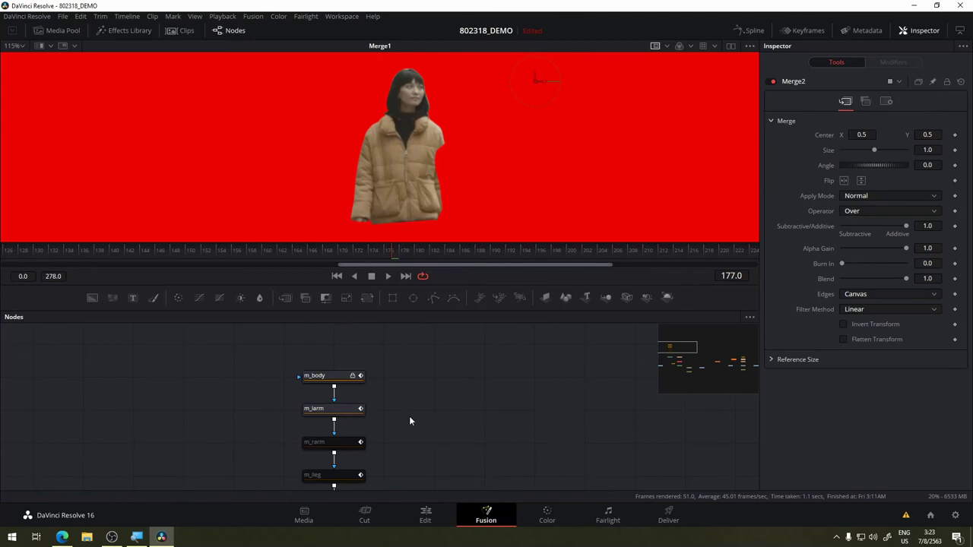
left_click_drag(409, 415, 326, 352)
scroll(403, 341, "down", 3)
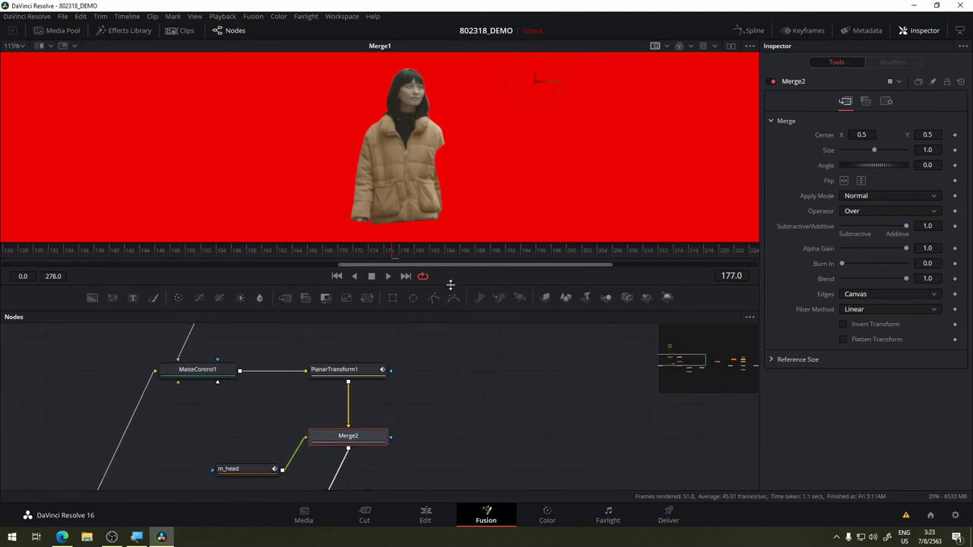
left_click_drag(449, 288, 459, 202)
mouse_move(486, 367)
left_mouse_down()
mouse_move(670, 460)
mouse_move(638, 500)
left_mouse_up()
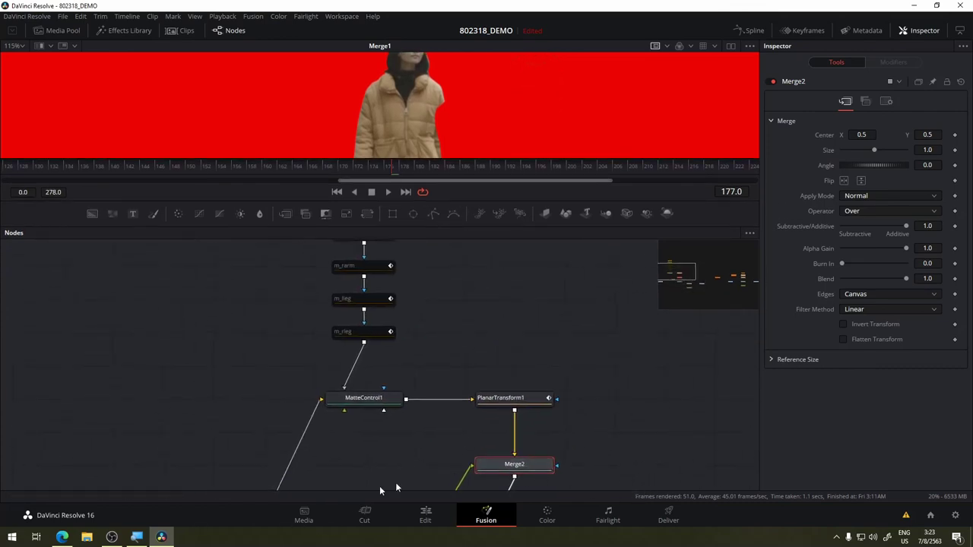
left_click_drag(227, 378, 230, 456)
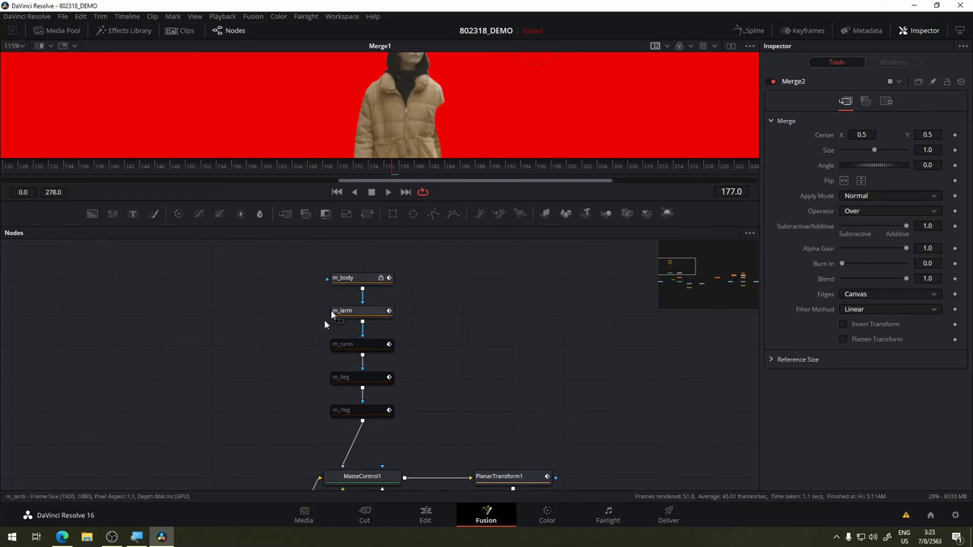
left_click_drag(283, 370, 317, 265)
mouse_move(289, 296)
left_mouse_down()
mouse_move(290, 372)
mouse_move(295, 271)
left_mouse_up()
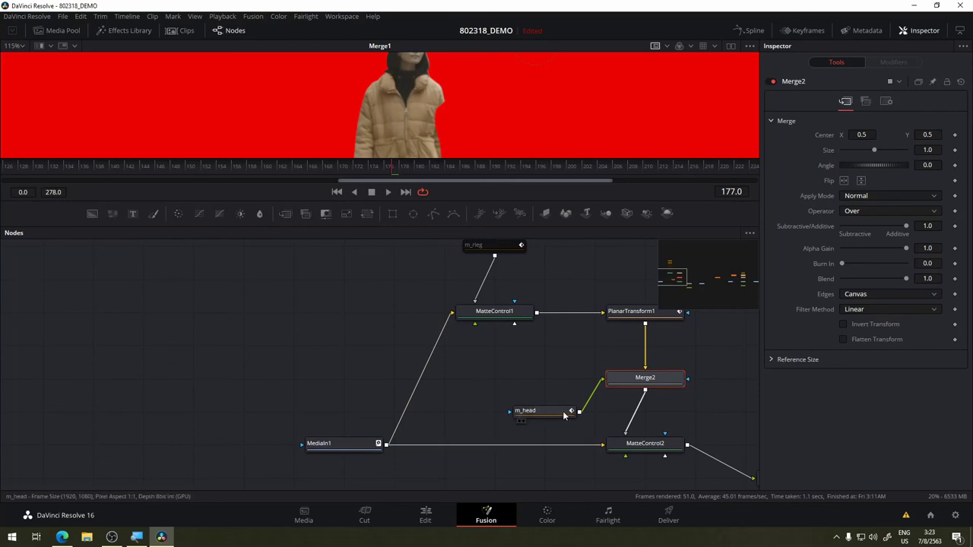
mouse_move(562, 410)
left_mouse_down()
mouse_move(562, 378)
mouse_move(556, 395)
left_mouse_up()
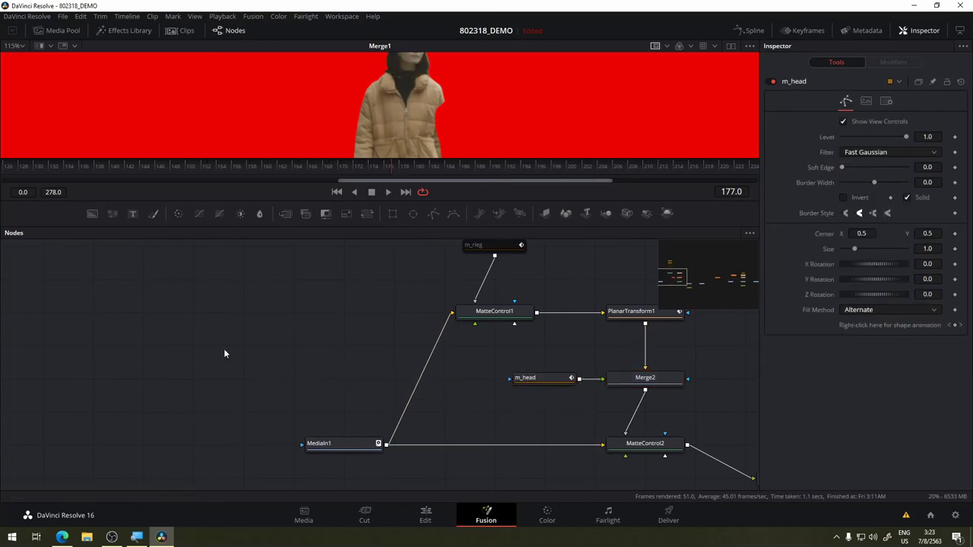
- Paste a copy of the m_head mask and spread MediaIn1 and MediaOut1 apart
key("ctrl+v")
left_click_drag(353, 443, 252, 443)
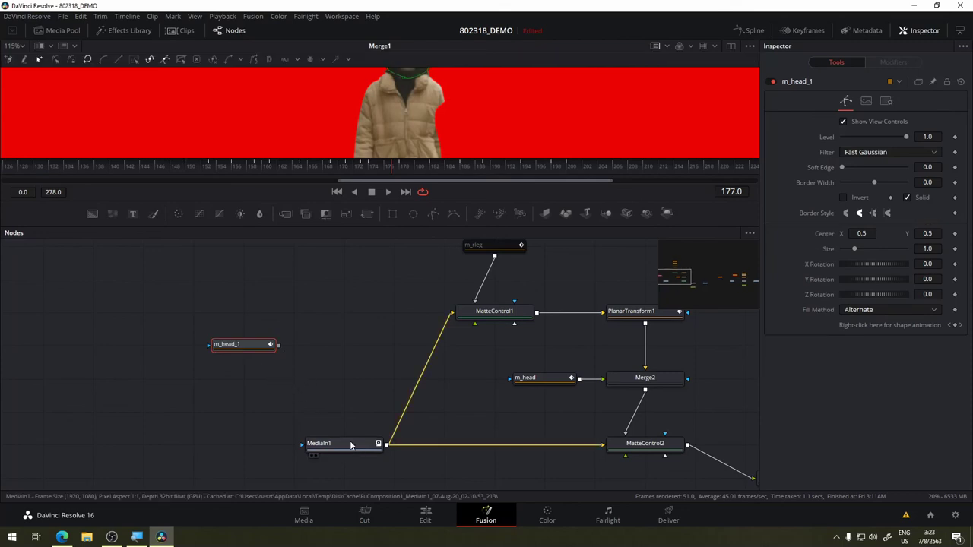
left_click_drag(514, 406, 224, 373)
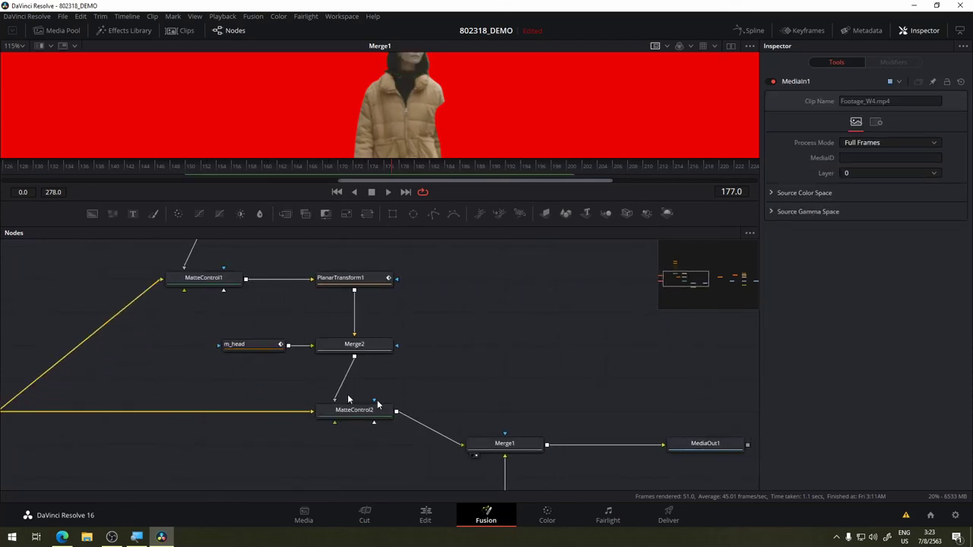
left_click_drag(612, 407, 704, 416)
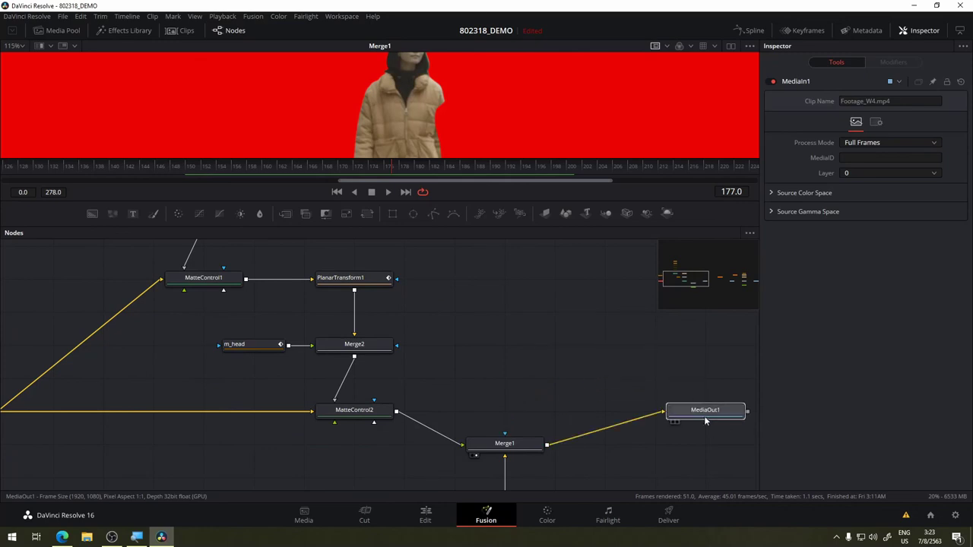
scroll(380, 380, "left", 5)
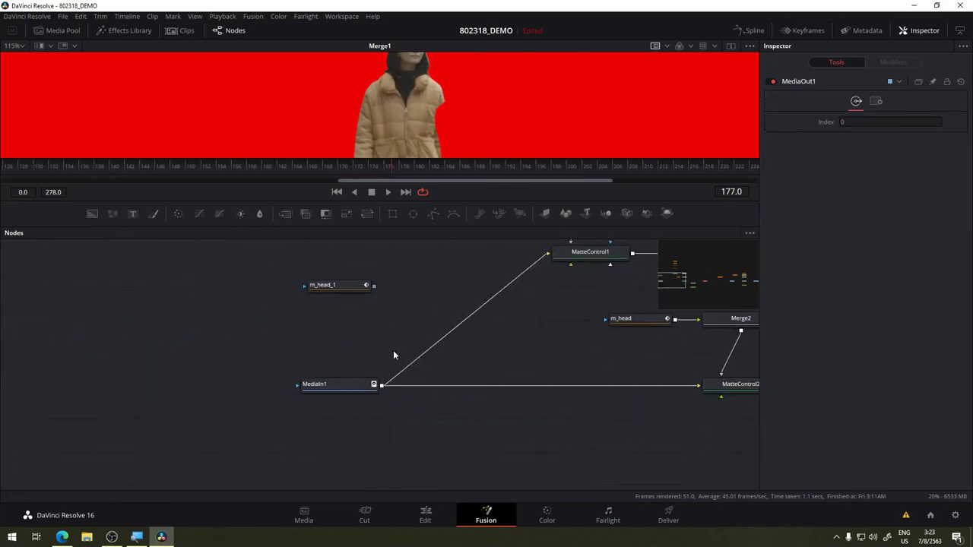
- Paste MediaOut1_2, feed it MediaIn1 masked by m_head_1, and preview the head at frame 170
key("ctrl+v")
left_click_drag(360, 326, 560, 359)
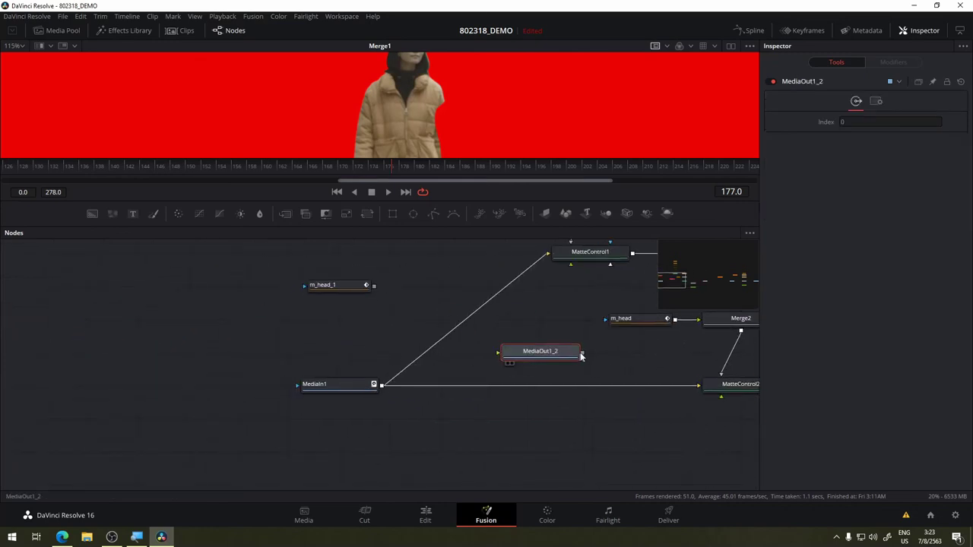
mouse_move(383, 388)
left_mouse_down()
mouse_move(499, 351)
mouse_move(583, 354)
left_mouse_up()
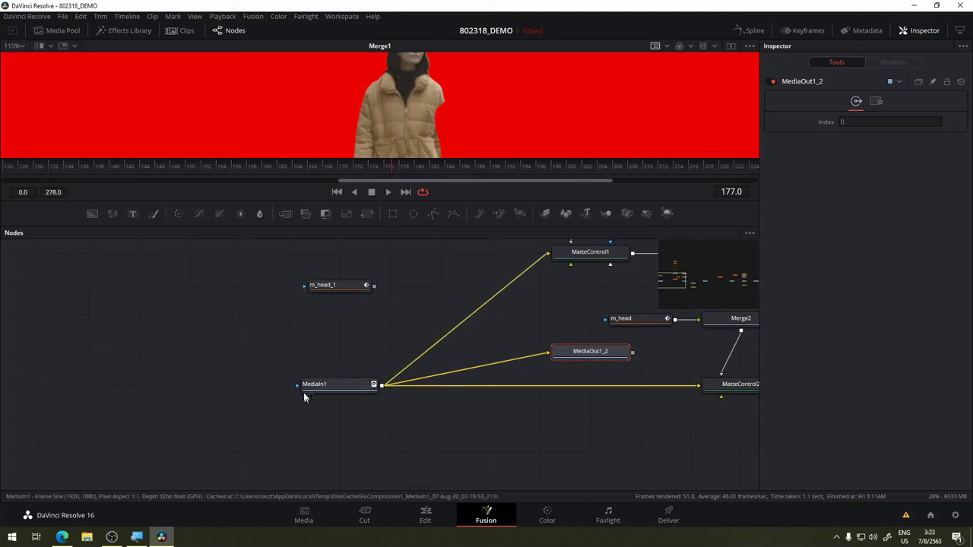
left_click_drag(296, 388, 373, 285)
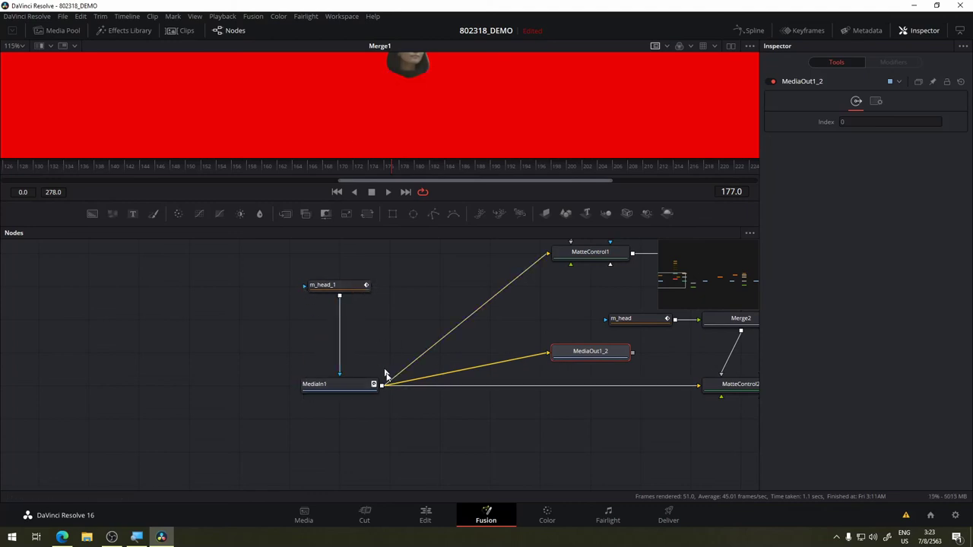
left_click_drag(597, 348, 545, 146)
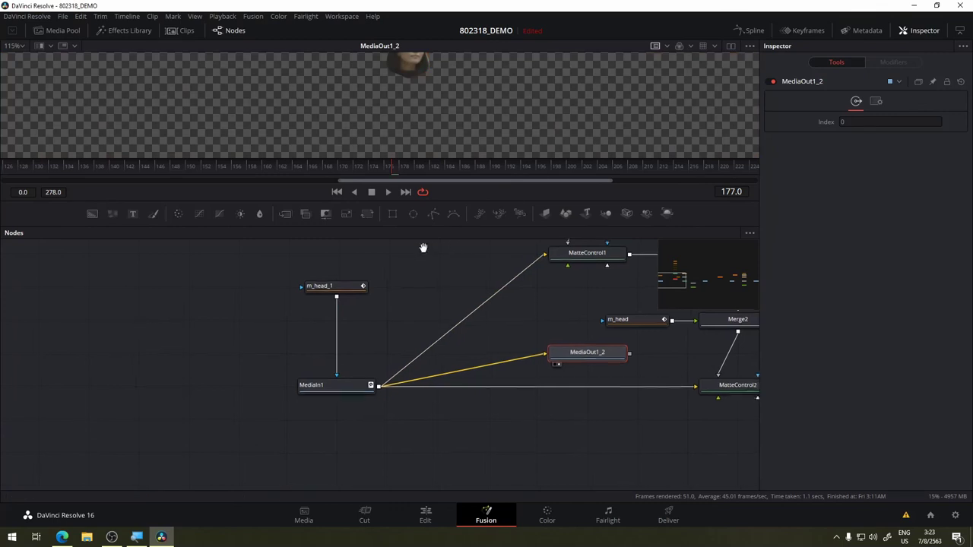
left_click_drag(430, 249, 373, 358)
left_click_drag(440, 100, 418, 159)
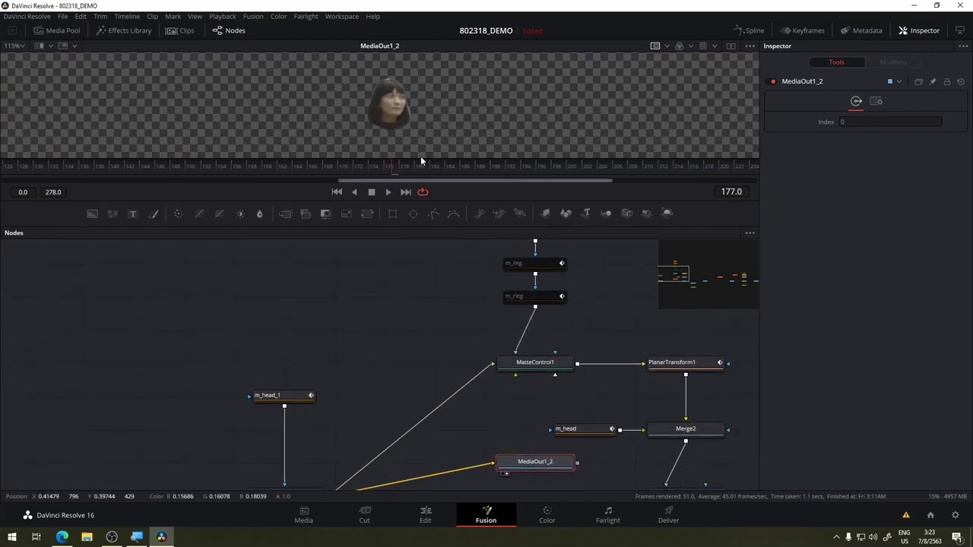
left_click(339, 166)
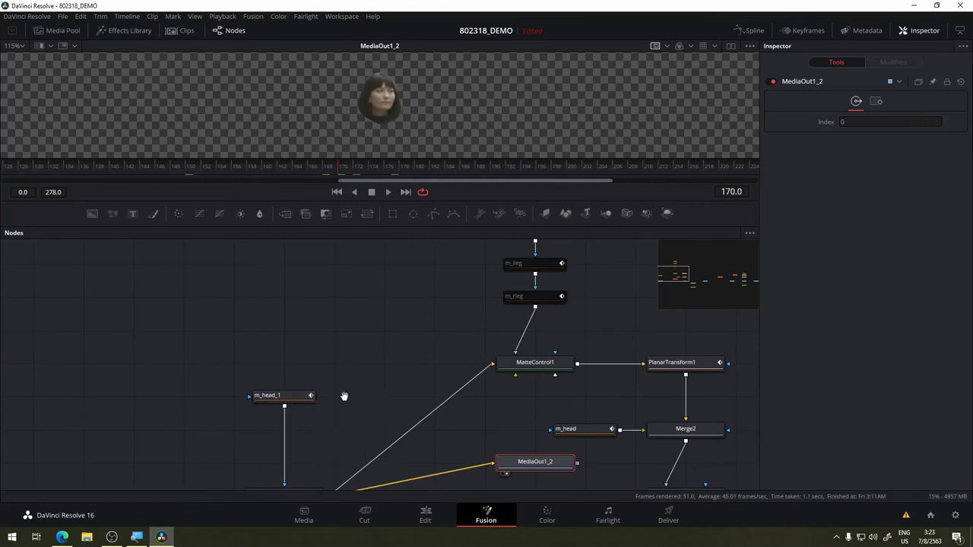
- Insert MediaOut1_2 between MediaIn1 and MatteControl2, then undo the last three node changes
left_click_drag(341, 395, 302, 330)
left_click_drag(448, 403, 248, 469)
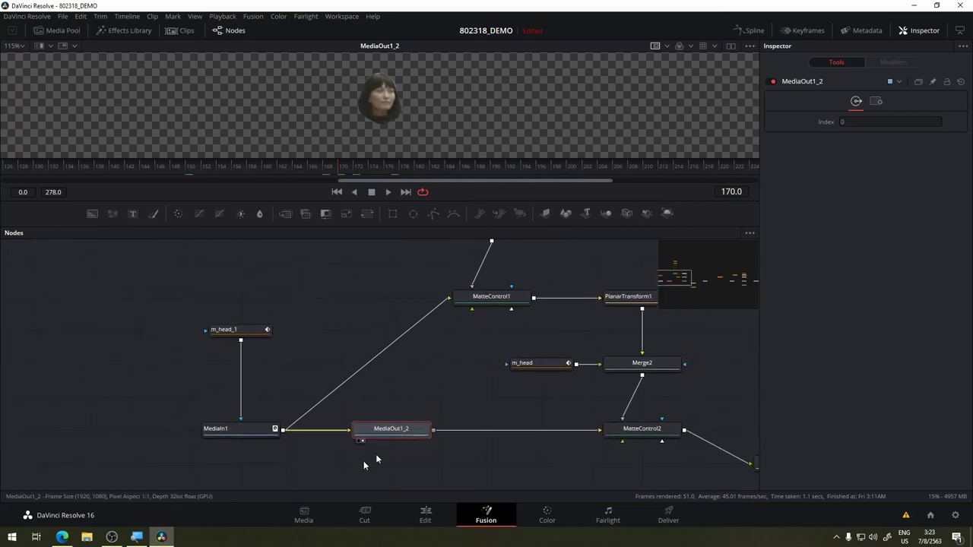
key("ctrl+z")
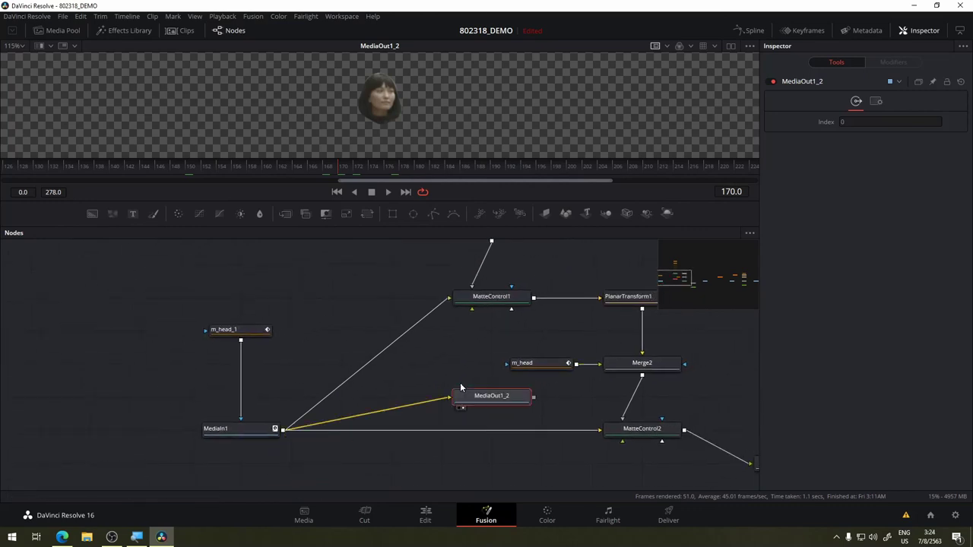
key("ctrl+z")
key("ctrl+z")
key("ctrl+z")
- Delete MediaOut1_2, then preview Merge1's red composite and the final MediaOut1 output
key("Delete")
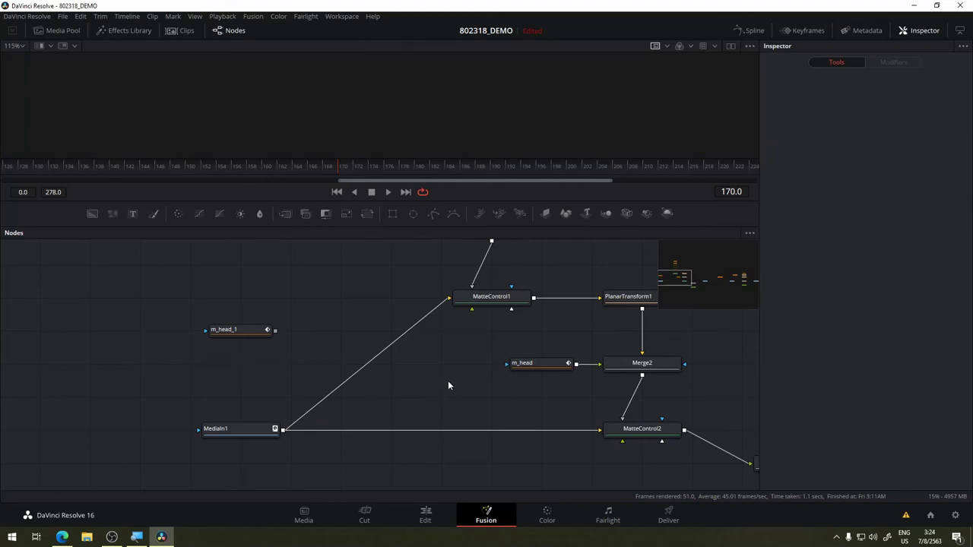
key("ctrl+z")
key("ctrl+z")
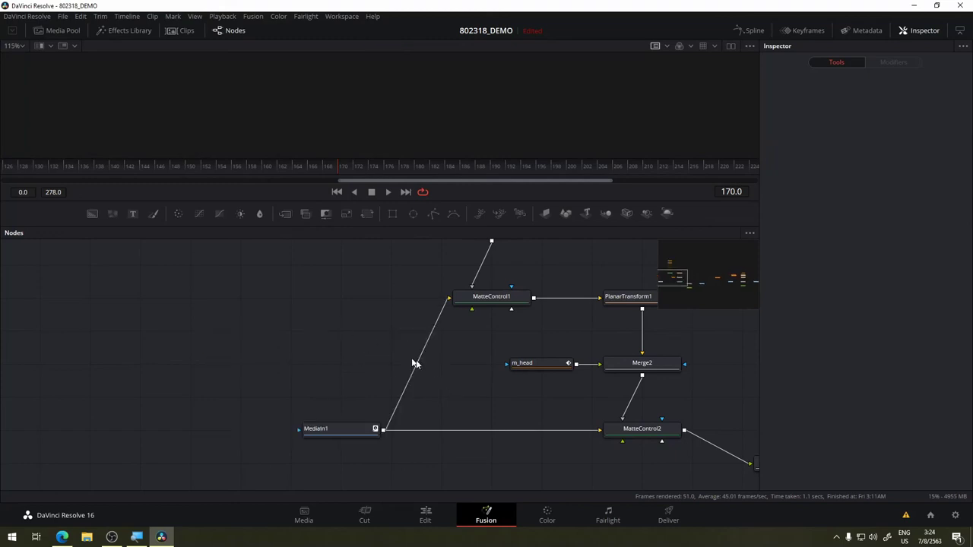
left_click_drag(456, 382, 196, 400)
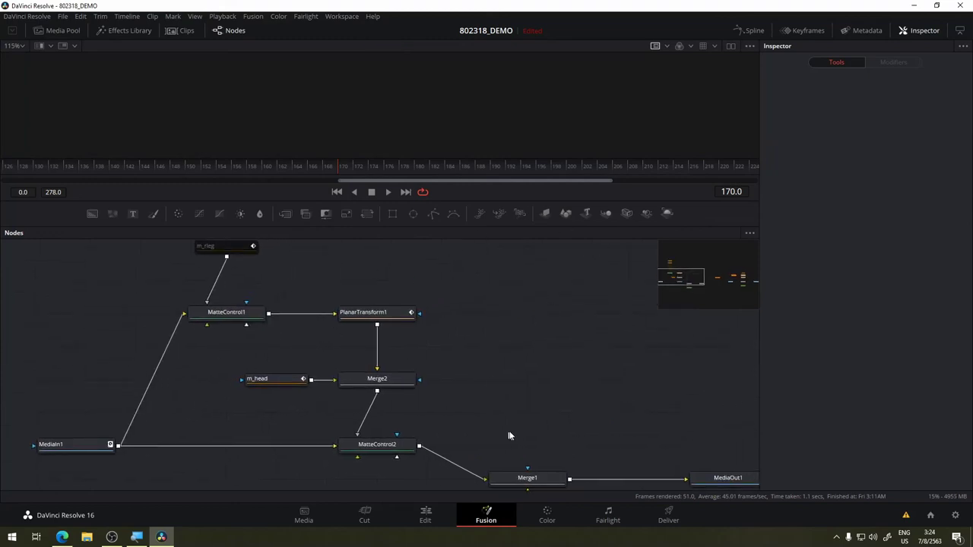
left_click_drag(509, 436, 369, 349)
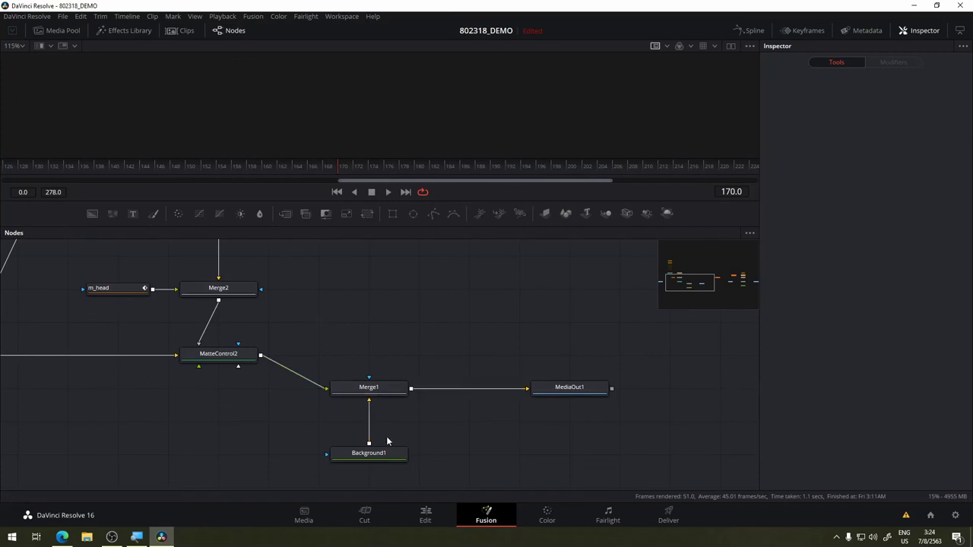
left_click_drag(371, 388, 410, 140)
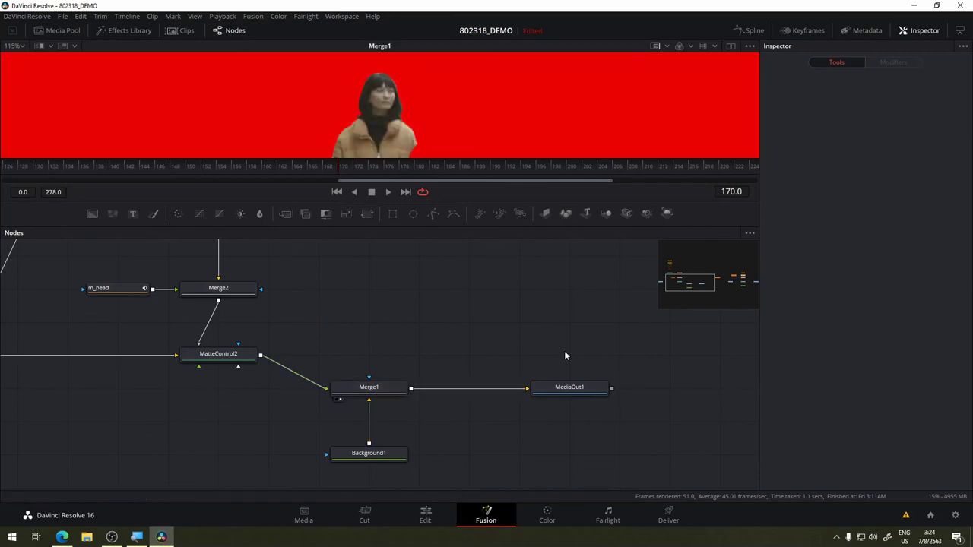
left_click_drag(578, 389, 549, 138)
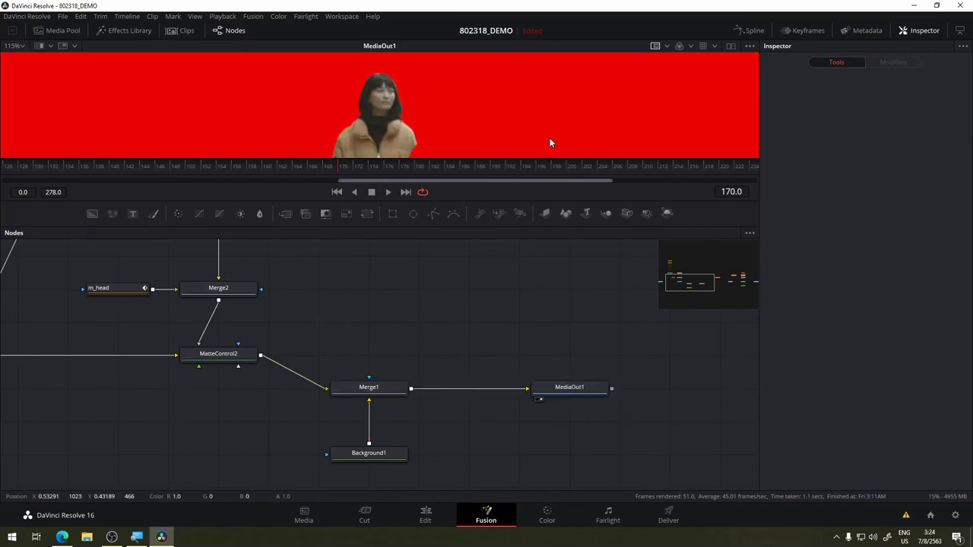
- Enlarge the viewer and scrub frames 155, 191, 210 and 193 to check the composite
left_click_drag(418, 167, 225, 167)
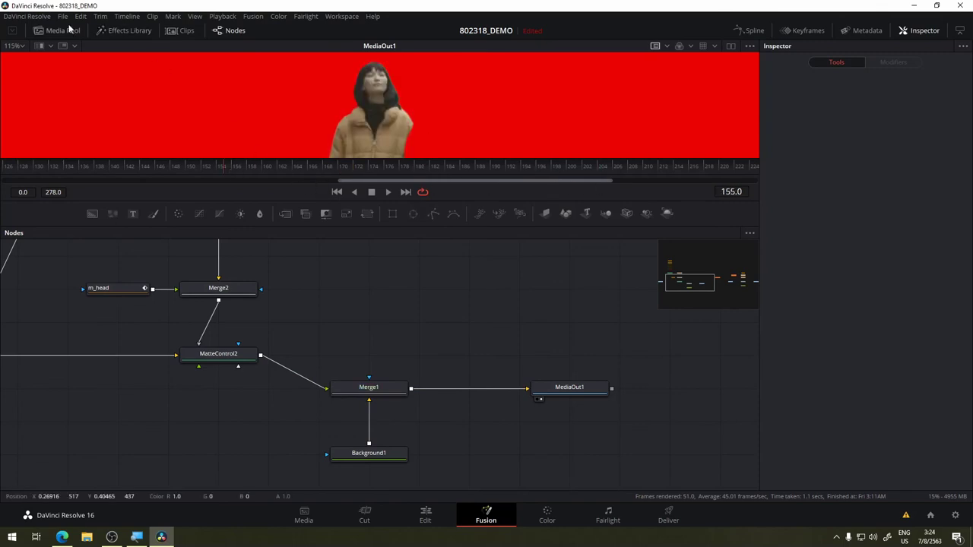
left_click_drag(261, 226, 262, 351)
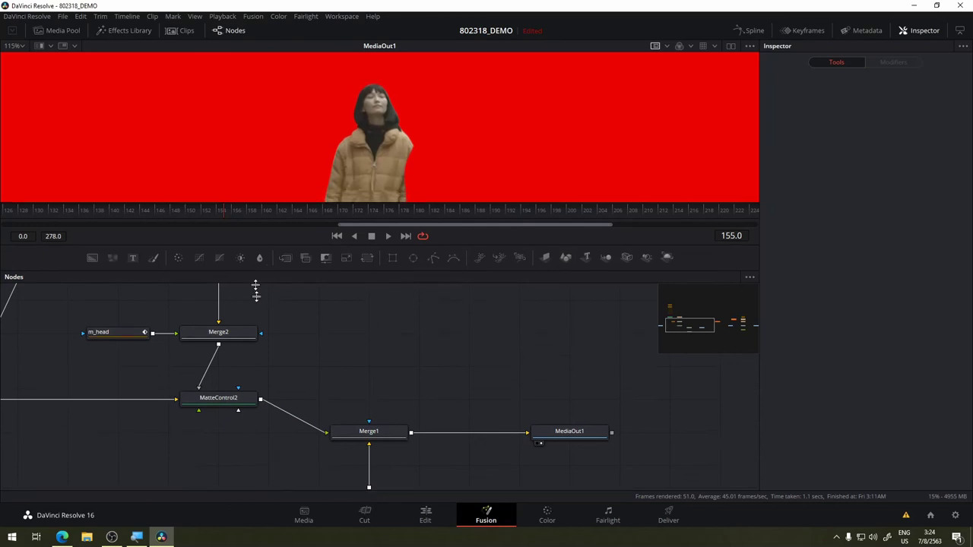
left_click_drag(98, 292, 503, 282)
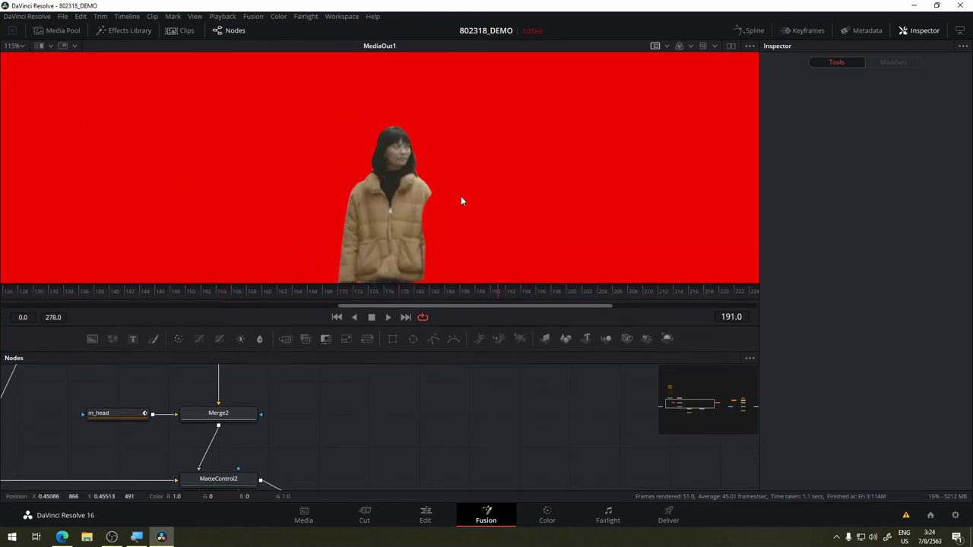
mouse_move(413, 296)
left_mouse_down()
mouse_move(644, 296)
mouse_move(147, 302)
left_mouse_up()
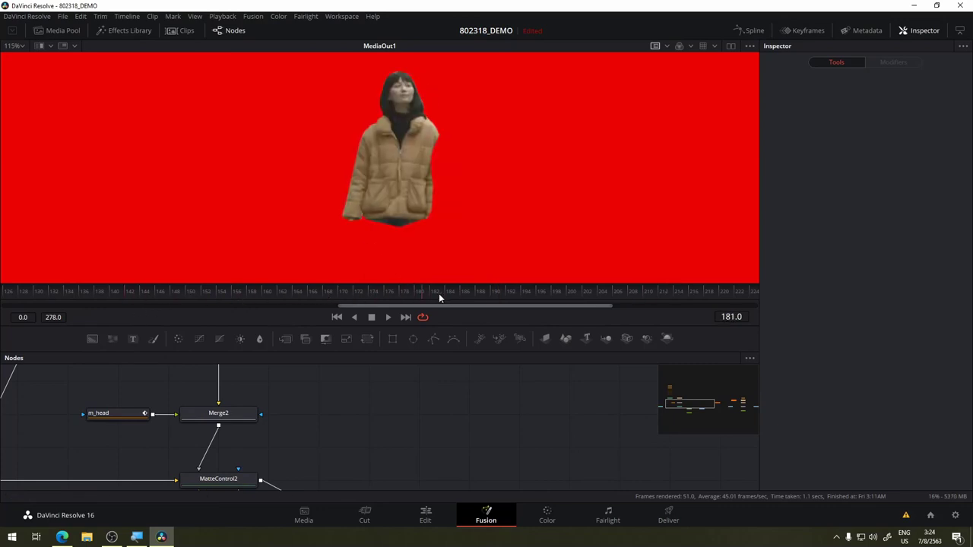
left_click_drag(210, 303, 513, 293)
left_click_drag(400, 402, 494, 373)
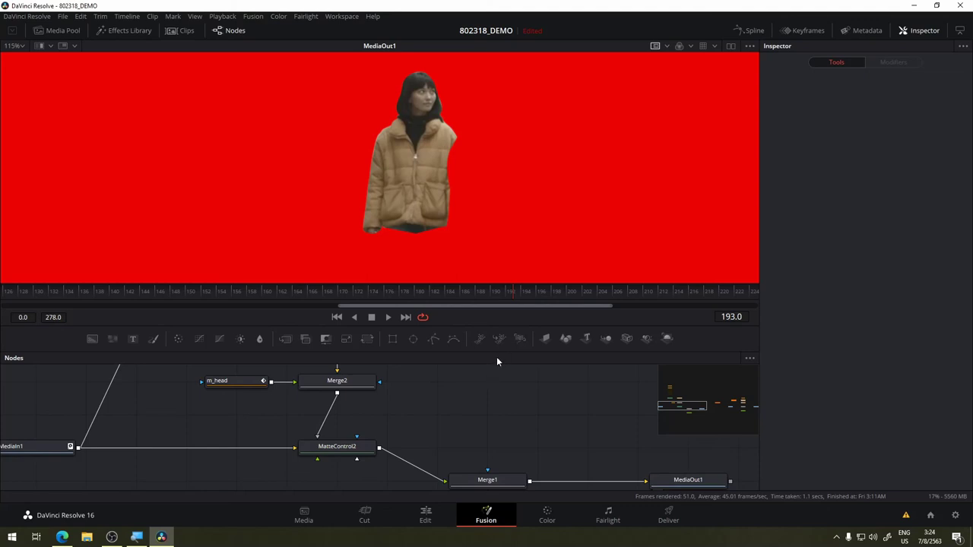
mouse_move(497, 362)
left_mouse_down()
mouse_move(486, 386)
mouse_move(275, 398)
left_mouse_up()
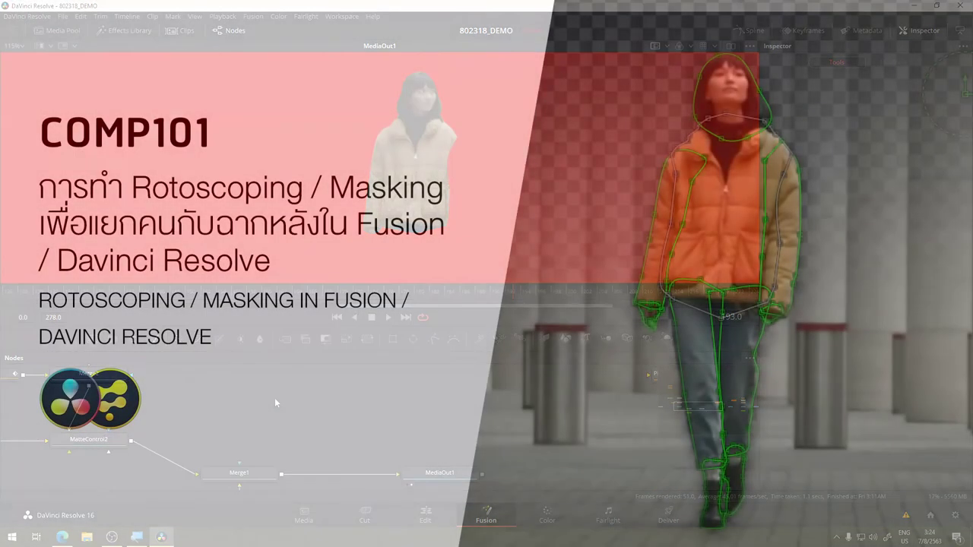